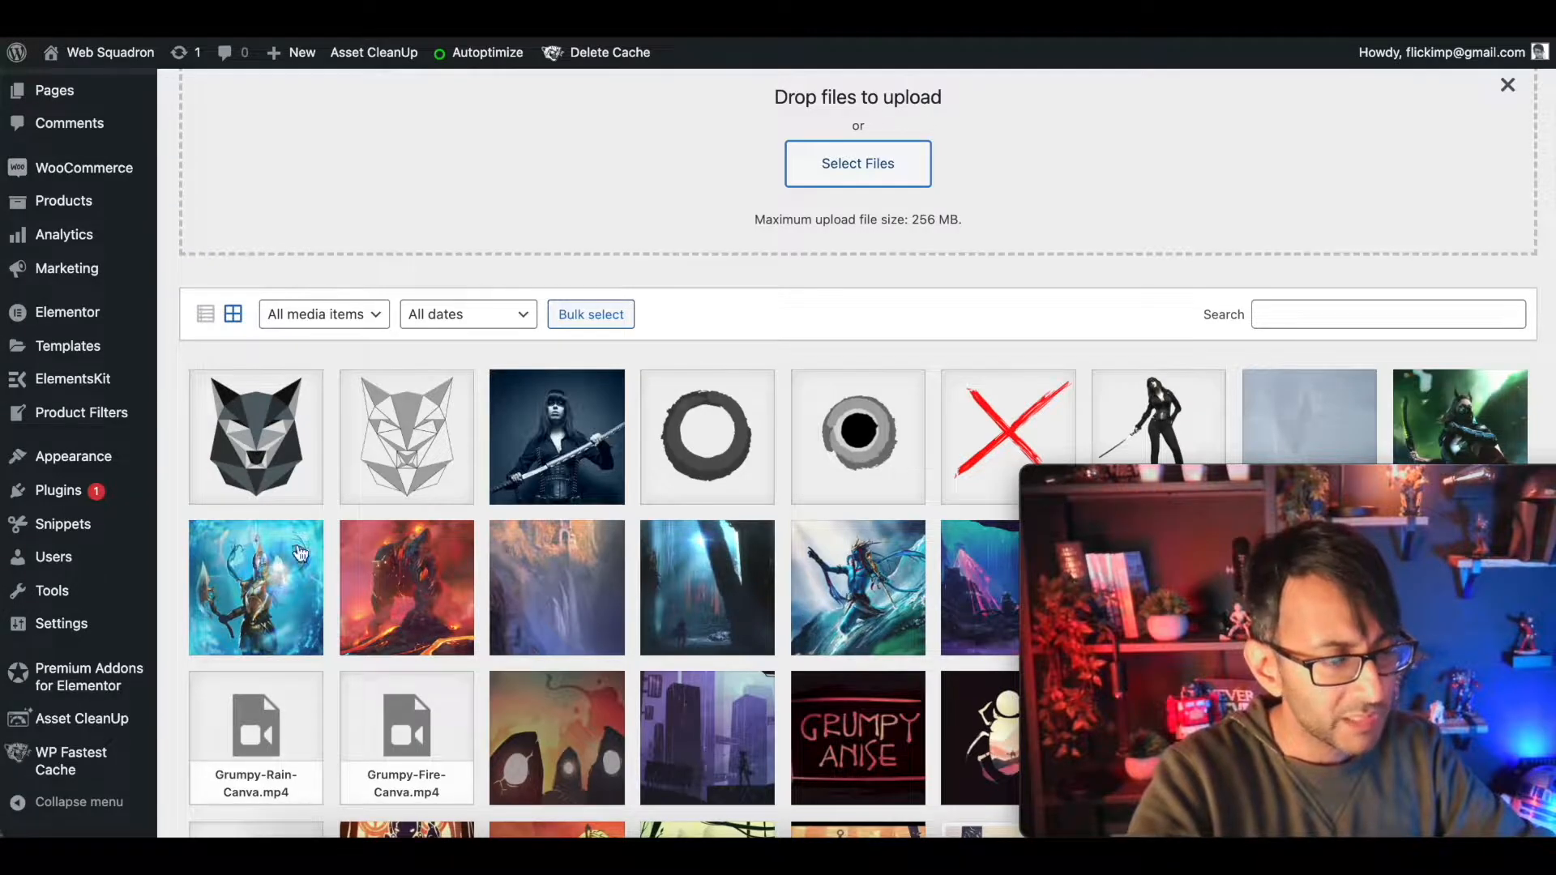
mouse_move(89, 200)
scroll(81, 187, "up", 1)
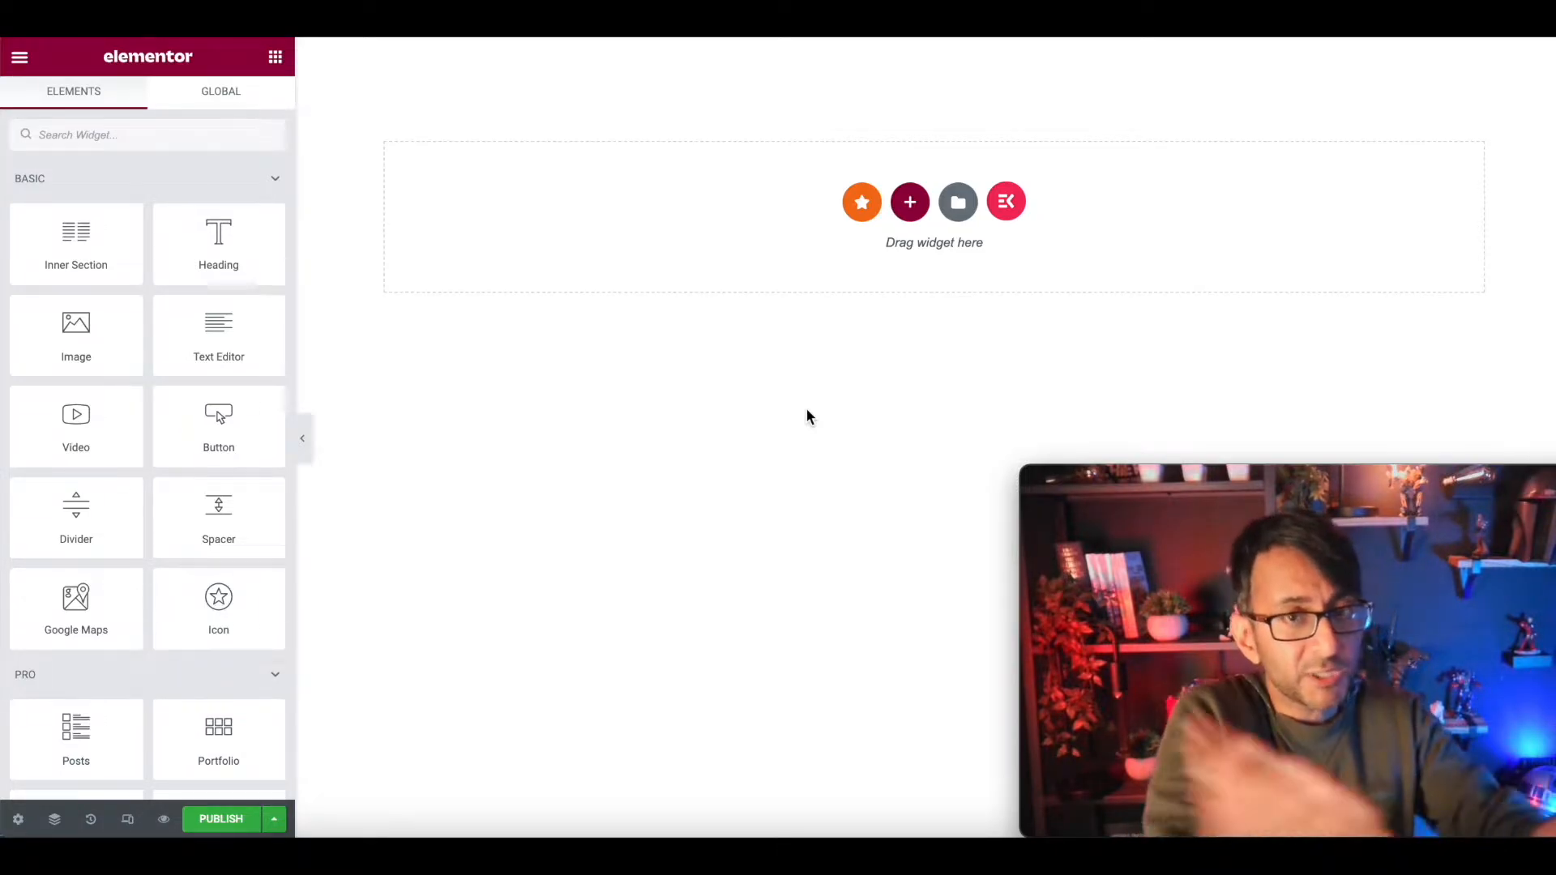
Add a section with two equal columns and give it a solid black background from the global colours
left_click(911, 205)
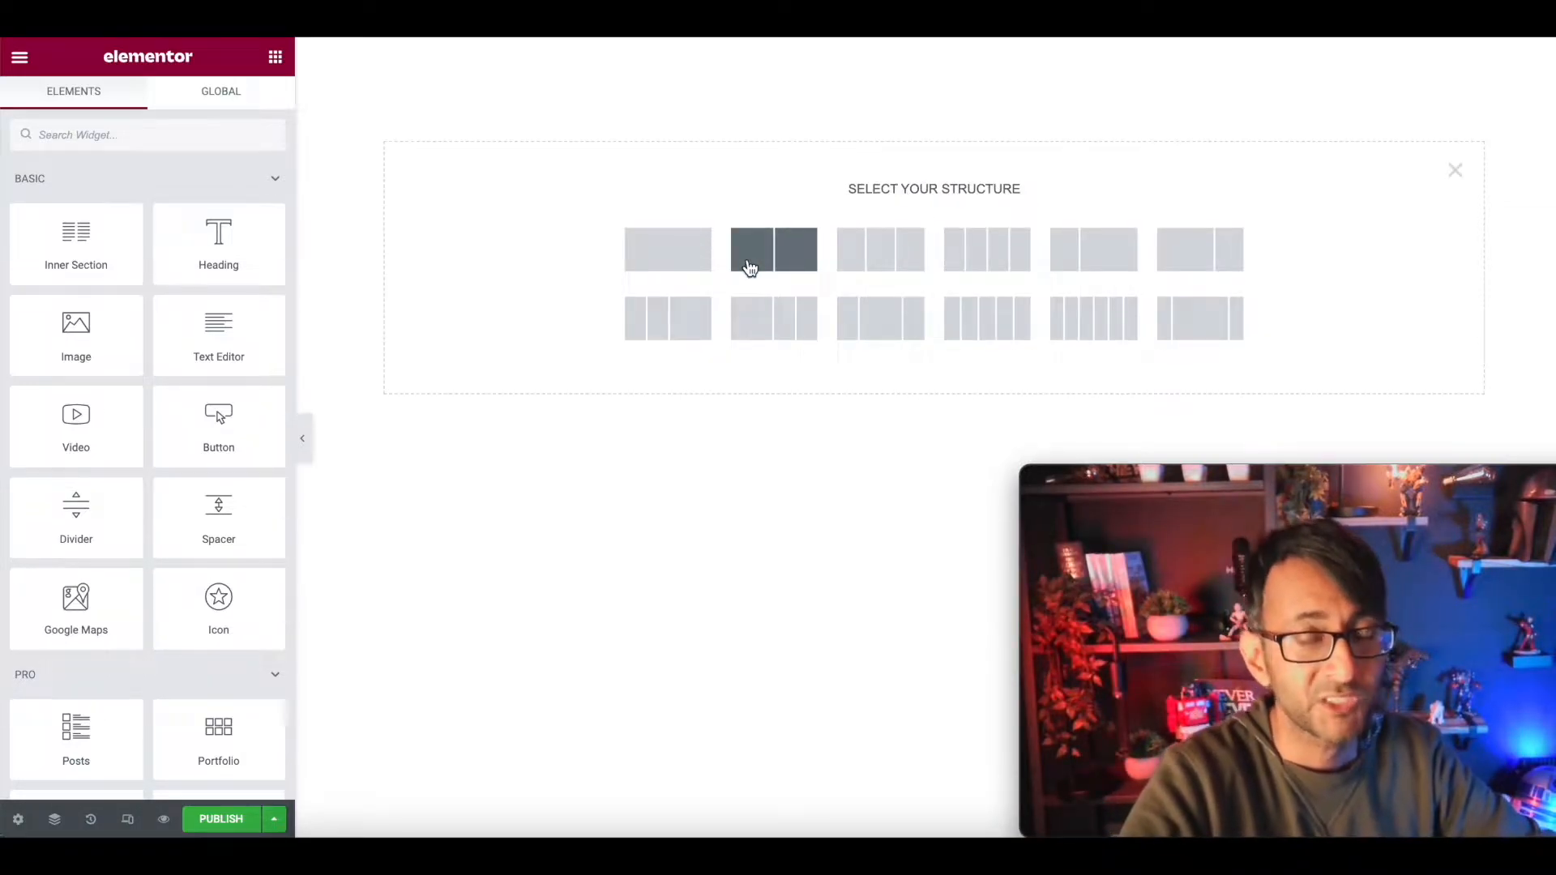
left_click(782, 255)
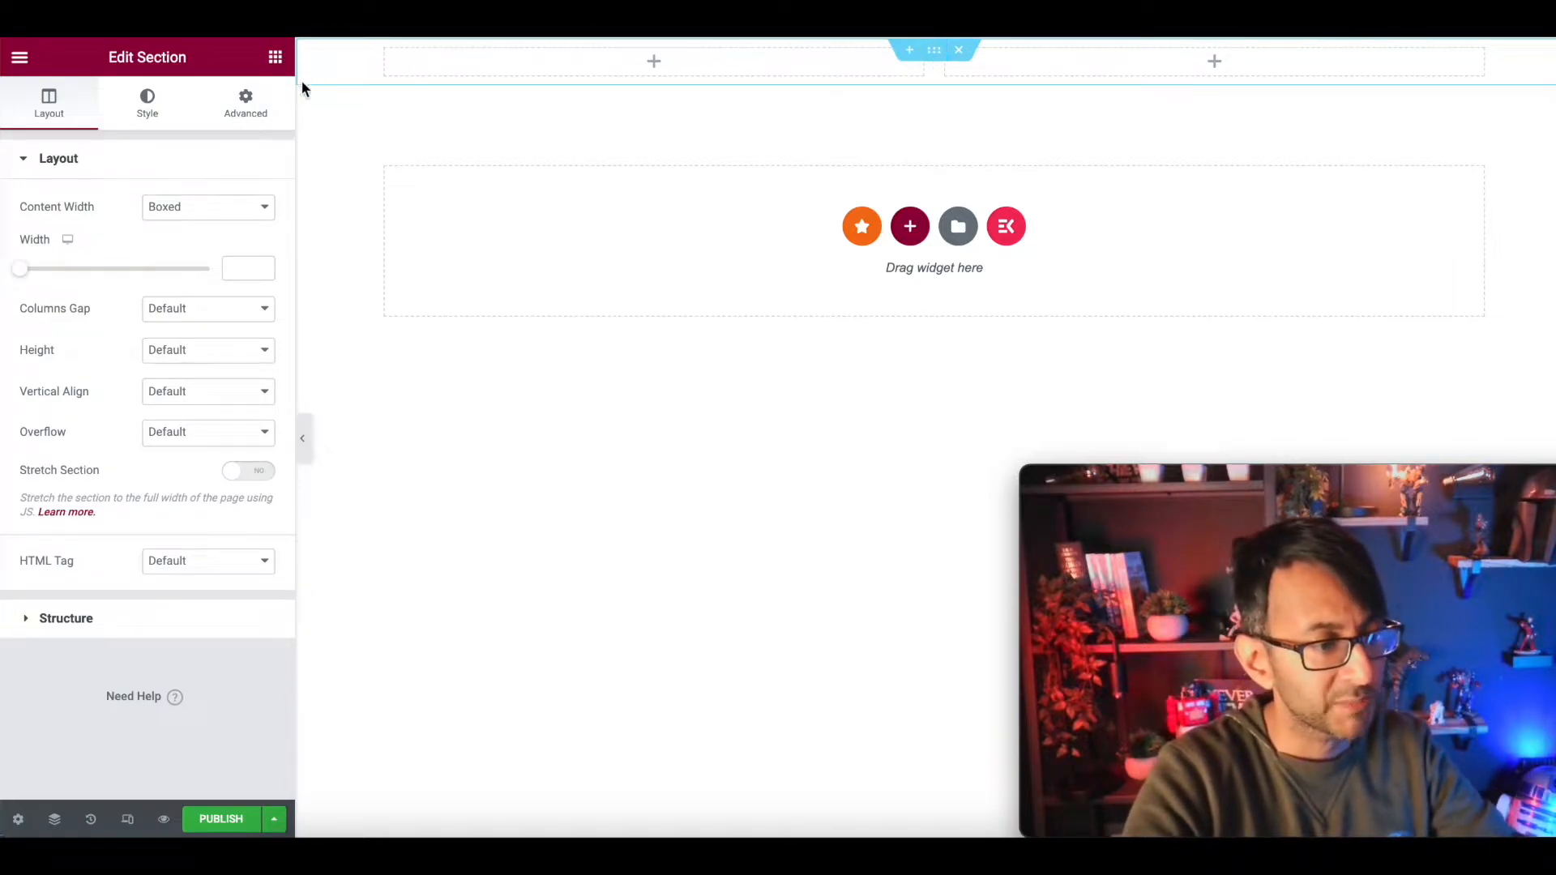
left_click(154, 107)
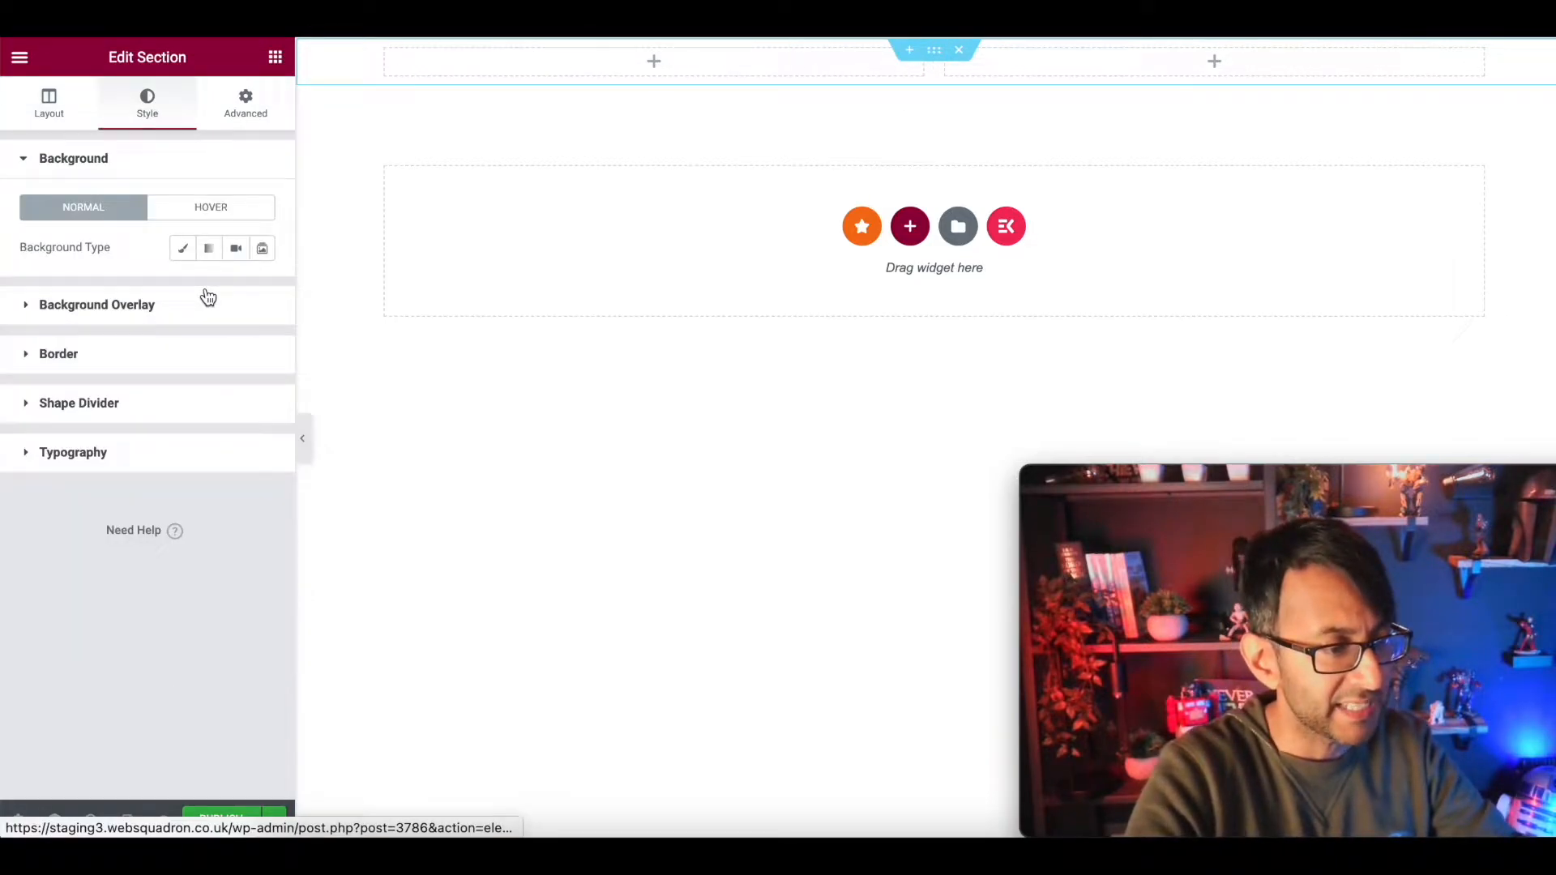
left_click(183, 250)
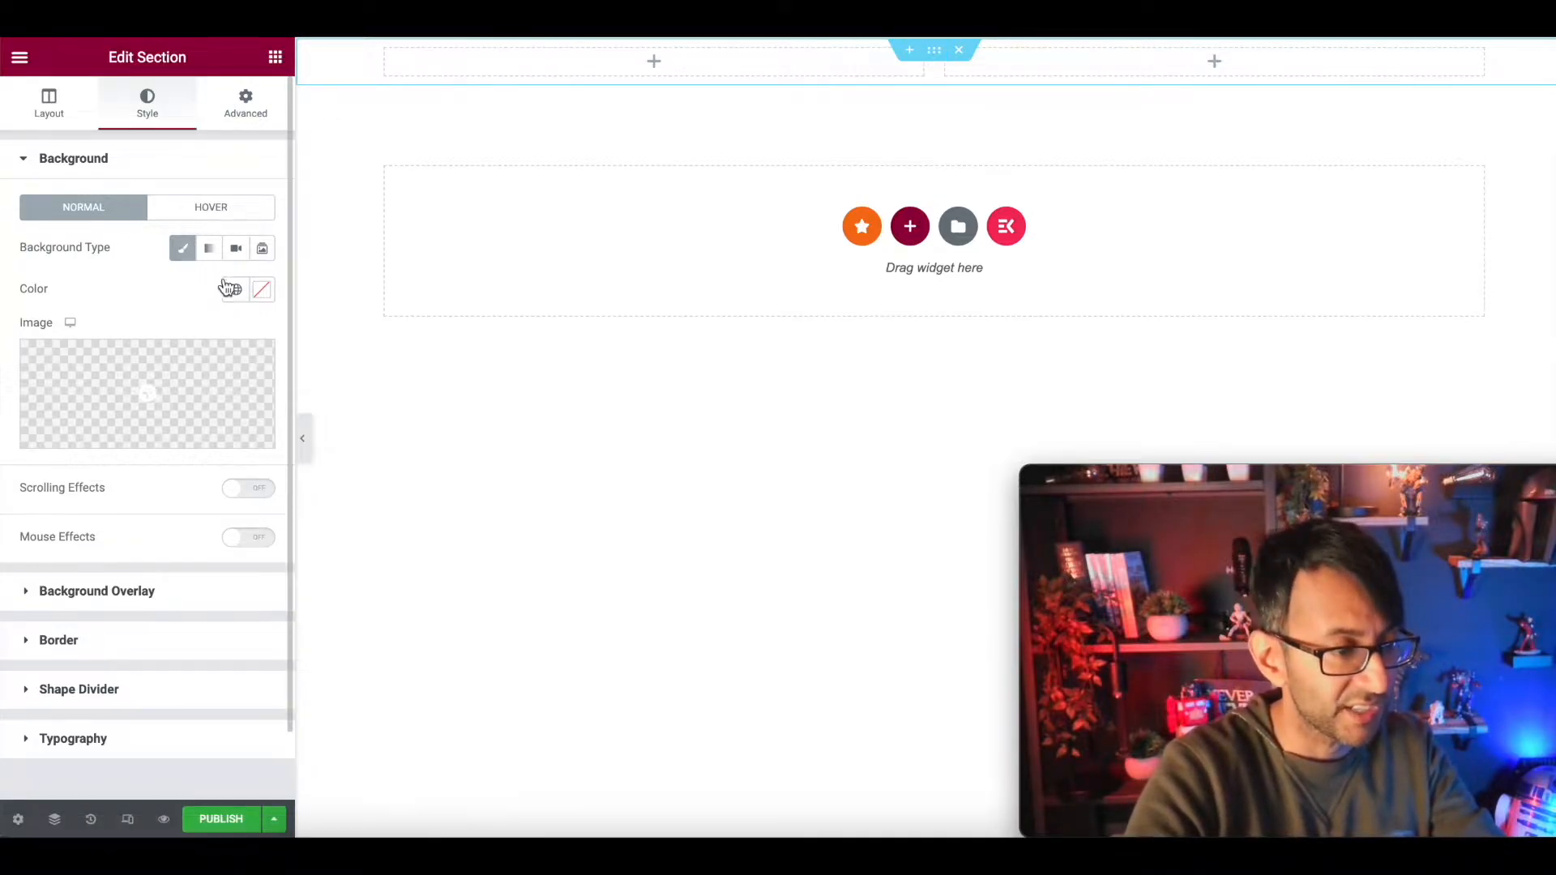
left_click(236, 289)
left_click(117, 558)
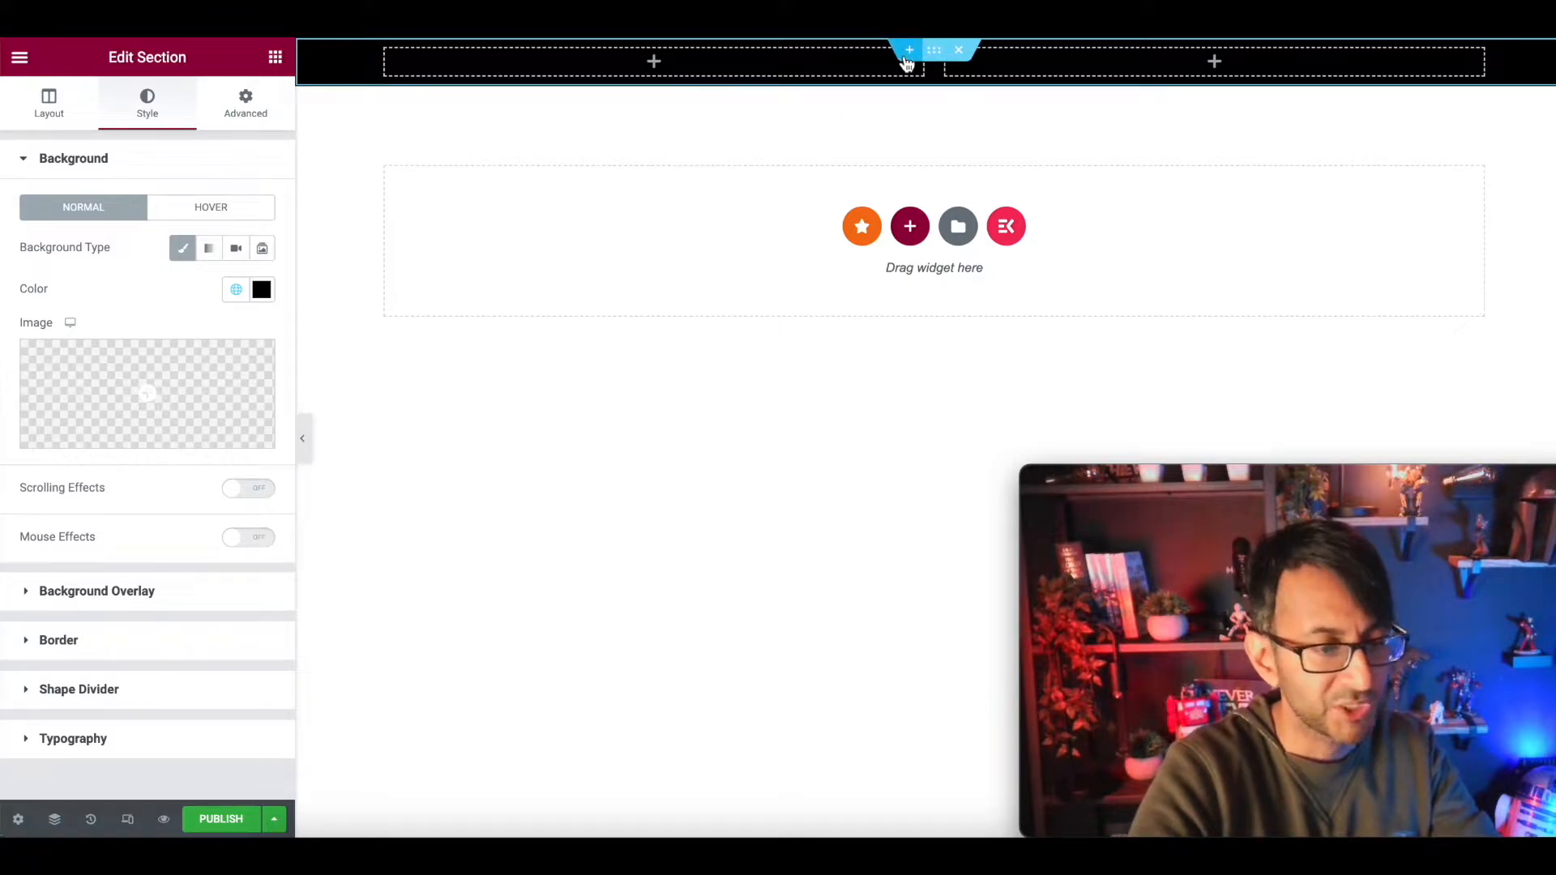
Make the section Full Width with No Gap between columns, and set its height to Min Height with a minimum of 0 px
left_click(49, 104)
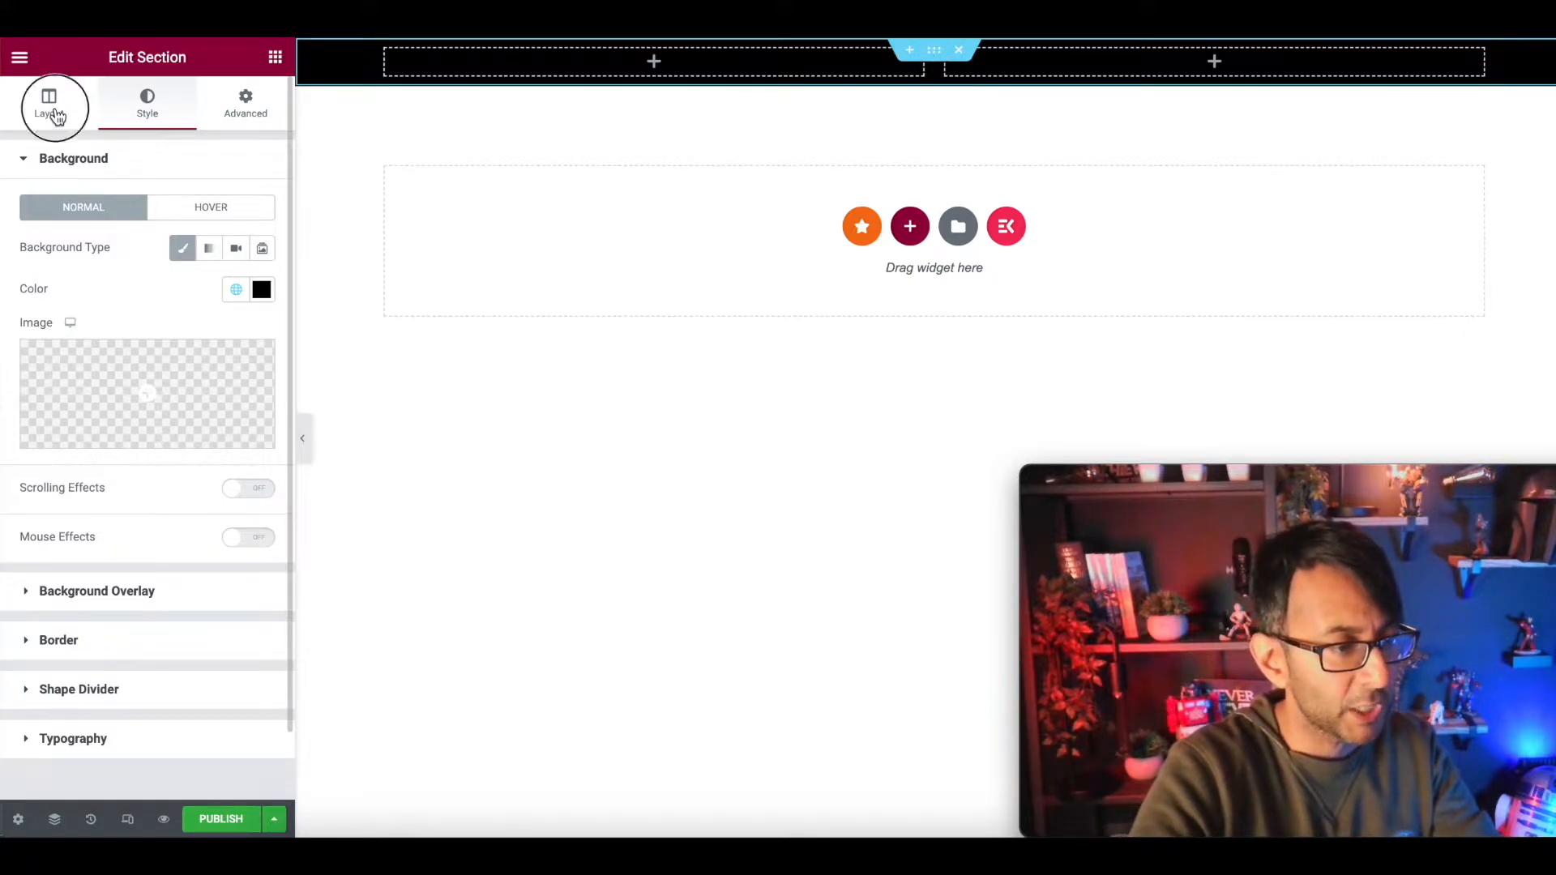
left_click(215, 209)
left_click(221, 246)
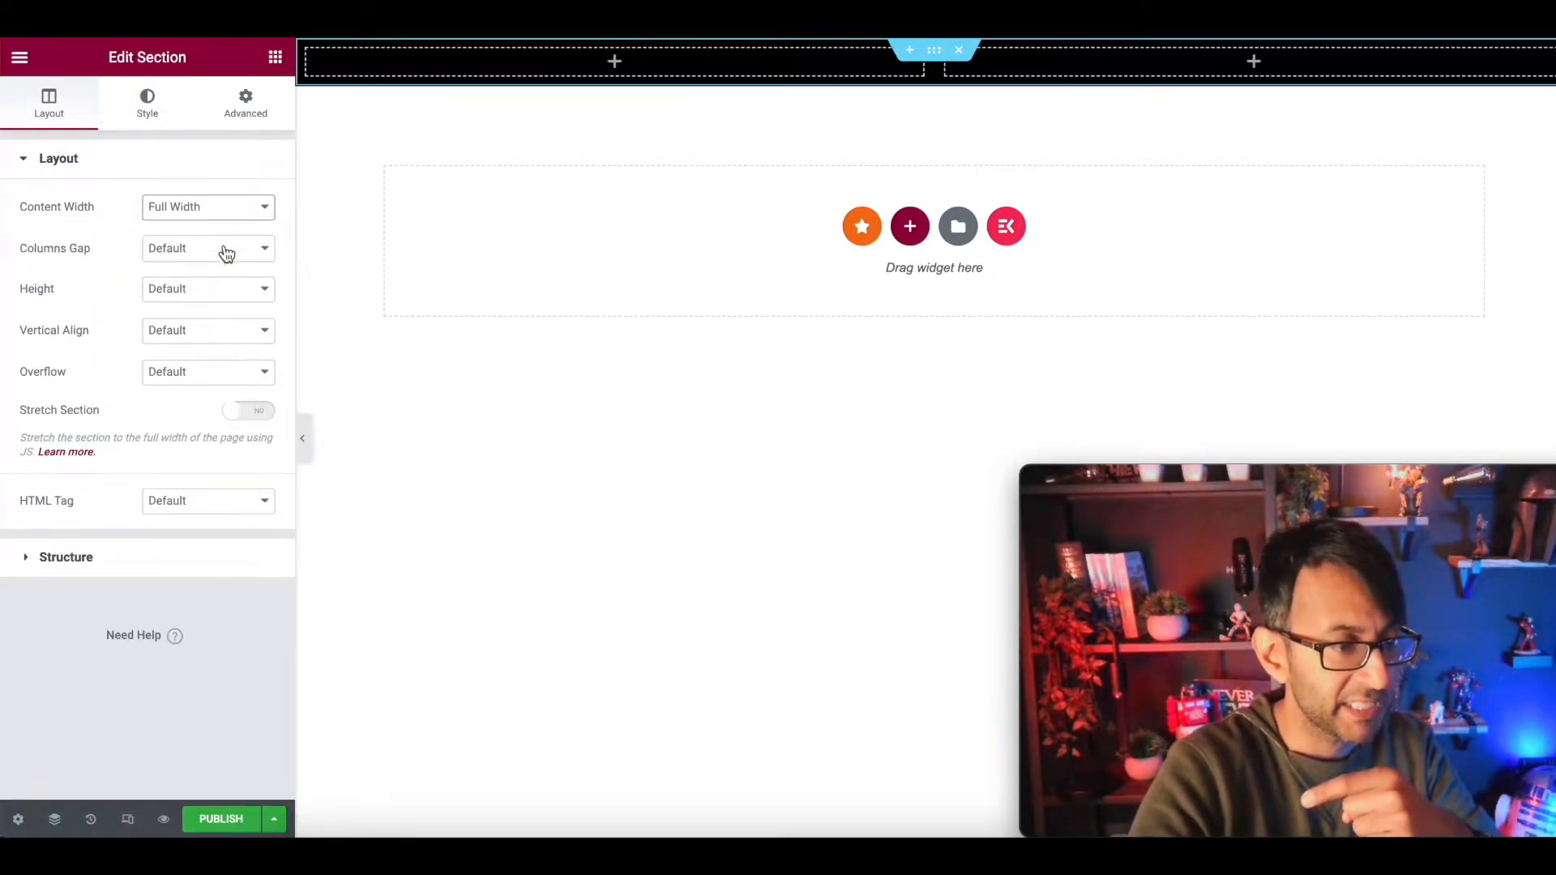
left_click(221, 253)
left_click(219, 288)
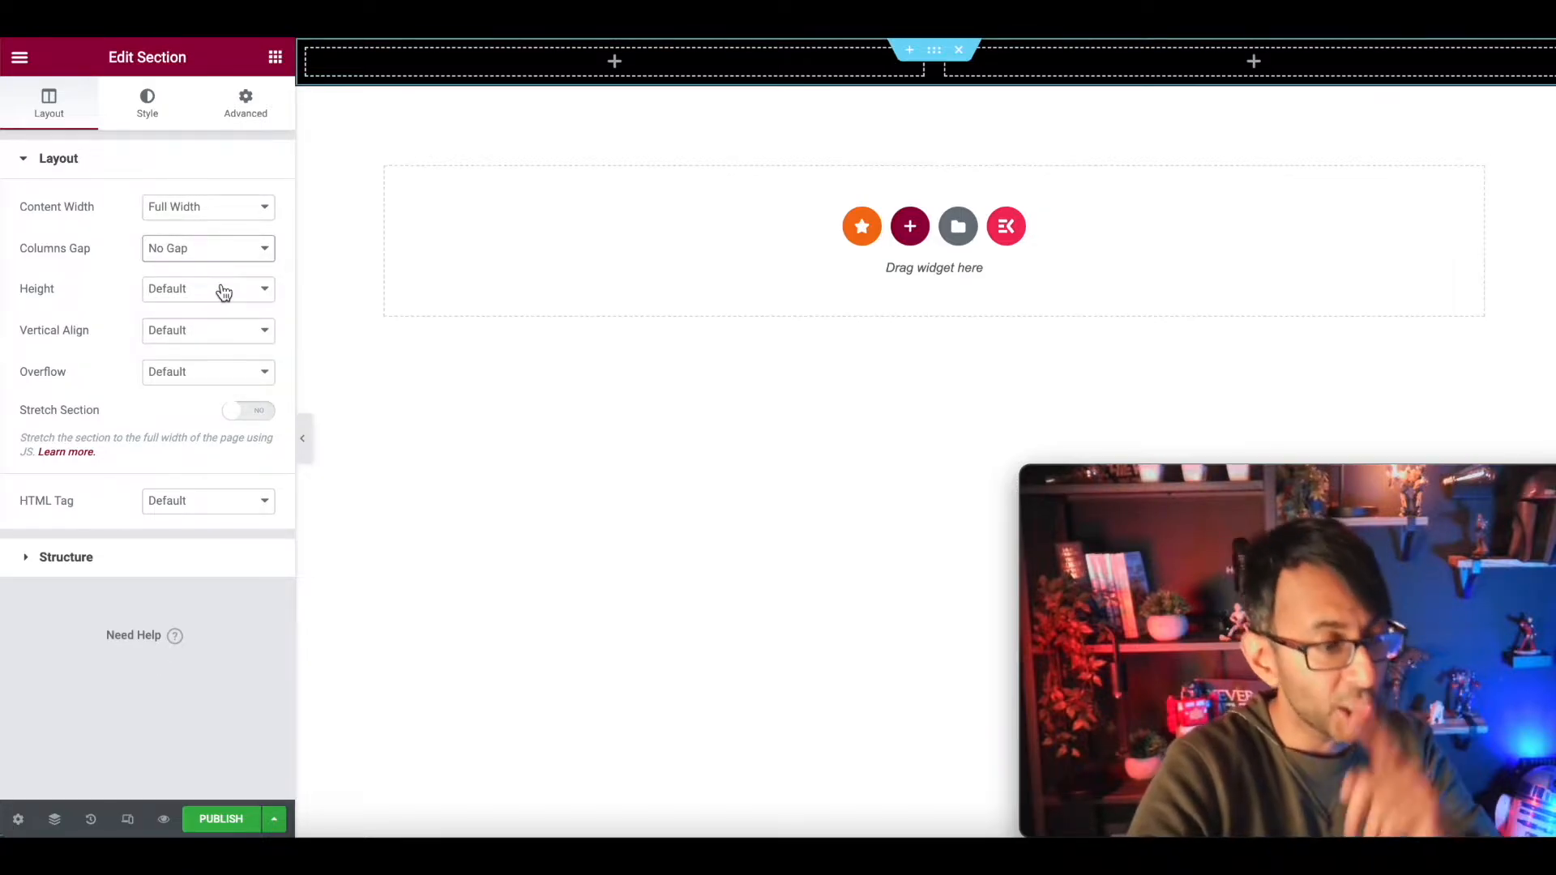
left_click(217, 290)
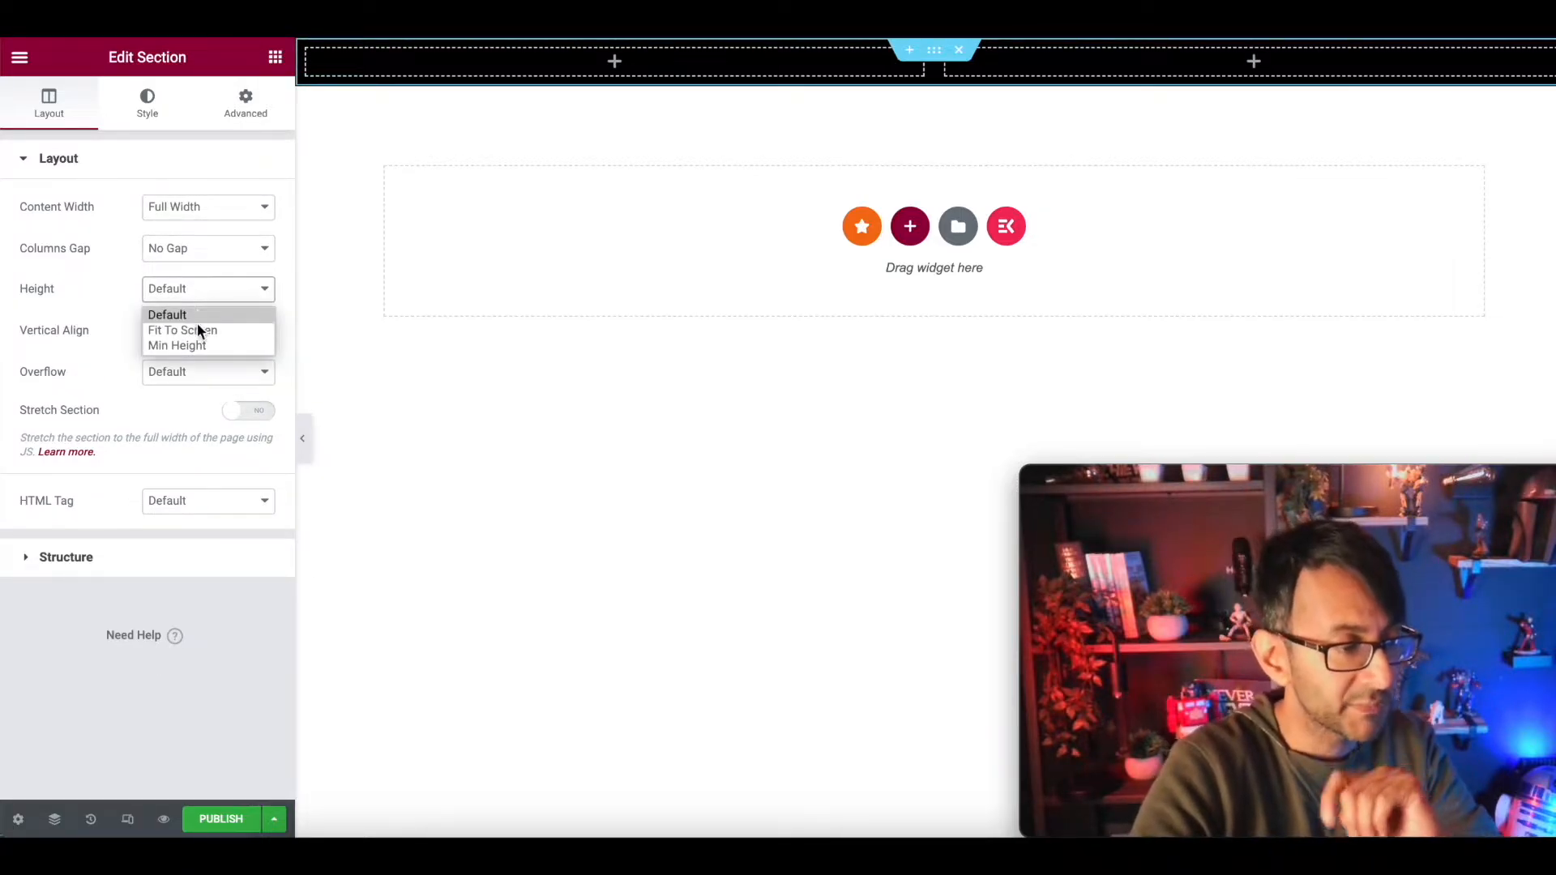
left_click(198, 346)
left_click_drag(72, 353, 5, 353)
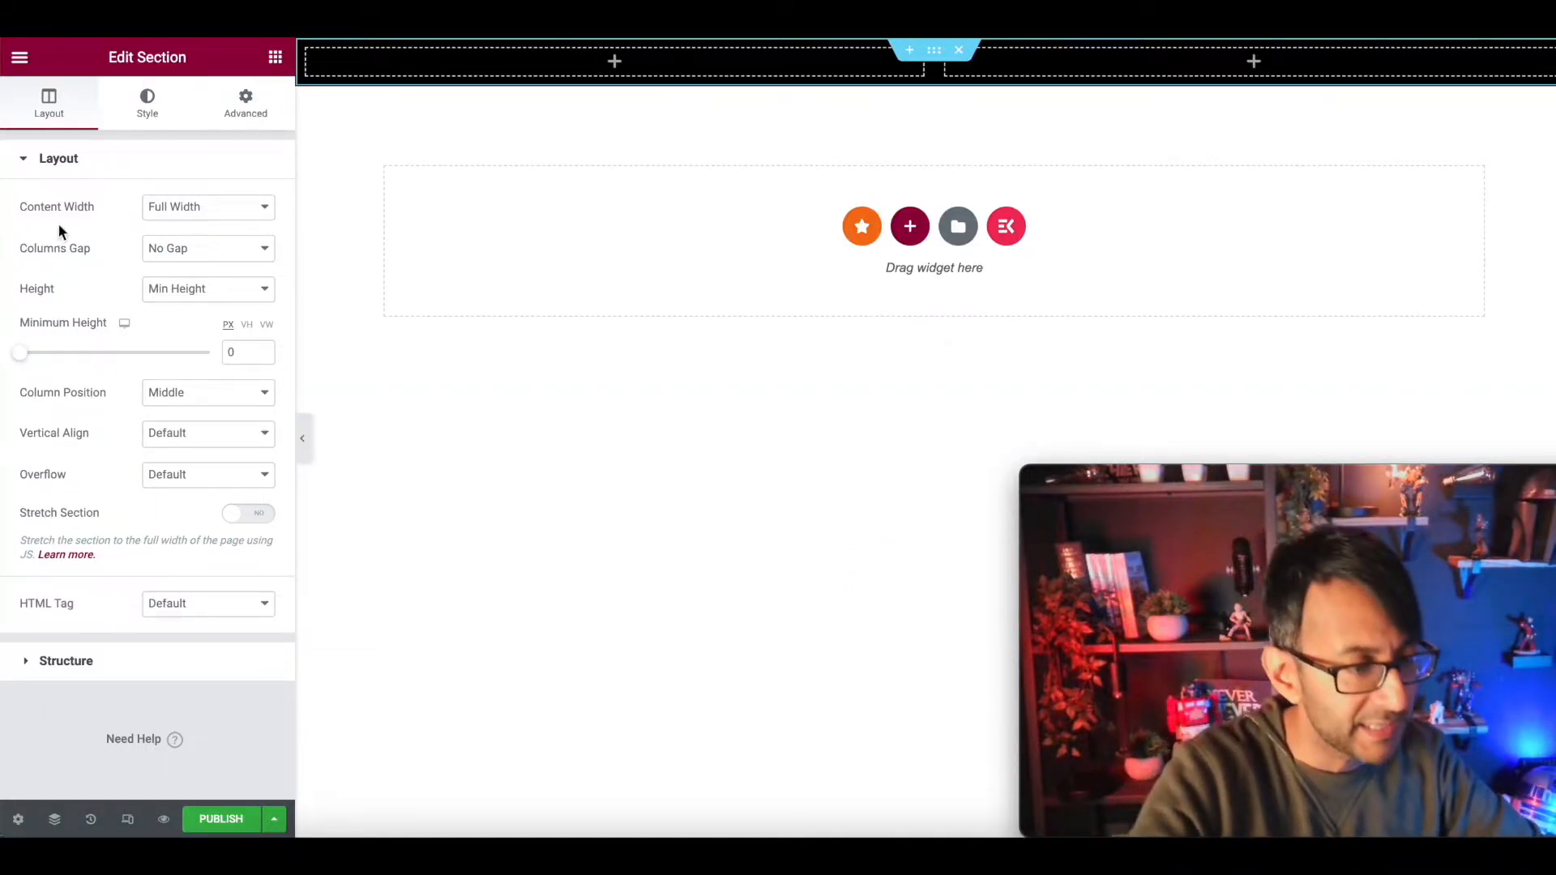
Place a Heading widget in the section's first column, title it "Saint Max" and align it left
left_click(277, 60)
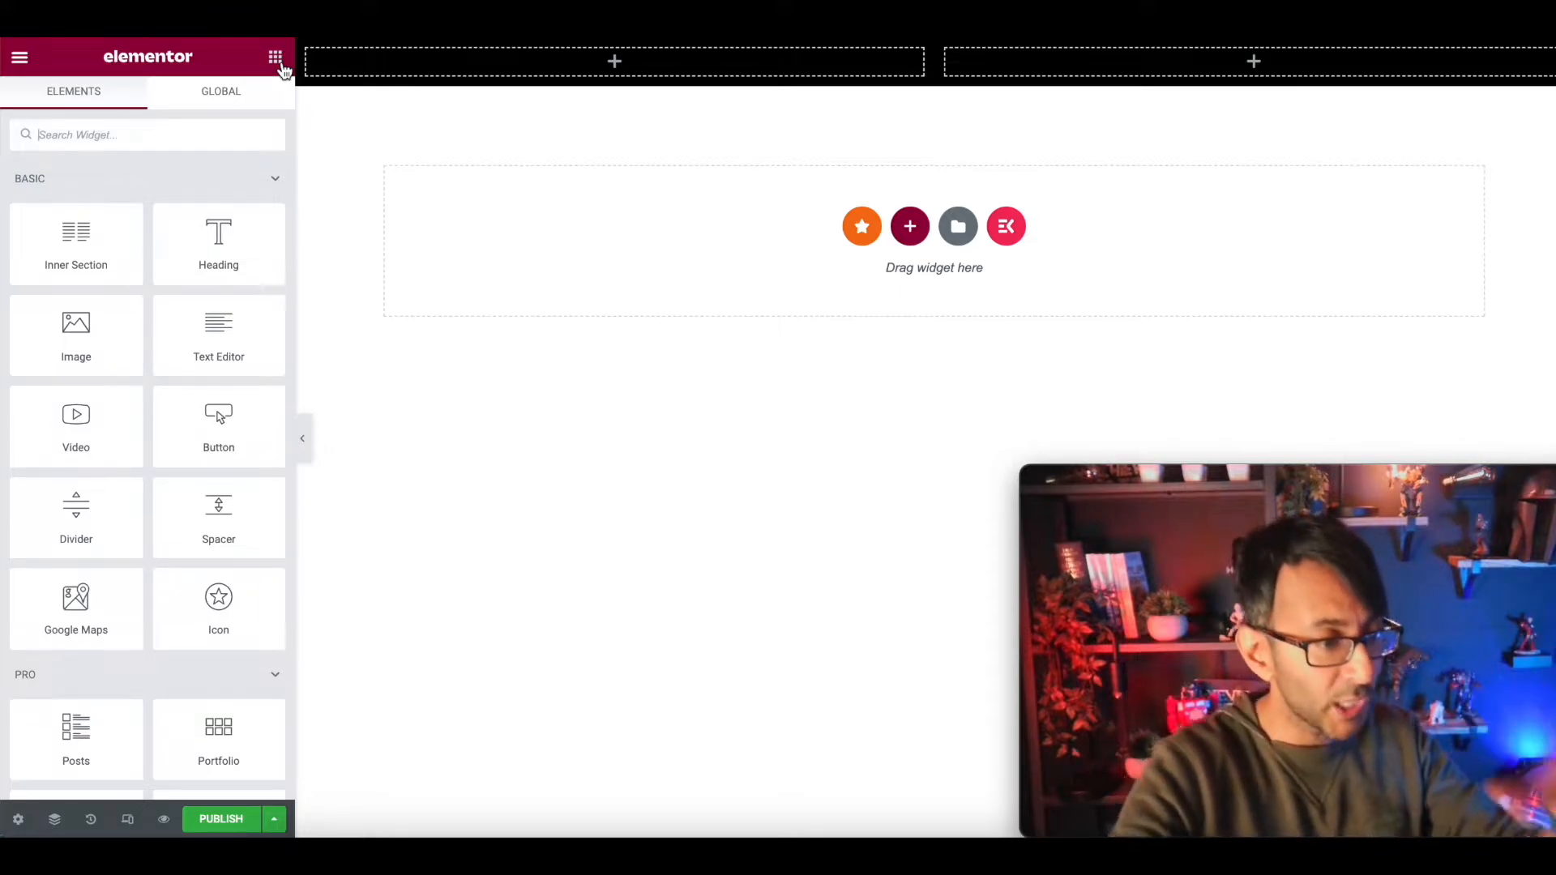
left_click_drag(219, 243, 430, 62)
left_click(194, 253)
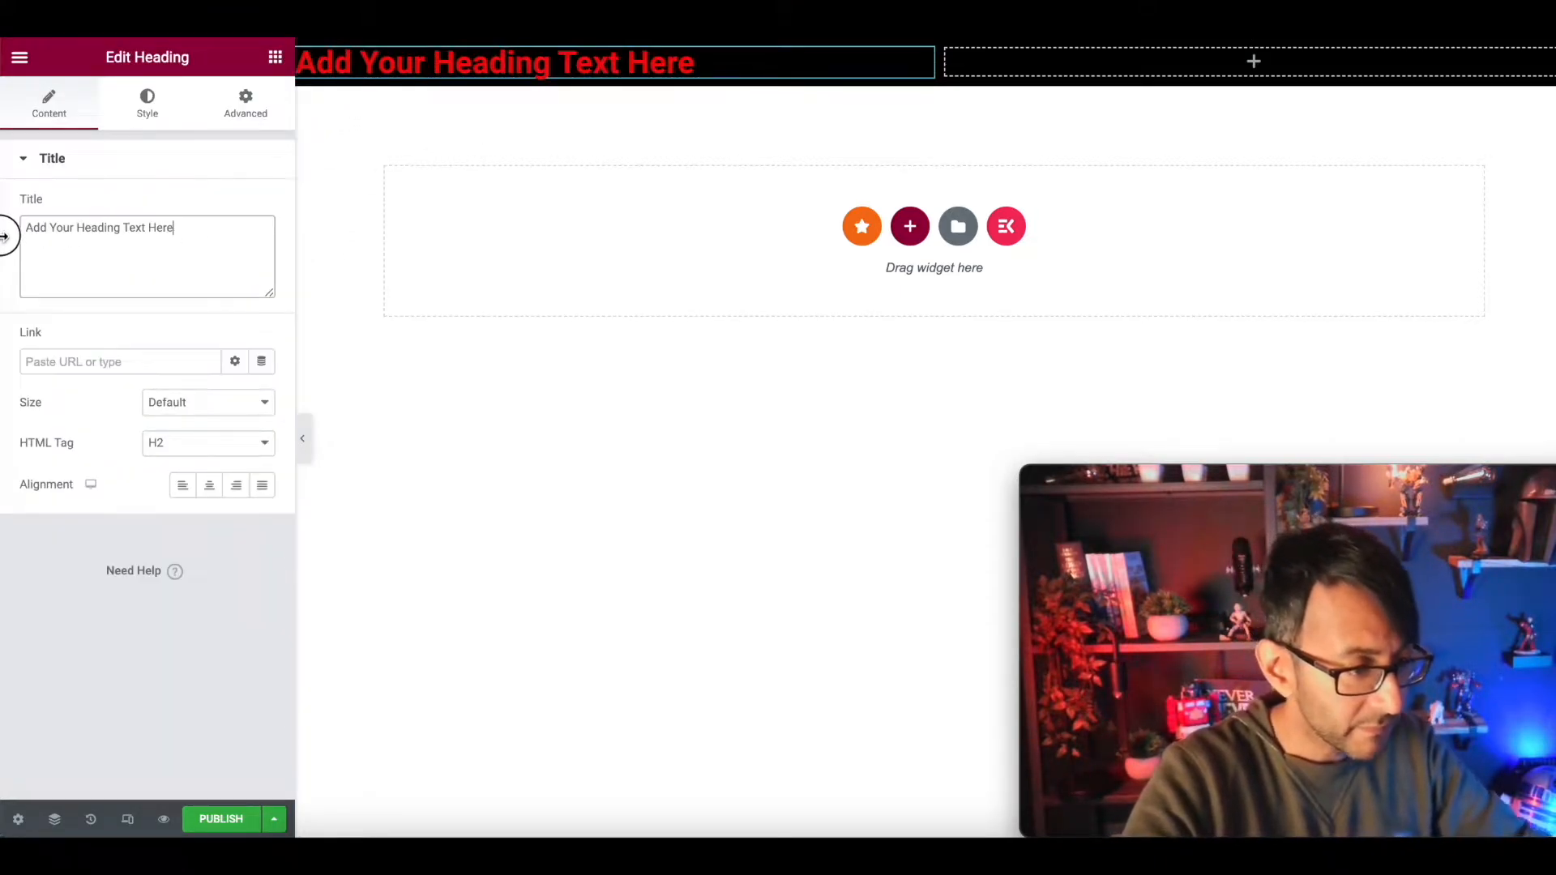
key("ctrl+a")
type("Saint Max")
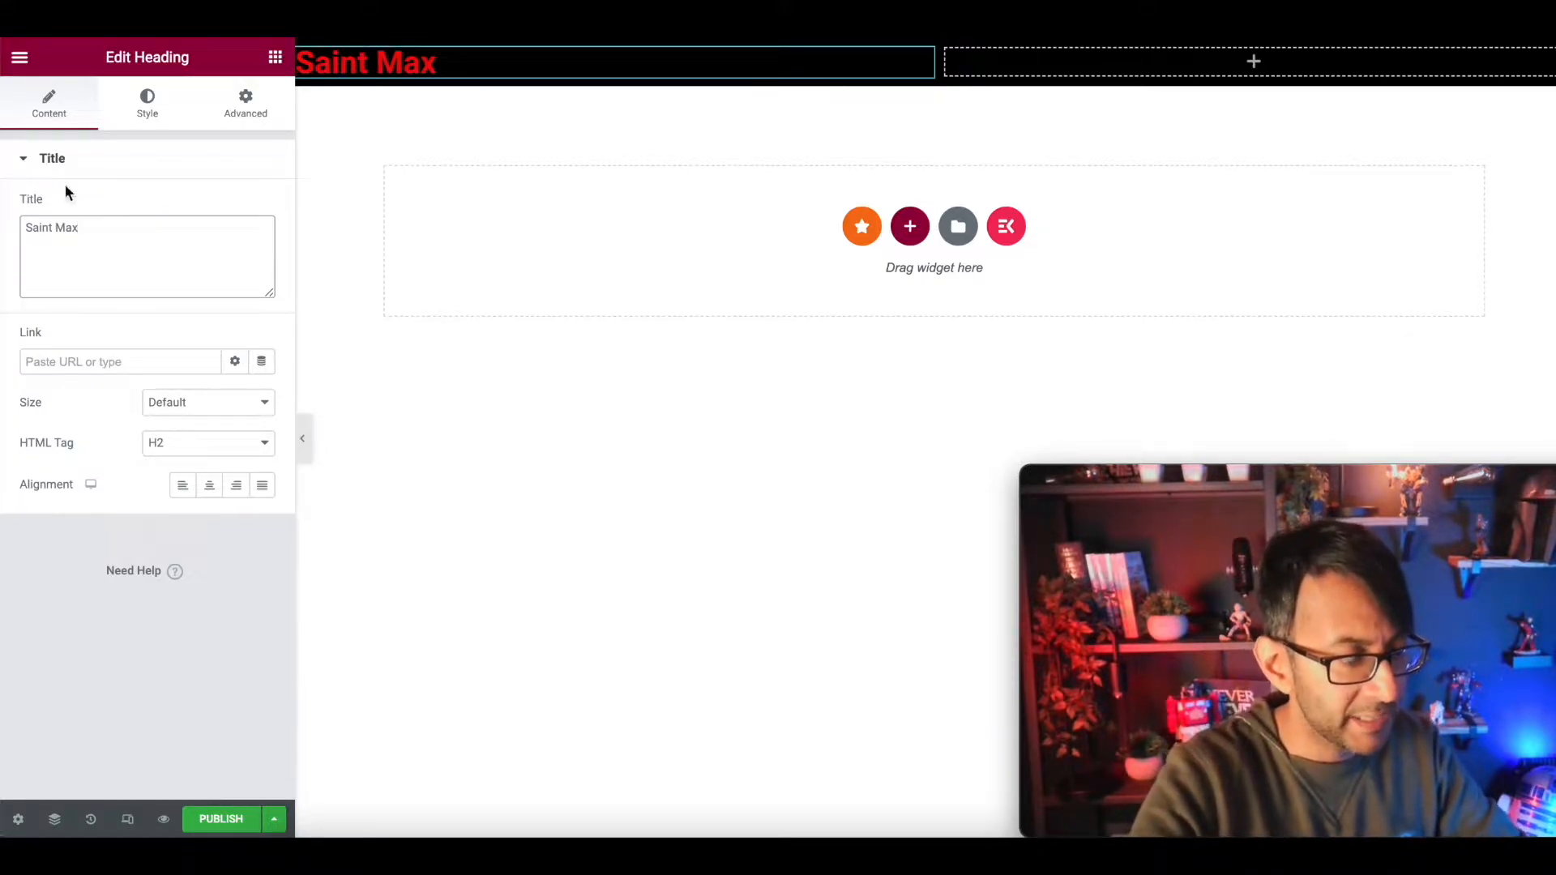
left_click(182, 485)
Set the heading's text colour to global white and its font family to Orbitron
left_click(147, 104)
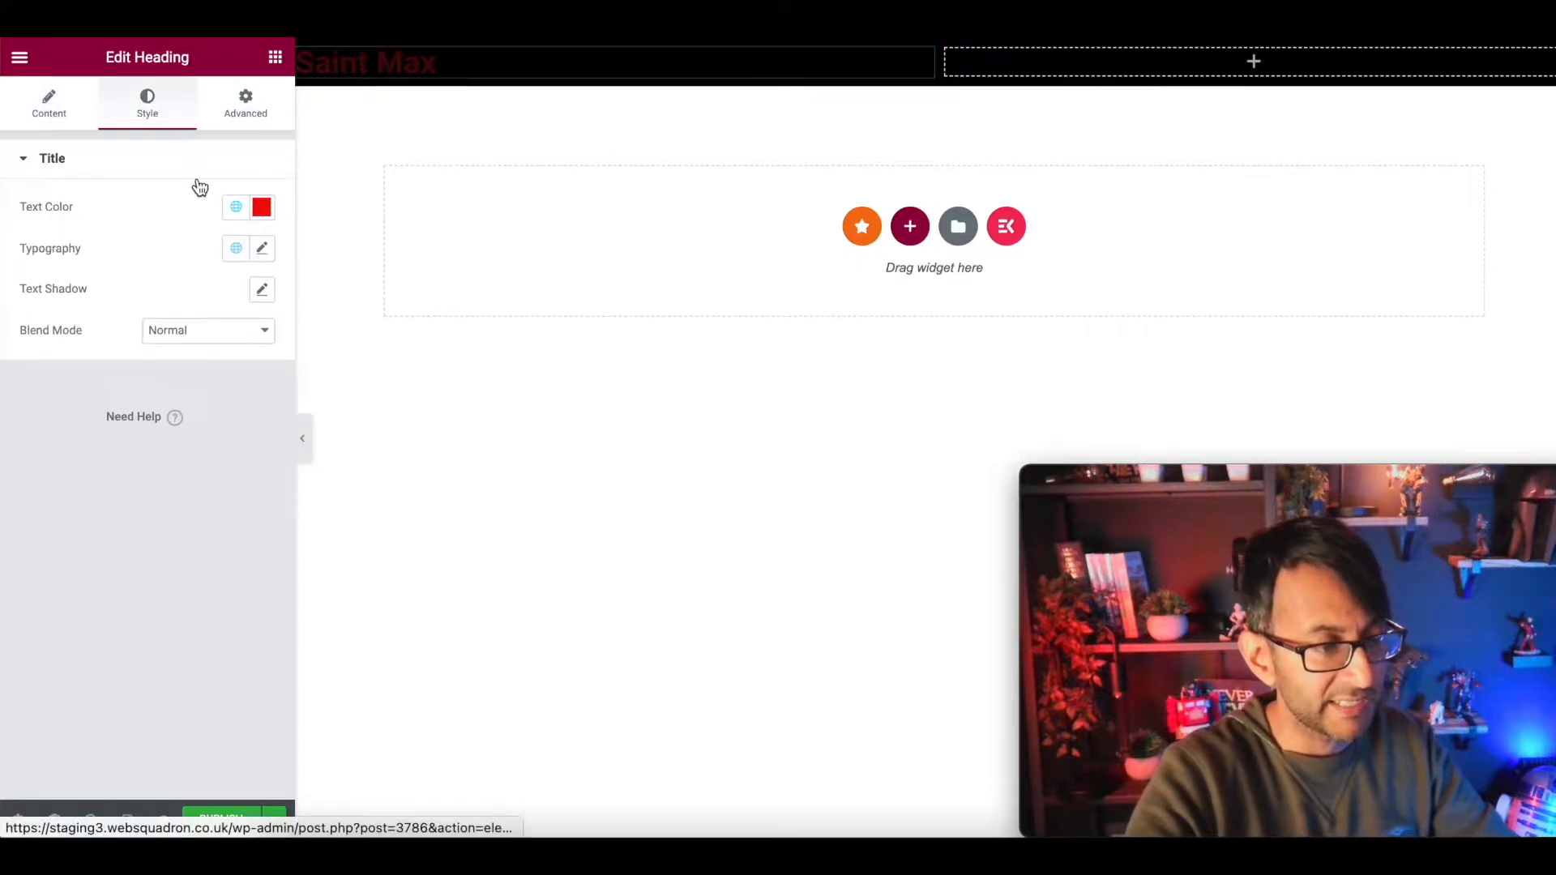
left_click(236, 207)
left_click(163, 425)
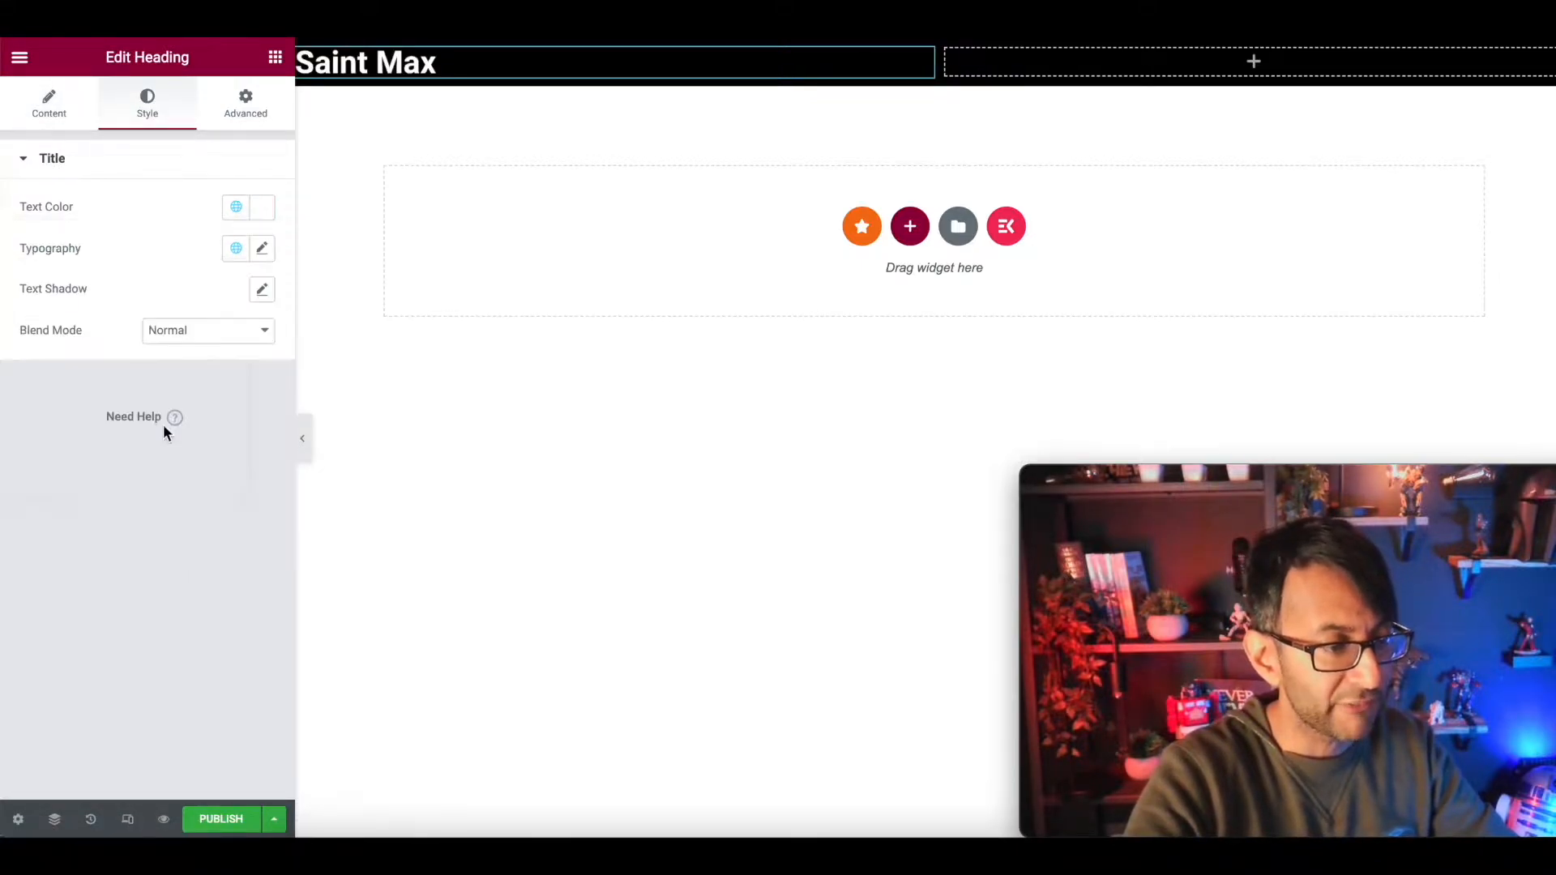
left_click(261, 250)
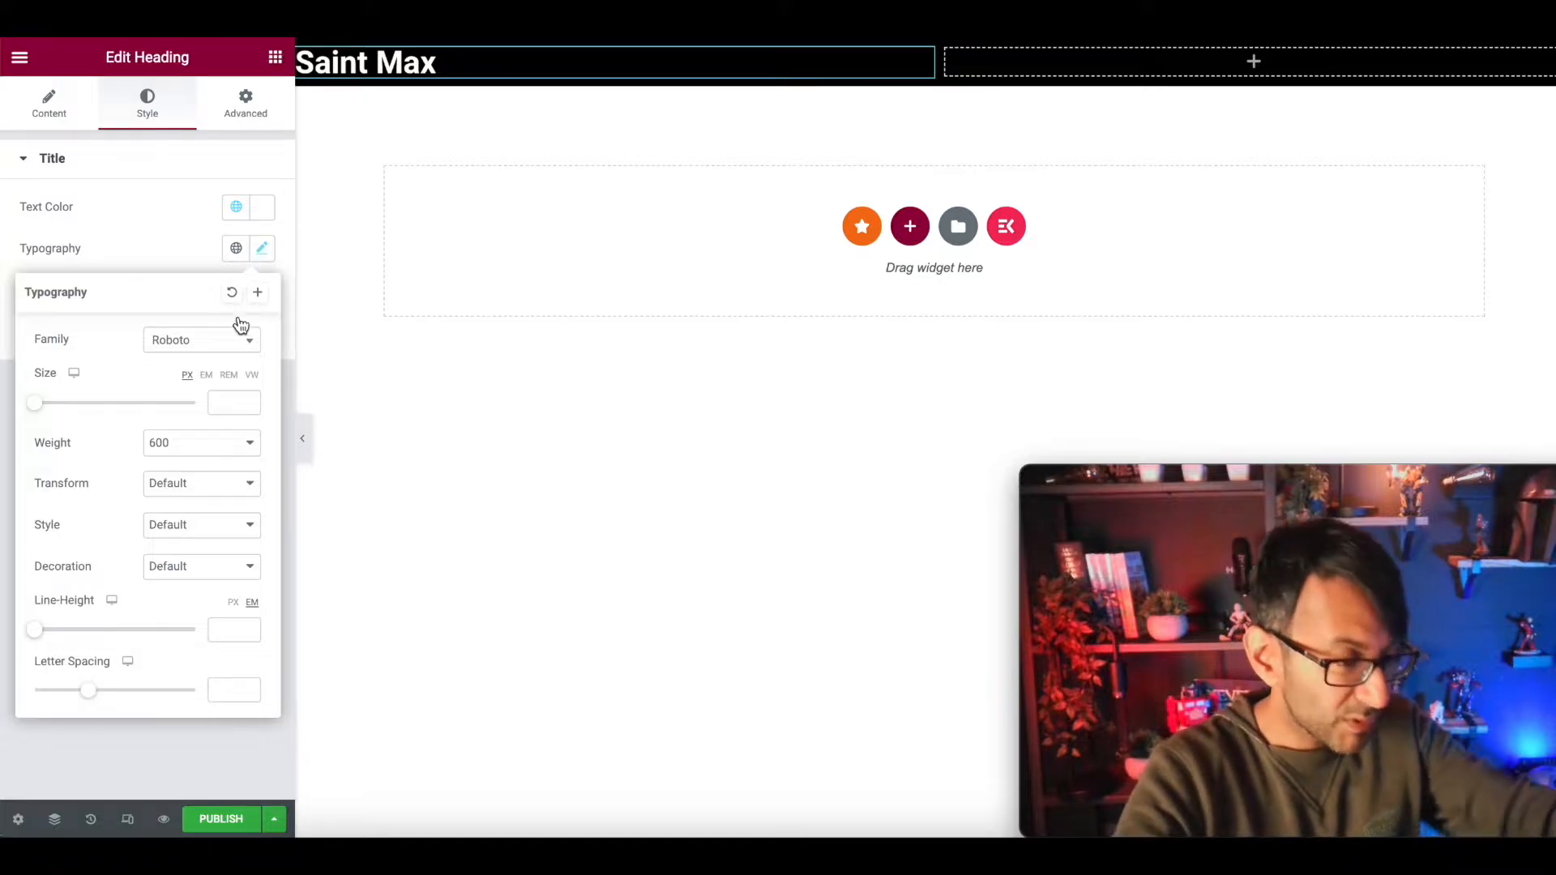
left_click(212, 340)
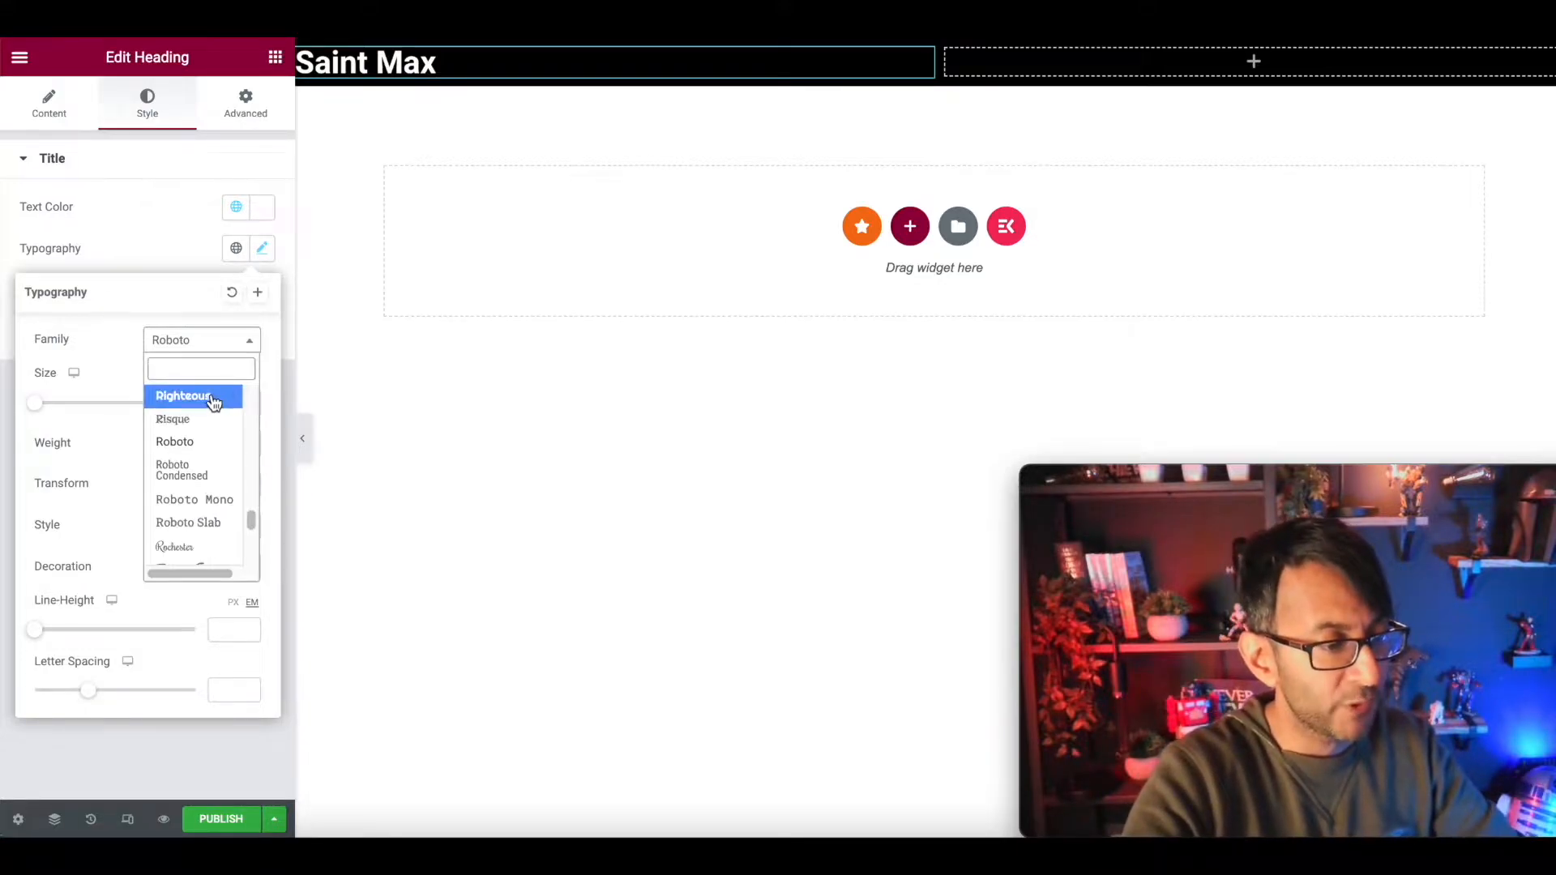
type("orbt")
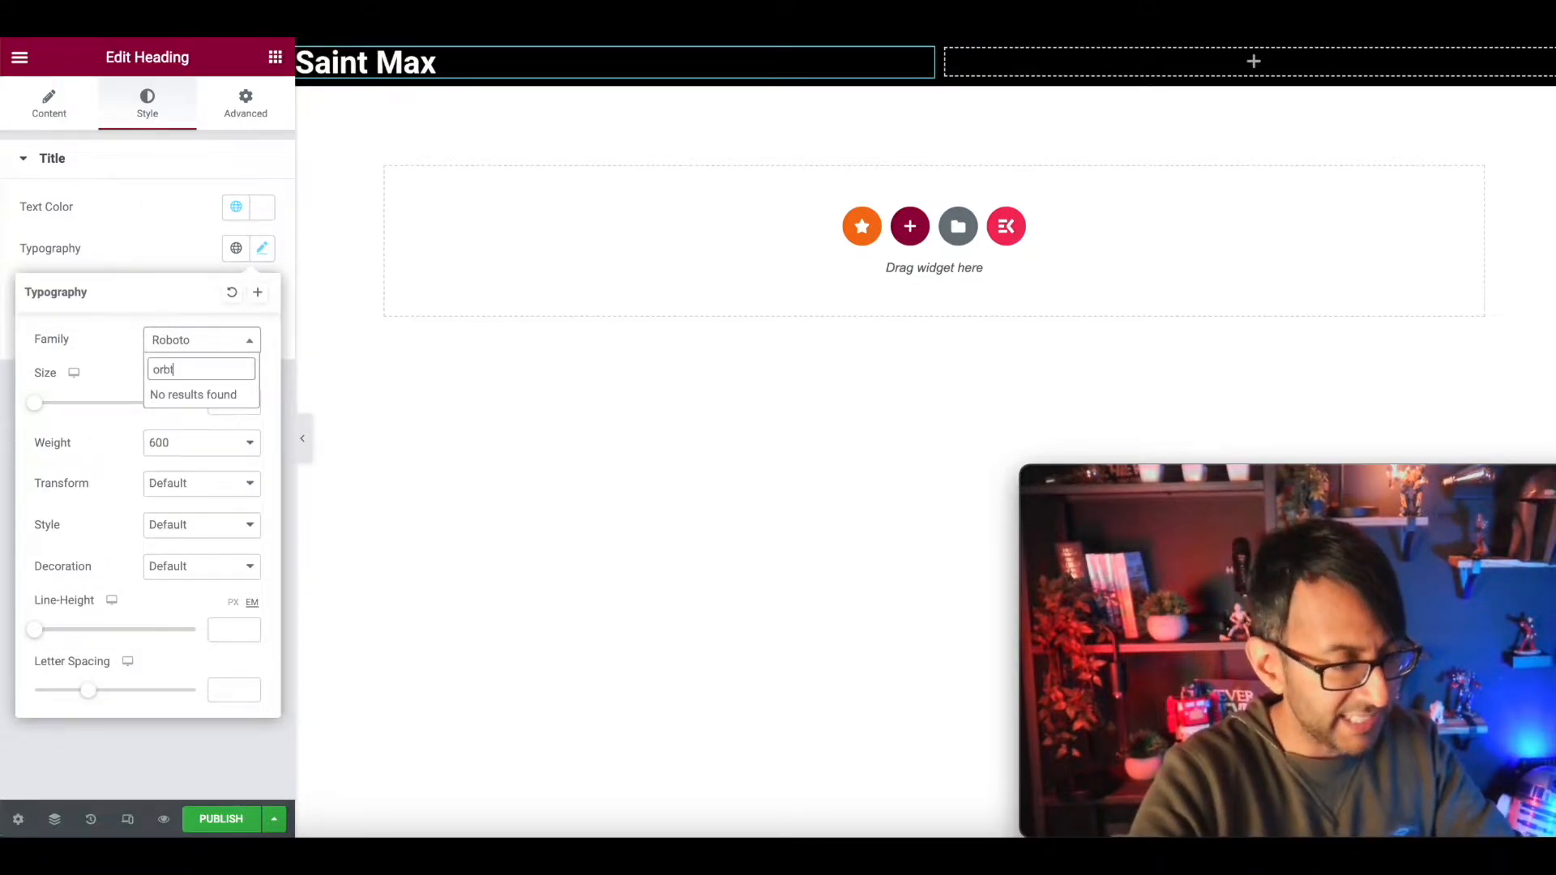
key("BackSpace")
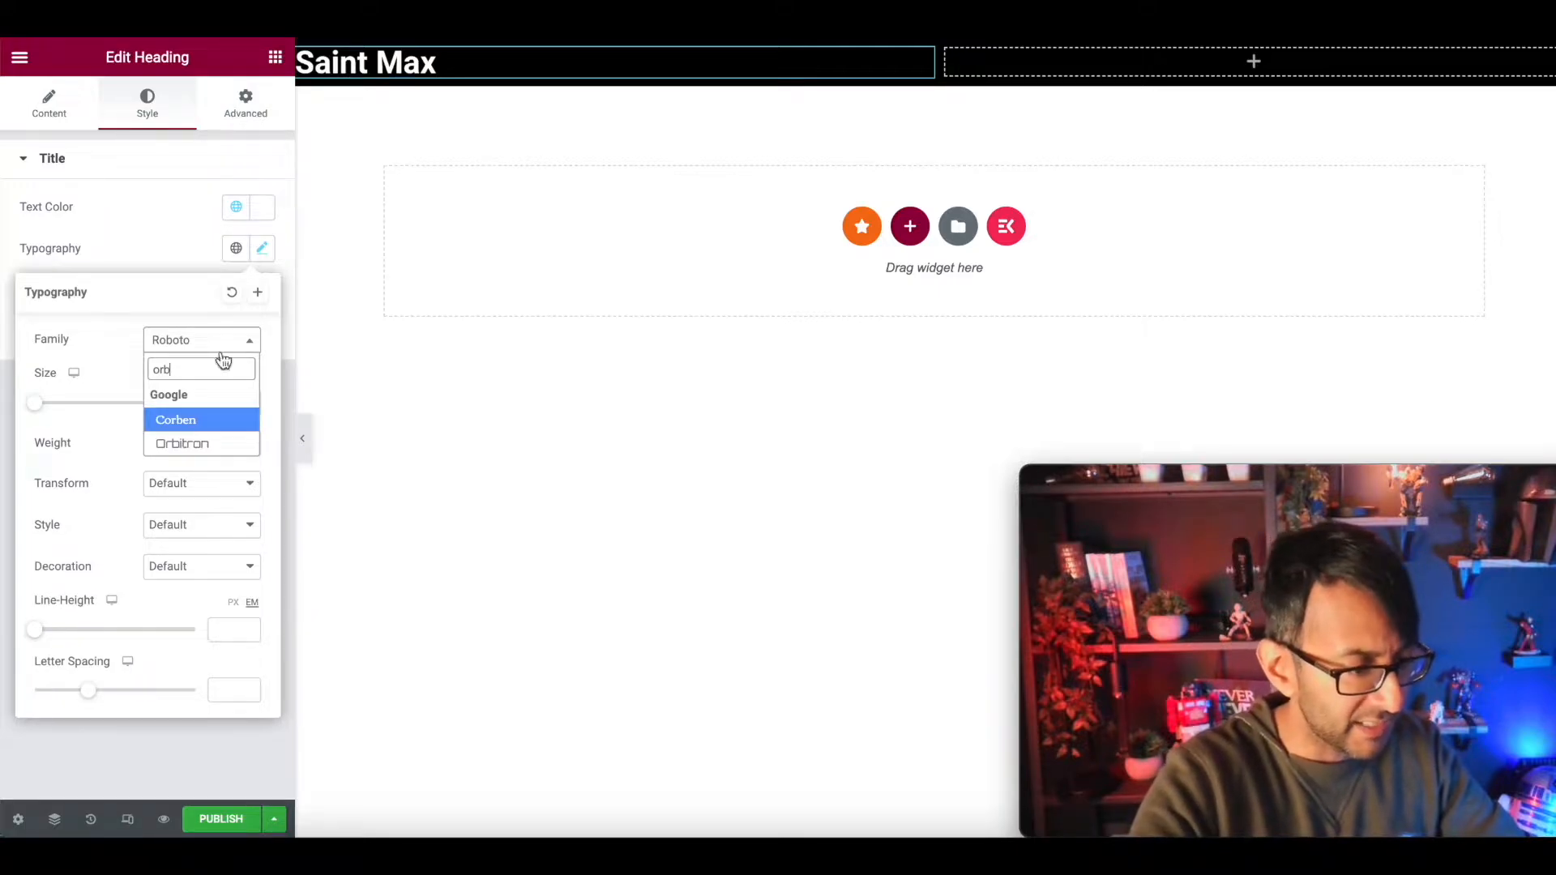
left_click(169, 444)
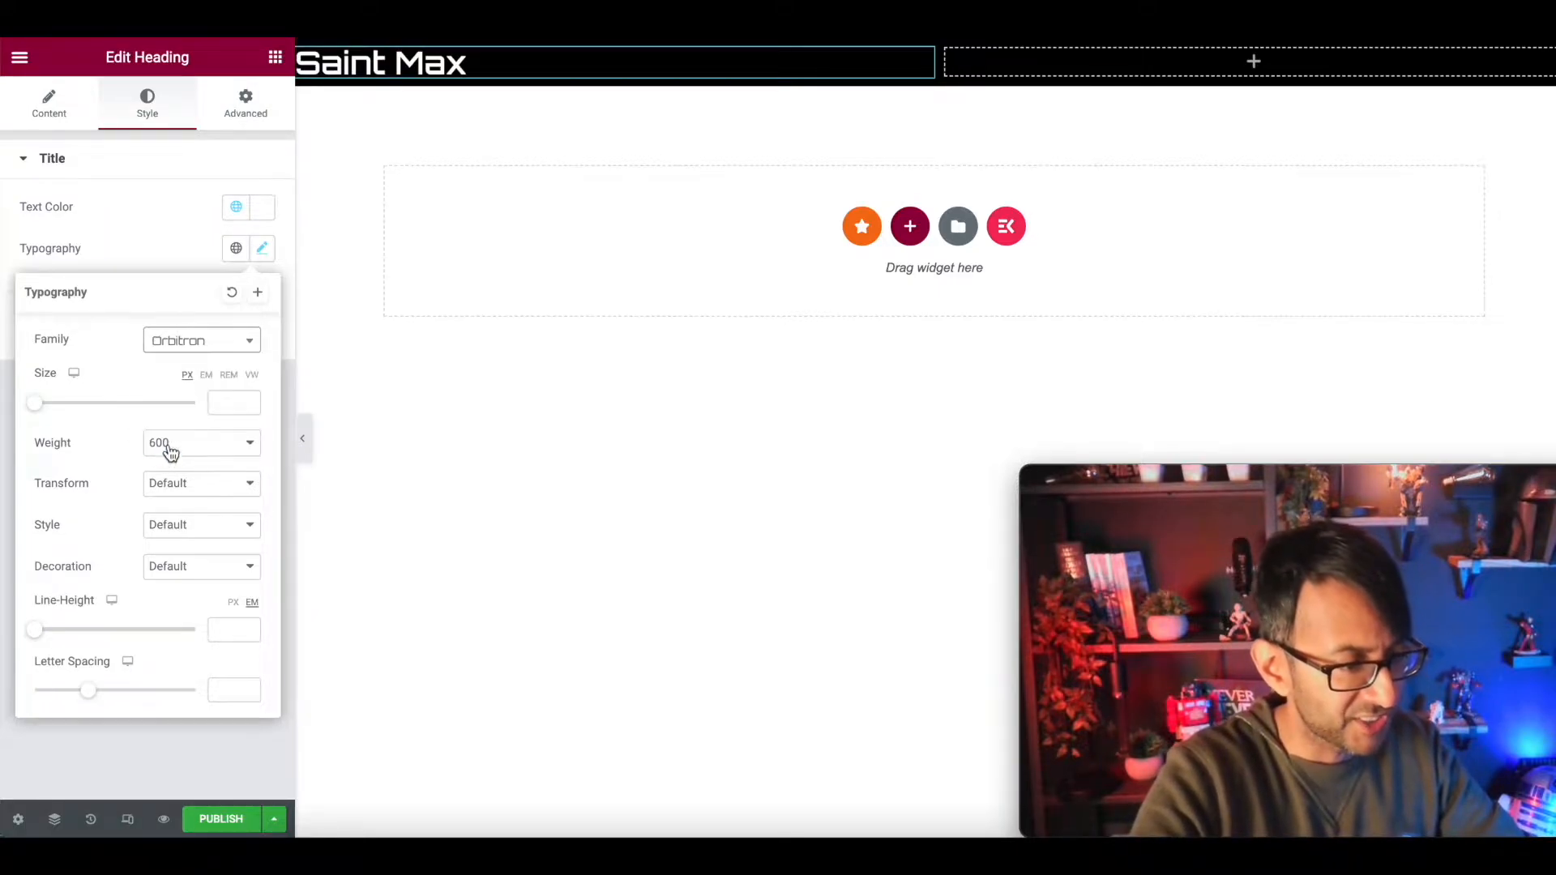
Set the heading's font size to 2.5 rem with letter spacing 3, and preview the header across the full page width
left_click(229, 376)
left_click(230, 397)
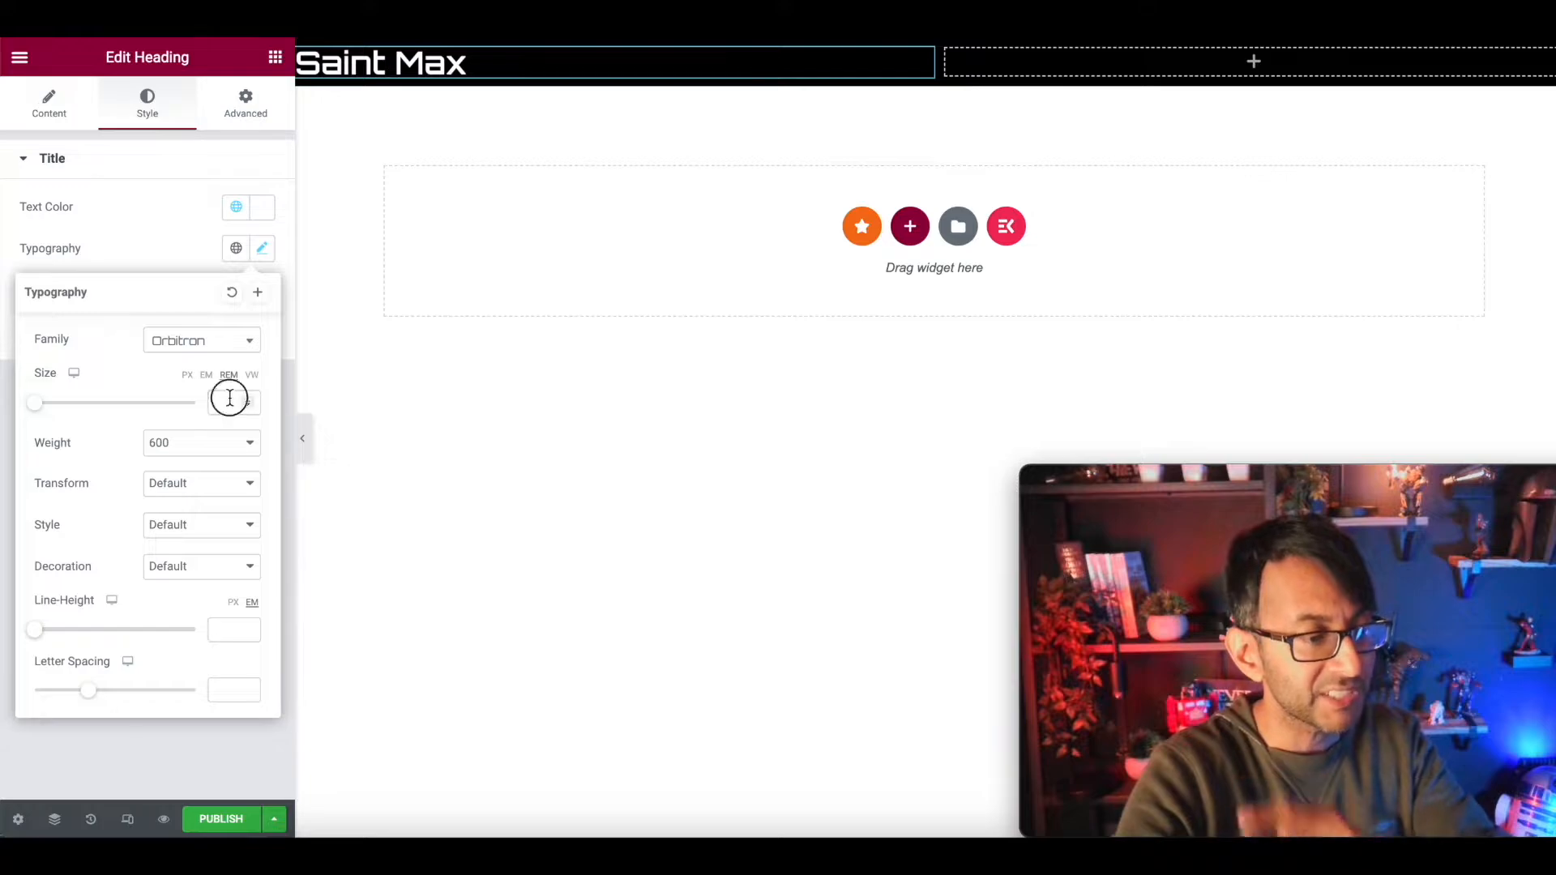
type("3")
left_click(247, 407)
left_click(247, 407)
left_click(247, 407)
left_click(247, 407)
left_click(247, 407)
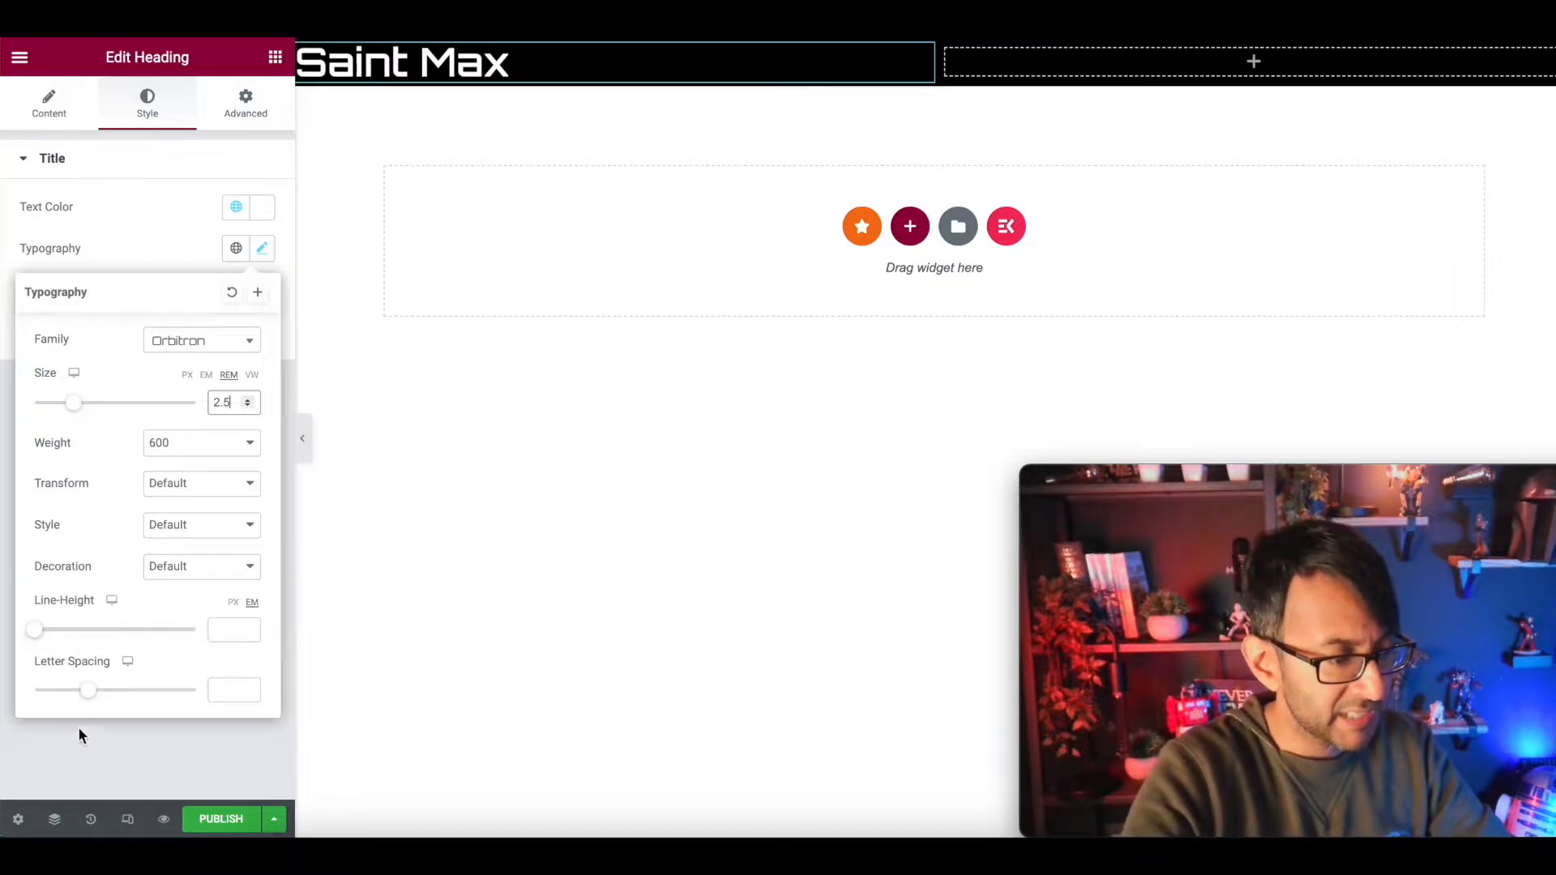
left_click_drag(89, 704, 120, 695)
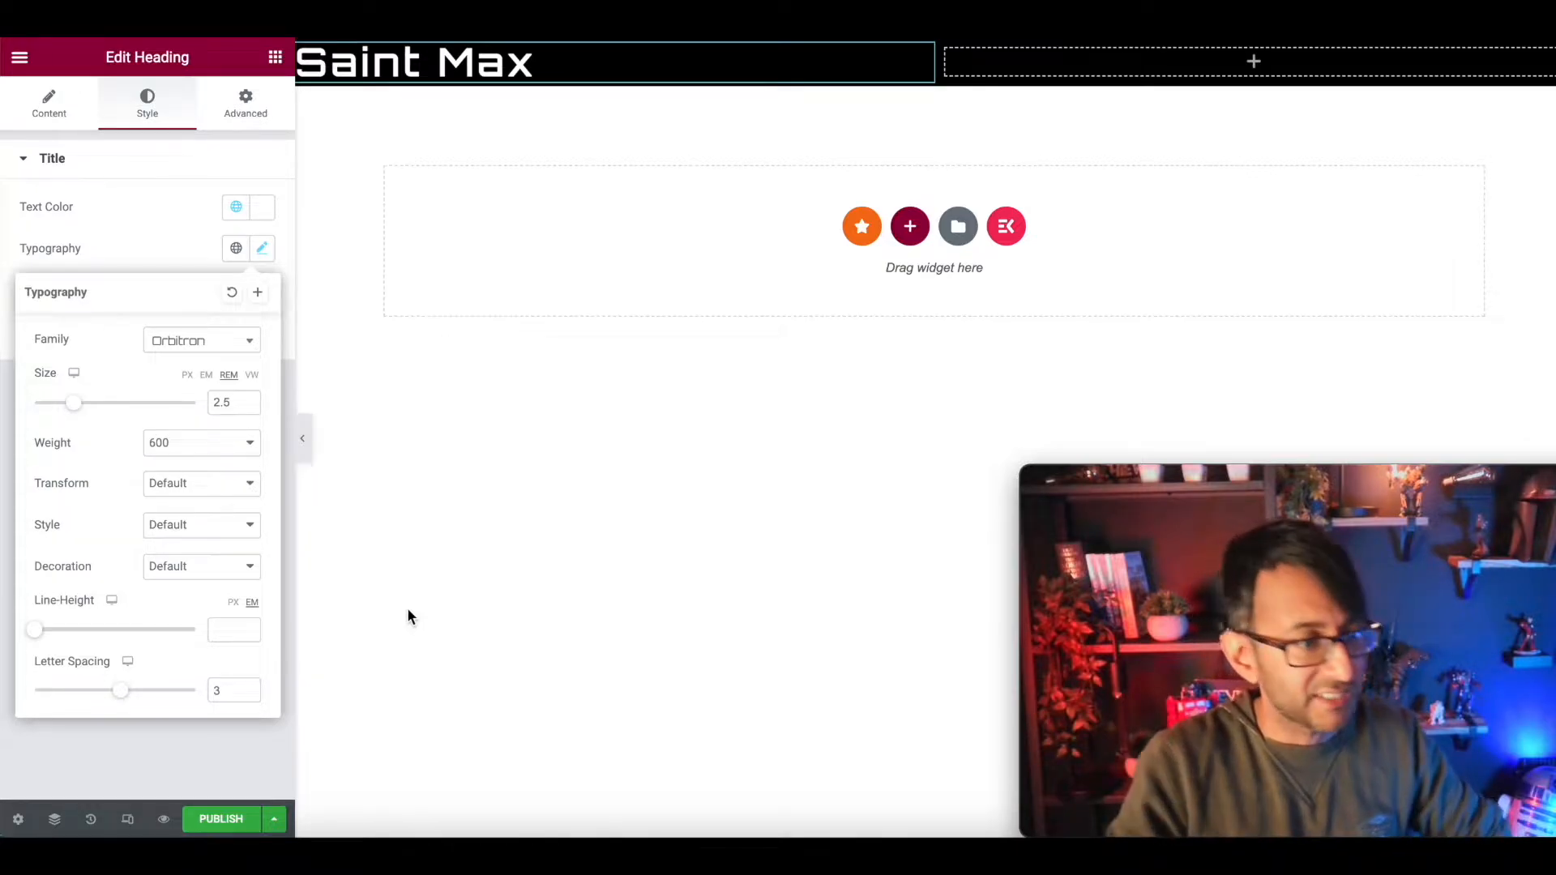
left_click(105, 258)
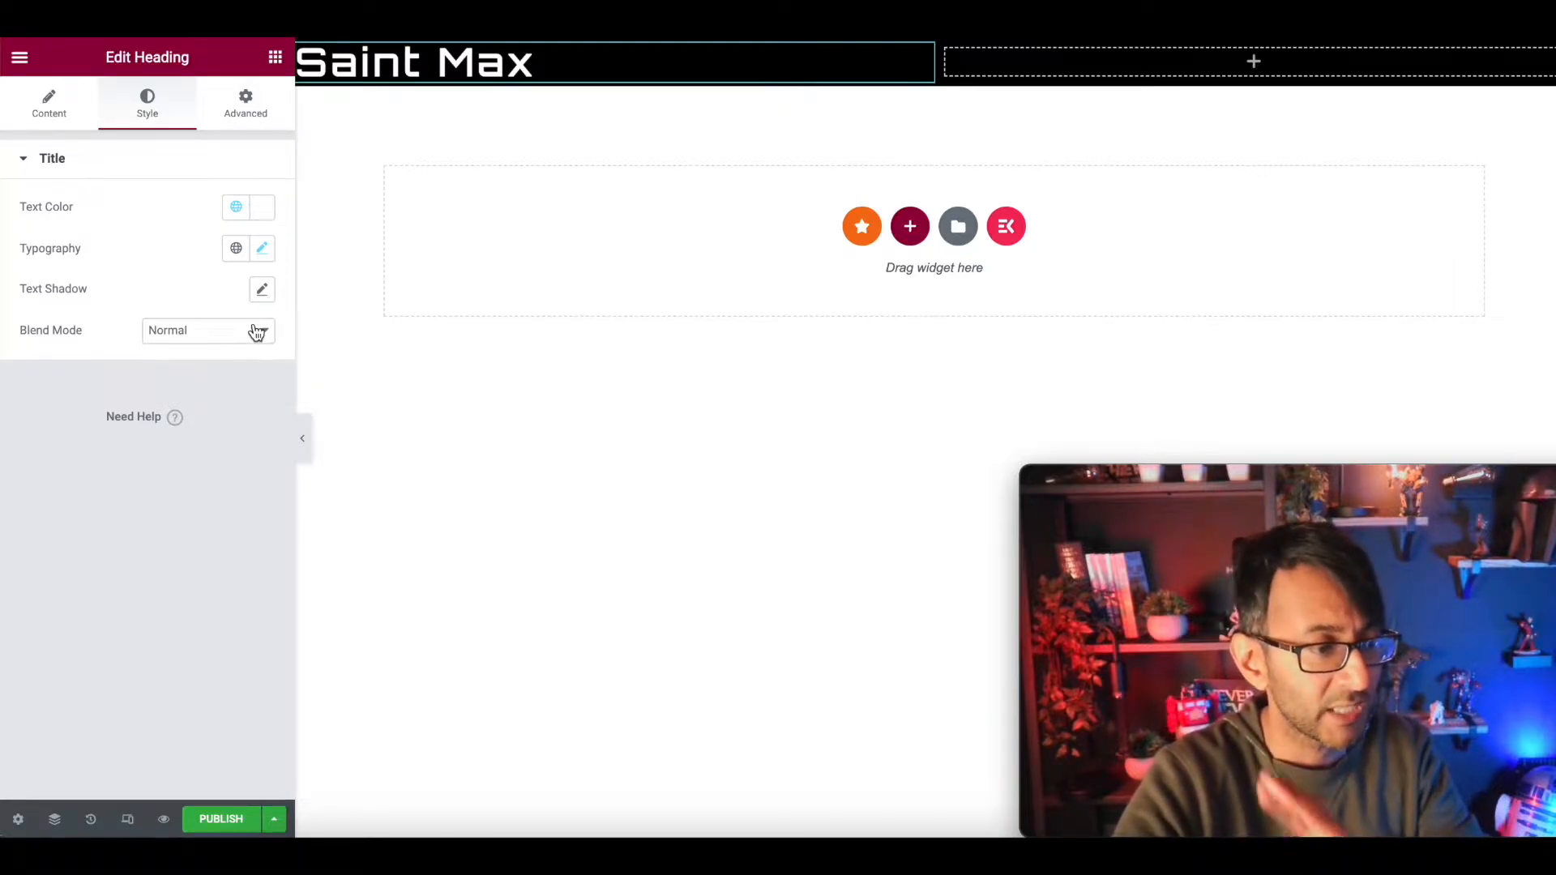
left_click(307, 444)
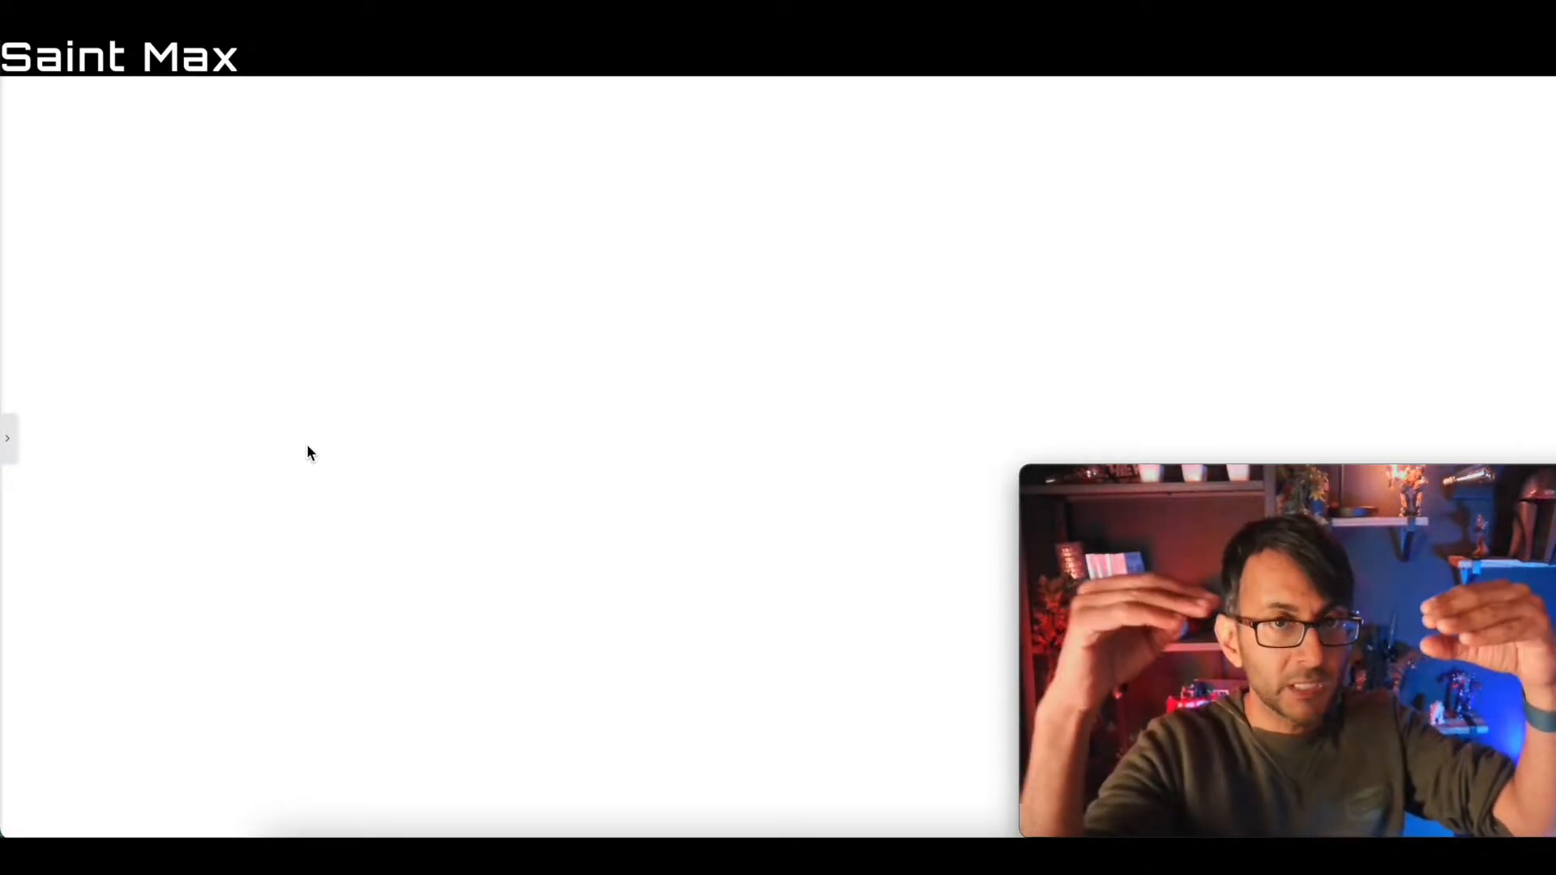
left_click(8, 438)
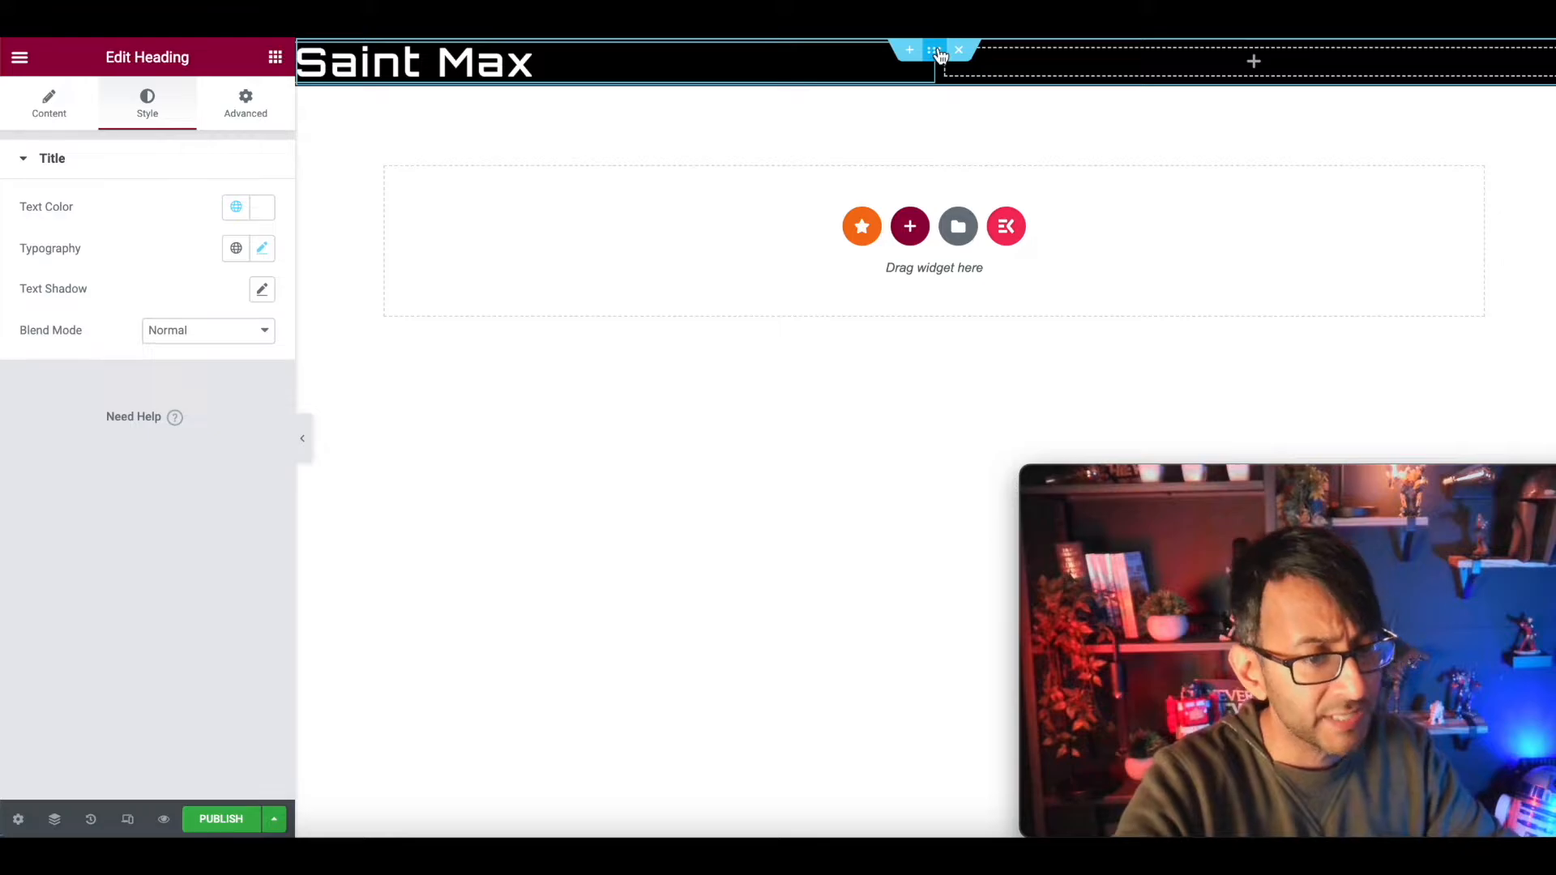
Open the section's spacing settings and unlink its margin and padding values
left_click(937, 52)
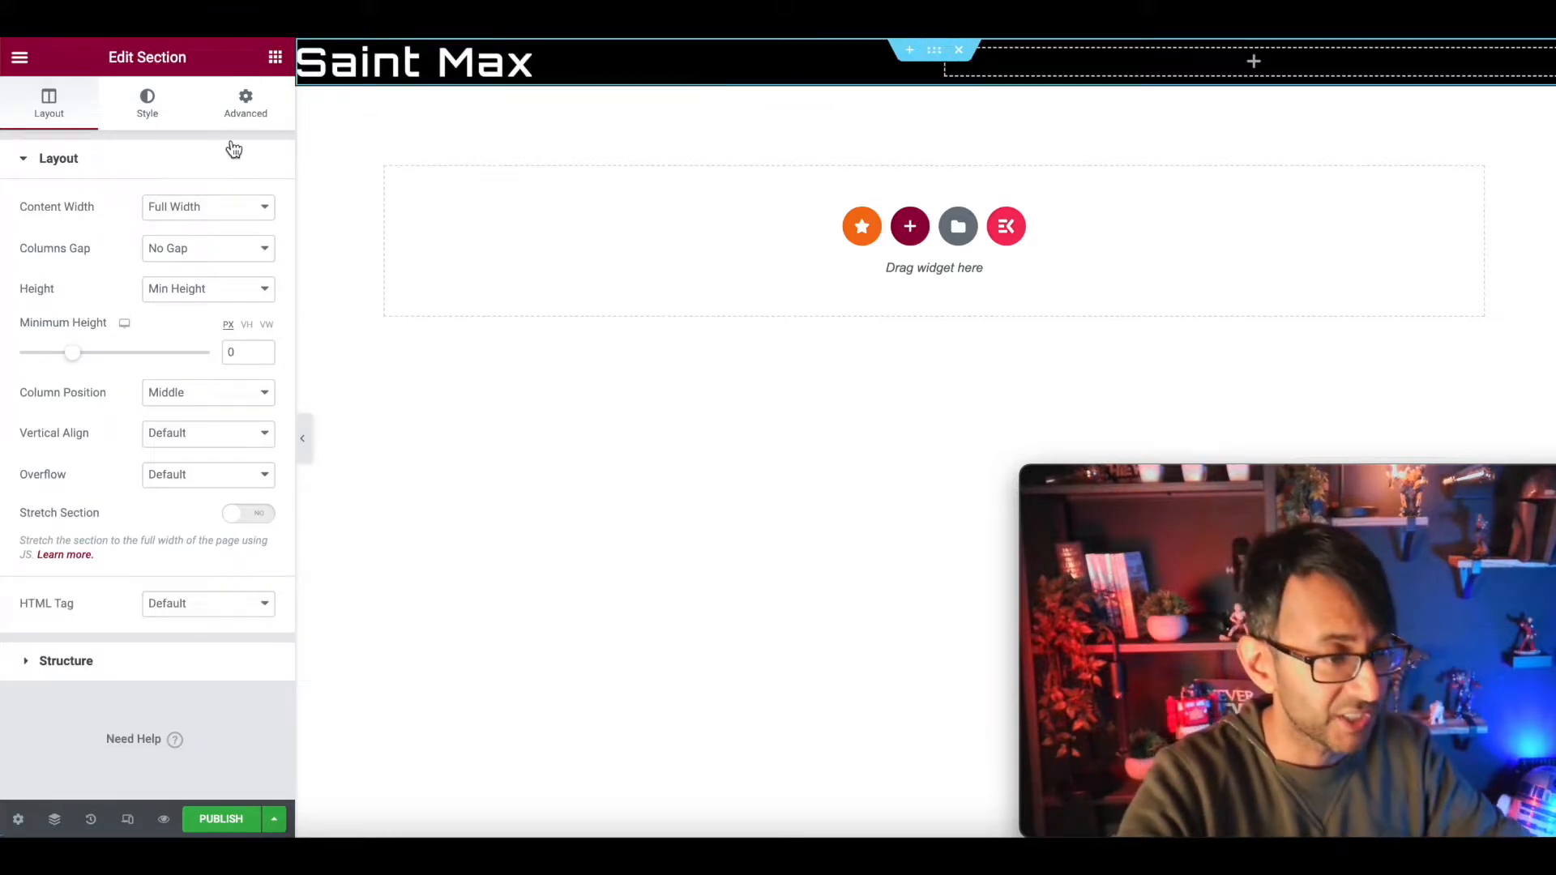
left_click(243, 108)
left_click(251, 235)
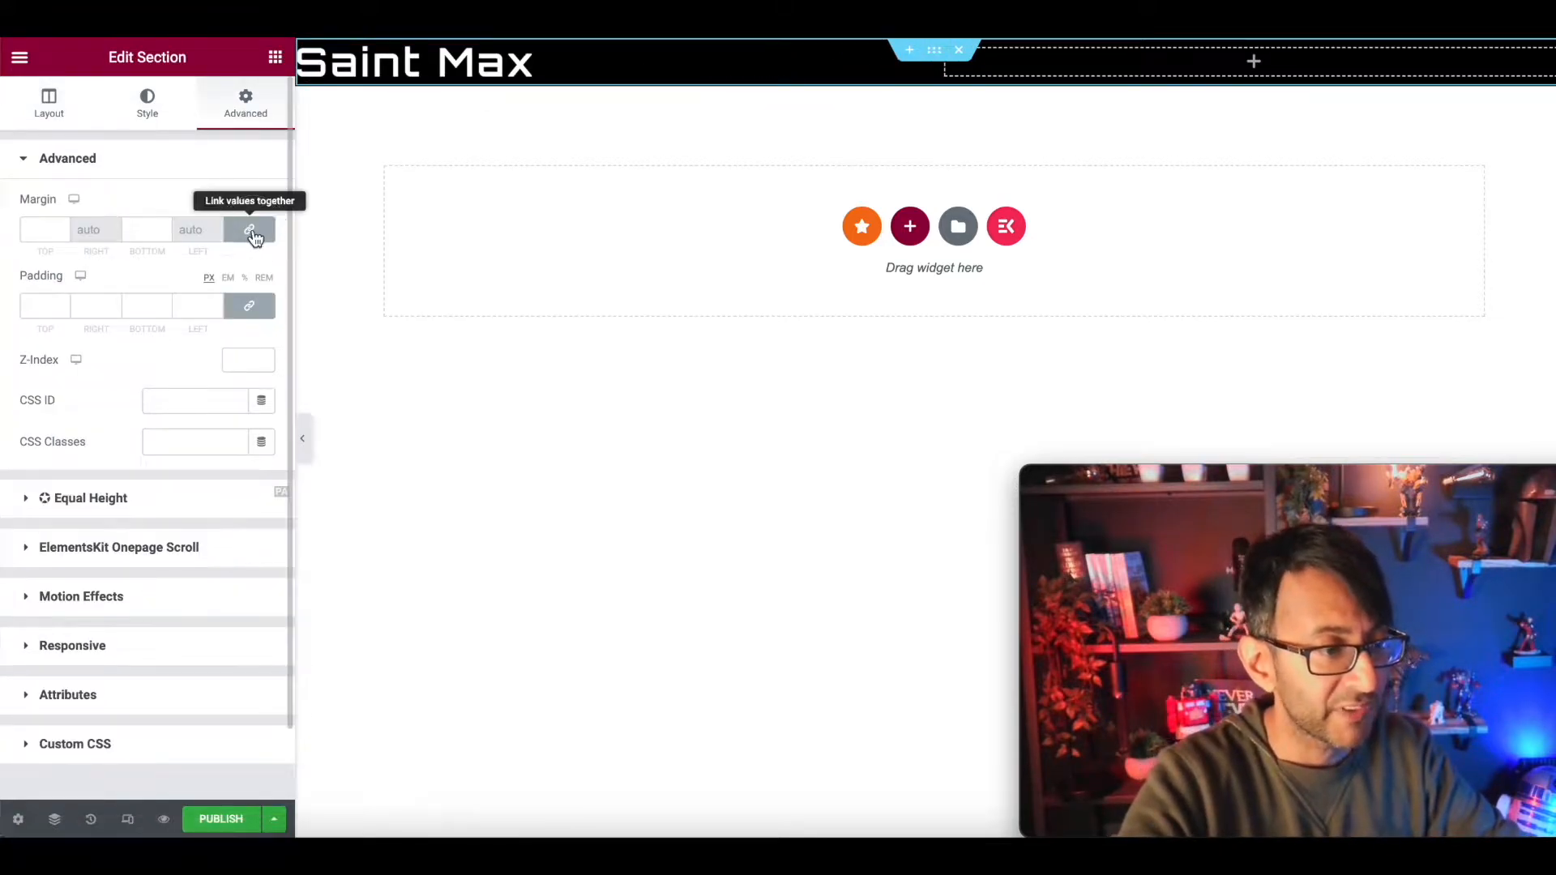
left_click(253, 307)
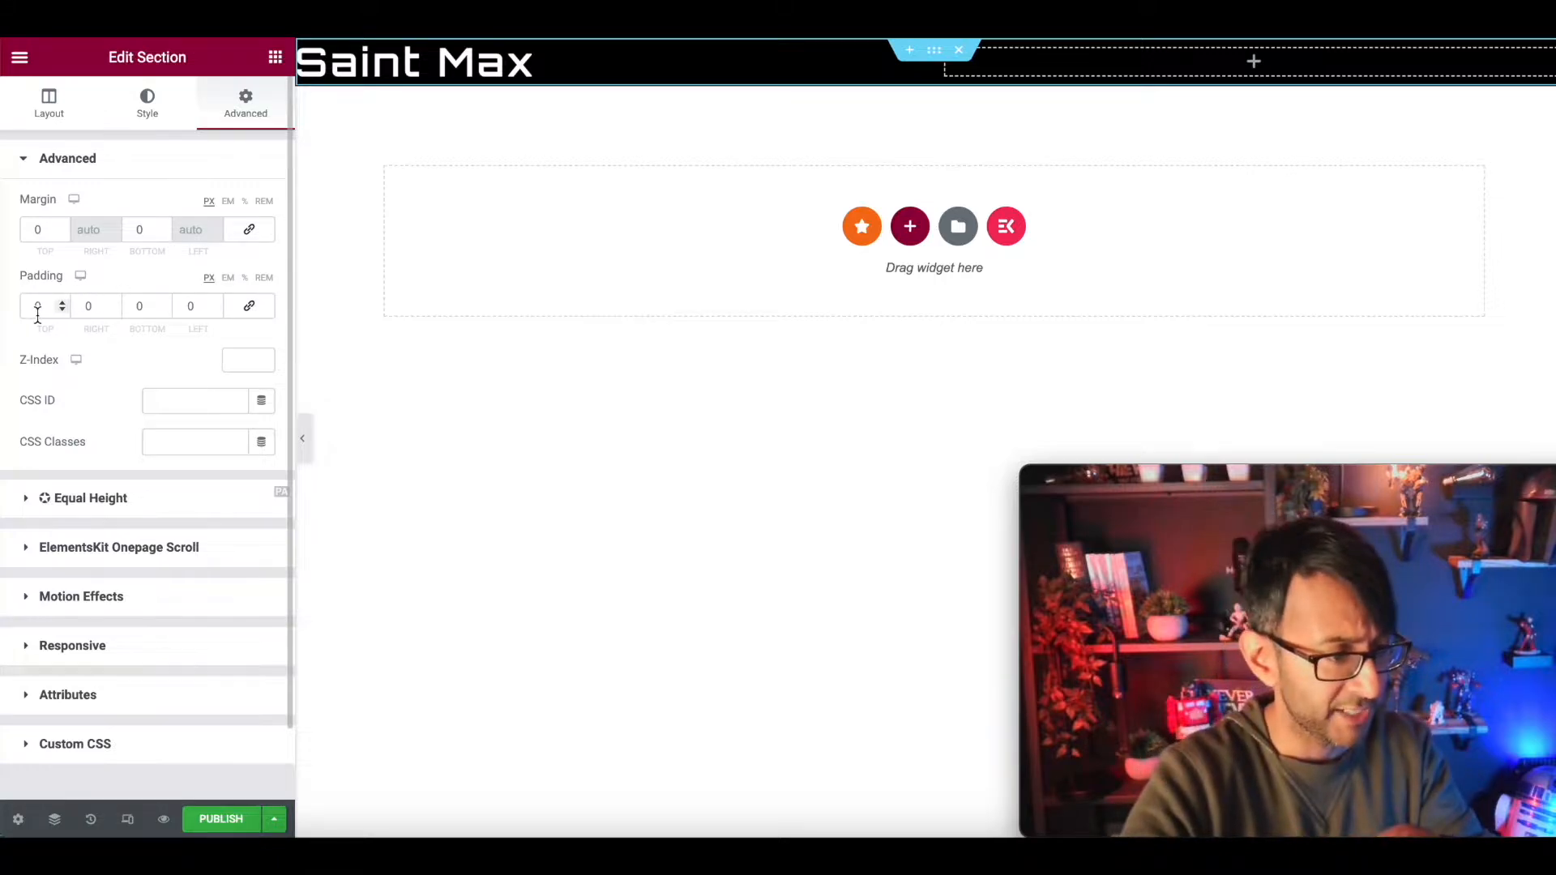
Set the section's padding to 5 px on all four sides
left_click_drag(46, 306, 4, 302)
type("5")
key("Tab")
type("5")
key("Tab")
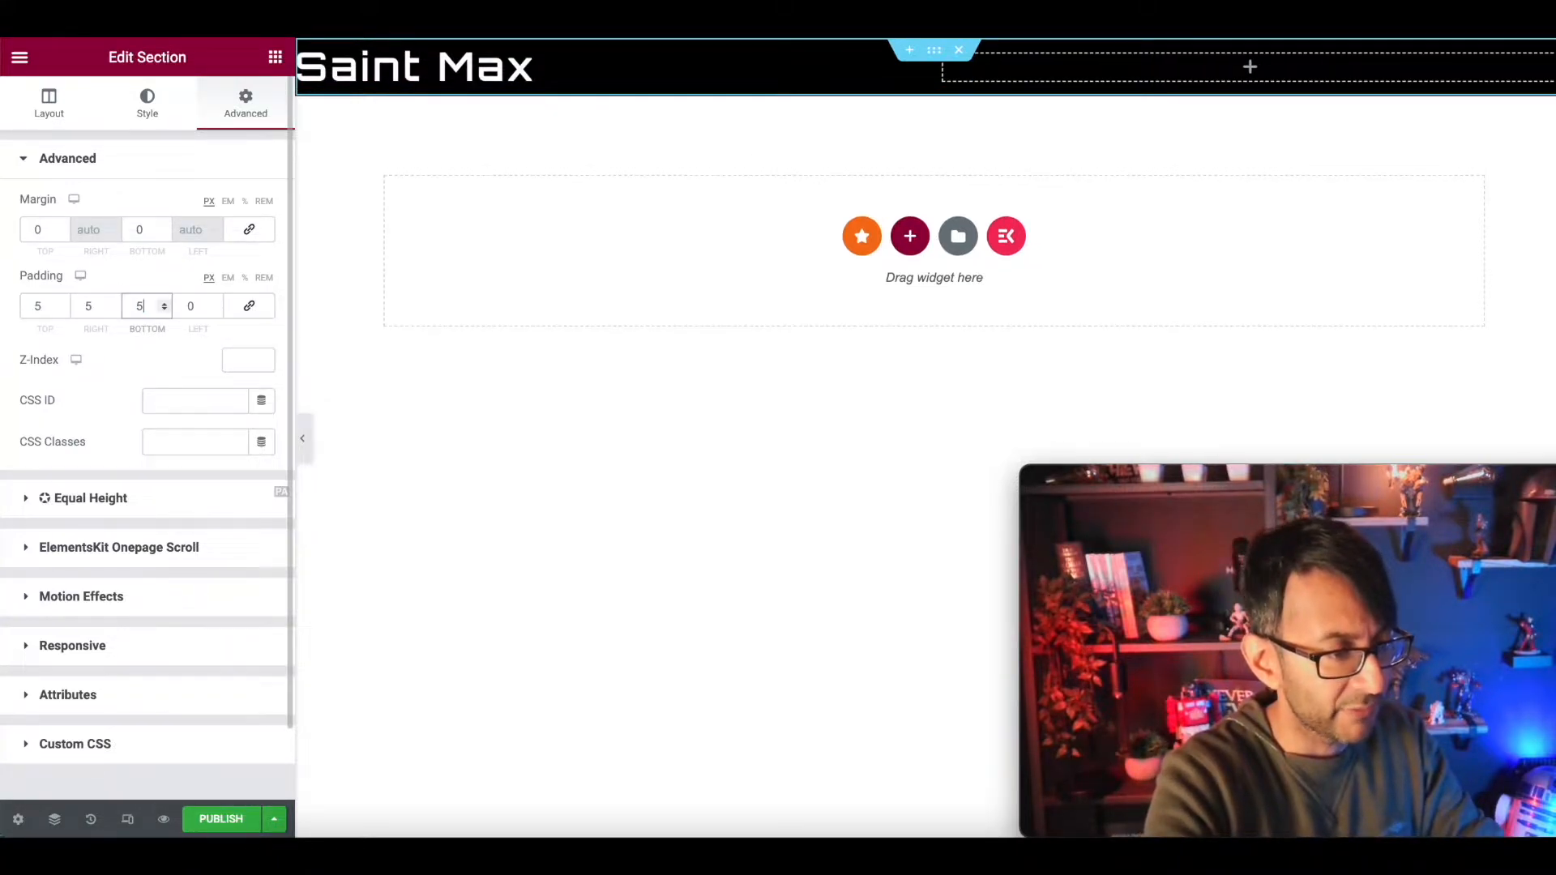
type("5")
key("Tab")
type("5")
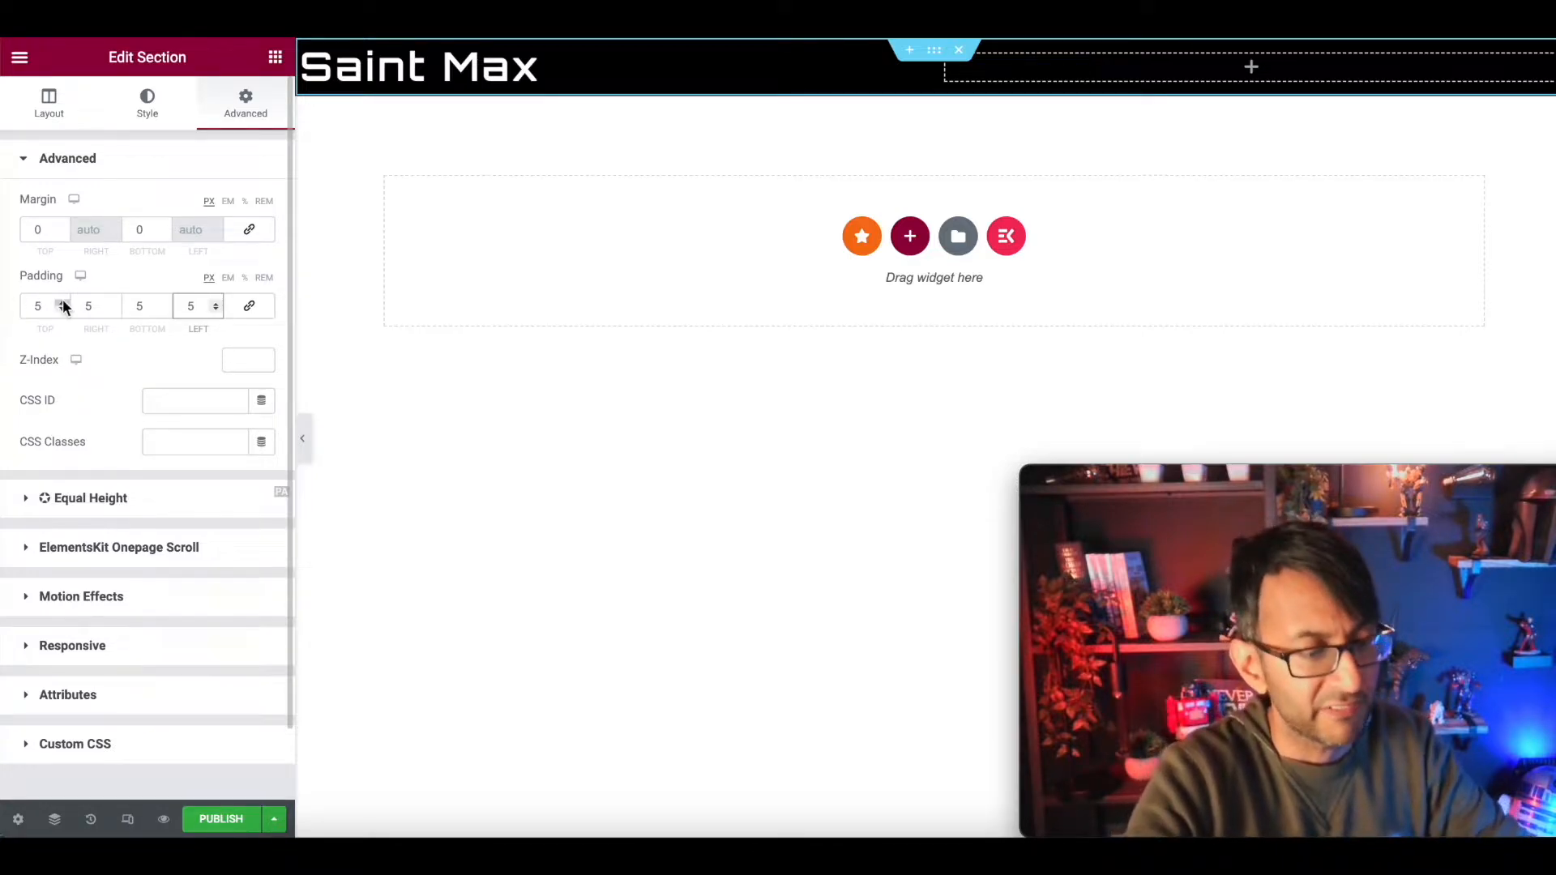
Preview the header at full width and set the section's padding, with its values linked, to 10 px on all sides
left_click(304, 452)
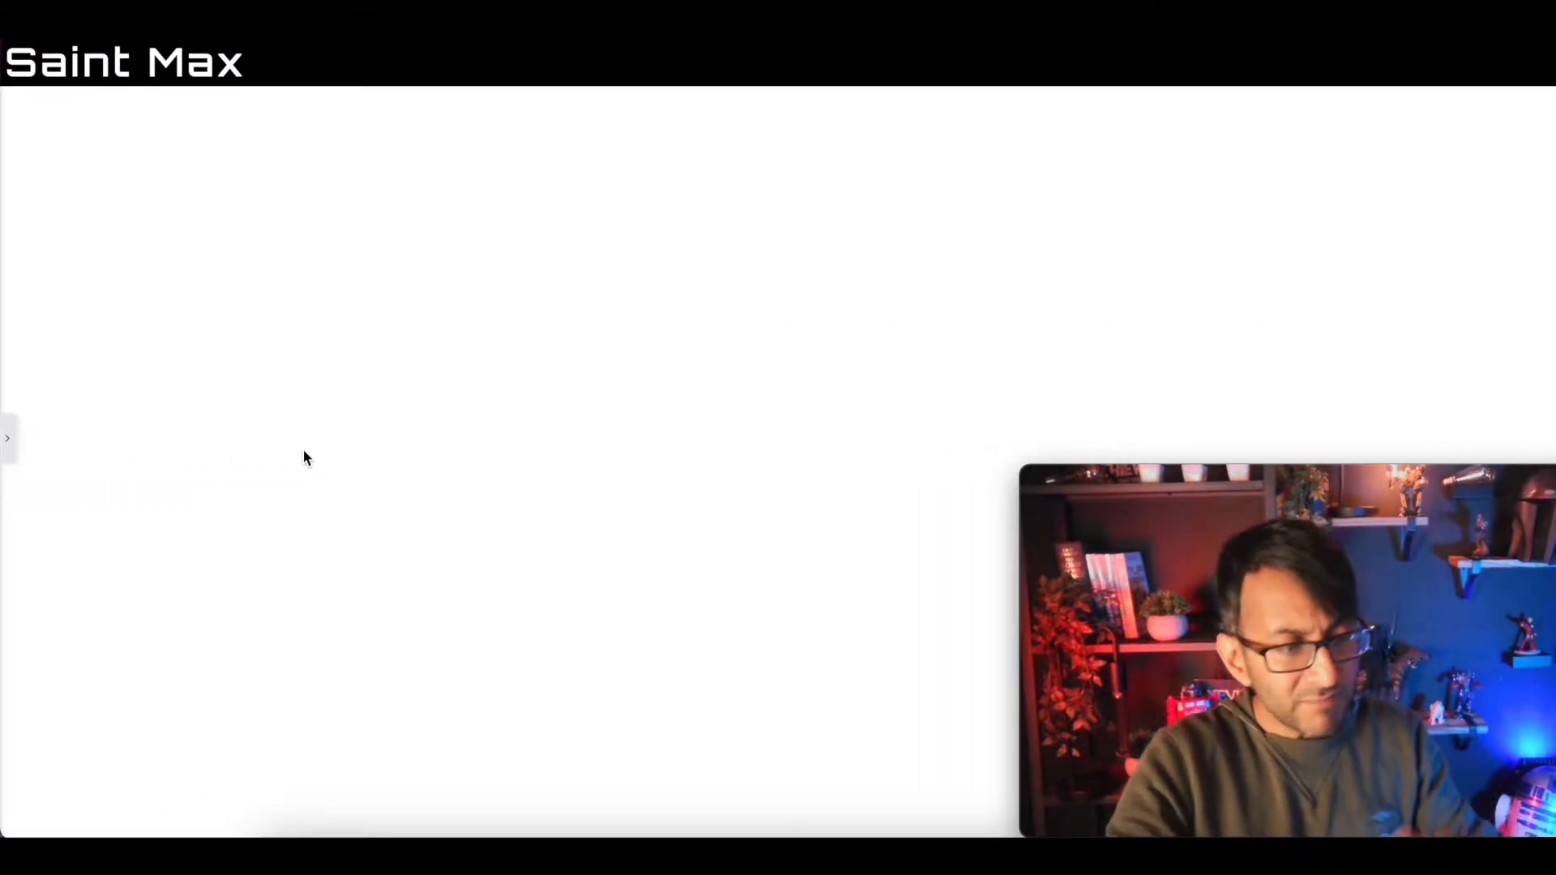
left_click(8, 441)
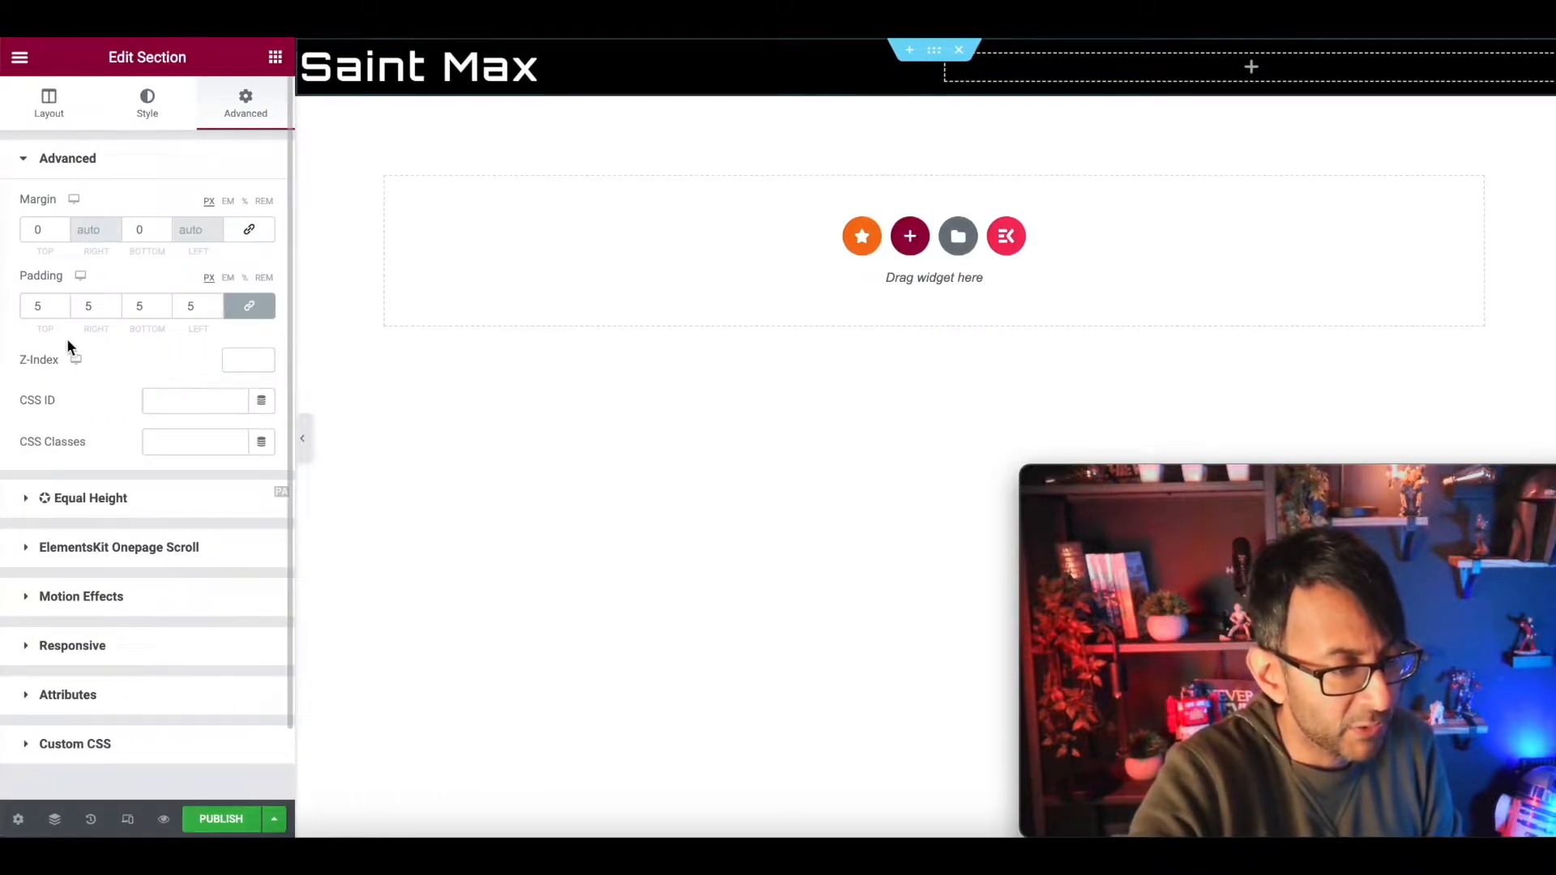
double_click(40, 306)
type("10")
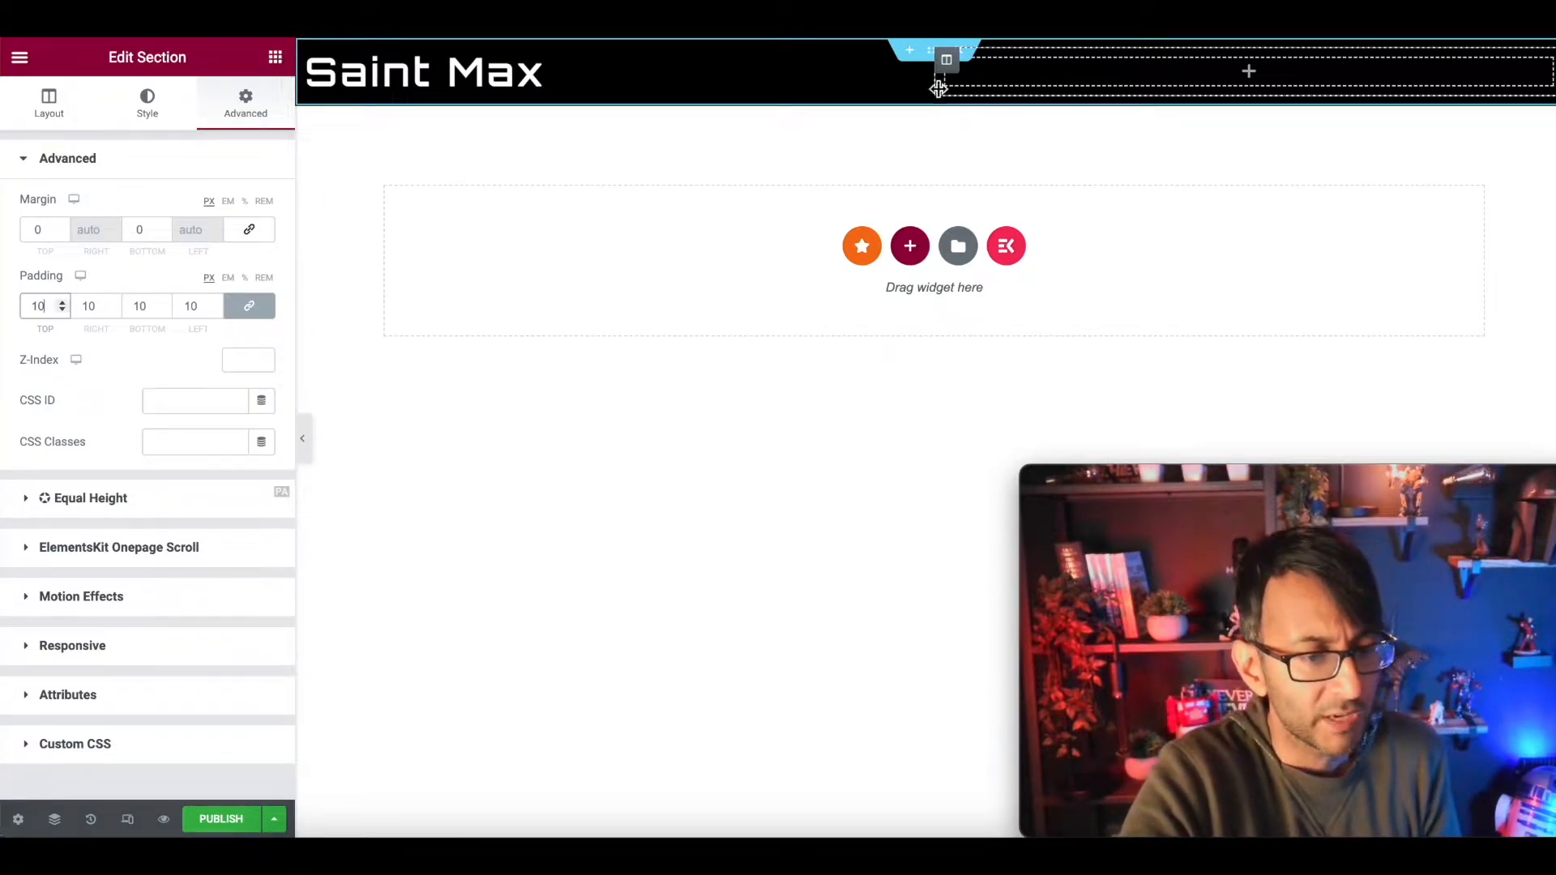
Narrow the heading's column in the header section to about 30% of the section's width
left_click_drag(937, 87, 685, 81)
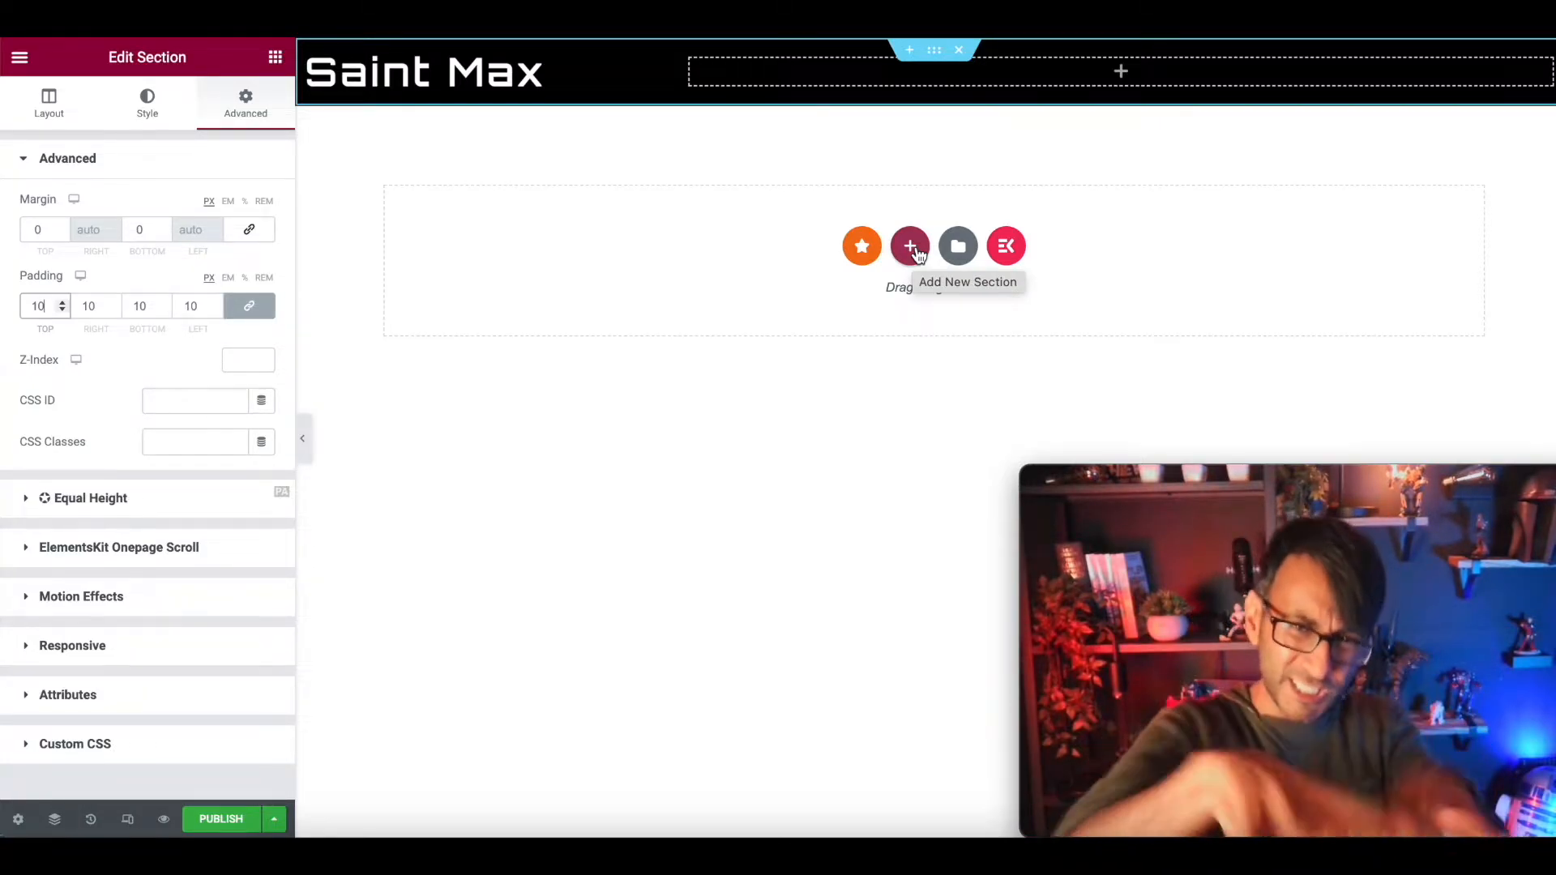
left_click(837, 324)
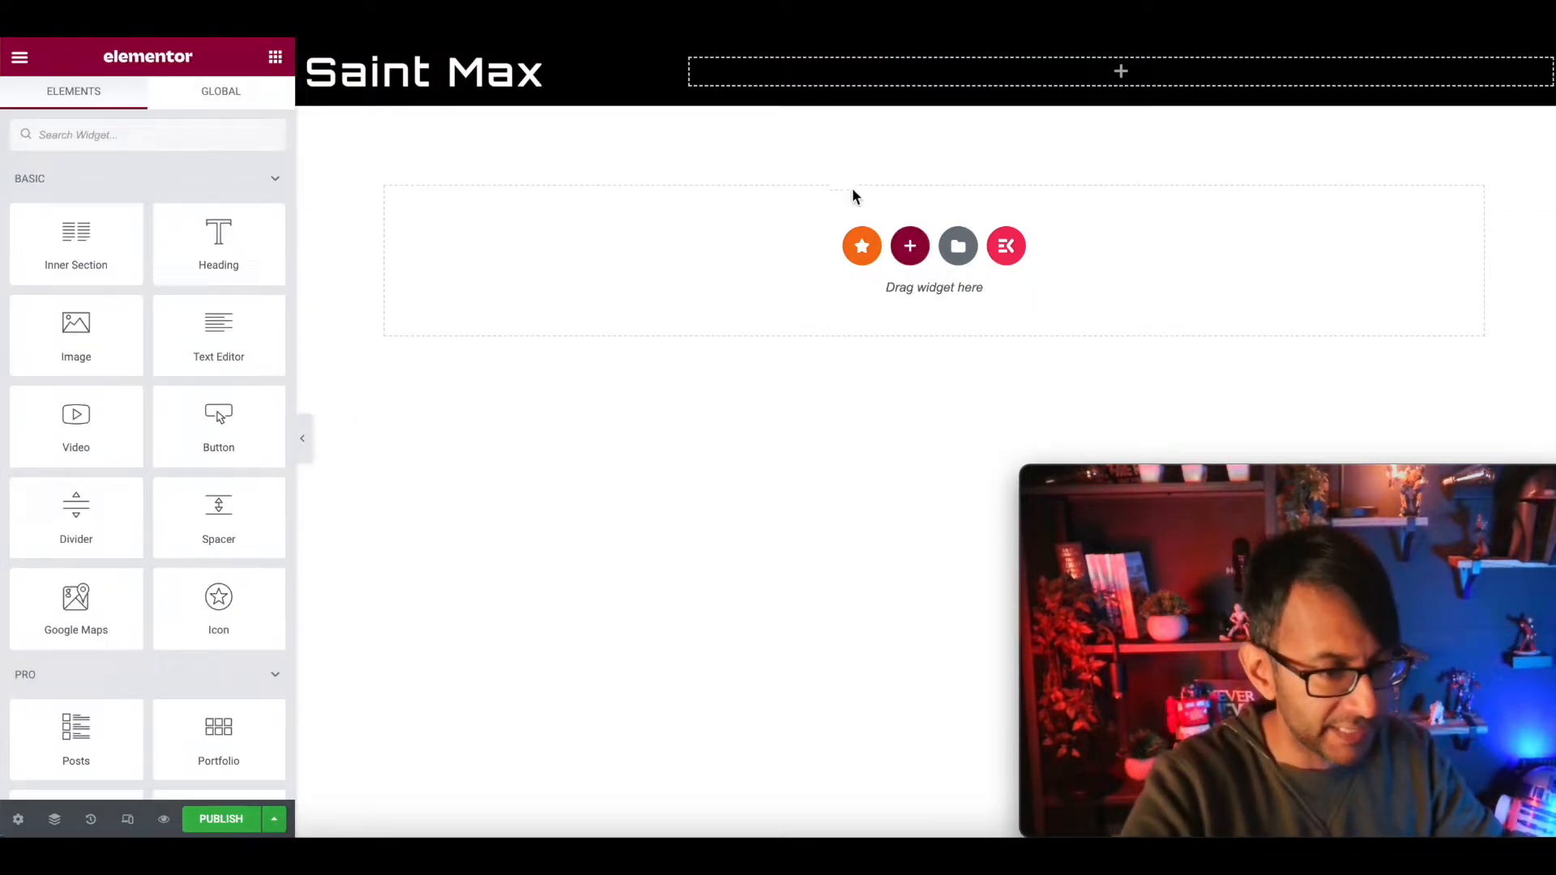
In the mobile view, unlink the header section's padding and set it to 10 px top and bottom and 15 px right and left
left_click(128, 819)
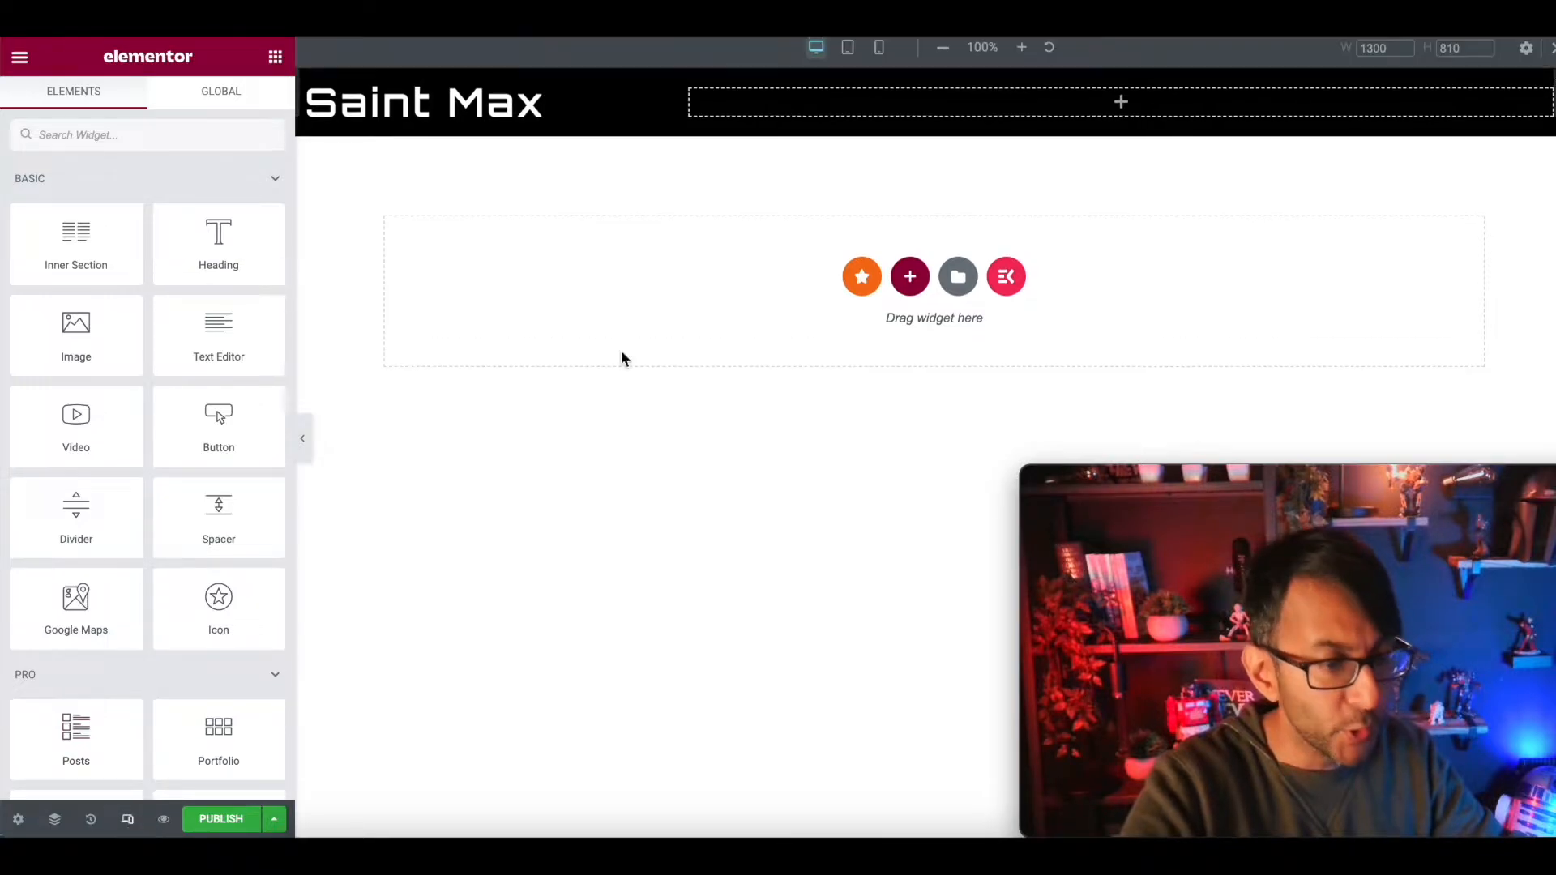
left_click(879, 56)
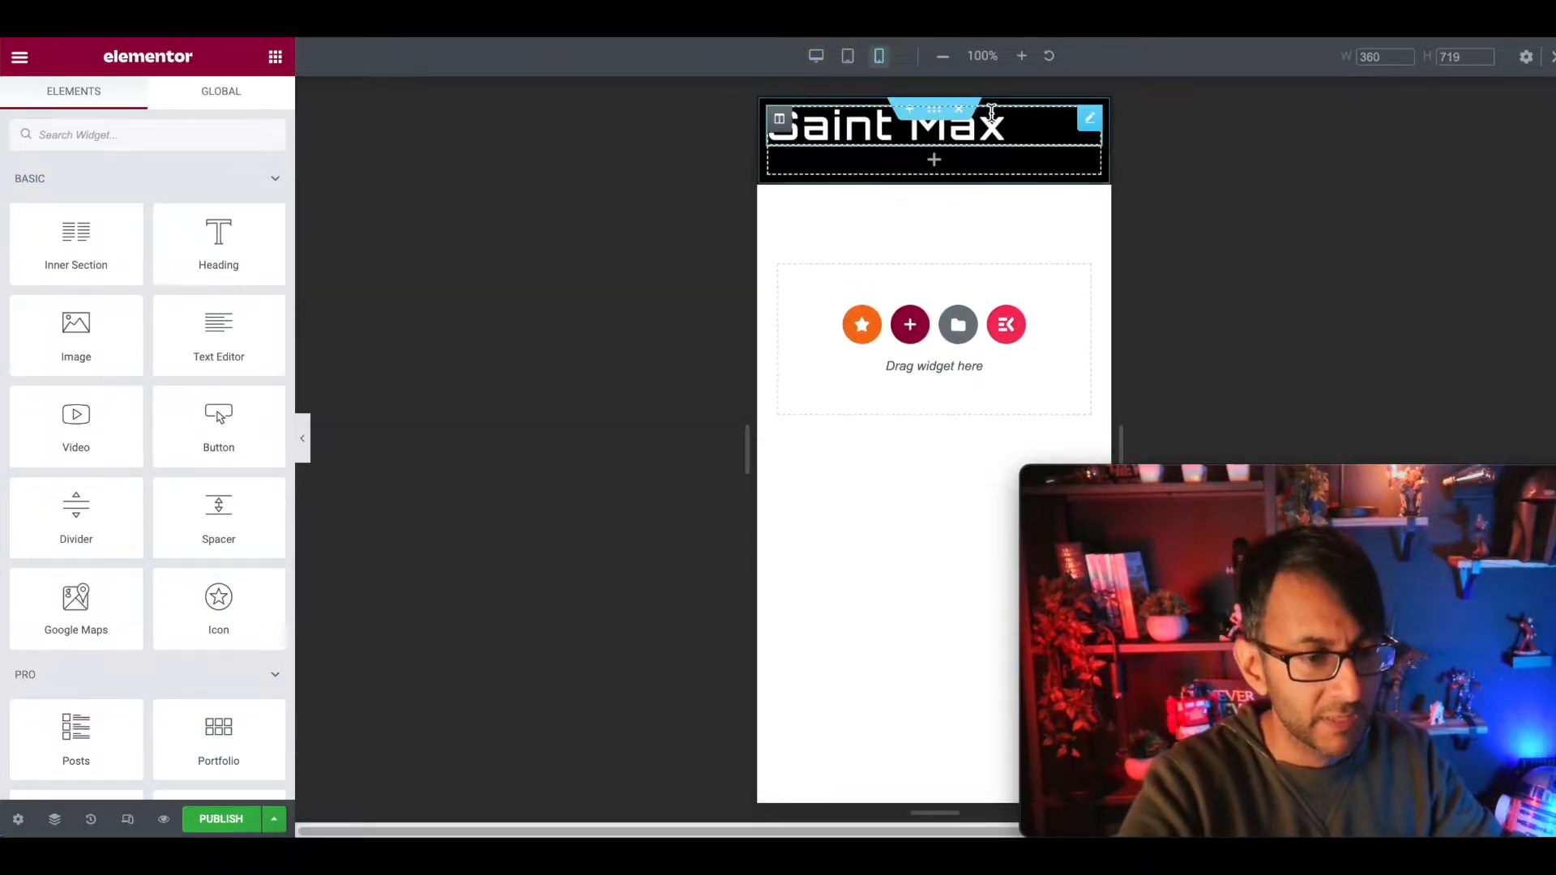
left_click(937, 111)
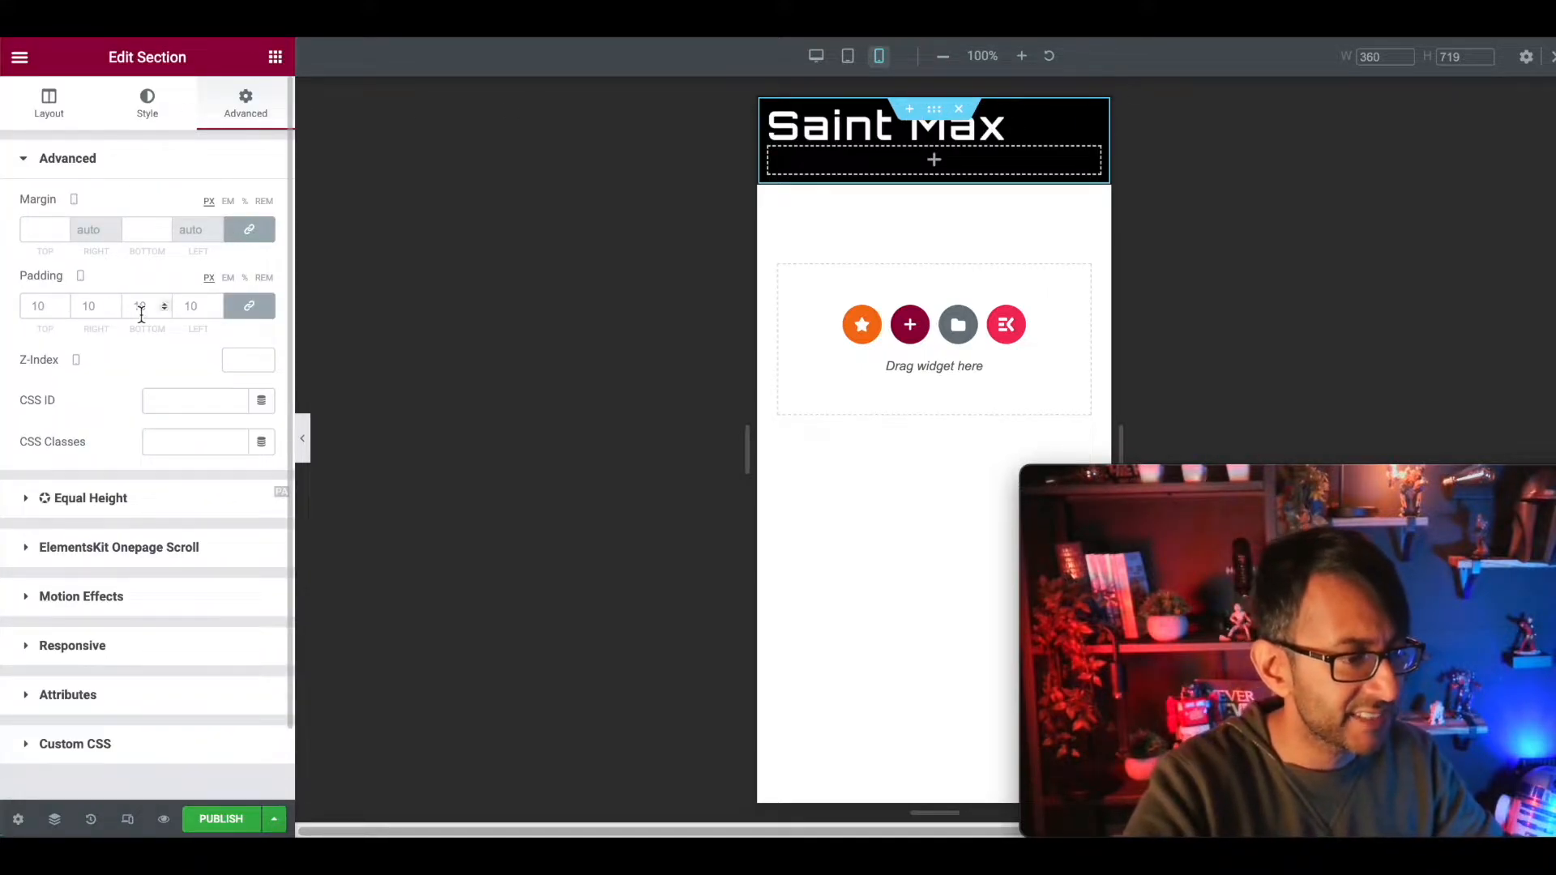
left_click(255, 306)
left_click_drag(46, 306, 7, 307)
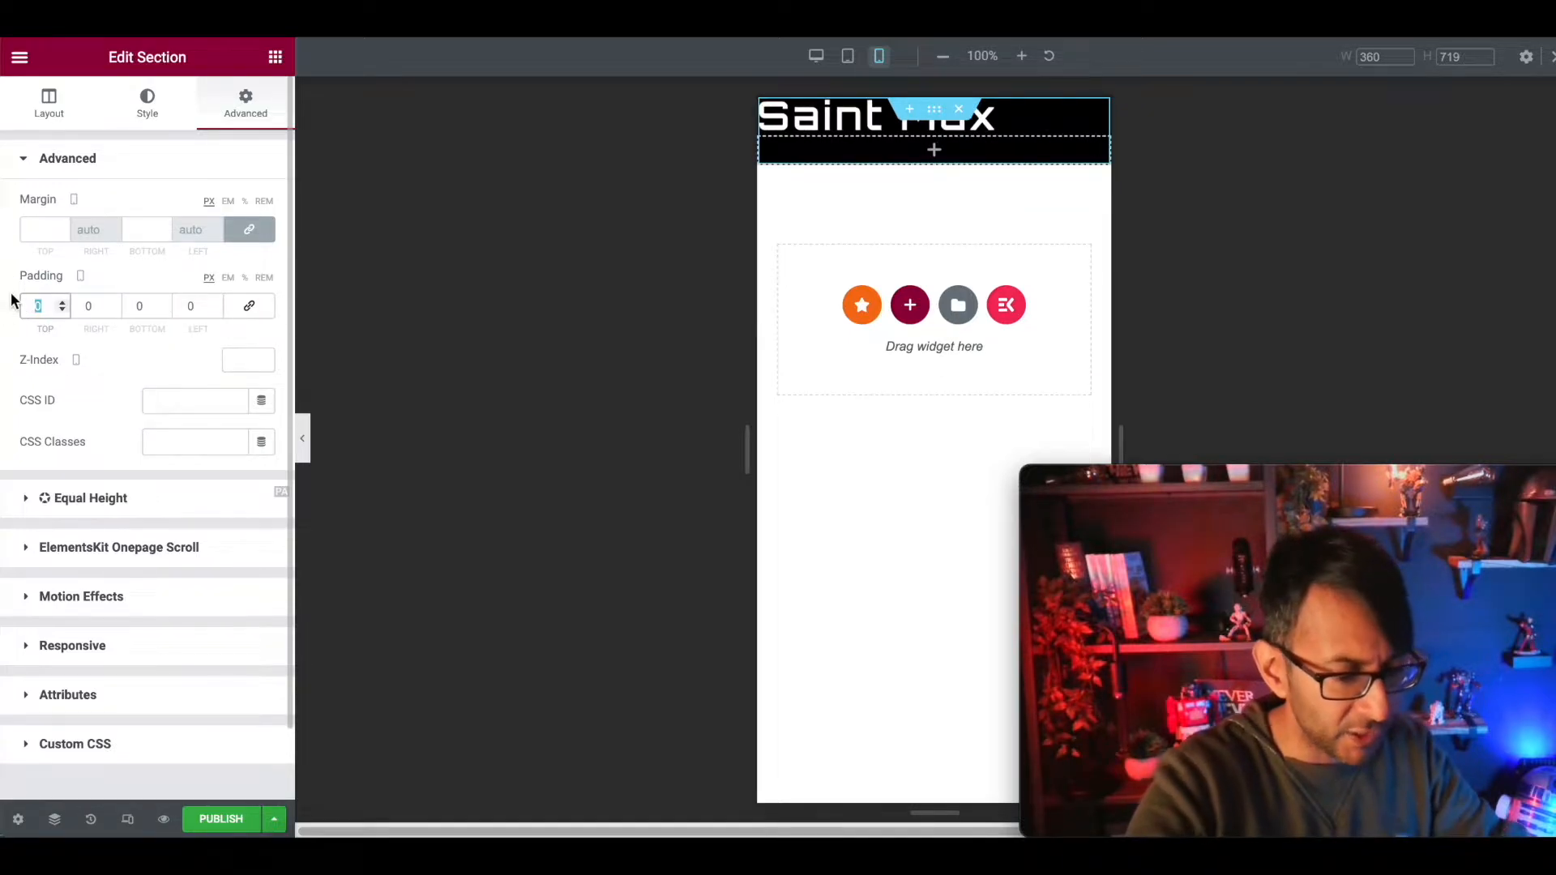
type("10")
key("Tab")
type("15")
key("Tab")
type("10")
key("Tab")
type("15")
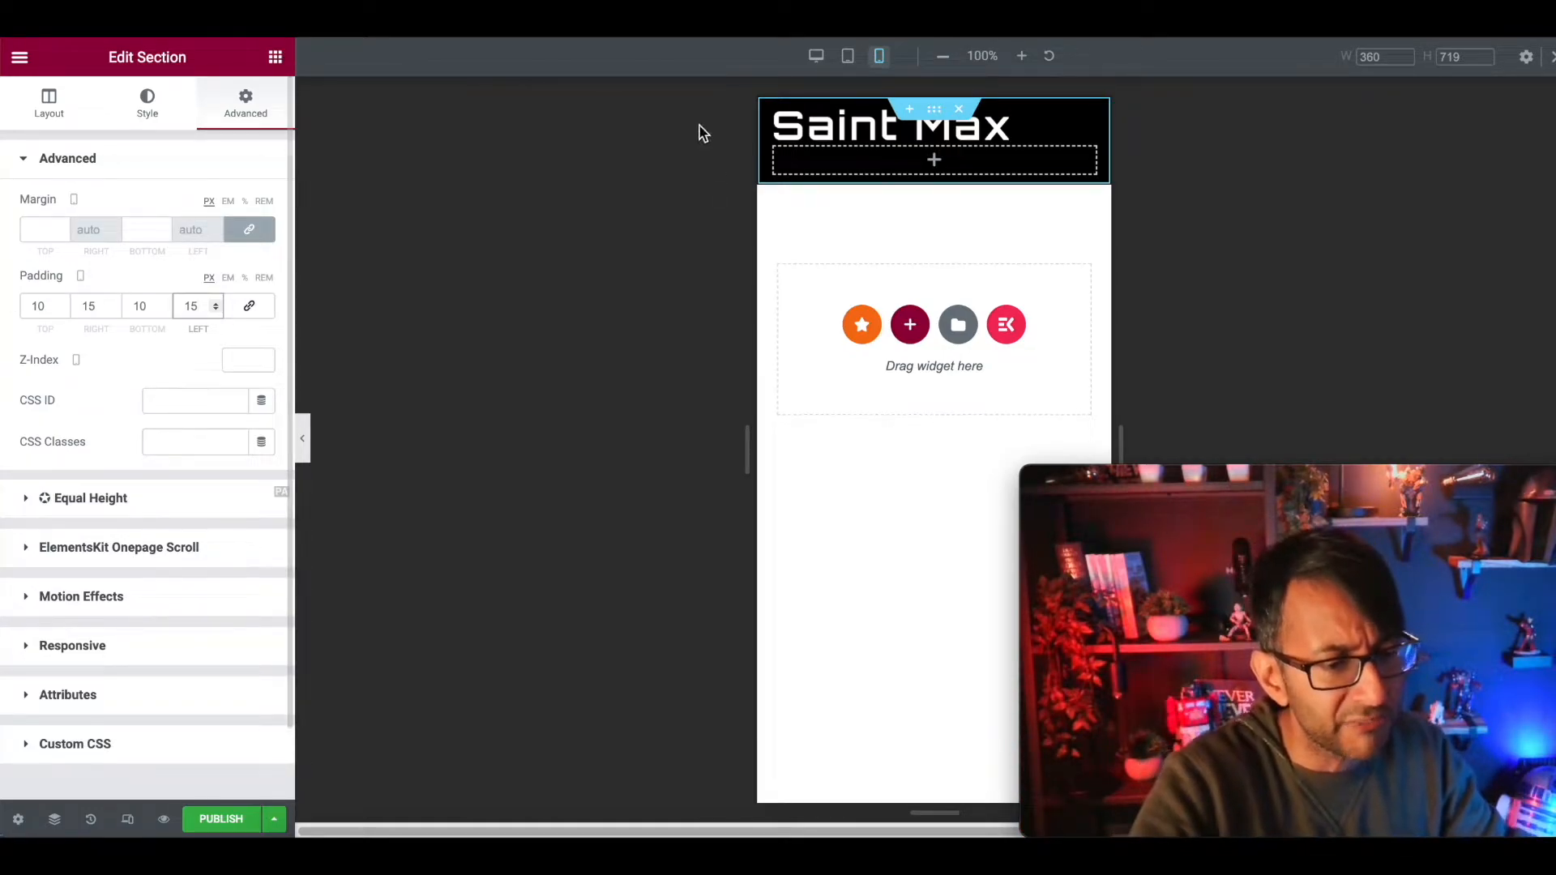
Return to the desktop view, duplicate the header section and delete the heading from the copy
left_click(814, 56)
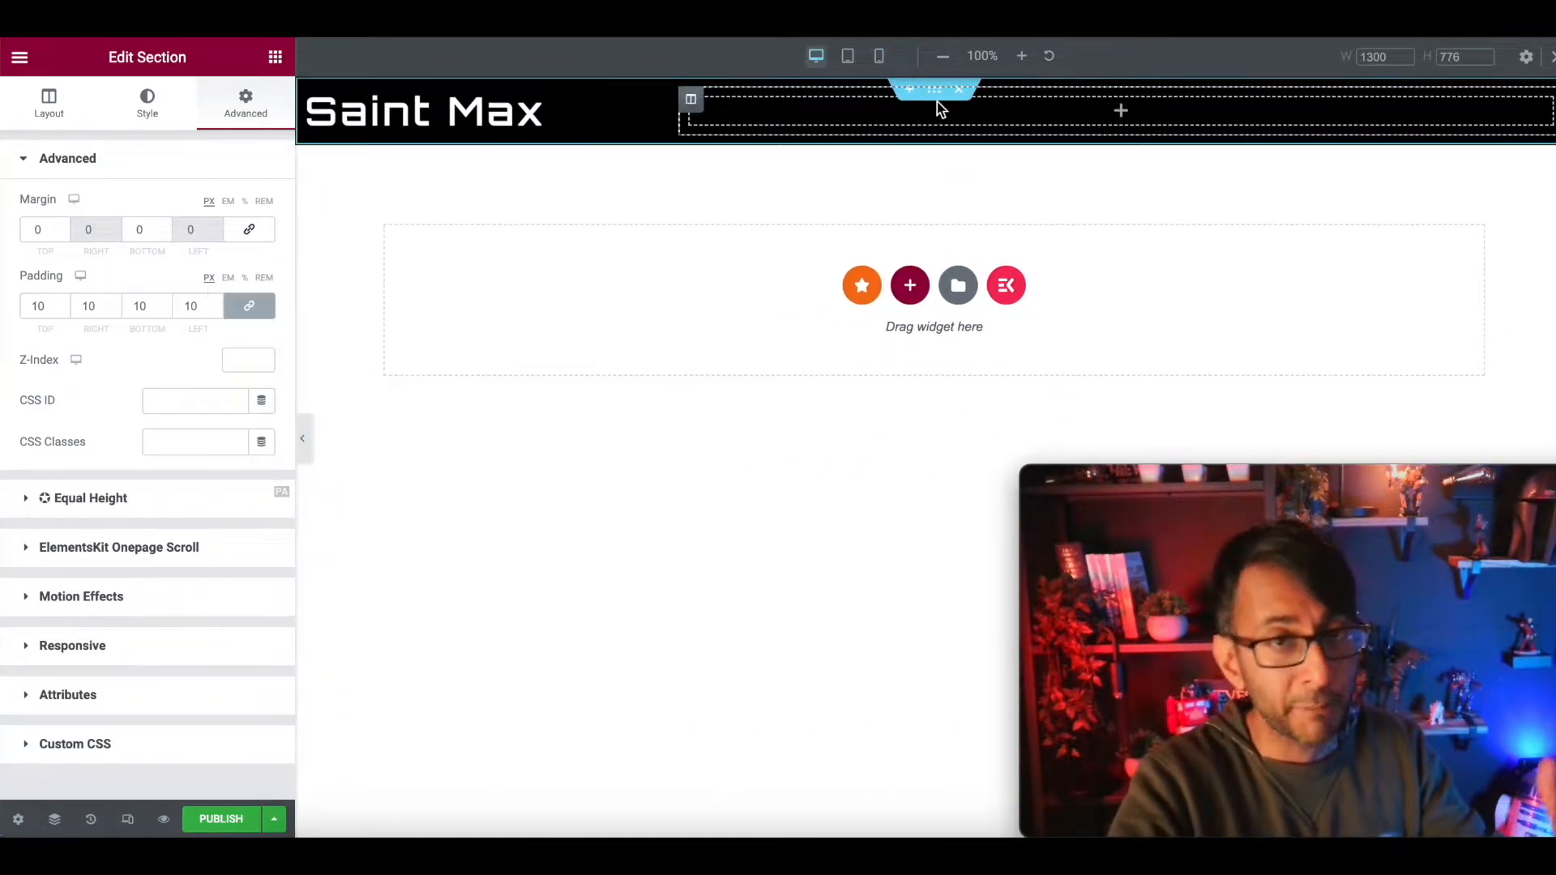
right_click(936, 99)
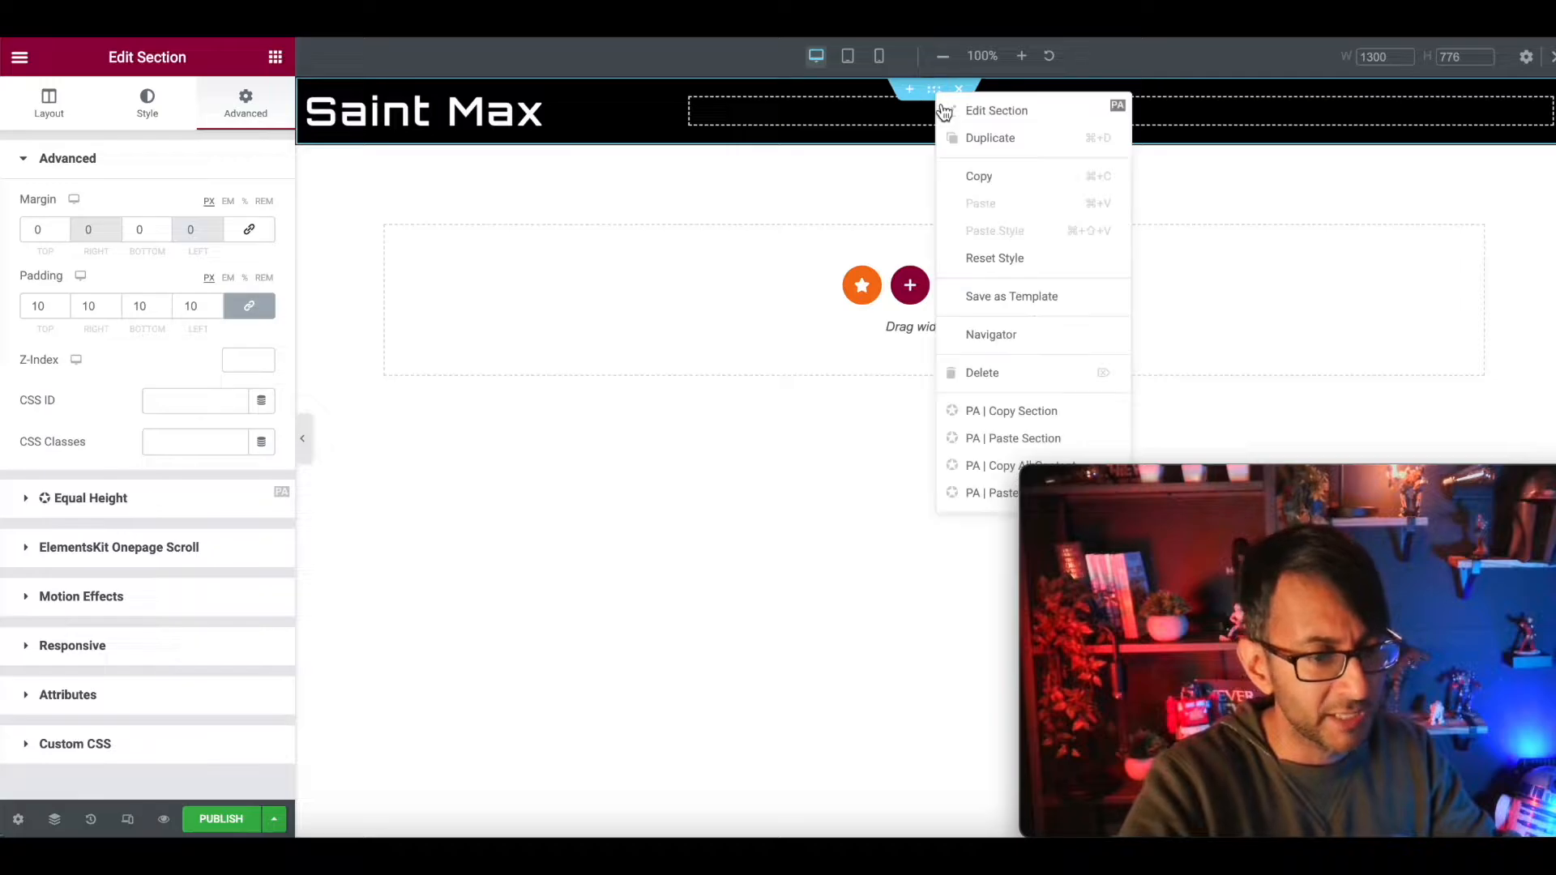
left_click(992, 139)
right_click(551, 188)
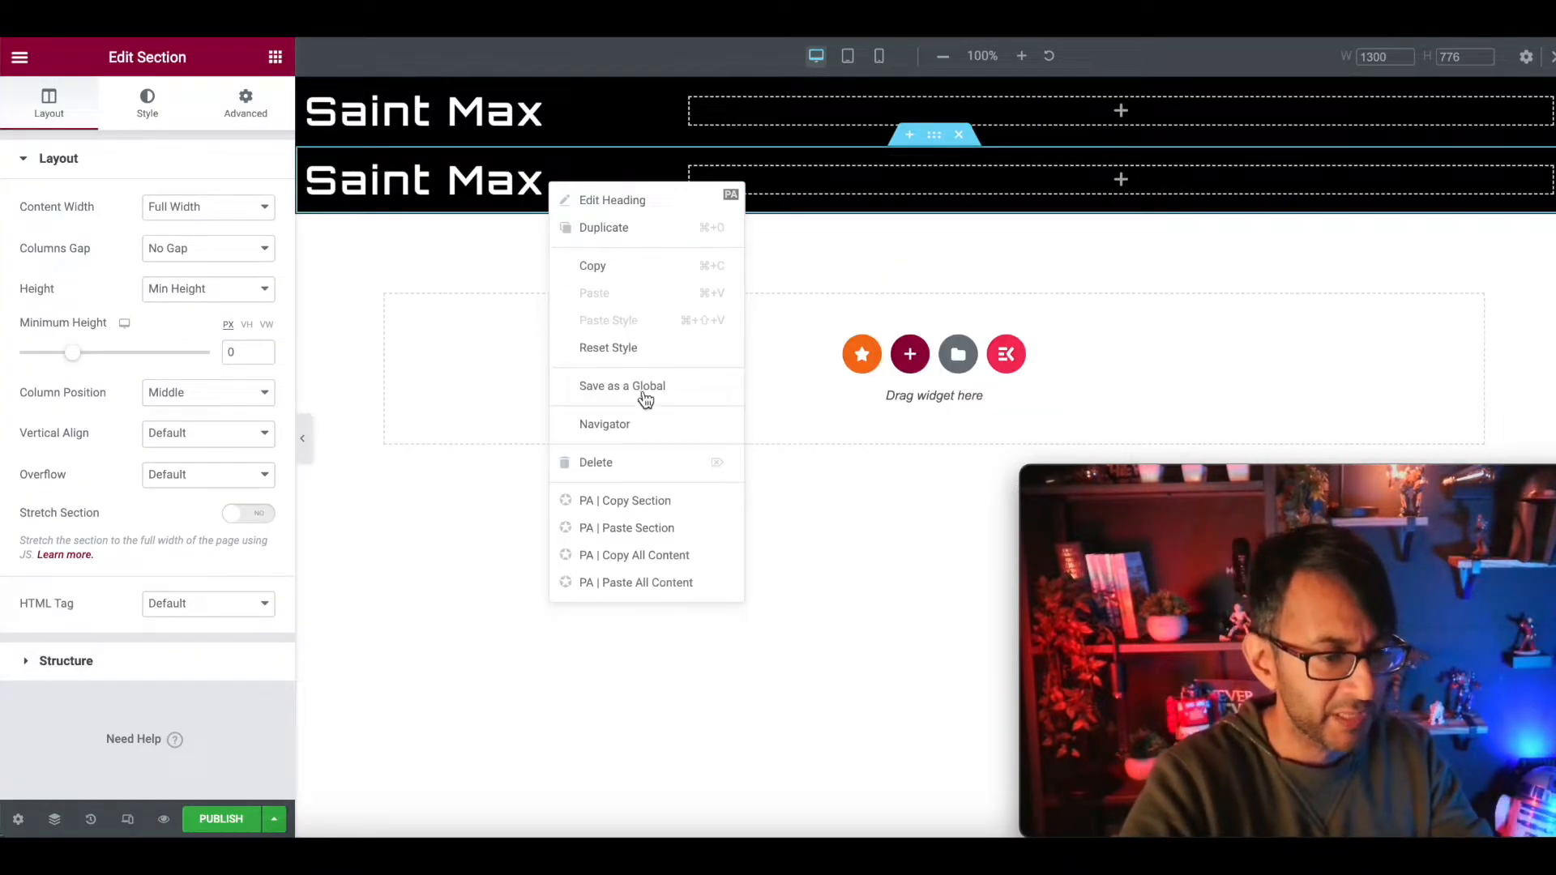
left_click(658, 467)
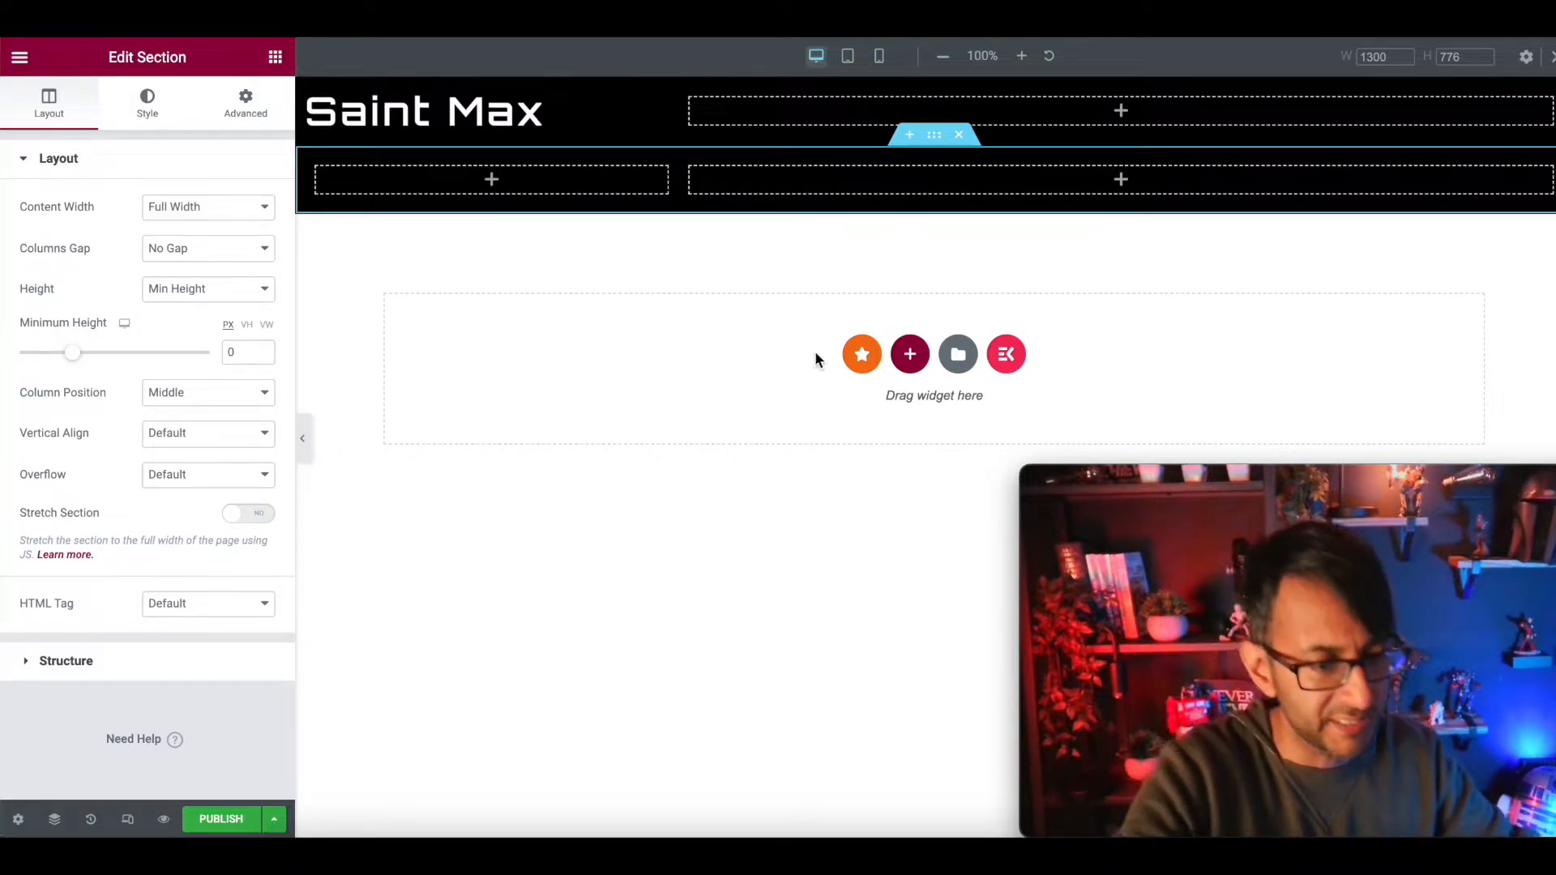
Delete the first column of the duplicated section and duplicate the remaining column twice for three equal columns
right_click(694, 170)
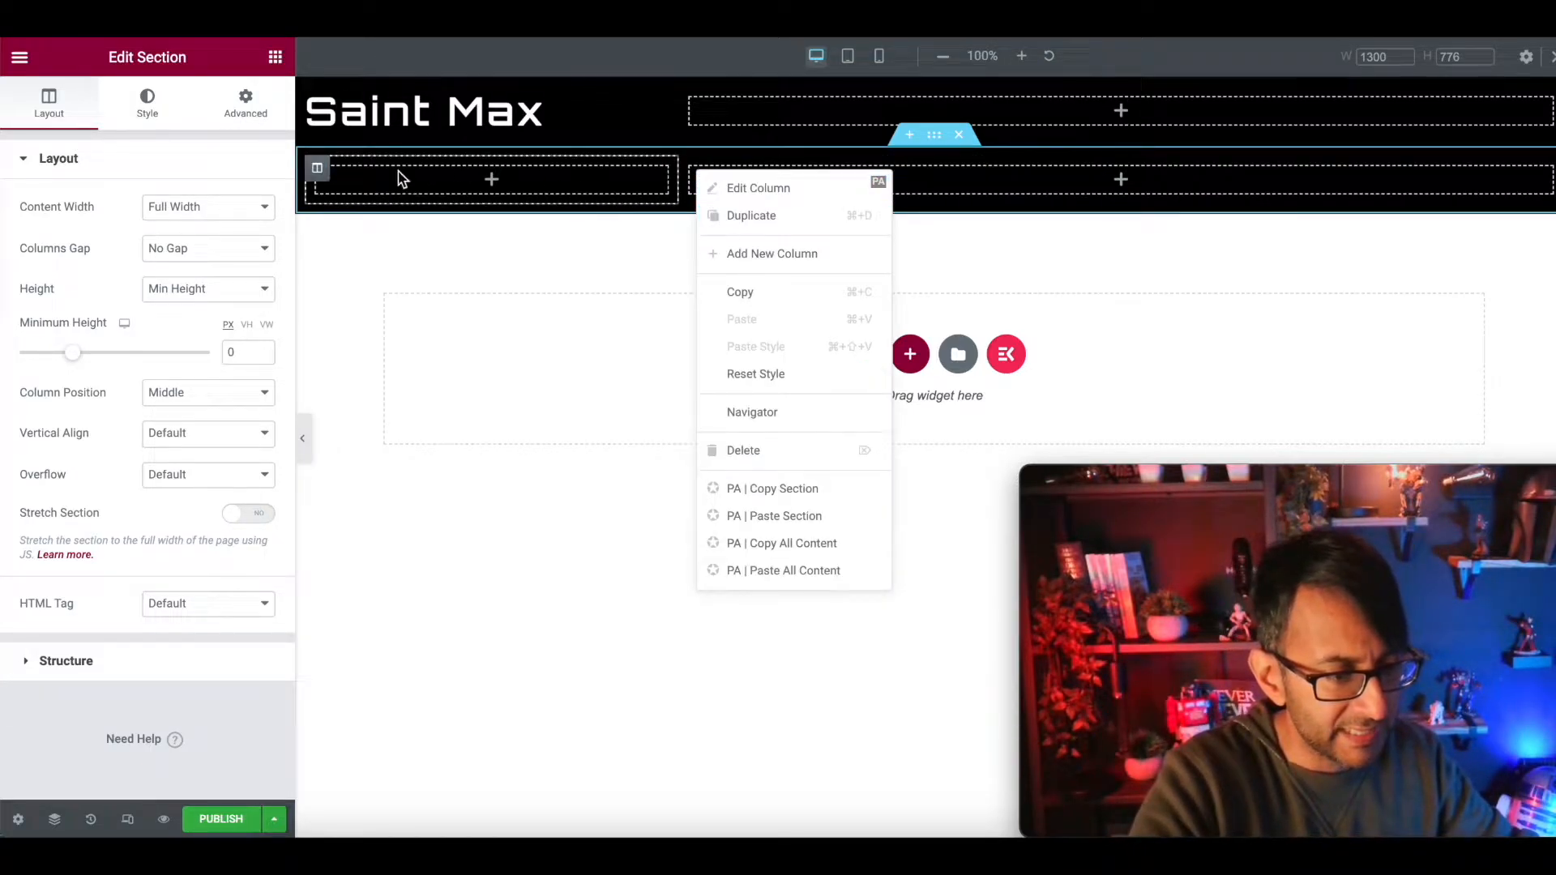
right_click(317, 168)
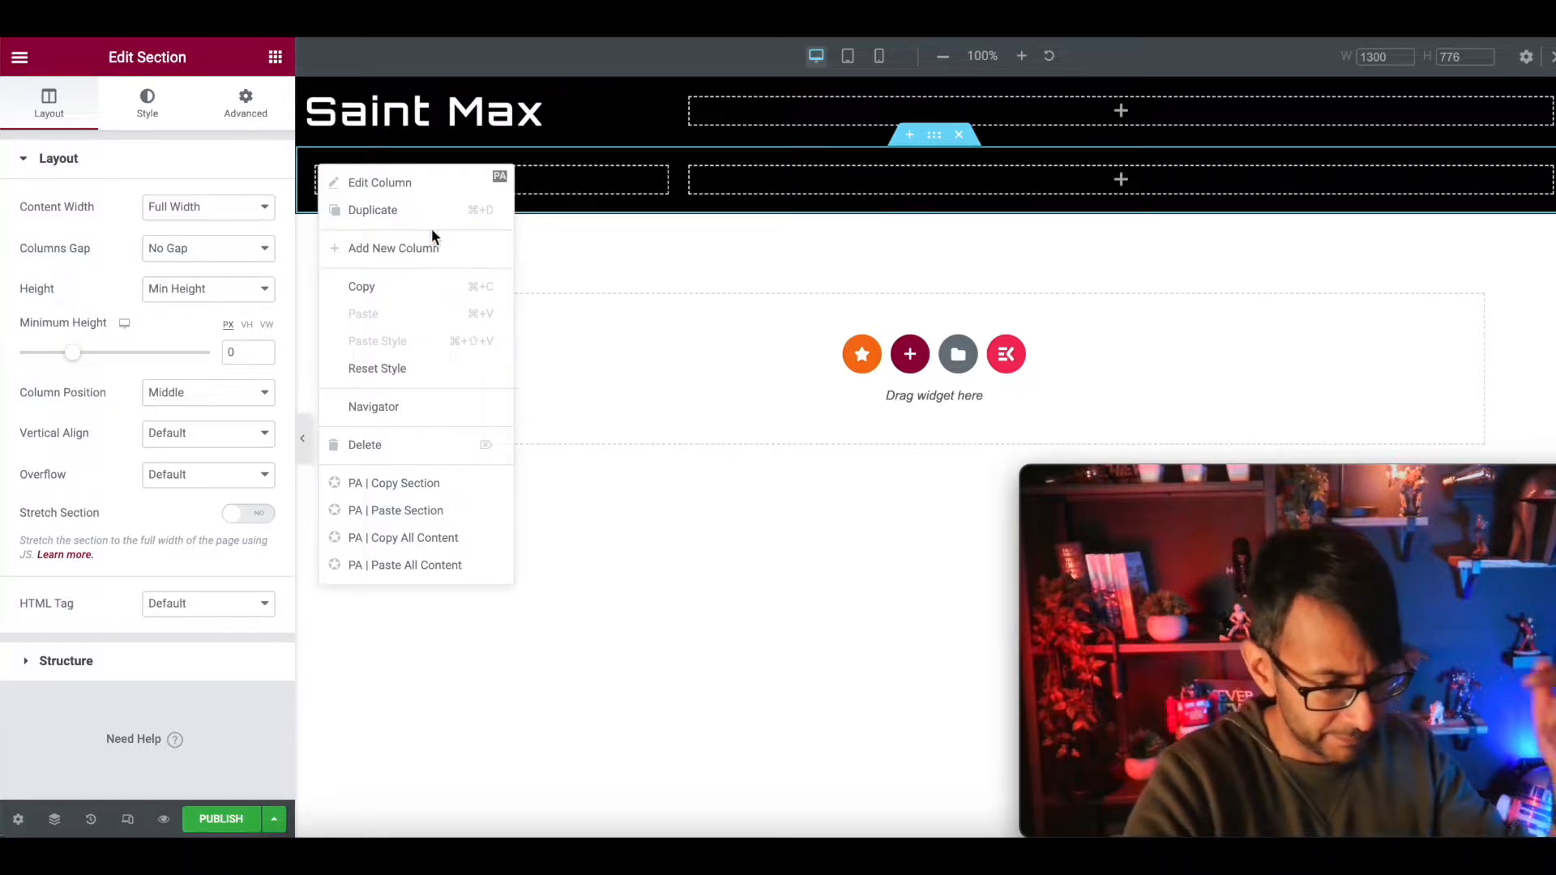
left_click(452, 437)
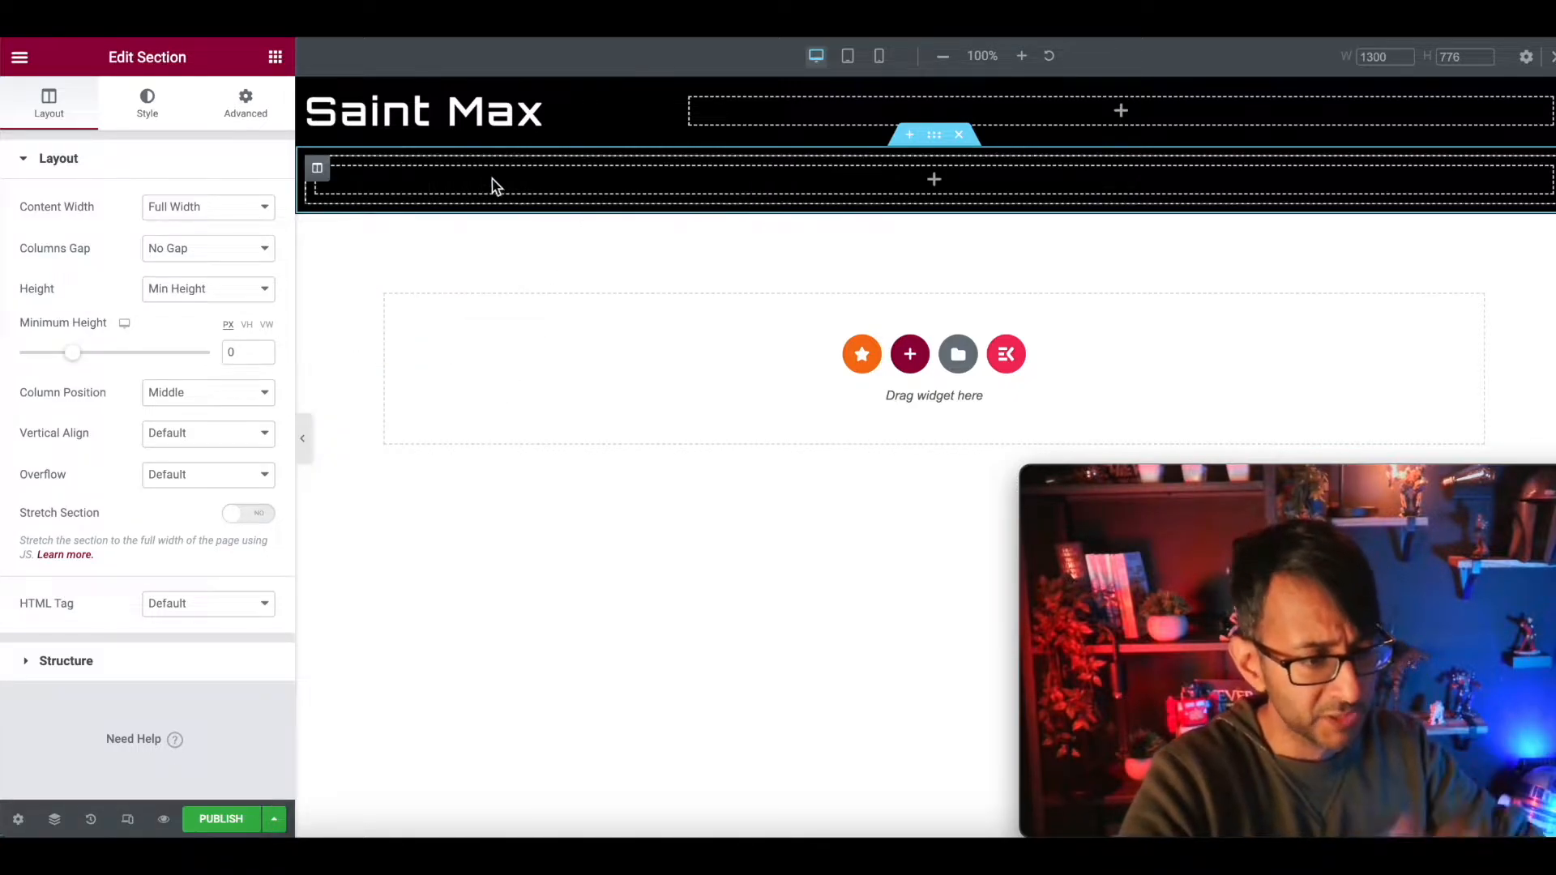
right_click(320, 173)
left_click(409, 220)
right_click(332, 170)
left_click(372, 219)
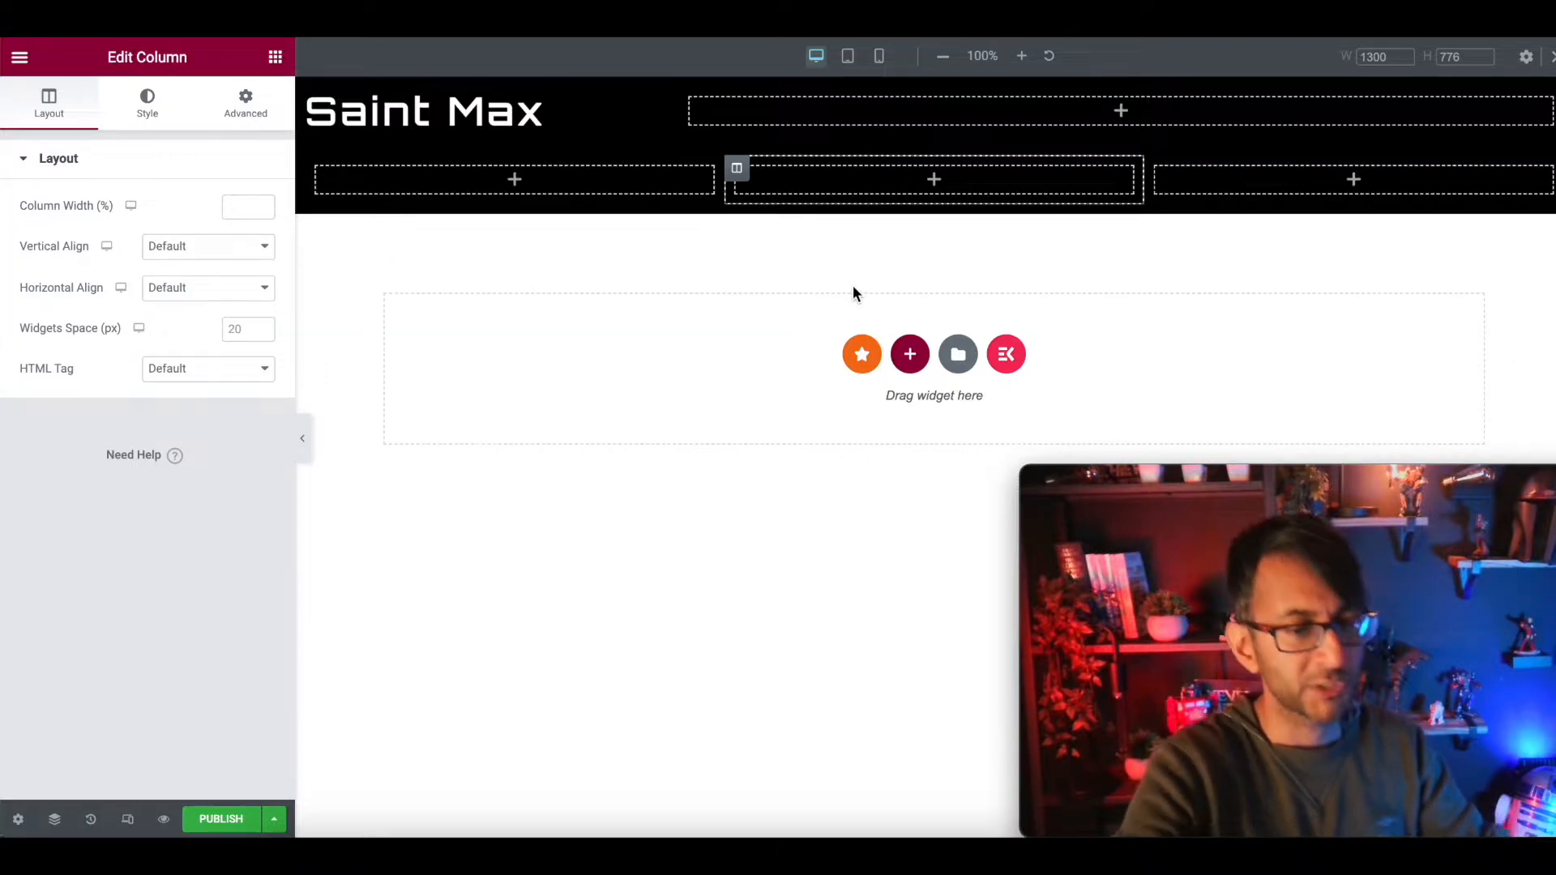
Set the three-column section's content width to Boxed with a width of 1000
left_click(934, 135)
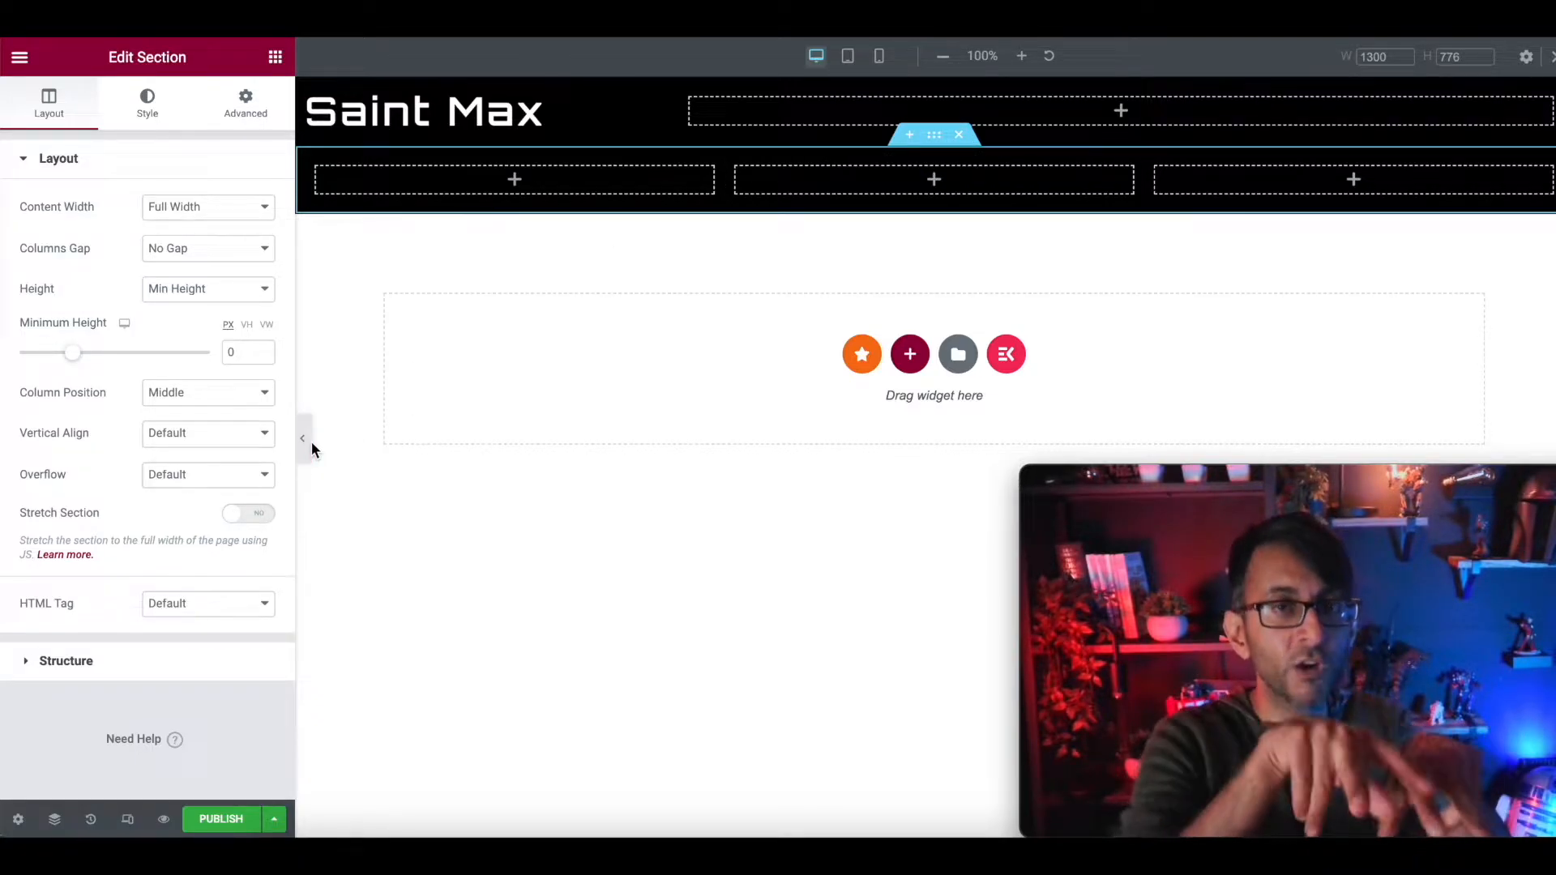
left_click(192, 206)
left_click(193, 233)
left_click(234, 266)
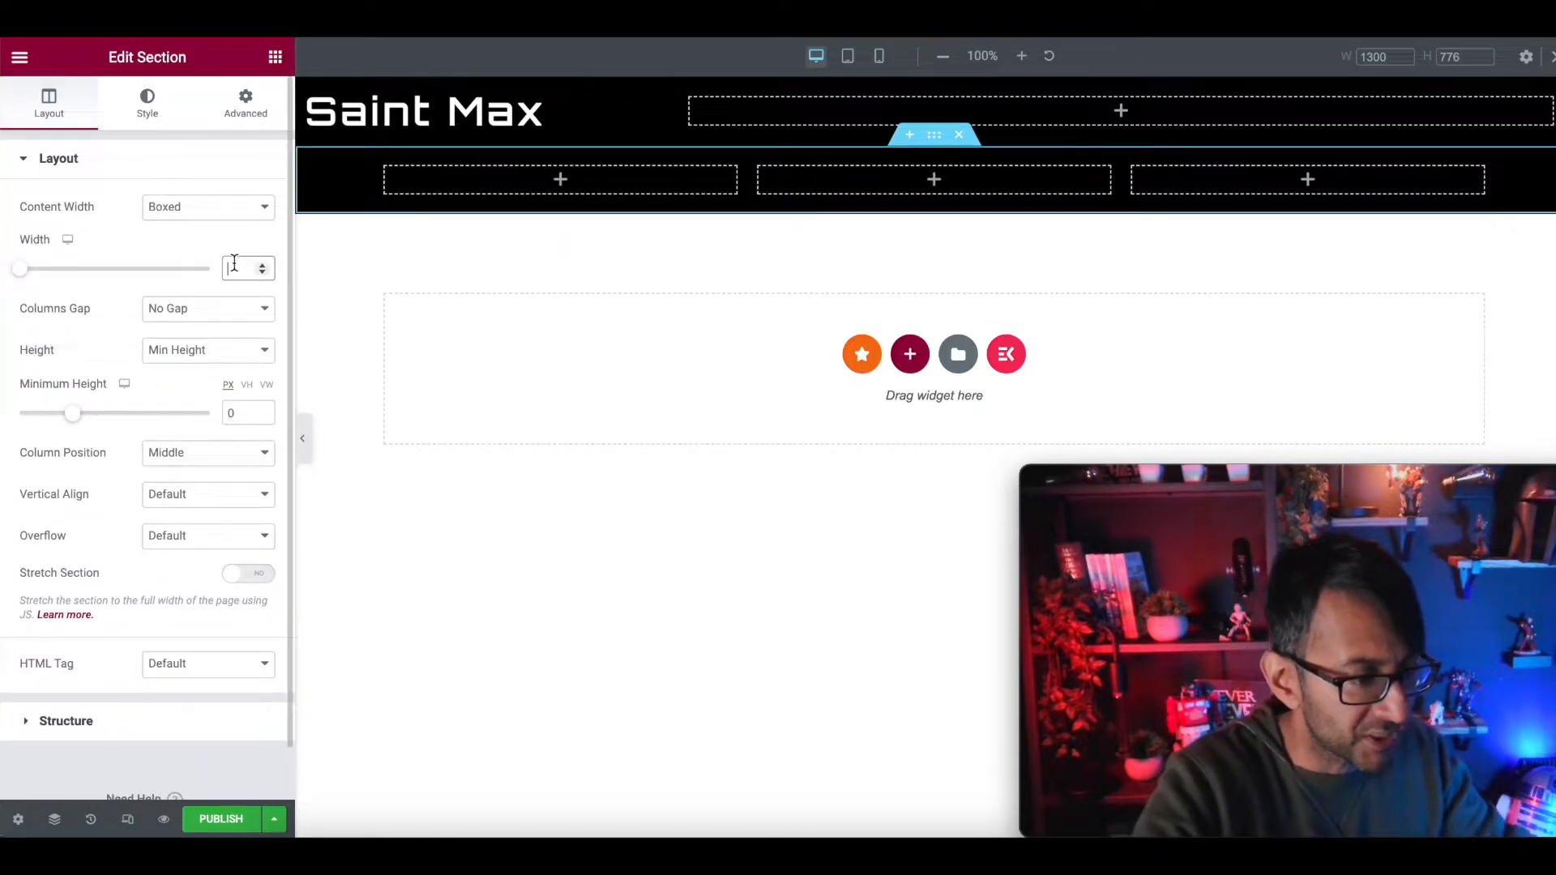
type("1000")
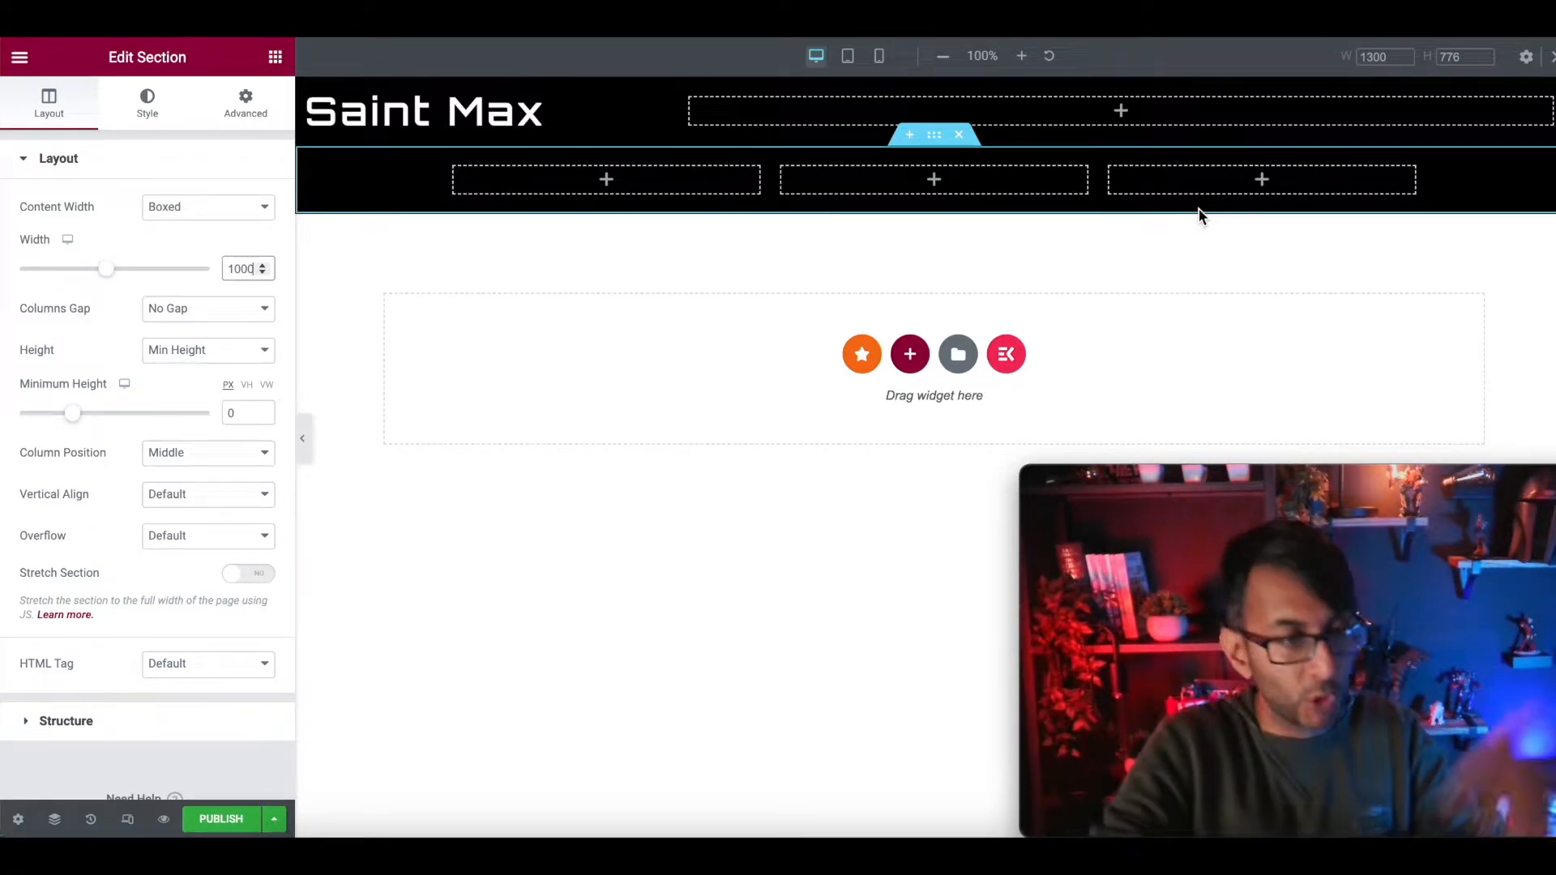
Give the third column a classic background using the red colossus image from the media library
left_click(275, 57)
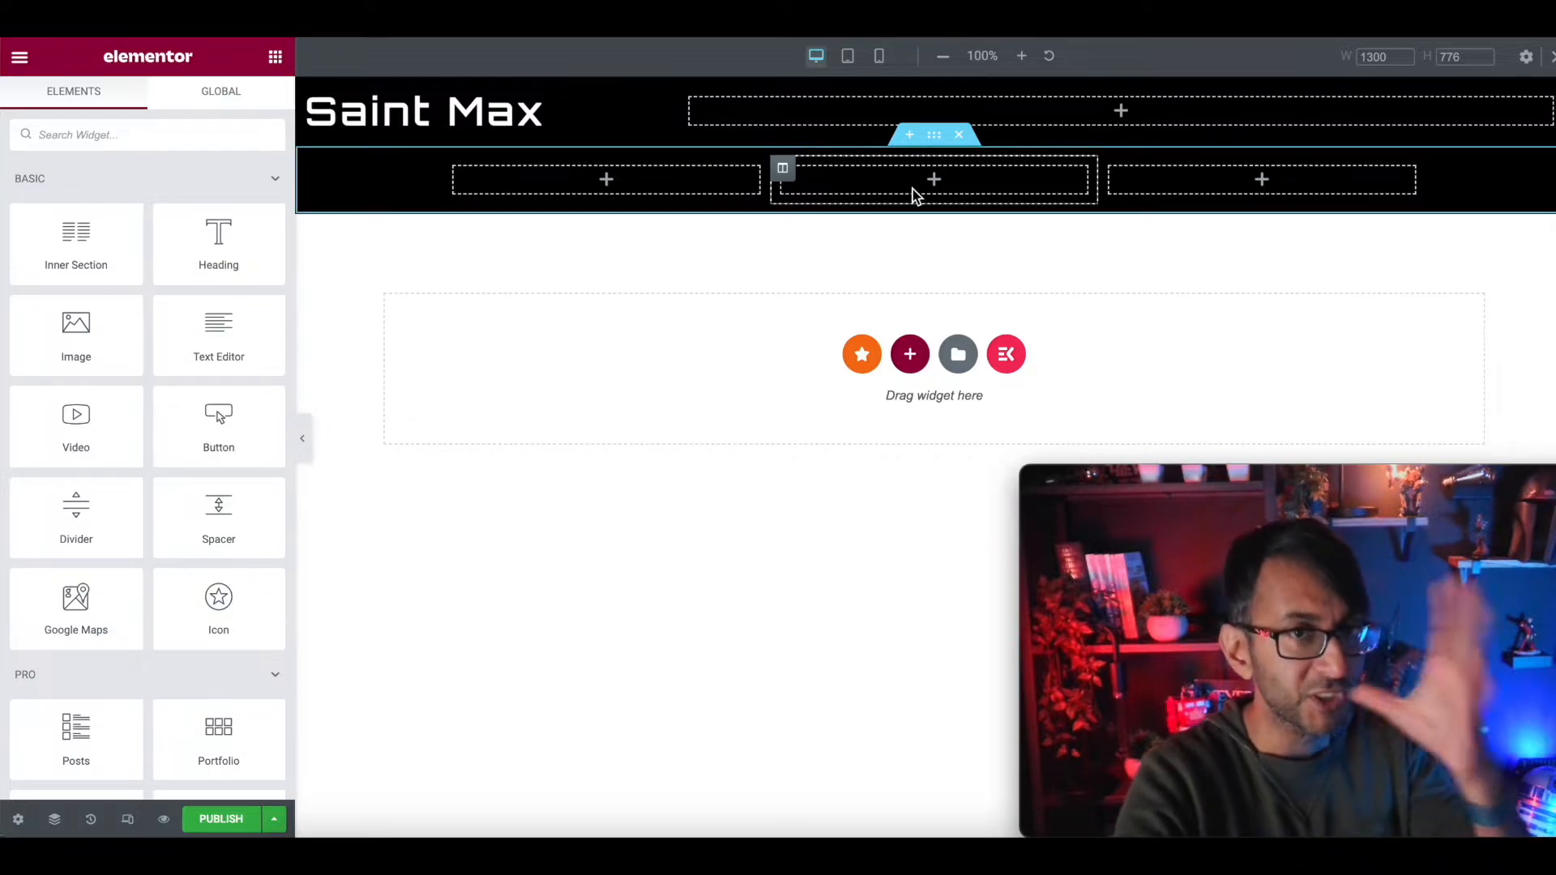
left_click(1110, 169)
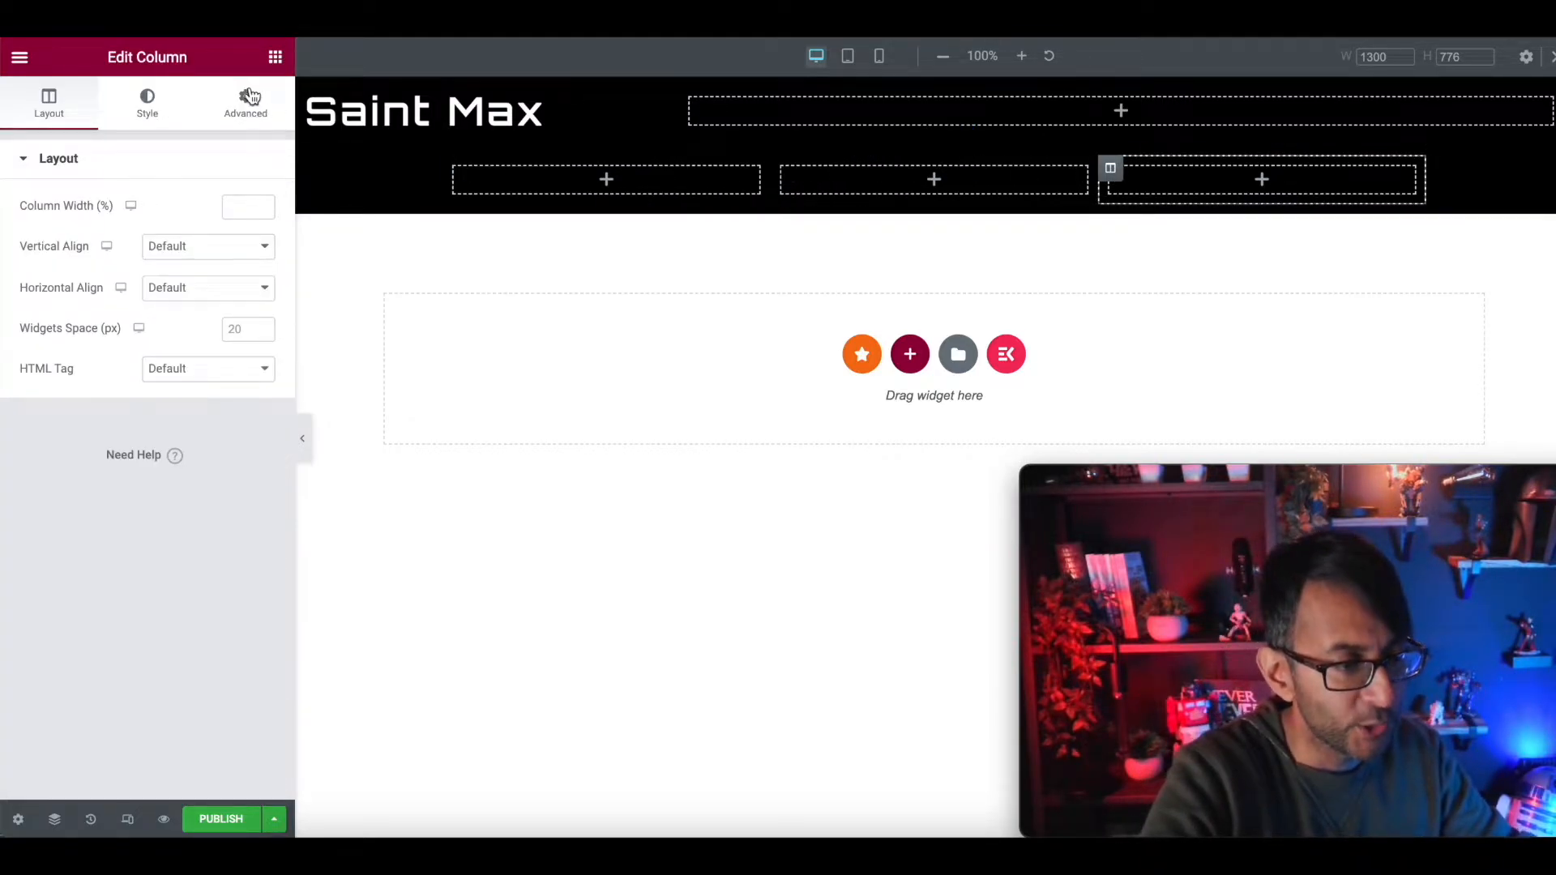
left_click(148, 105)
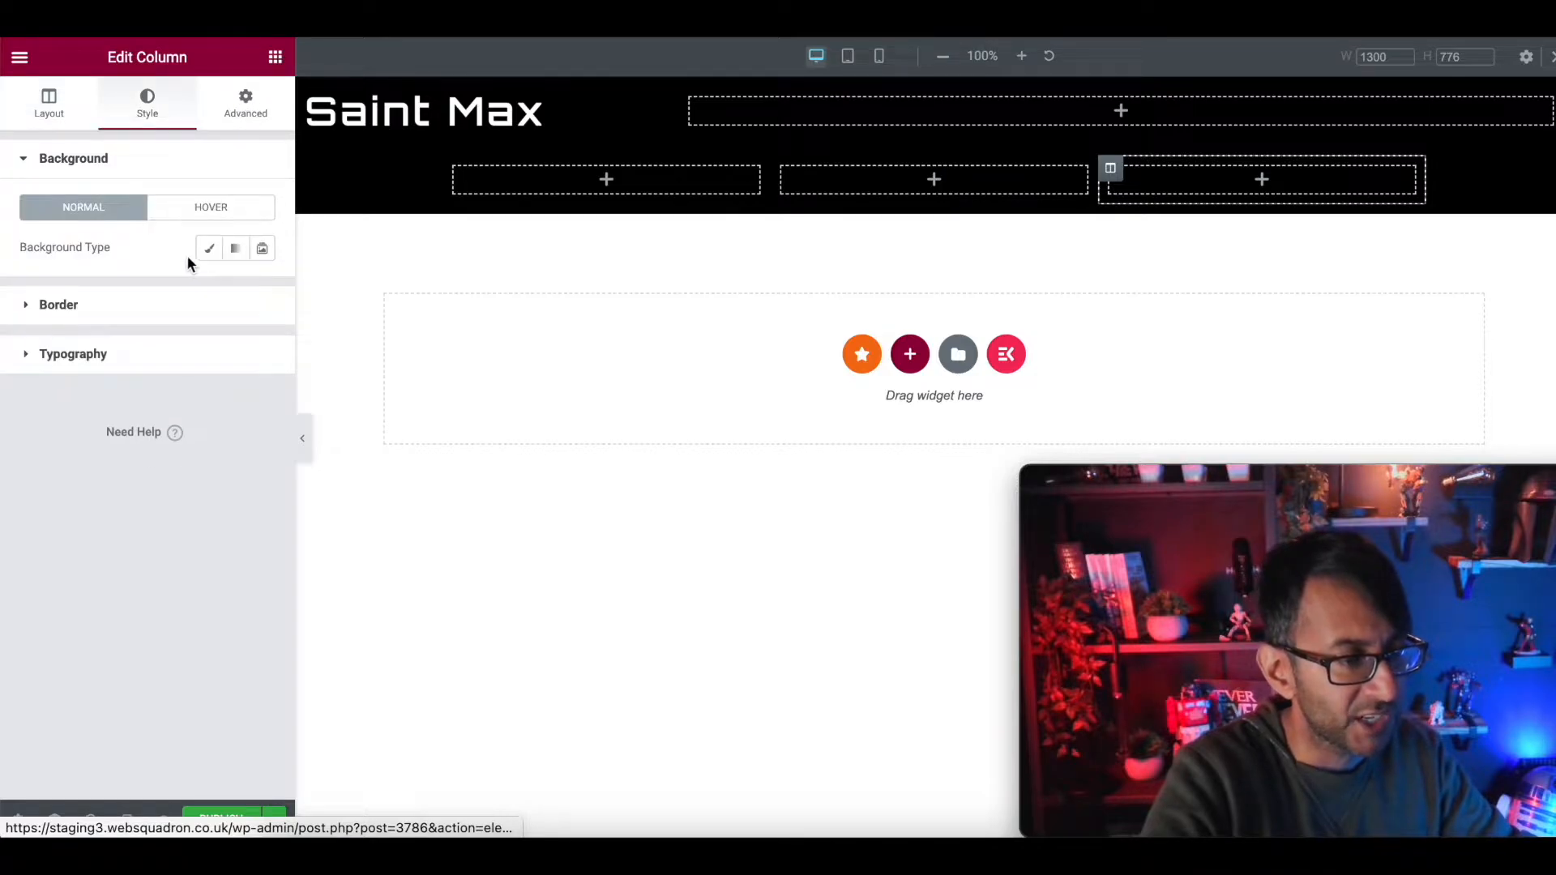
left_click(208, 251)
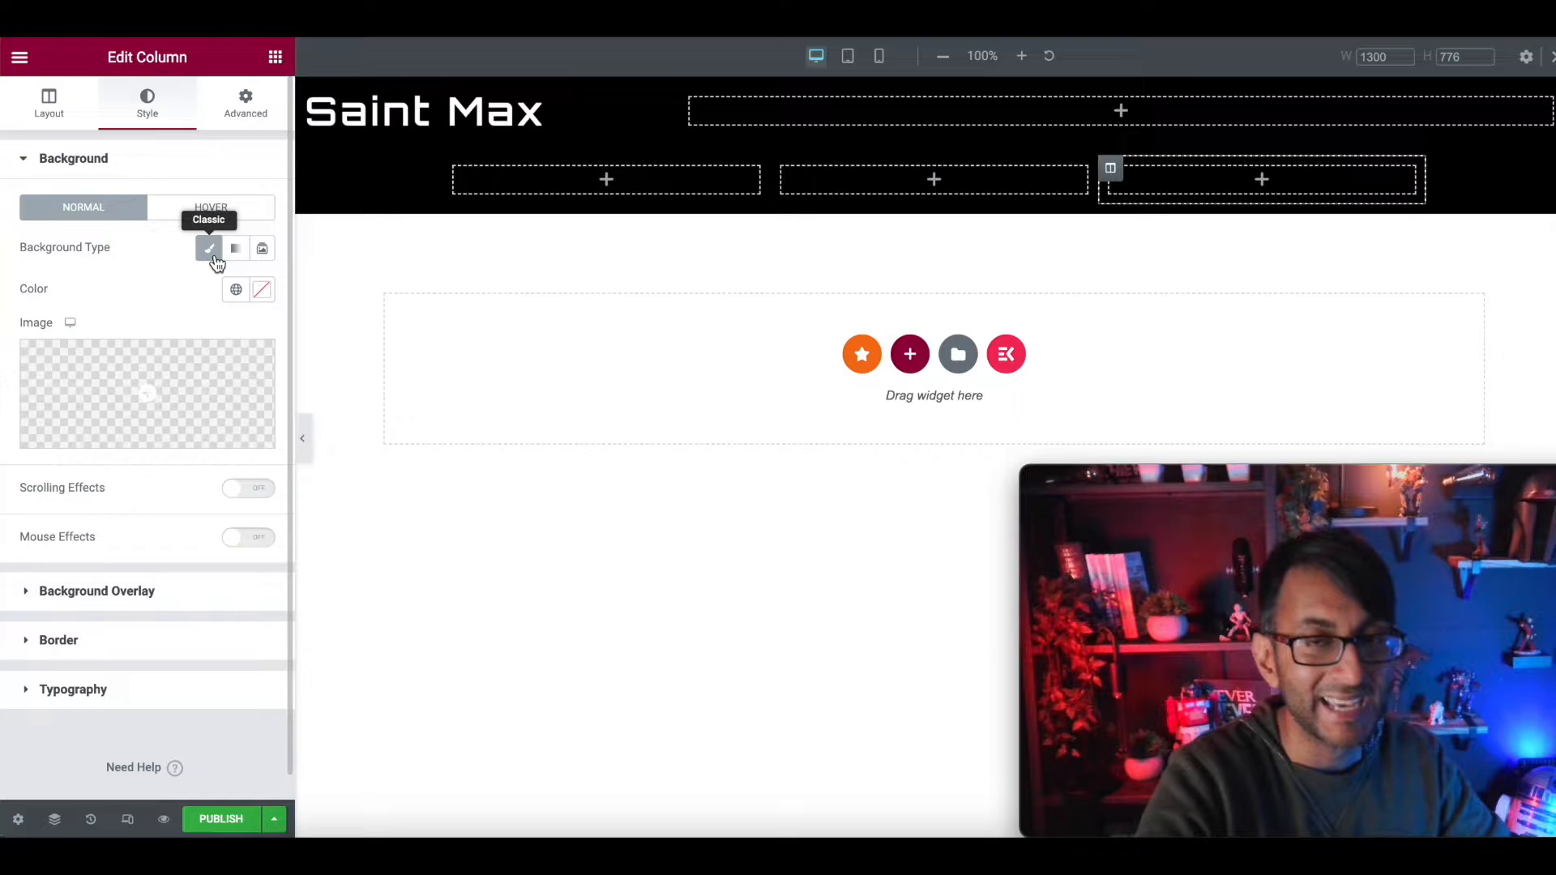
left_click(113, 395)
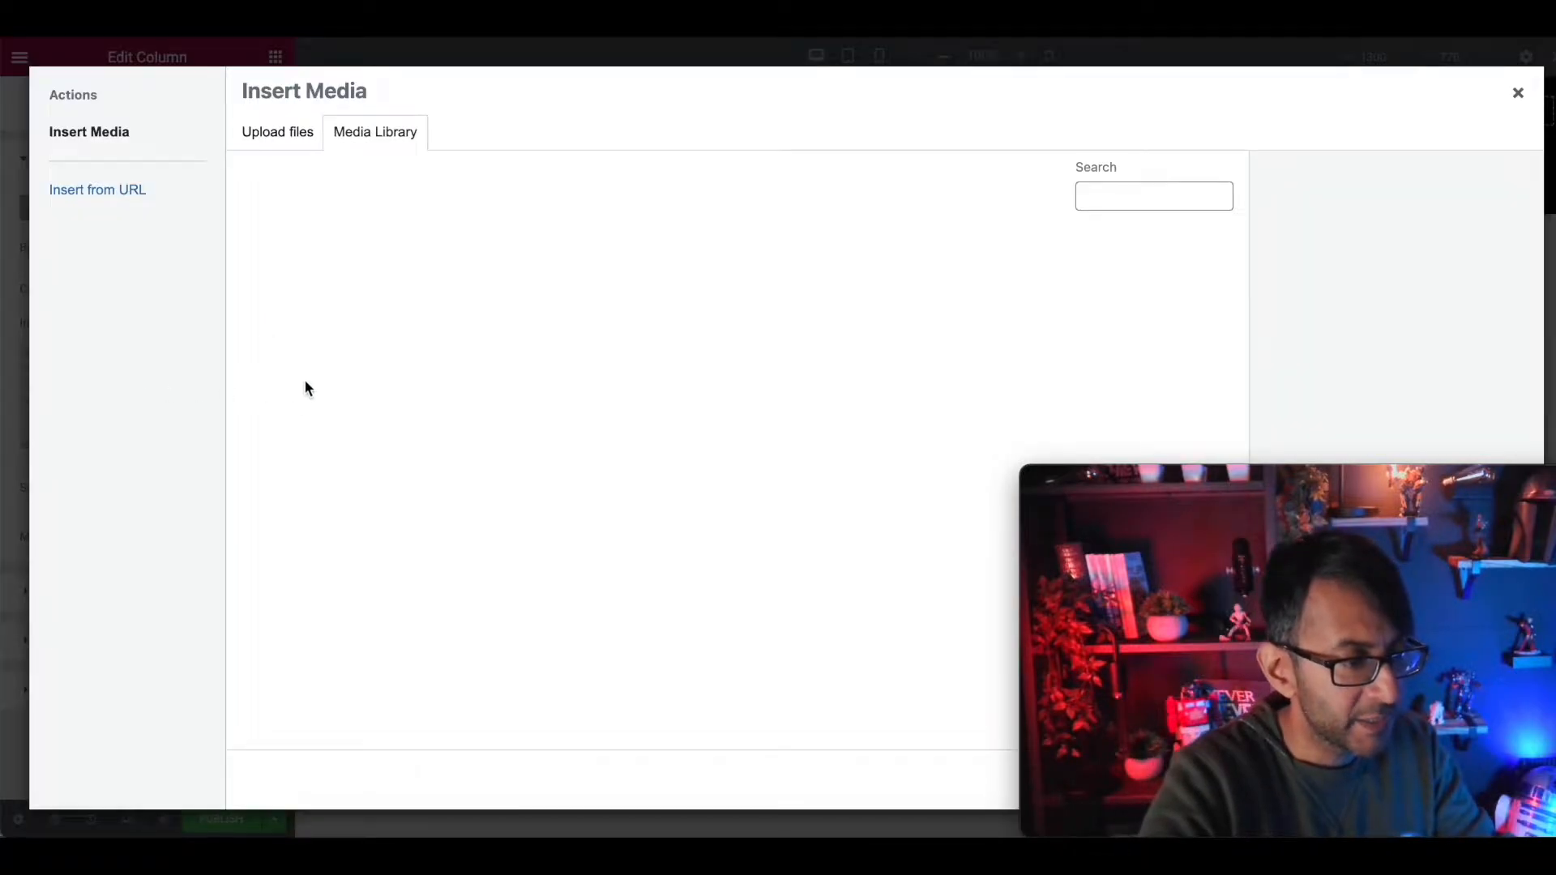
left_click(739, 432)
left_click_drag(1216, 497, 1223, 402)
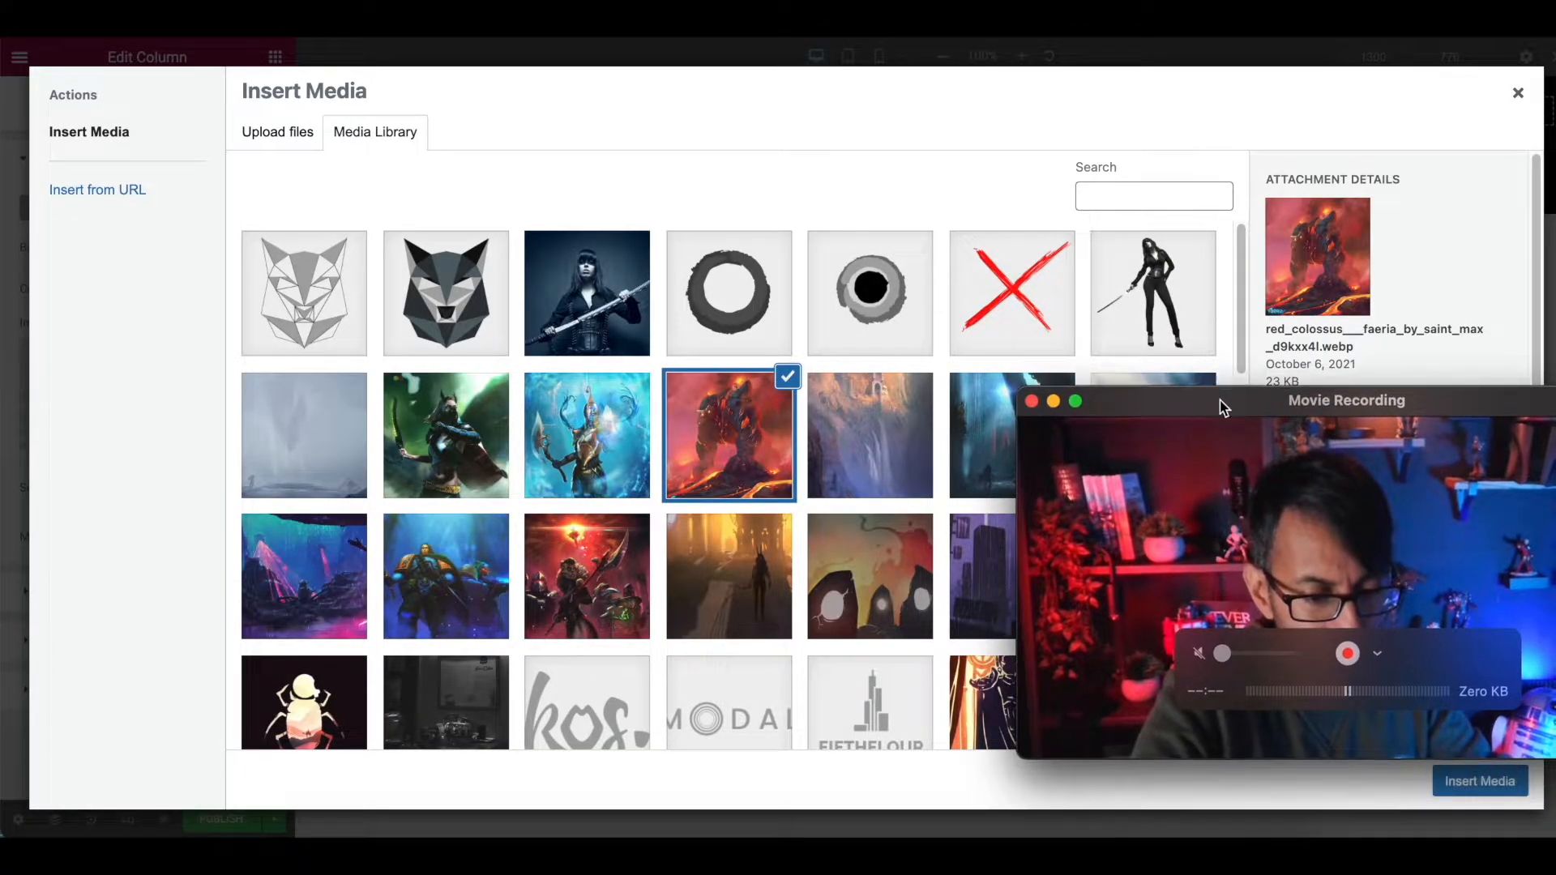
left_click(1463, 783)
left_click_drag(1356, 417, 1379, 496)
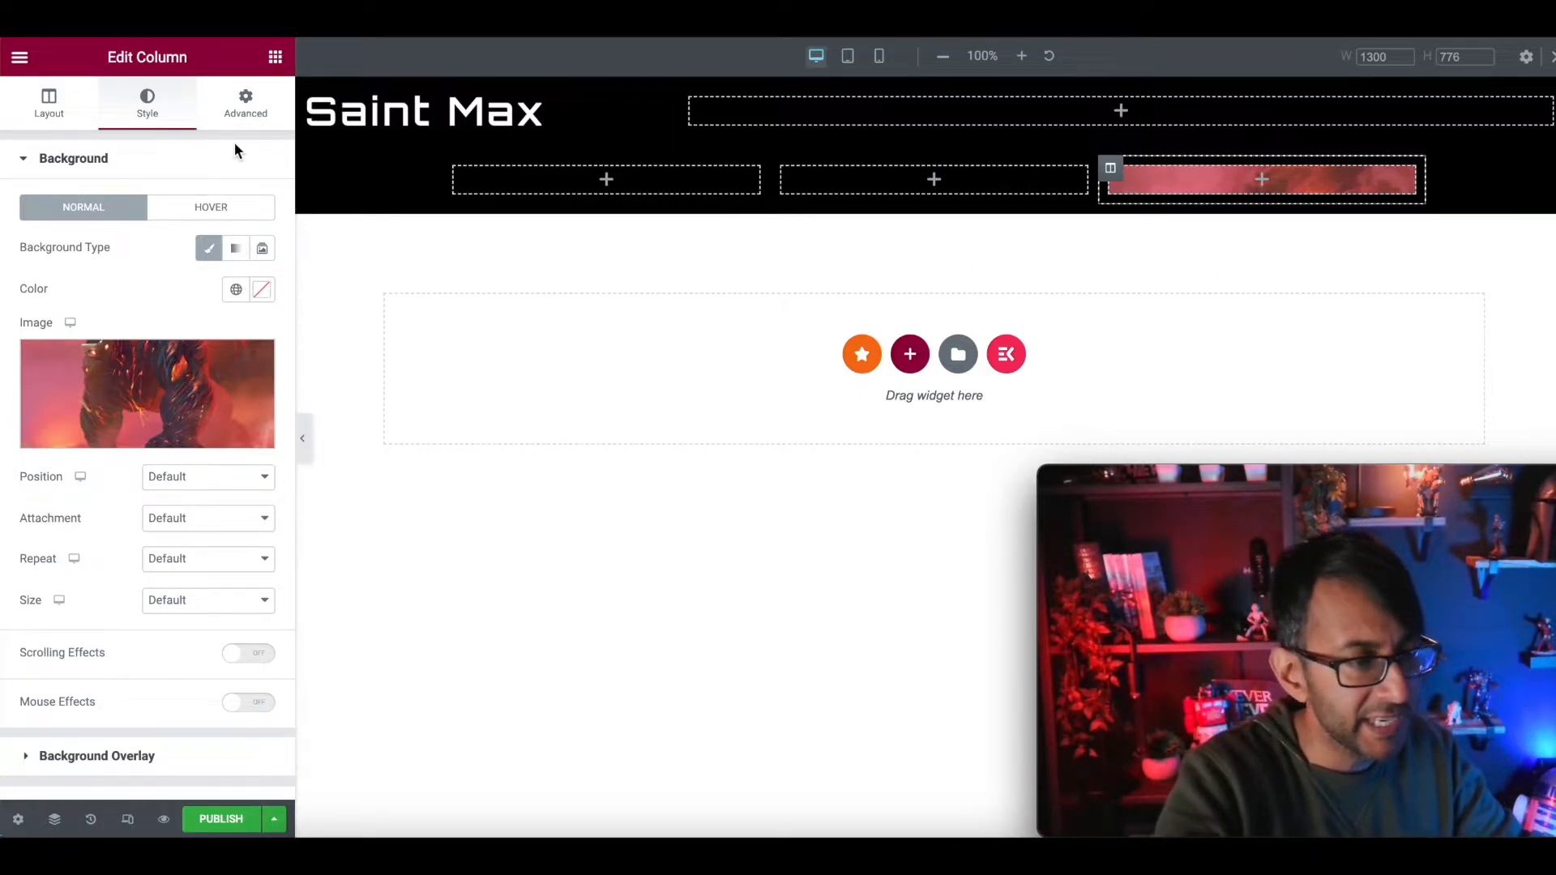
Copy the "Saint Max" heading and paste it into the first column of the second section
right_click(397, 112)
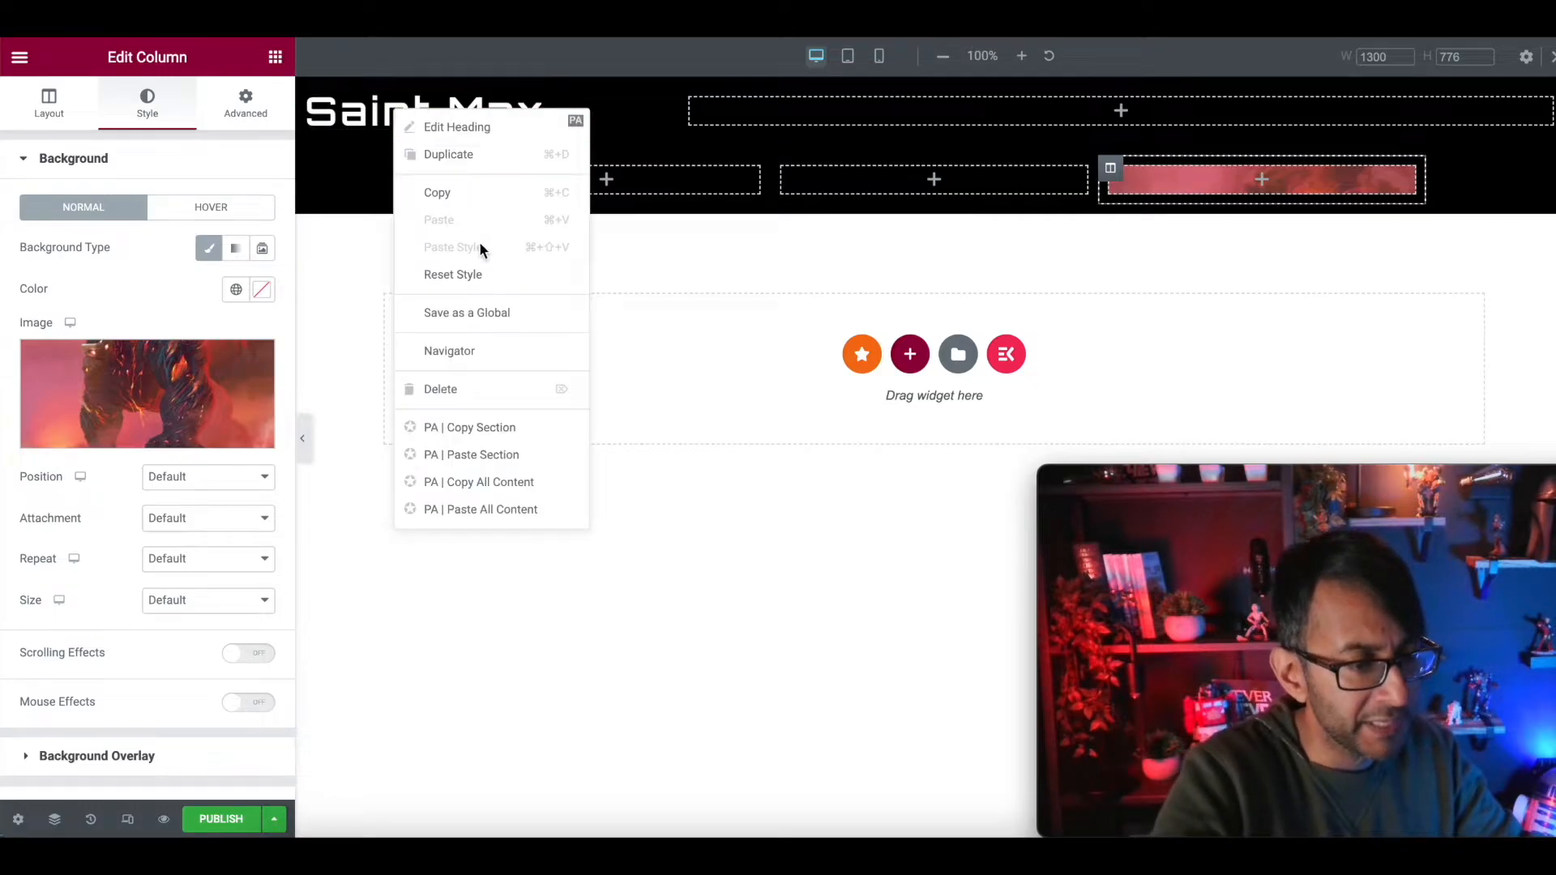
left_click(479, 195)
right_click(590, 192)
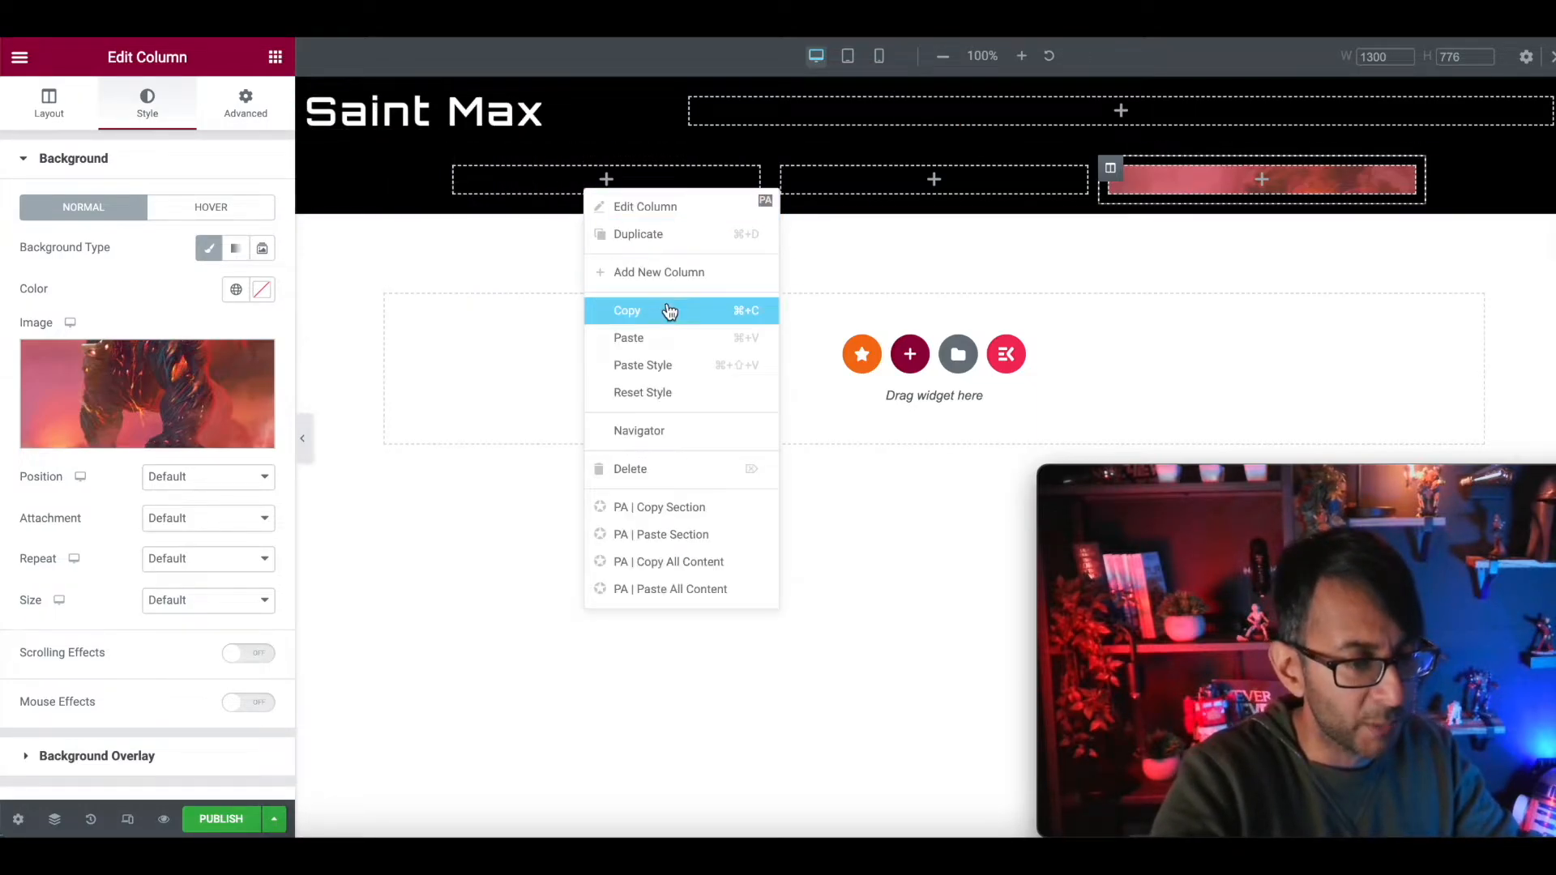
left_click(669, 337)
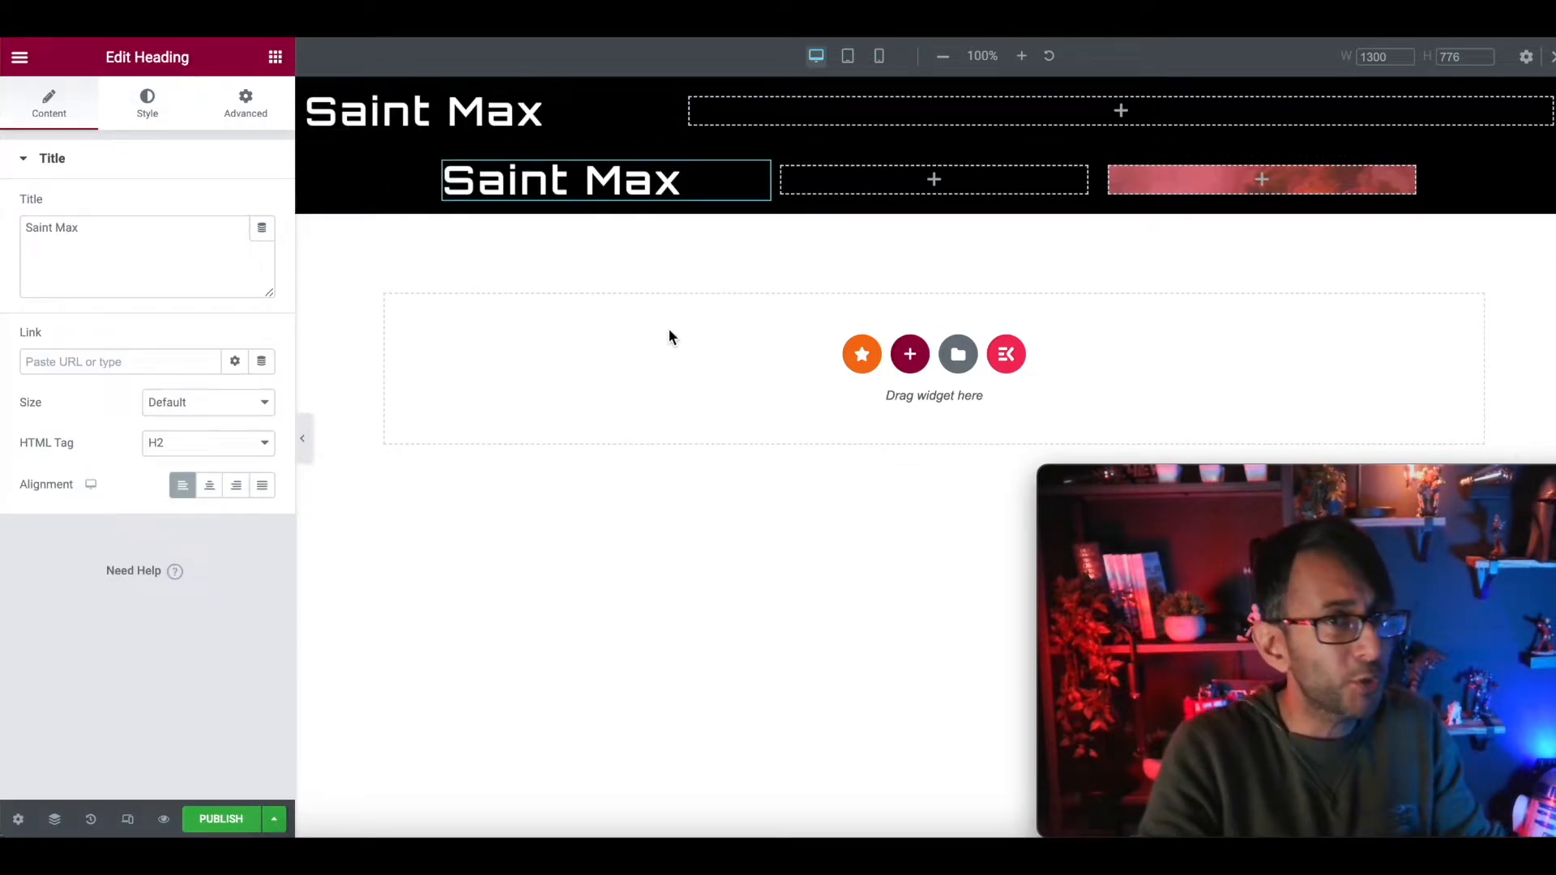
Set the pasted heading's font size to 2 rem and its title to "Freelance Illustrator<br>Concept Artist<br>Game Designer<br>Digital Painter"
left_click(168, 98)
left_click(261, 249)
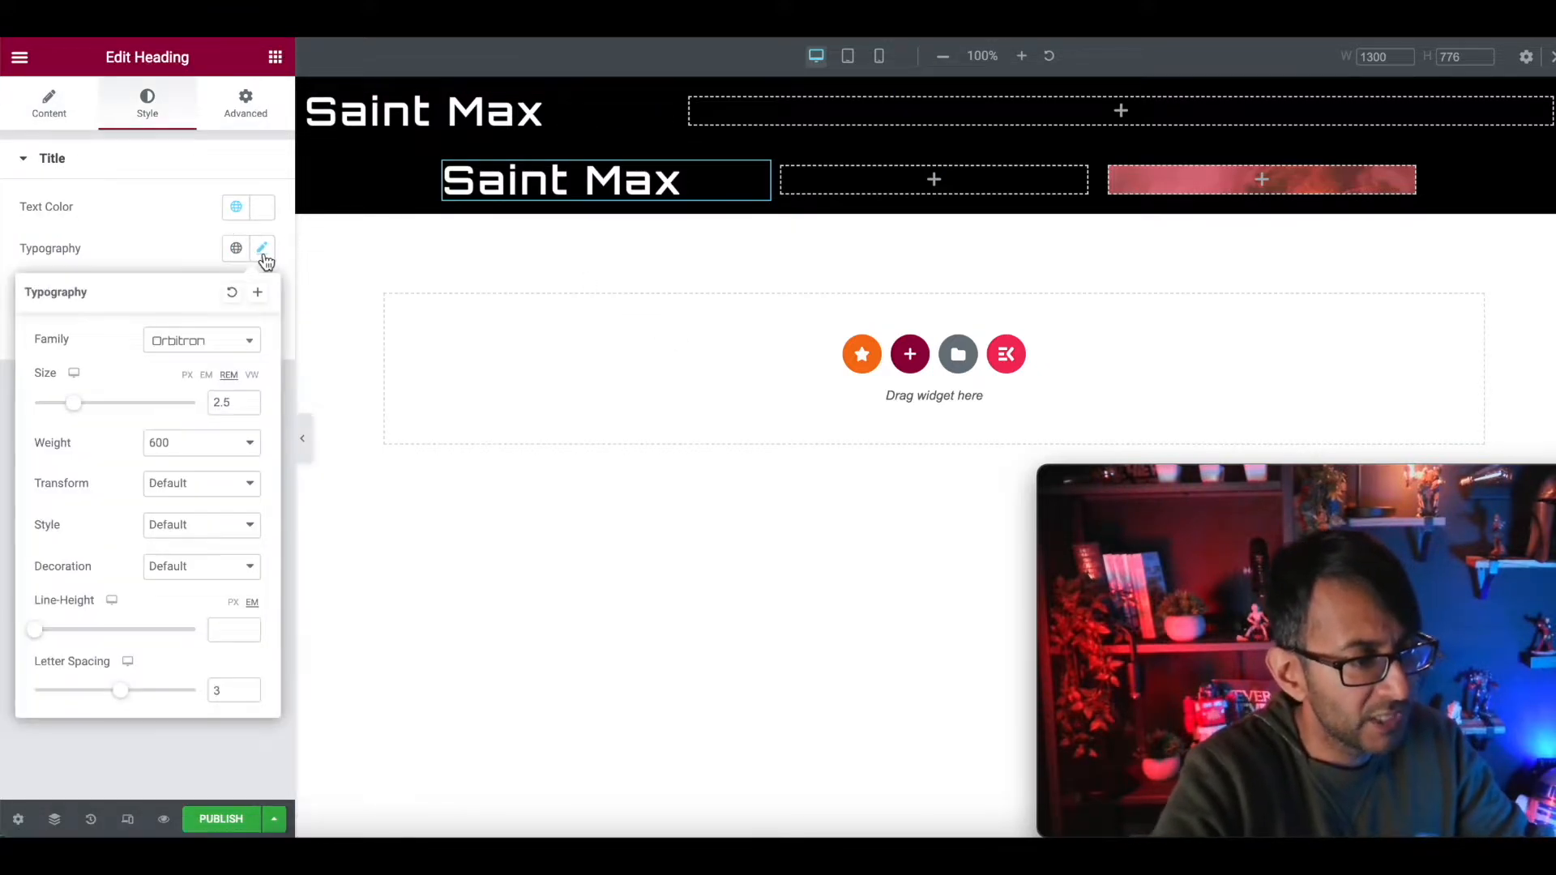
left_click(250, 406)
left_click(249, 407)
left_click(250, 407)
left_click(249, 407)
left_click(250, 407)
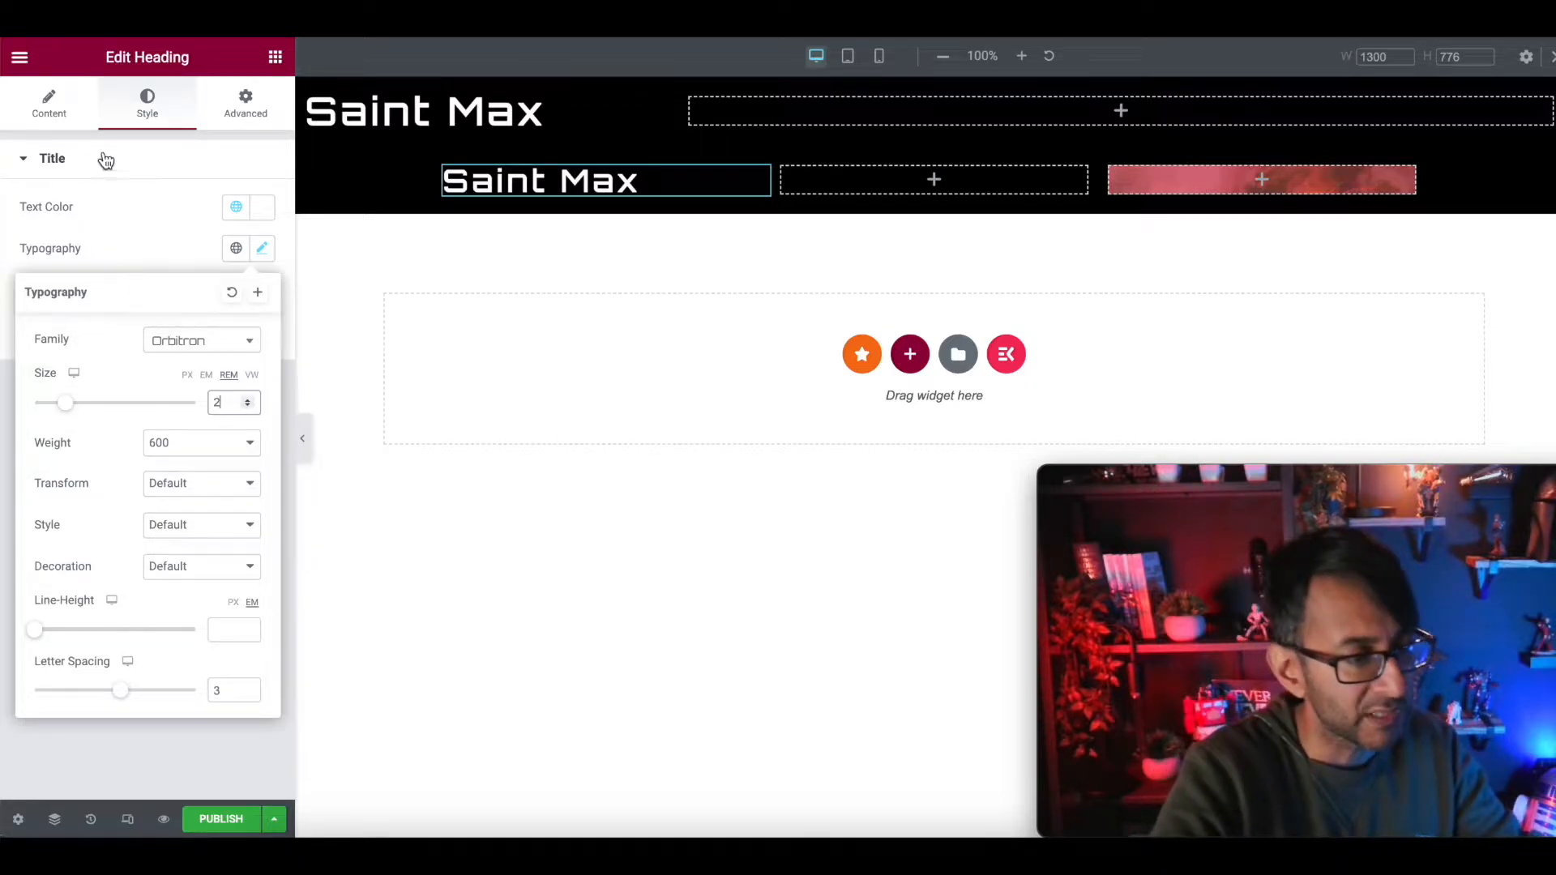
left_click(50, 115)
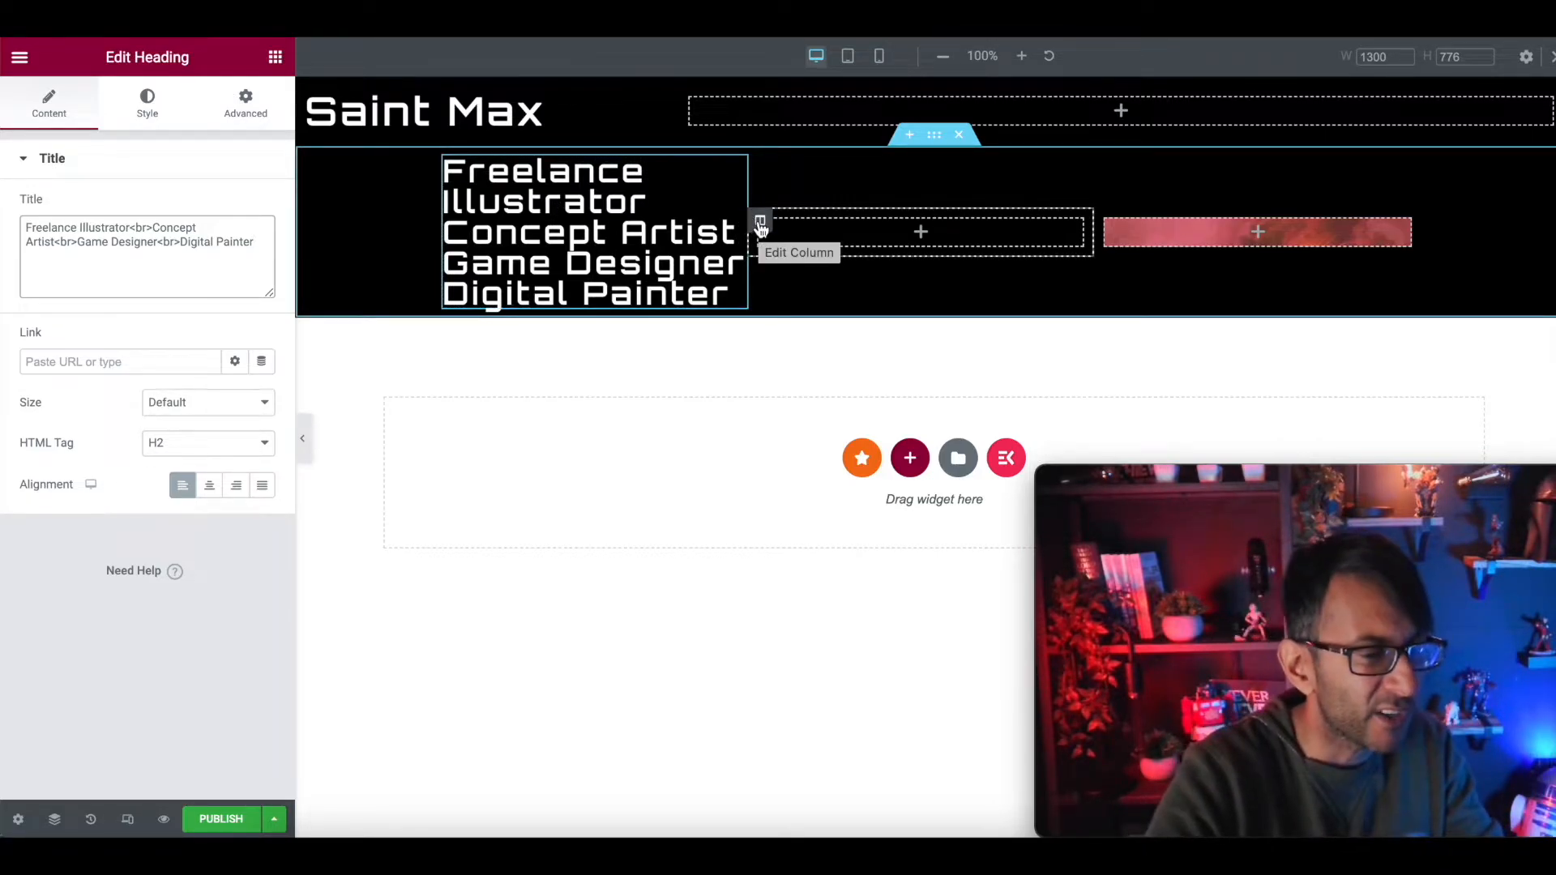
Delete the empty middle column and narrow the heading's column to about 45% of the section's content width
right_click(760, 228)
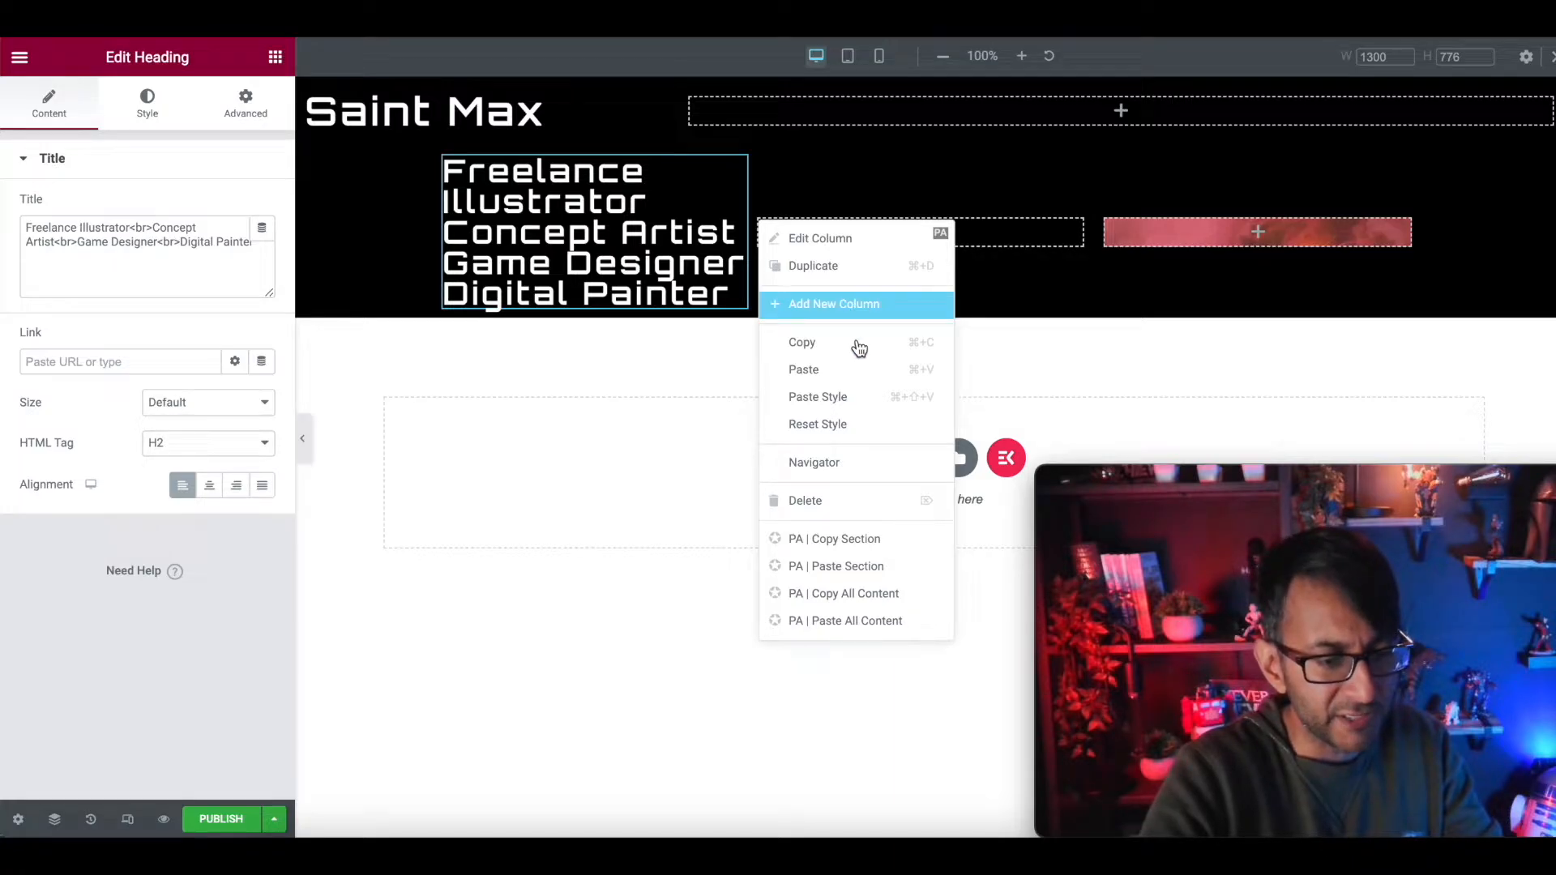
left_click(858, 497)
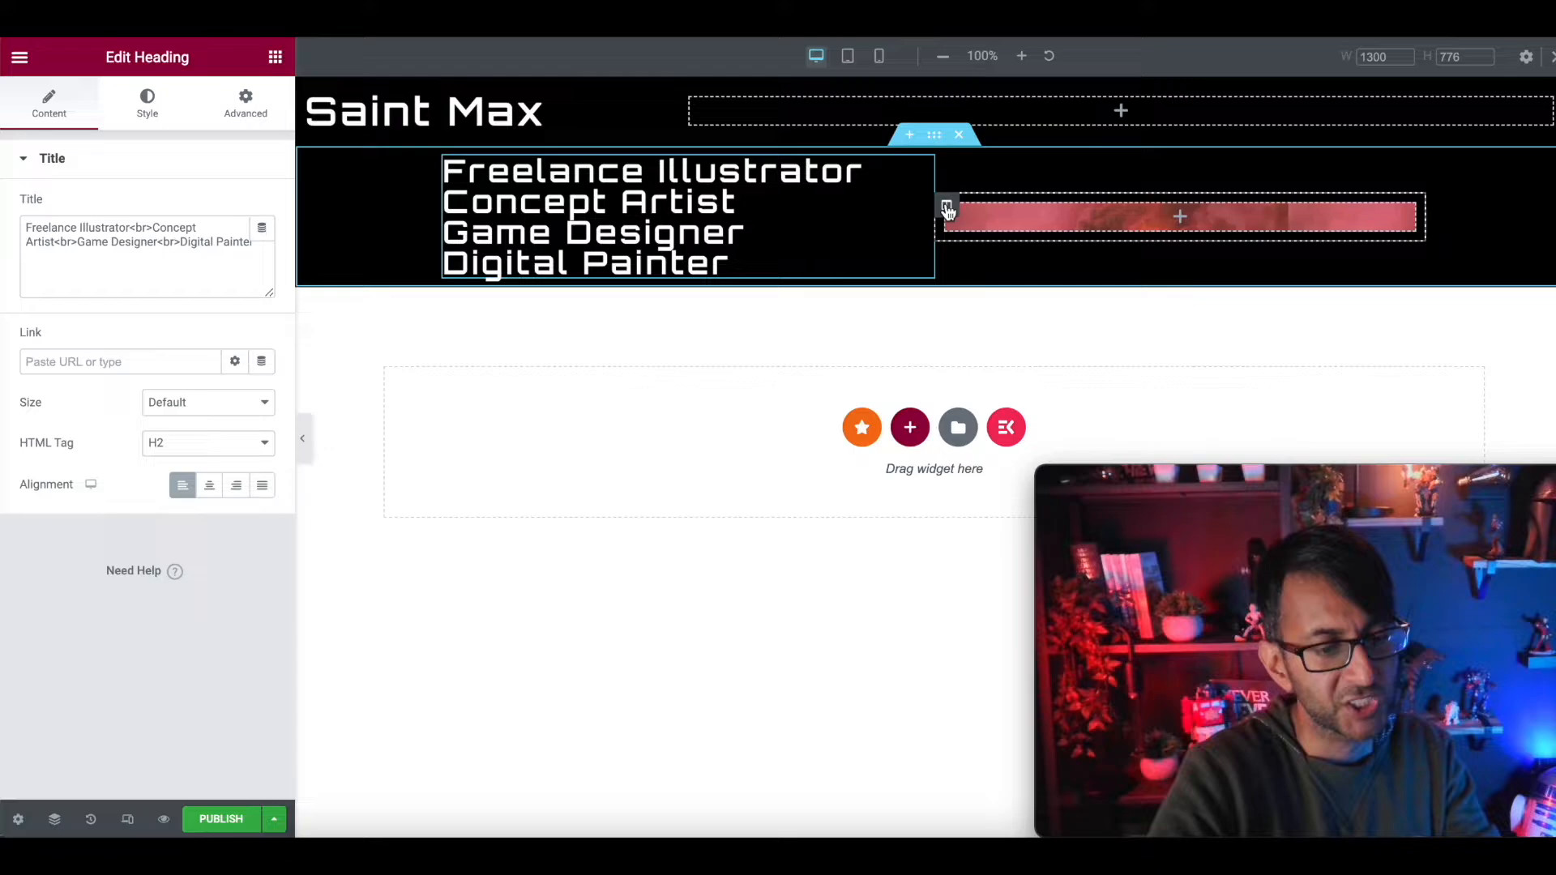
left_click_drag(931, 219, 892, 229)
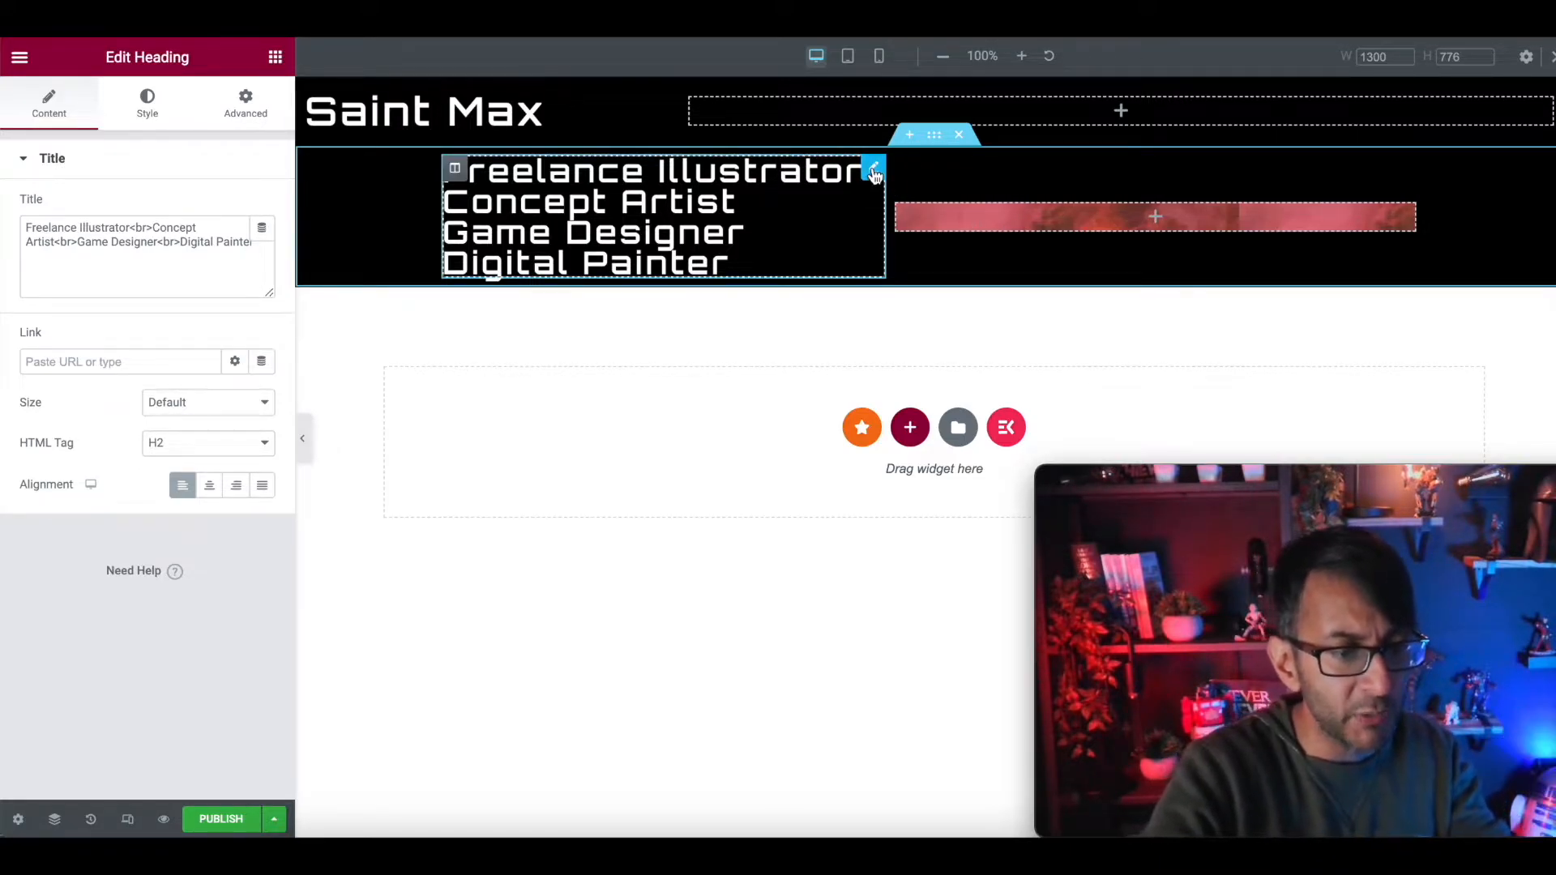
Set the job-title heading's font size to 1.8 rem
left_click(149, 107)
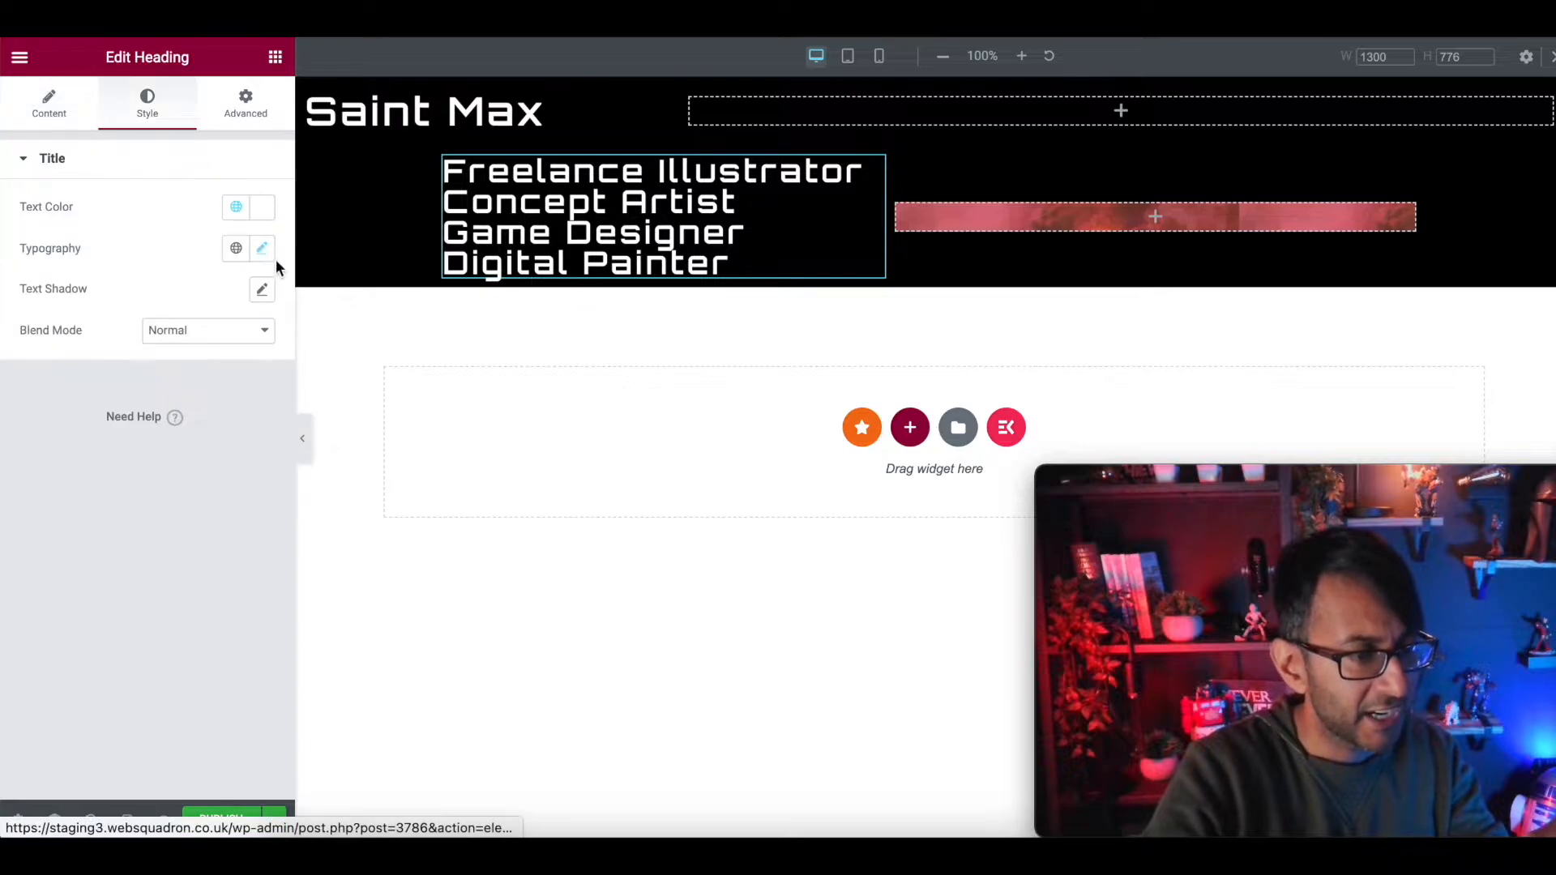
left_click(262, 248)
left_click(248, 408)
left_click(249, 408)
left_click(248, 407)
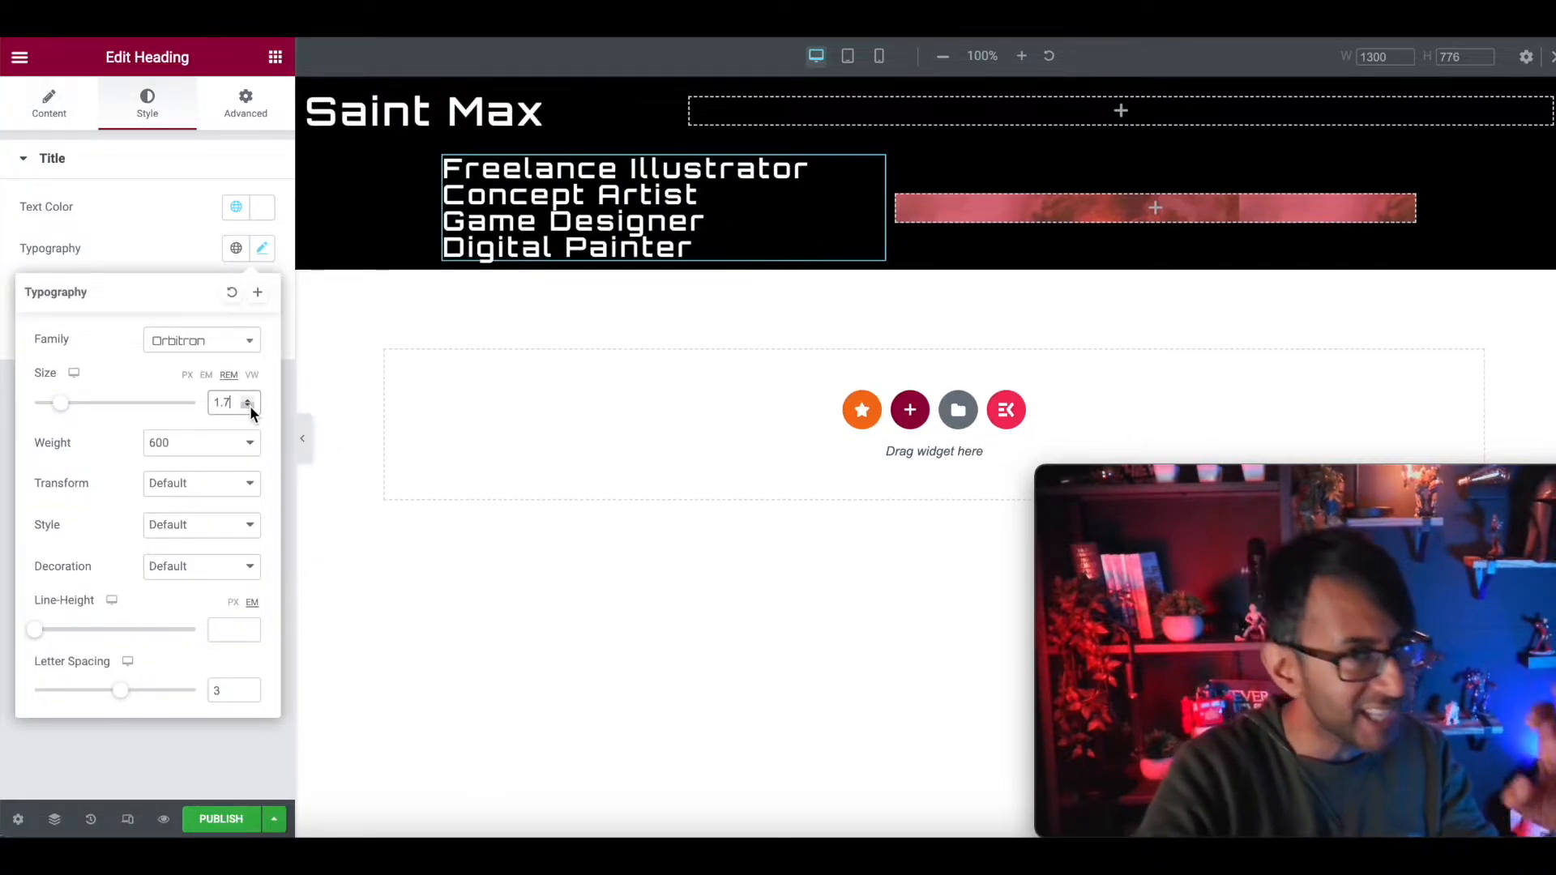
left_click(251, 400)
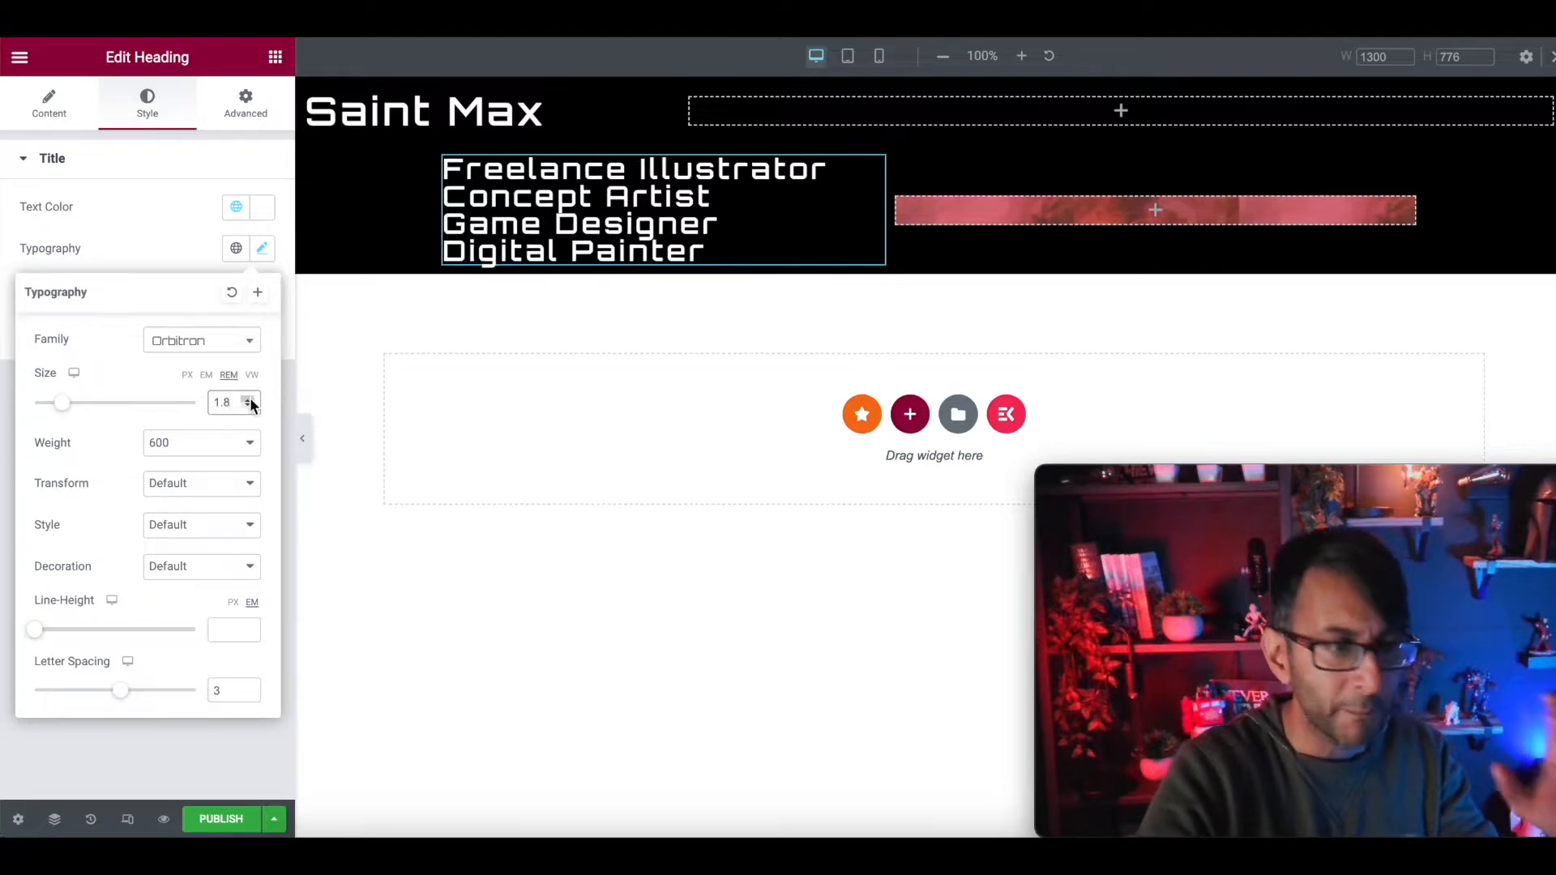
Set the job-title heading's line height to 1.5 em and its letter spacing to 2
left_click_drag(34, 636, 65, 637)
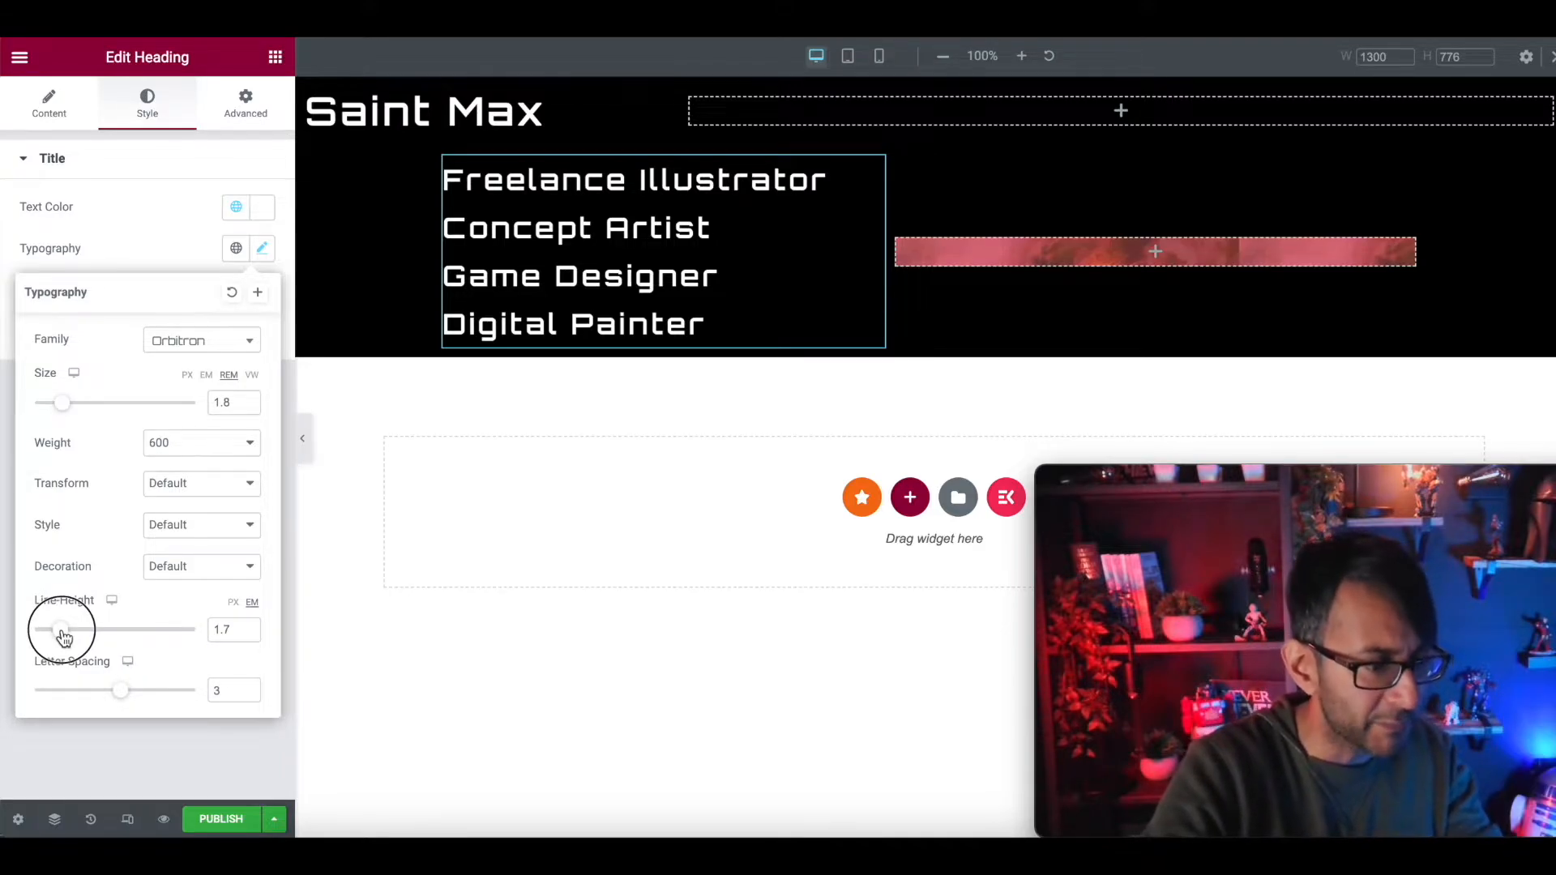
left_click_drag(63, 637, 57, 637)
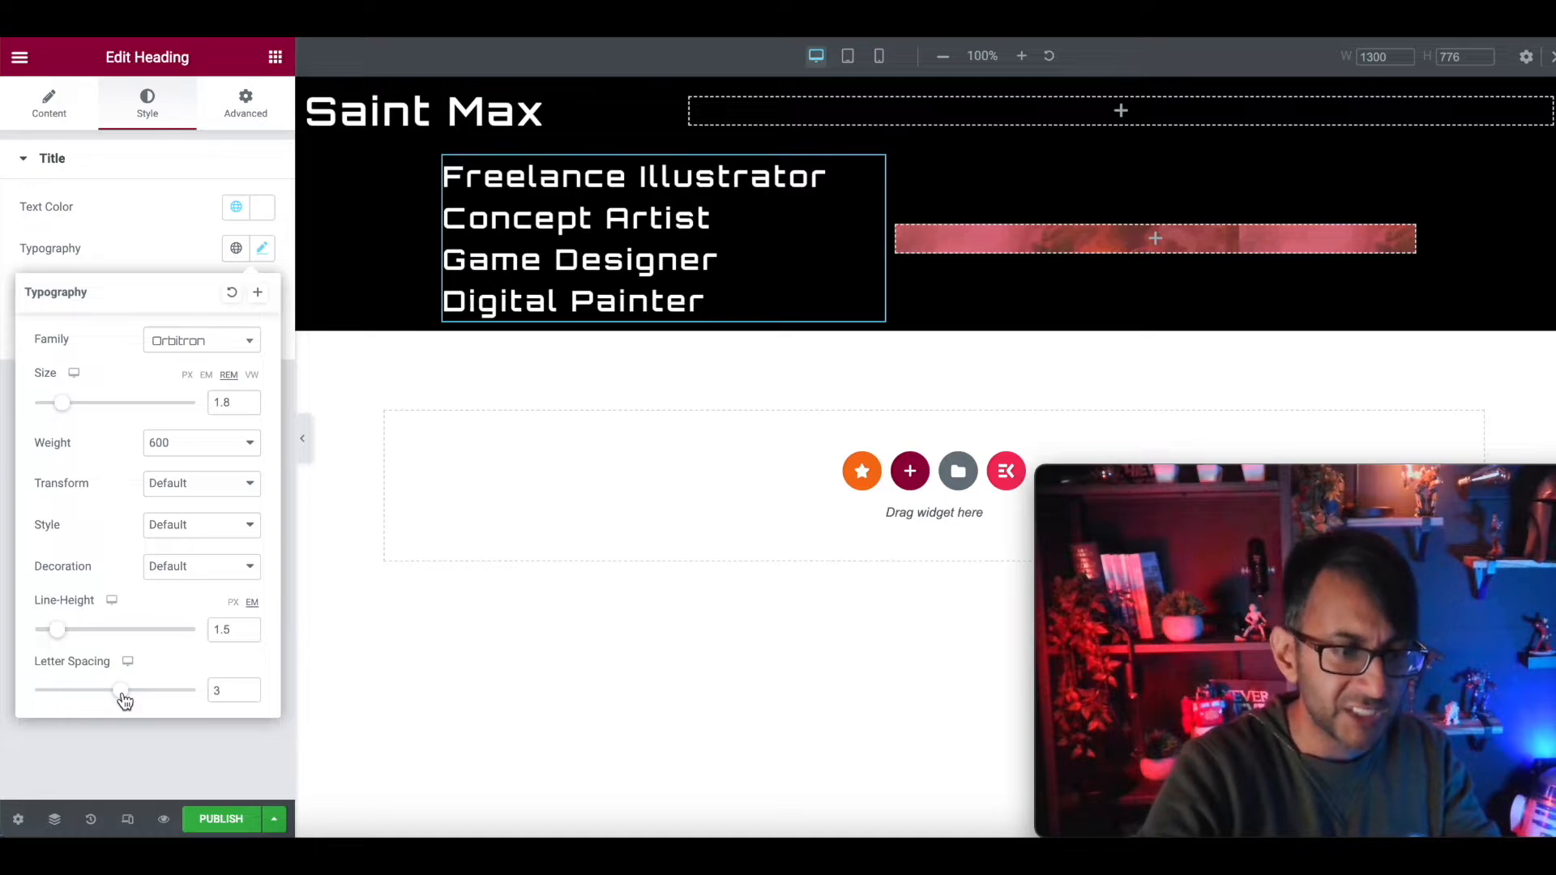
left_click(247, 695)
left_click(247, 695)
left_click(247, 695)
left_click(247, 696)
left_click(247, 696)
left_click(247, 696)
left_click(248, 695)
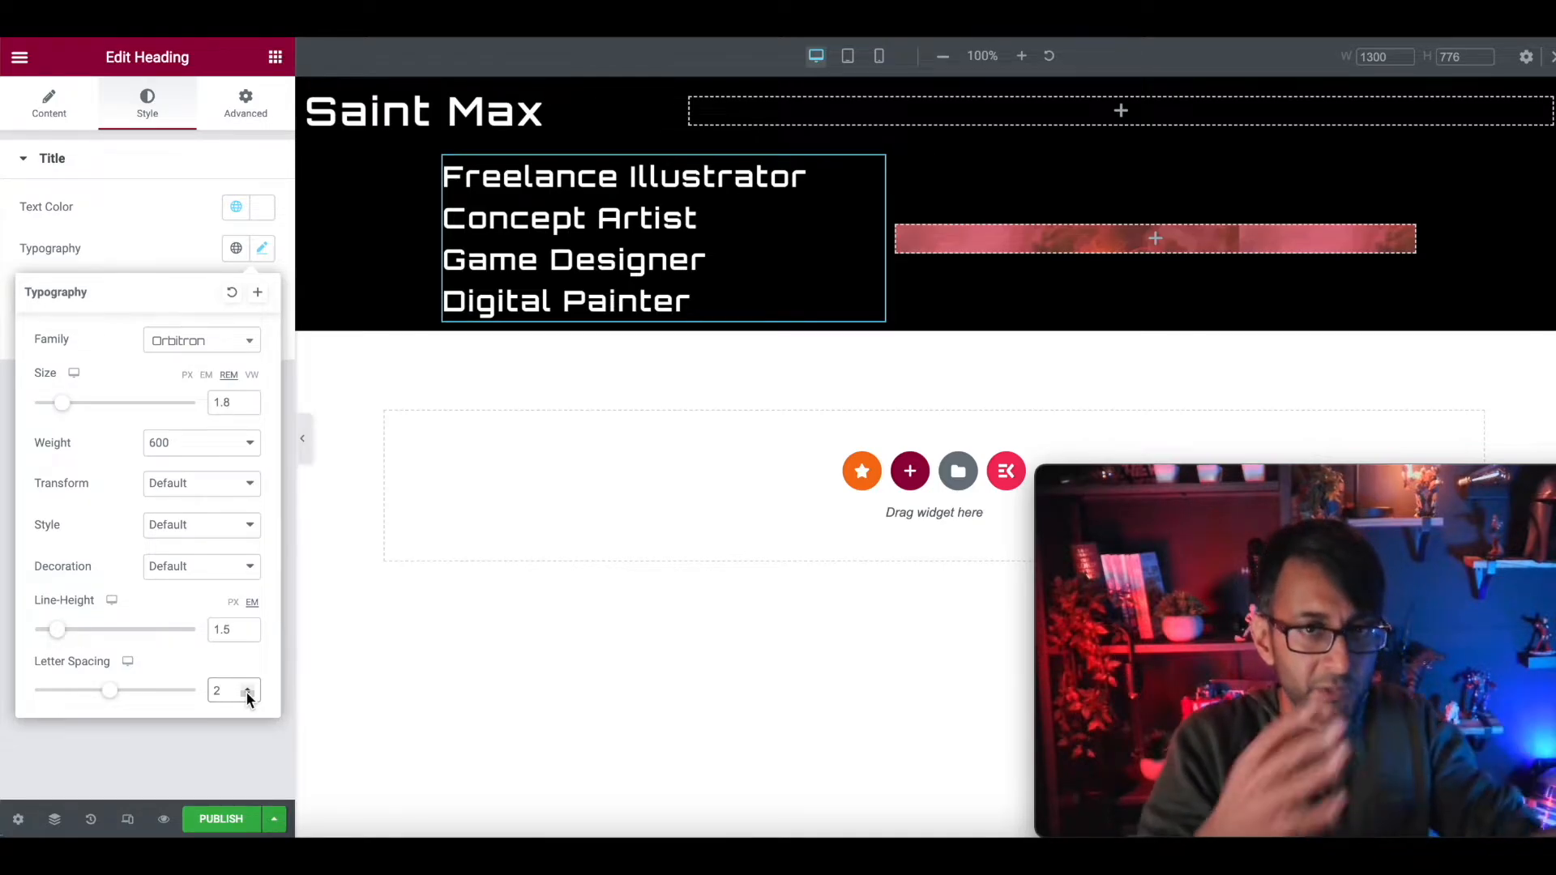
Set the artwork column's background image to Center Center position, Fixed attachment and No-repeat
left_click(1086, 251)
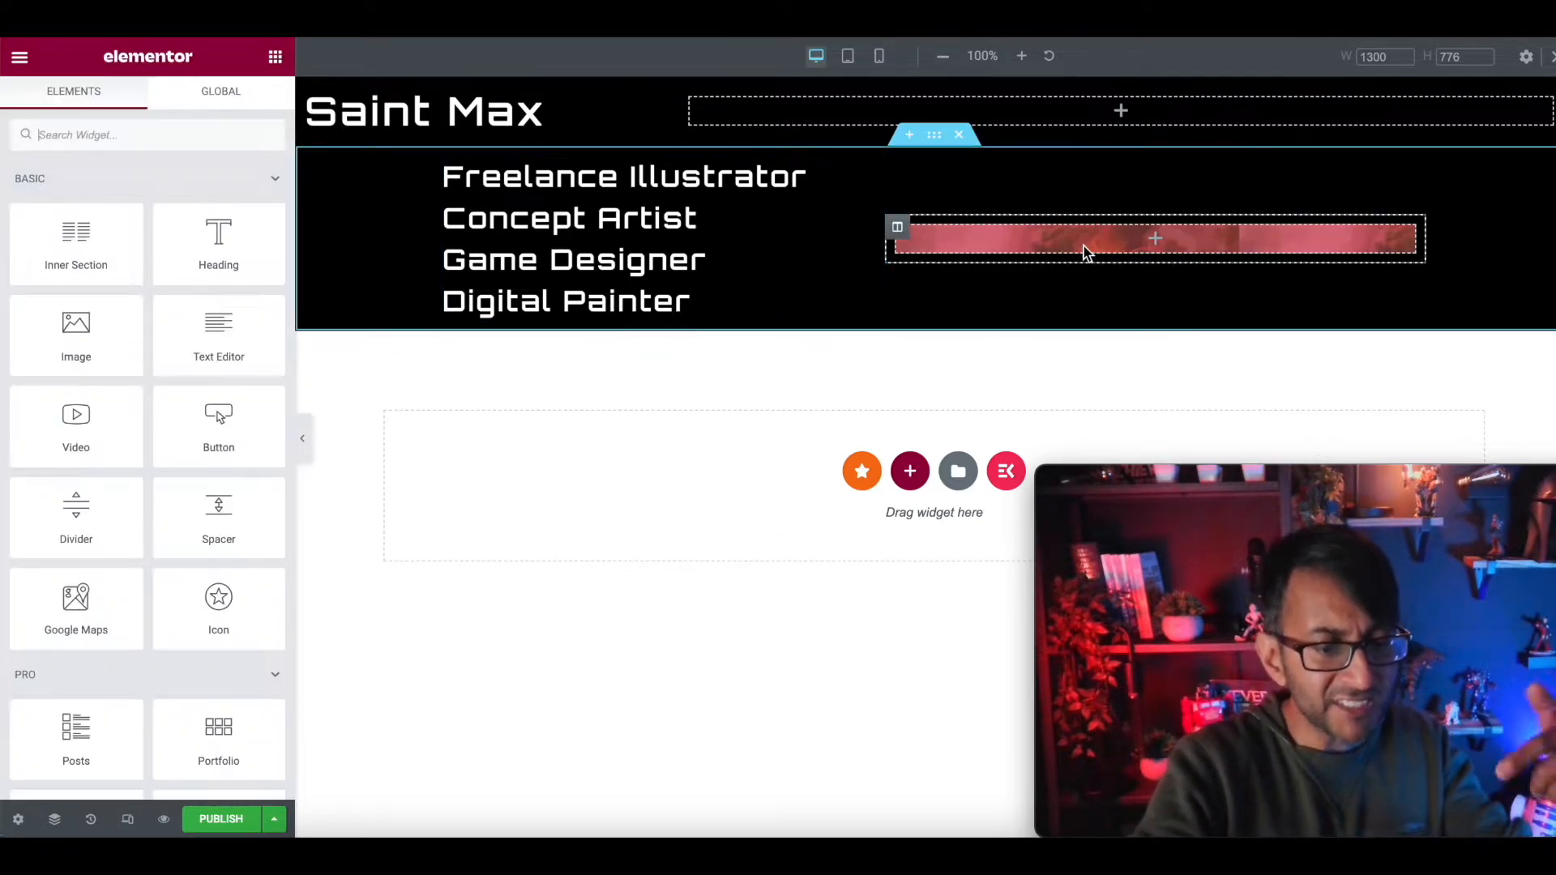
left_click(899, 231)
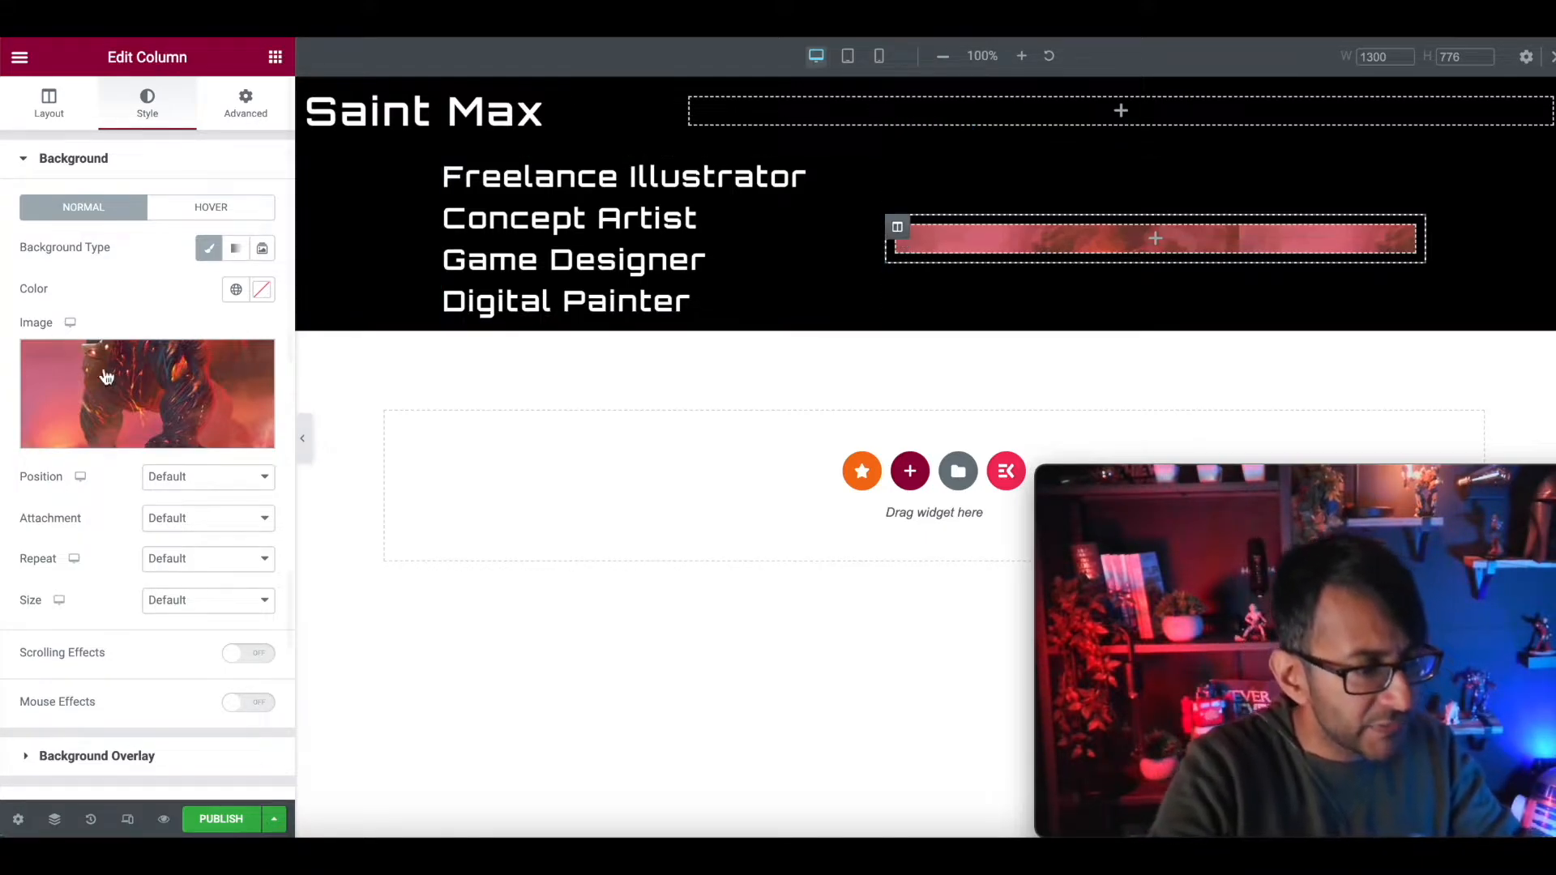
left_click(198, 483)
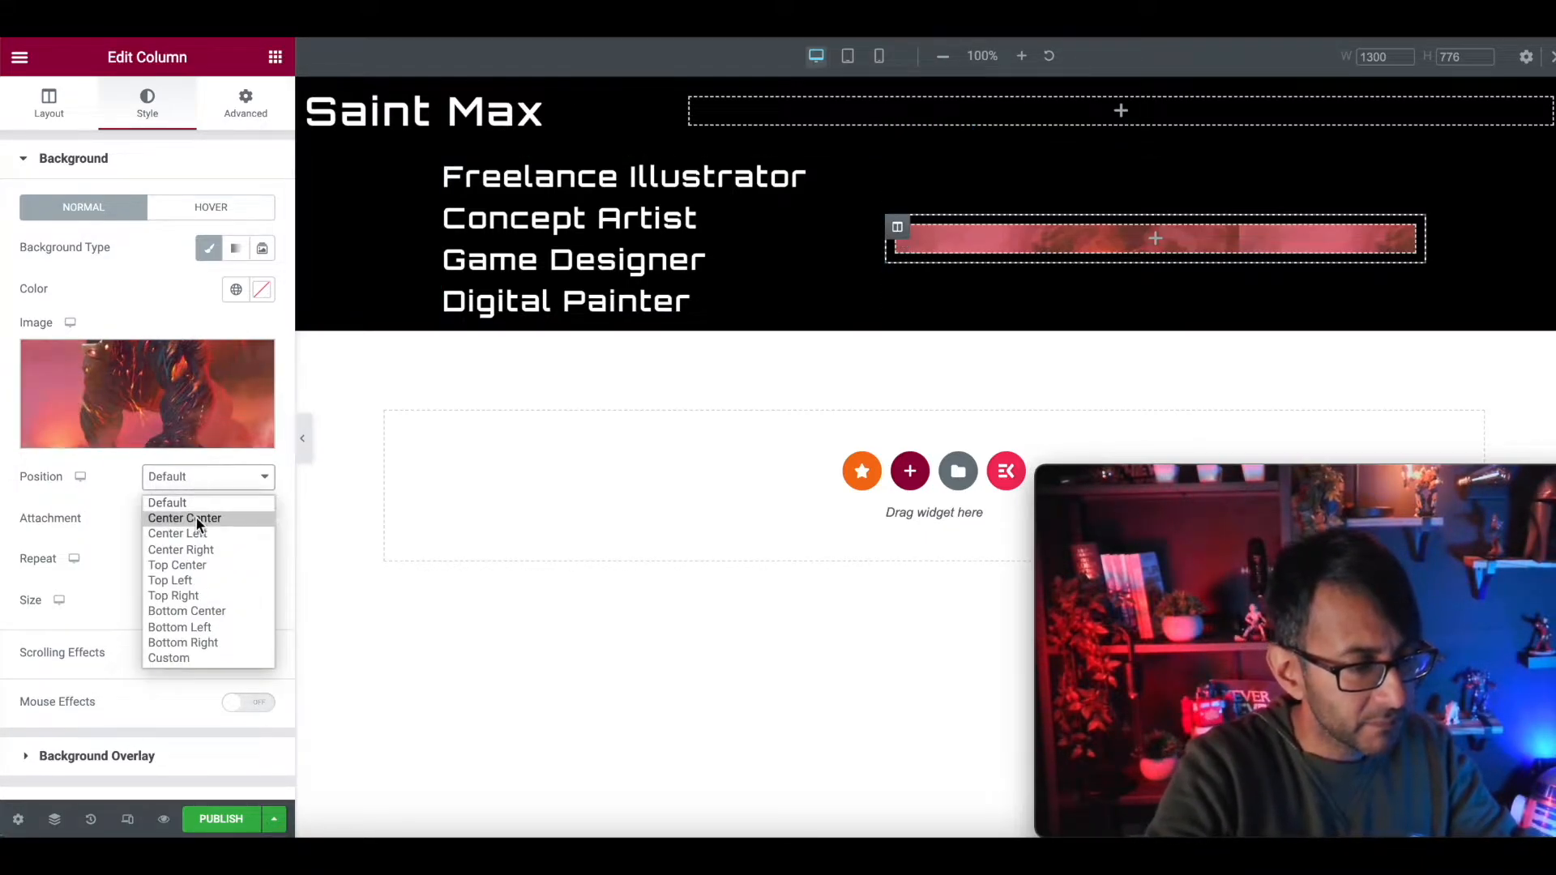
left_click(196, 517)
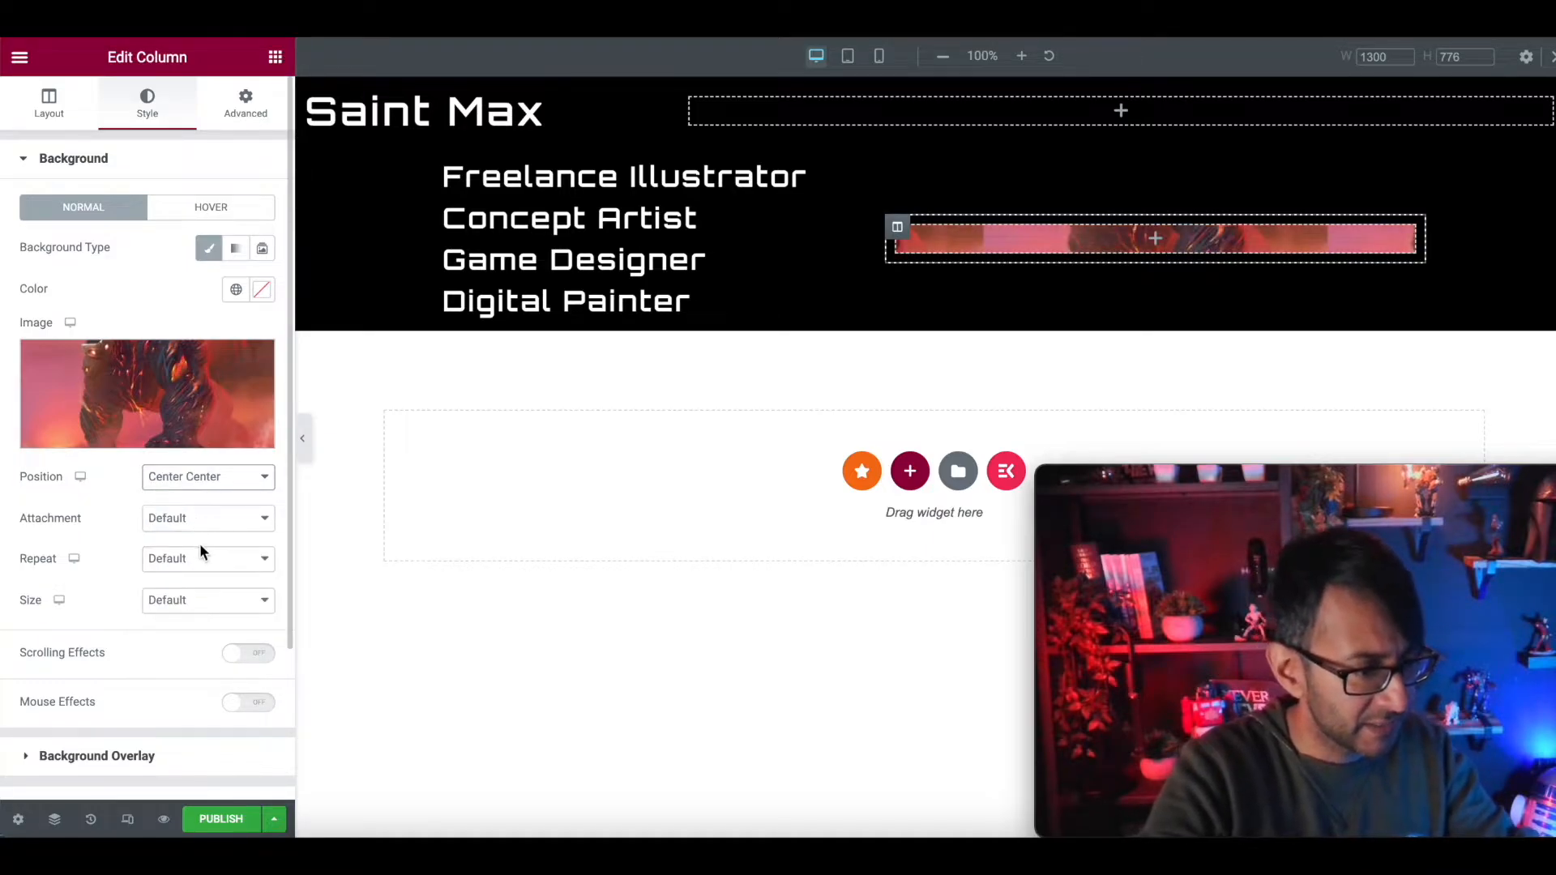
left_click(212, 519)
left_click(205, 577)
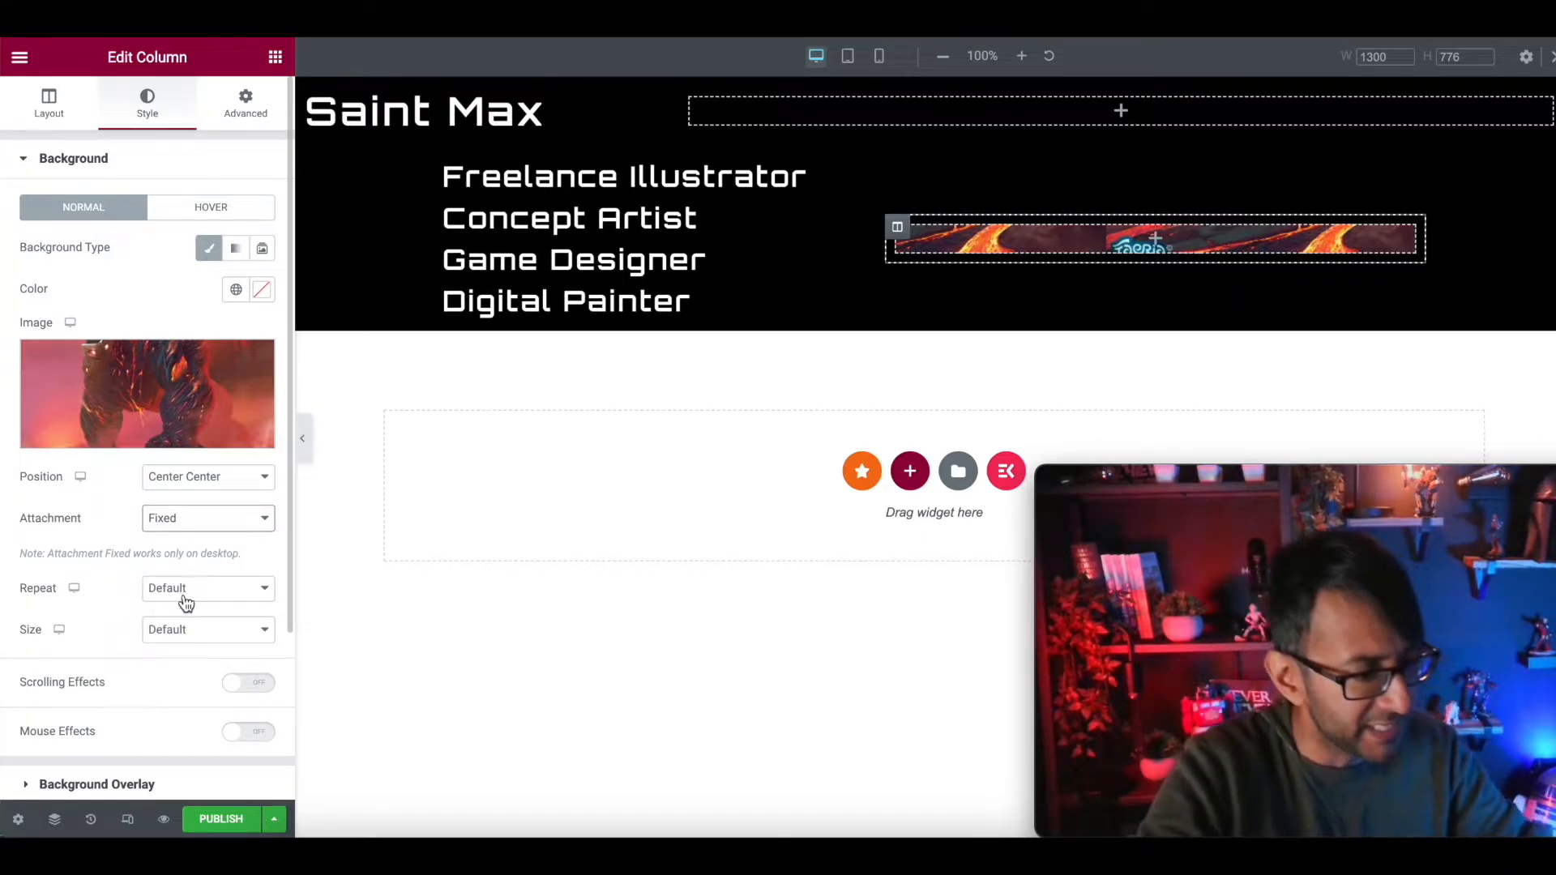
left_click(218, 593)
left_click(210, 629)
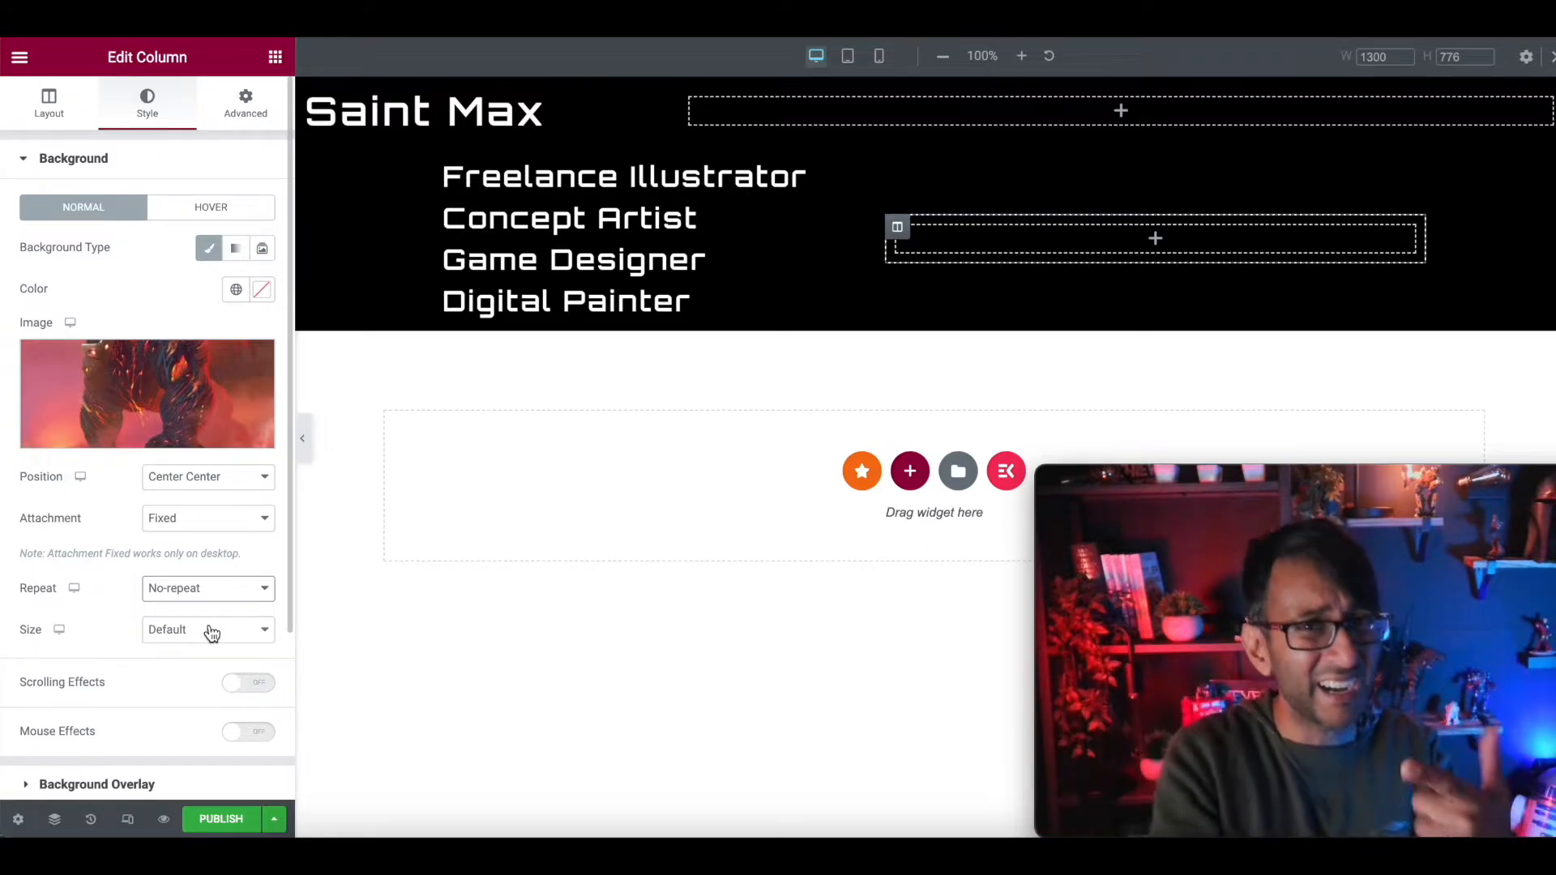
Try the Cover size on the artwork column's background image and settle on Contain
left_click(209, 631)
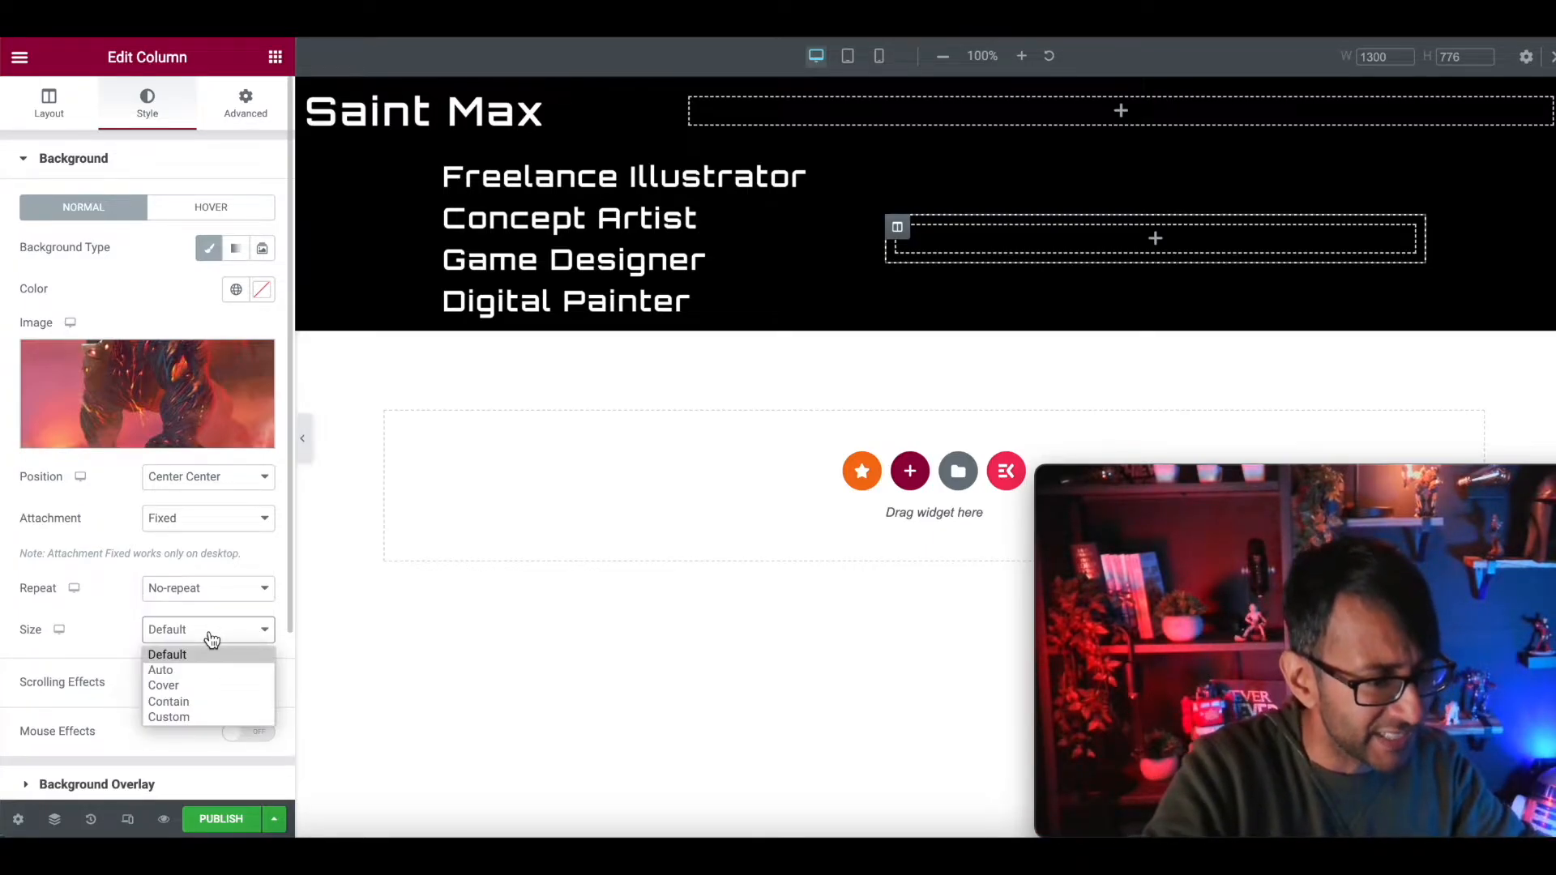
left_click(222, 685)
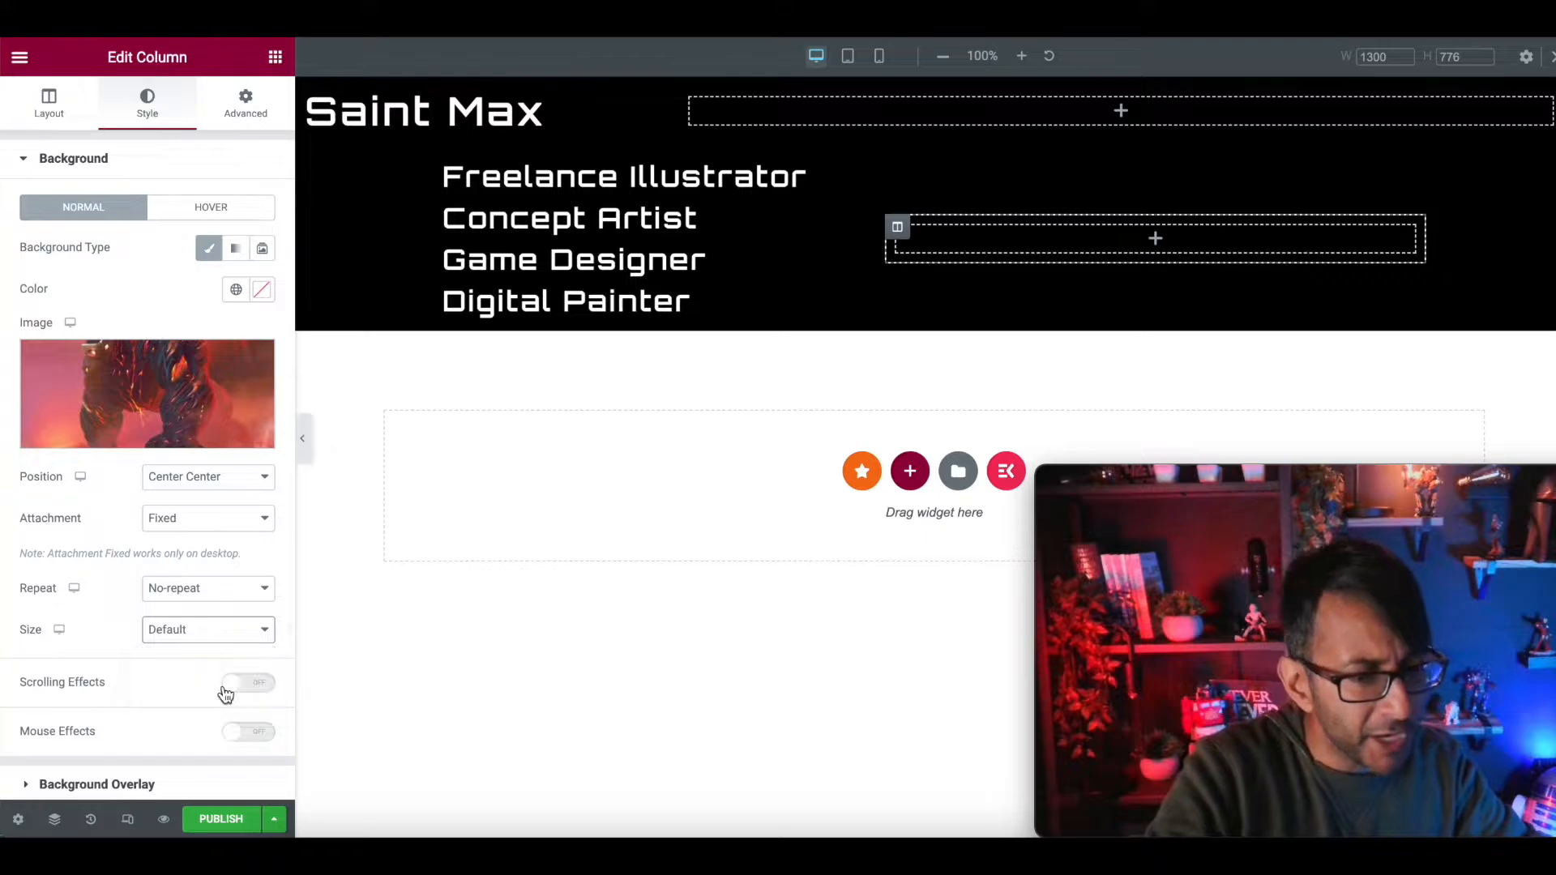
left_click(233, 644)
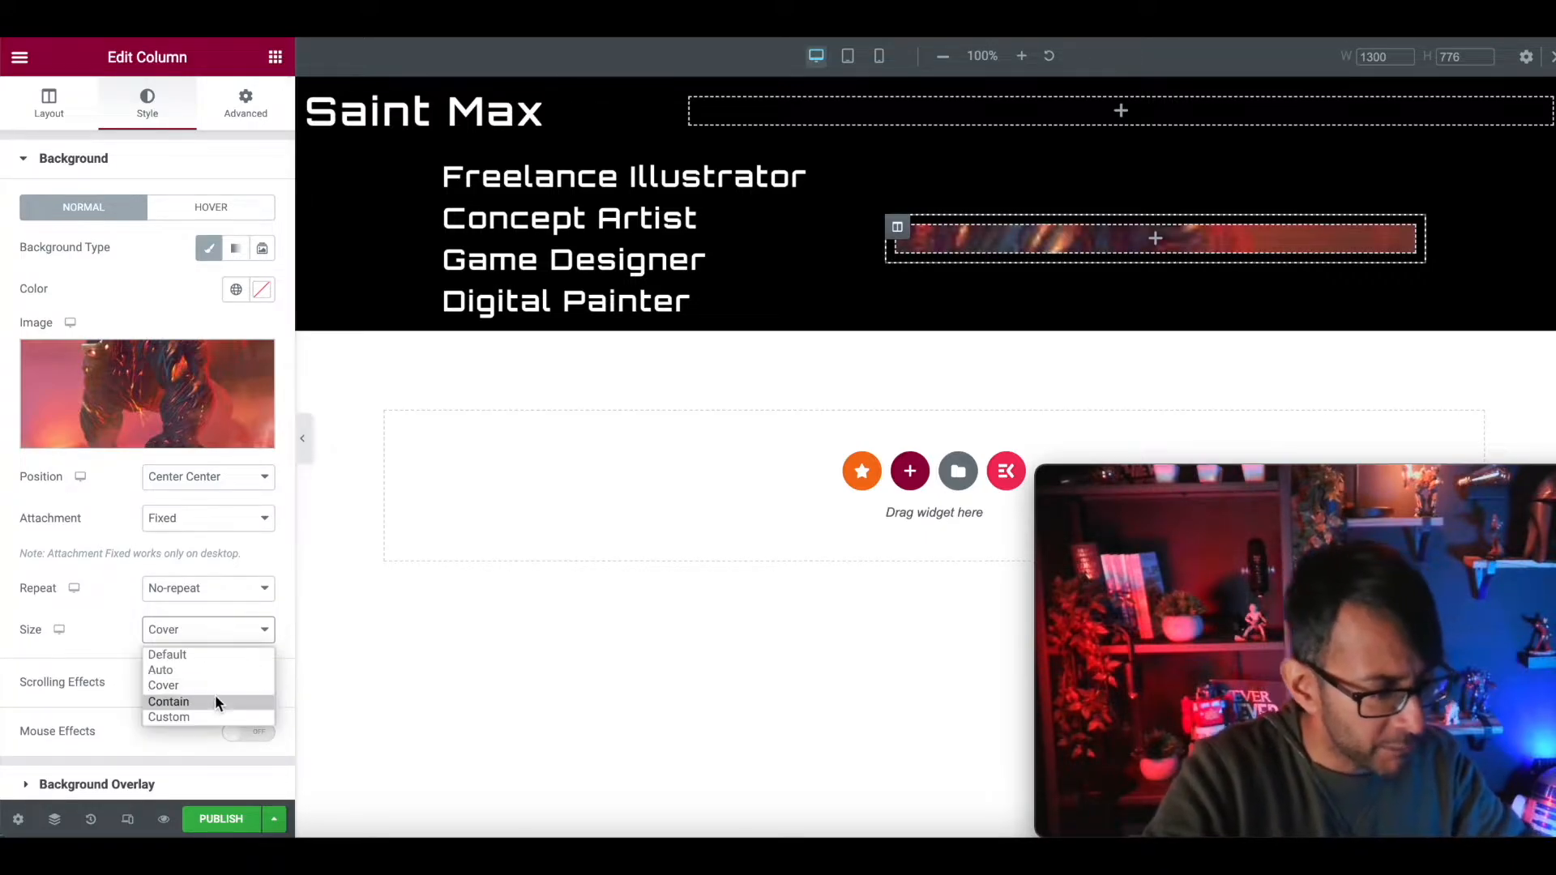
left_click(215, 697)
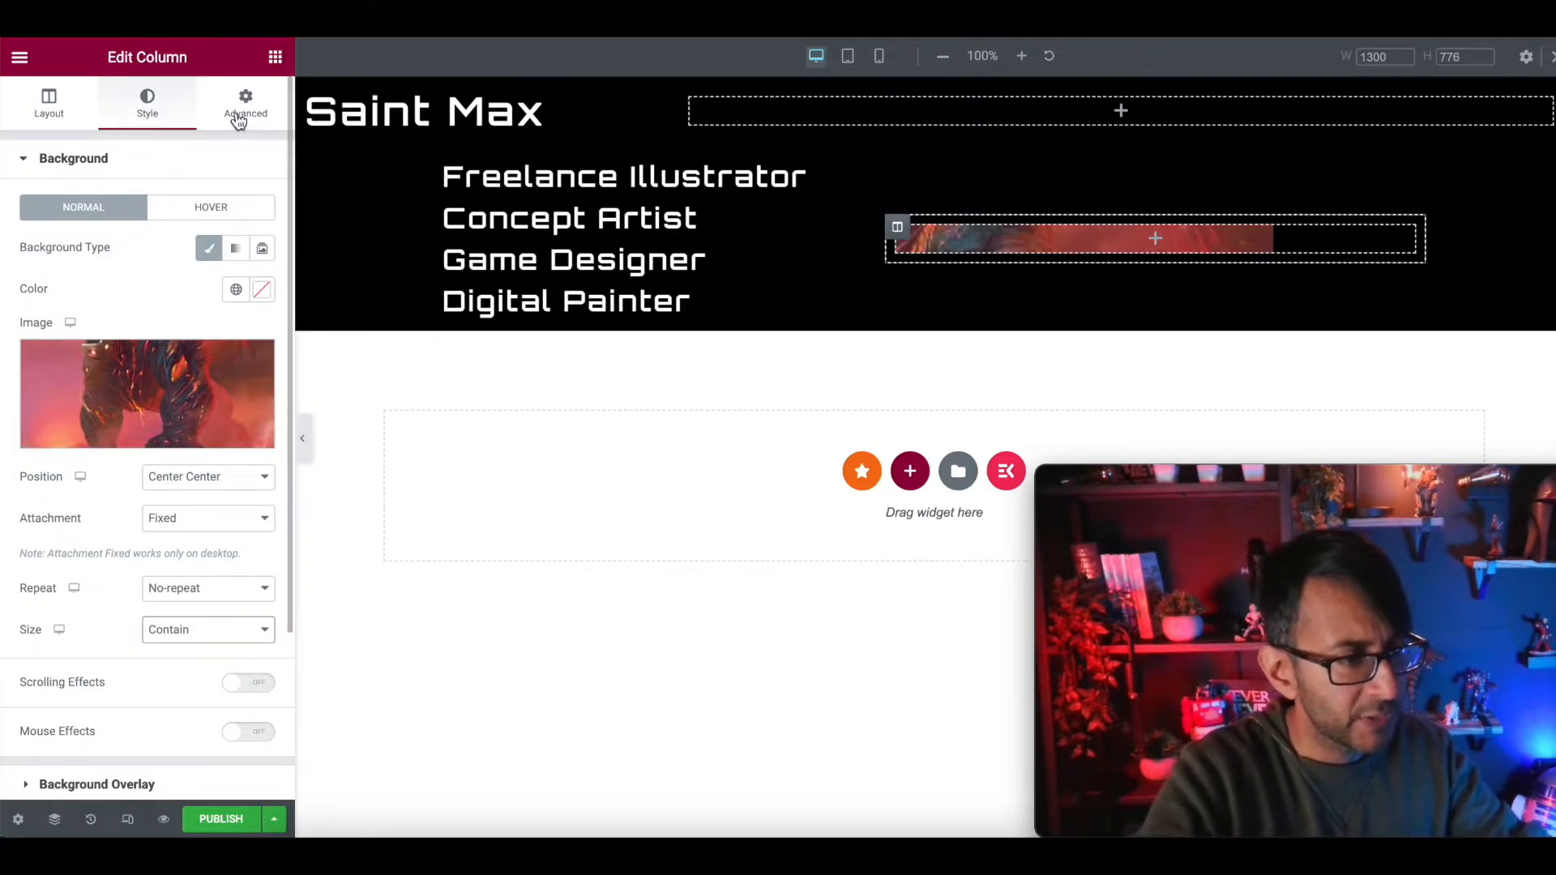
Add a Spacer widget to the artwork column and set its space to 600 px
left_click(275, 58)
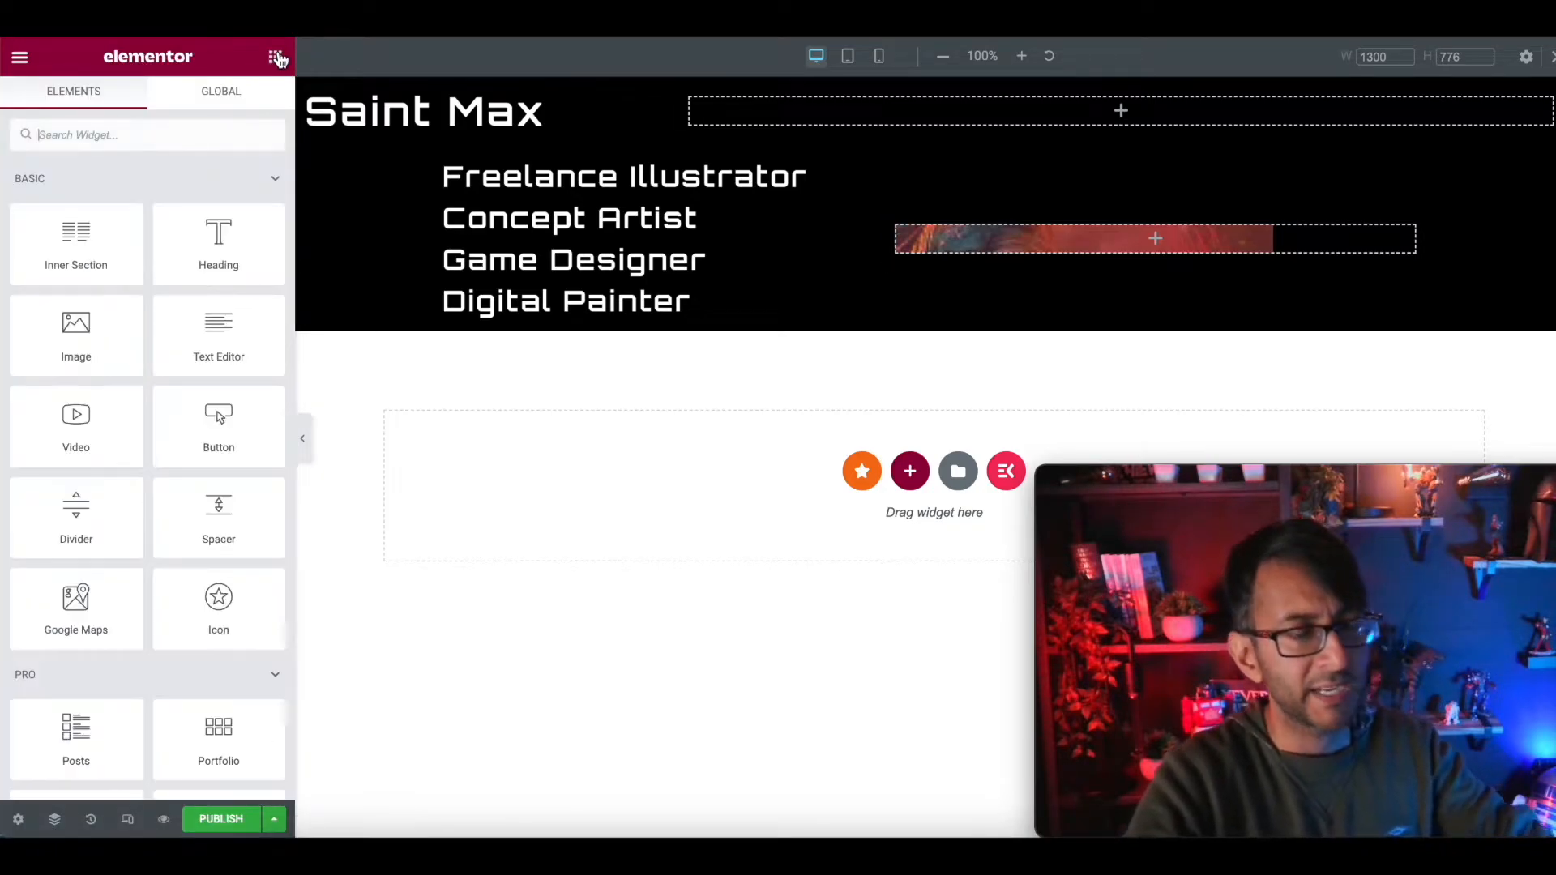
left_click_drag(227, 532, 1143, 254)
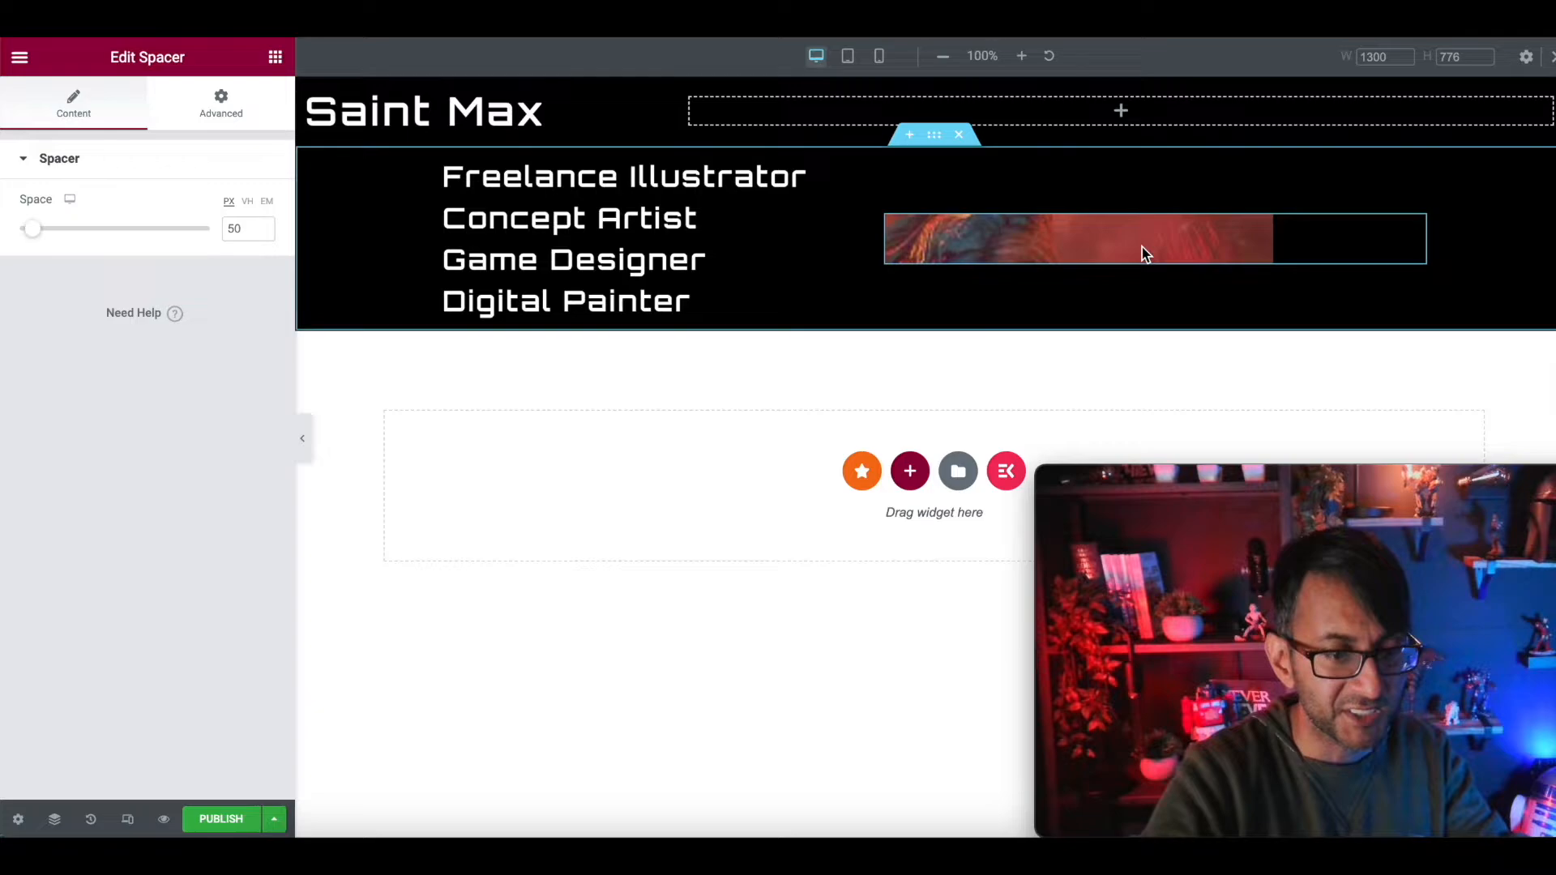
left_click_drag(36, 234, 215, 241)
double_click(235, 228)
type("600")
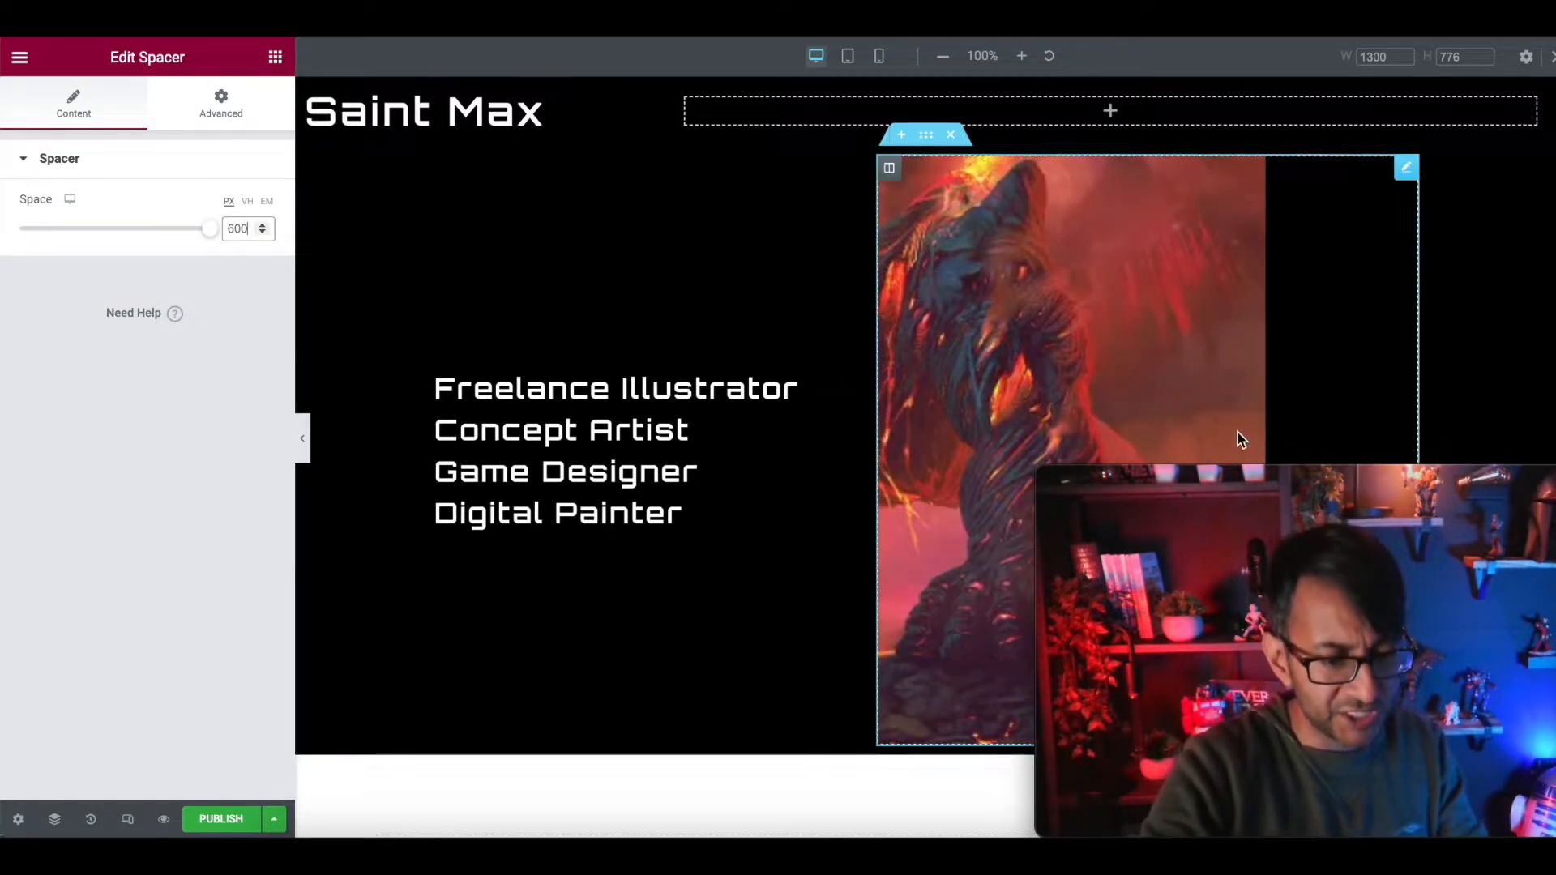
mouse_move(1078, 486)
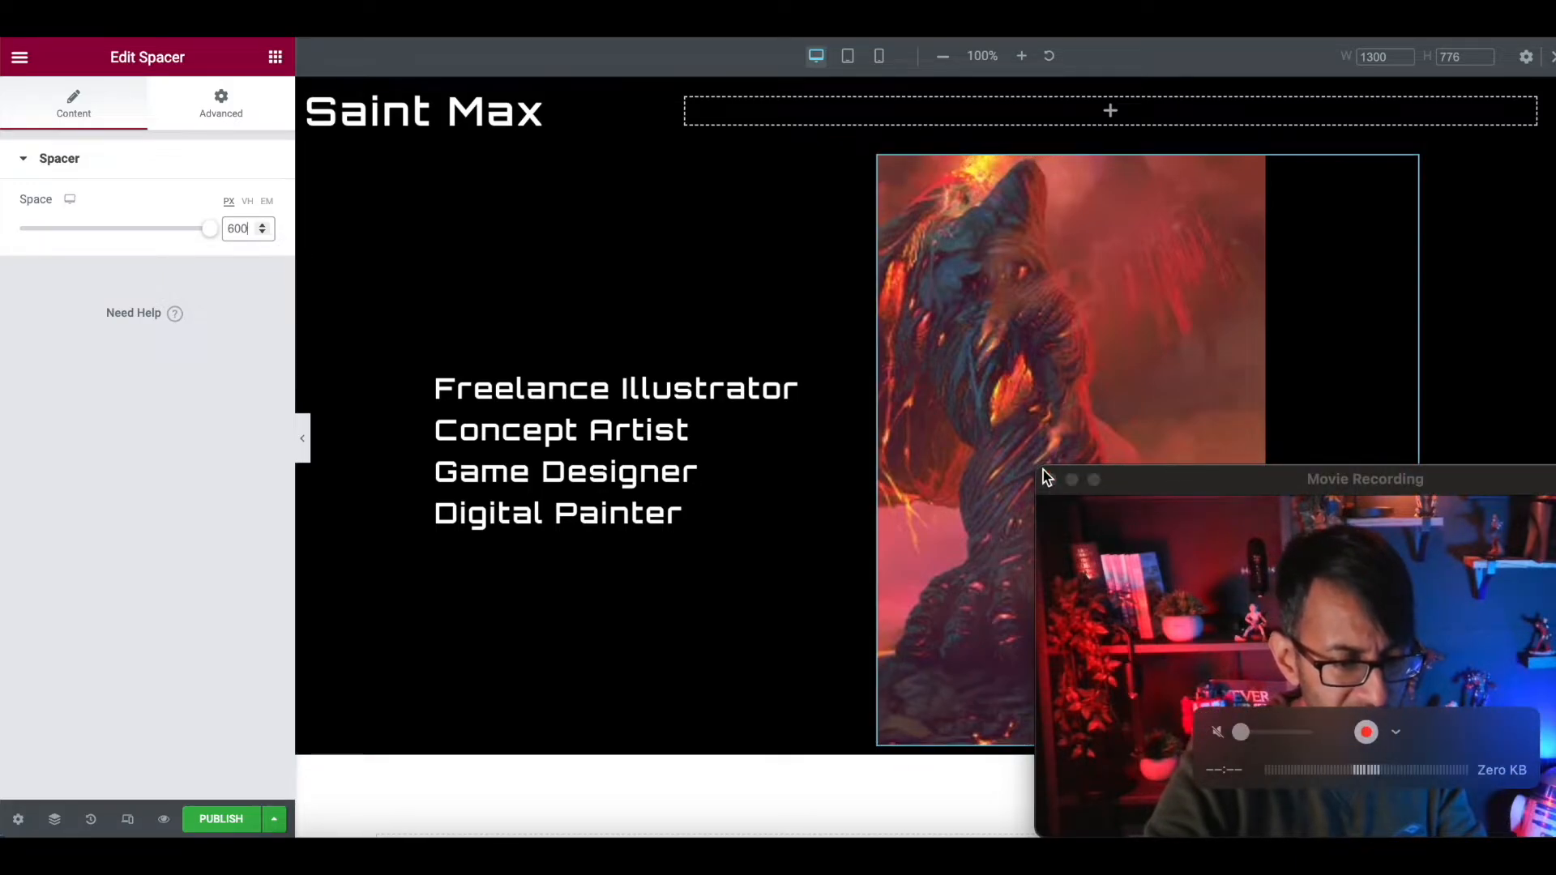
left_click(1149, 479)
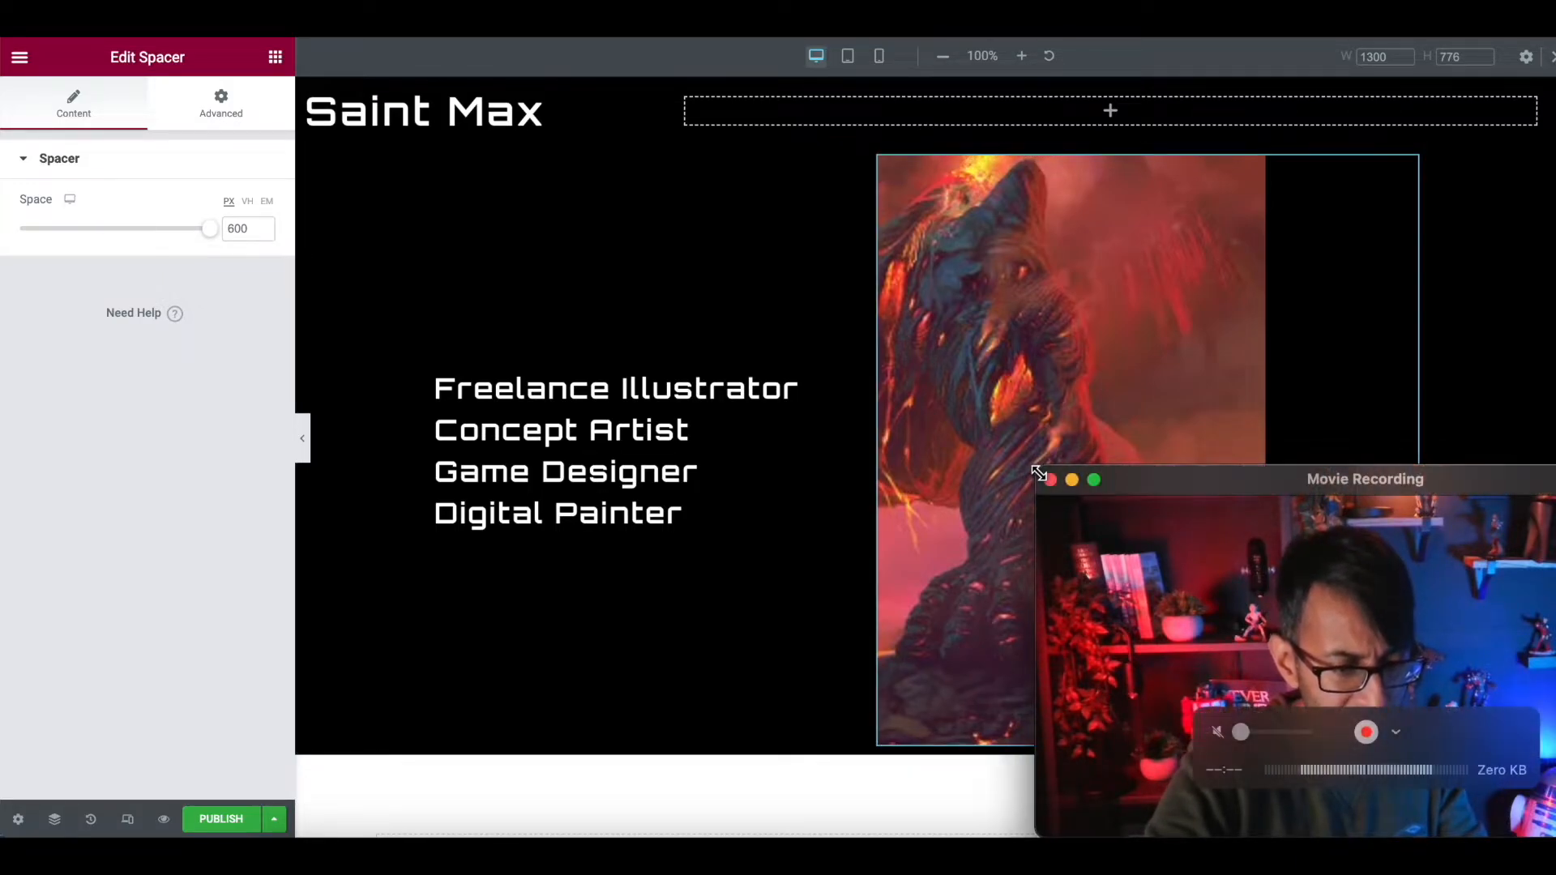
left_click_drag(1039, 473, 1233, 576)
left_click_drag(1395, 587, 1406, 589)
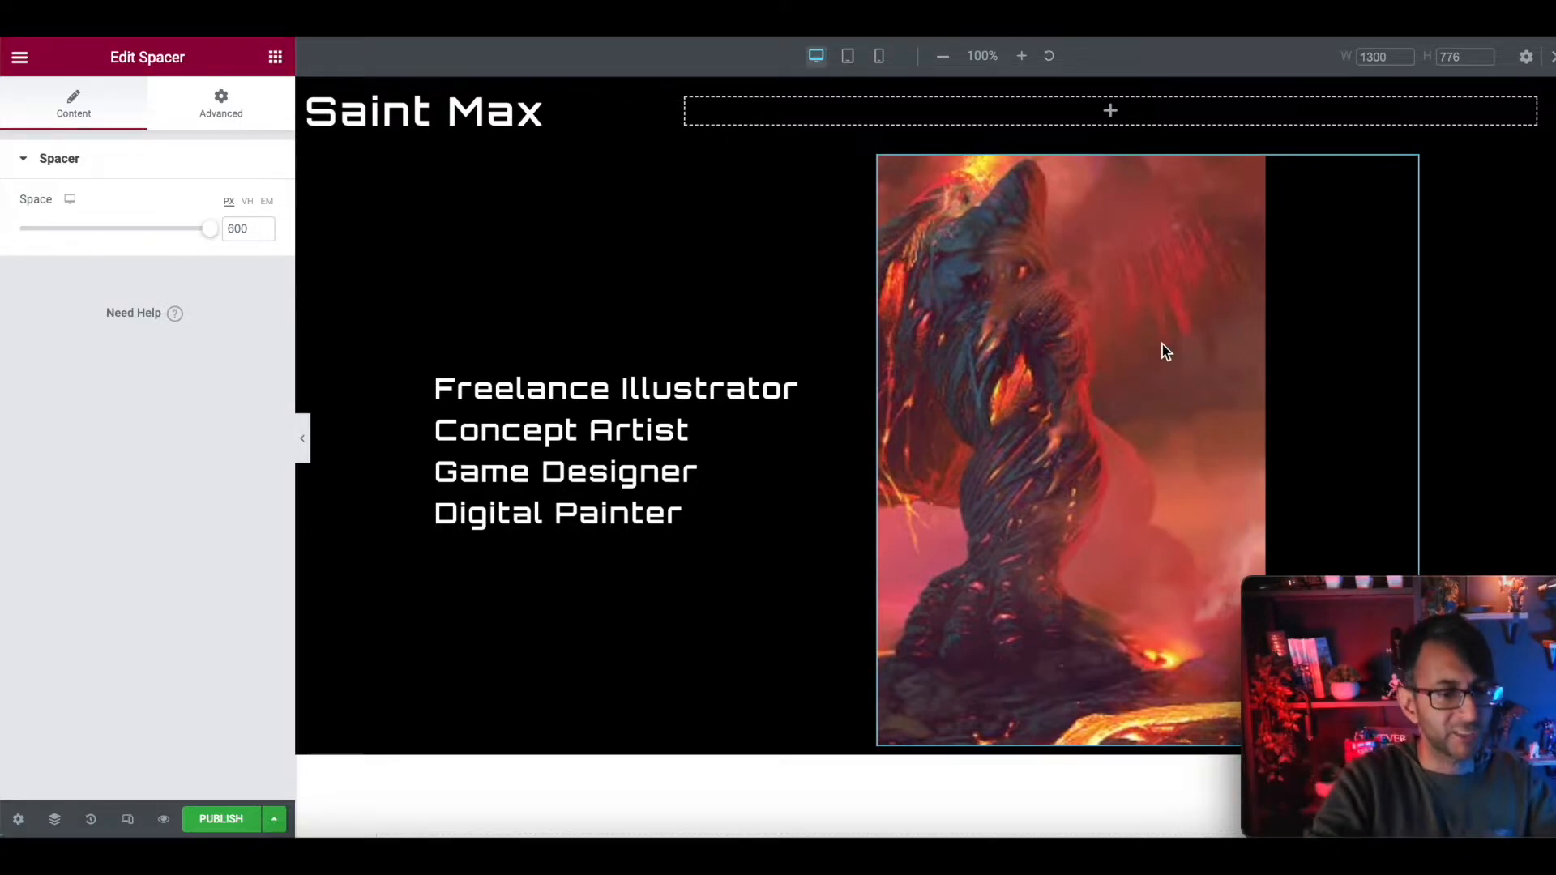
Compare the Cover size on the artwork column's background with Contain, leaving it on Contain
left_click(889, 169)
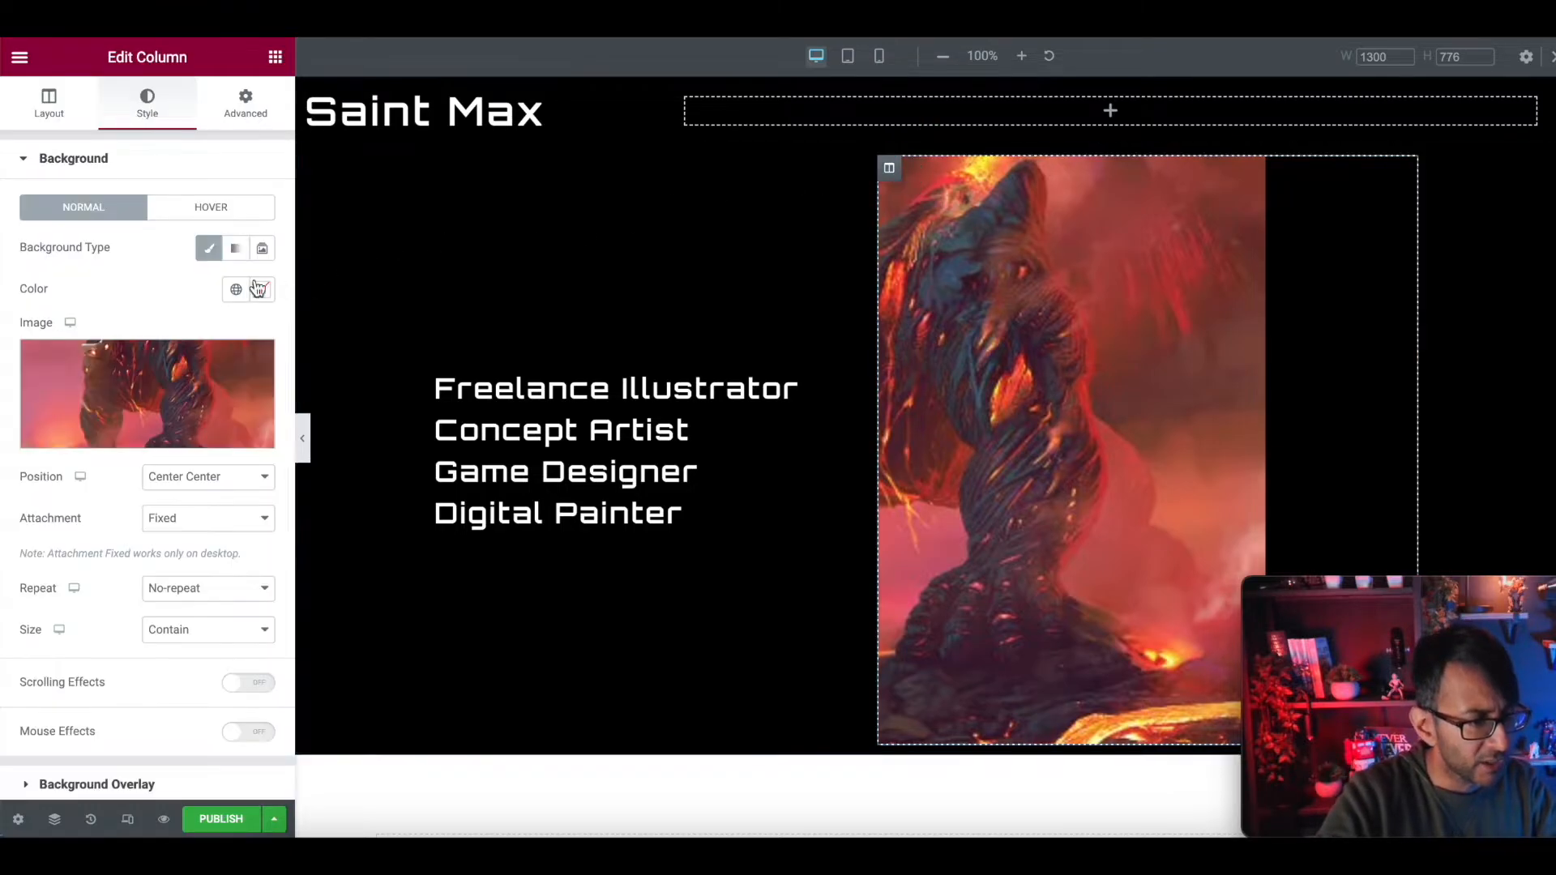
left_click(215, 633)
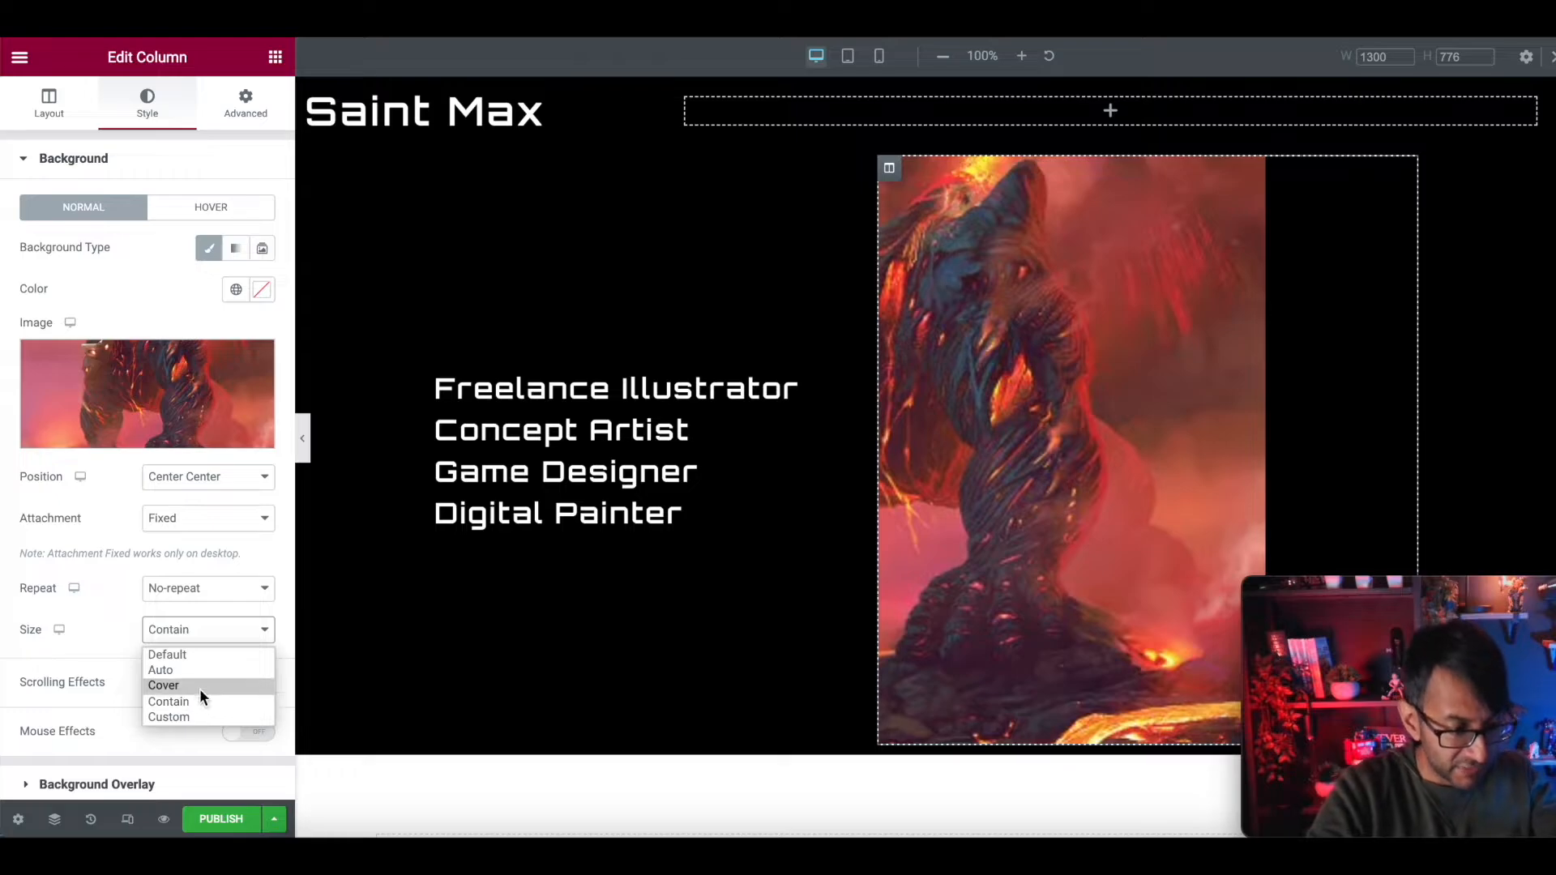
left_click(199, 685)
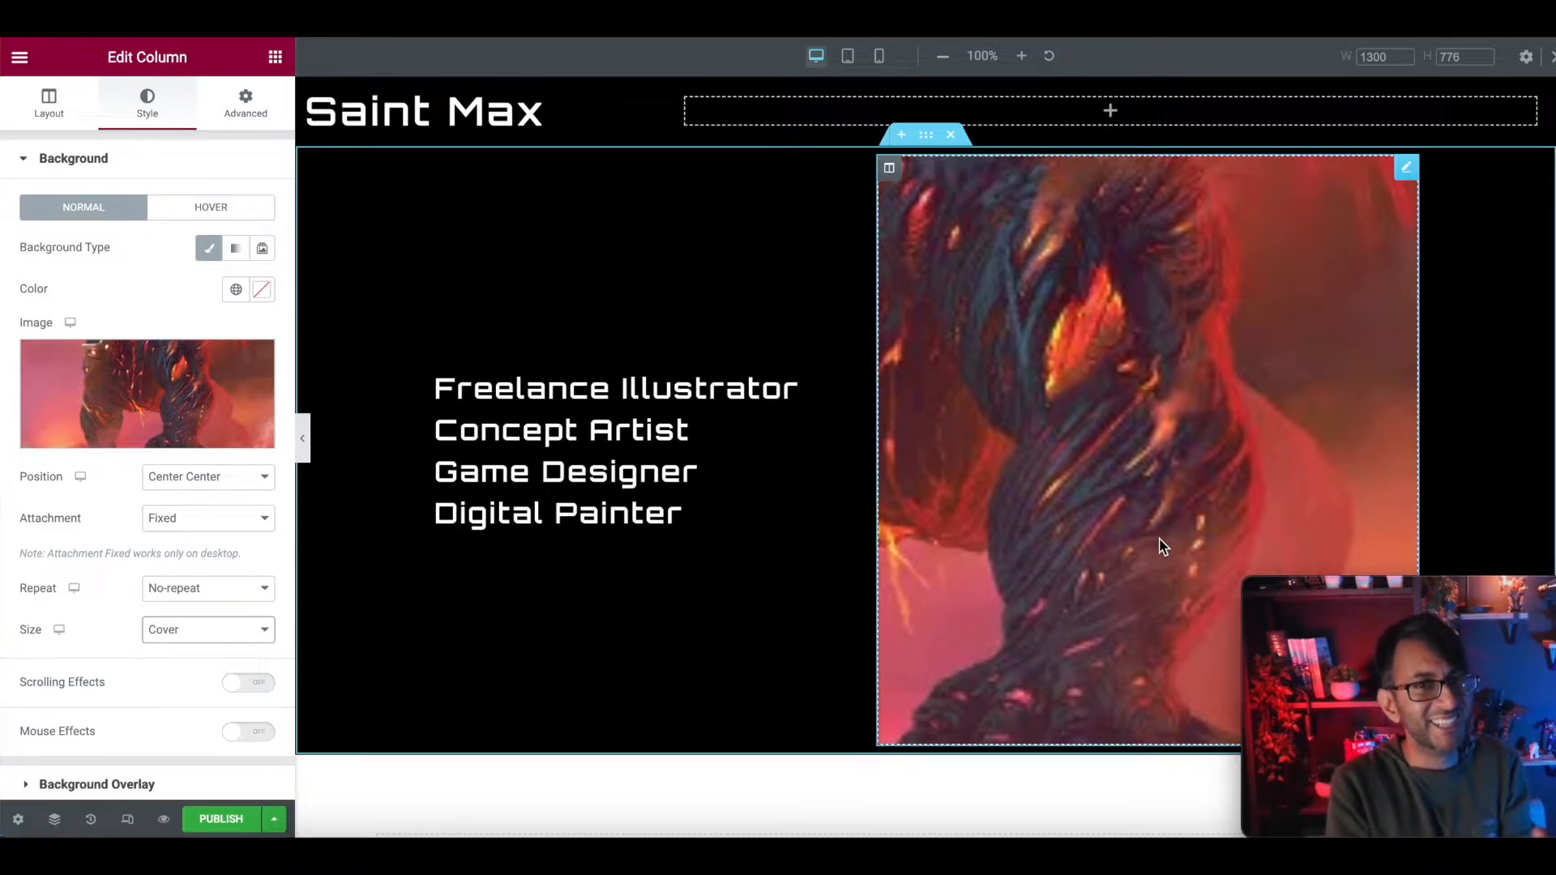
left_click(209, 630)
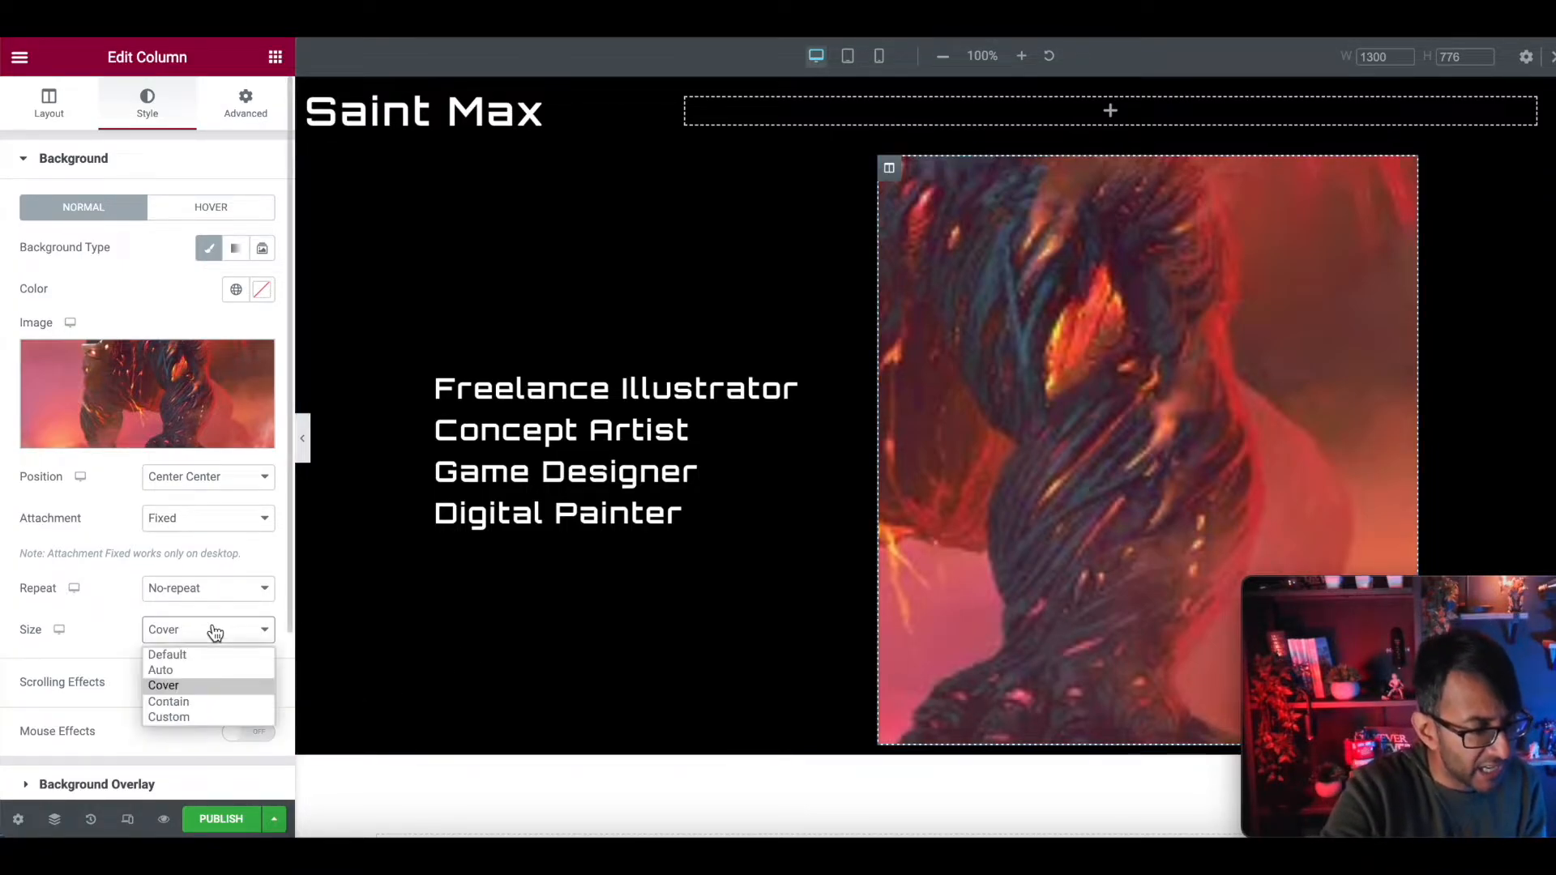
left_click(193, 702)
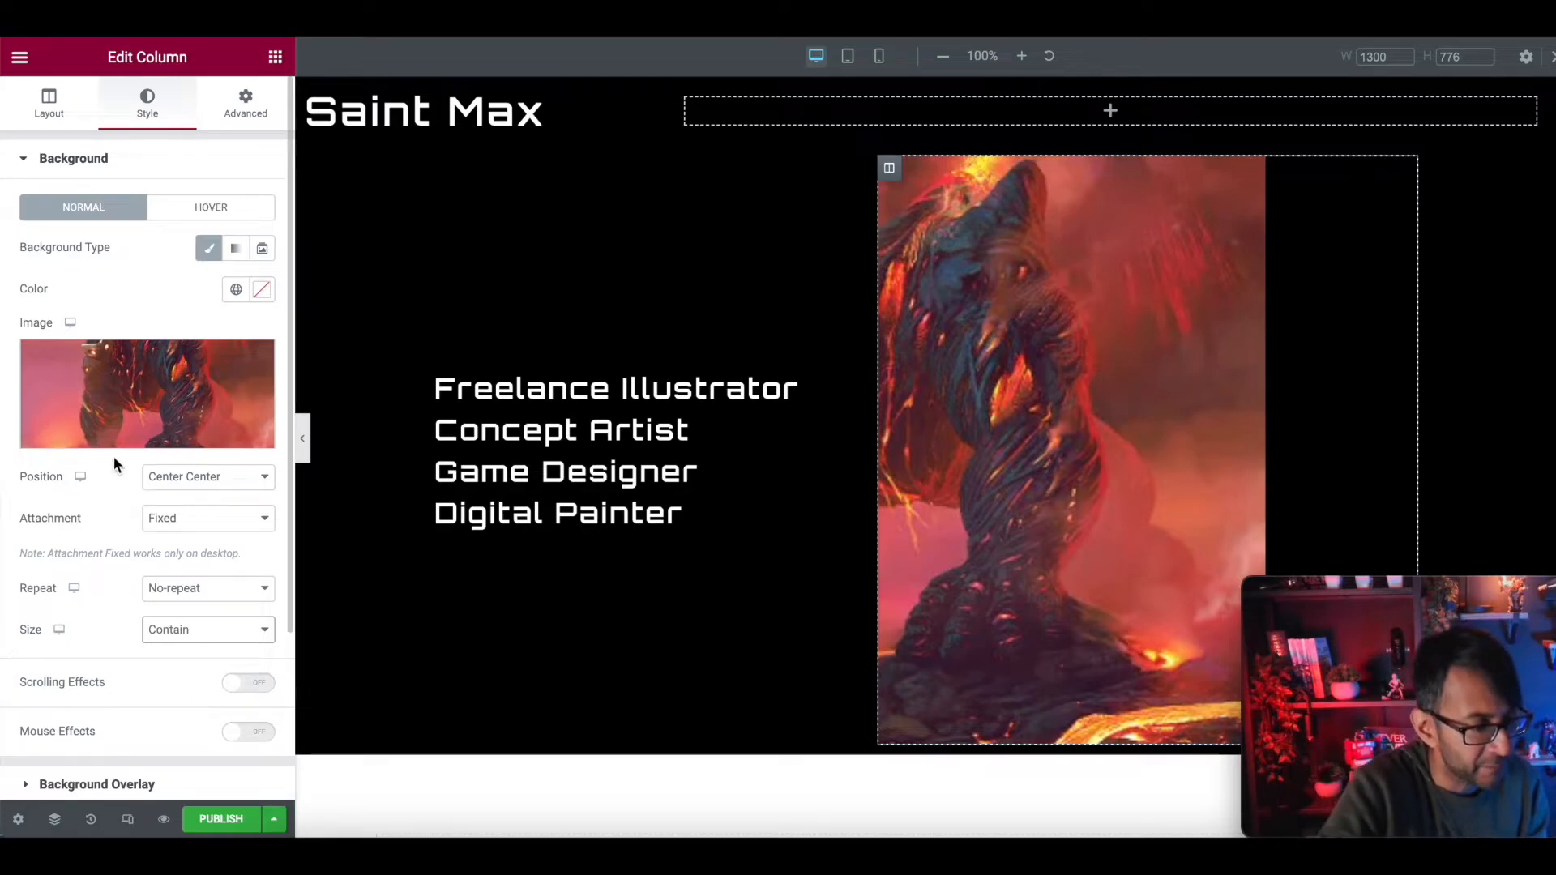
Try Center Right for the artwork background, switch its position to Custom with an X position of about 645 px, and preview the page full width
left_click(209, 482)
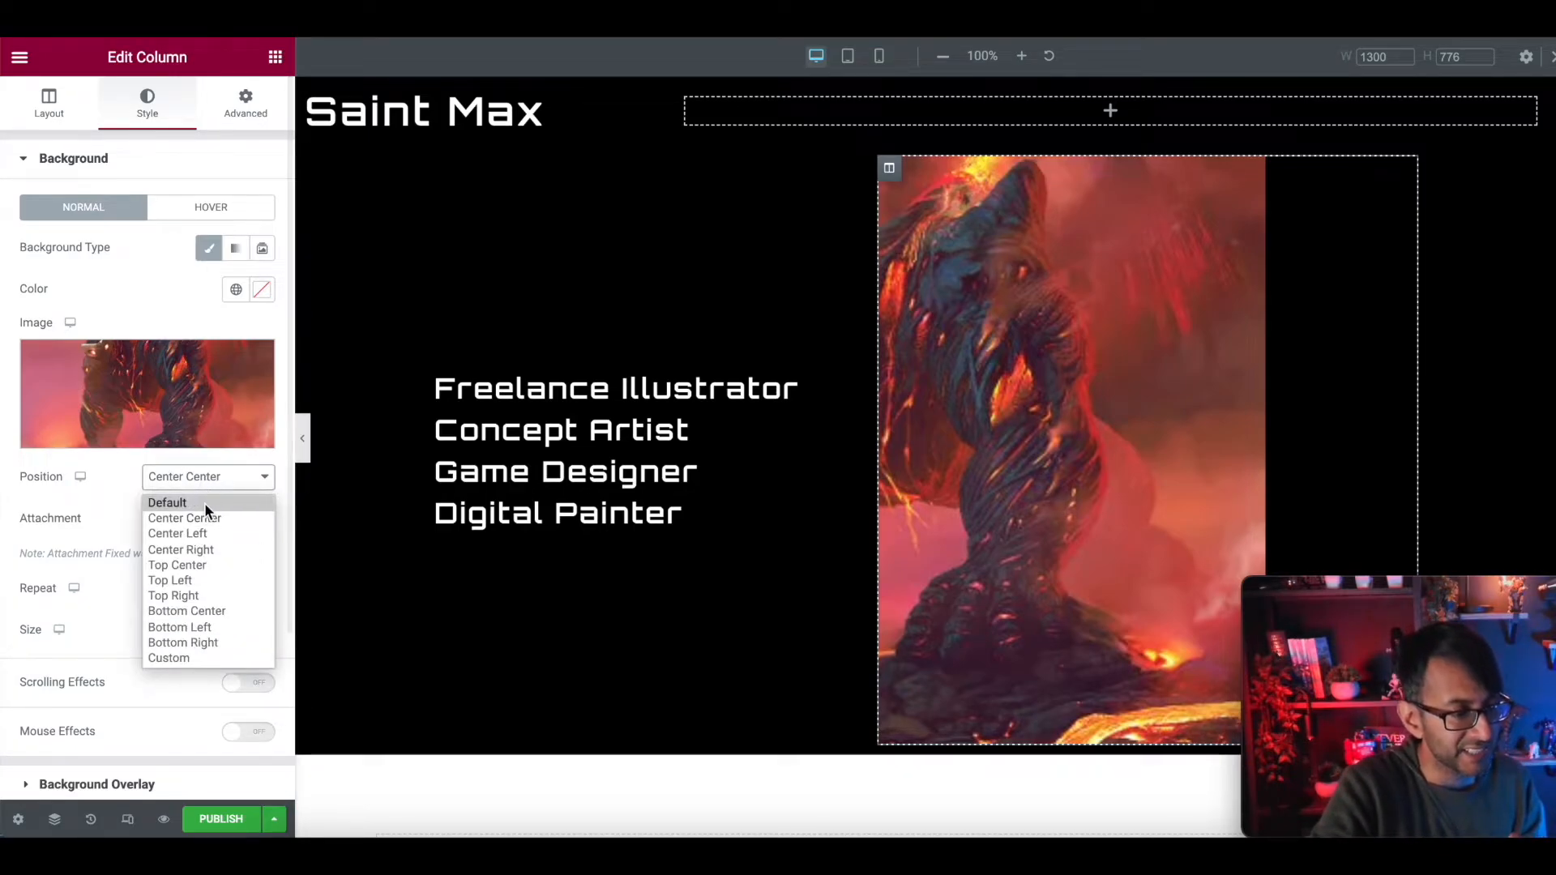
left_click(209, 547)
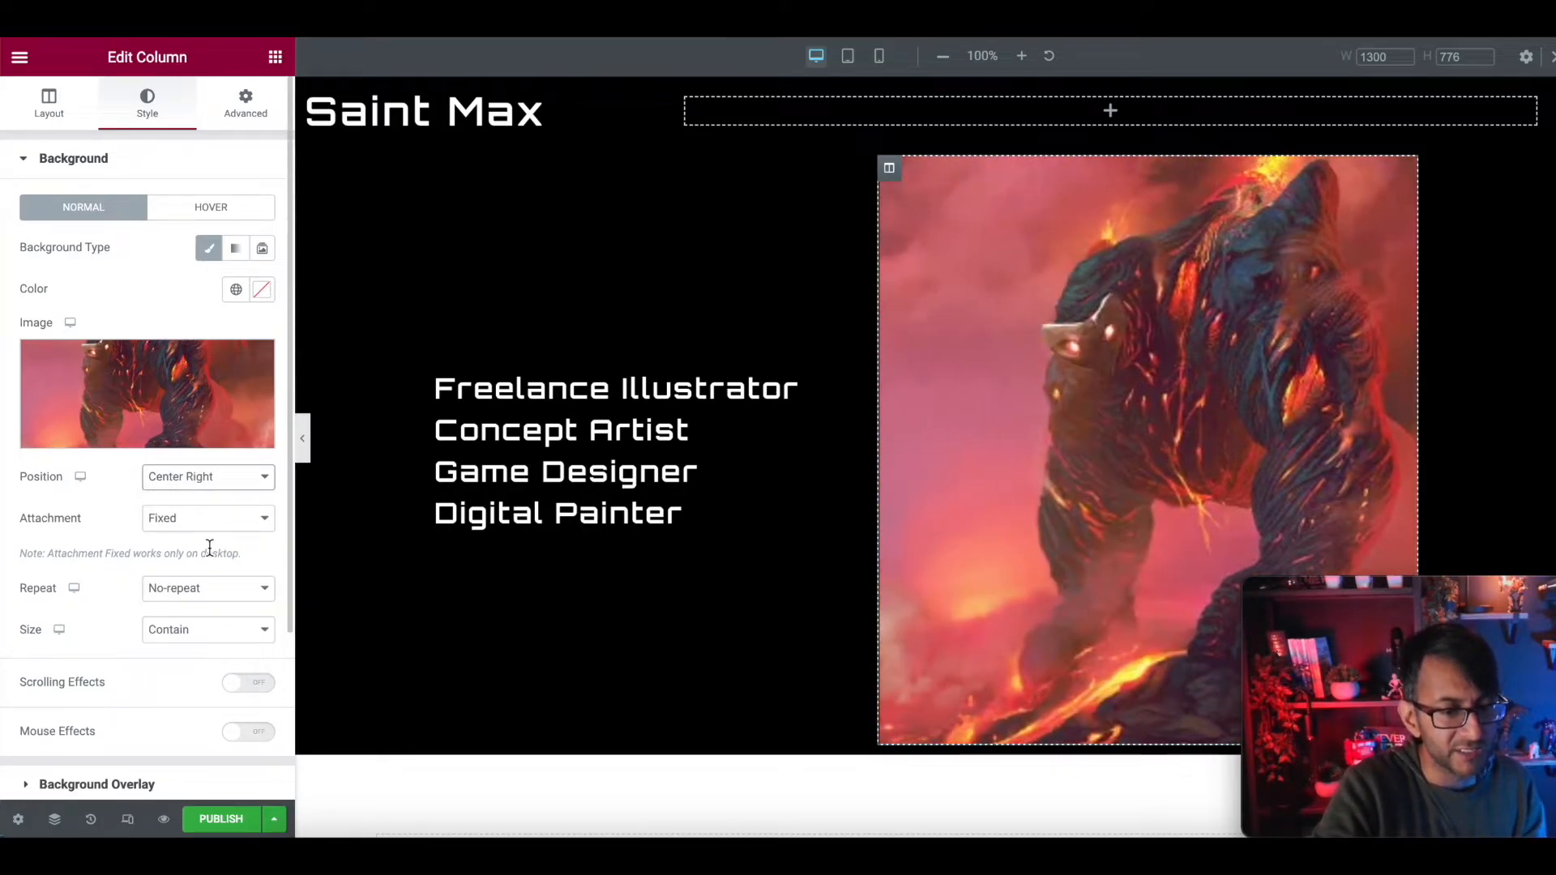
left_click(209, 480)
left_click(207, 658)
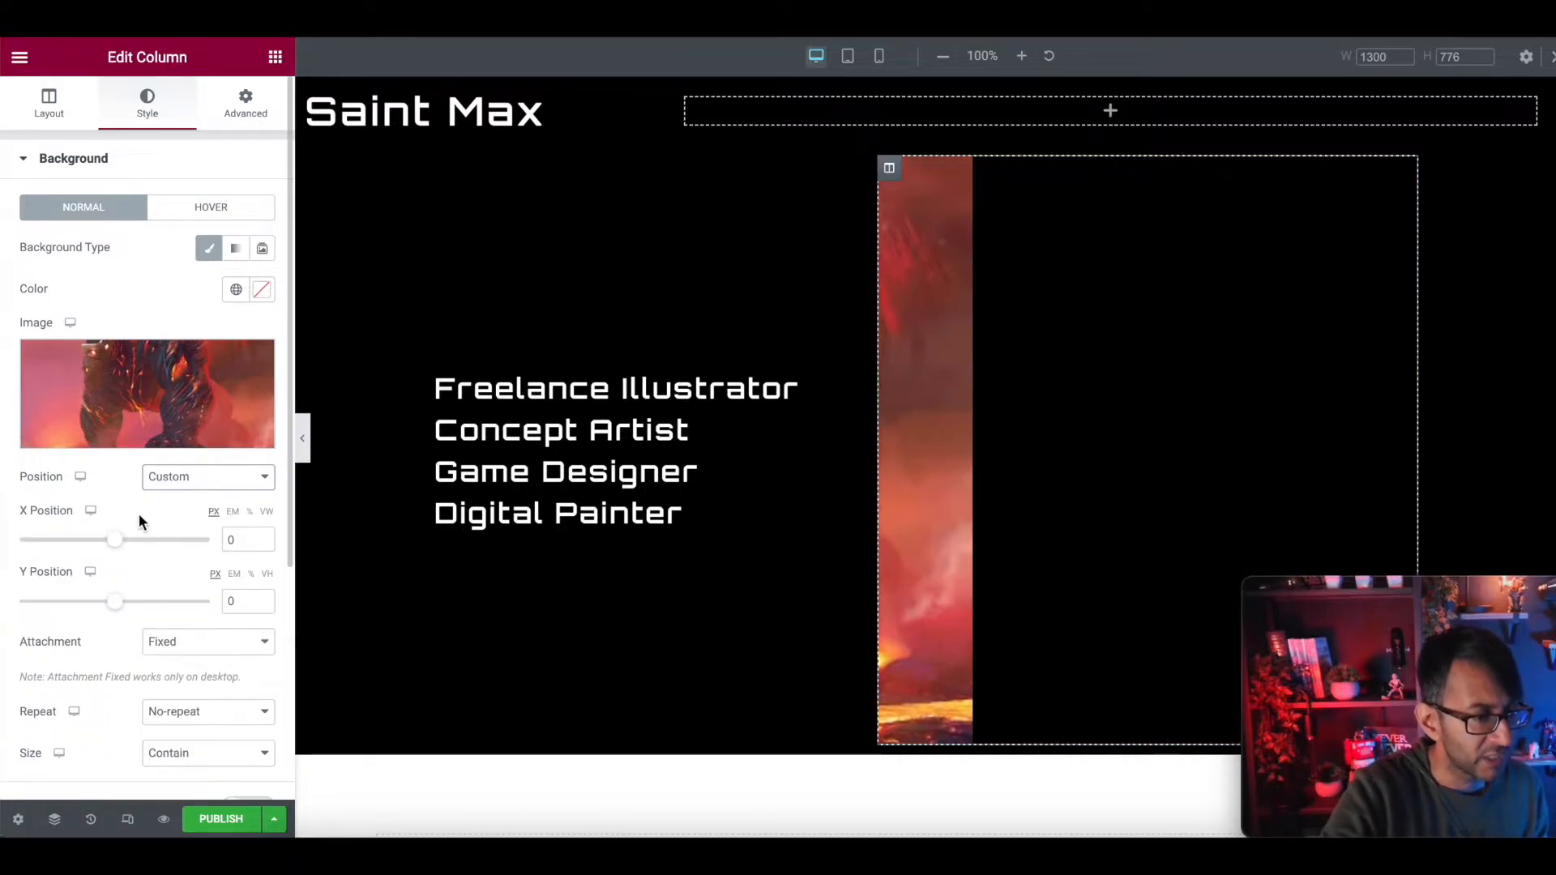
left_click_drag(112, 539, 193, 545)
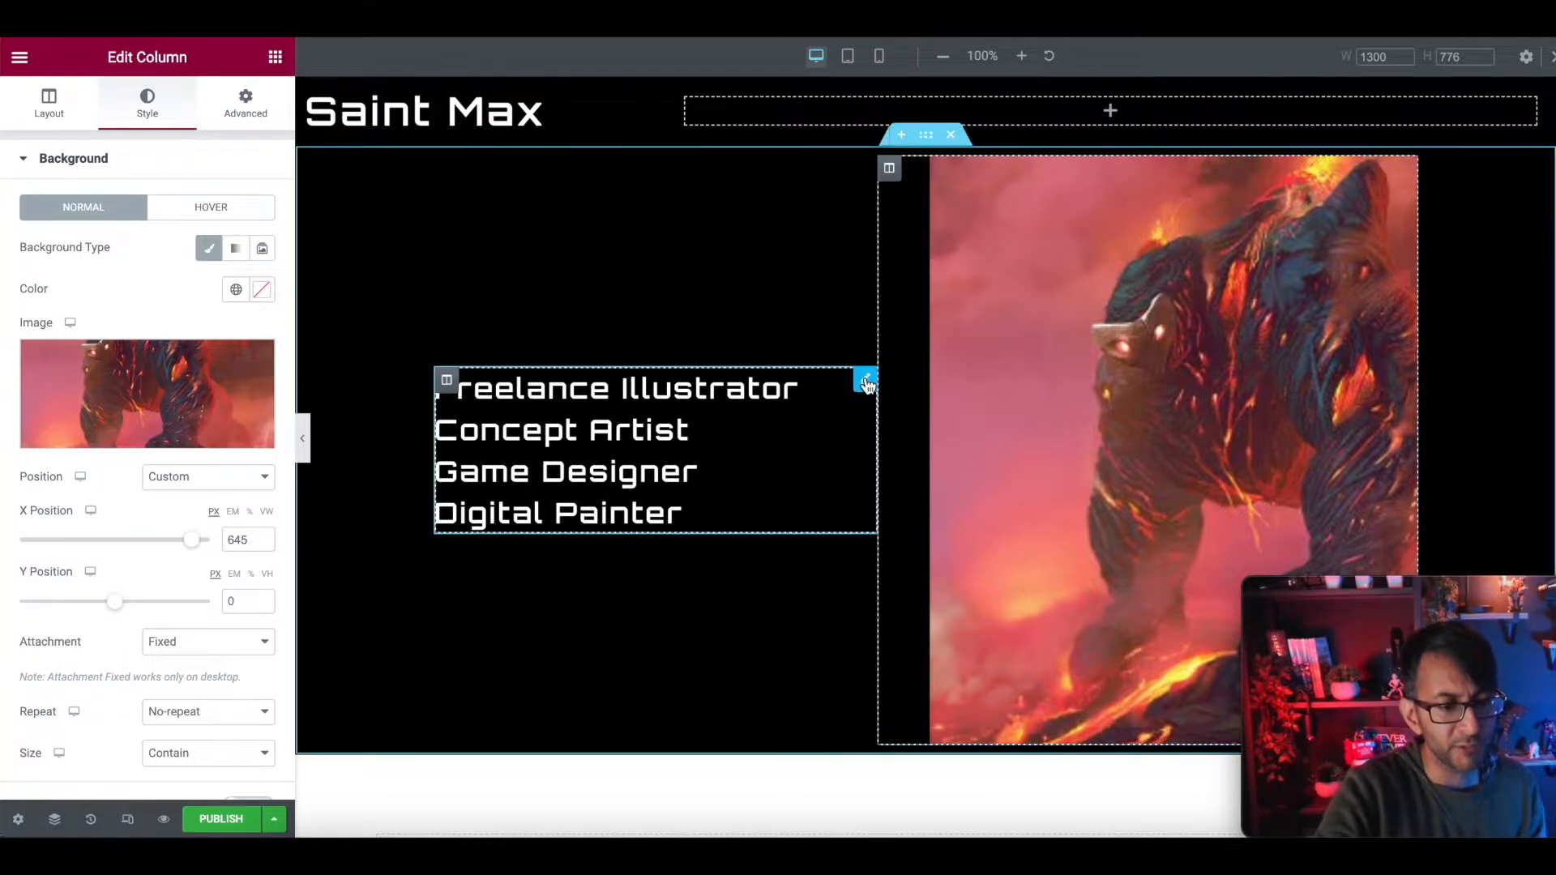
left_click(302, 438)
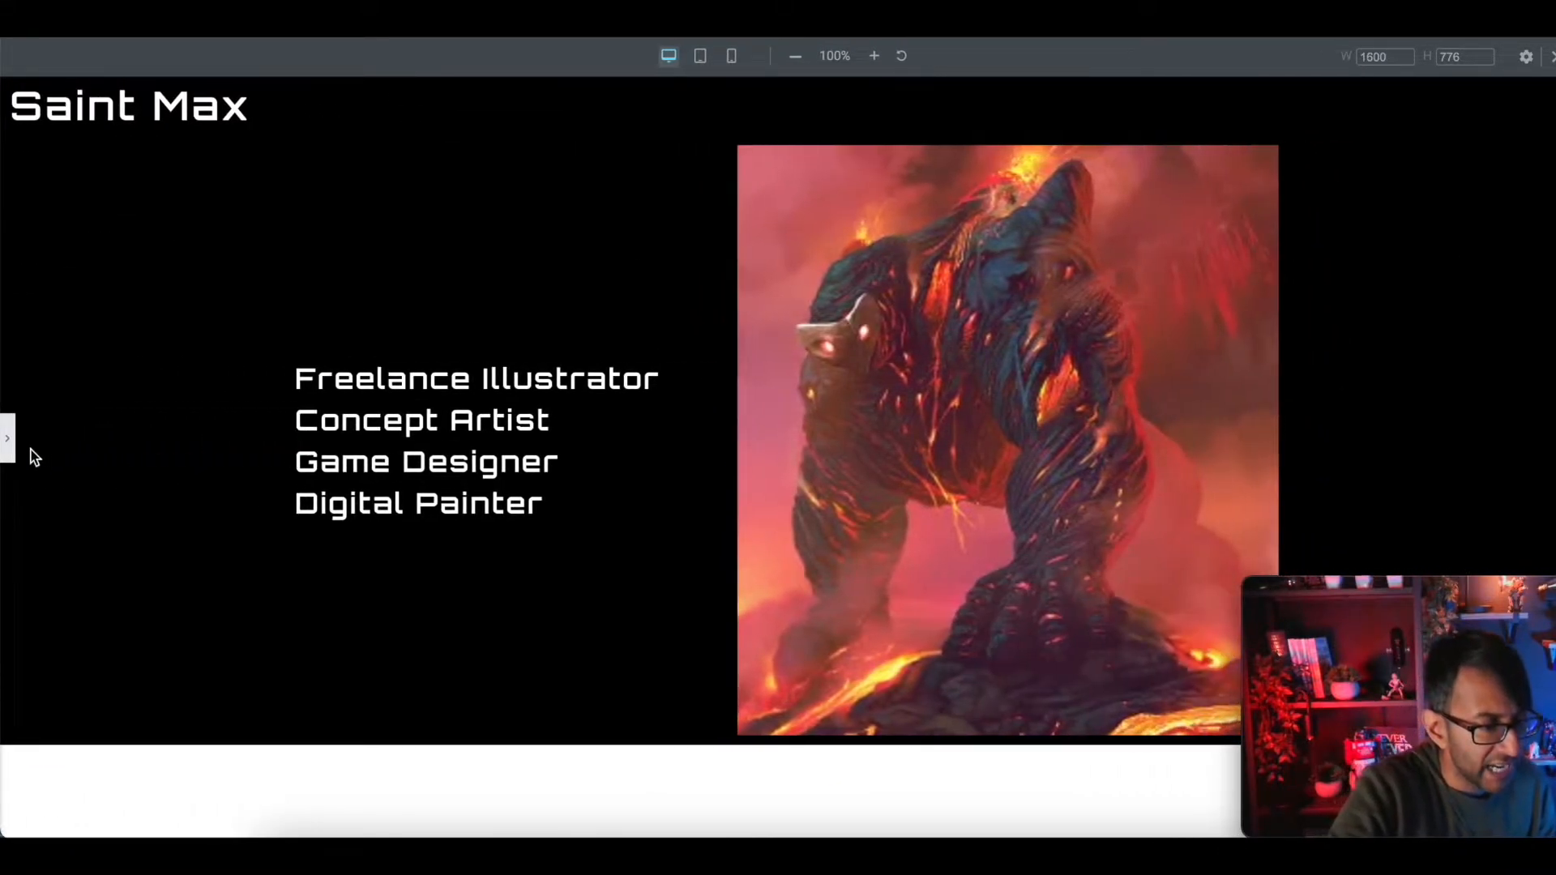
Set the artwork background's custom X position to 700 px and preview the page at full width
left_click(6, 438)
left_click_drag(193, 541, 201, 543)
double_click(239, 540)
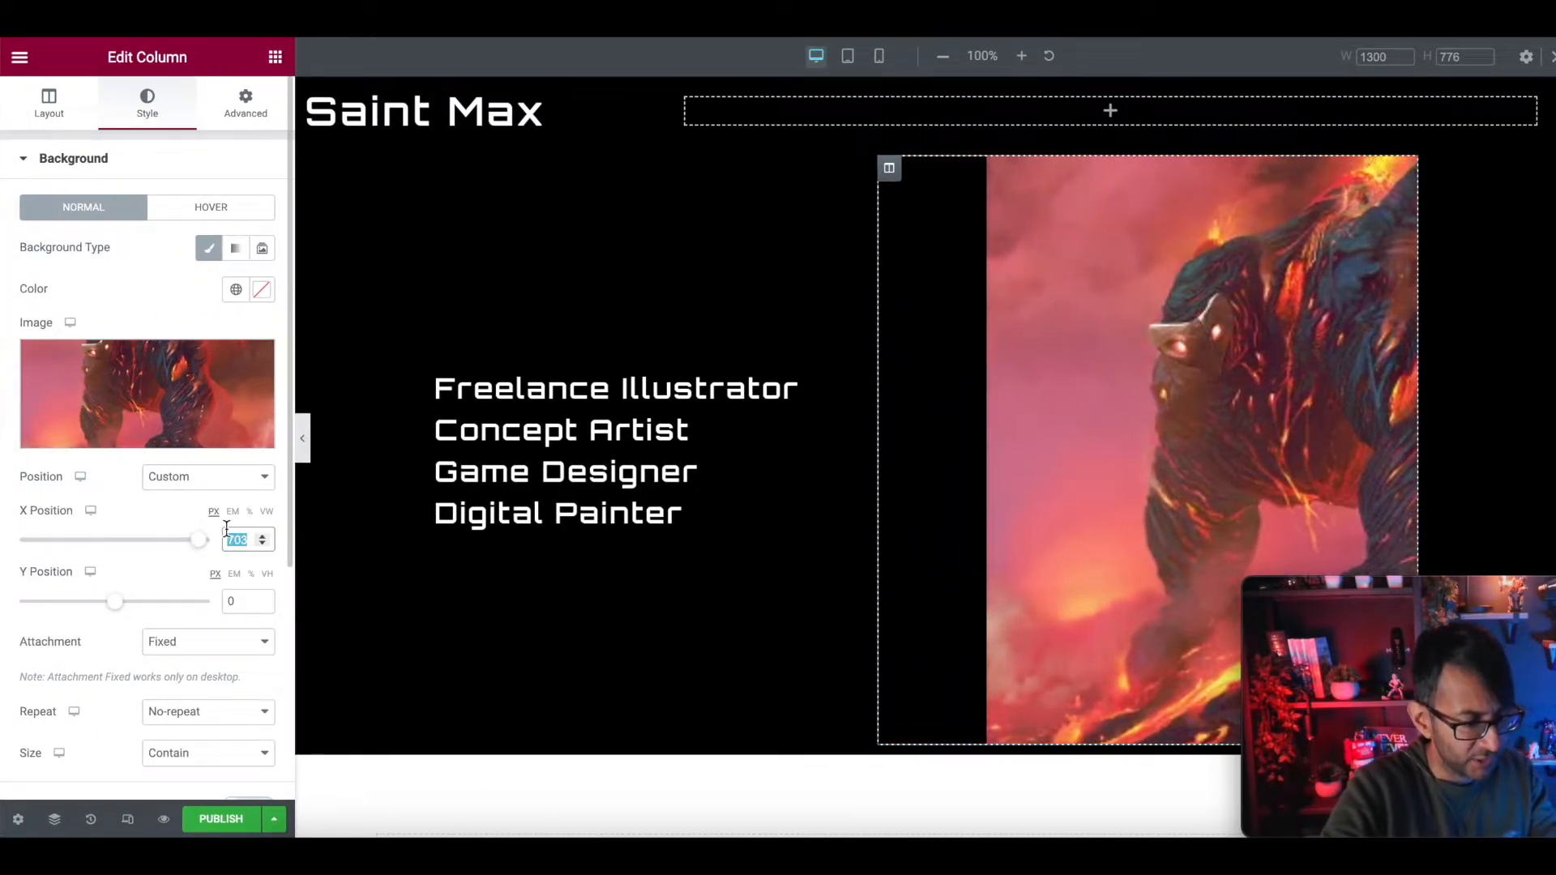
type("700")
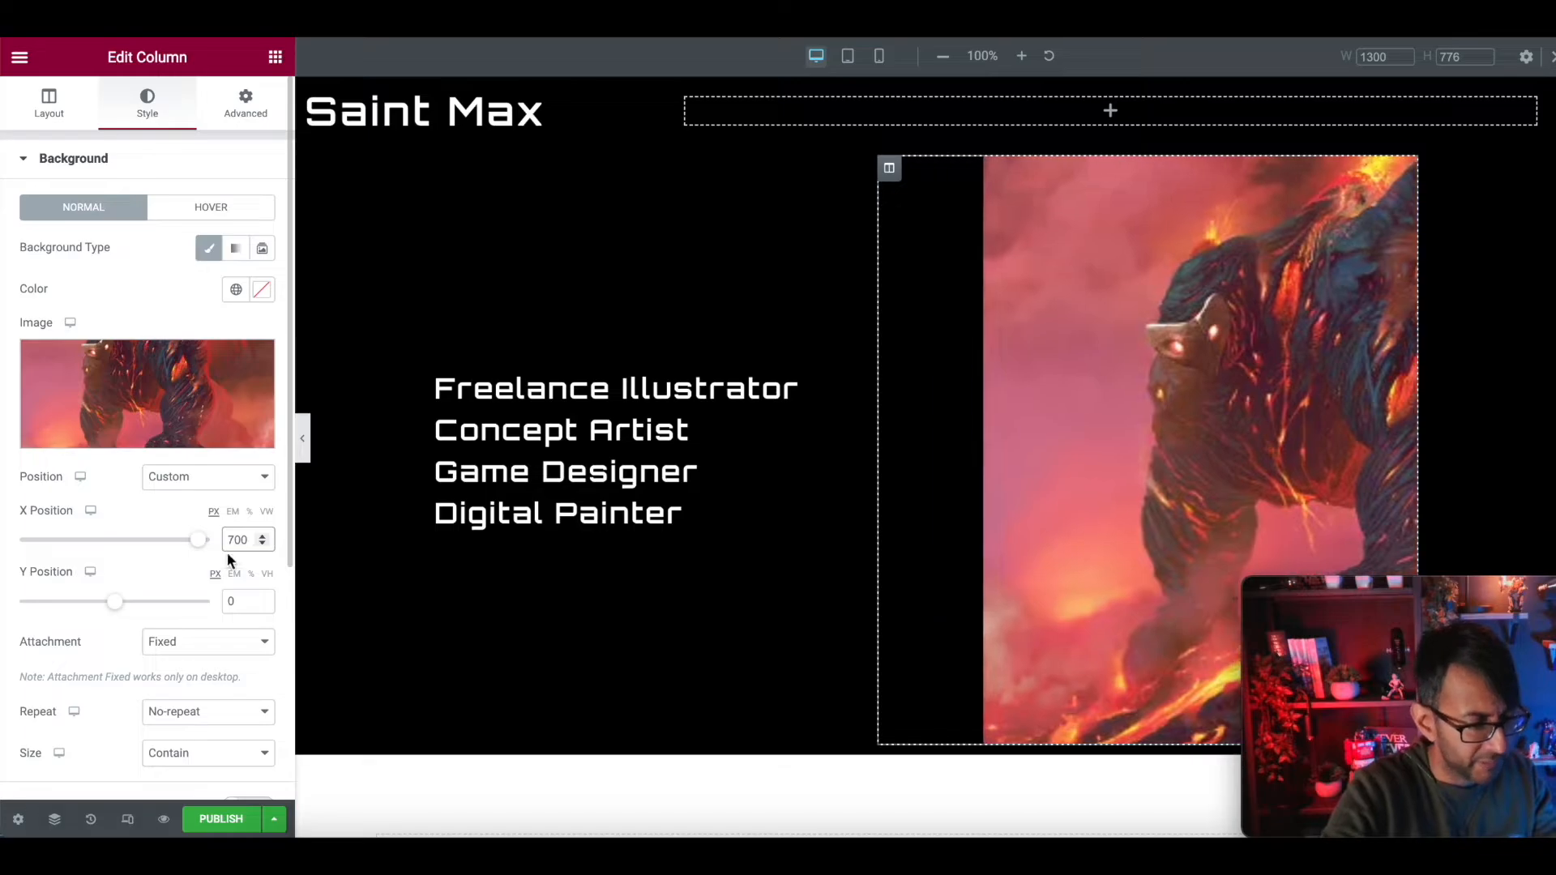
left_click(306, 445)
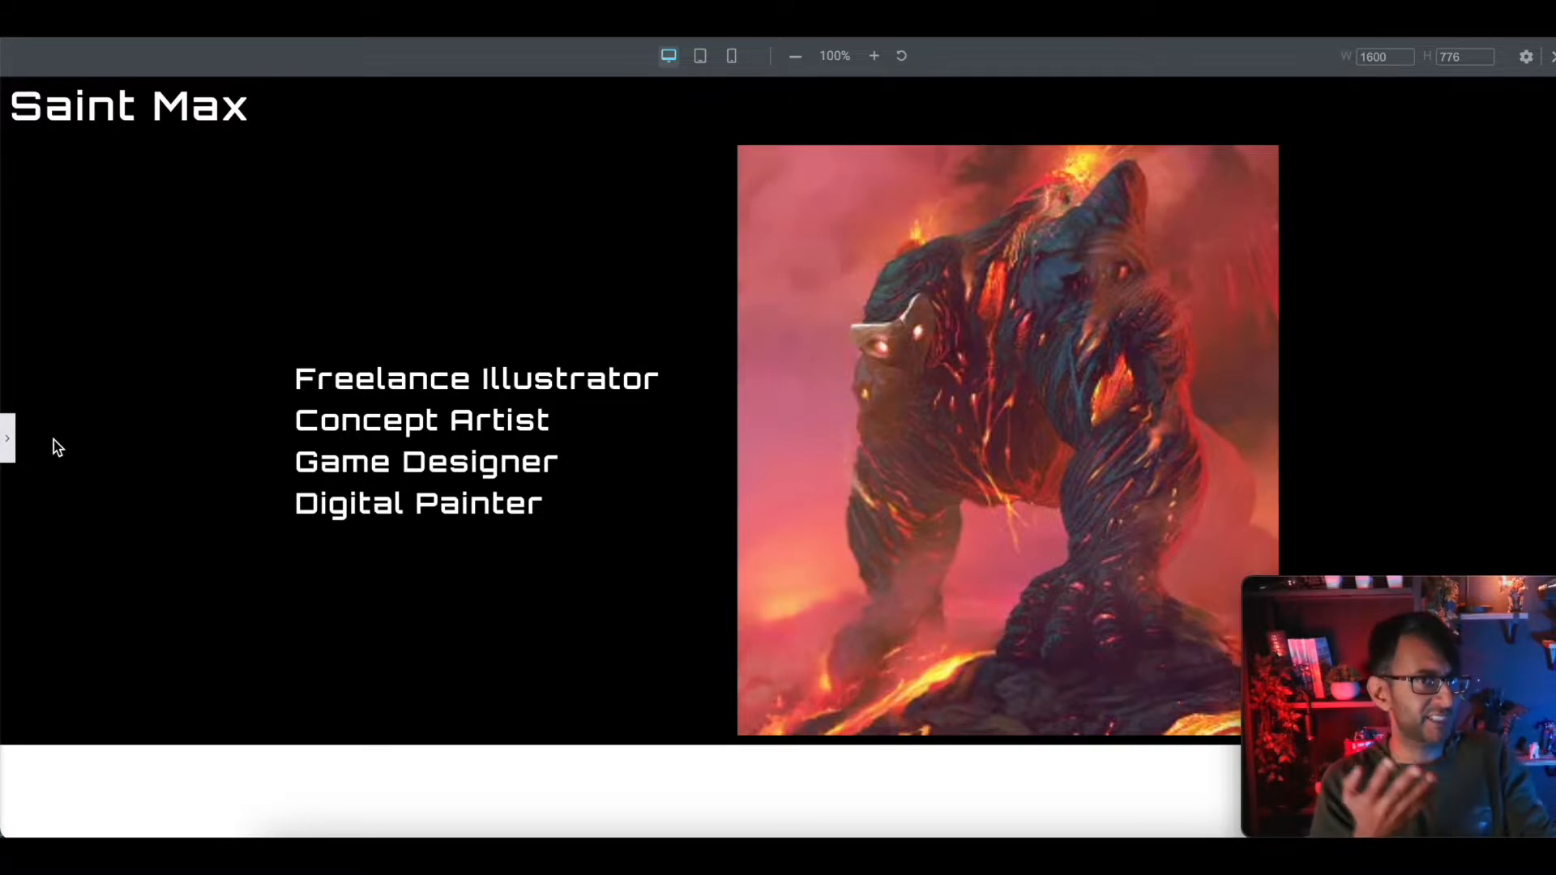
Set the column position of the section holding the job titles and artwork to Top
left_click(7, 438)
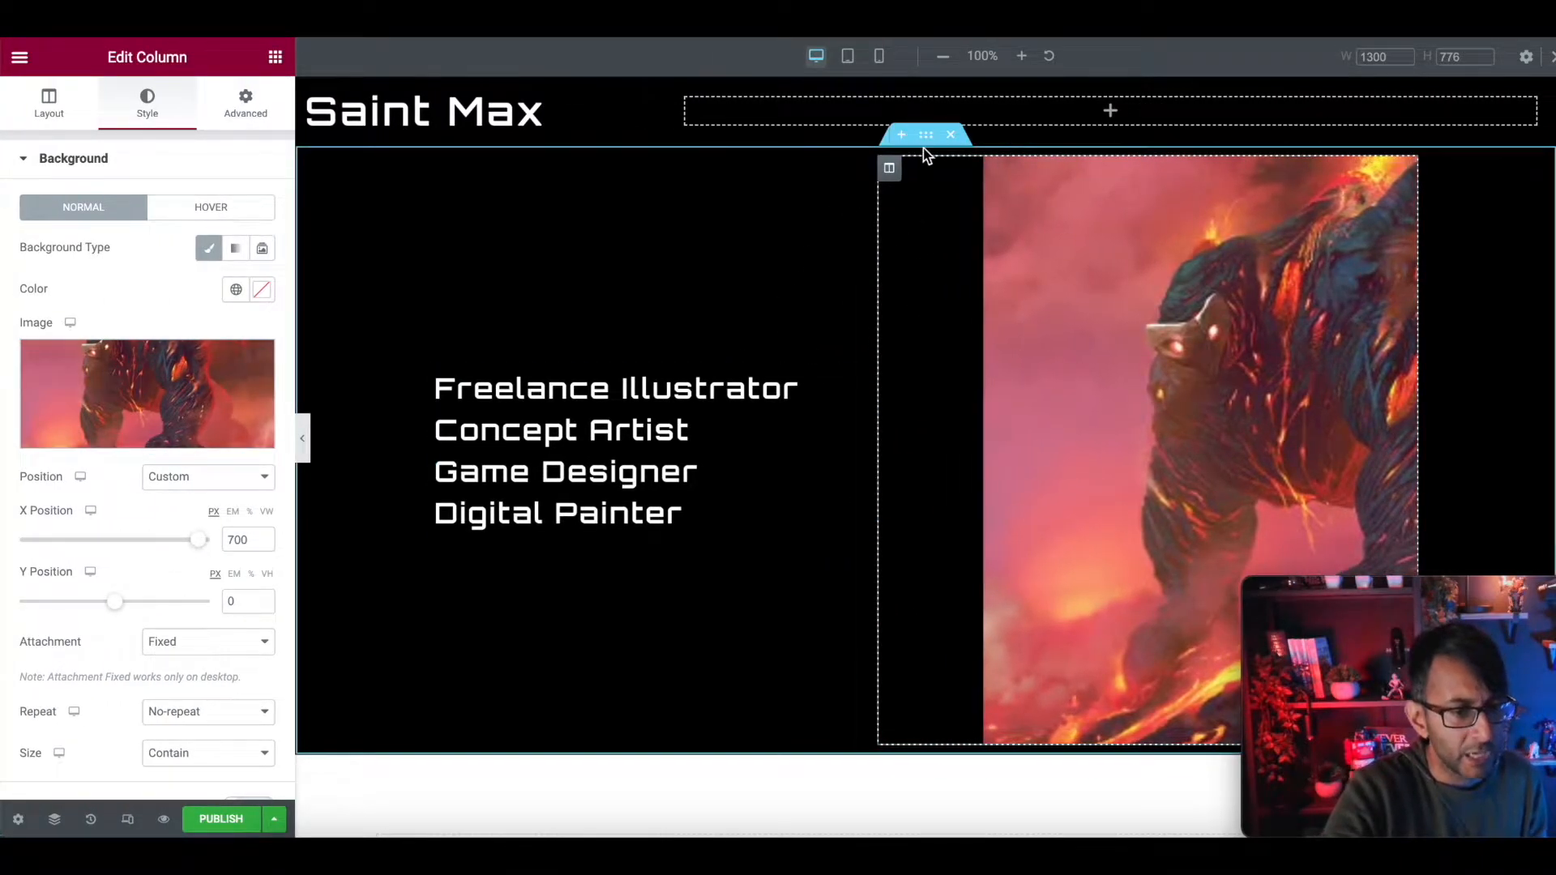
left_click(926, 138)
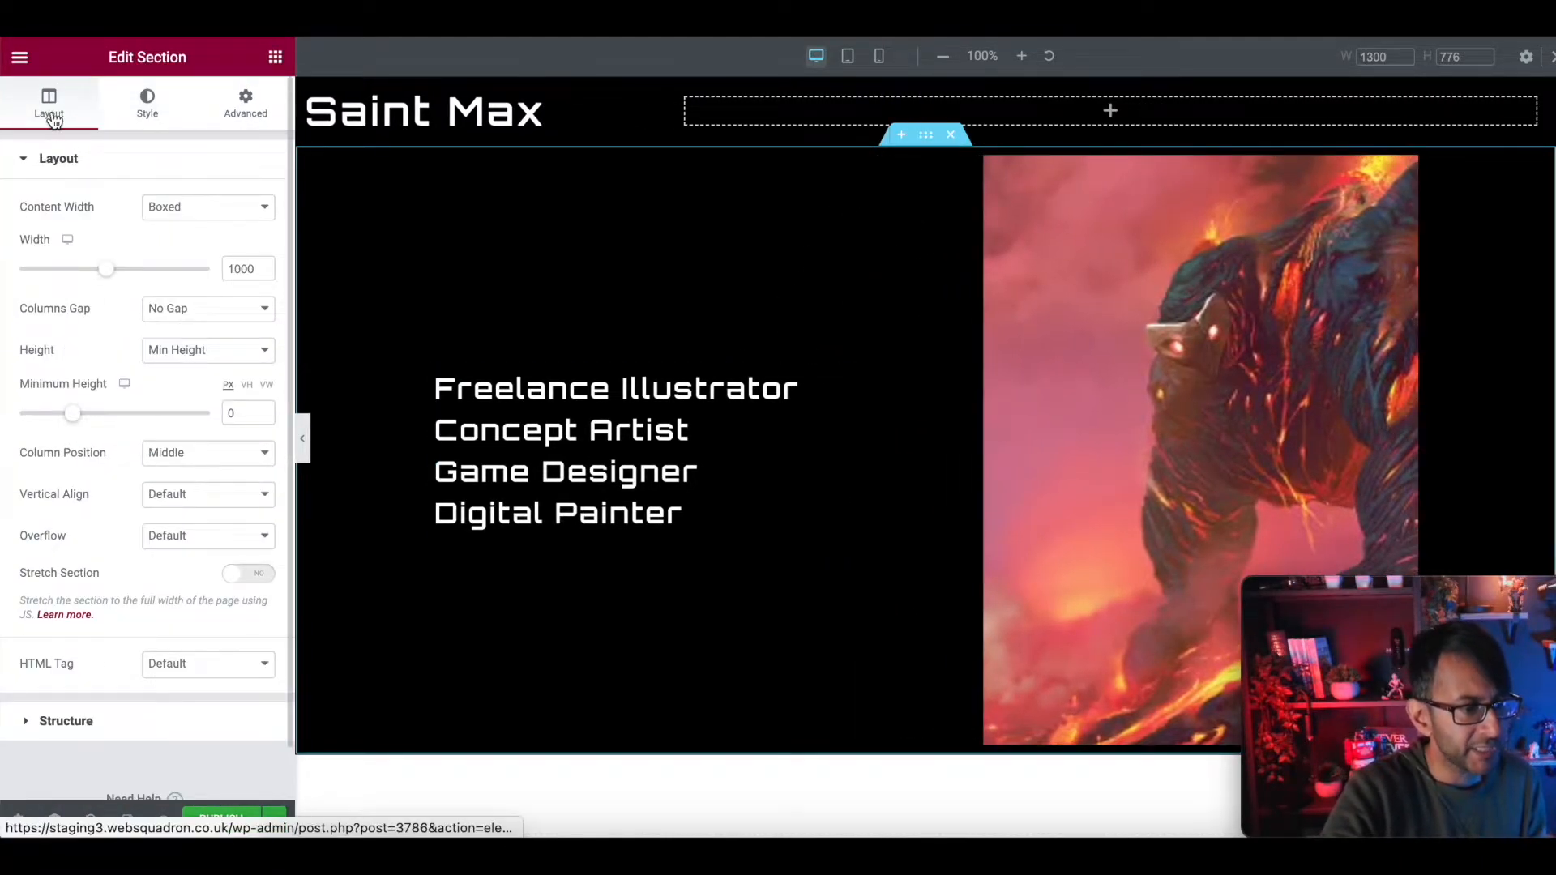
left_click(213, 468)
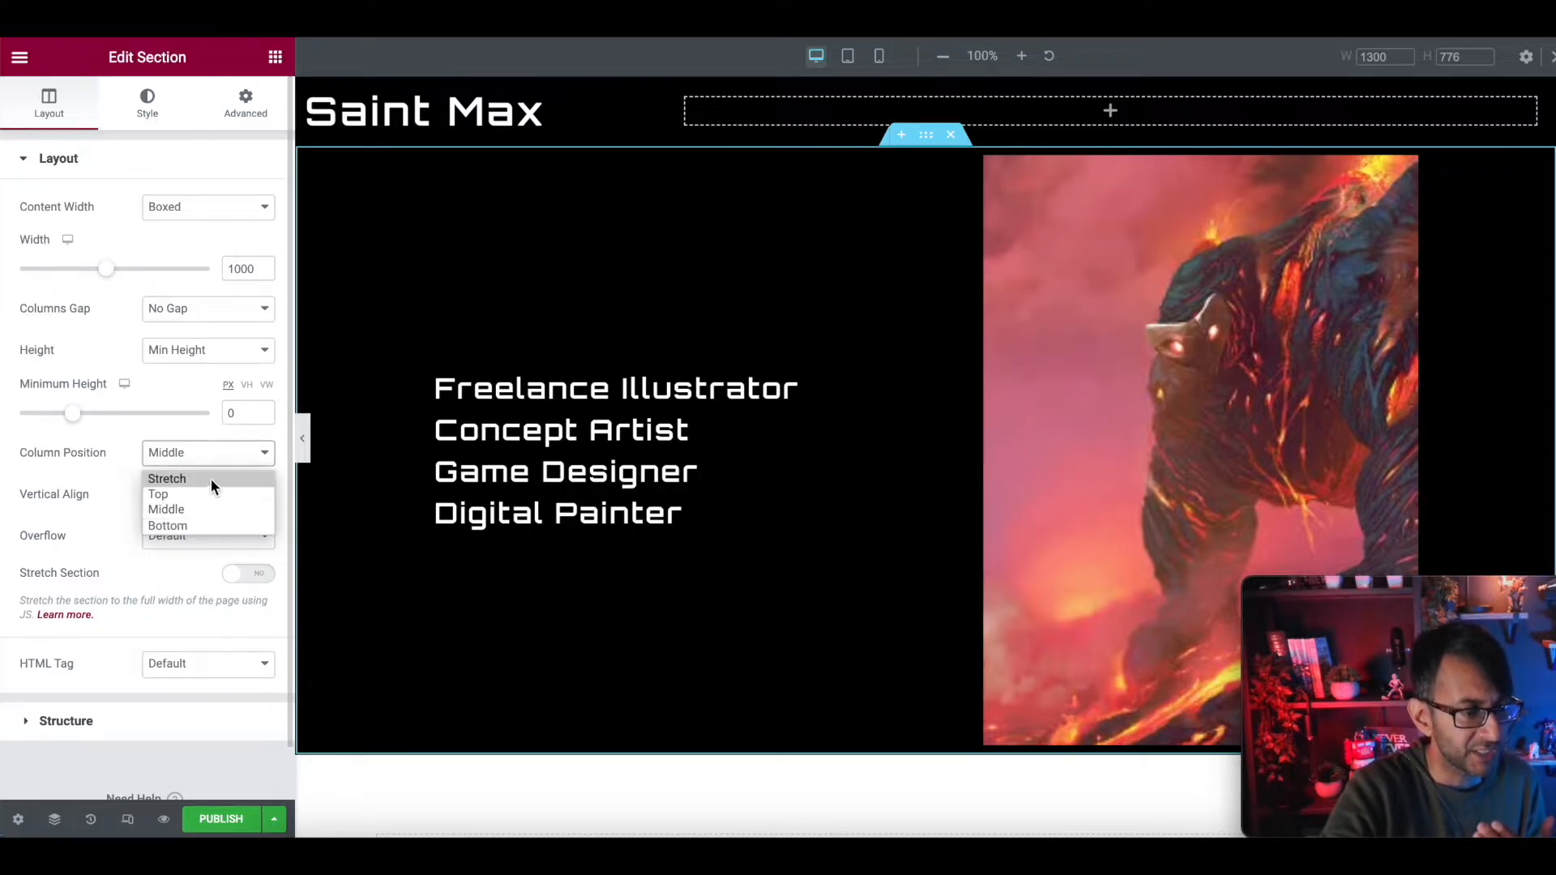
left_click(209, 491)
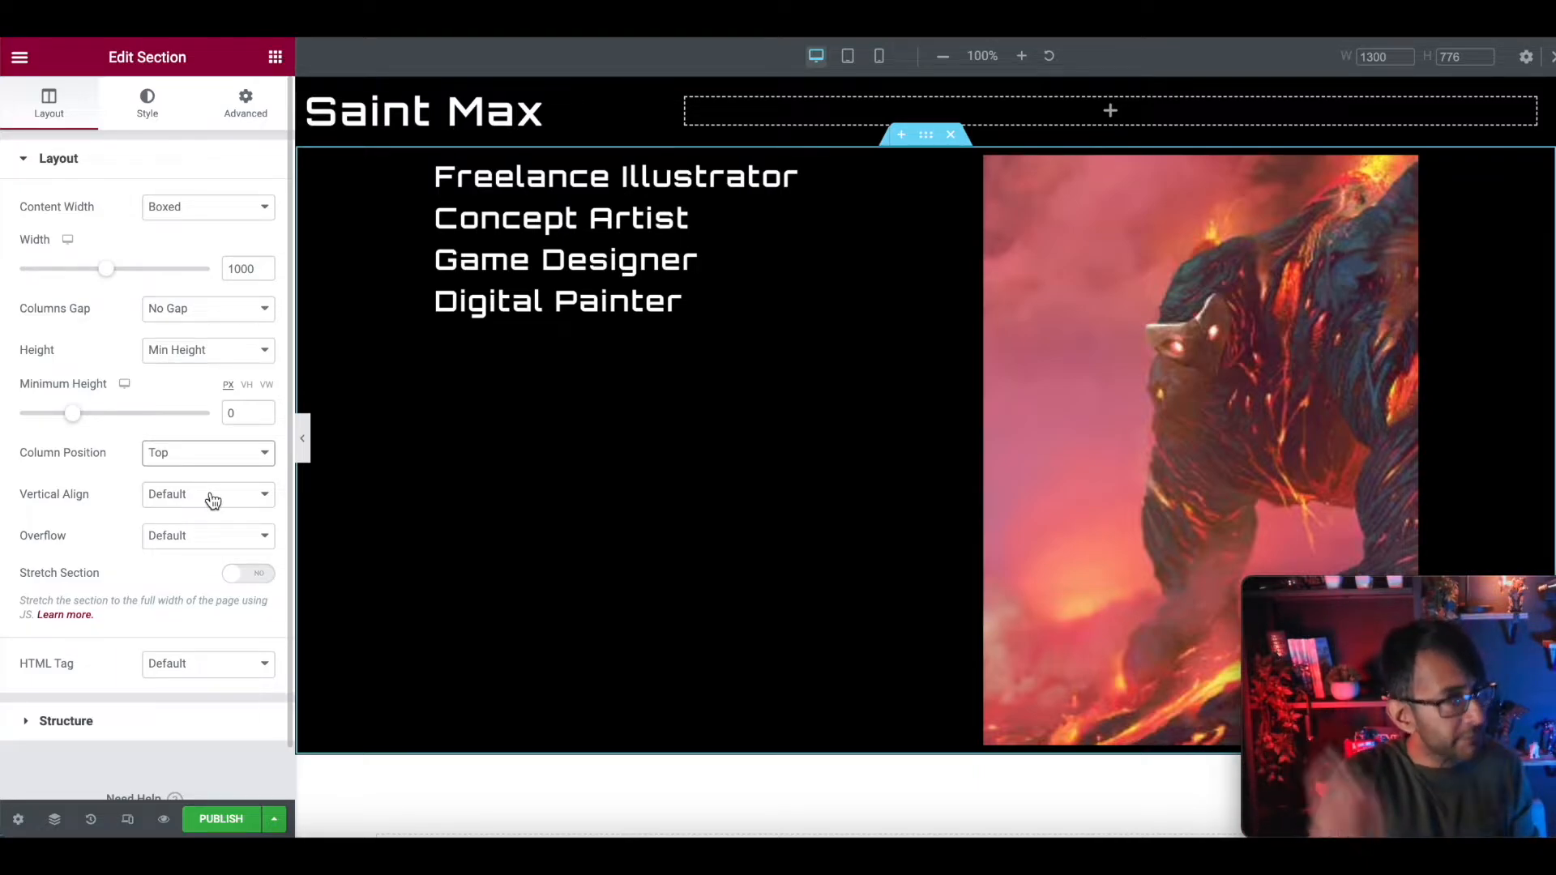
Unlink the section's padding values and set its top padding to 60 px and bottom padding to 50 px
left_click(235, 105)
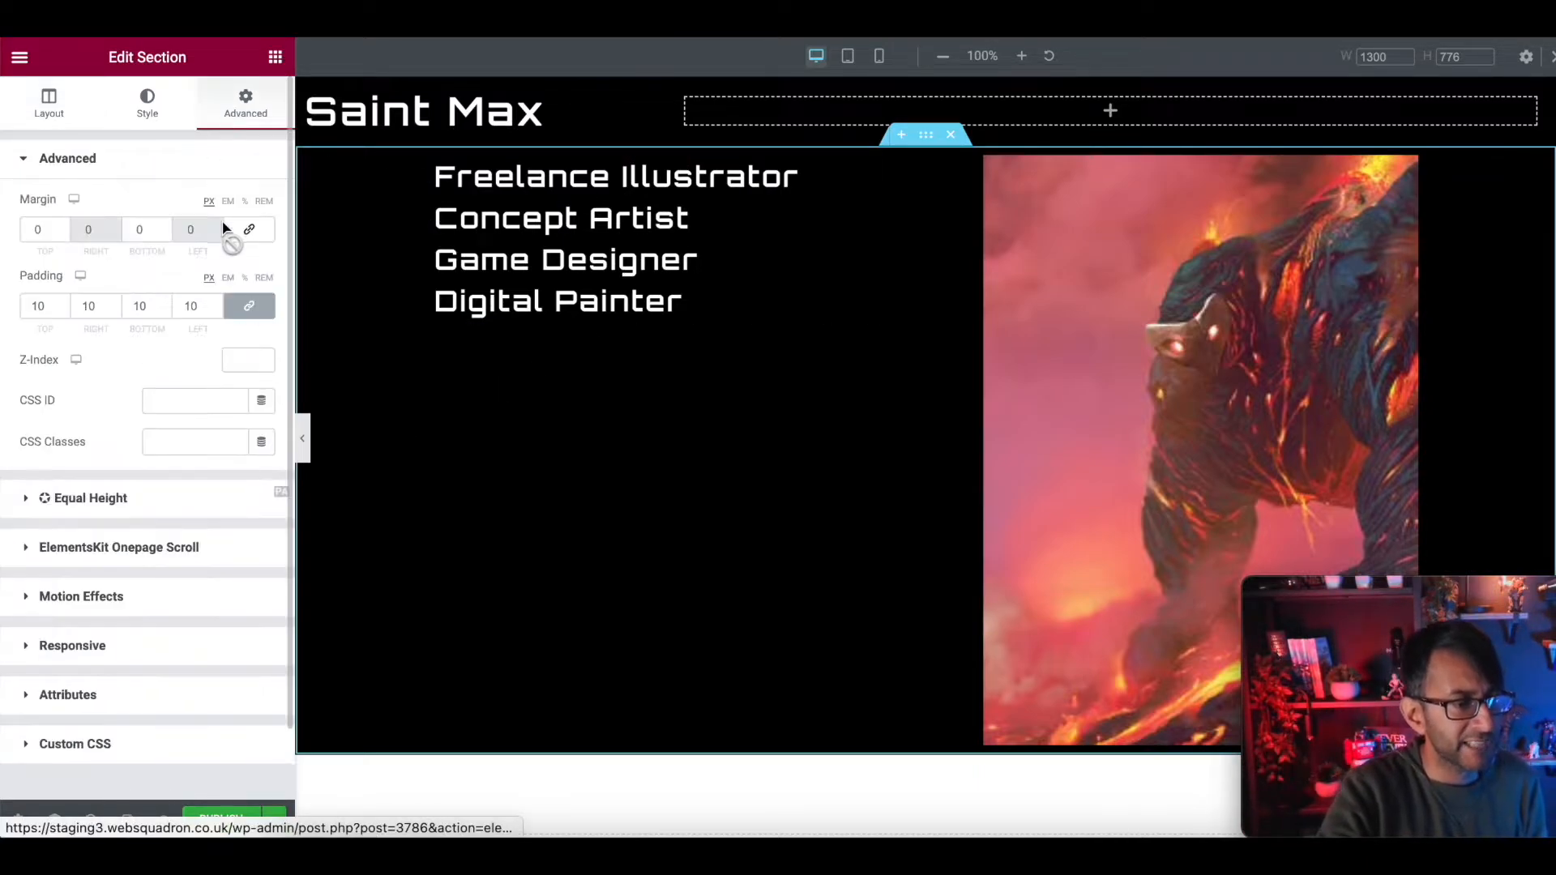
left_click(249, 305)
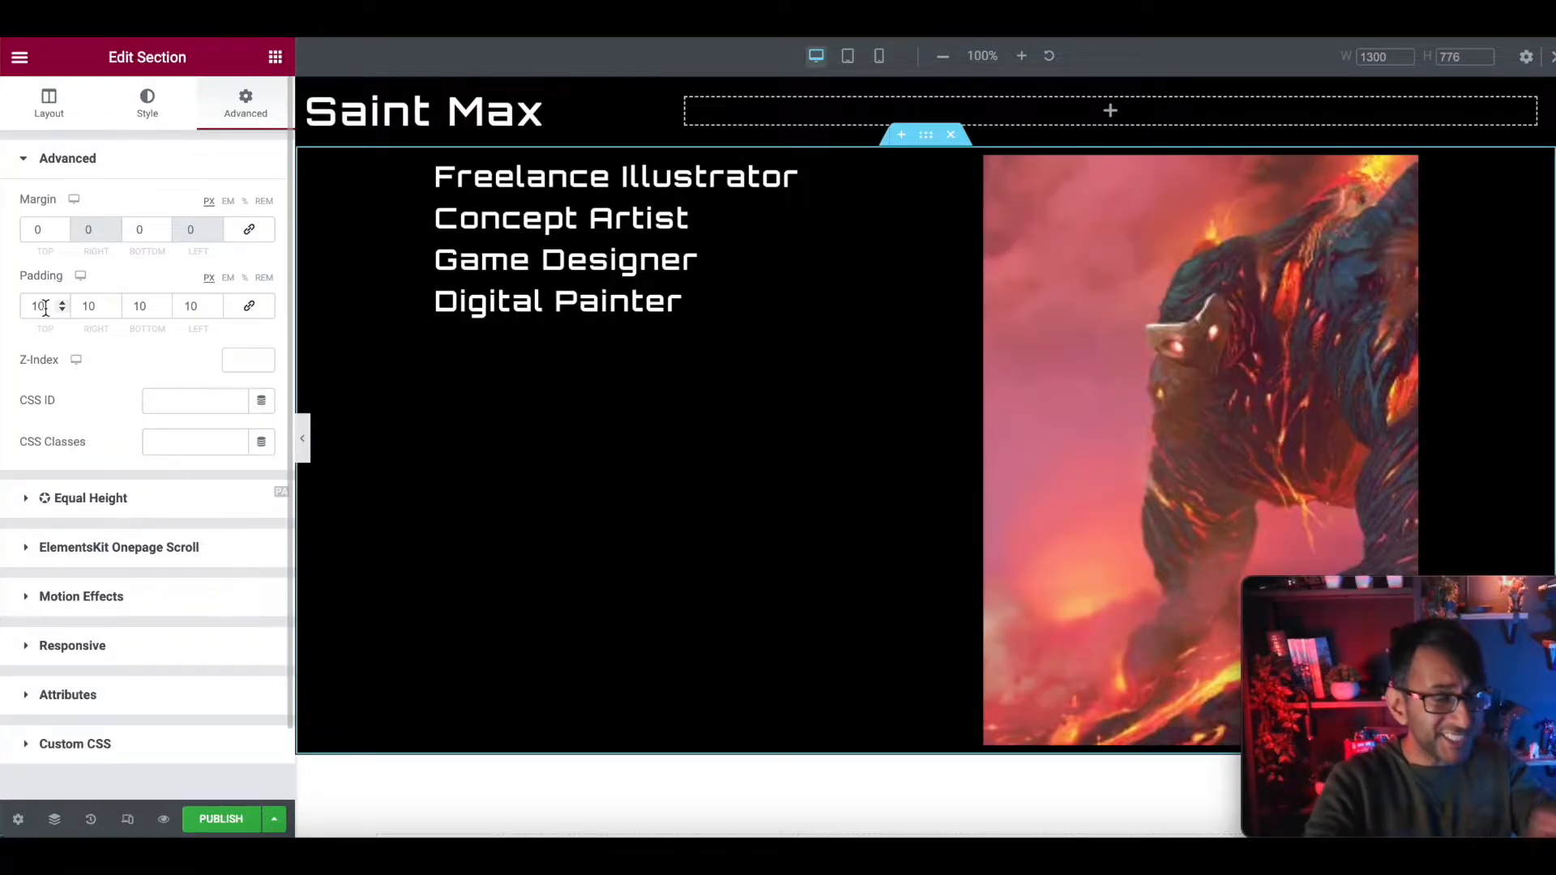
left_click_drag(44, 307, 11, 299)
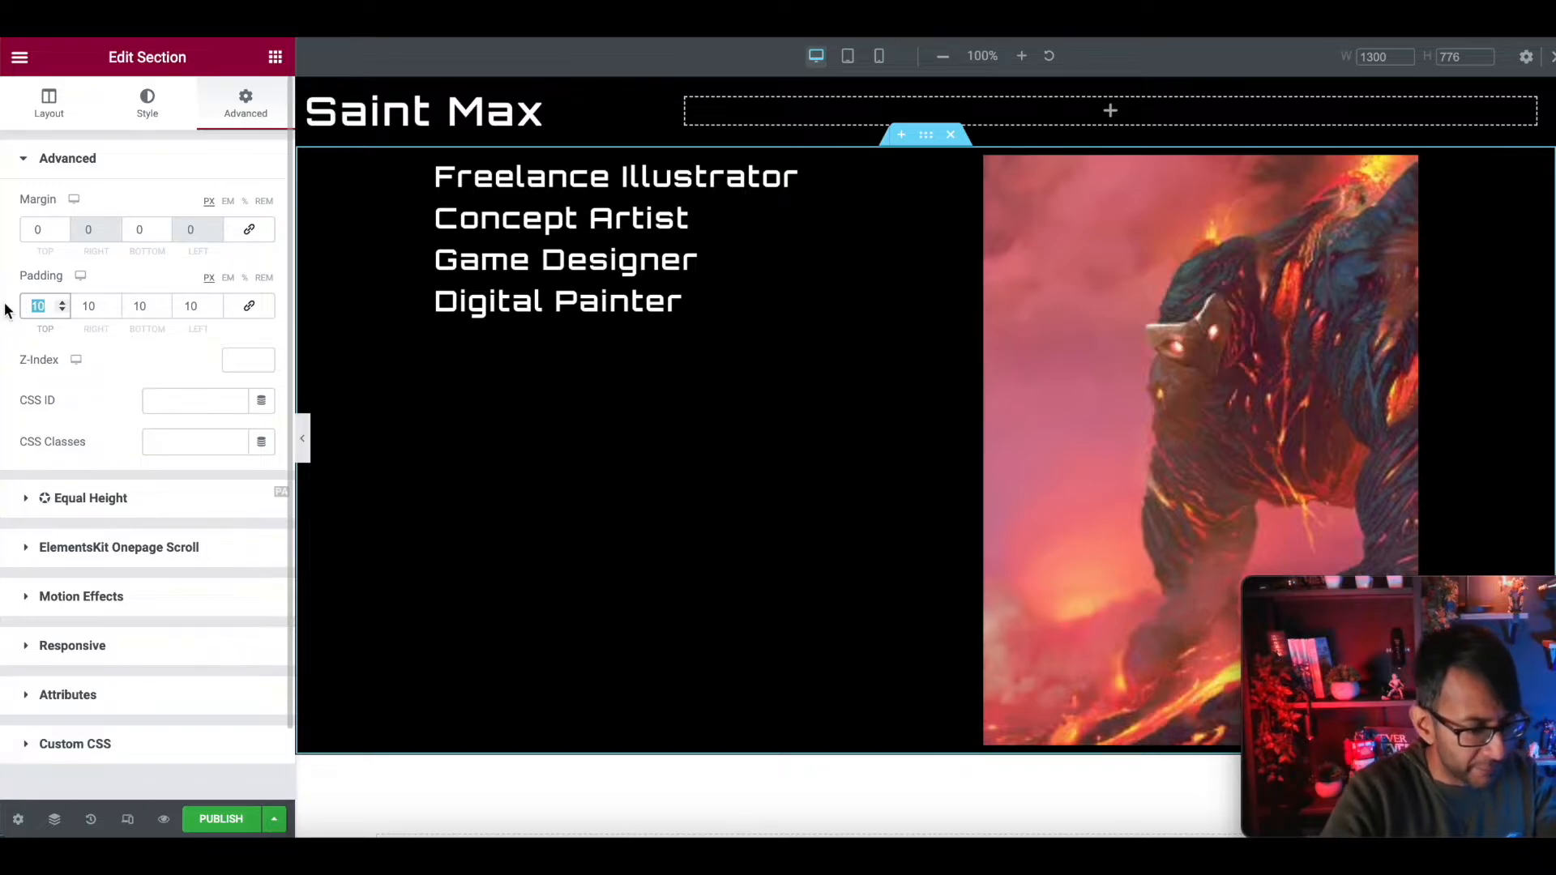
type("60")
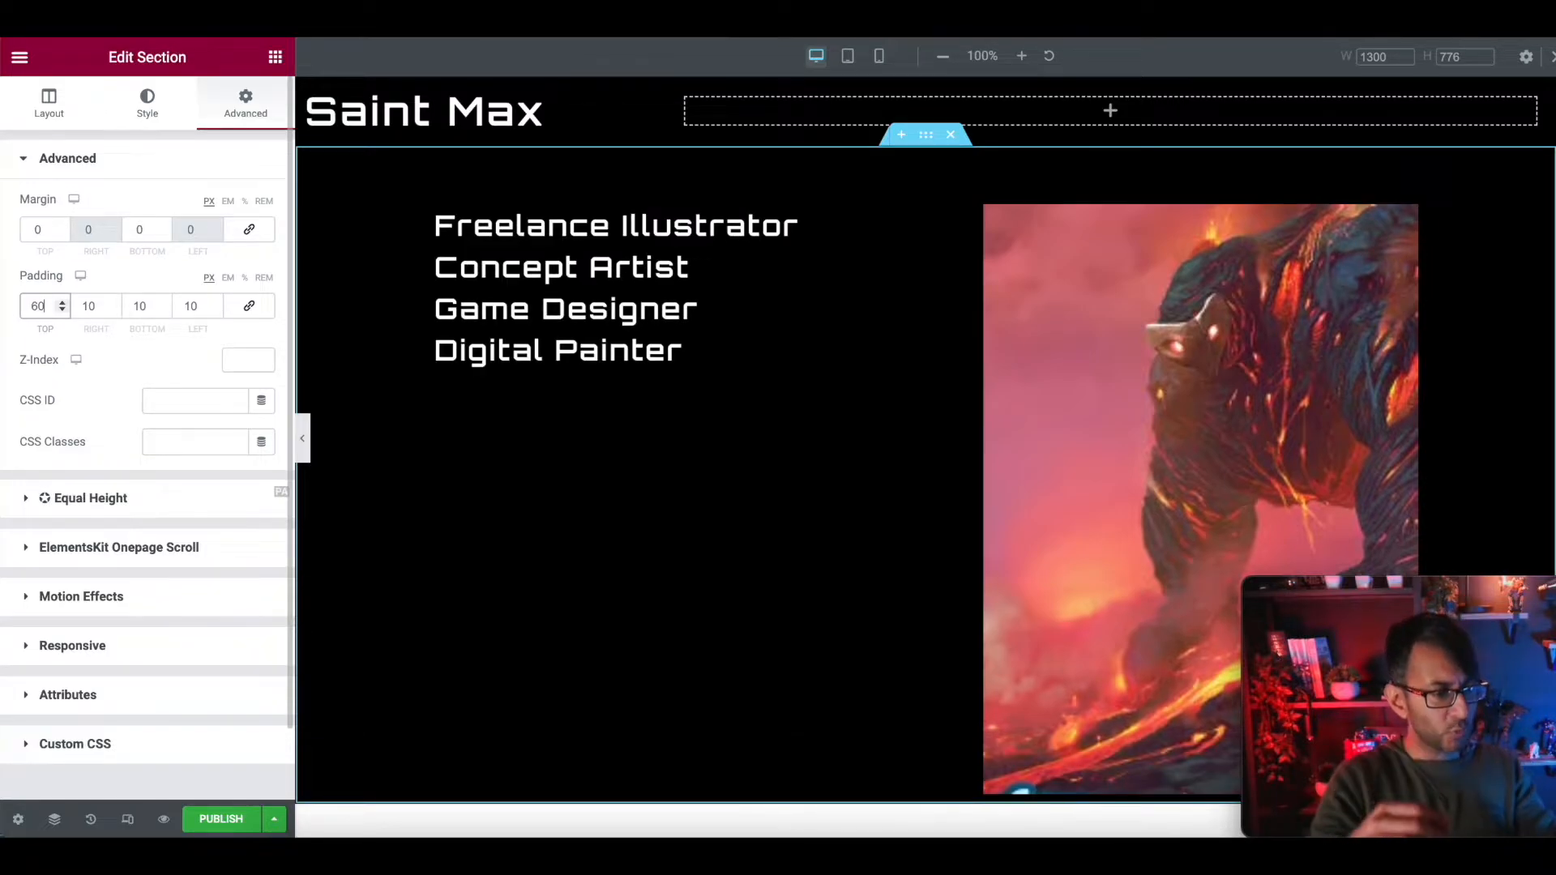
key("BackSpace")
key("BackSpace")
type("0")
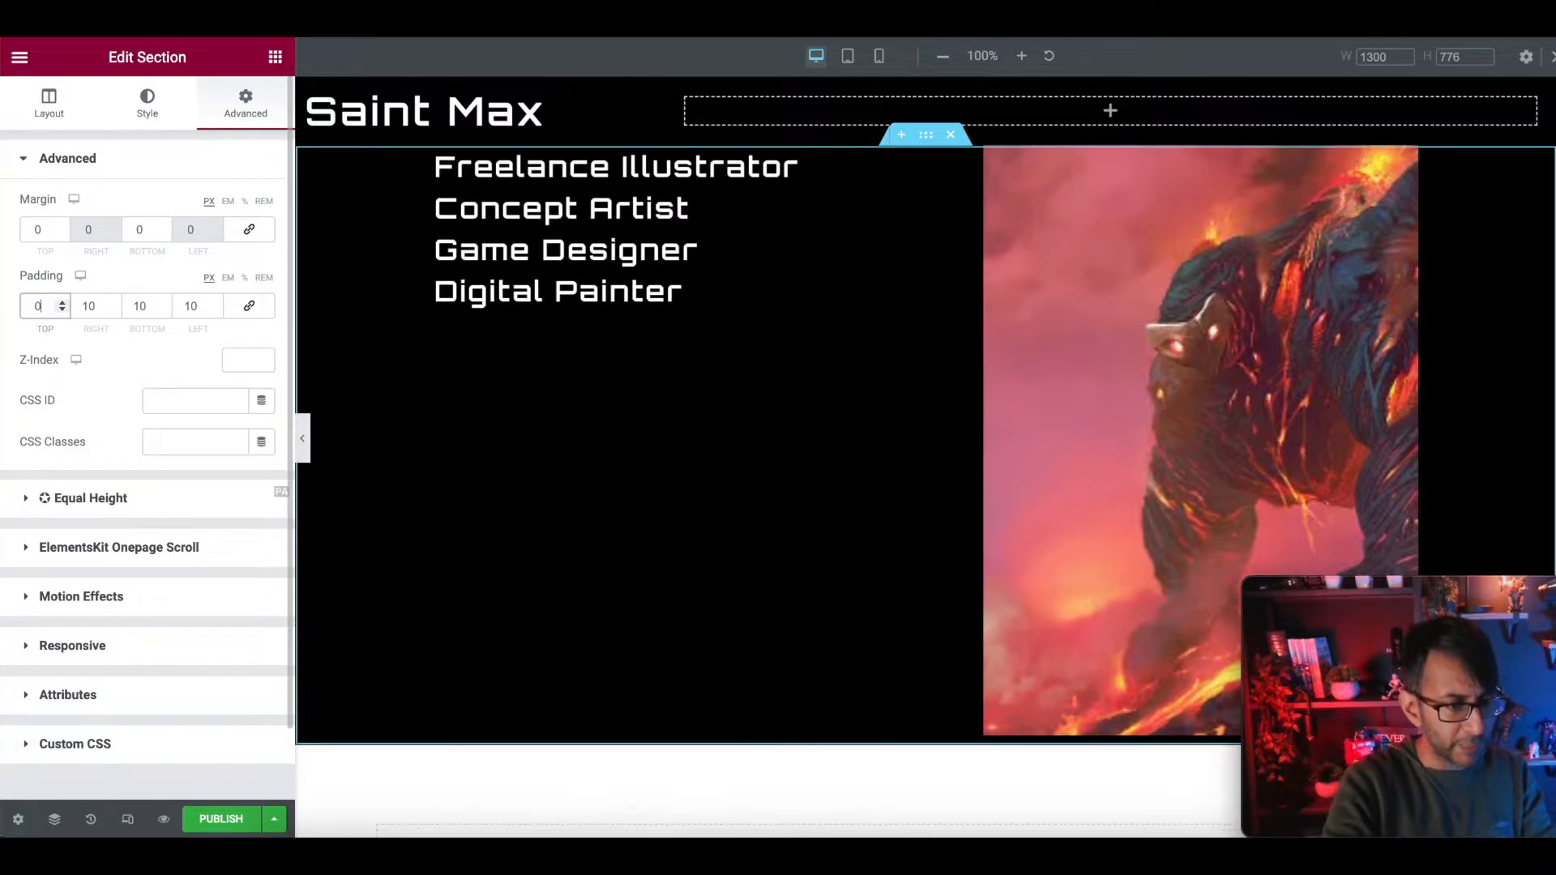
type("60")
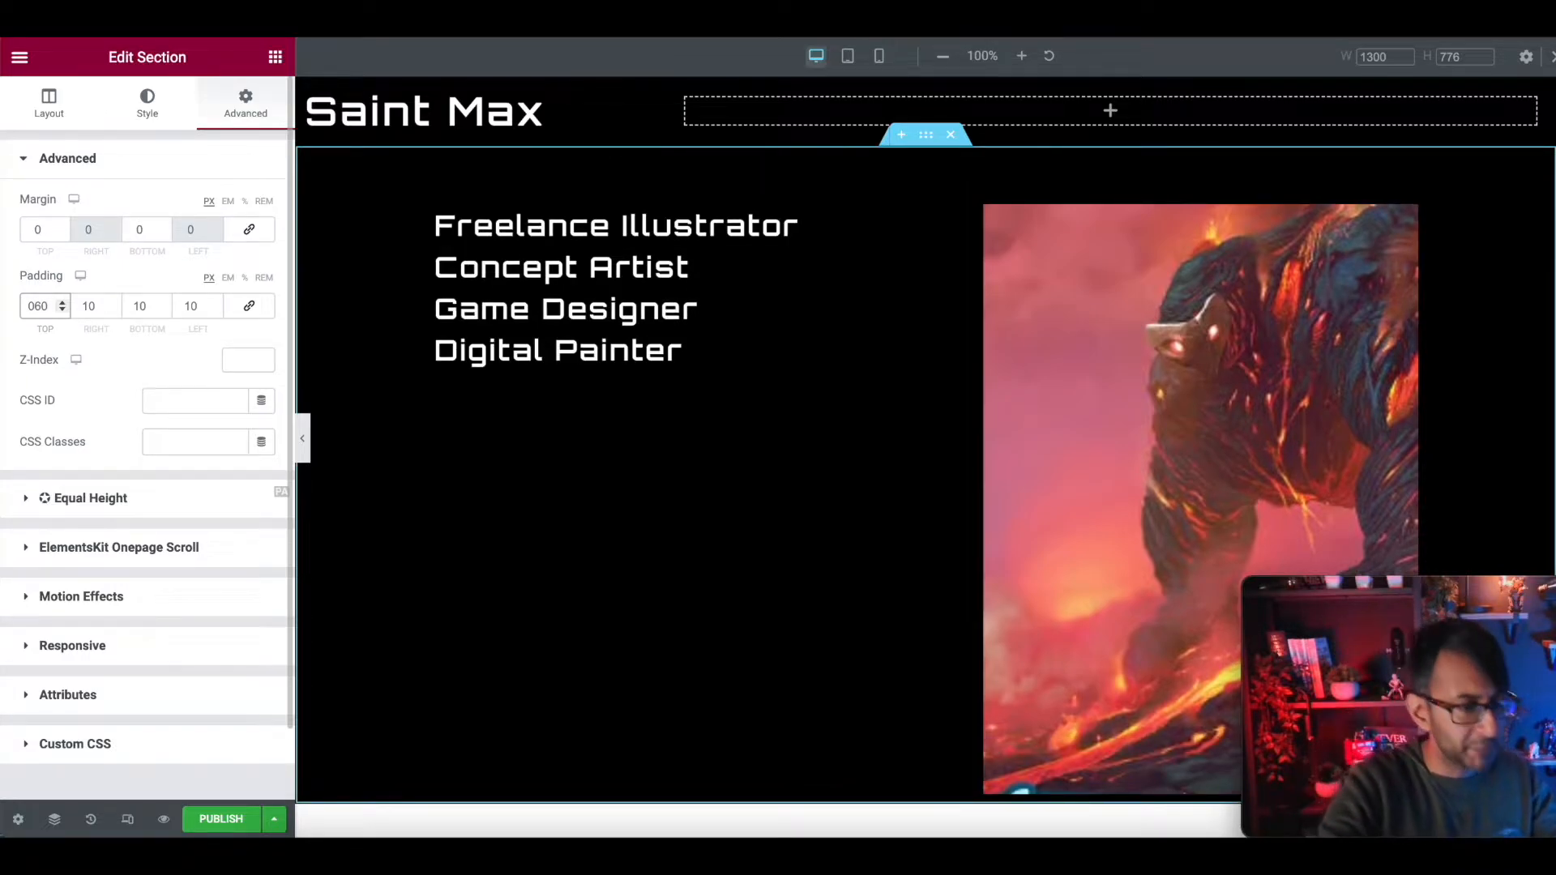
double_click(134, 306)
type("50")
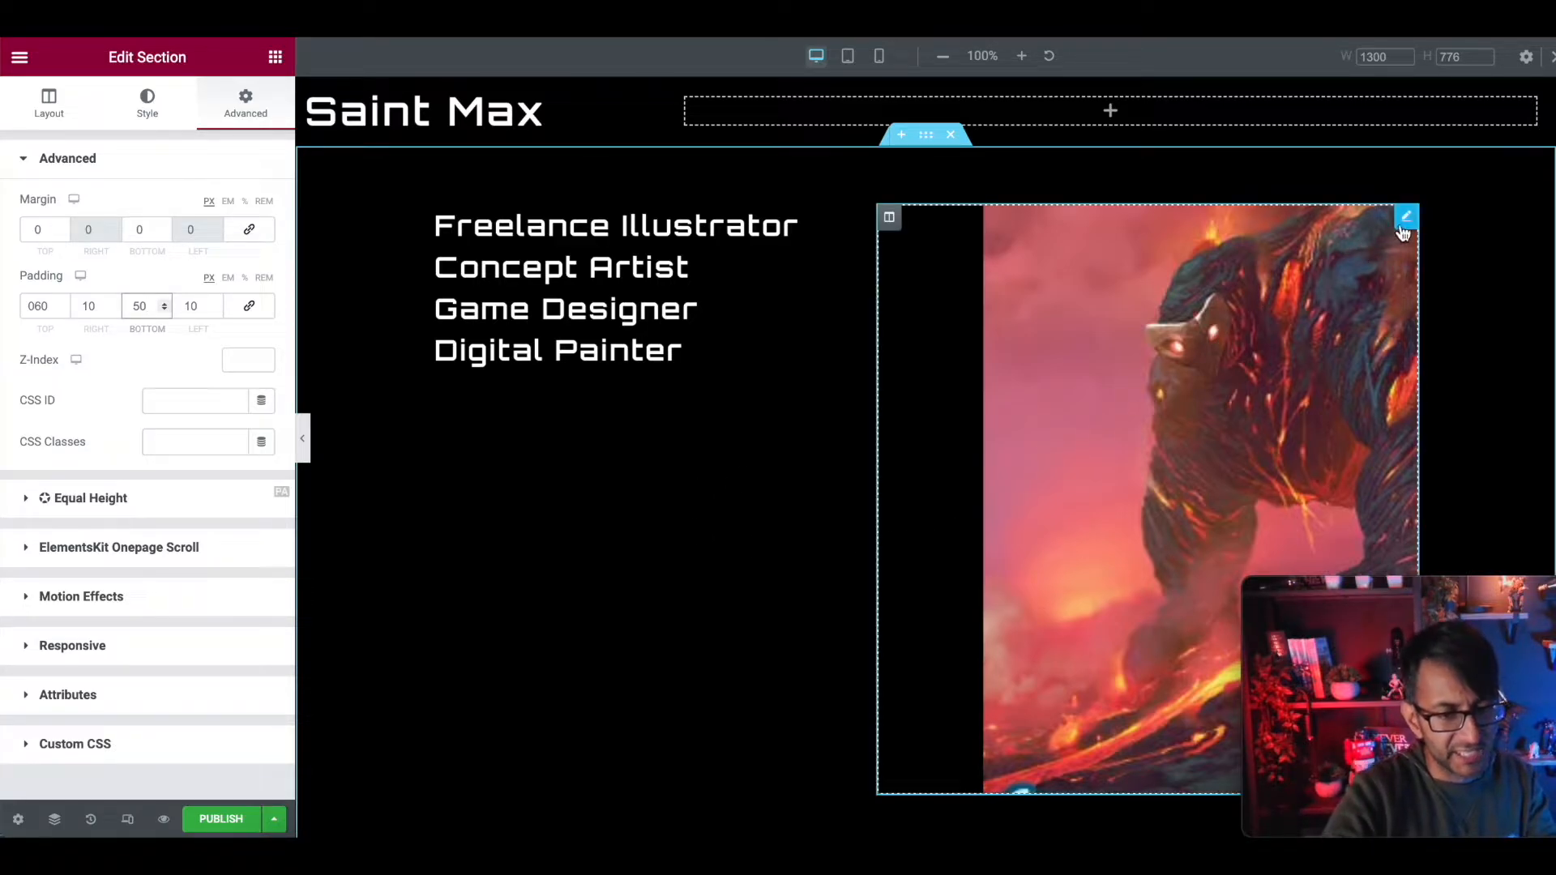
Examine how the fixed-background artwork column behaves while the page scrolls
left_click(958, 230)
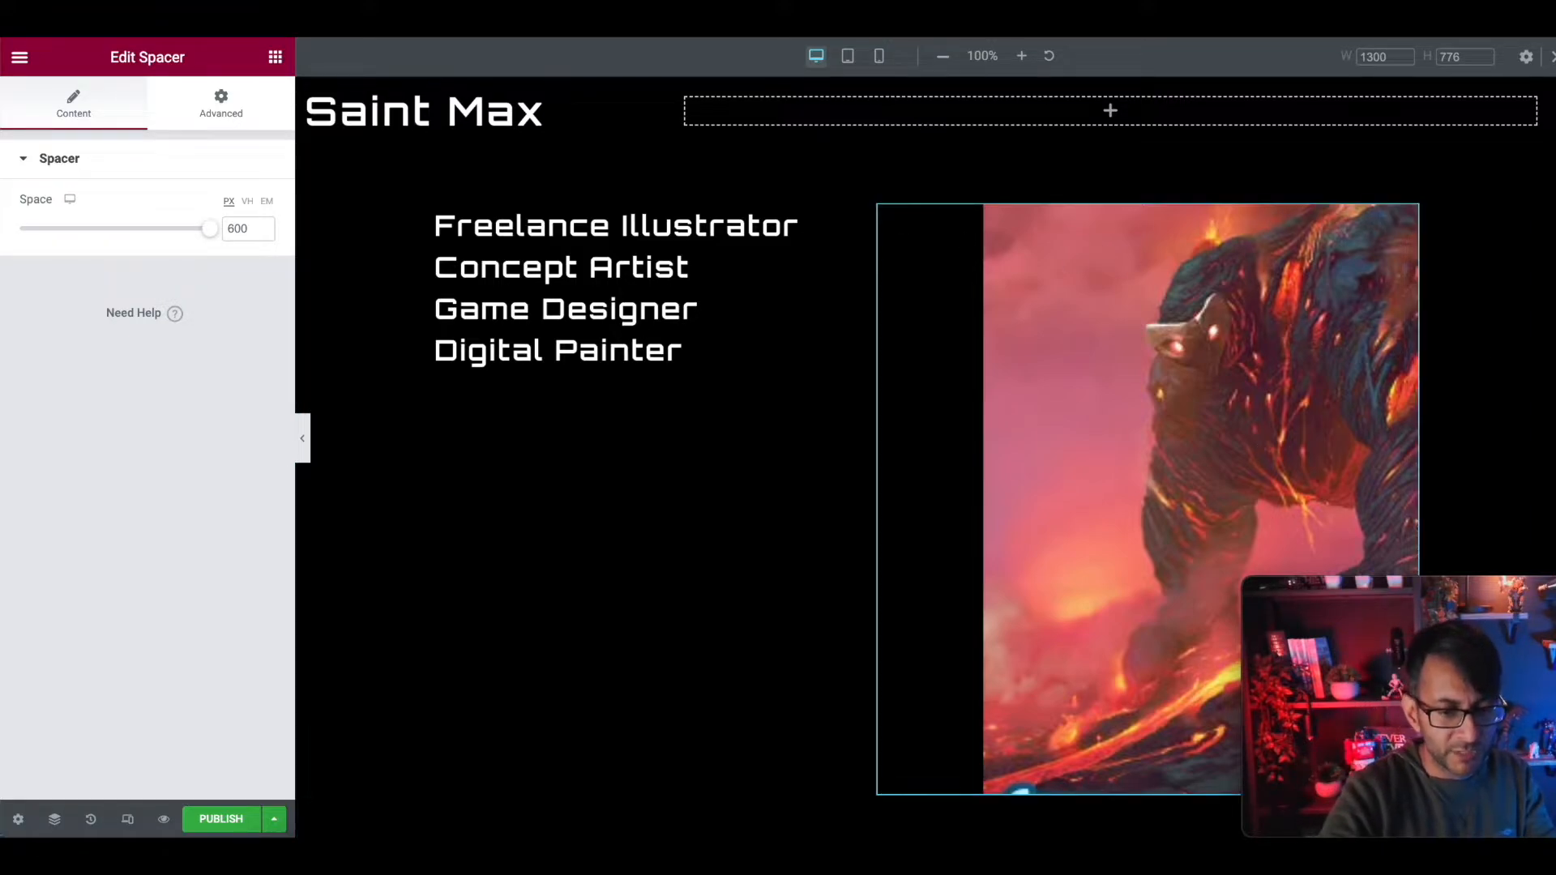
scroll(1550, 210, "down", 1)
scroll(1552, 195, "up", 1)
scroll(1552, 243, "down", 2)
scroll(1552, 240, "up", 2)
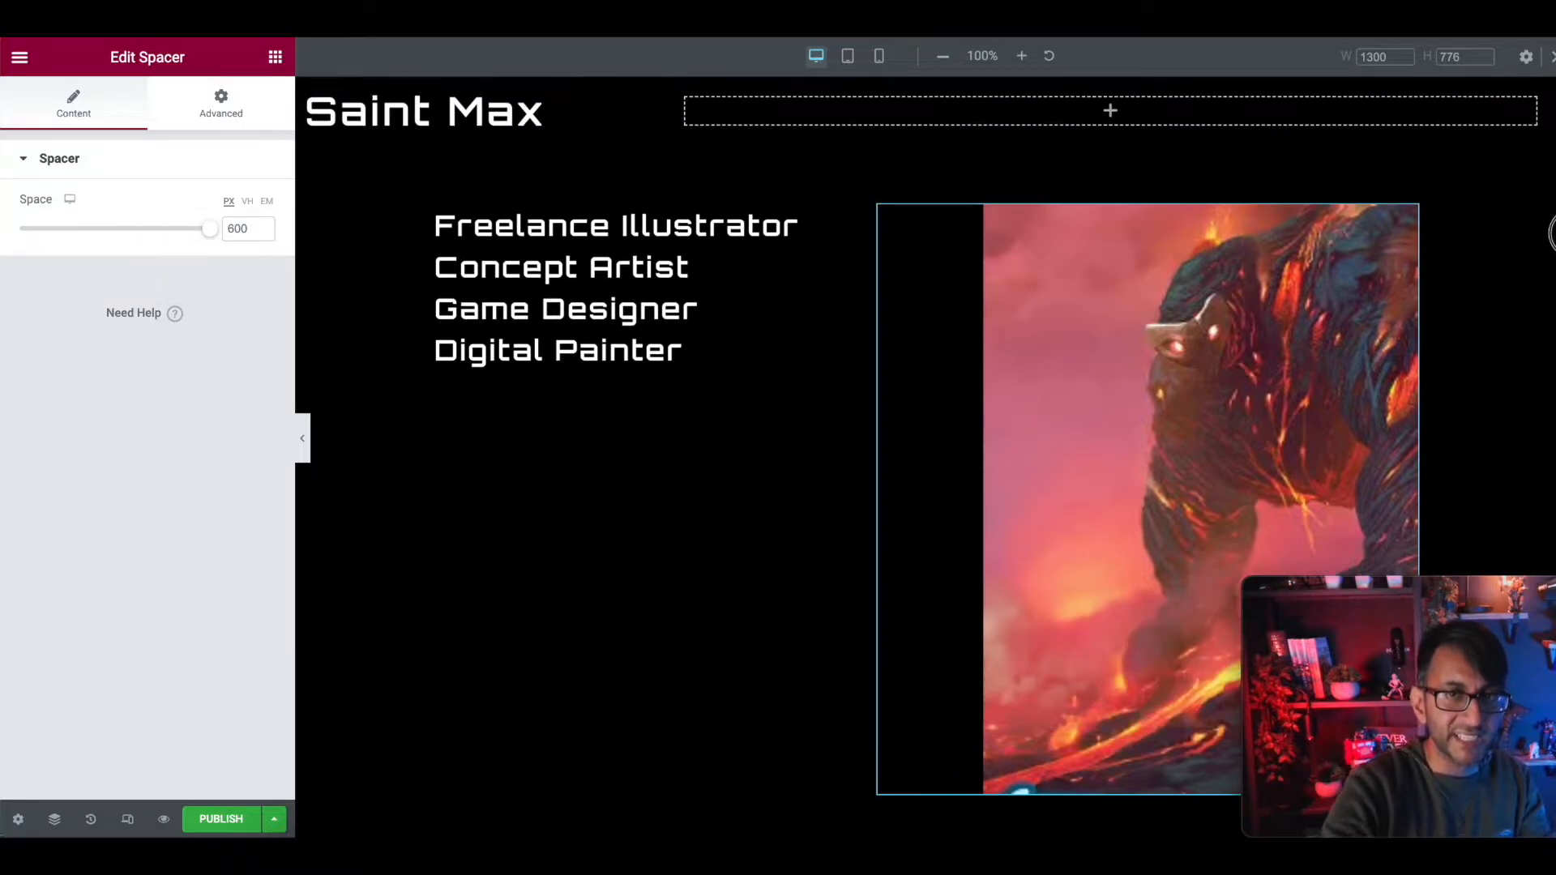
scroll(1549, 243, "down", 2)
scroll(1550, 254, "up", 2)
scroll(1551, 253, "down", 3)
scroll(1549, 243, "up", 3)
scroll(1550, 211, "down", 3)
scroll(1548, 177, "up", 3)
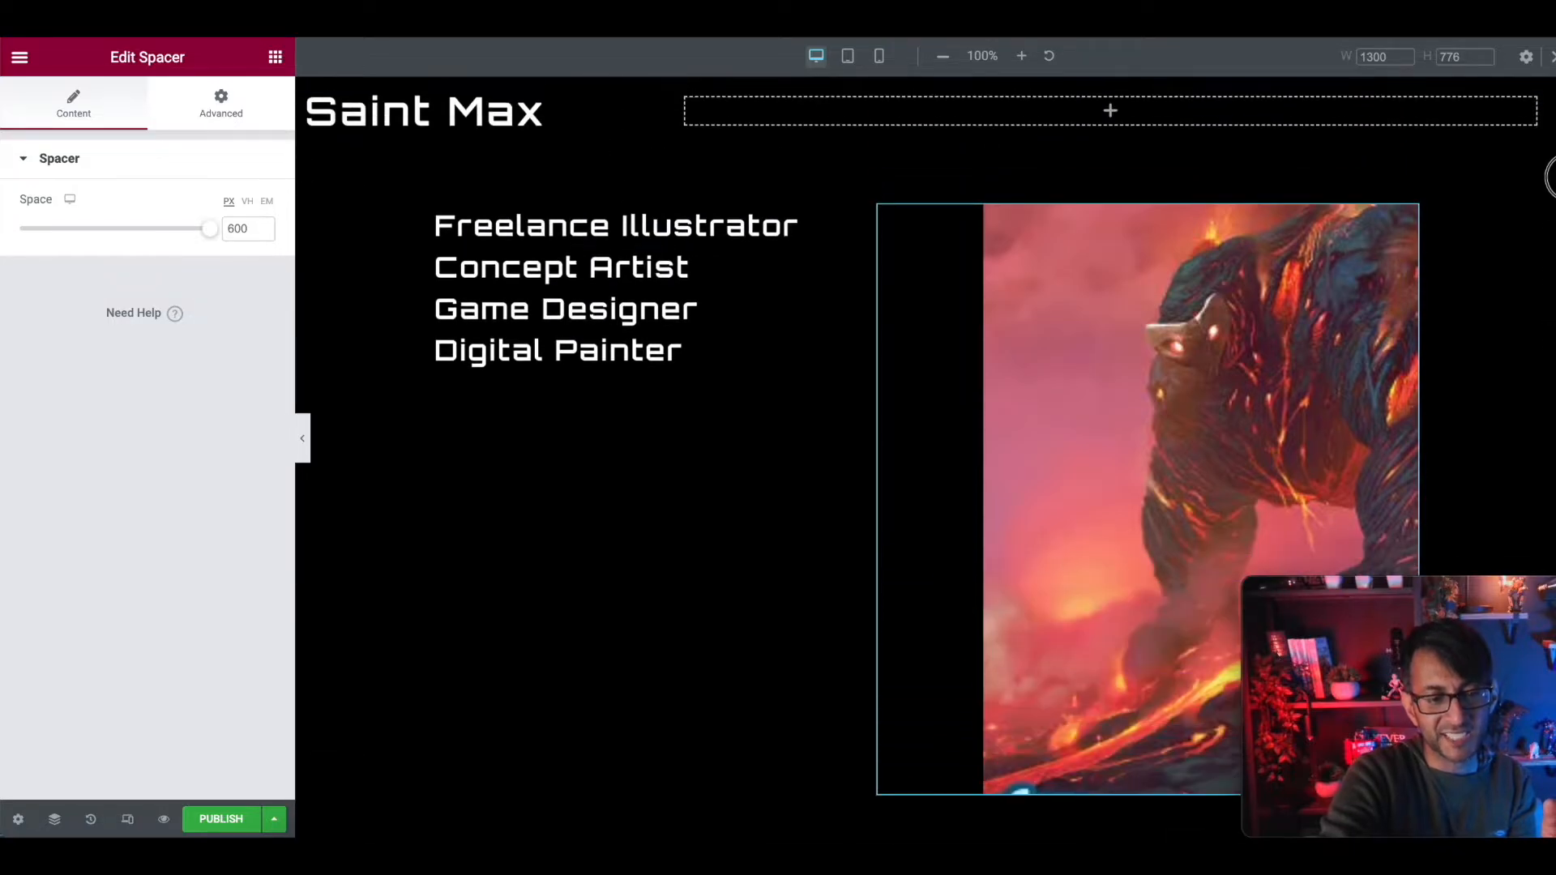
scroll(1551, 252, "down", 2)
scroll(1550, 344, "up", 2)
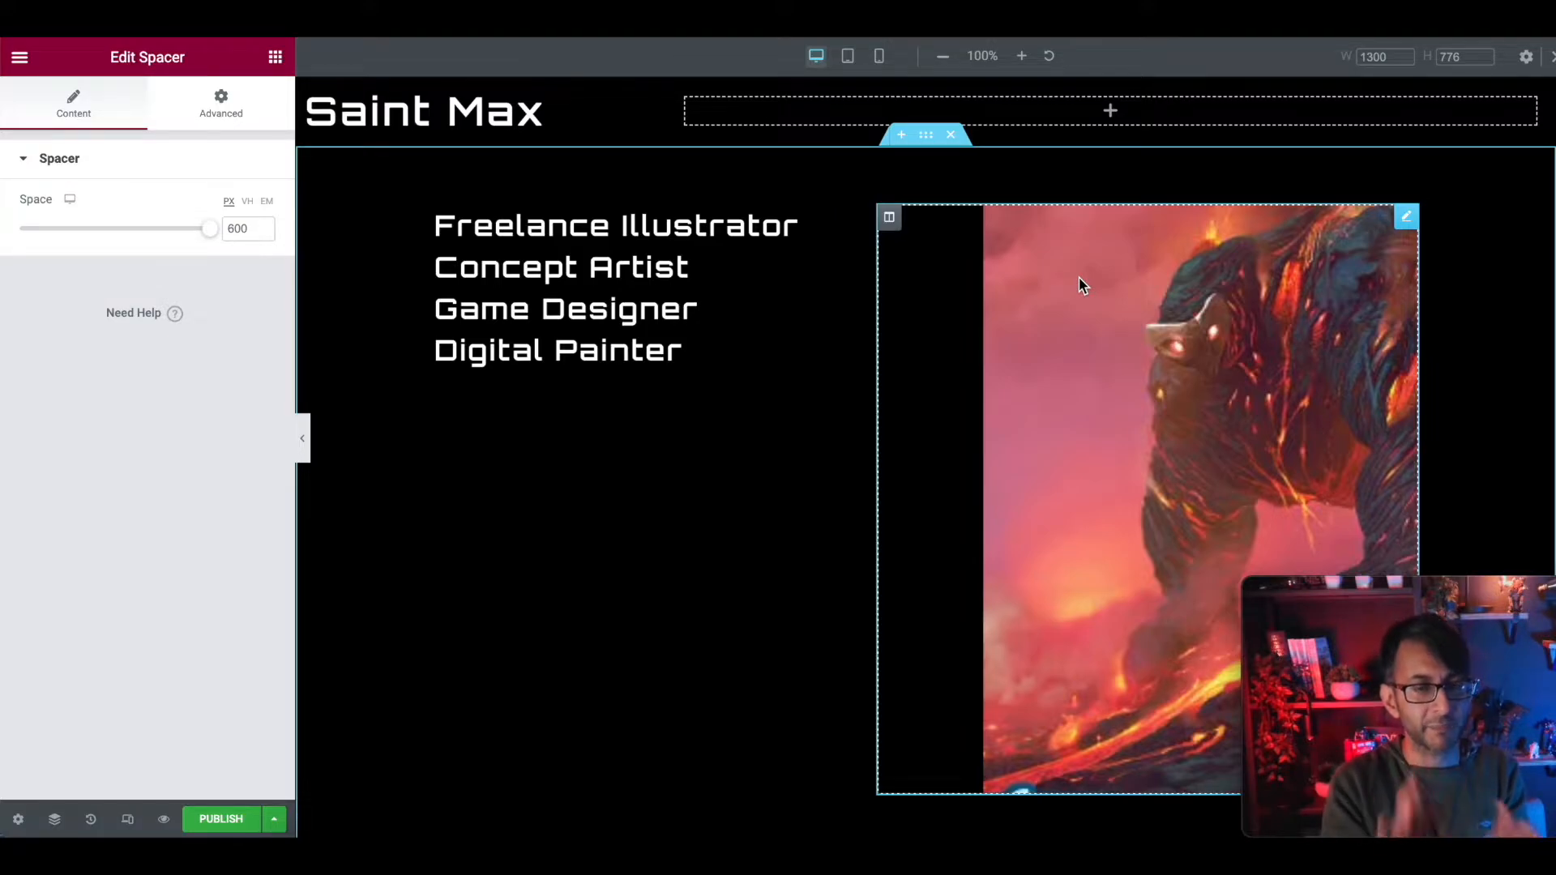
Add an Image widget below the job-title heading and insert environment_test_01_by_saint_max_dbs0e2r.webp from the media library
left_click(275, 57)
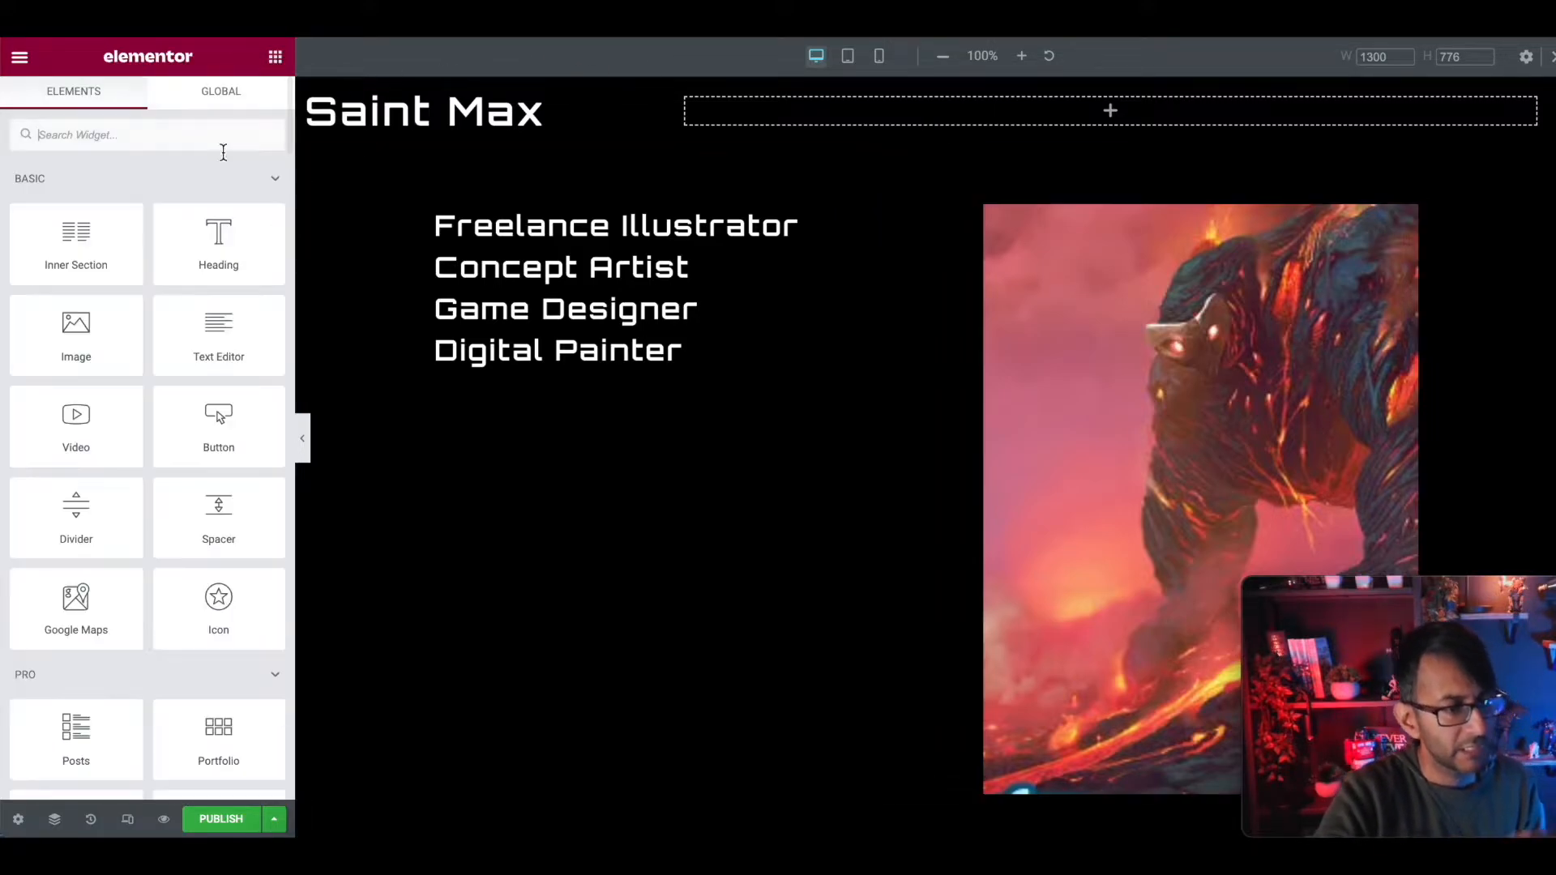
left_click_drag(78, 332, 610, 370)
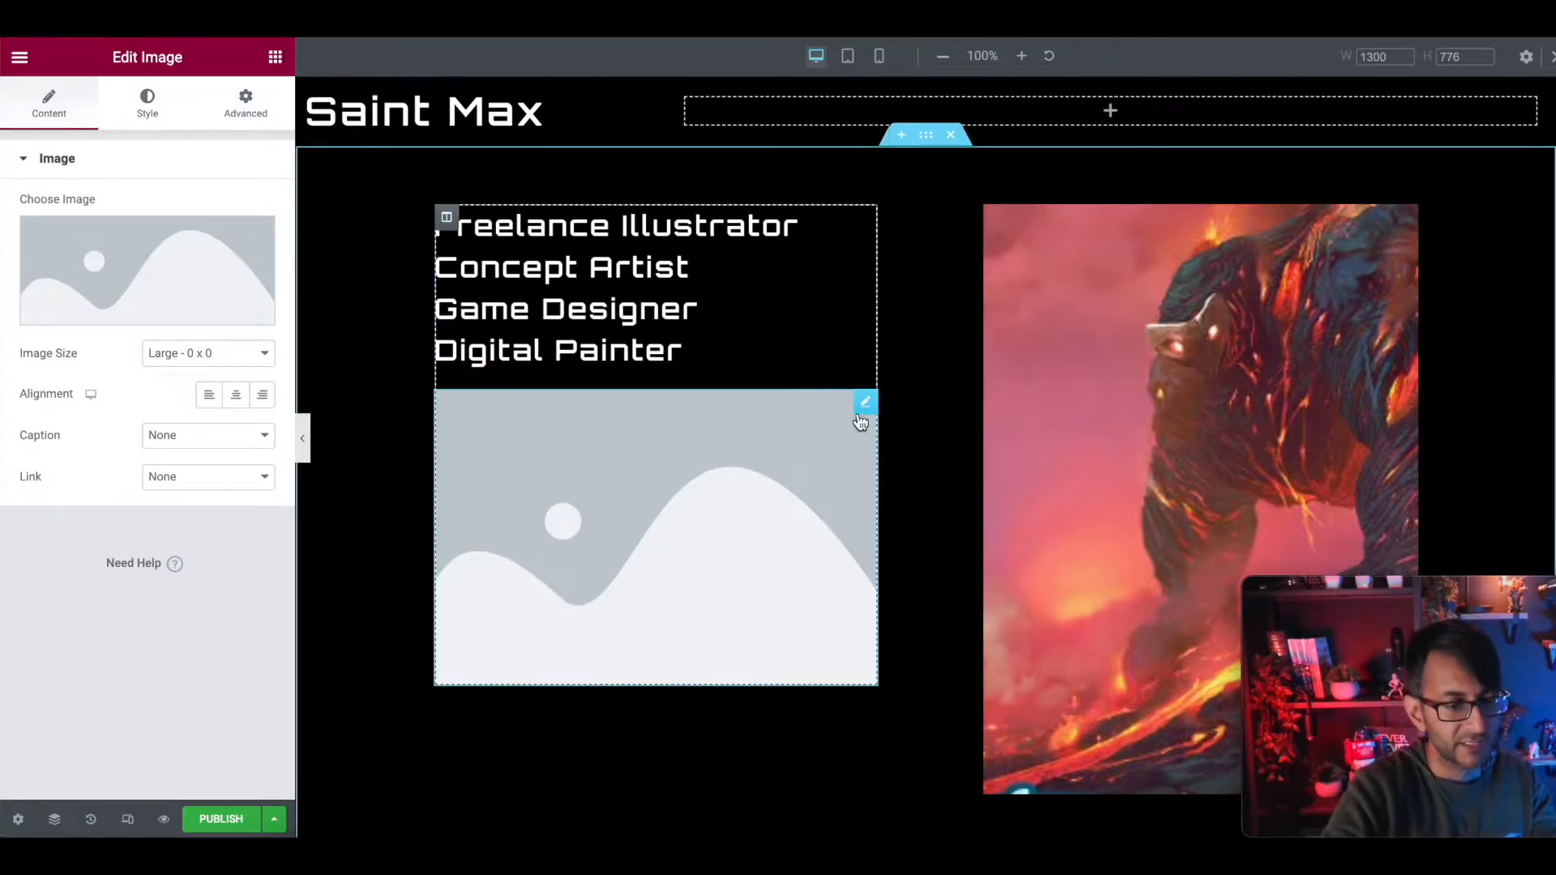
left_click(127, 311)
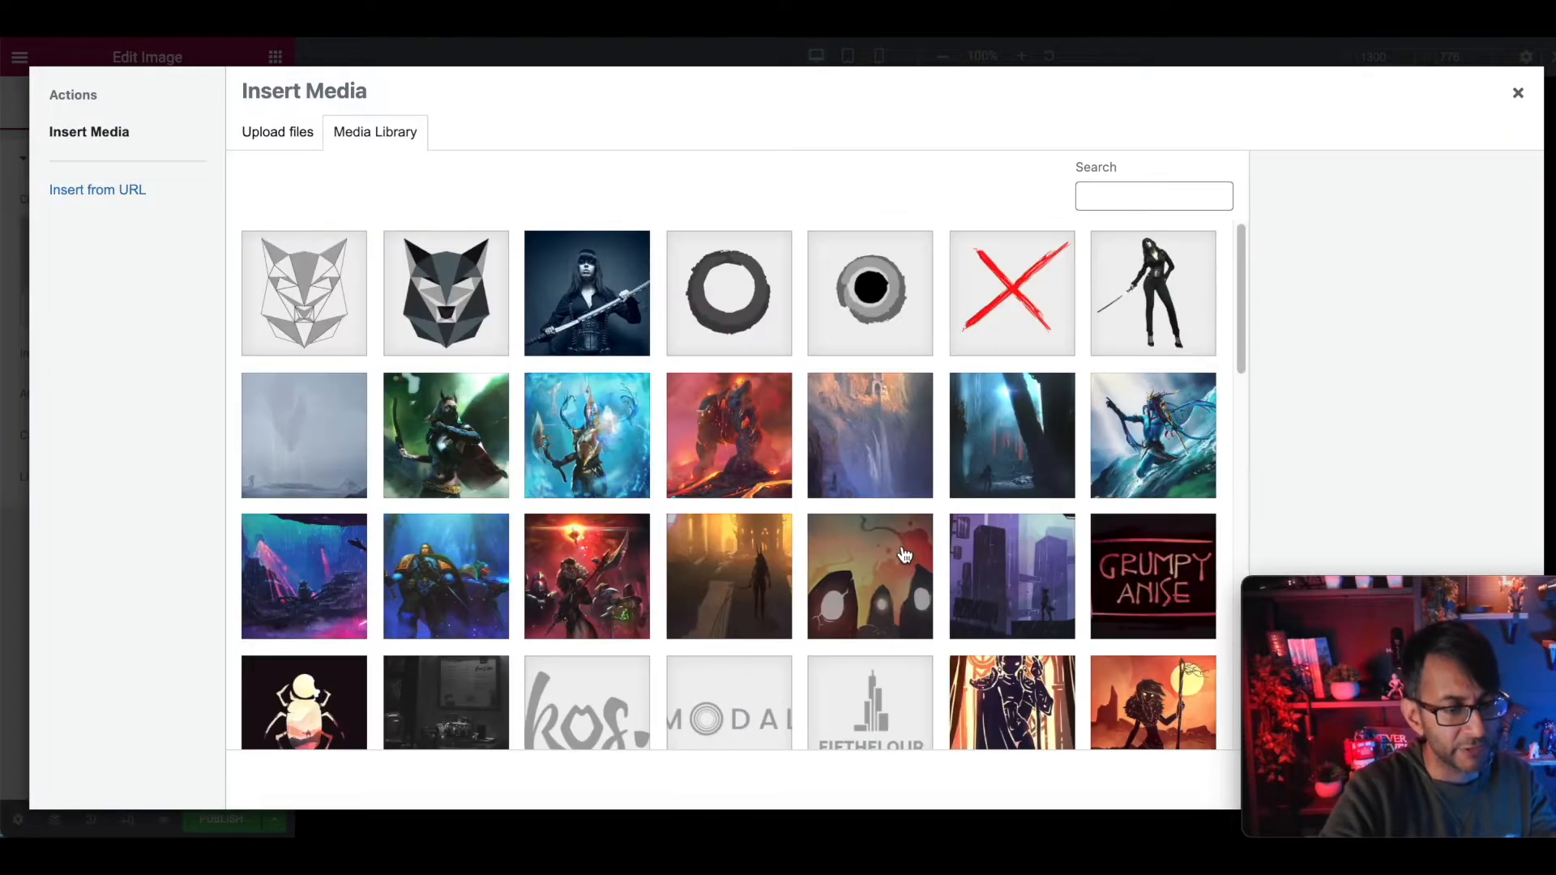
left_click(782, 585)
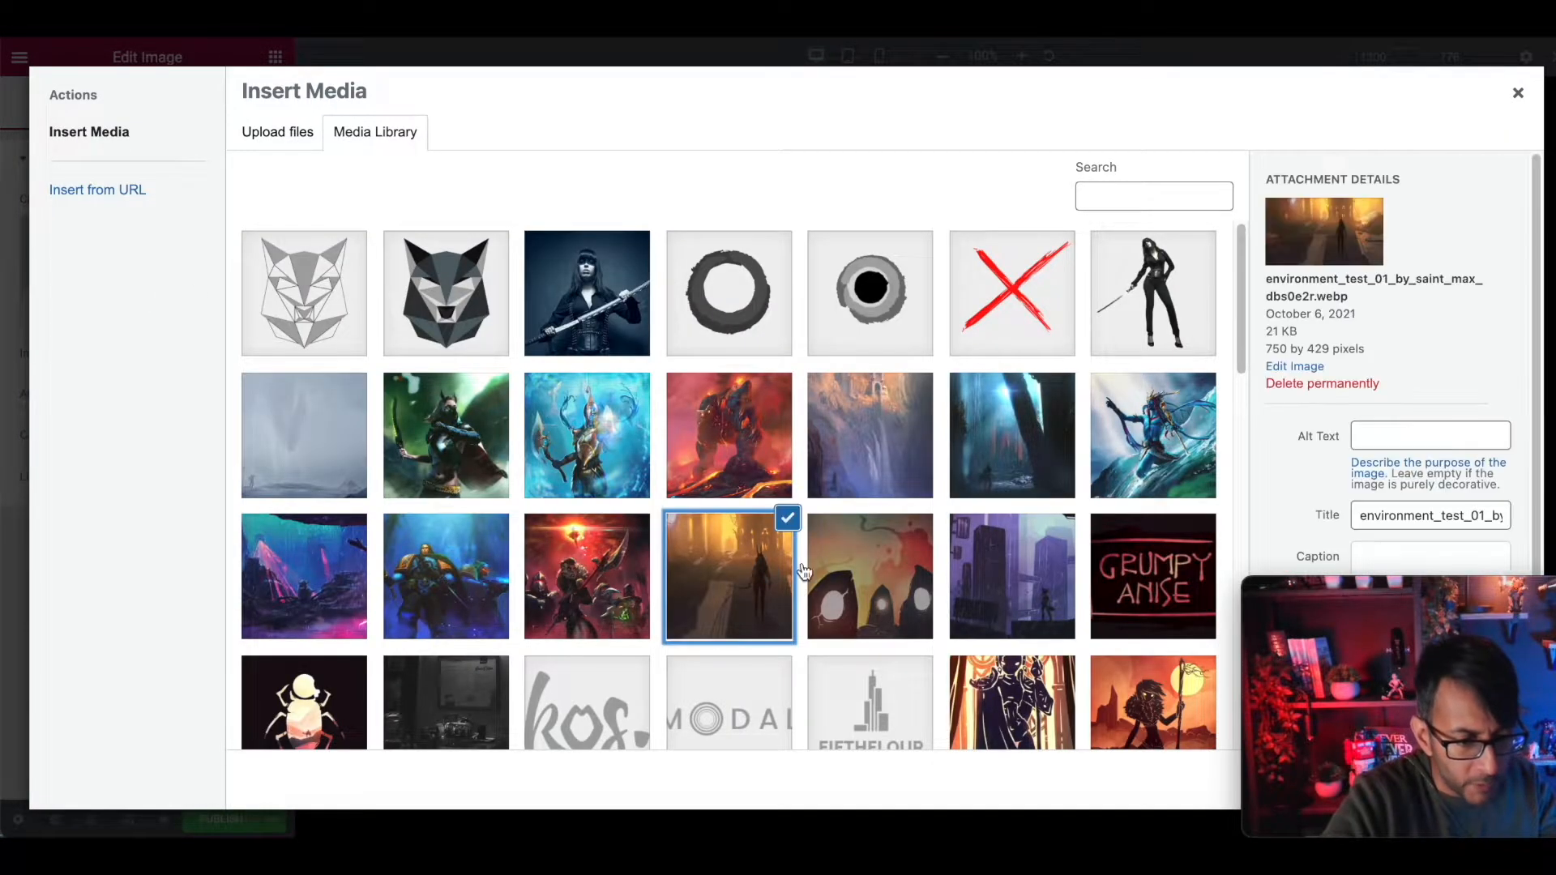
left_click_drag(1337, 583, 1334, 458)
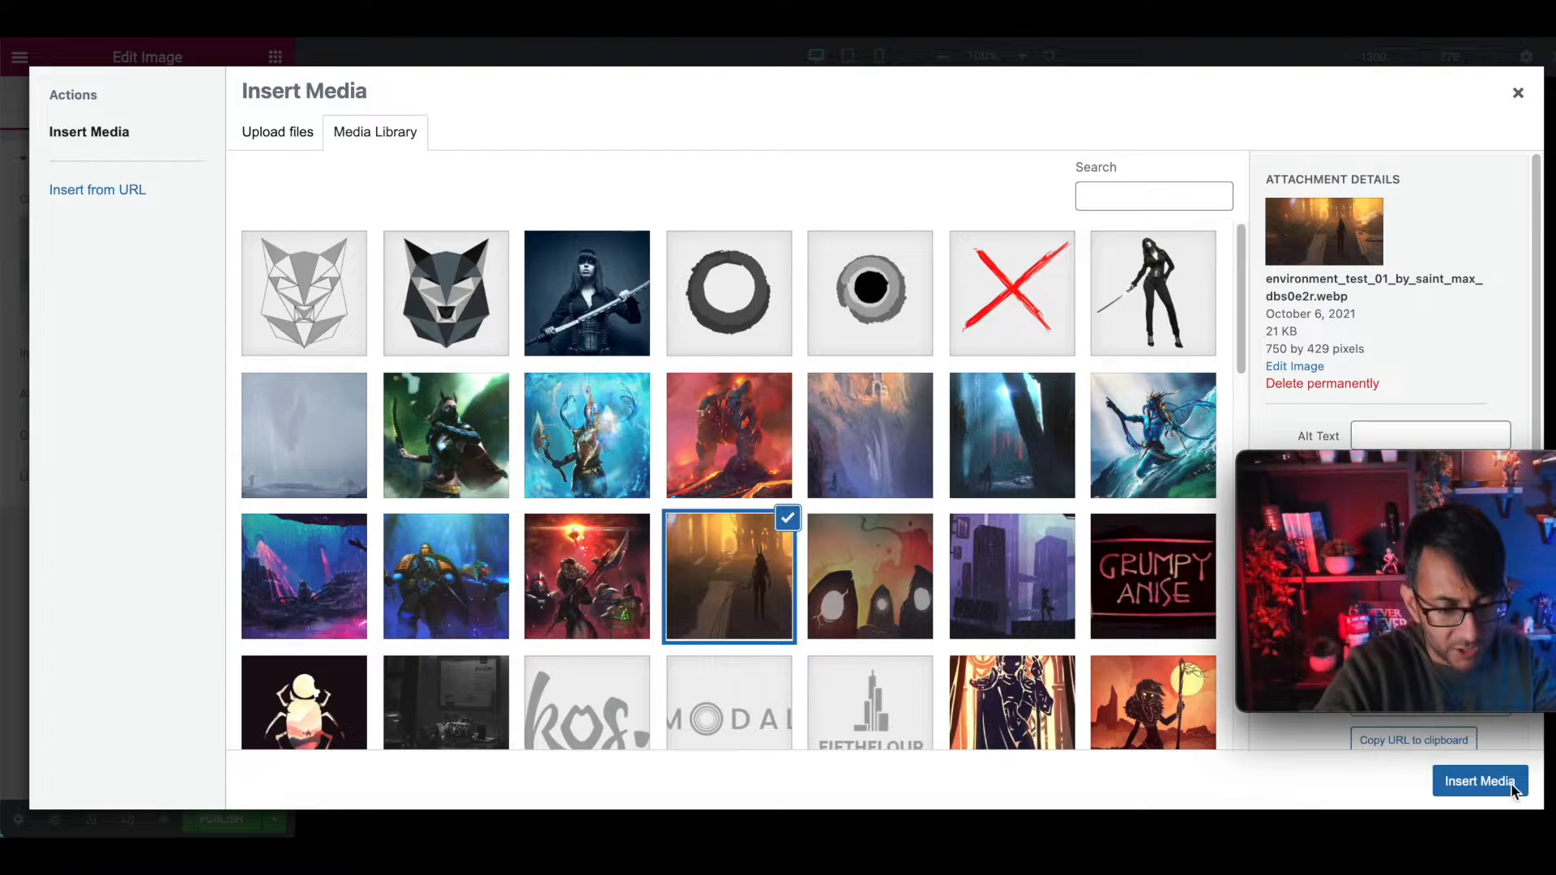
left_click(1480, 781)
left_click_drag(1431, 470, 1431, 600)
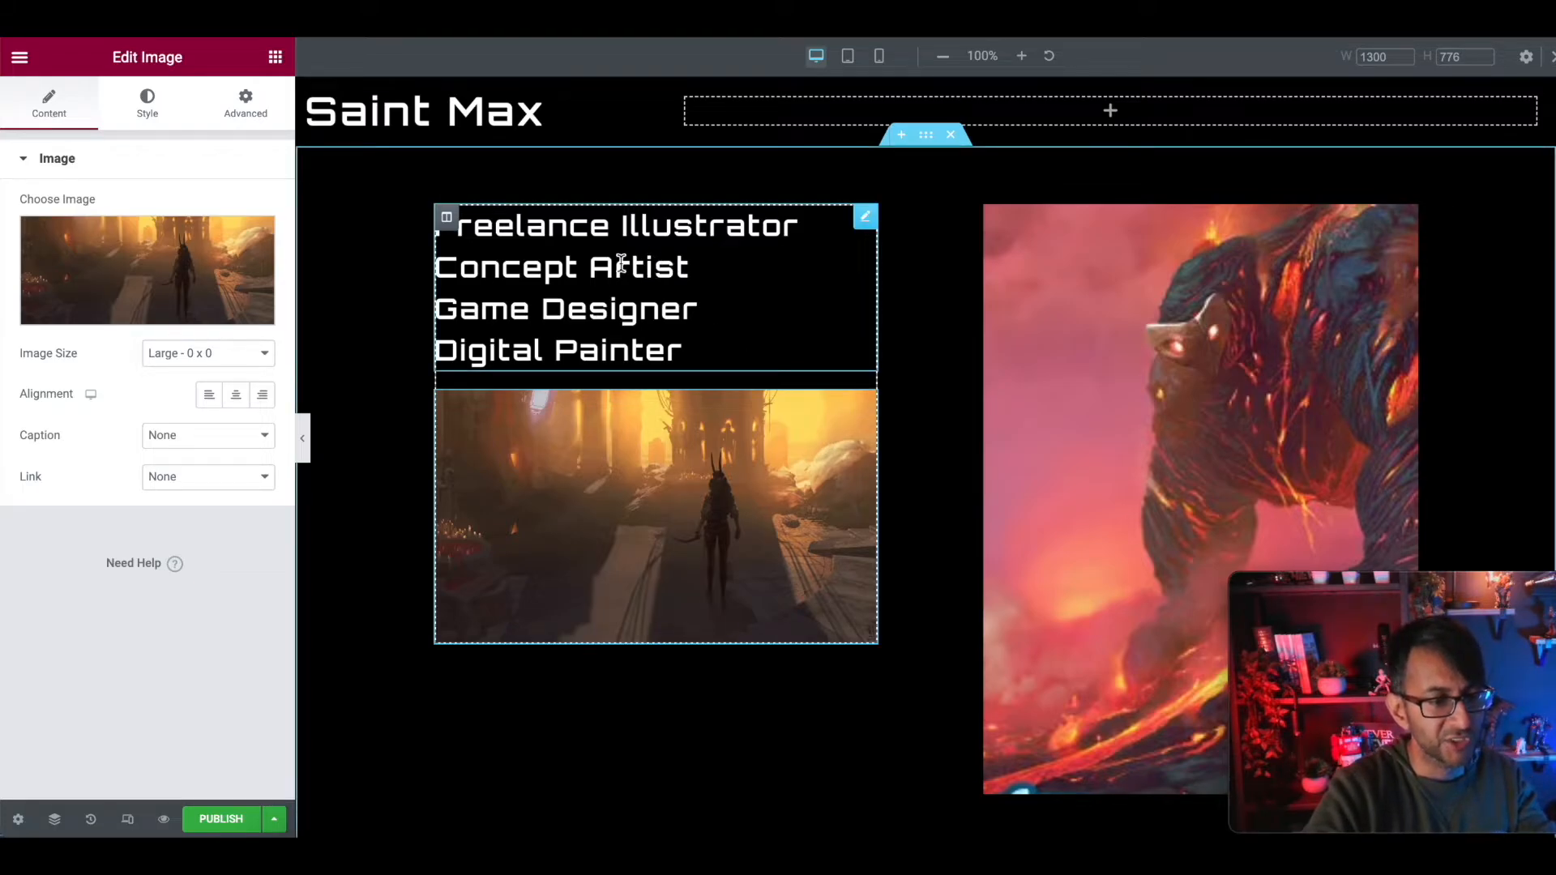
Try a widgets space of 40 px on the job-title column, and clear the value again
left_click(447, 218)
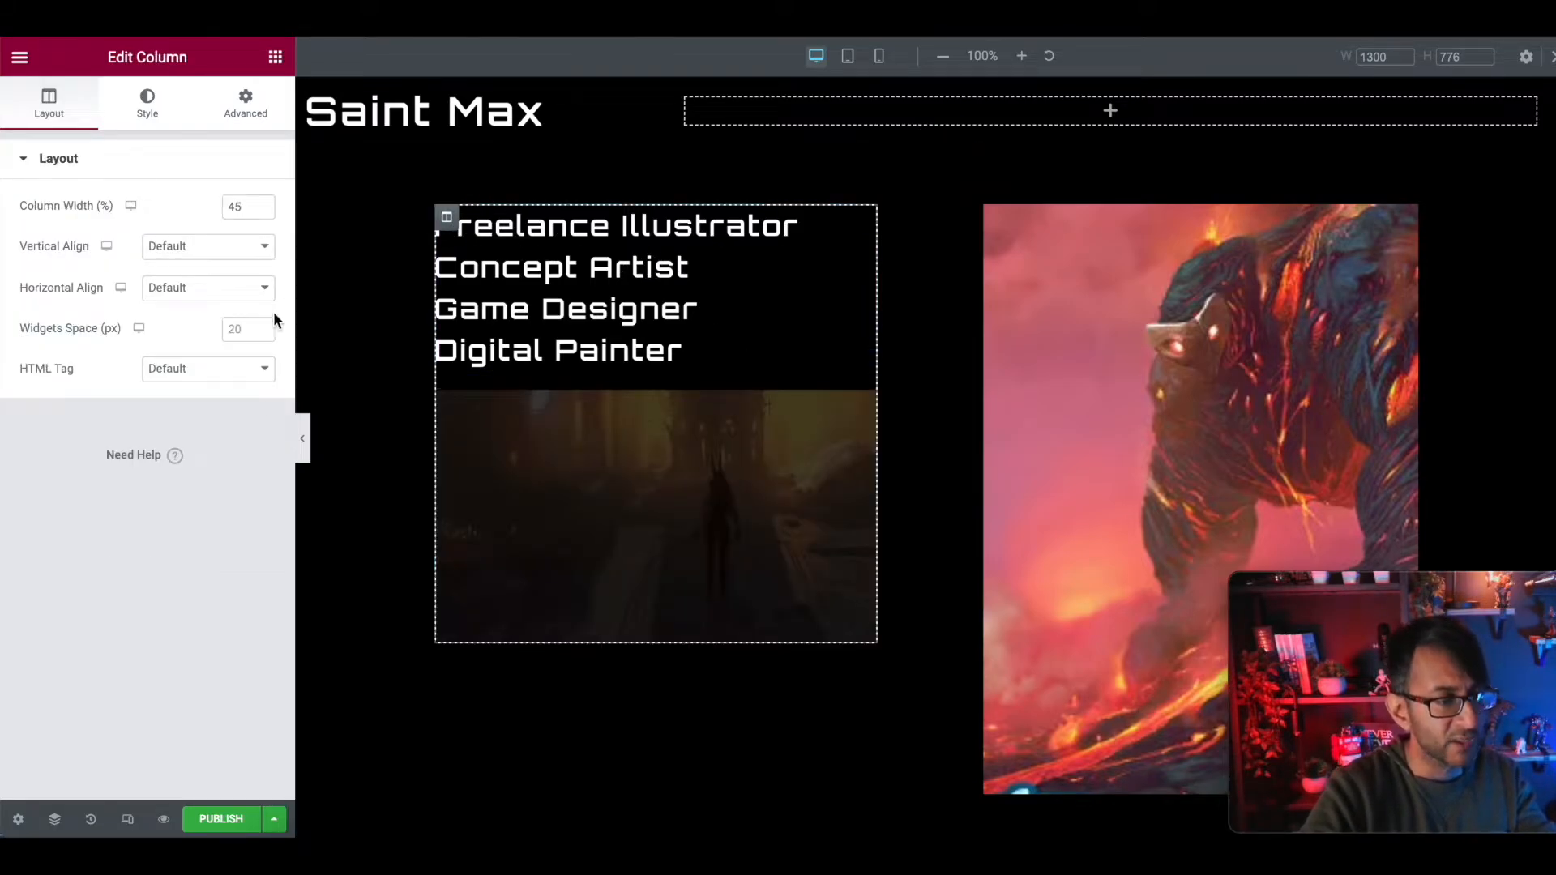
left_click(246, 332)
type("40")
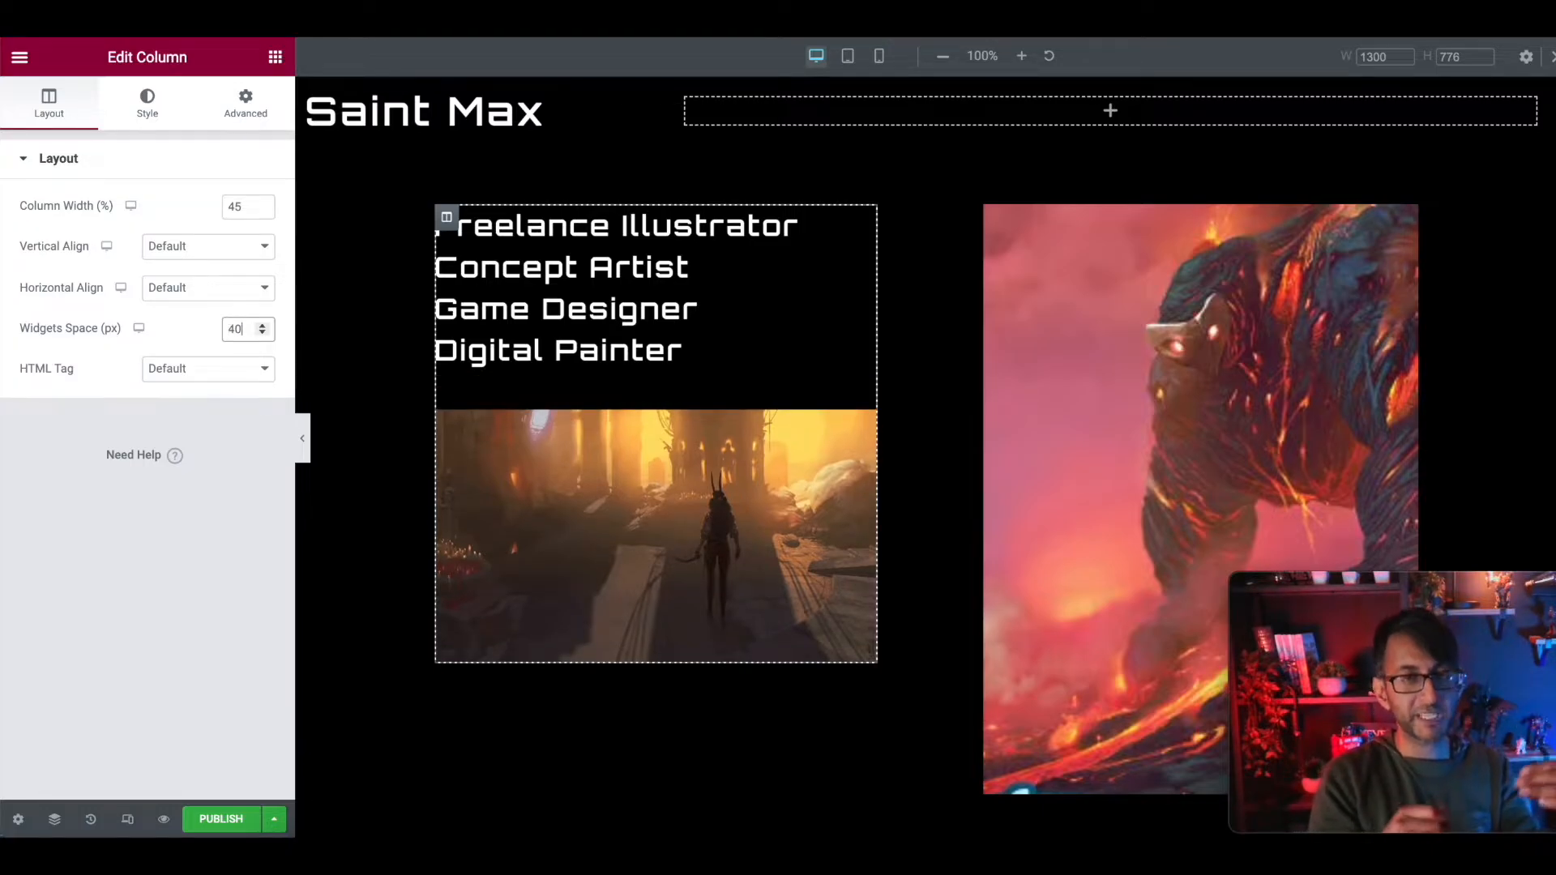
key("BackSpace")
key("BackSpace")
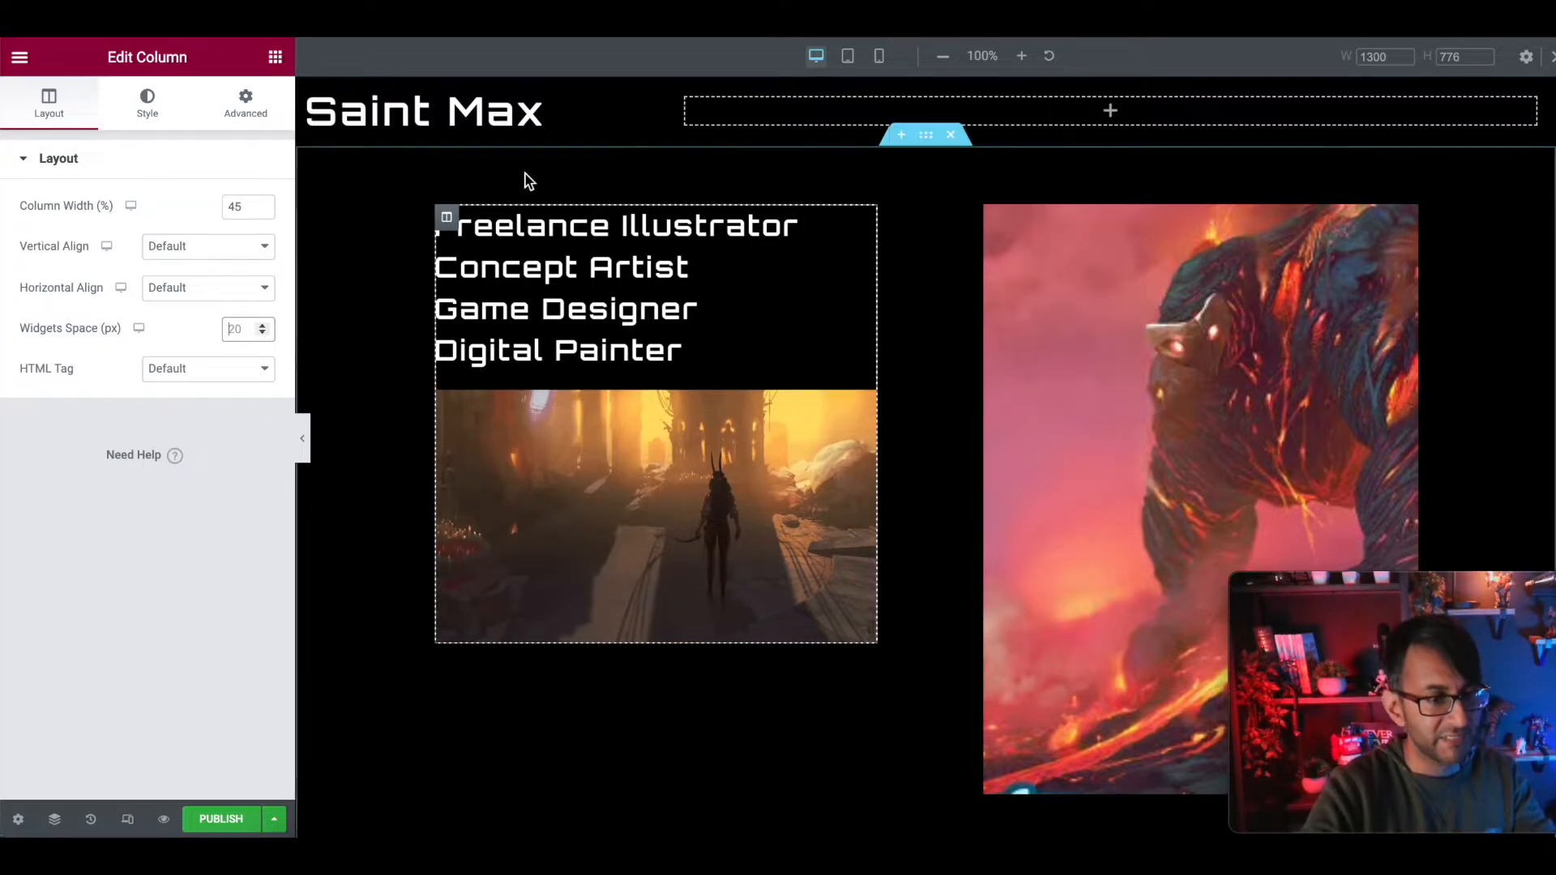
Unlink the margins of the image below the job titles, set its top margin to 30 px, and check the page while scrolling
left_click(863, 410)
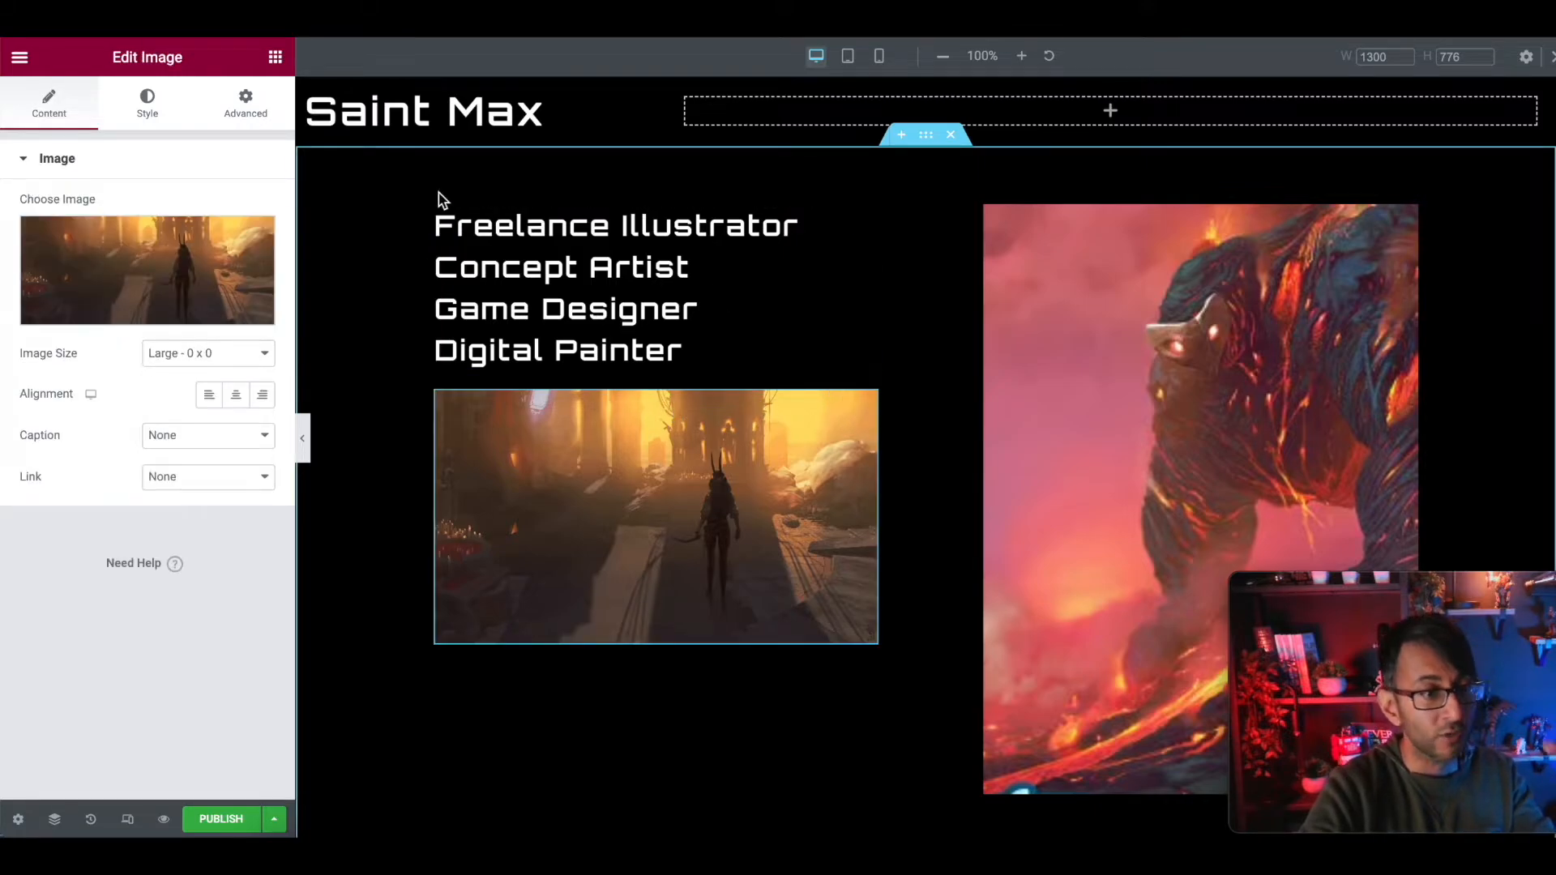
left_click(240, 109)
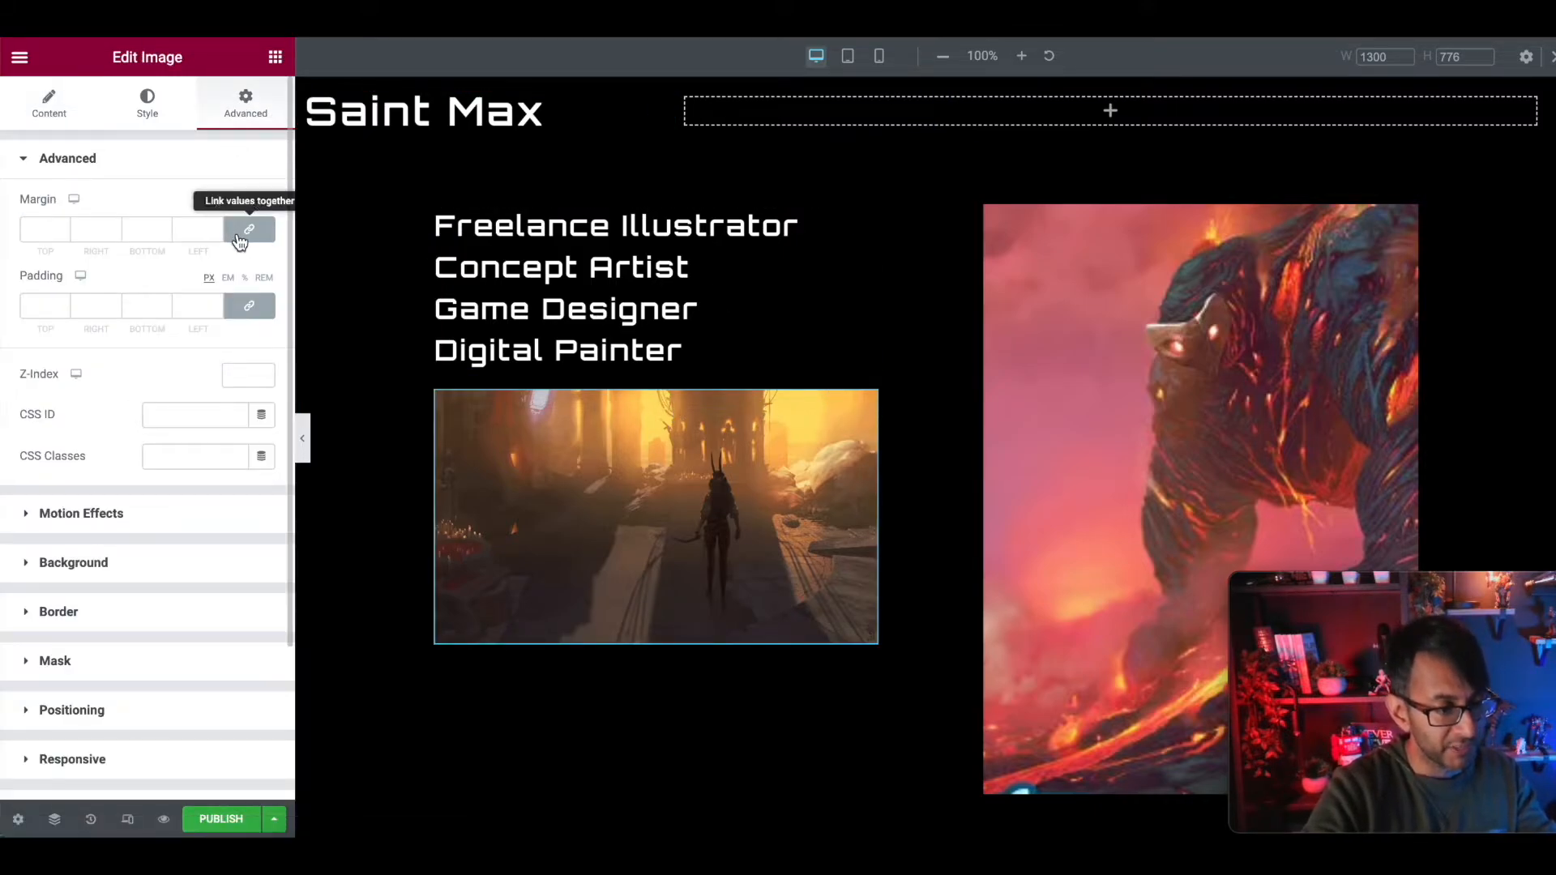
left_click(61, 230)
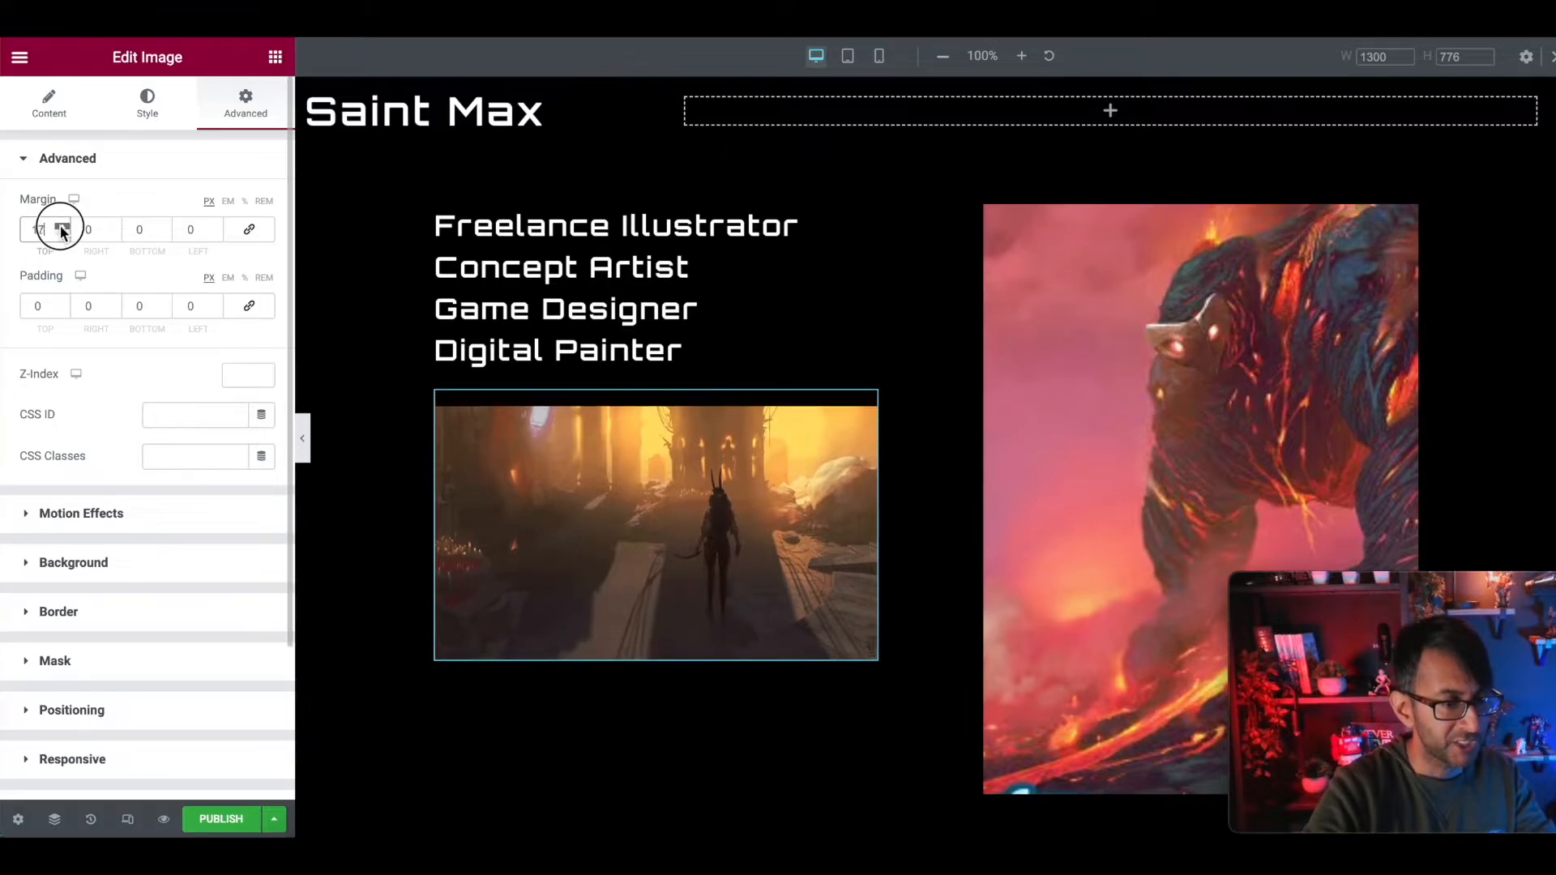
left_click(61, 230)
left_click(61, 229)
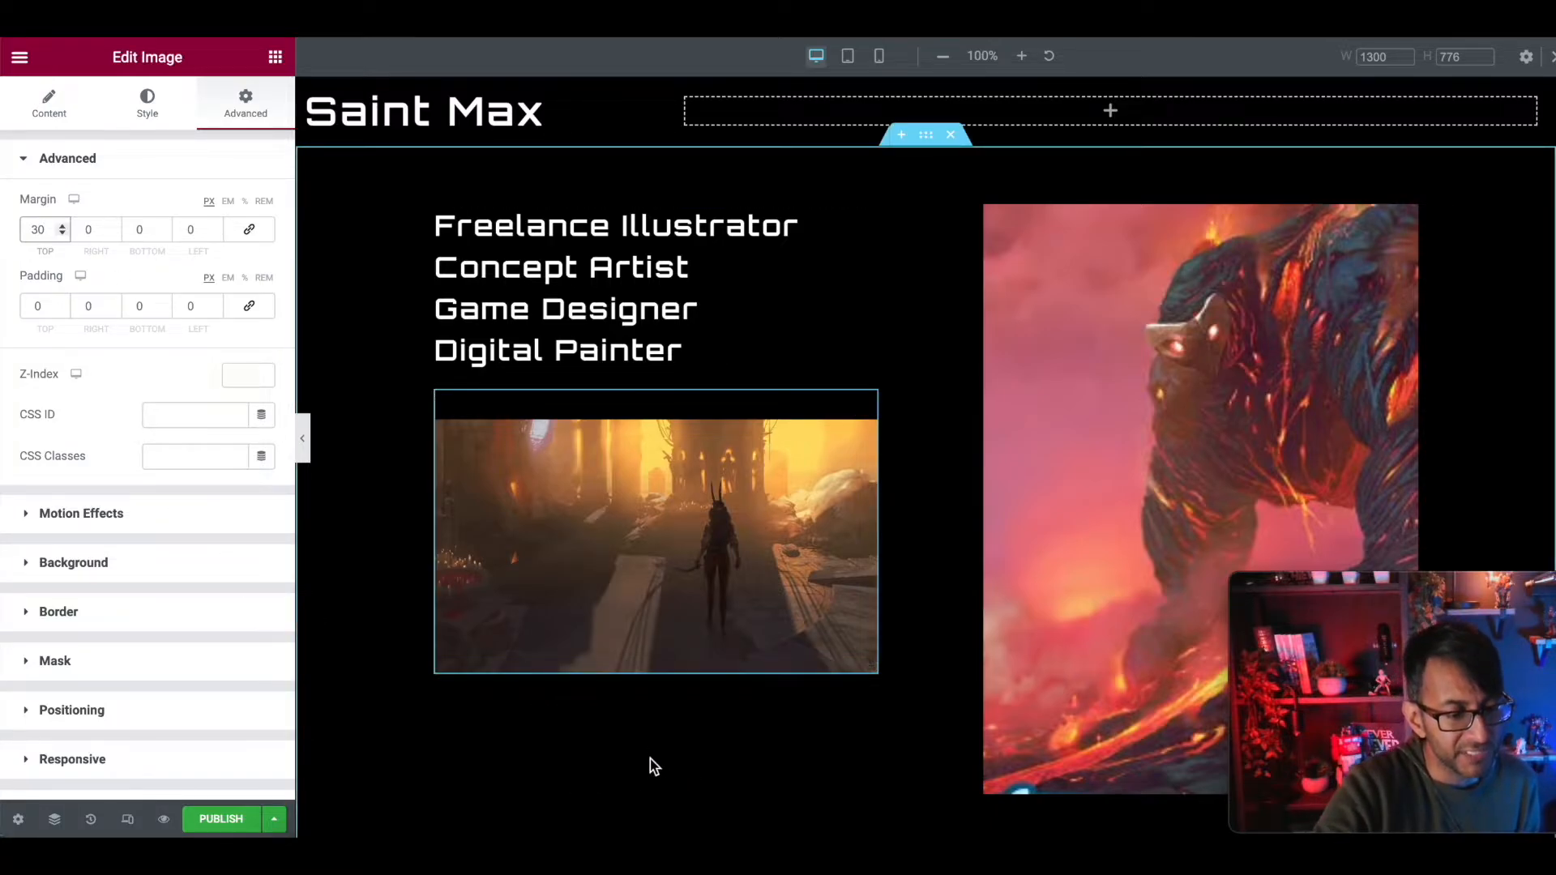
scroll(648, 778, "down", 4)
scroll(648, 776, "up", 4)
scroll(649, 775, "down", 1)
scroll(648, 776, "up", 1)
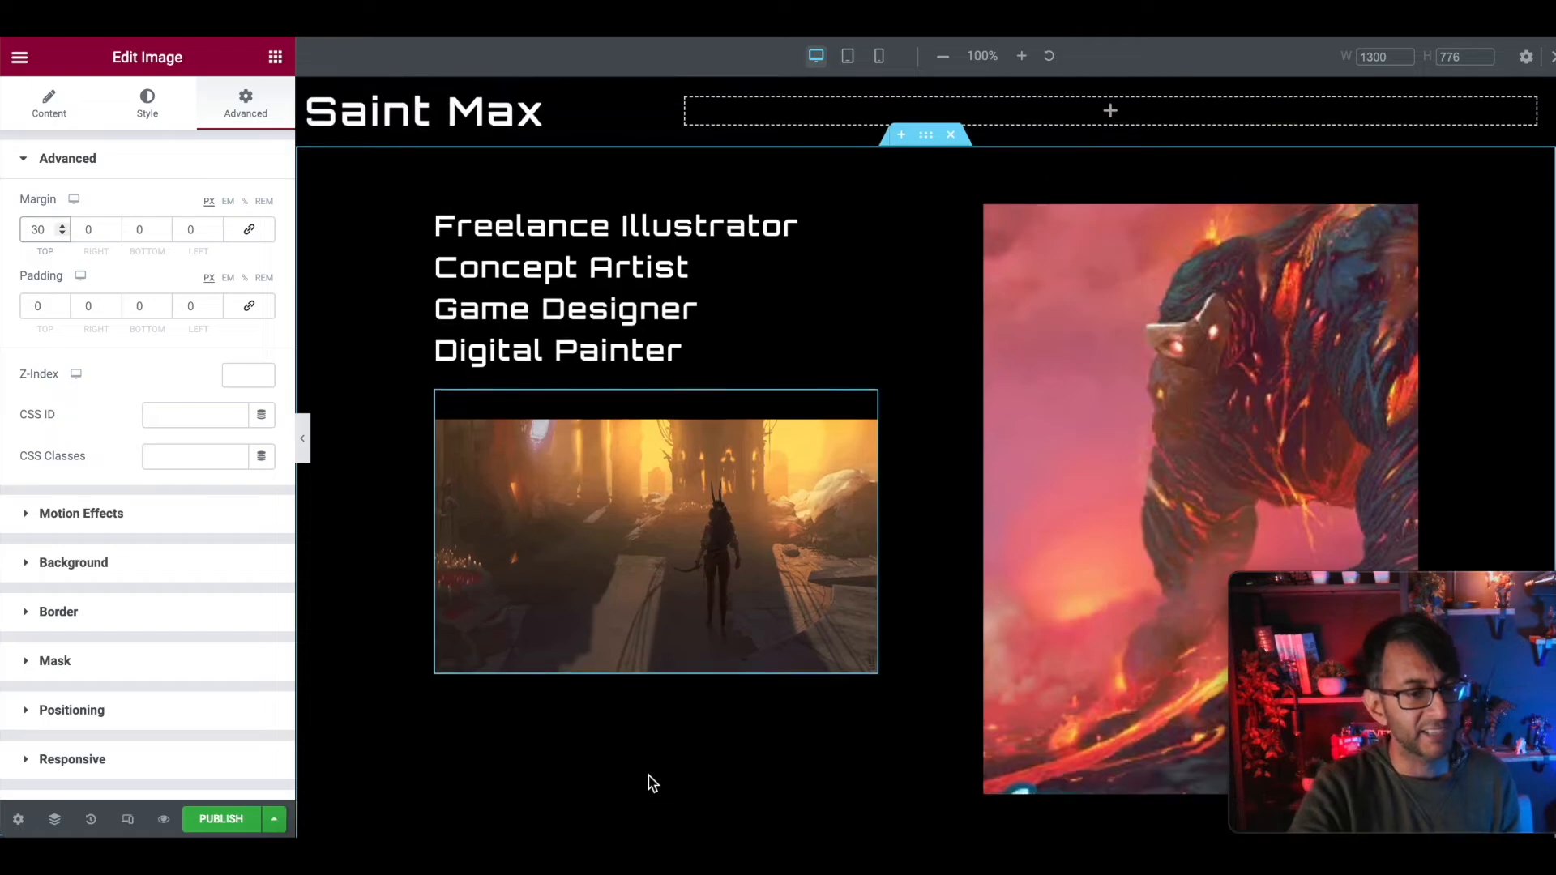
Set the top margin of the image below the job titles to 50 px
left_click(863, 217)
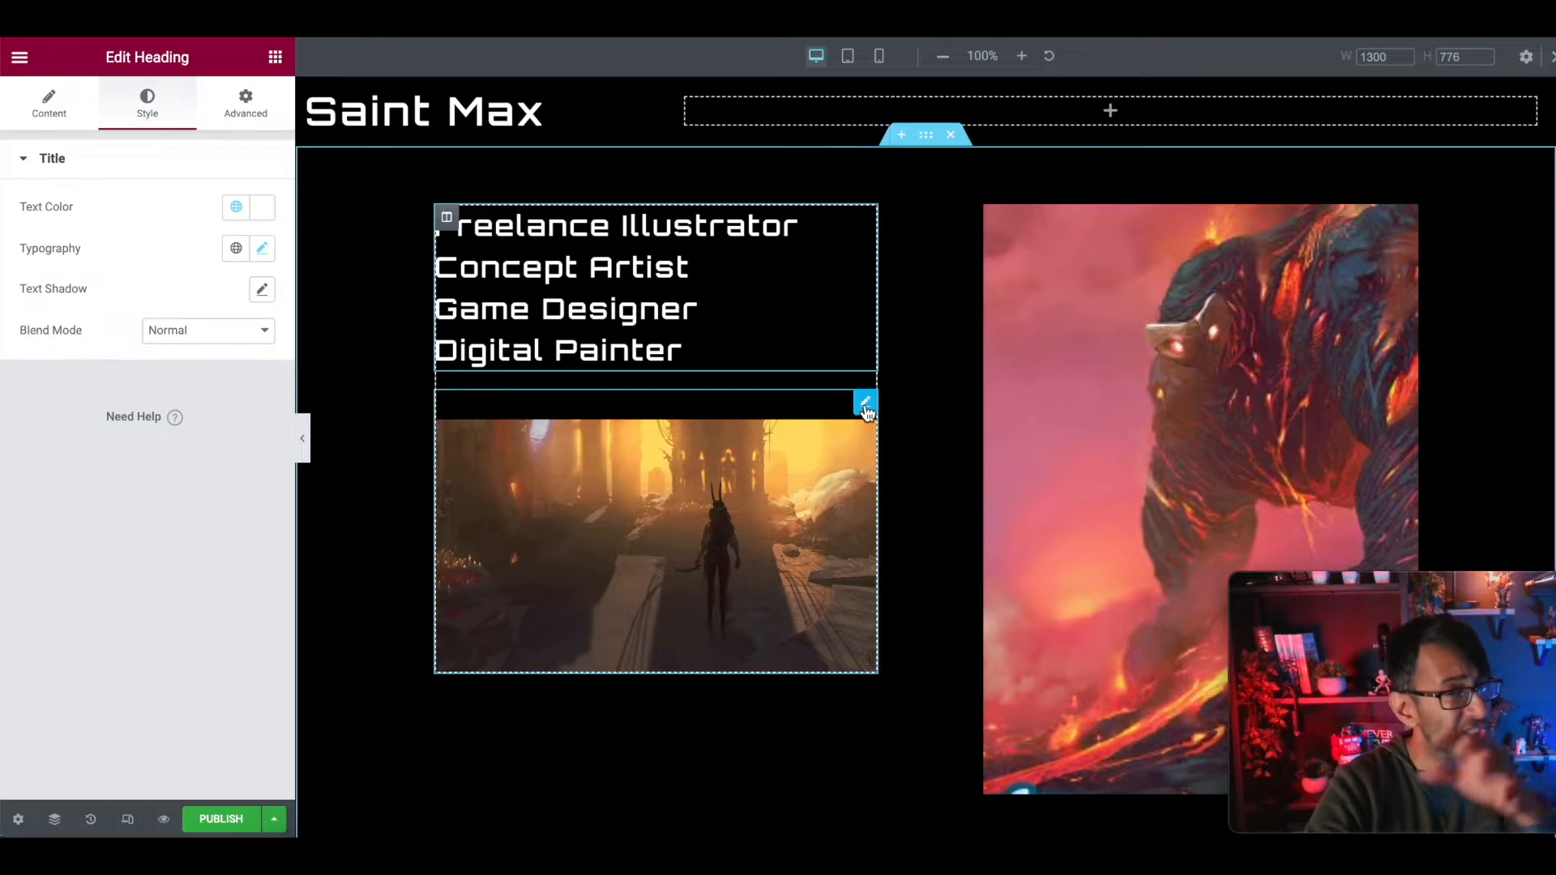
left_click(865, 404)
double_click(38, 229)
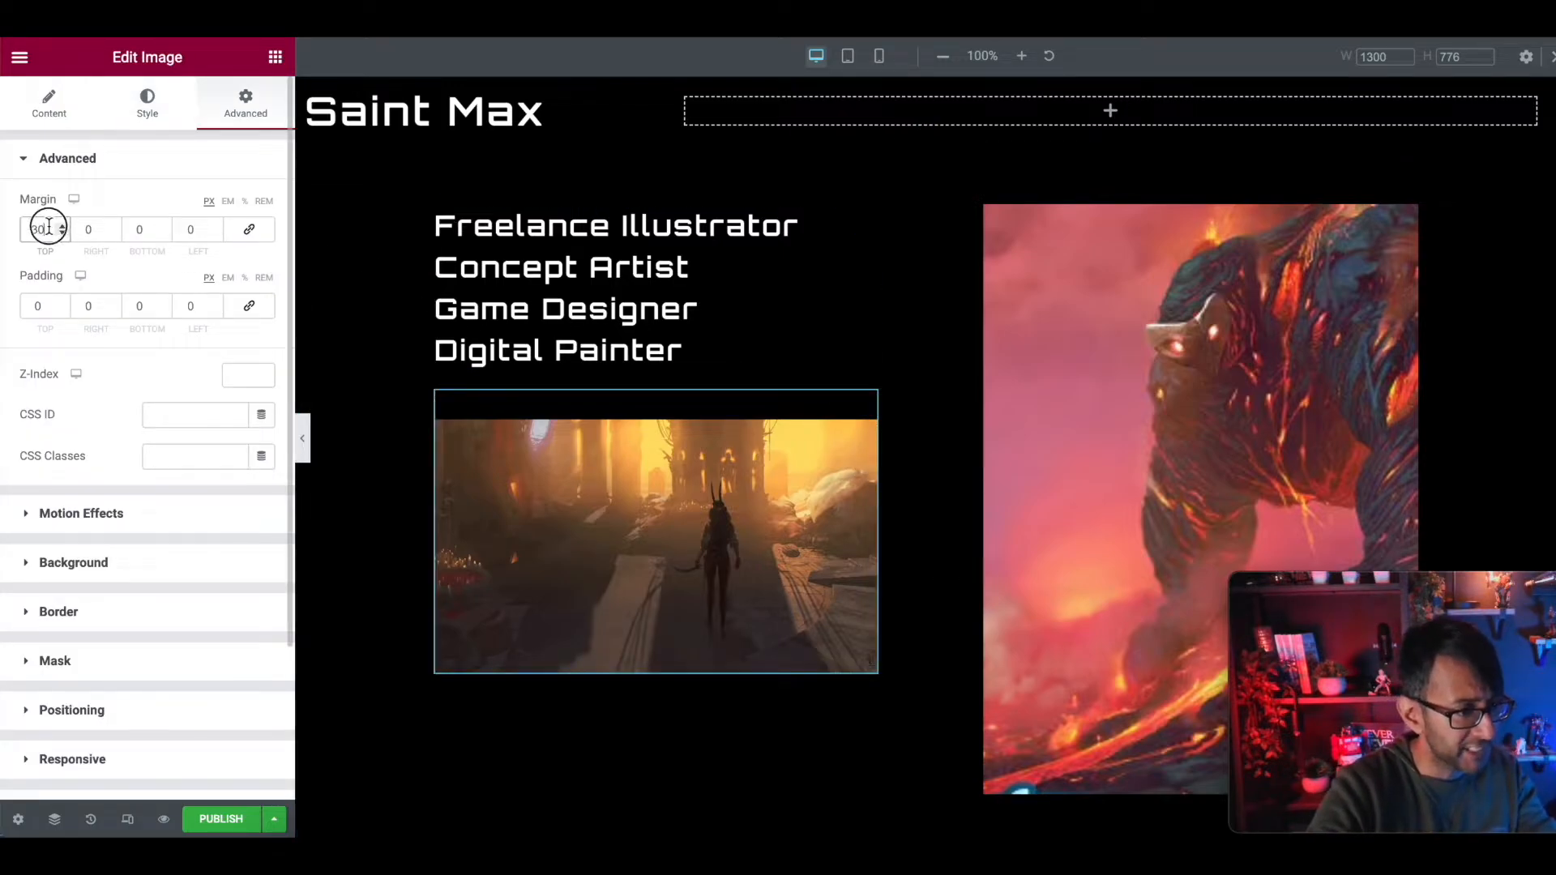
type("50")
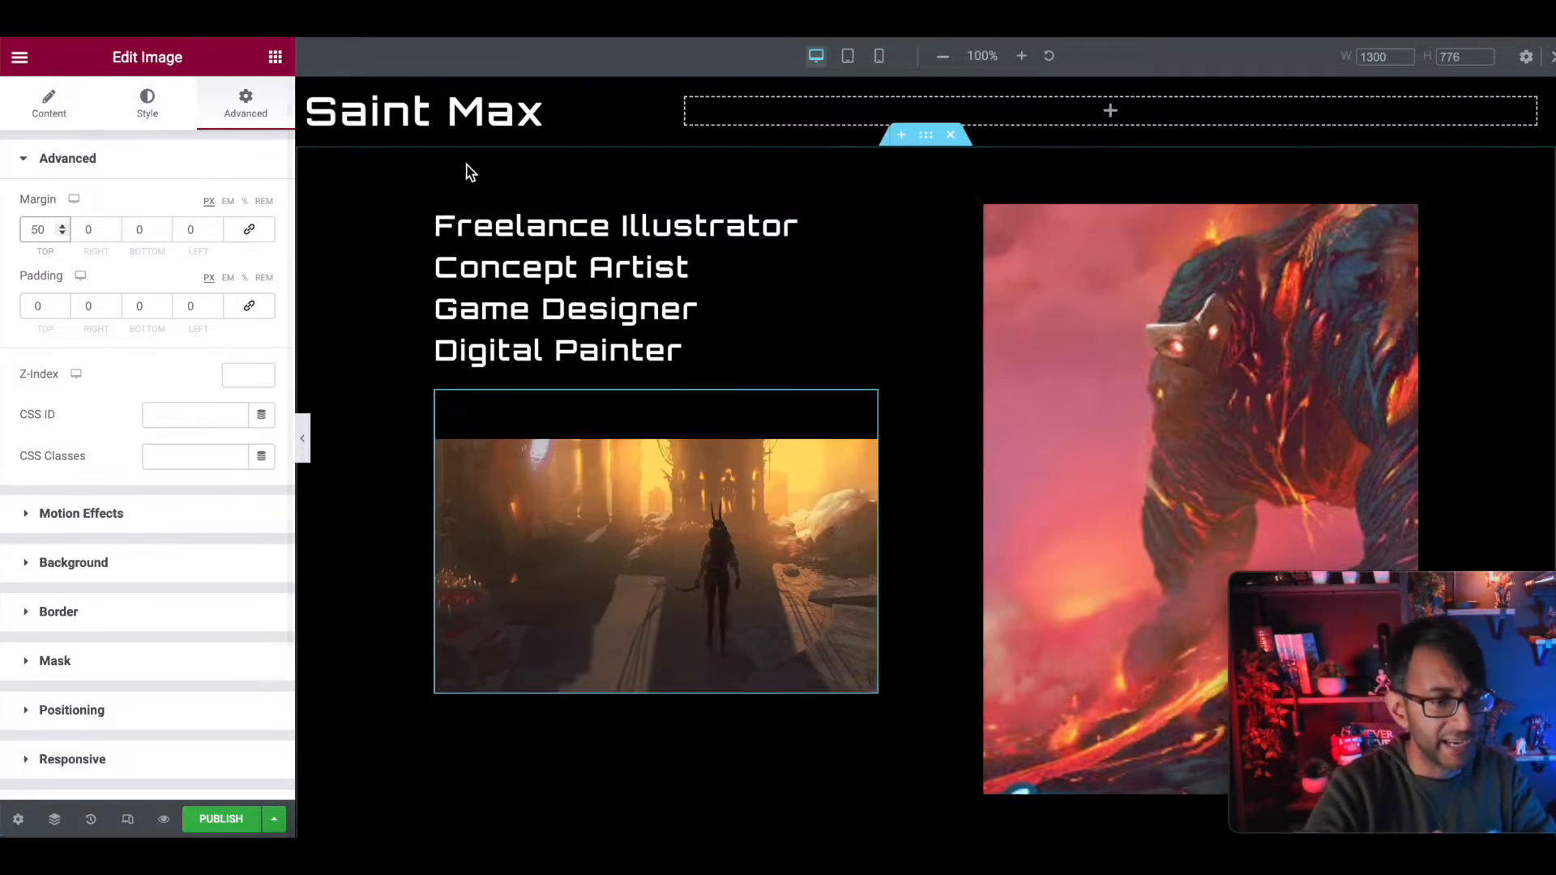
Undo the accidental move of the job-title heading into the artwork column and open the heading for editing
left_click(863, 217)
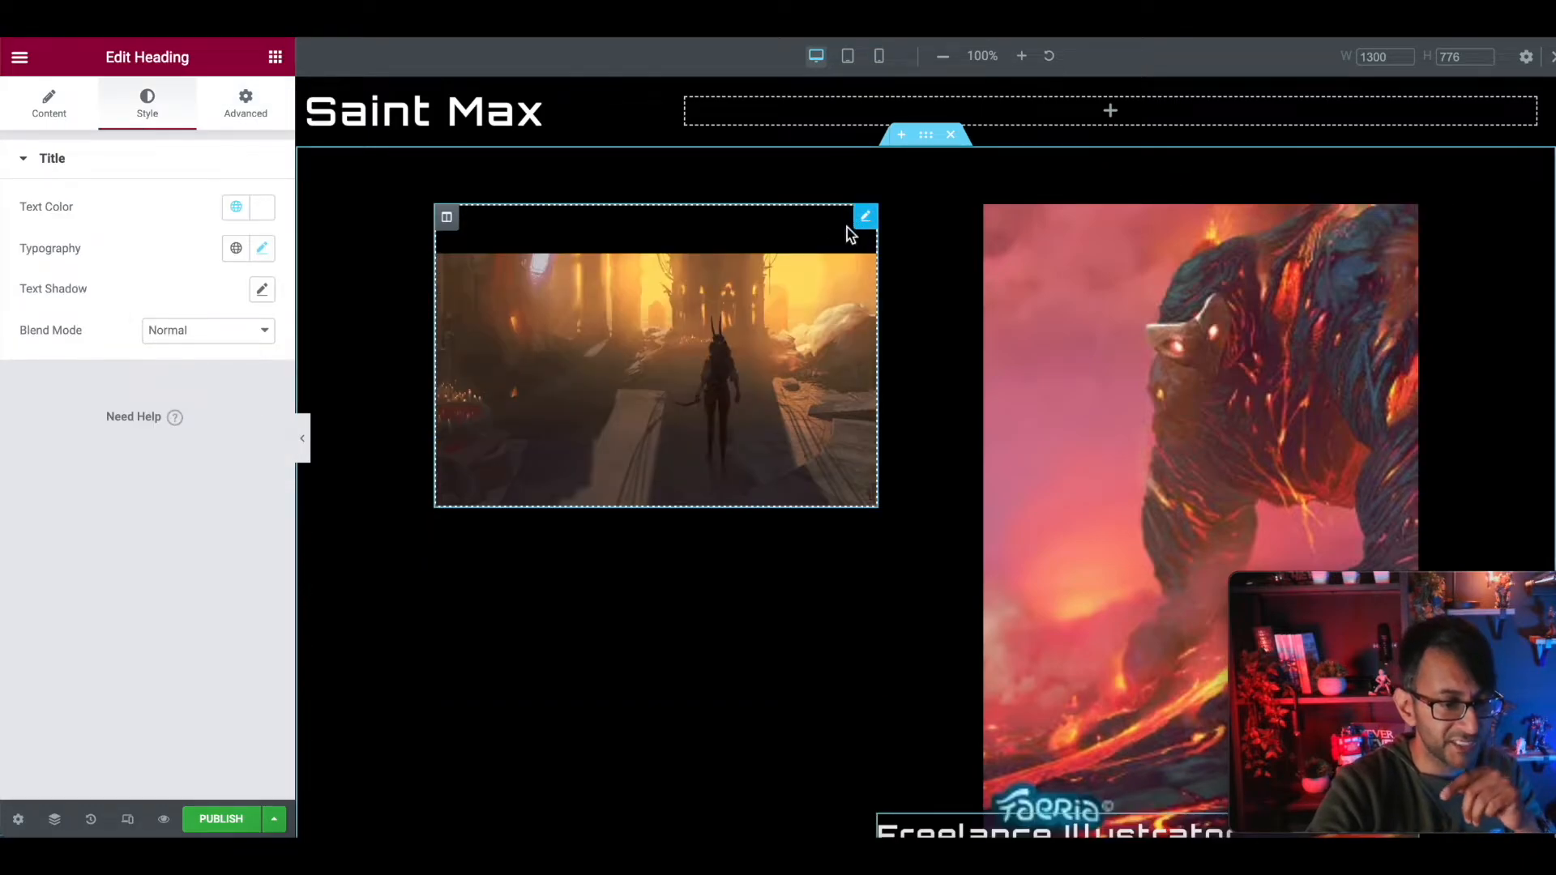
key("ctrl+z")
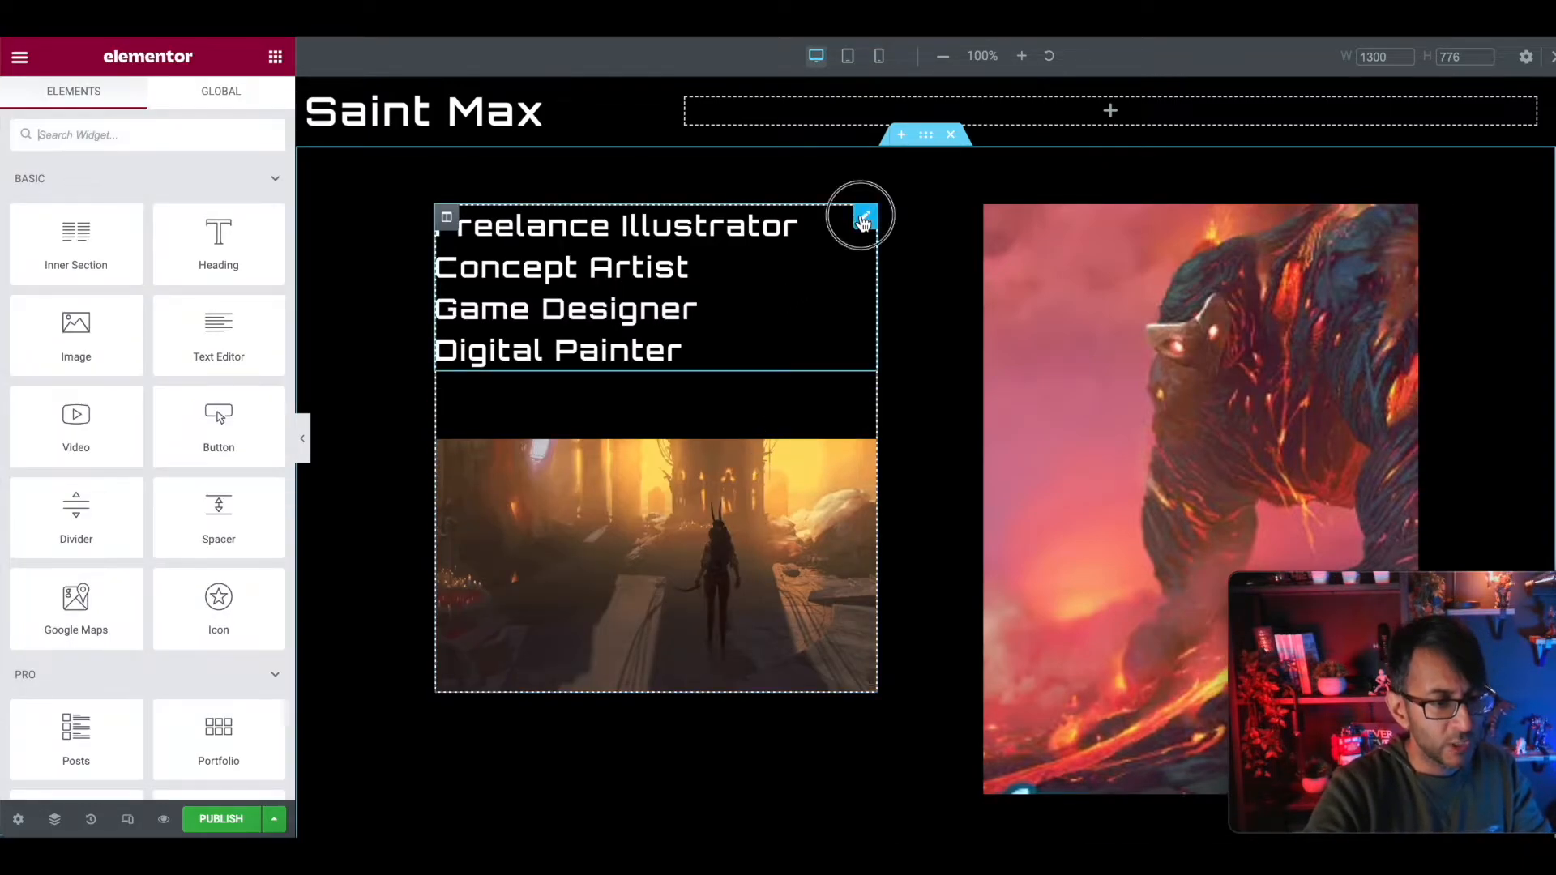
left_click(863, 218)
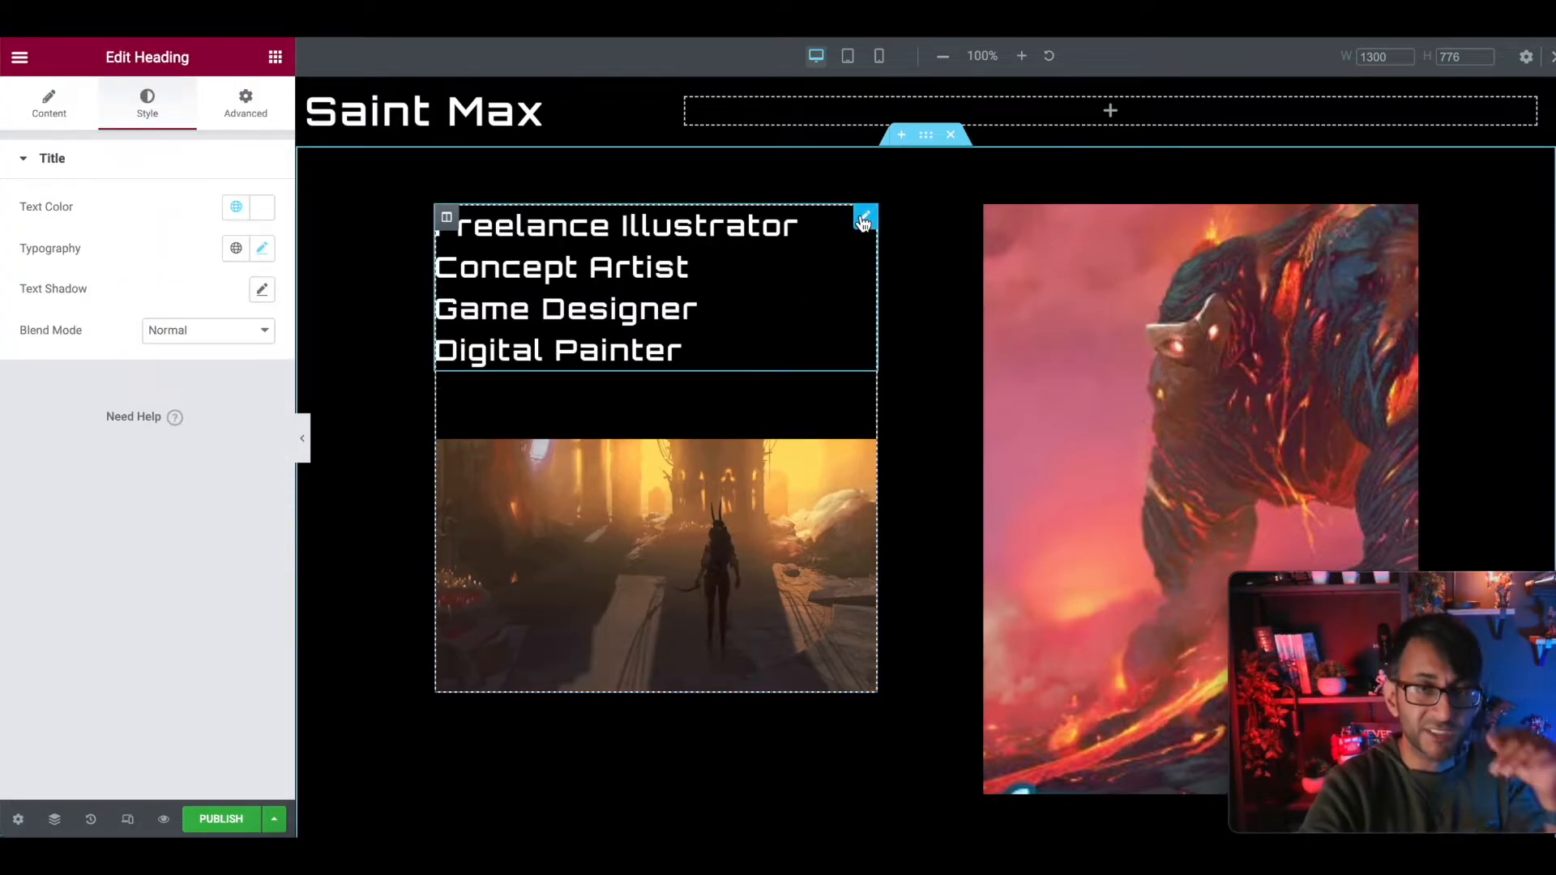
Set the line height of the job-title heading to 2 em
left_click(262, 250)
left_click_drag(61, 634, 70, 636)
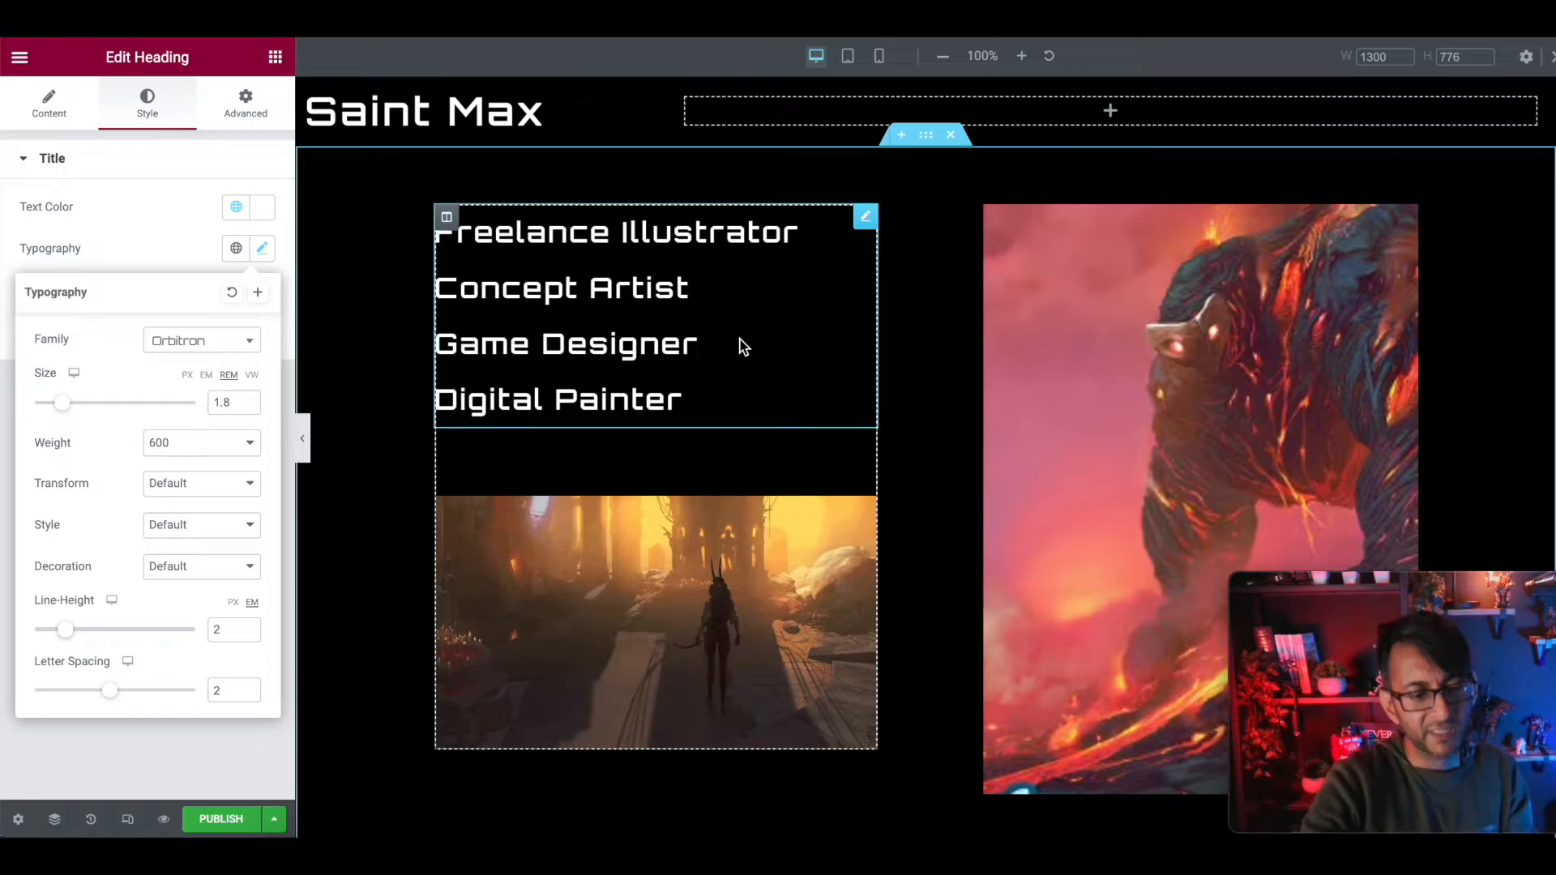
Reduce the spacer in the artwork column to 557 px
left_click(1257, 436)
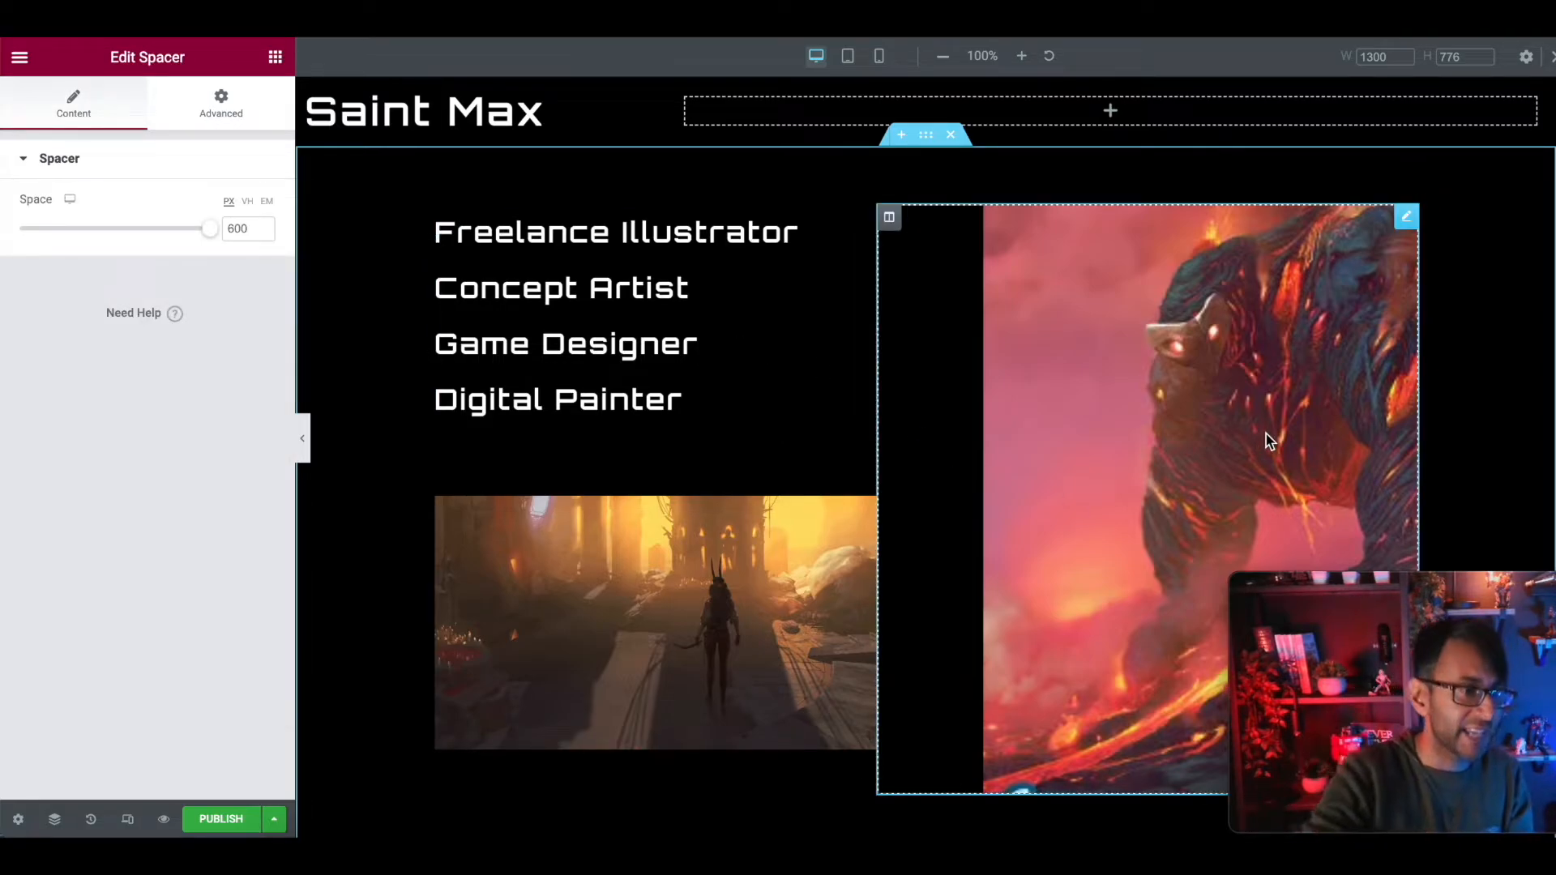
left_click(212, 230)
left_click_drag(212, 235, 201, 245)
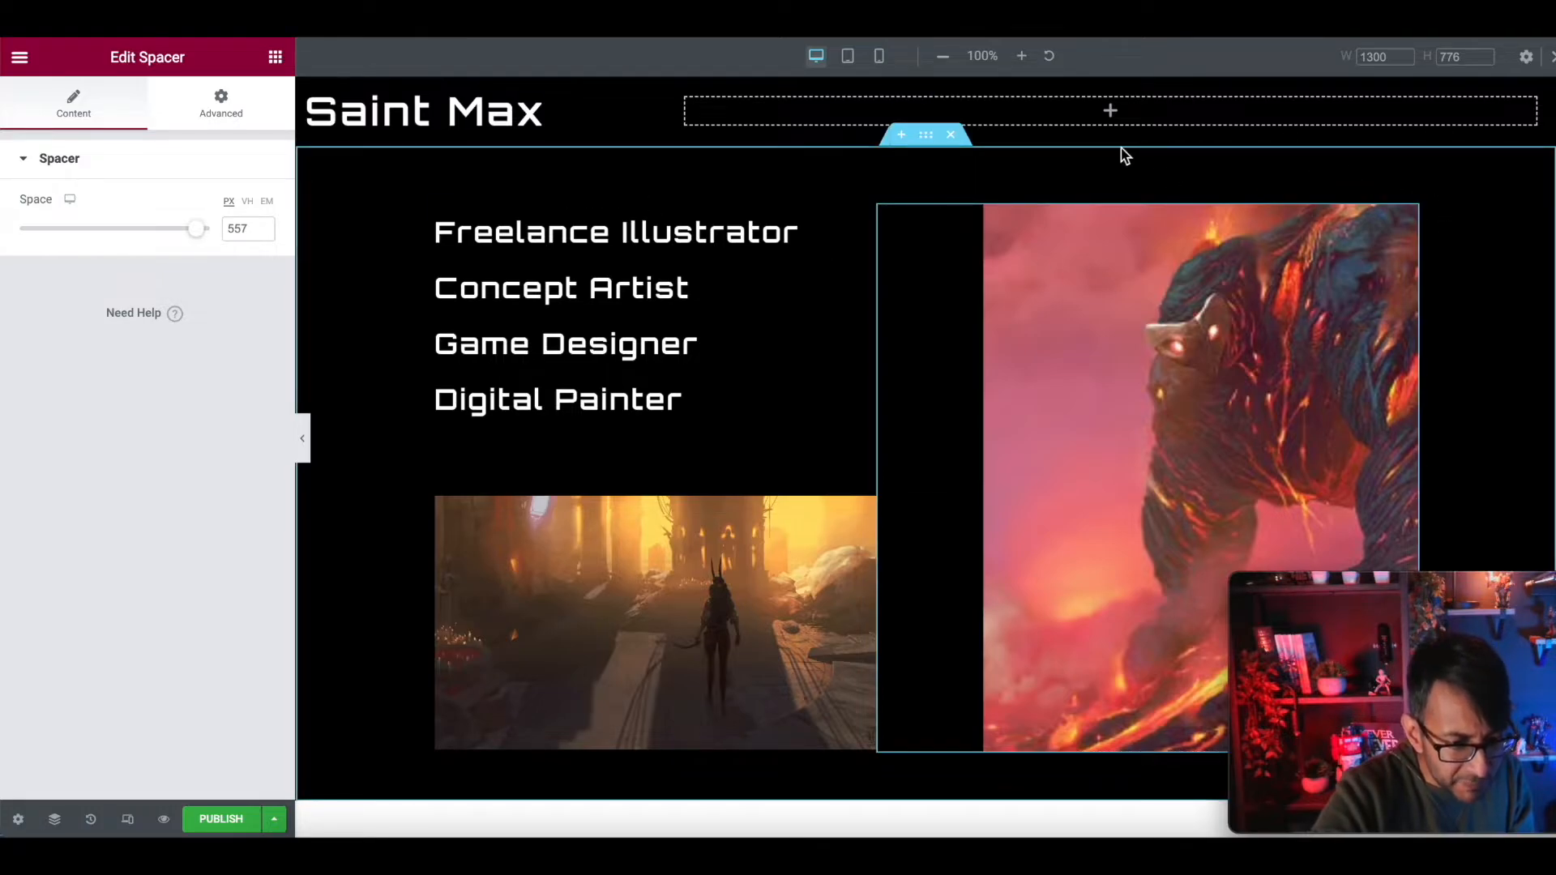
Try a button between the job titles and the image, undo it, and place a button below the image instead
left_click(1139, 124)
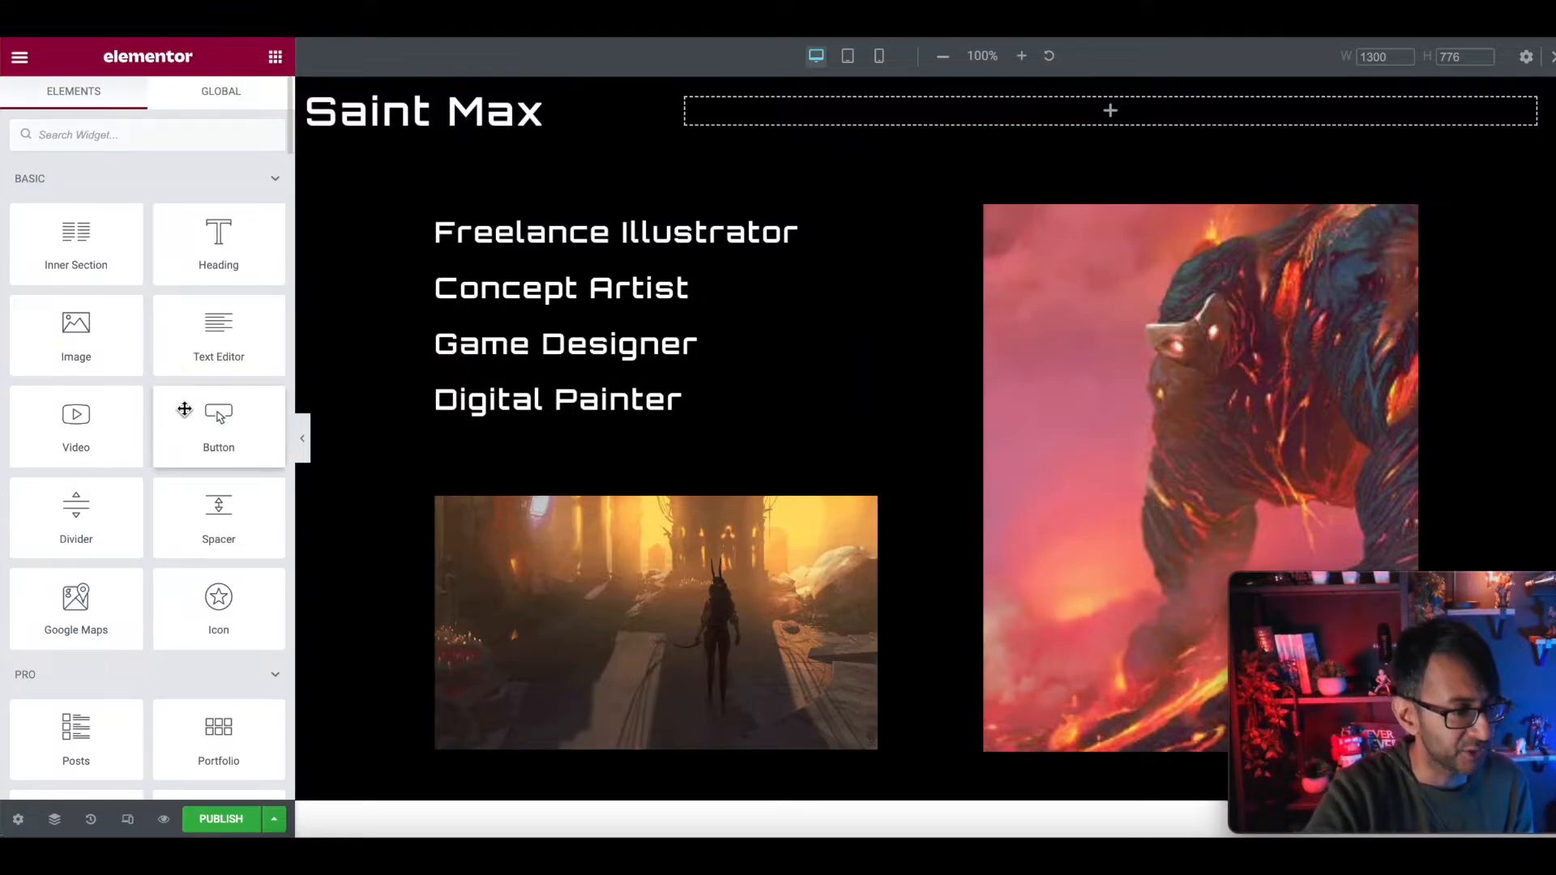
left_click_drag(215, 428, 567, 425)
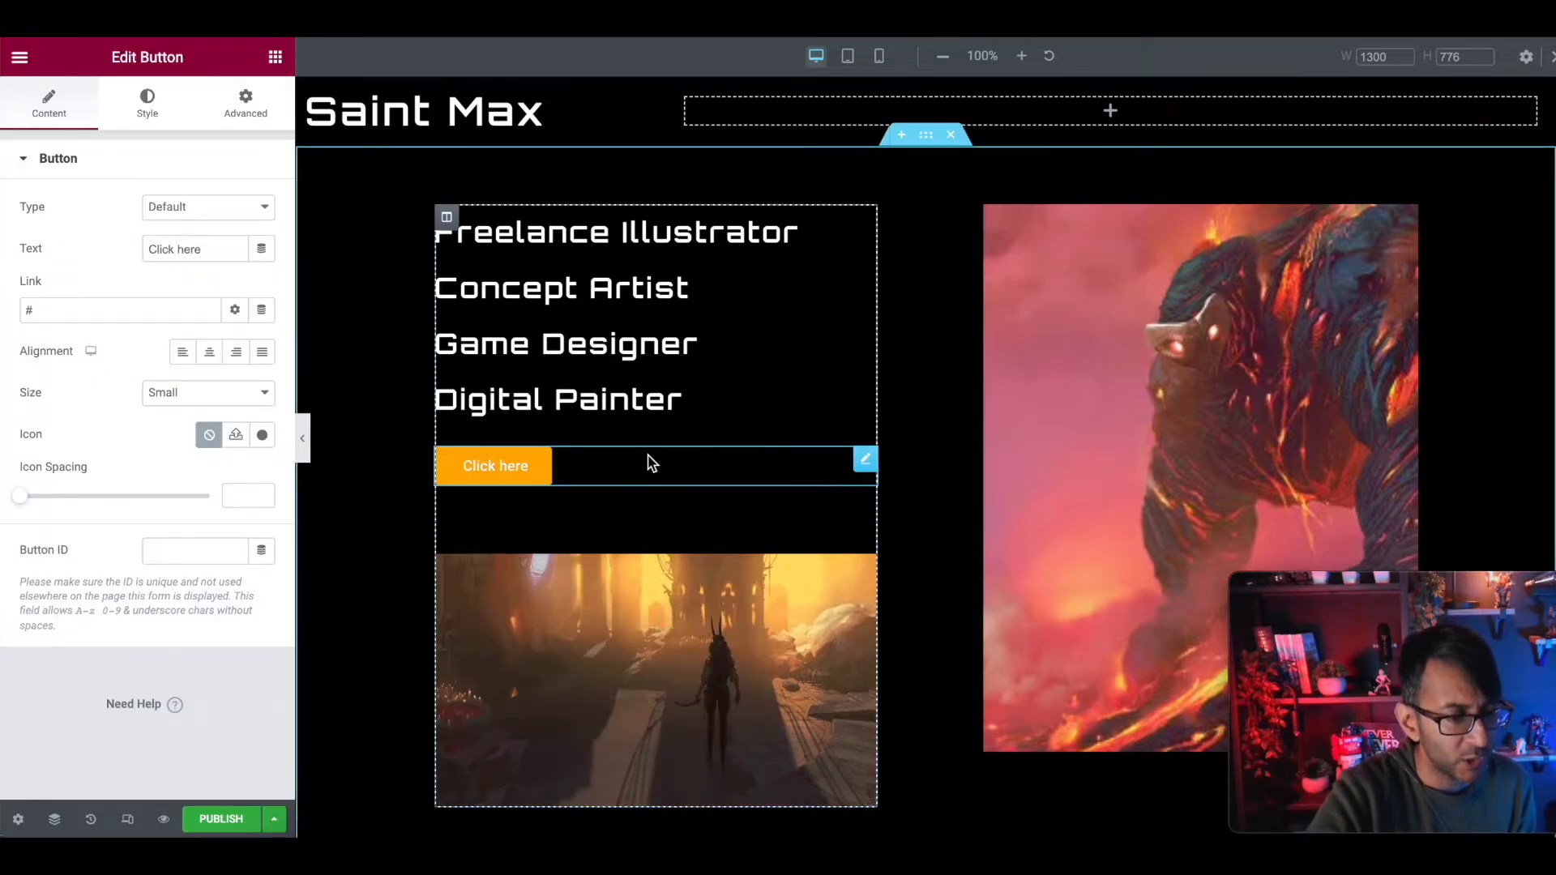
key("ctrl+z")
left_click_drag(216, 426, 559, 731)
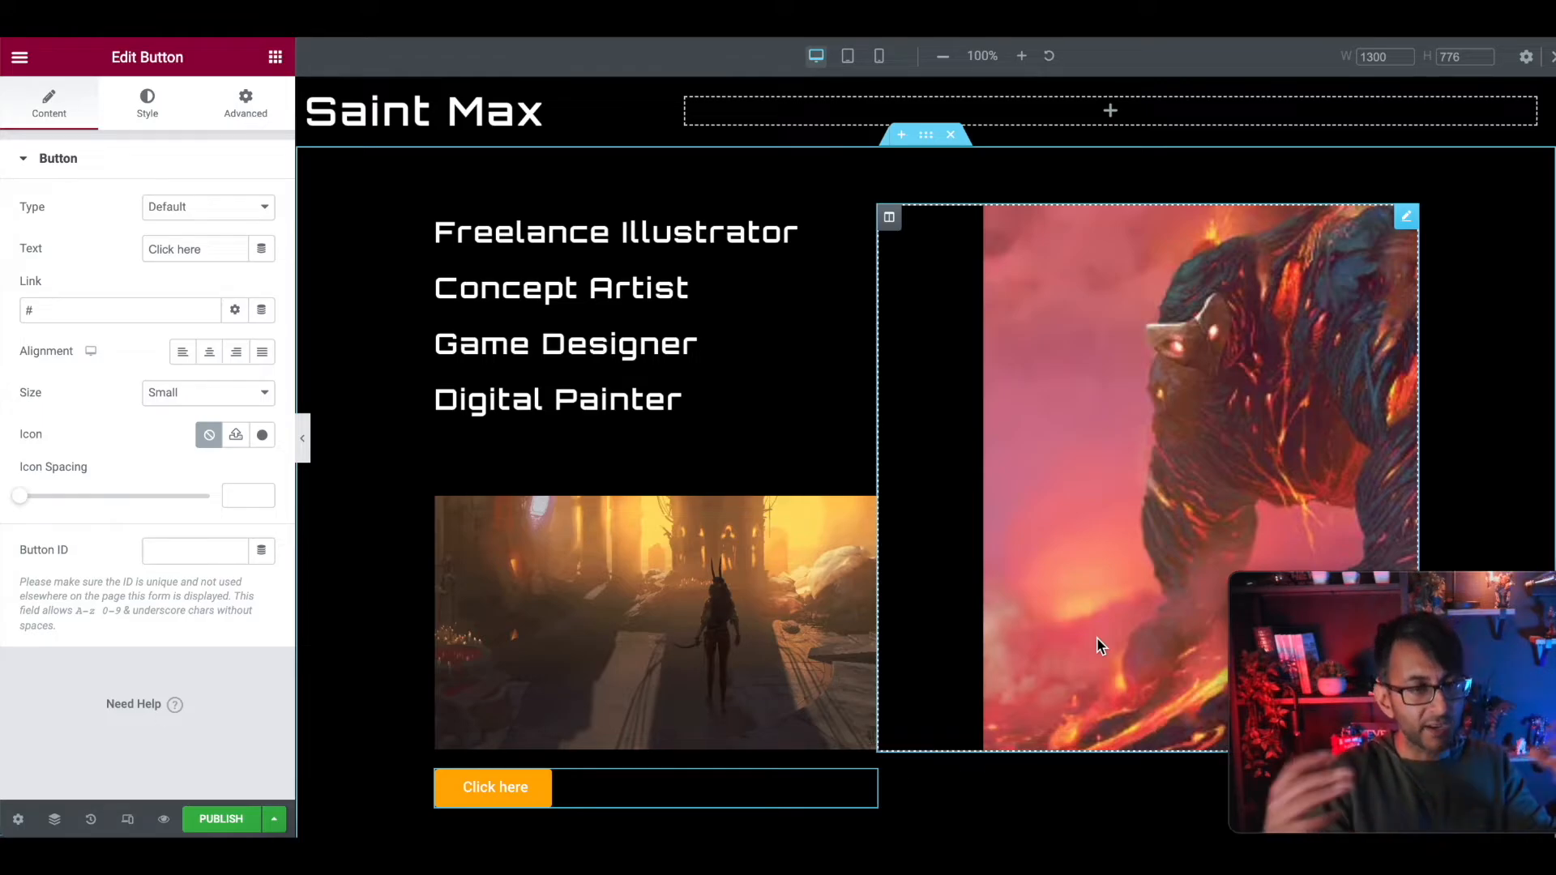
right_click(707, 793)
left_click(601, 781)
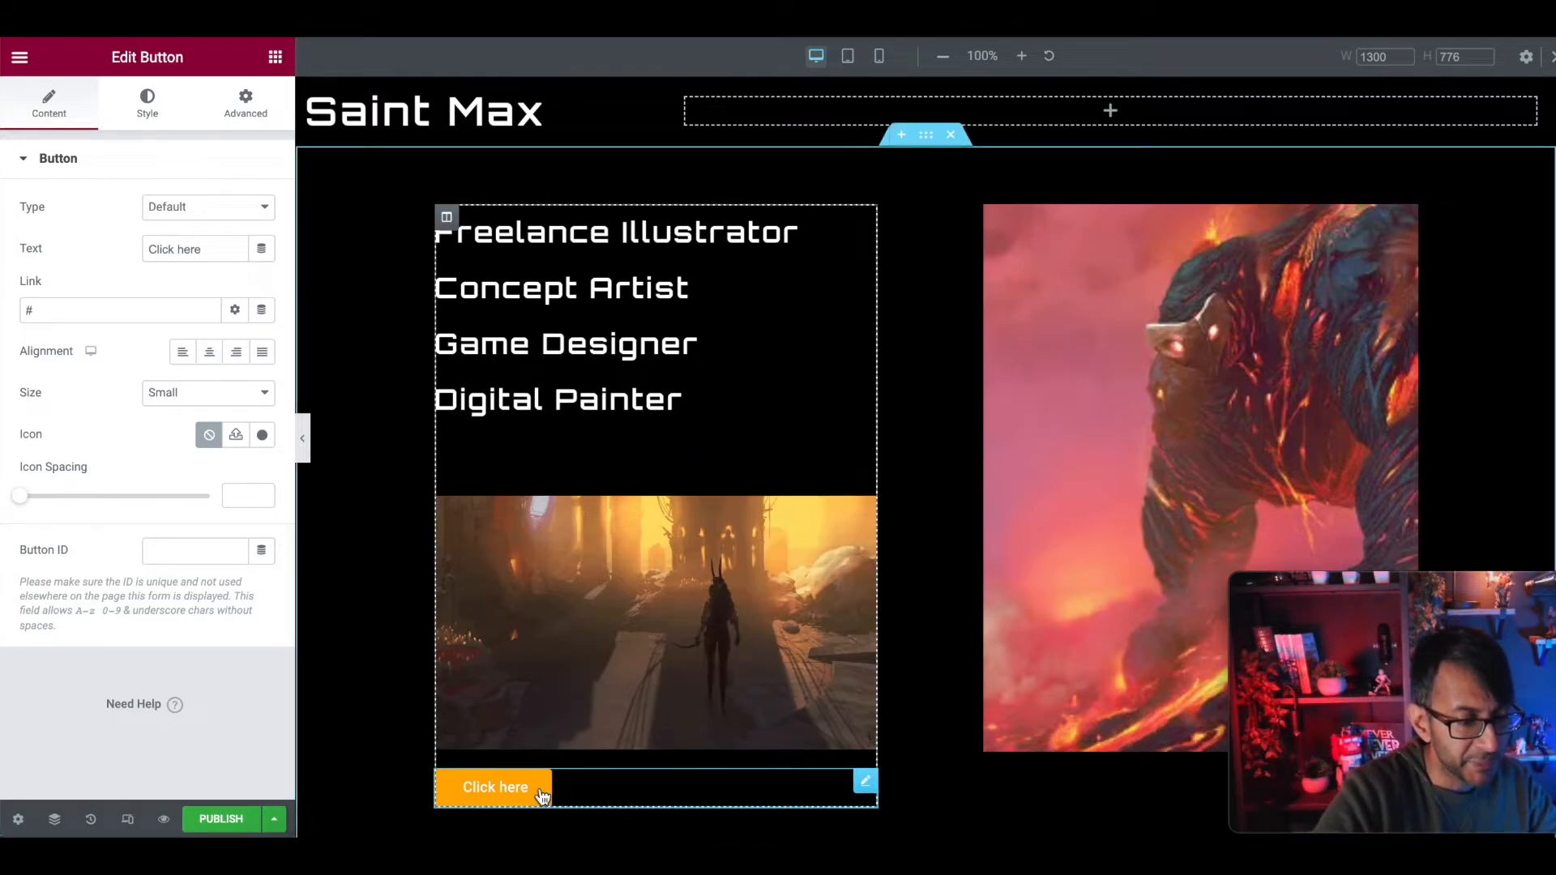
Try linking the button to a suggested page using the search text "cont", then clear the link and delete the button
left_click(80, 310)
key("BackSpace")
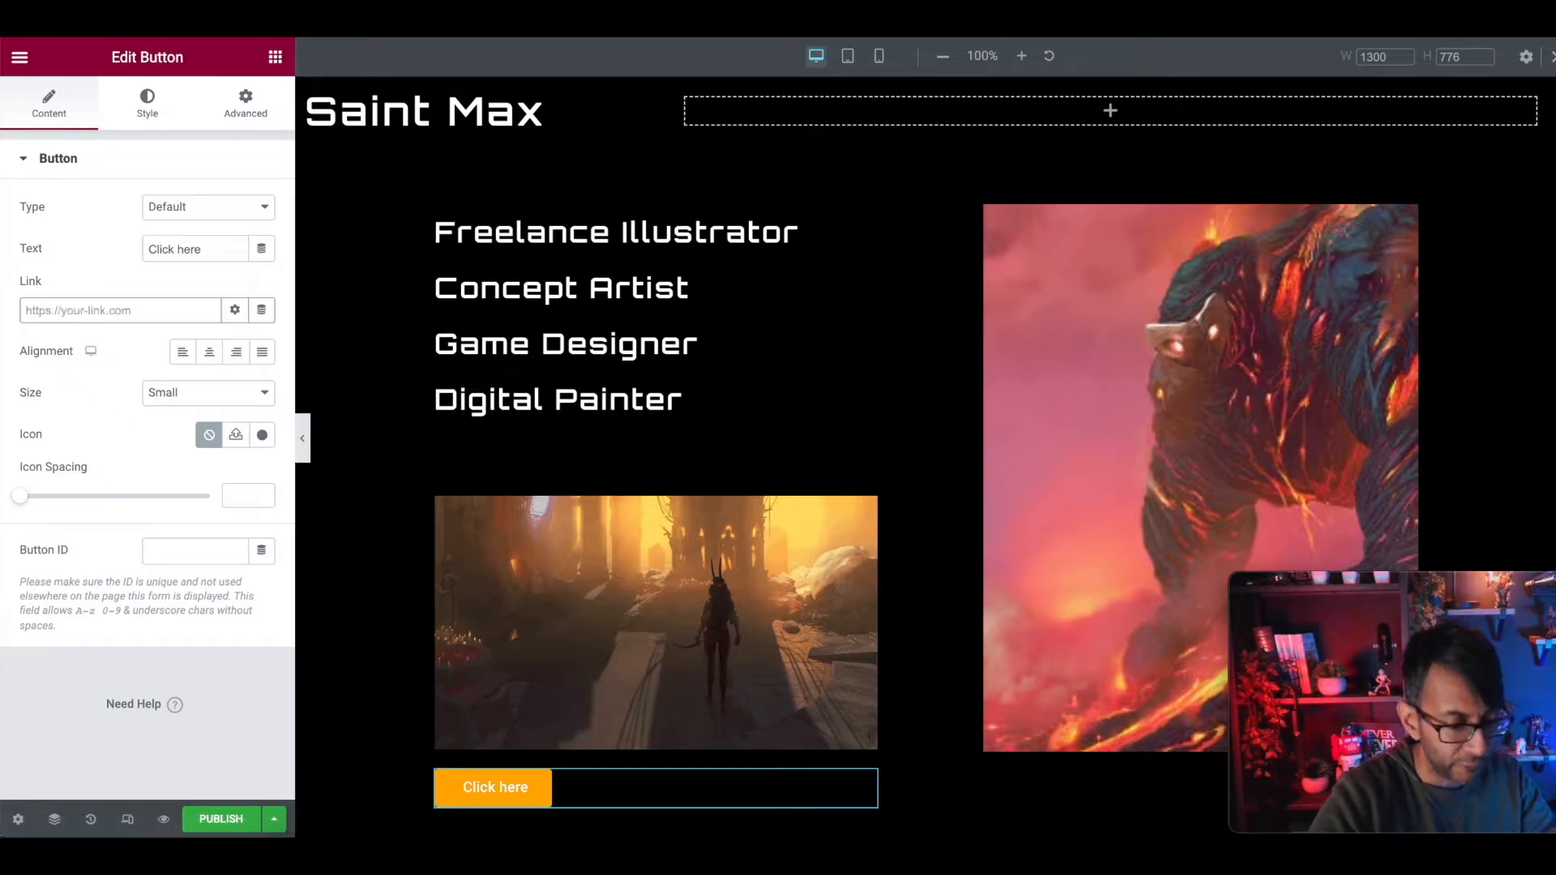
type("cont")
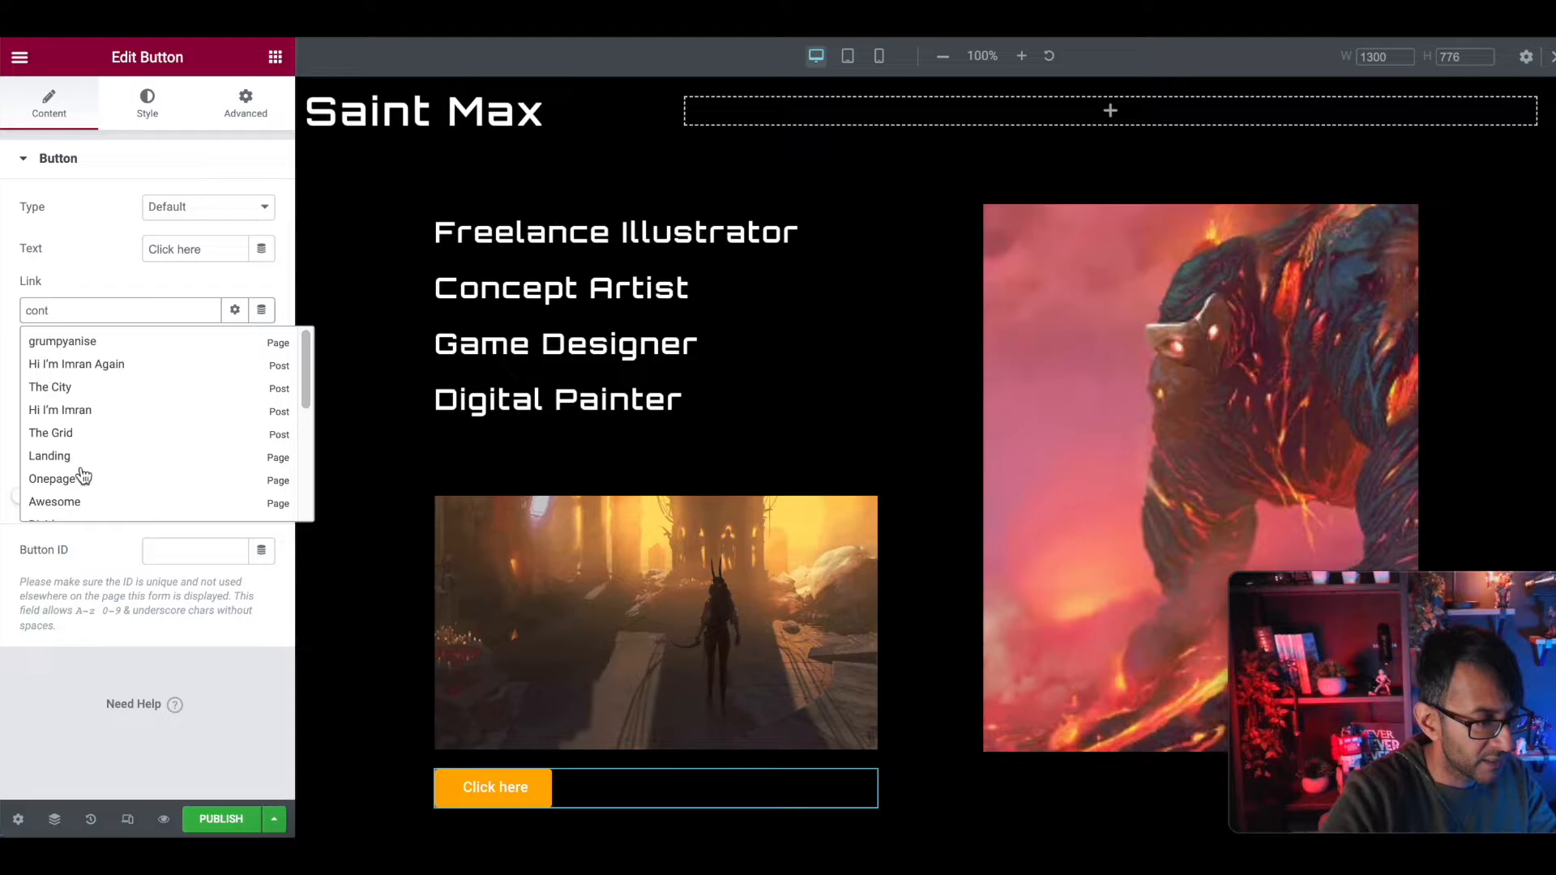
left_click(88, 389)
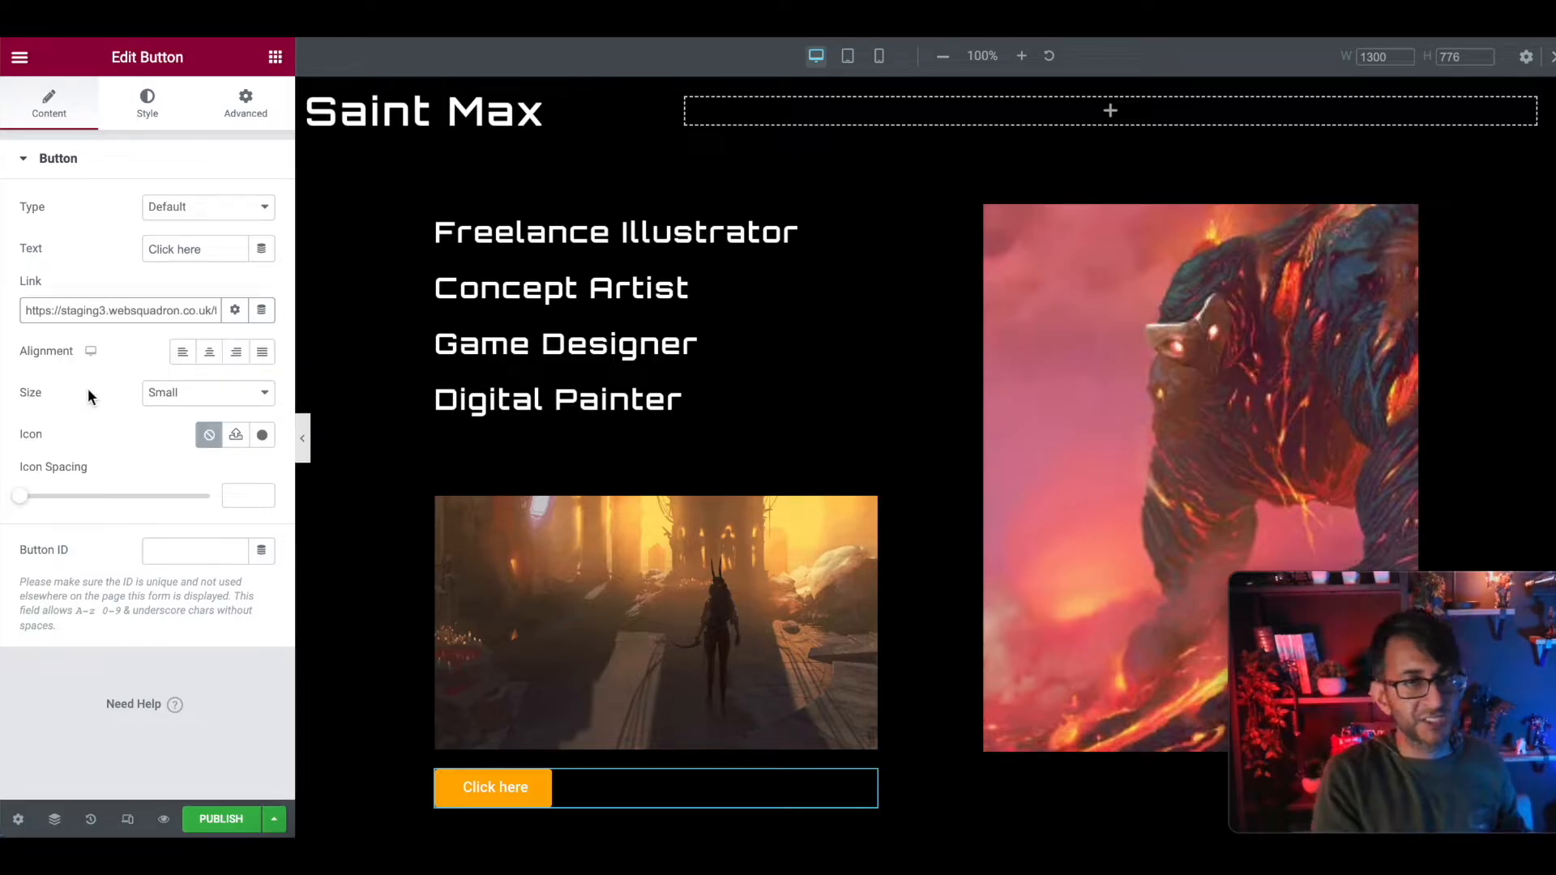
triple_click(107, 302)
key("BackSpace")
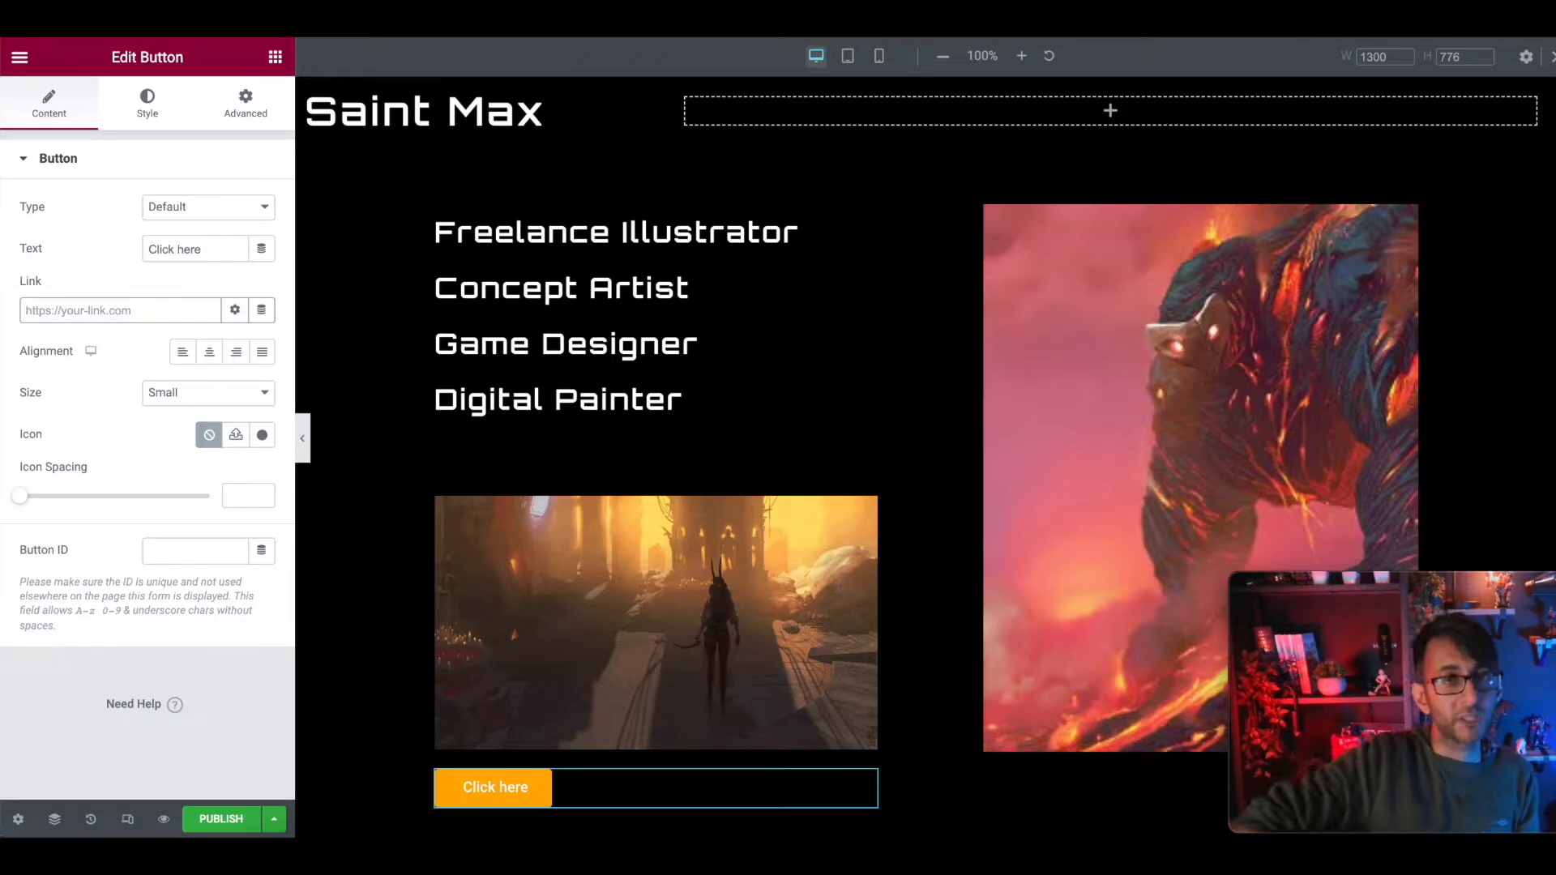
right_click(598, 788)
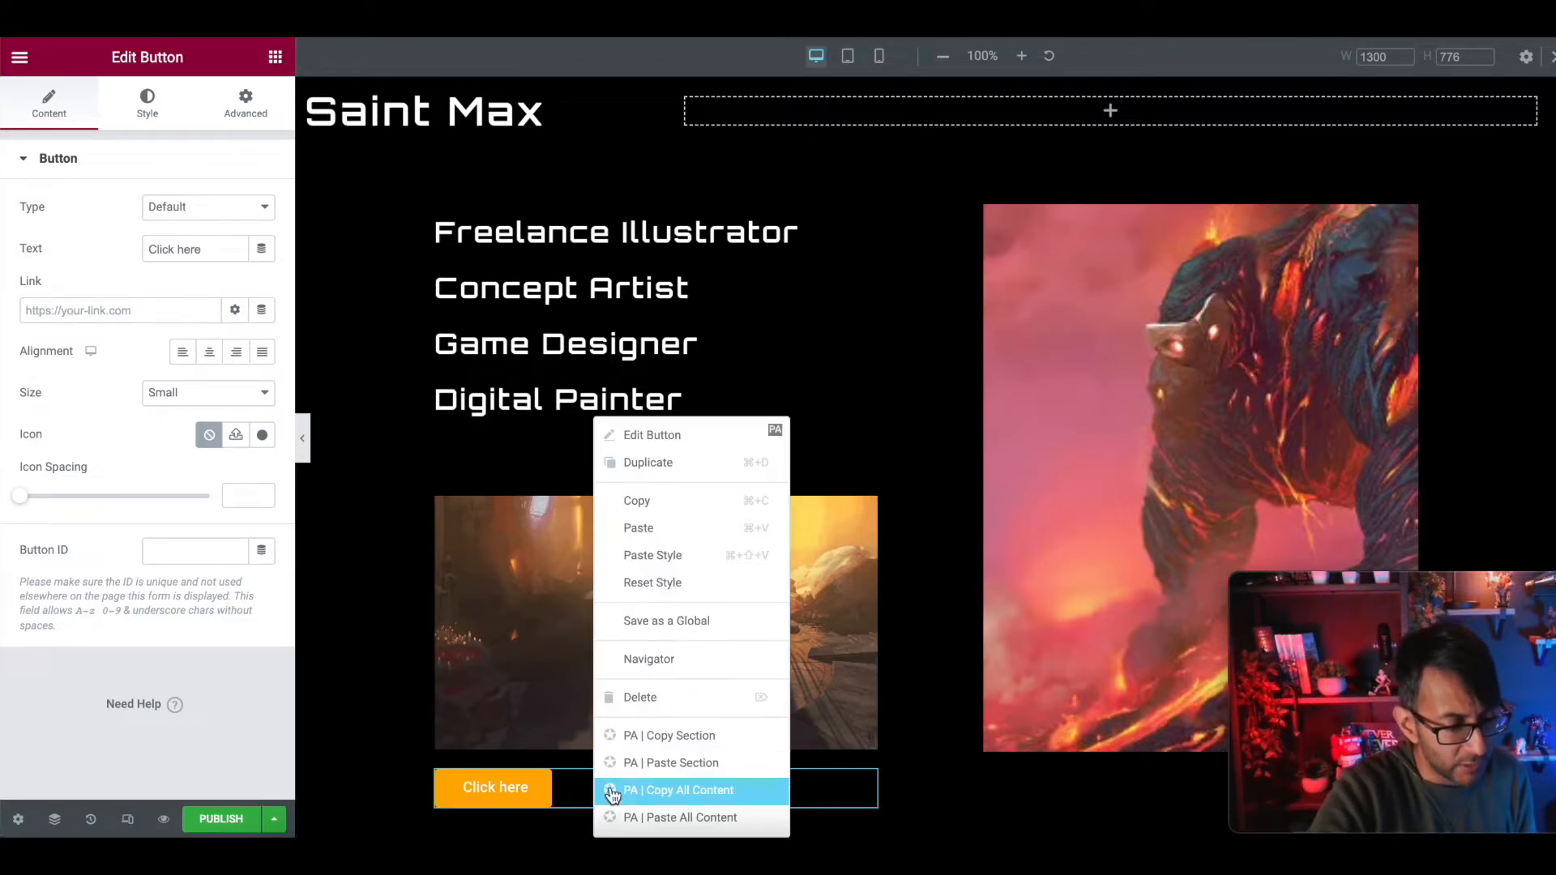
left_click(650, 702)
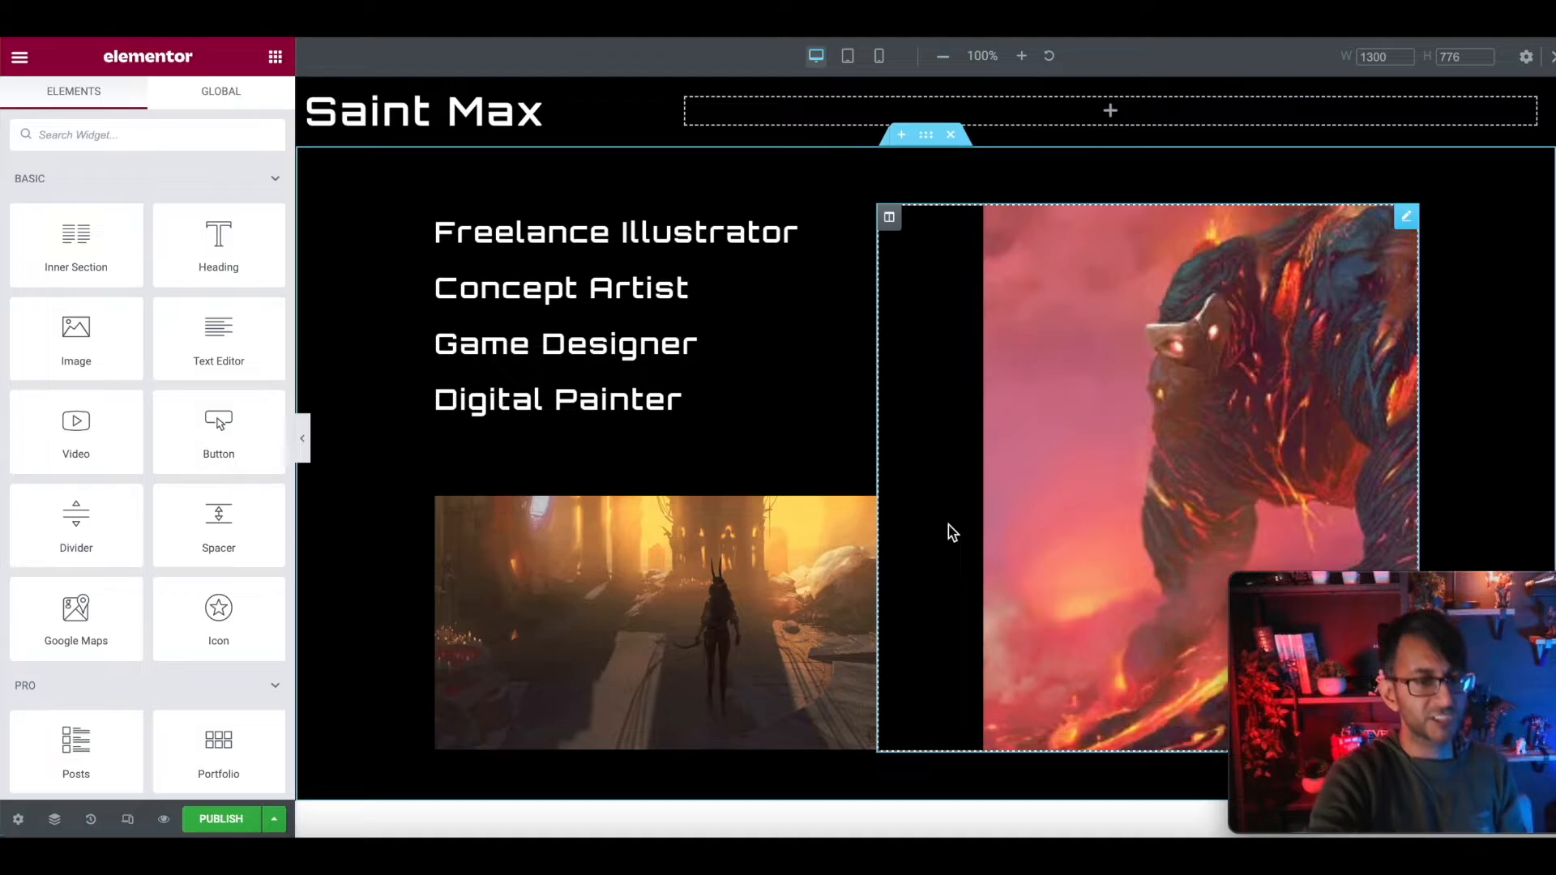
Unlink the artwork column's margin and padding values, set its left margin to 50 px, and check the layout at full width
left_click(304, 440)
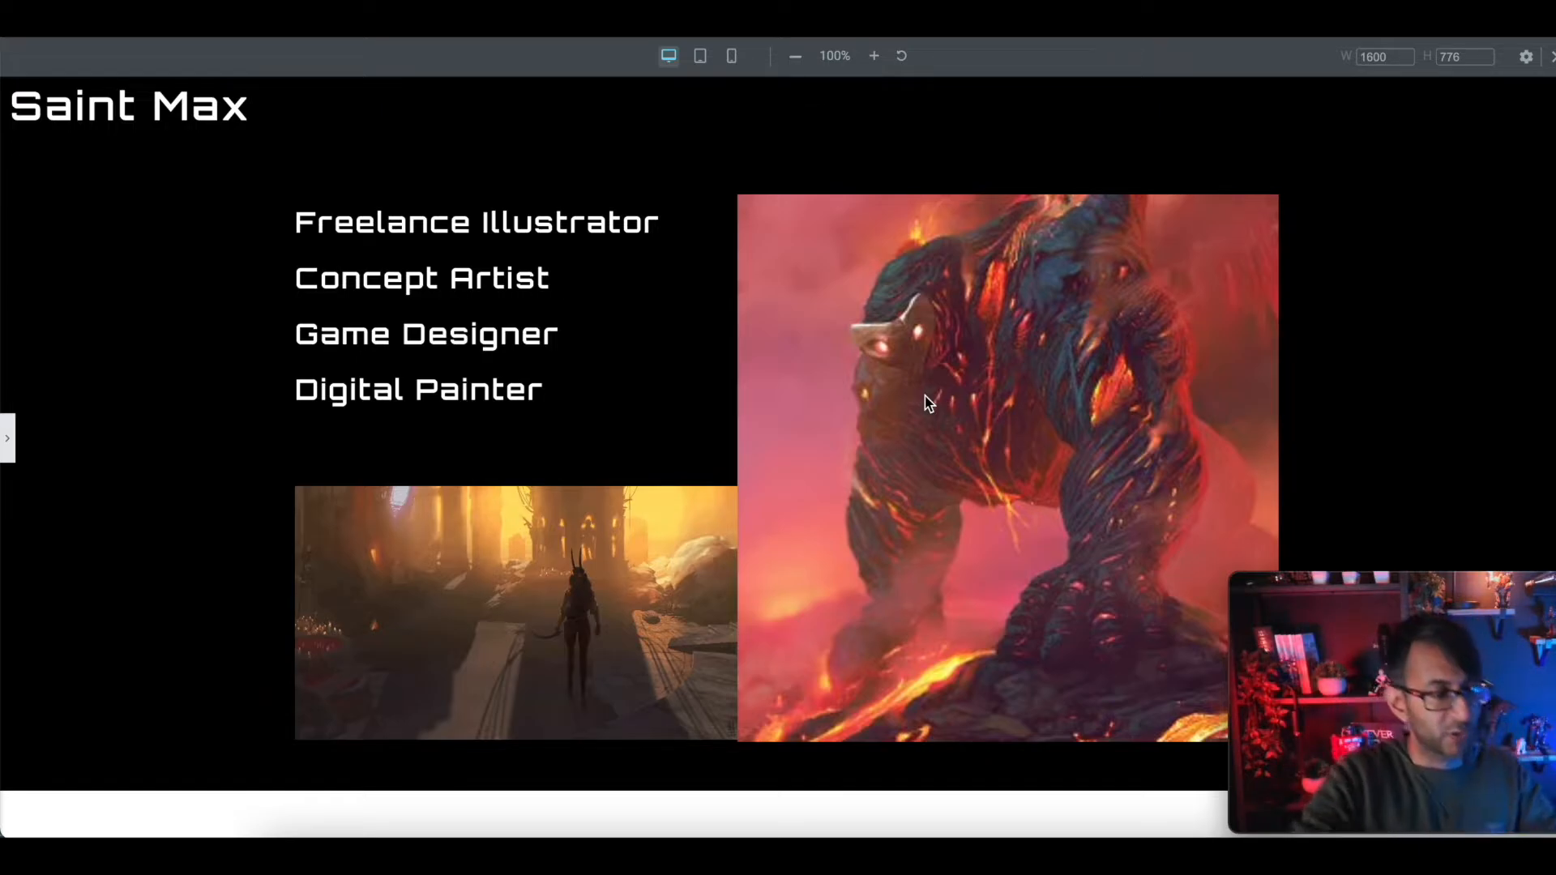
left_click(9, 442)
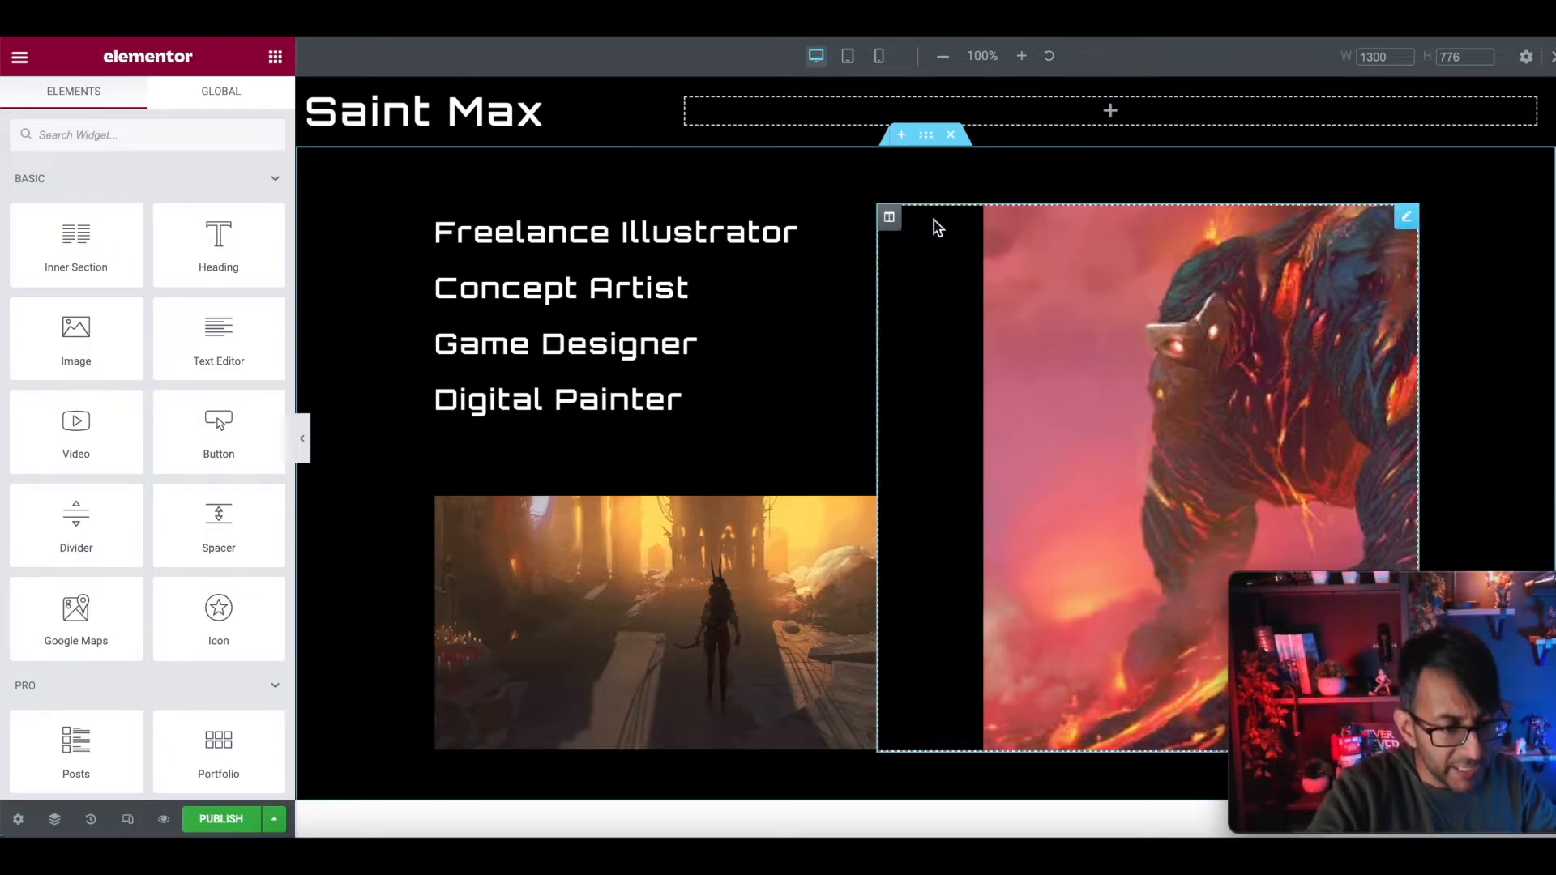
left_click(889, 217)
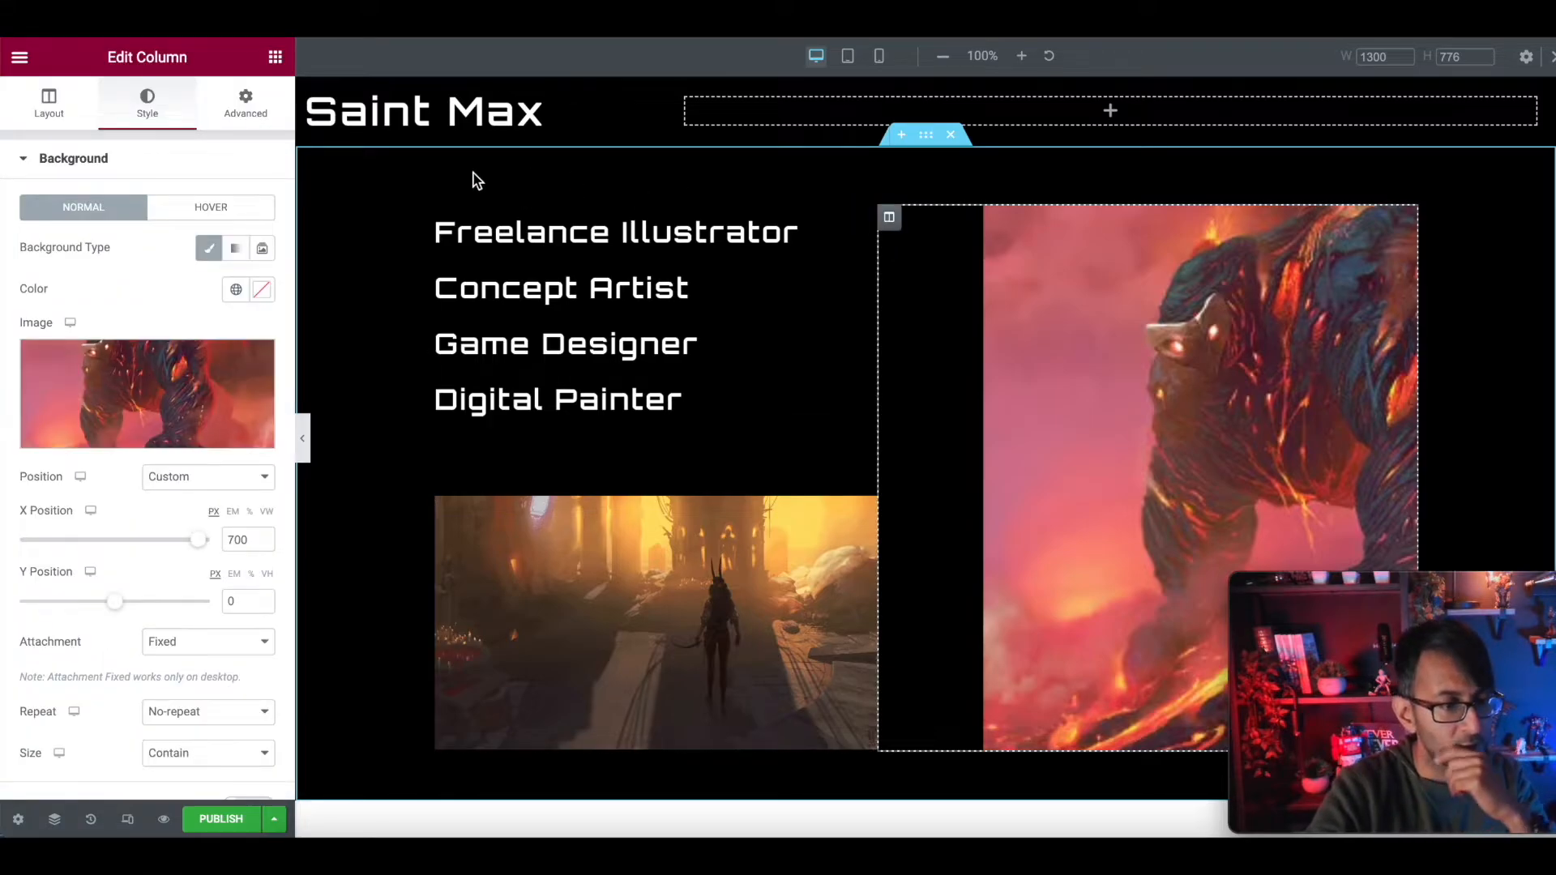
left_click(245, 102)
left_click(250, 307)
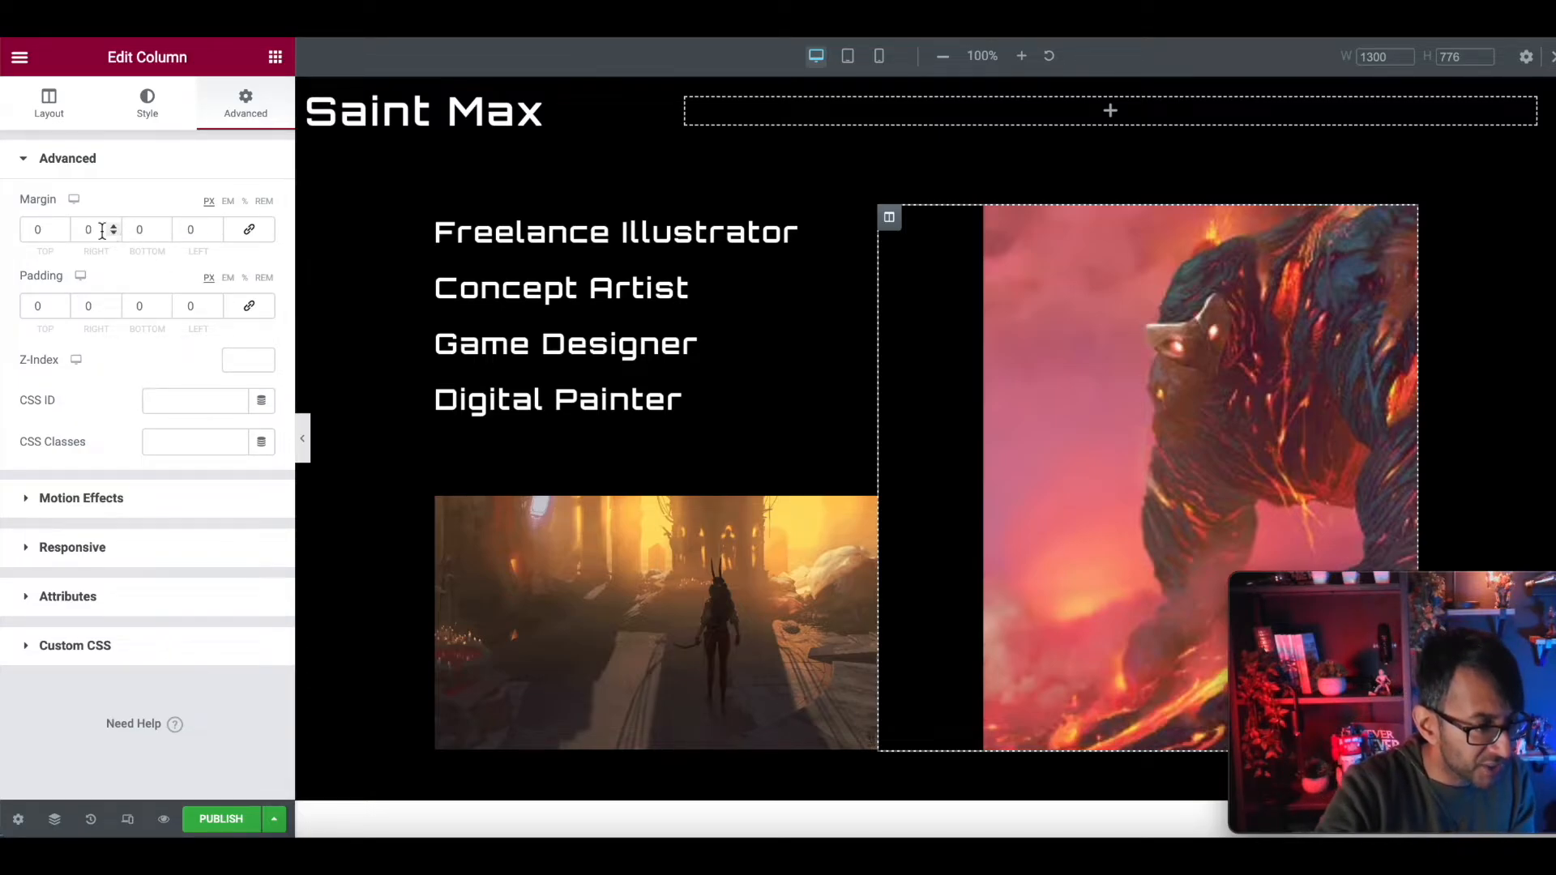
left_click(177, 228)
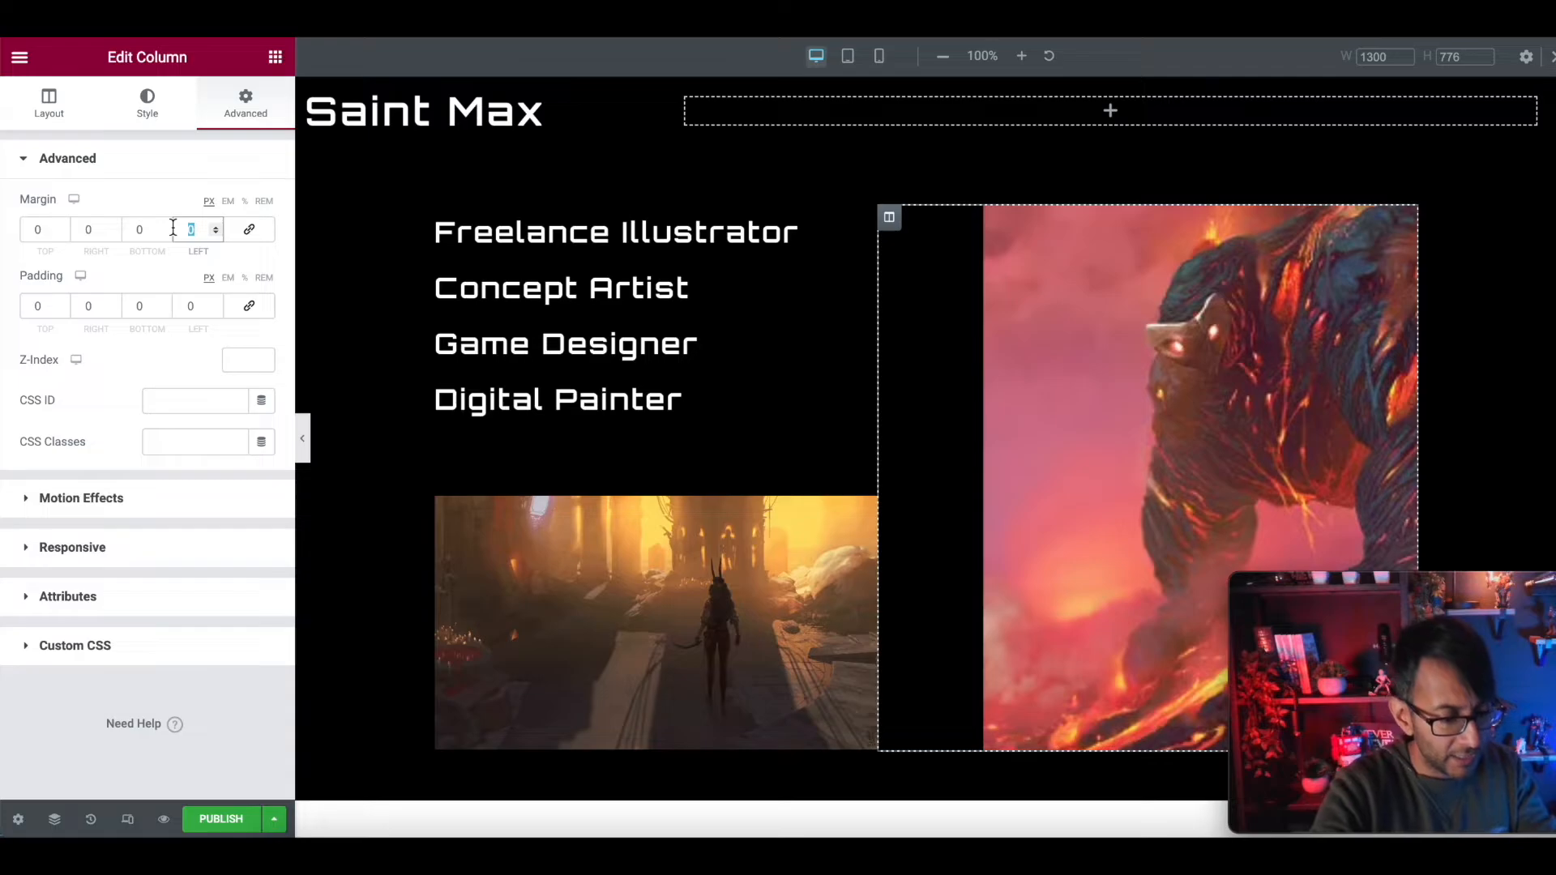
type("50")
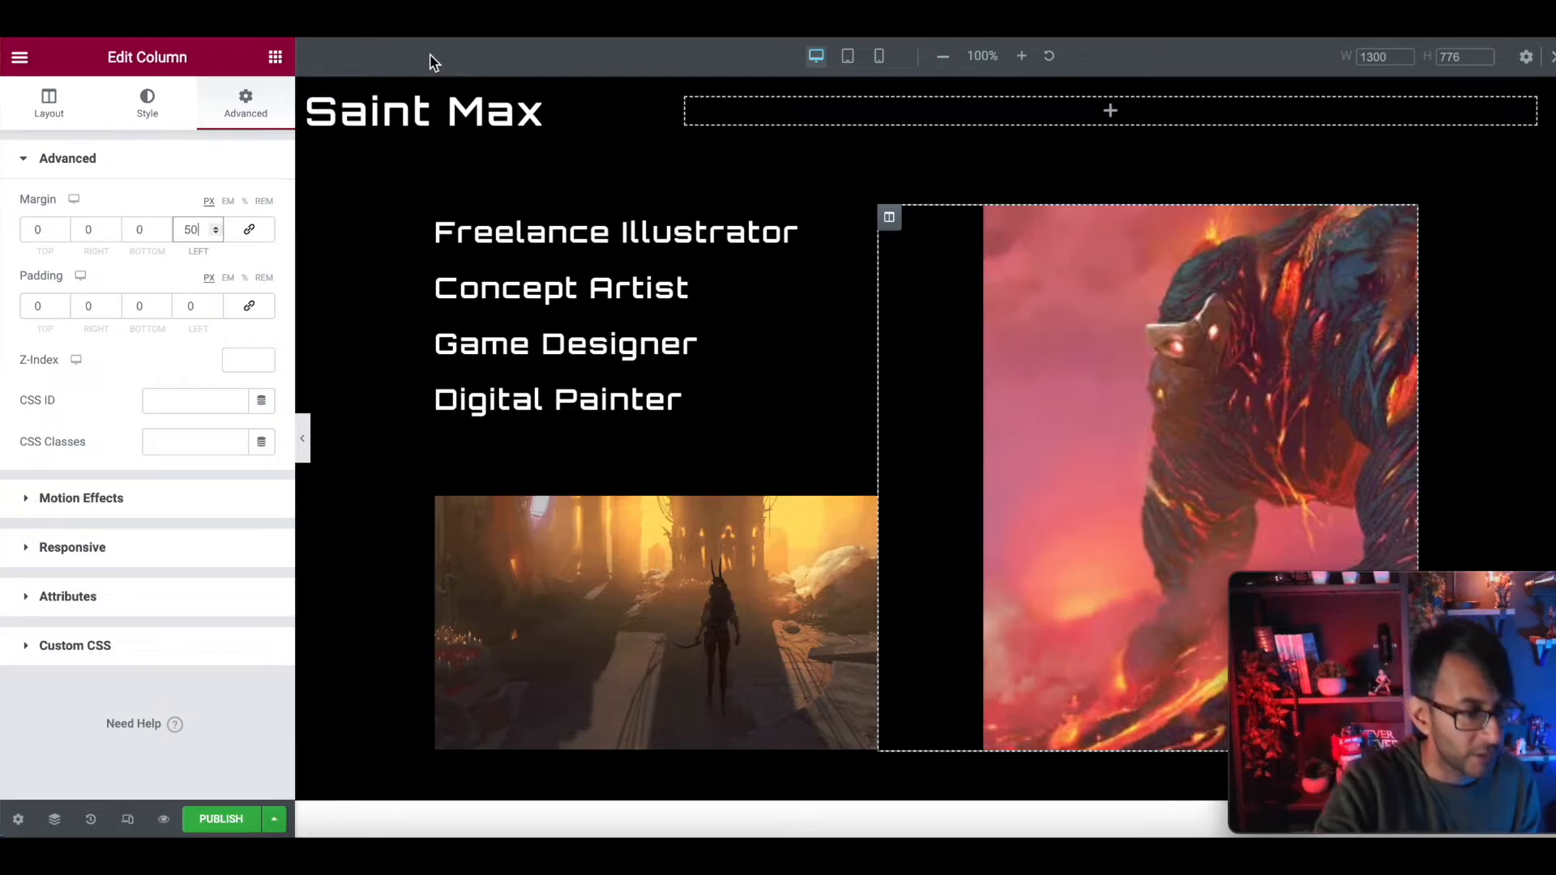
left_click(304, 439)
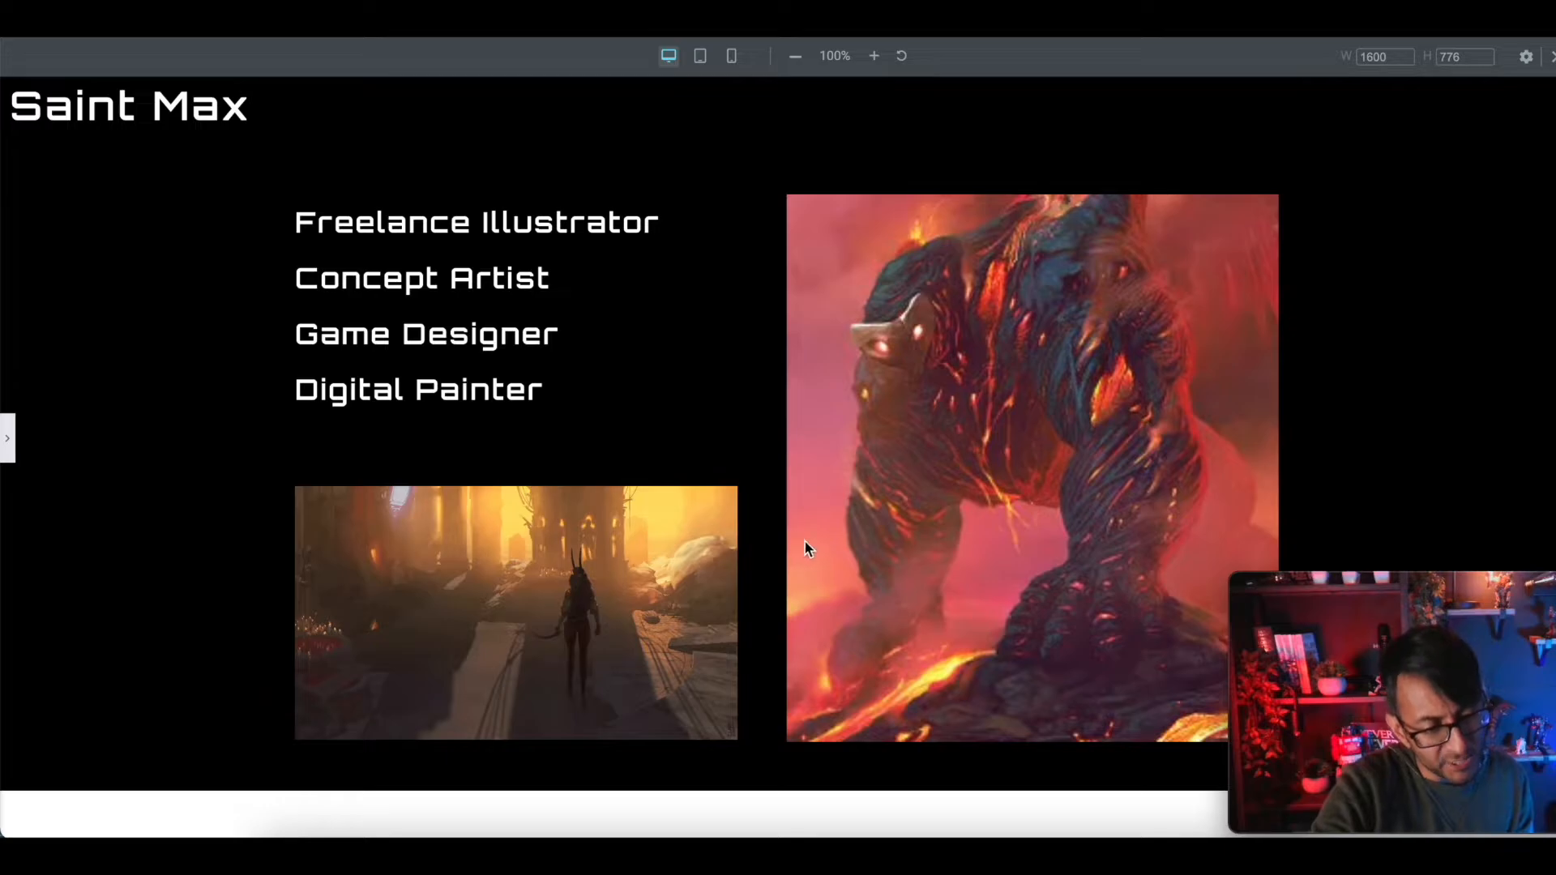
left_click(11, 444)
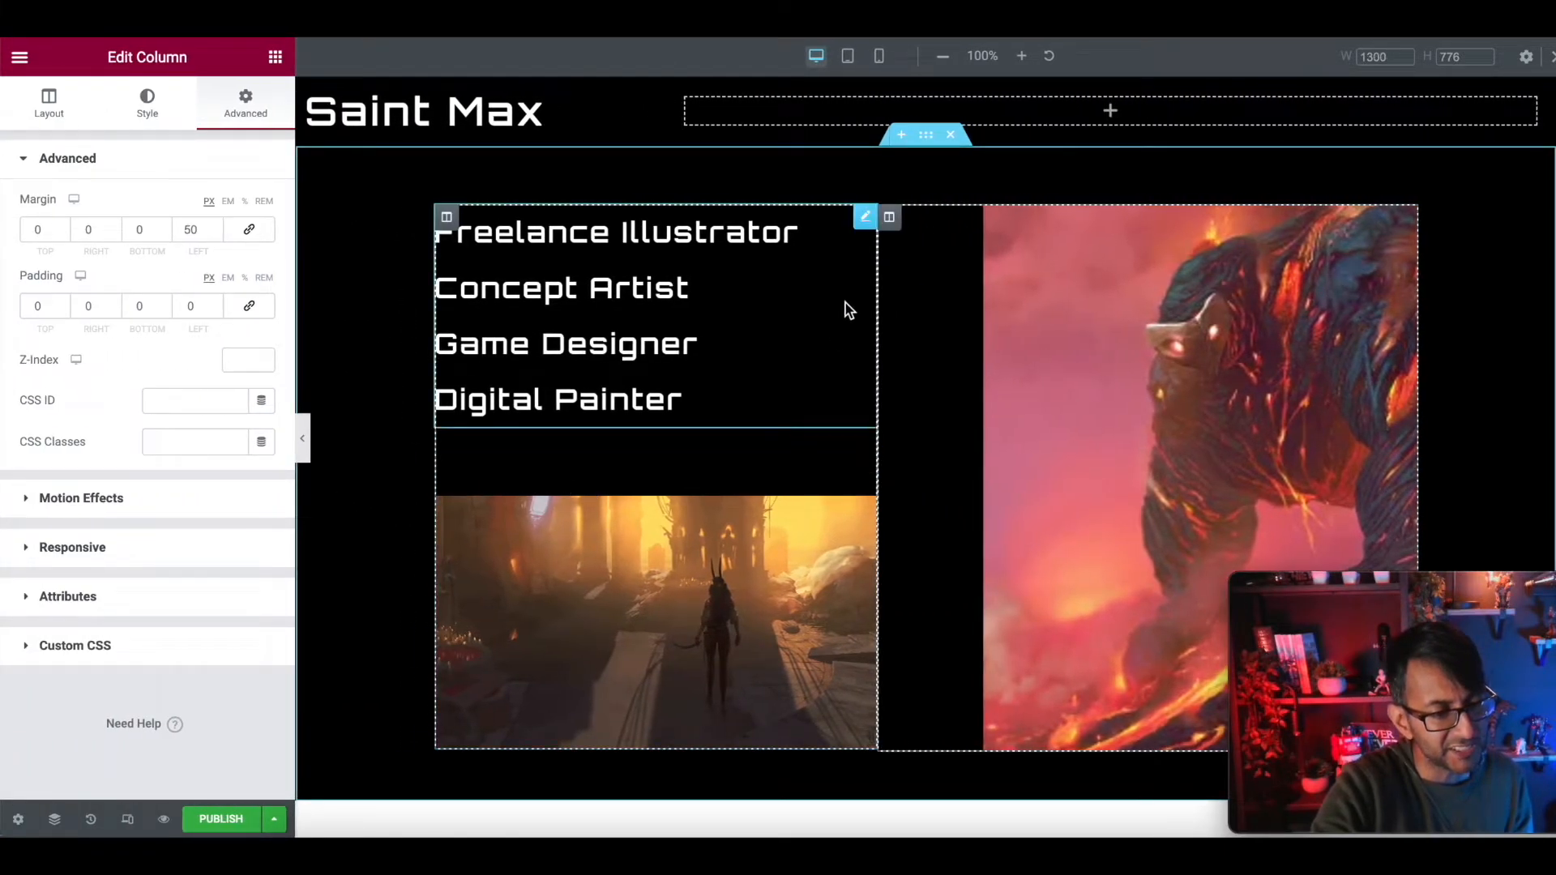
Increase the artwork column's left margin to 70 px and check the gap between the columns at full width
left_click_drag(205, 231, 160, 229)
type("70")
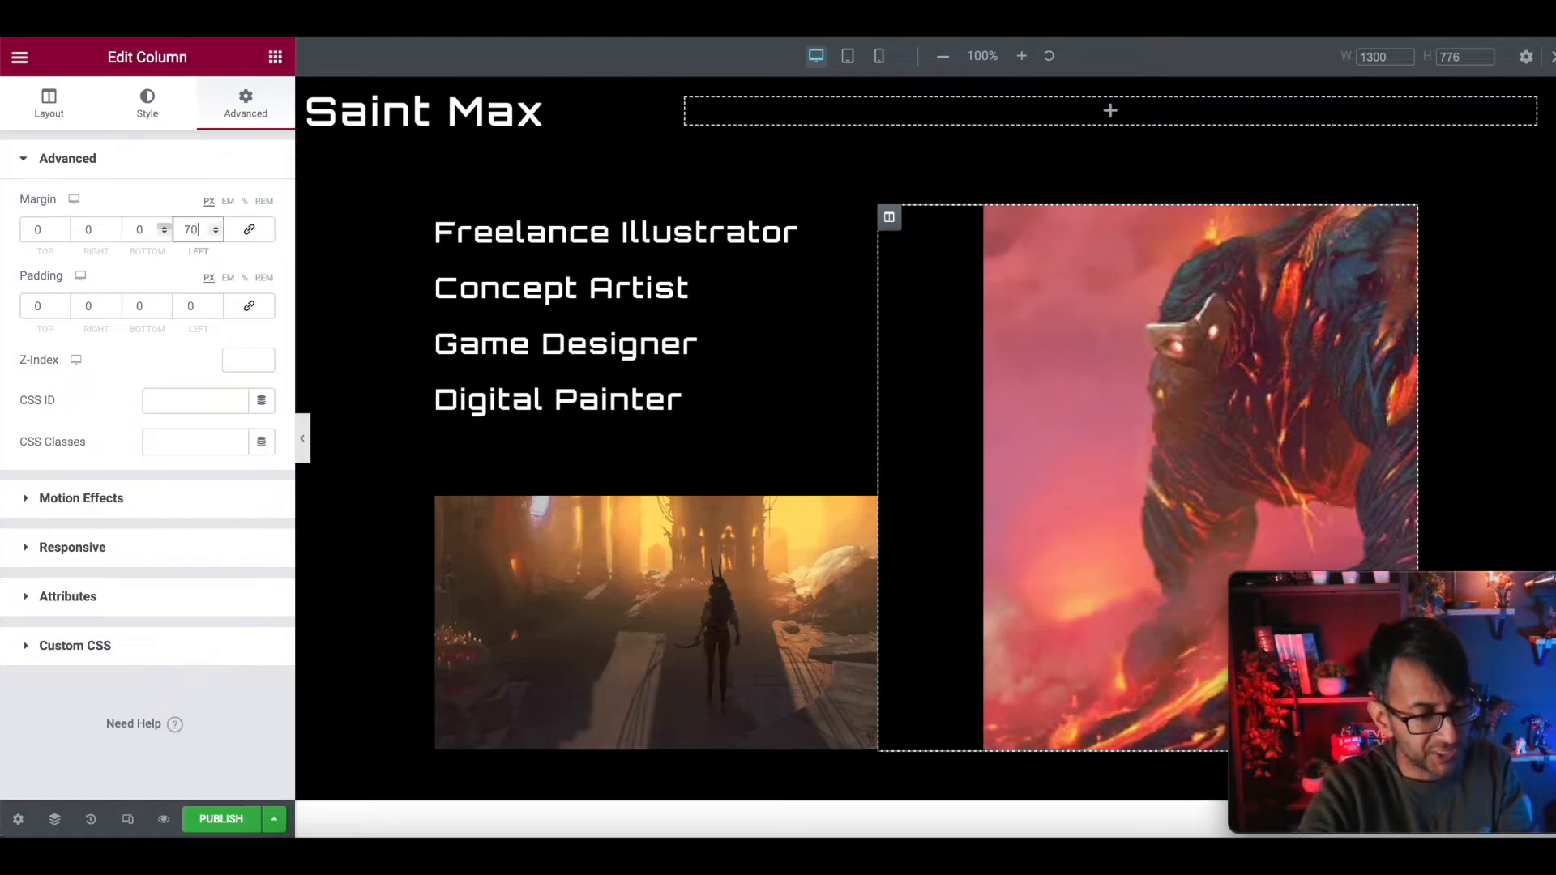
left_click(301, 444)
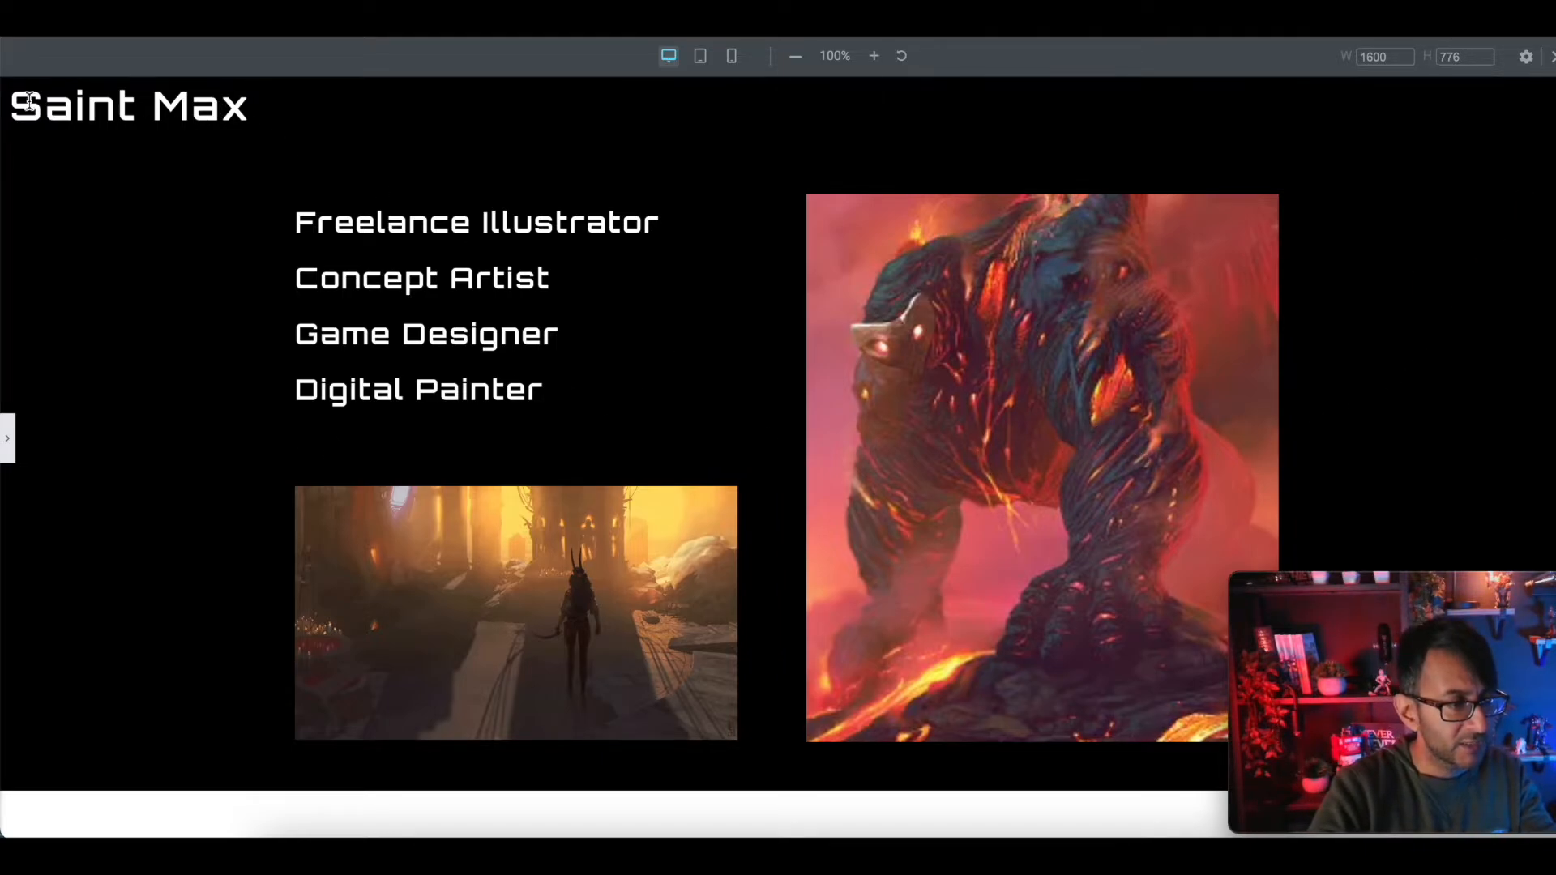
left_click(7, 431)
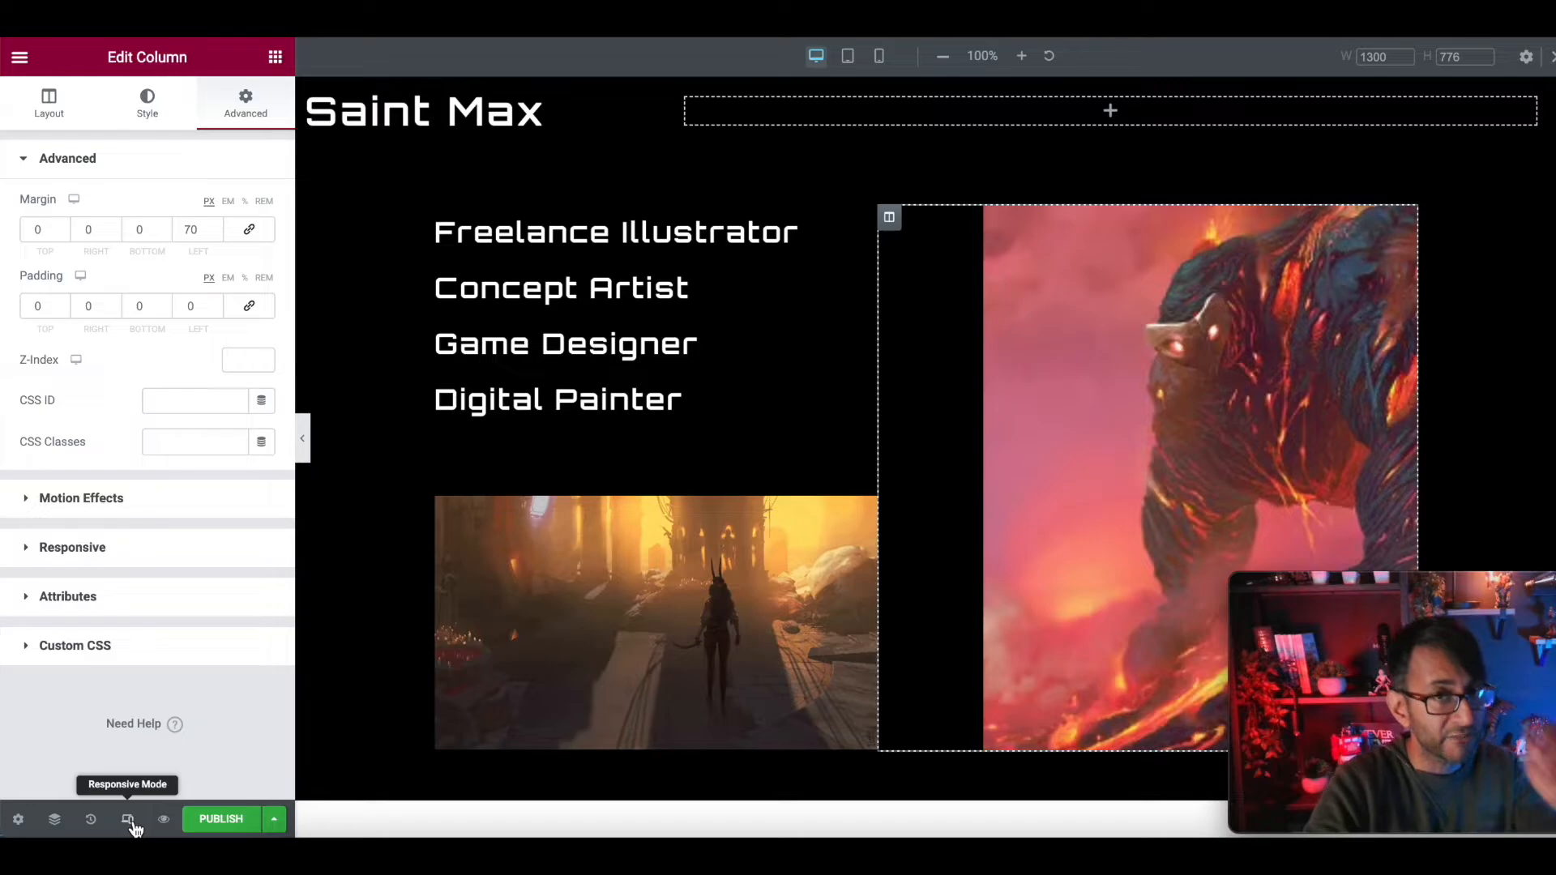
Switch the page to the mobile view and set the job-title heading's font size there to 1.4 rem
left_click(889, 68)
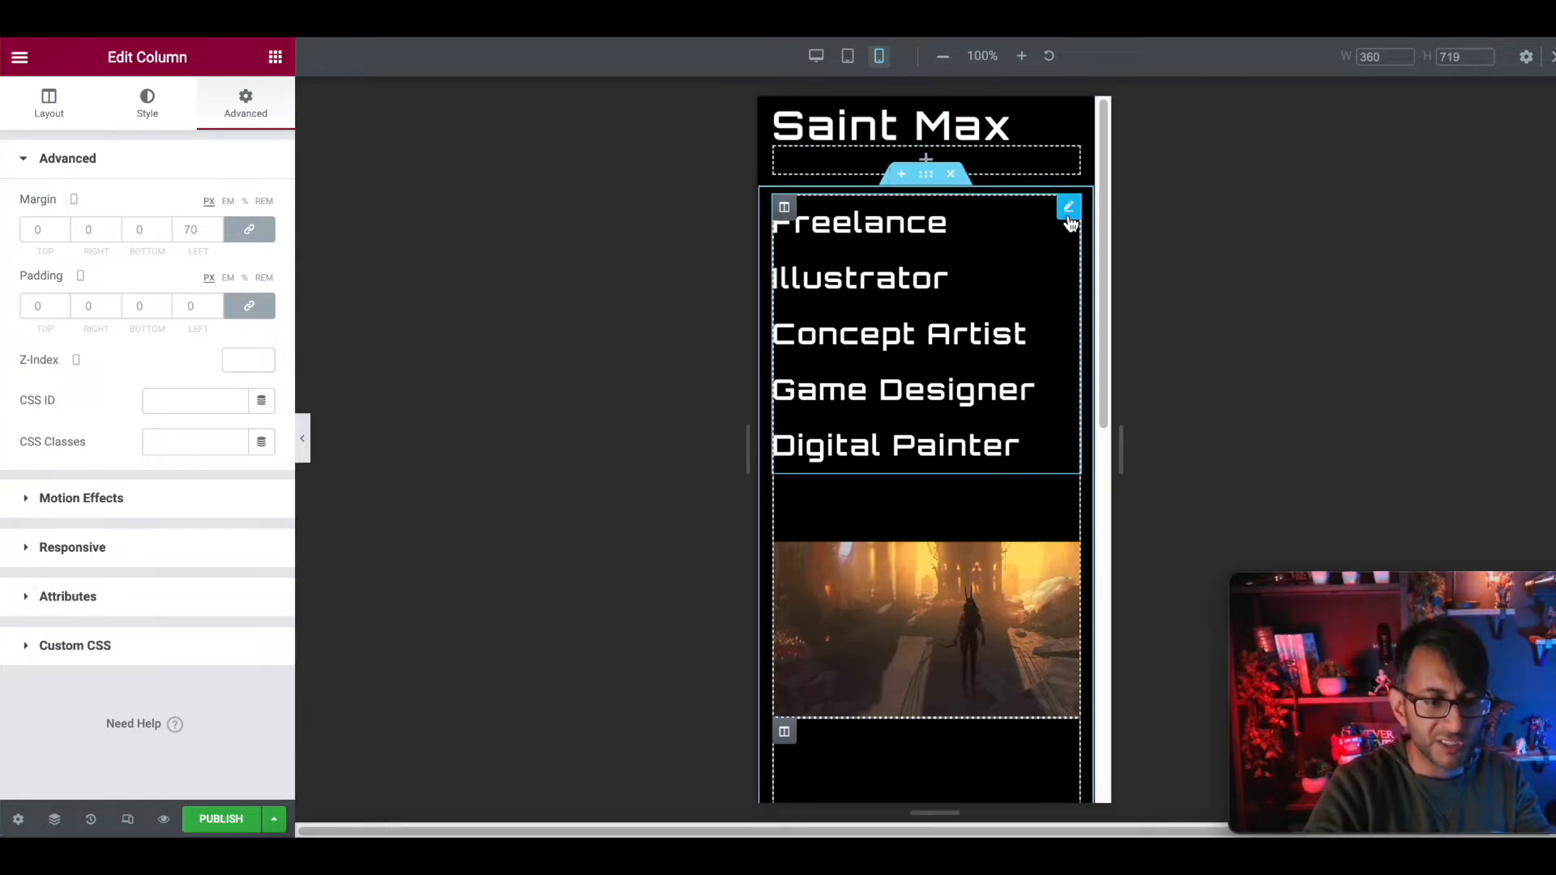
left_click(1069, 212)
left_click(261, 249)
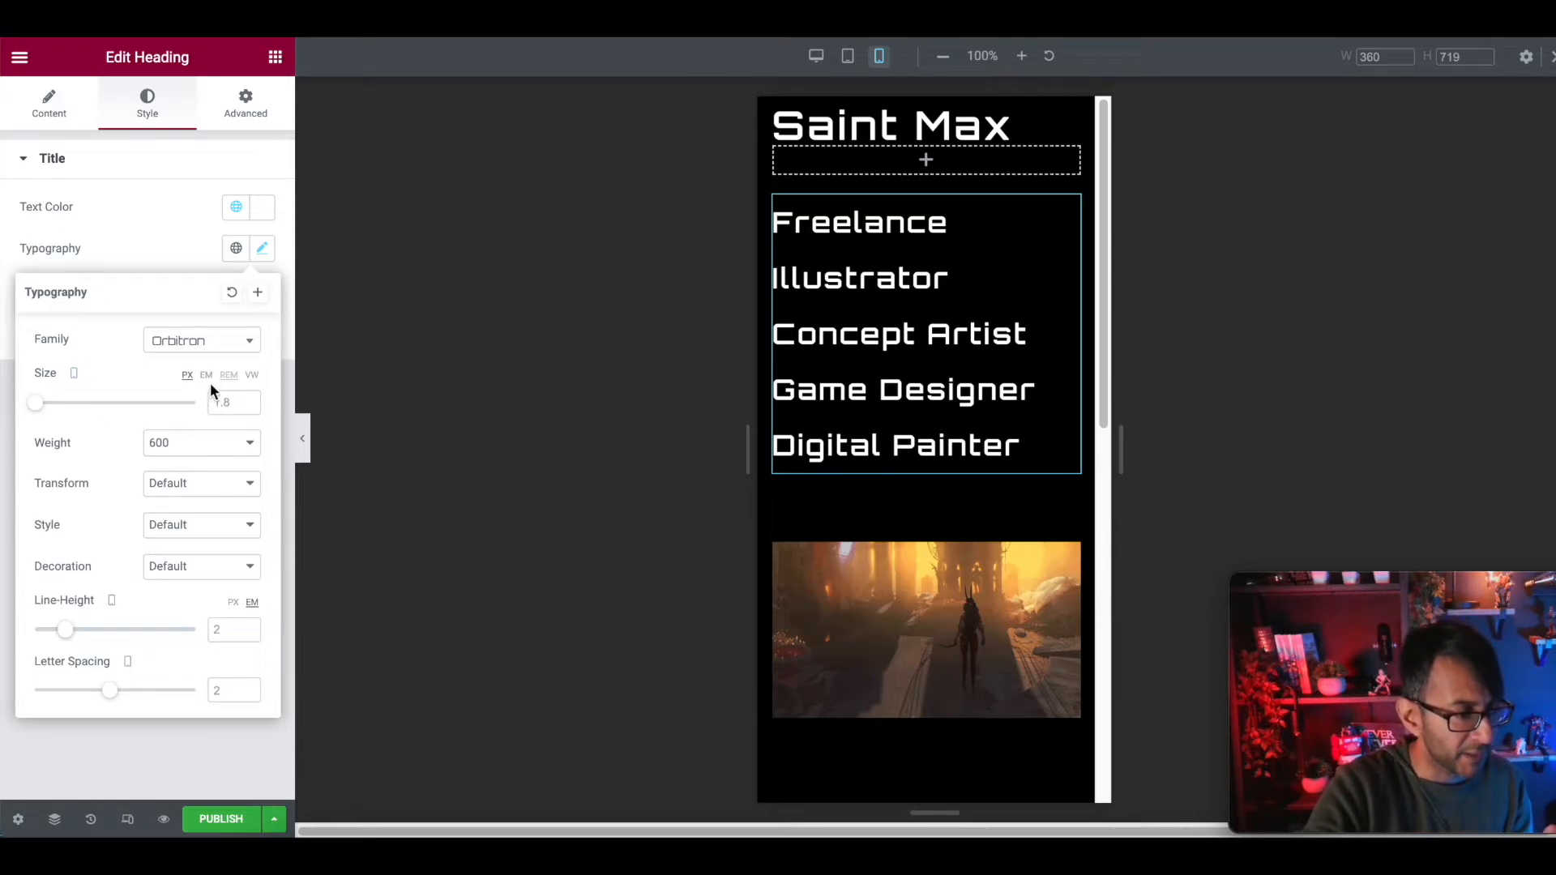
left_click(229, 375)
left_click(215, 402)
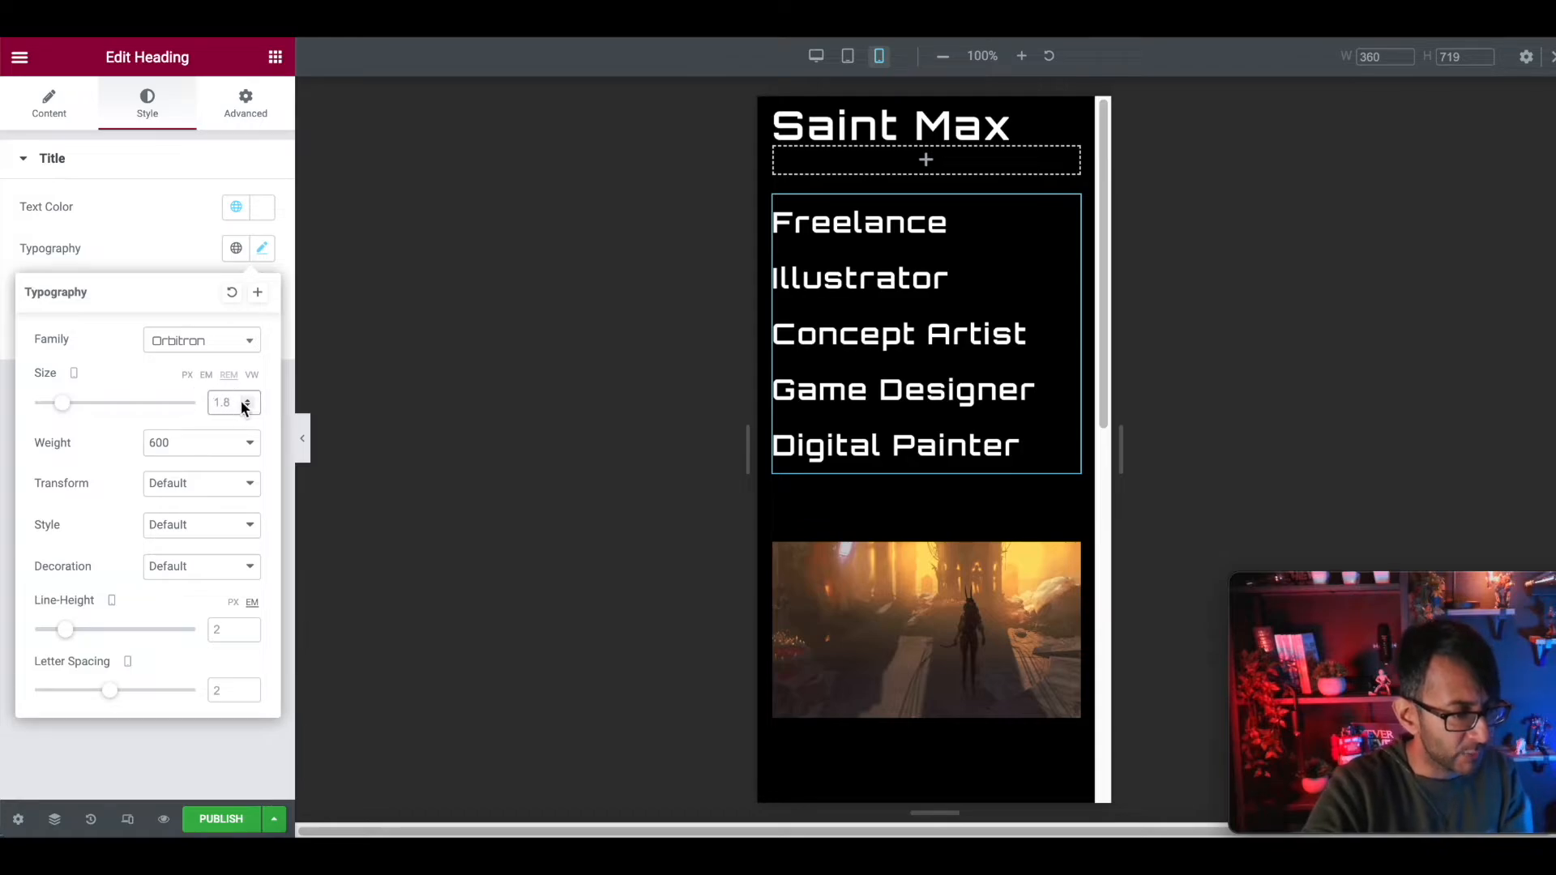
key("ctrl+a")
type("1.5")
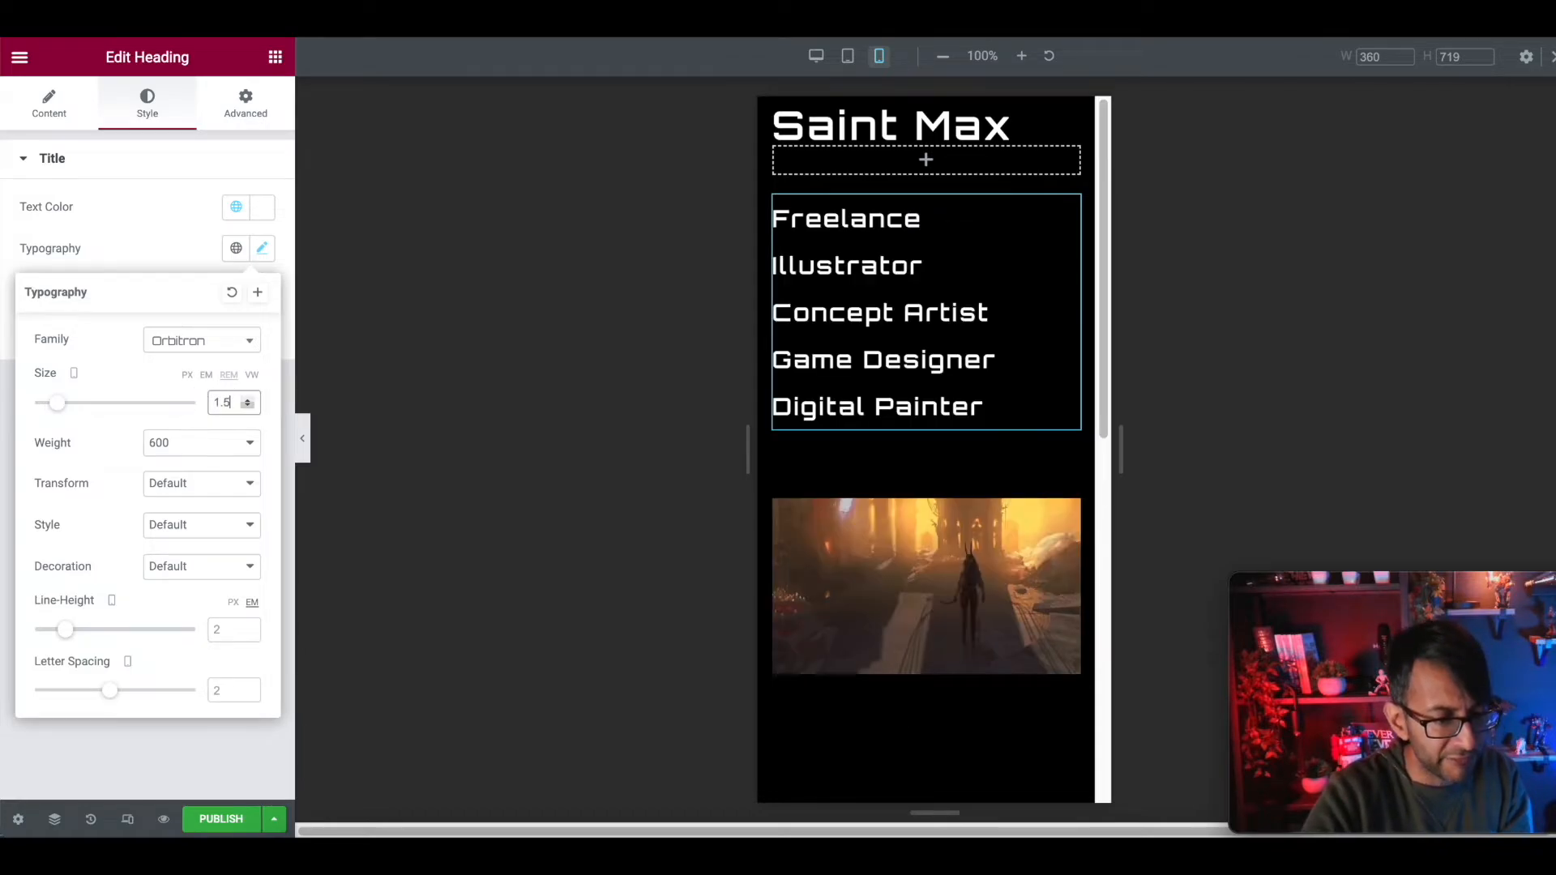
left_click(248, 406)
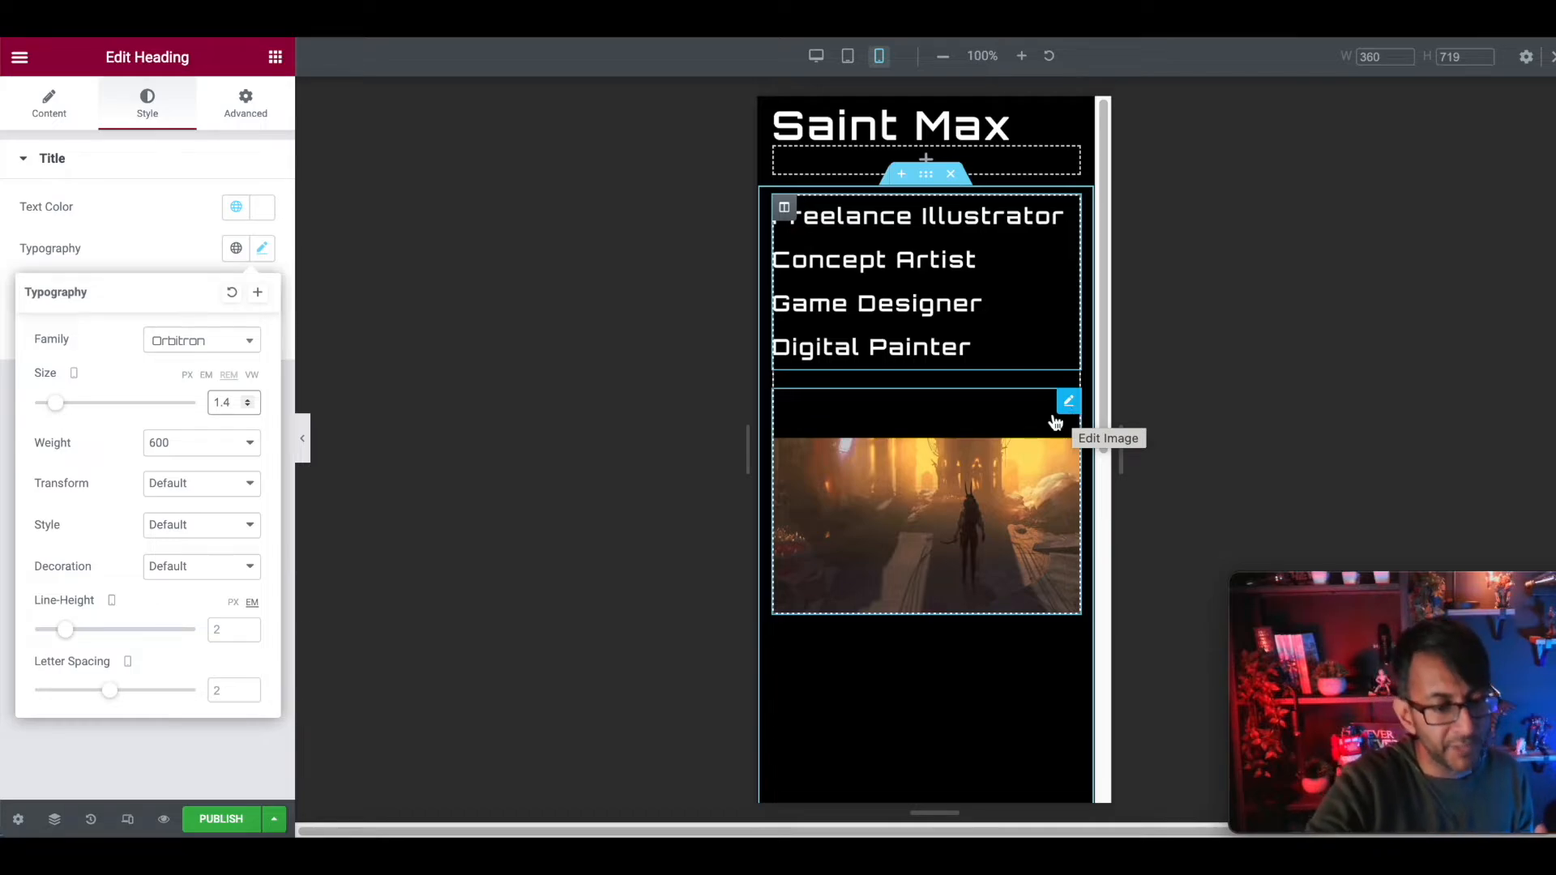
Set the artwork column's mobile background position to Center Center and choose Fixed as its attachment
scroll(986, 490, "down", 5)
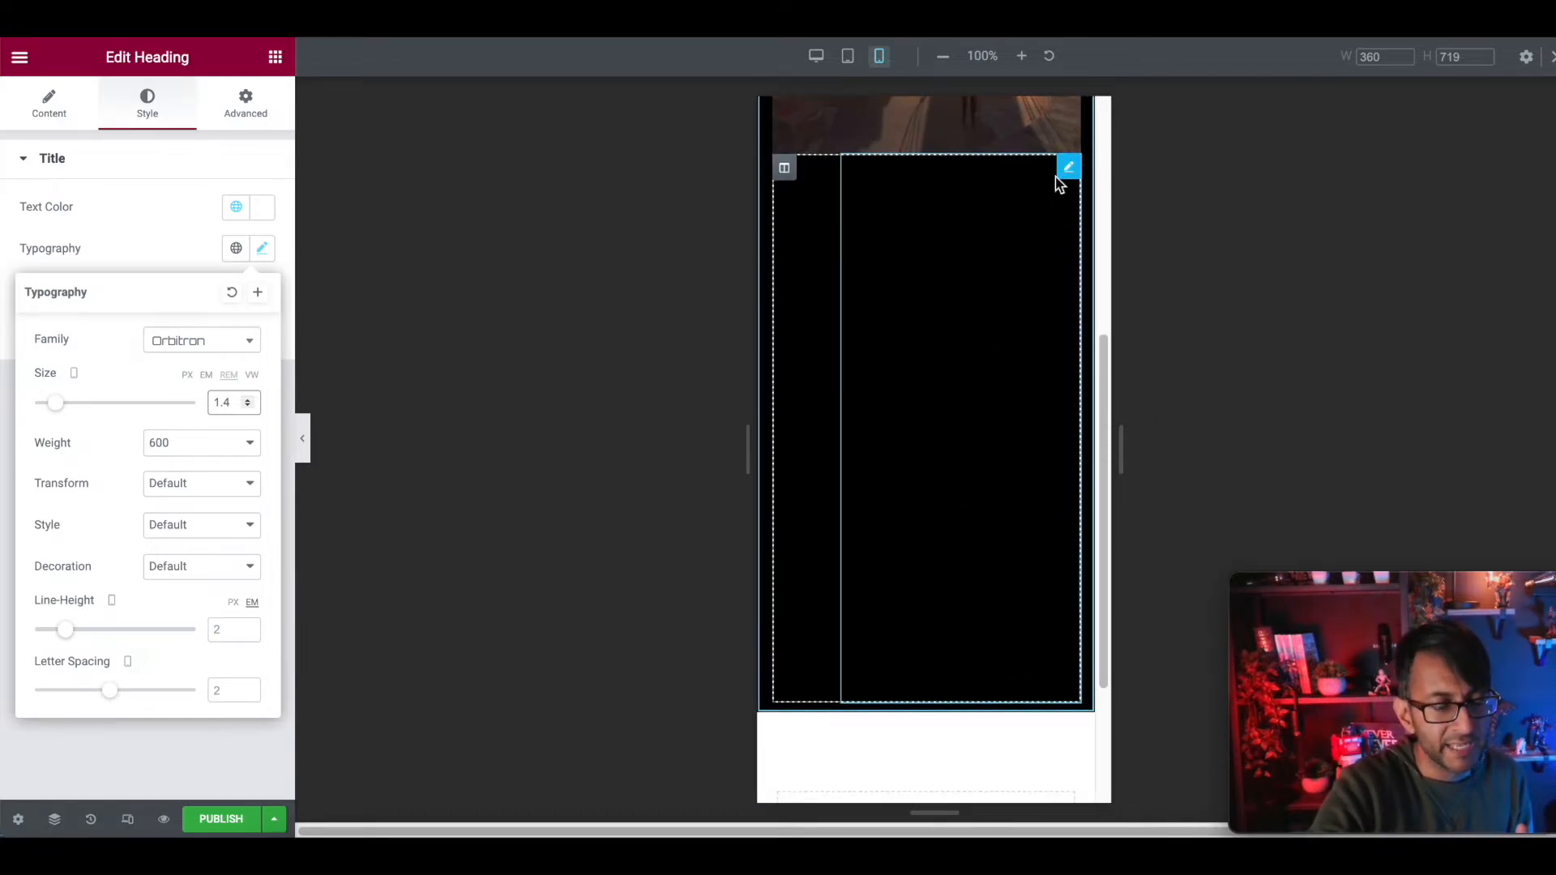
left_click(783, 169)
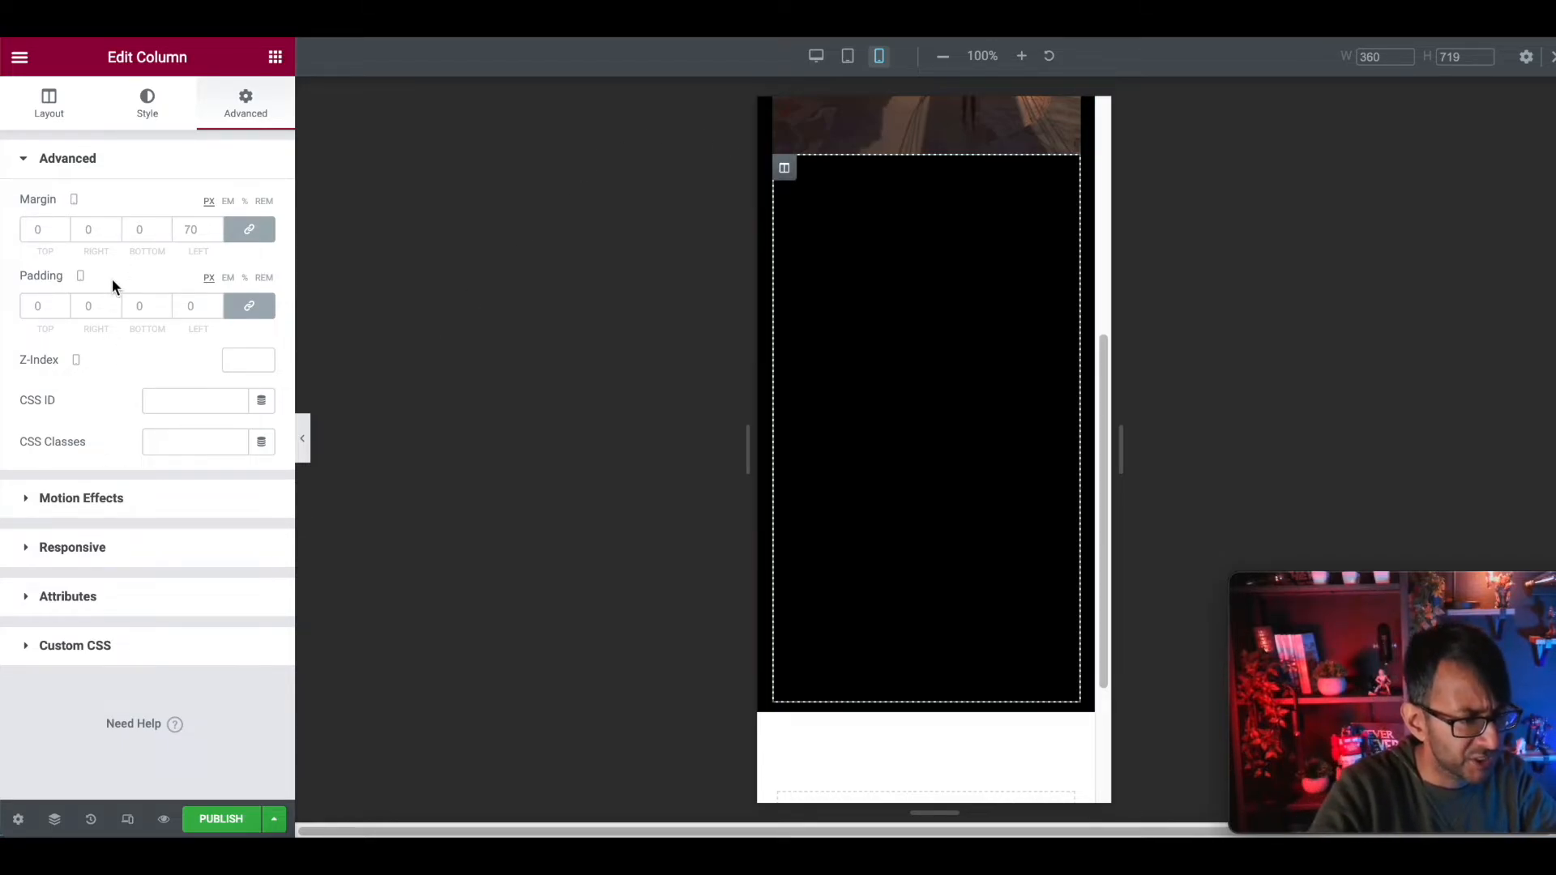
left_click(148, 110)
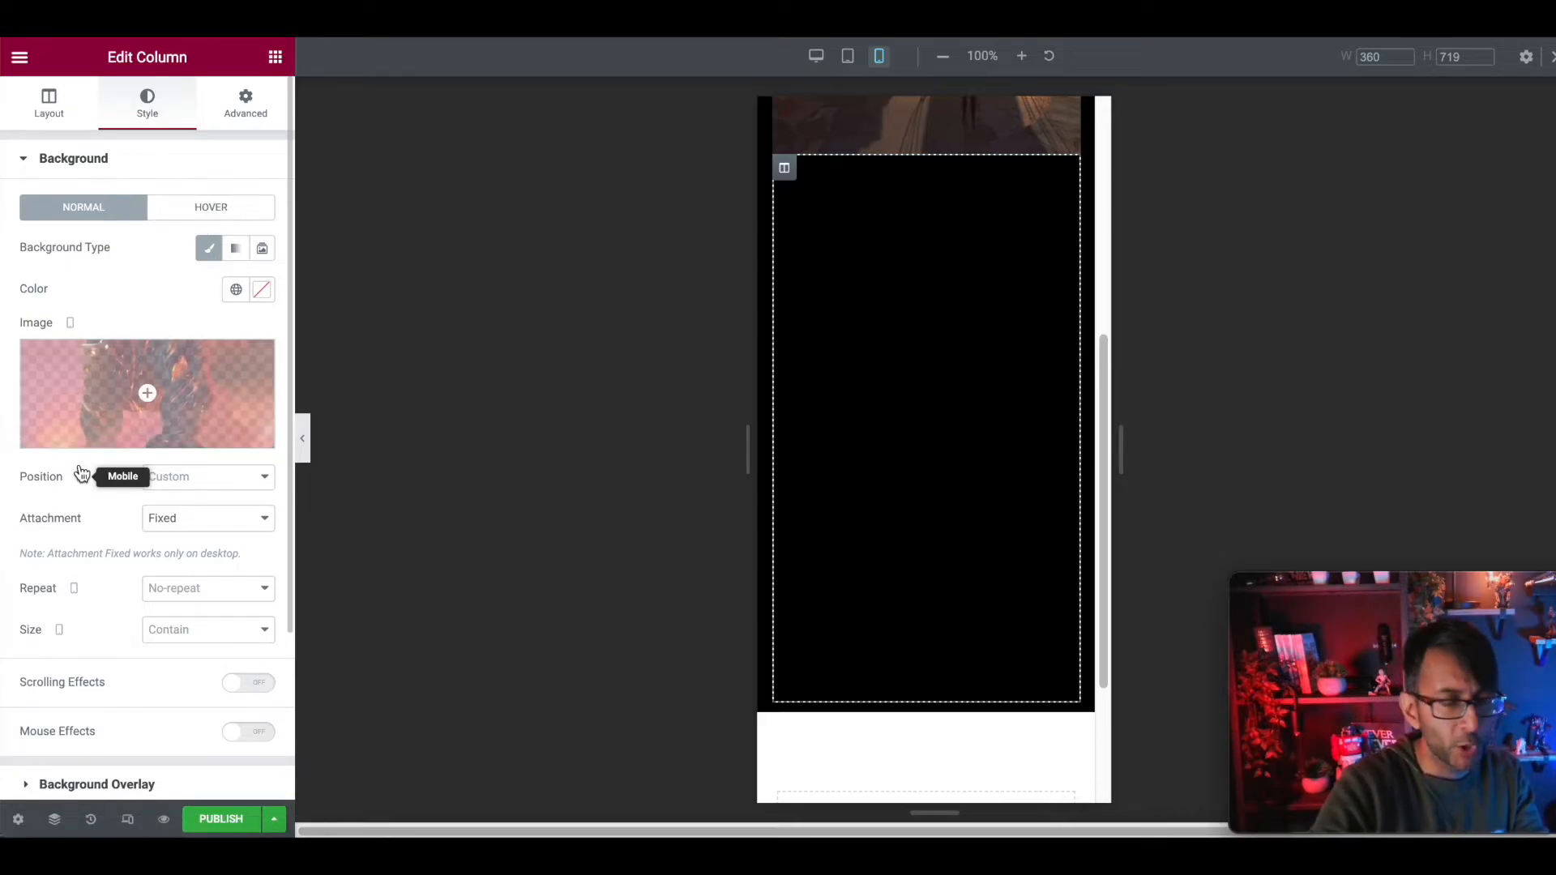
left_click(202, 483)
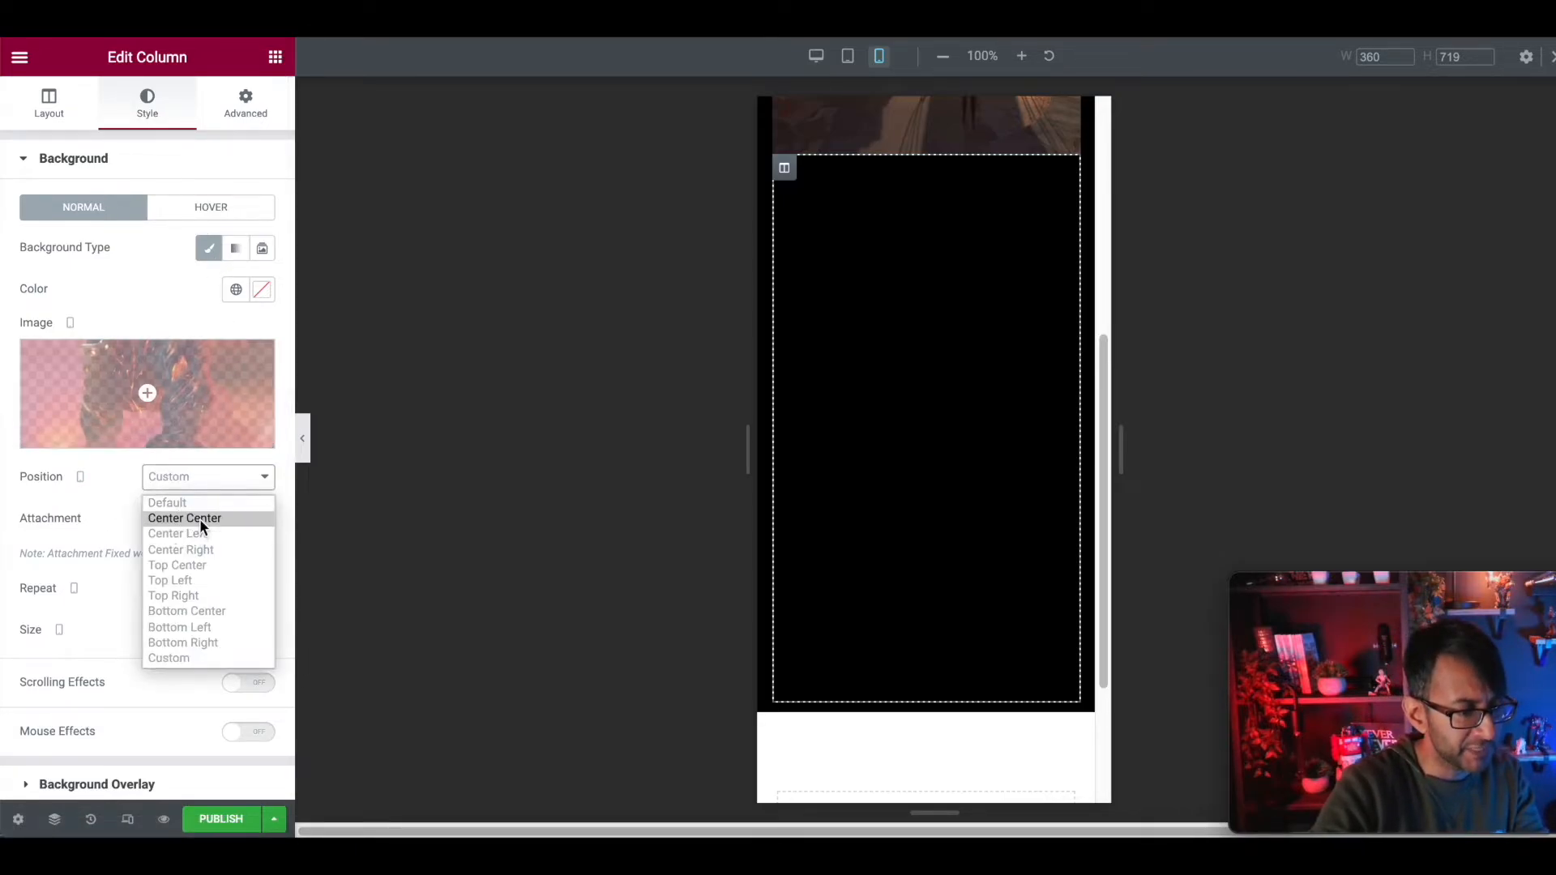
left_click(199, 519)
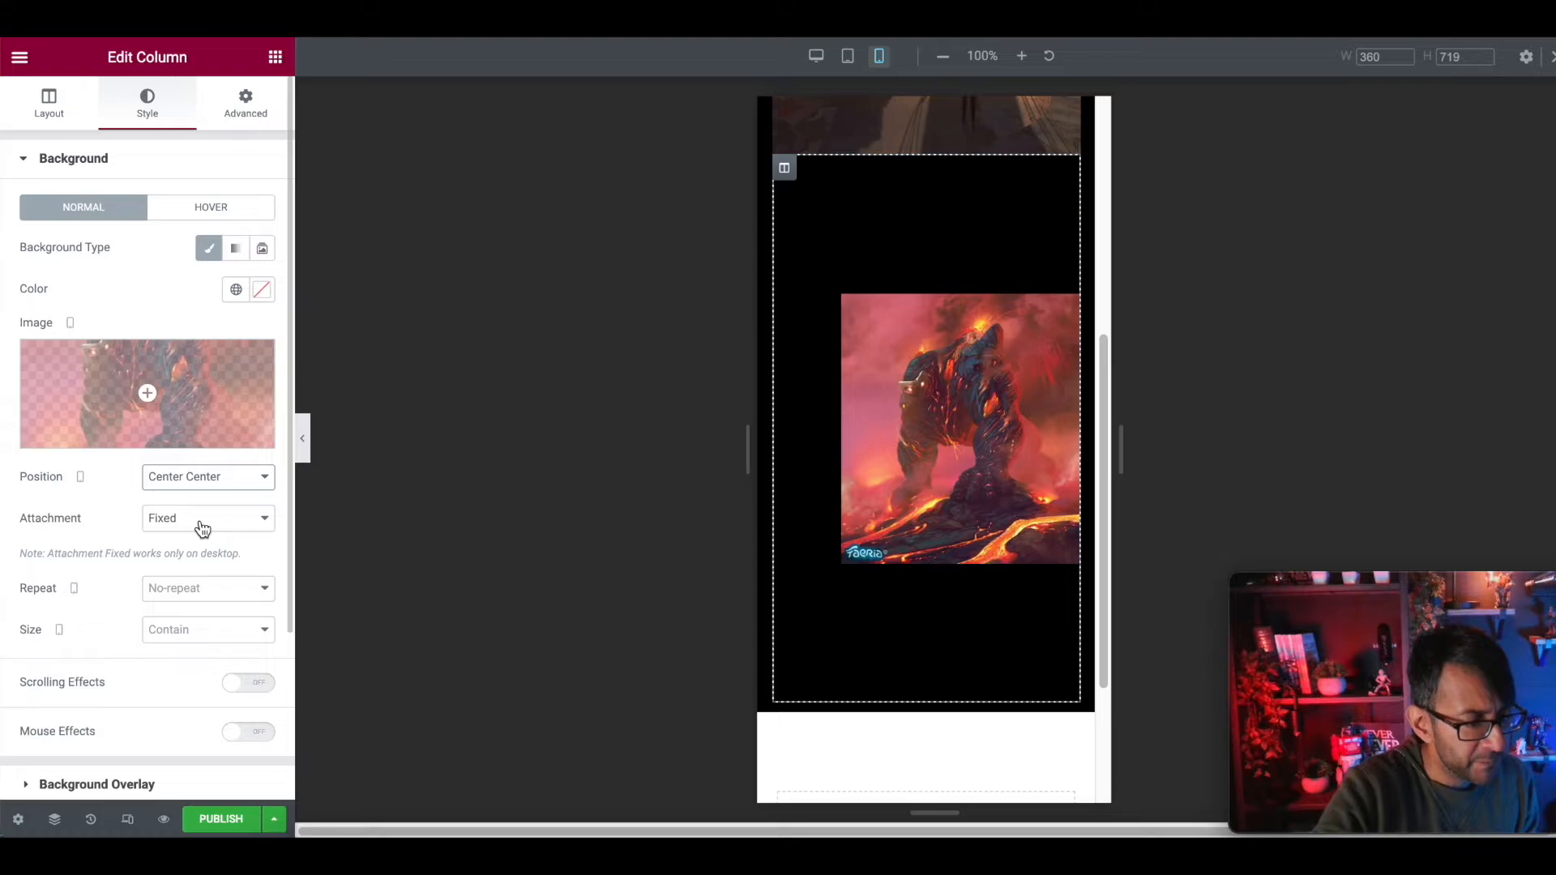
left_click(201, 529)
left_click(194, 569)
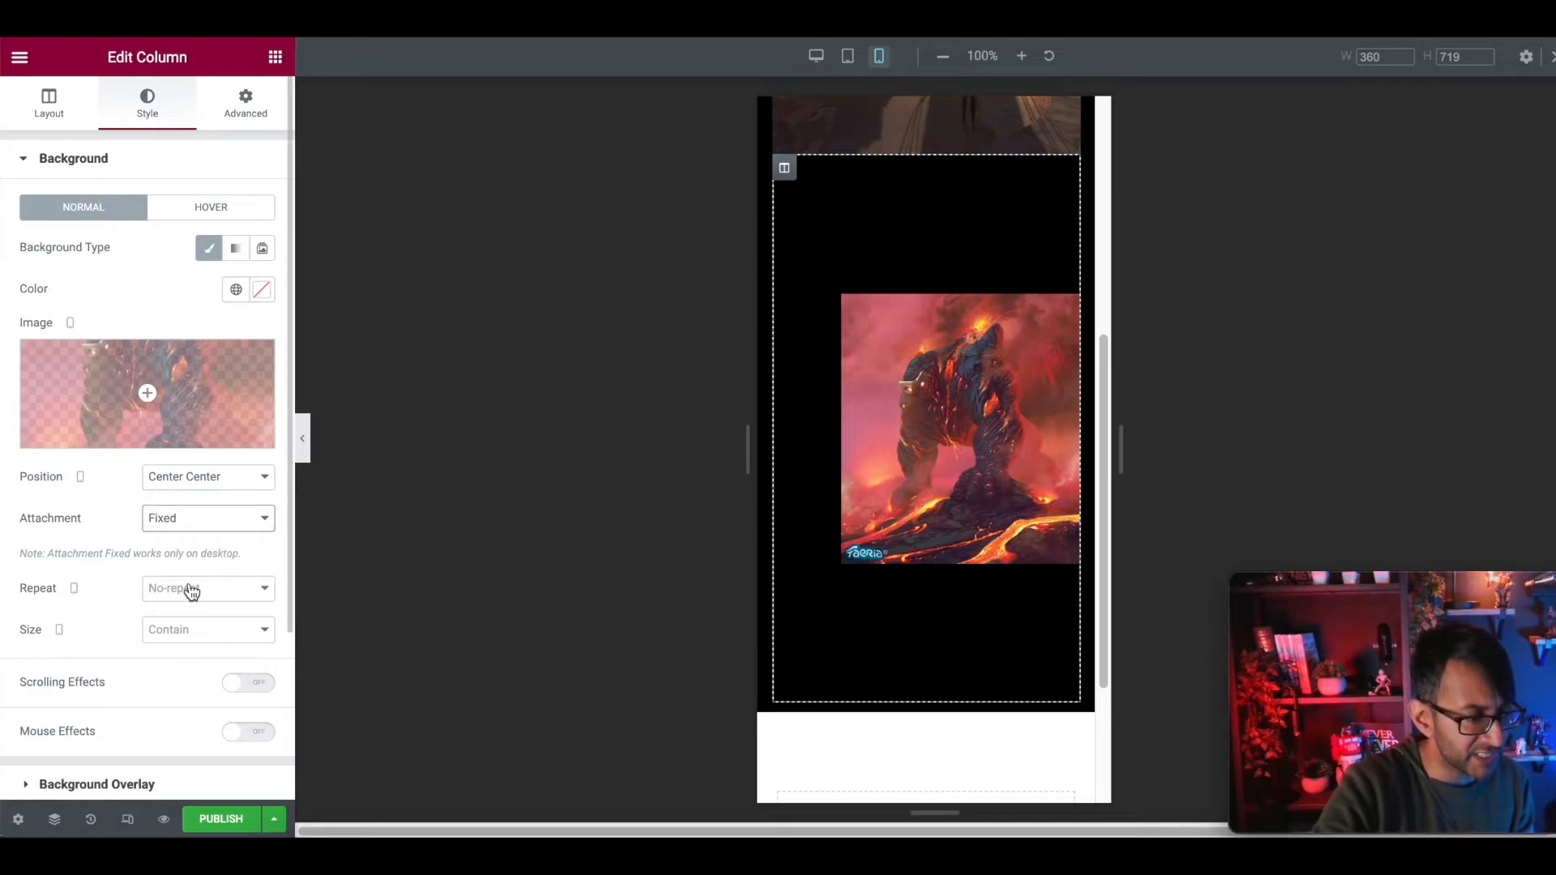
Set the artwork column's mobile background size to Cover
left_click(192, 590)
left_click(173, 628)
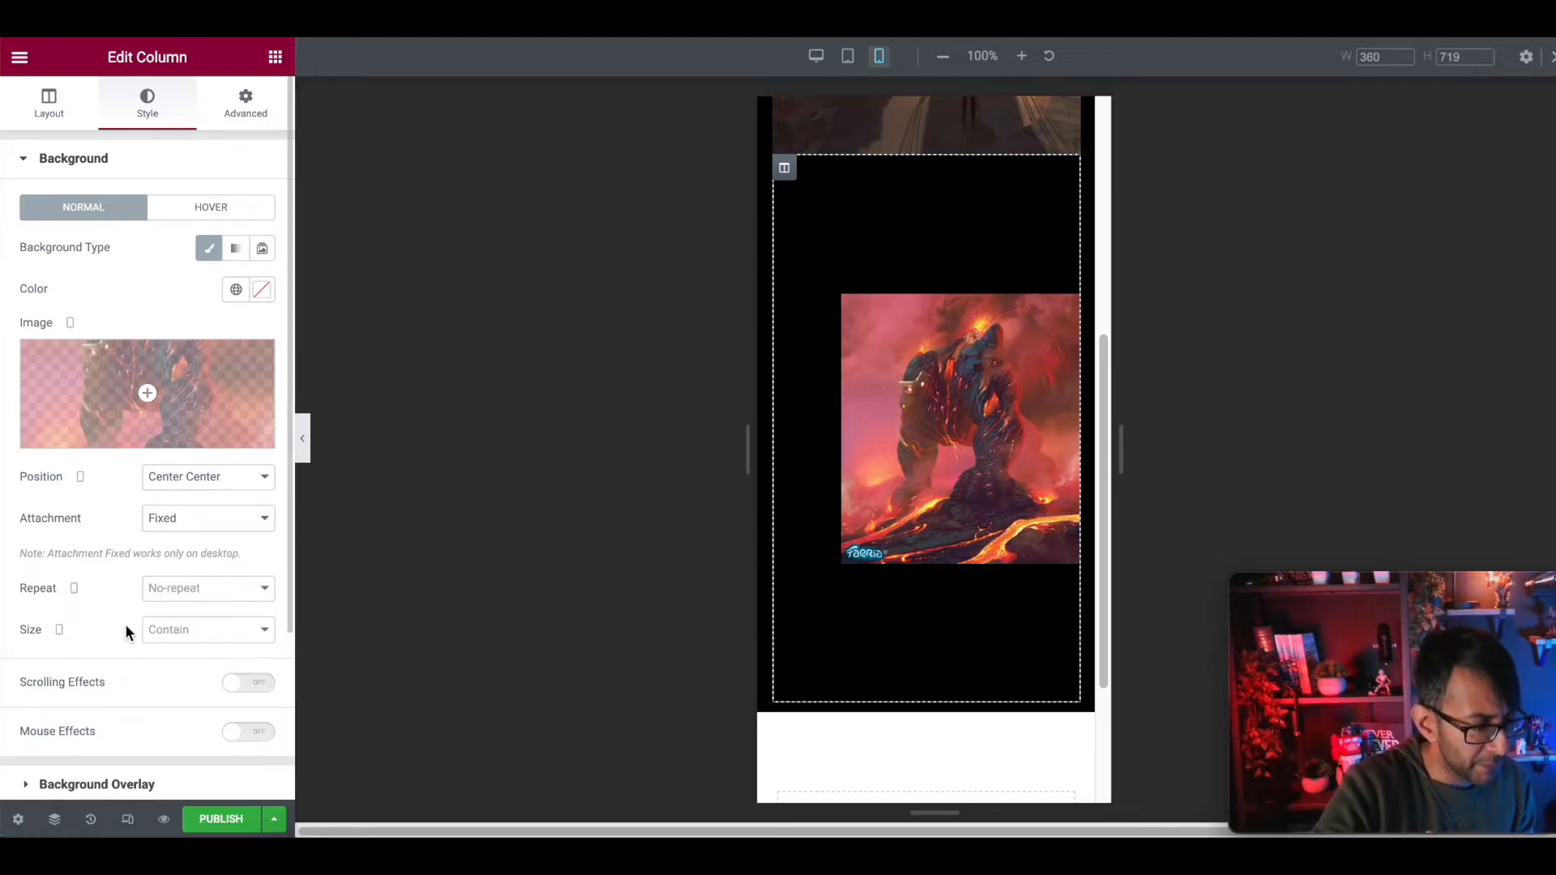
left_click(191, 640)
left_click(204, 698)
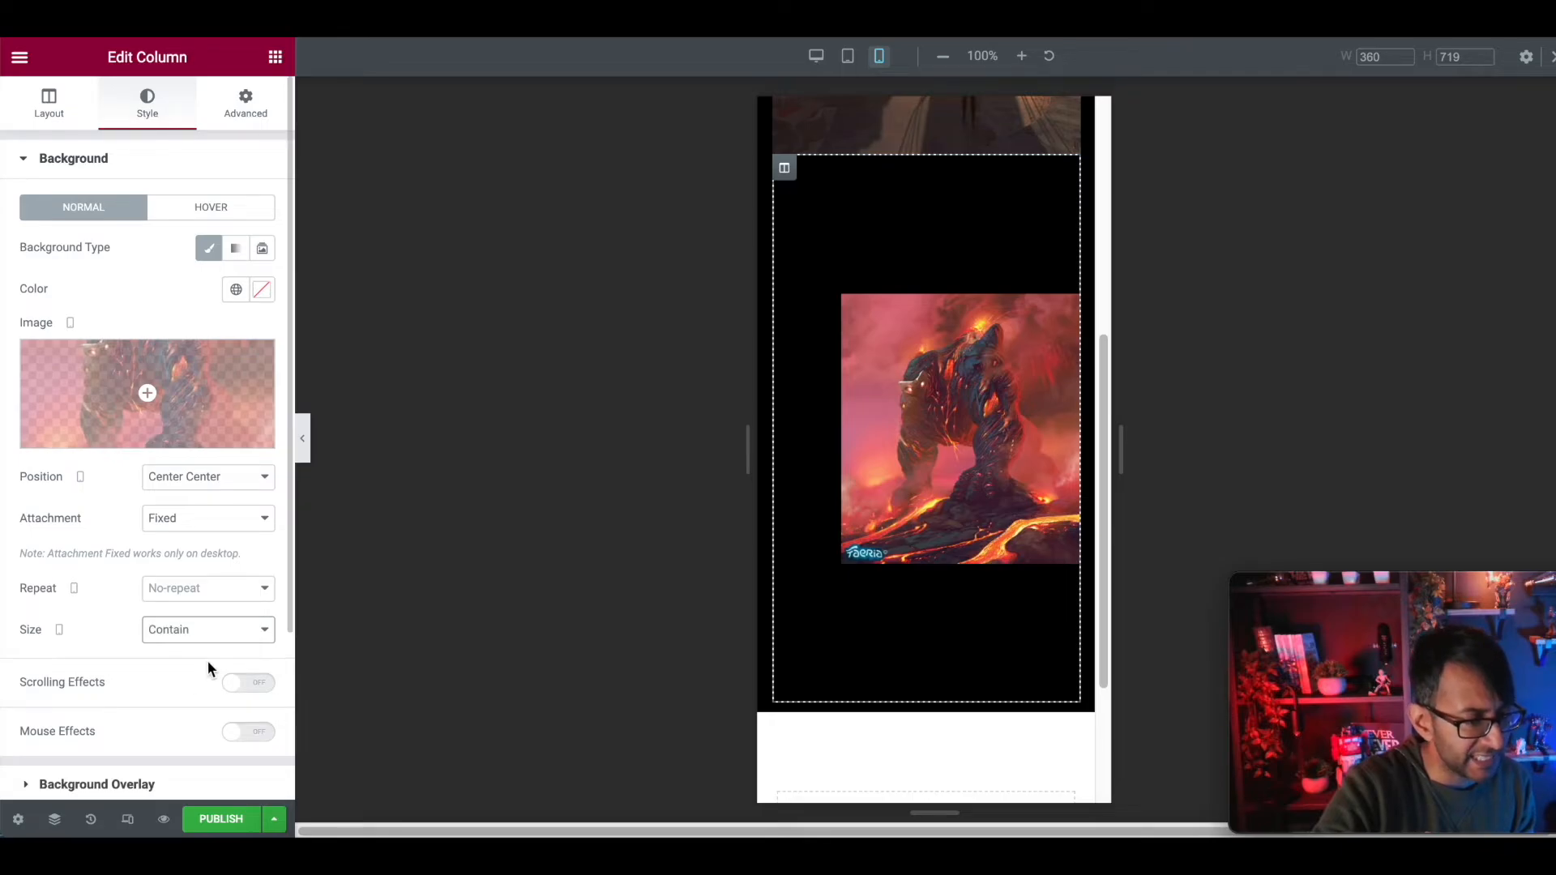
left_click(207, 636)
left_click(202, 684)
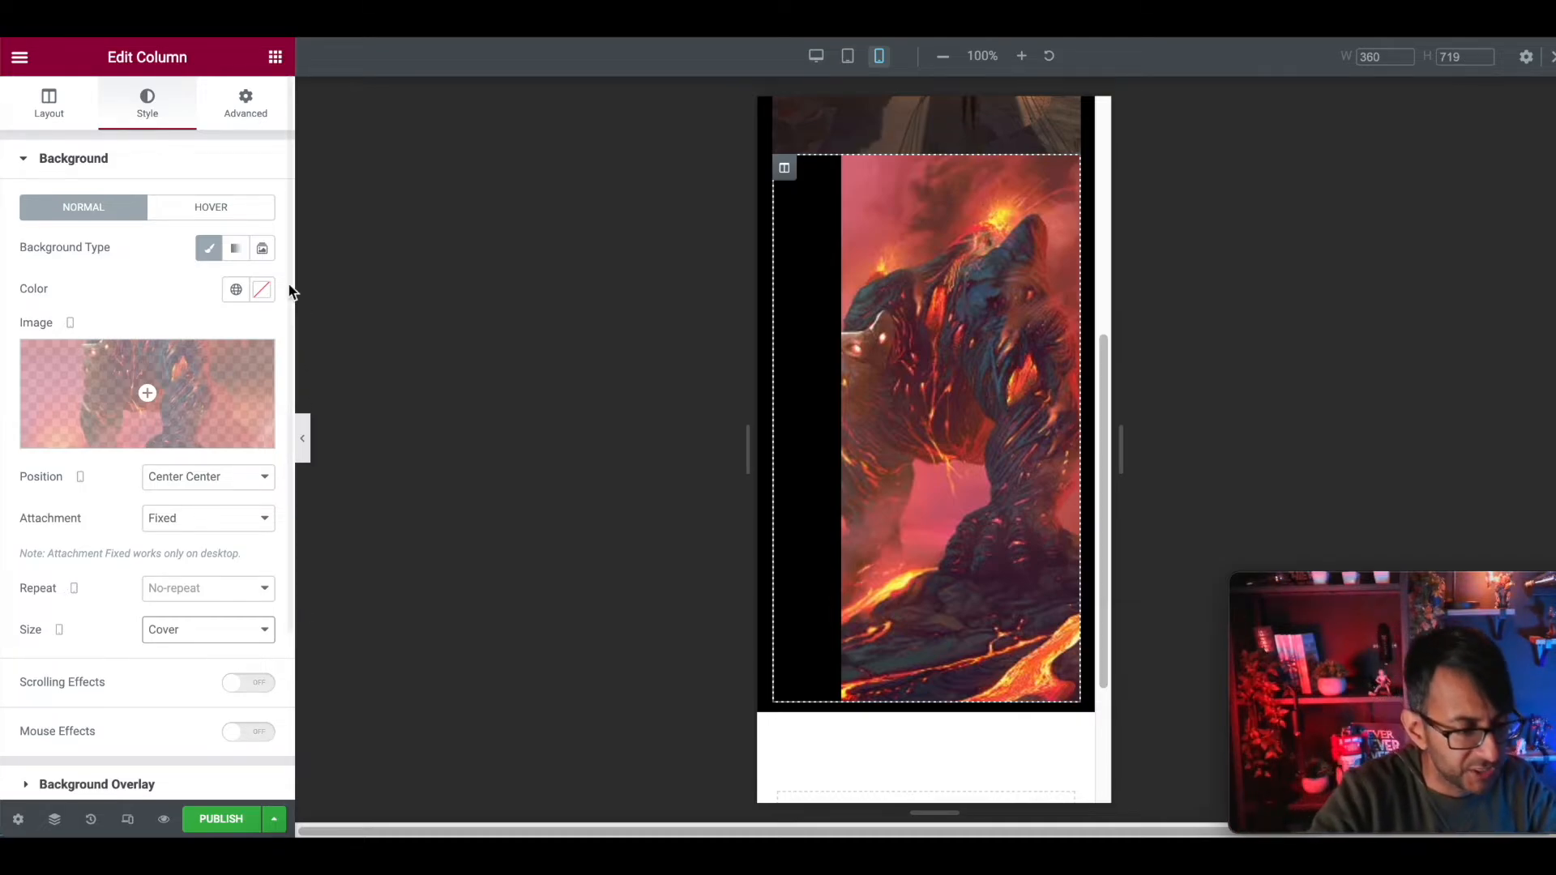
Set the artwork column's linked mobile margins to 0 px
left_click(248, 118)
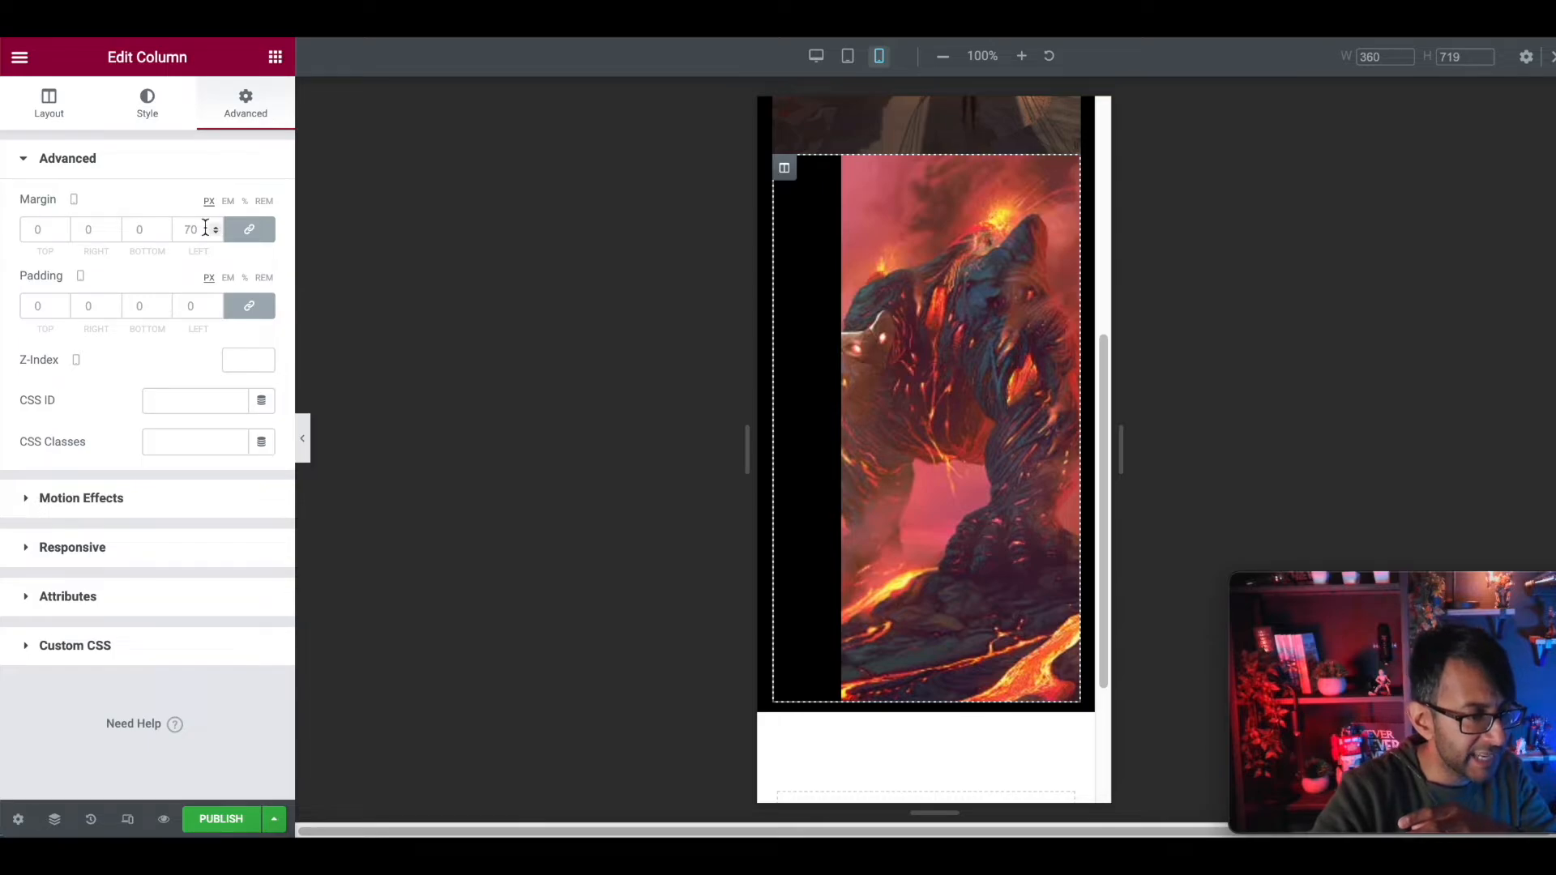
double_click(205, 229)
type("0")
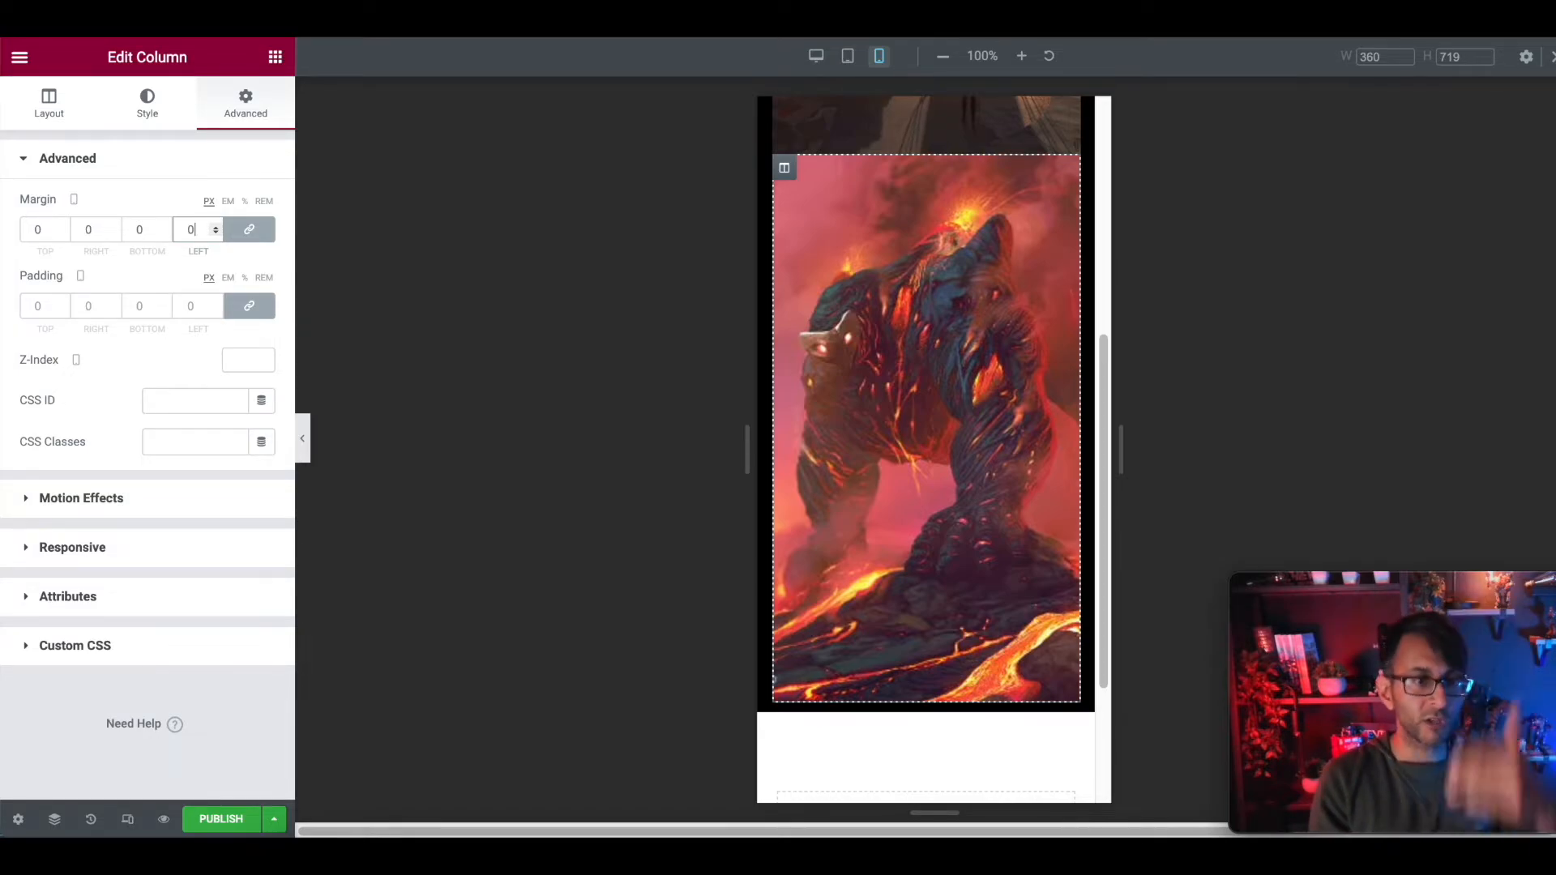
double_click(38, 230)
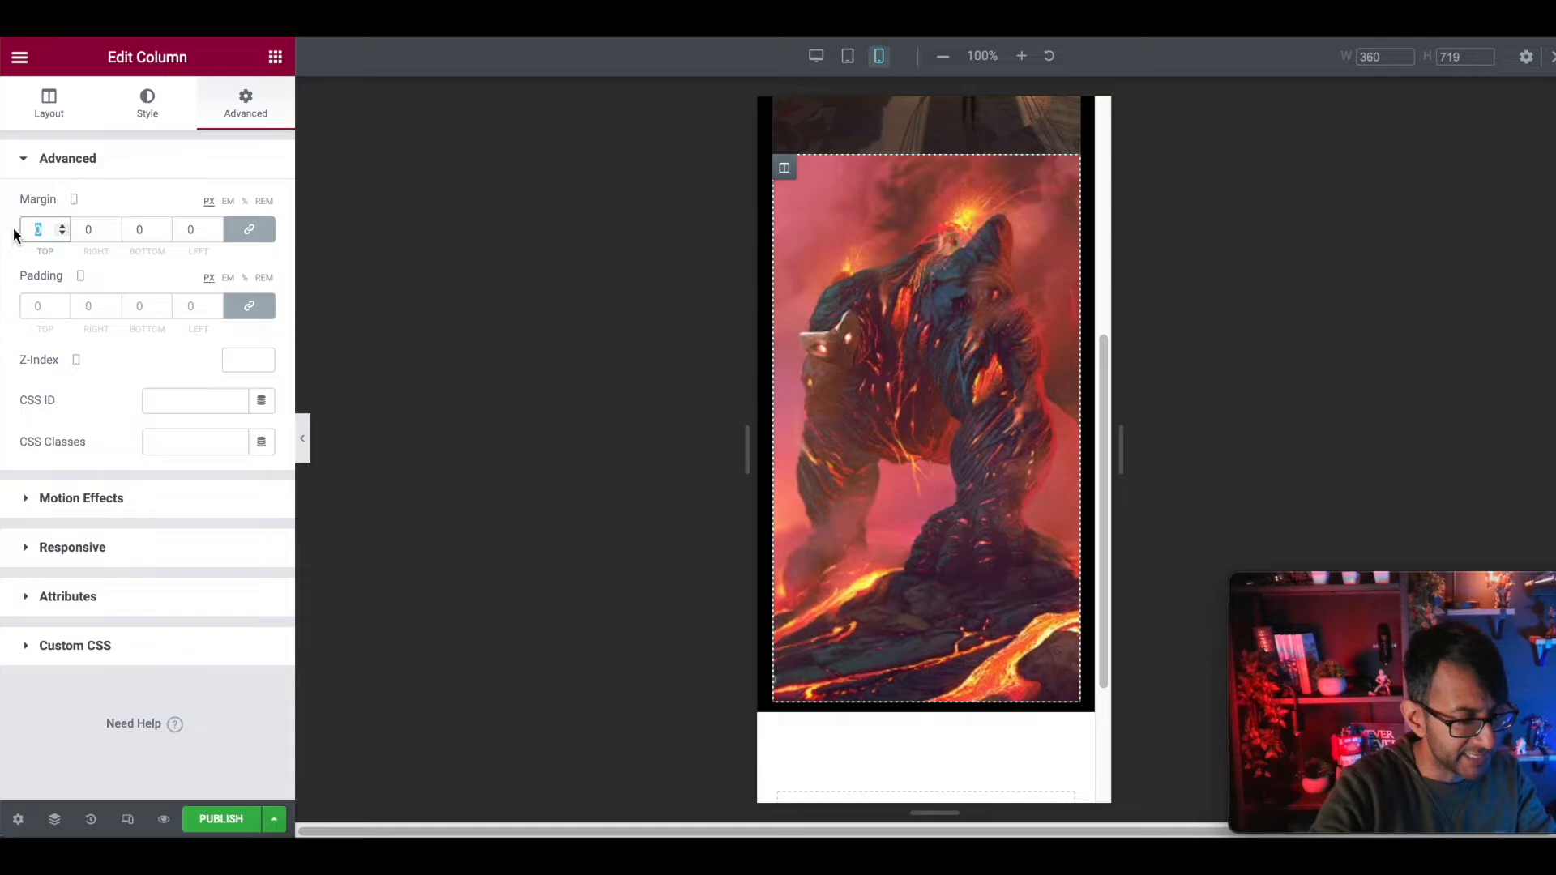
type("50")
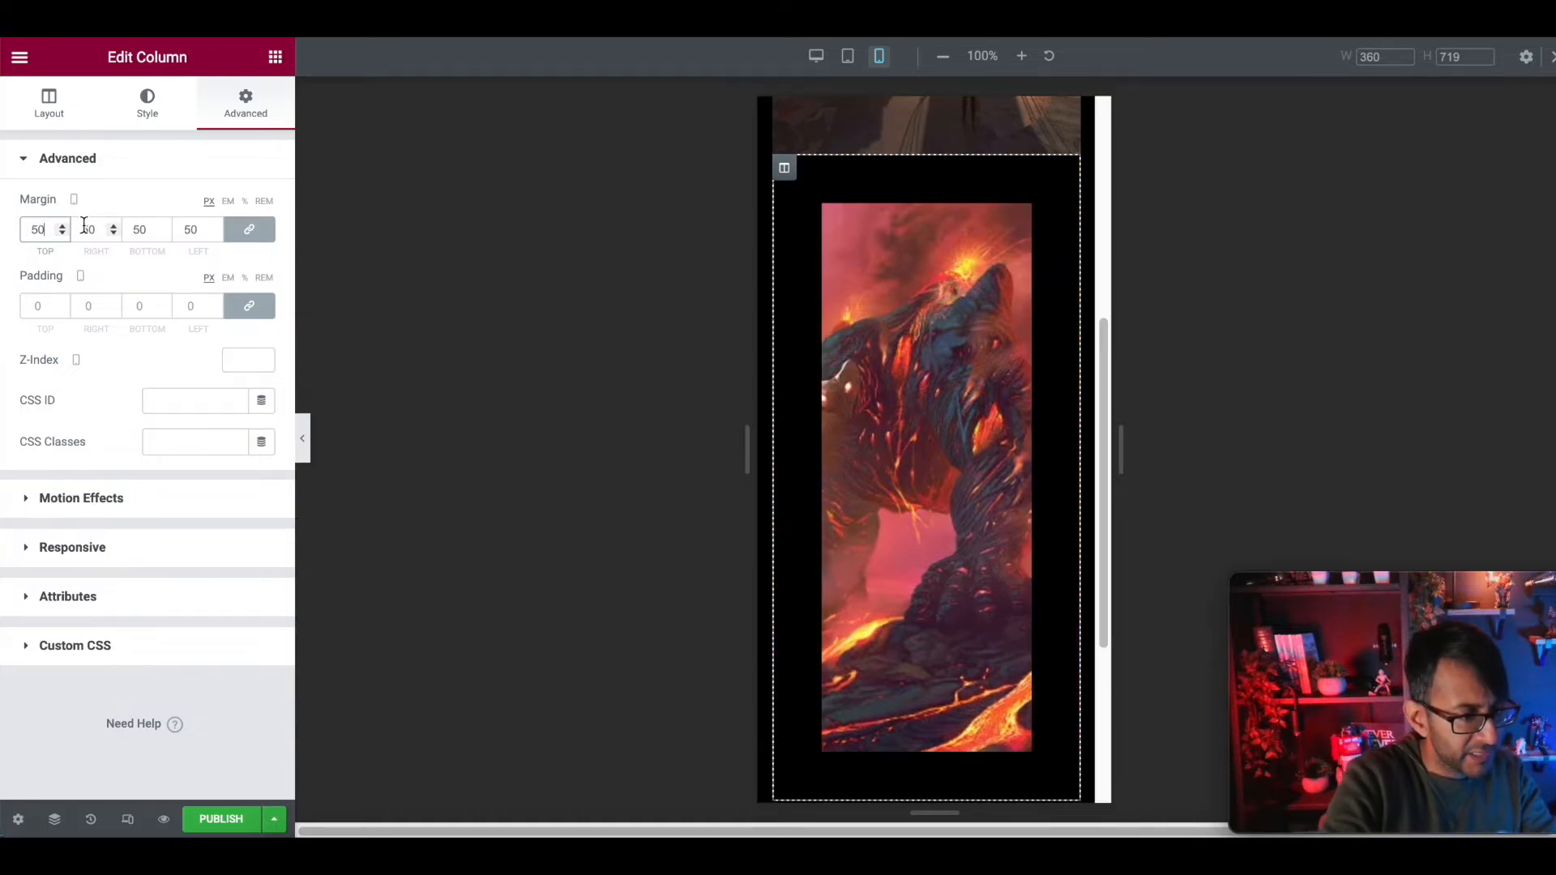
left_click(249, 229)
key("BackSpace")
key("BackSpace")
Unlink the artwork column's mobile margin values, set only its top margin to 50 px, and check the gap below the image
left_click(234, 230)
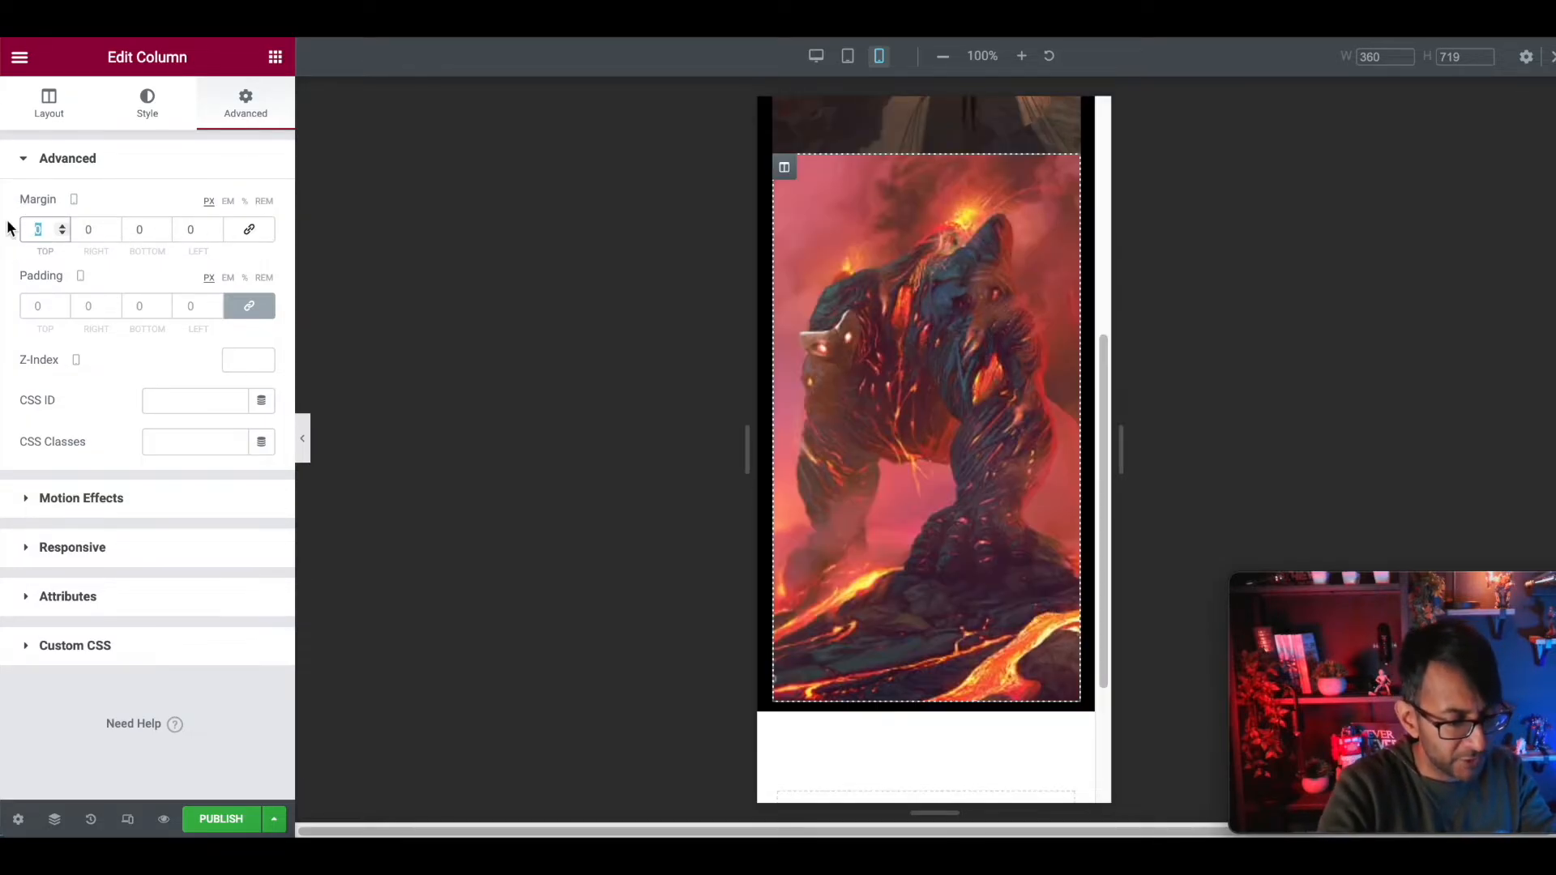
type("50")
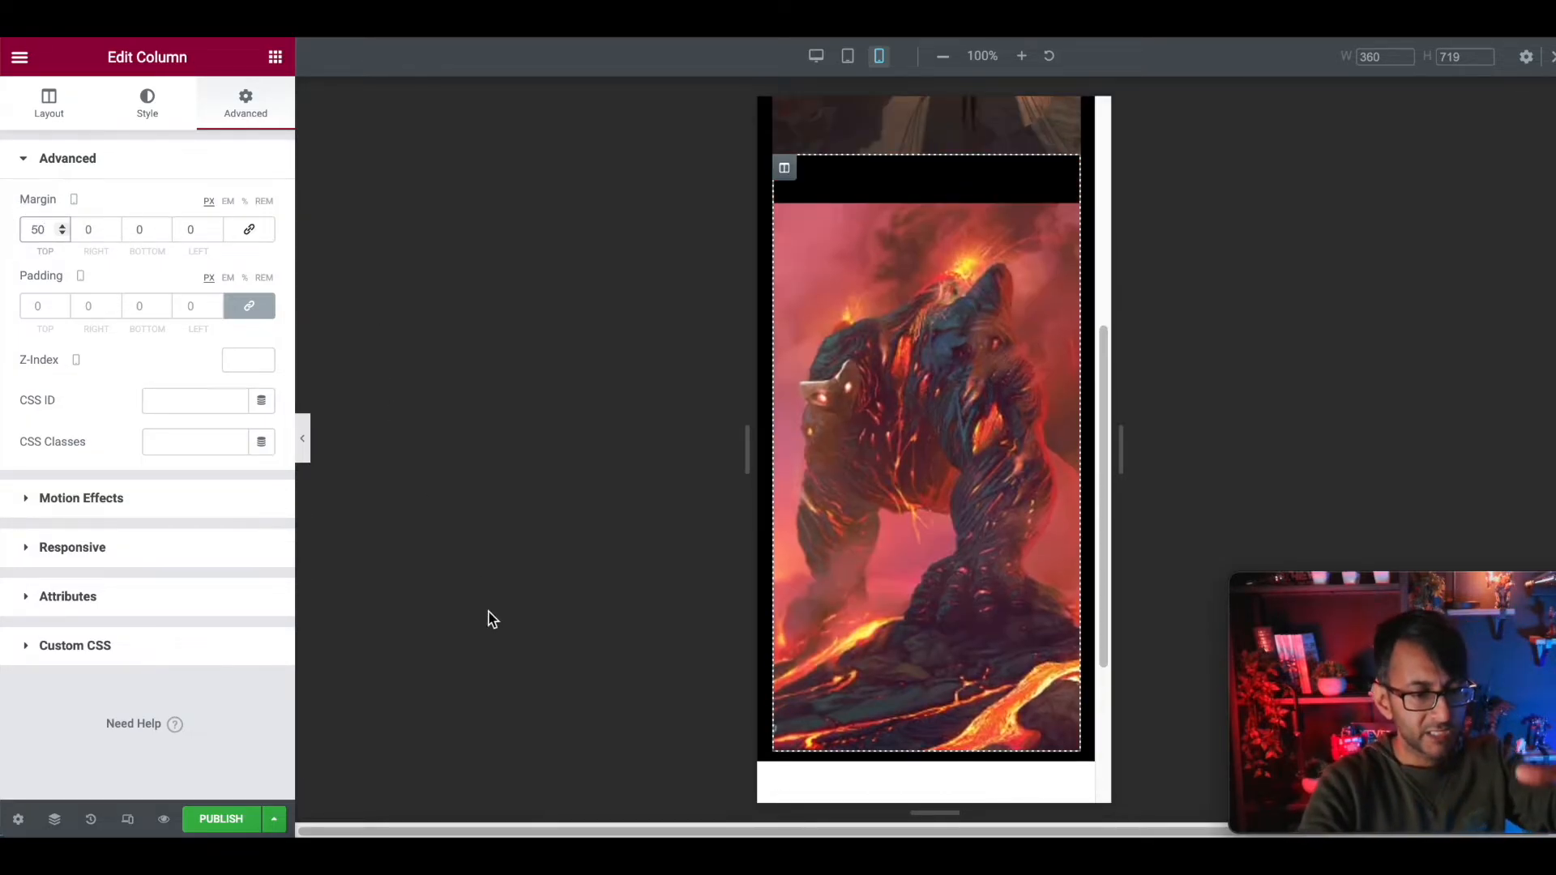
scroll(928, 543, "up", 5)
scroll(960, 594, "down", 3)
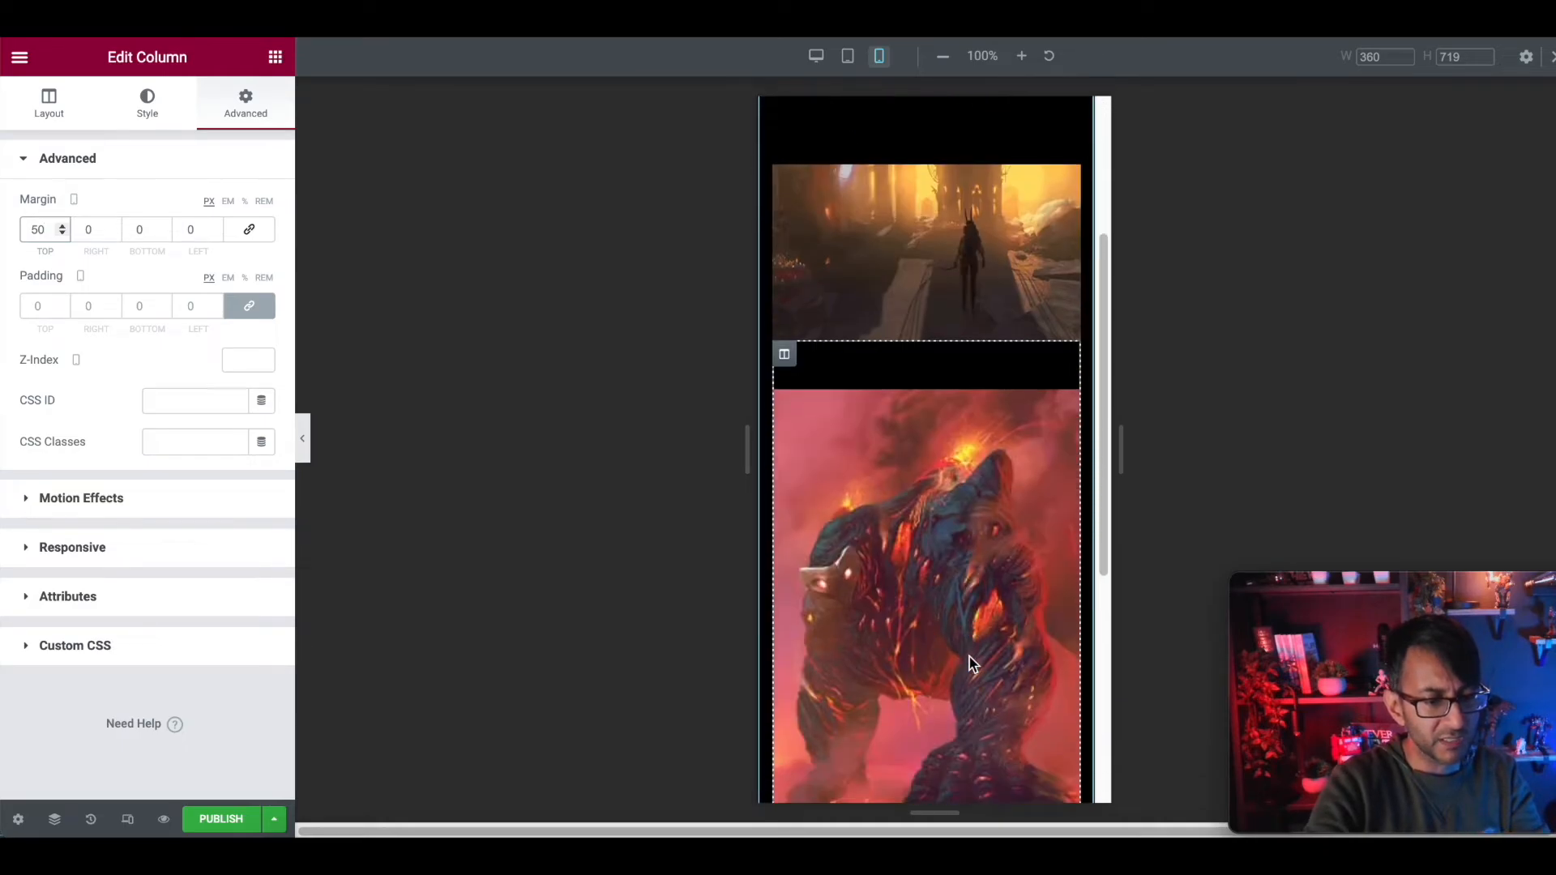
scroll(973, 665, "down", 2)
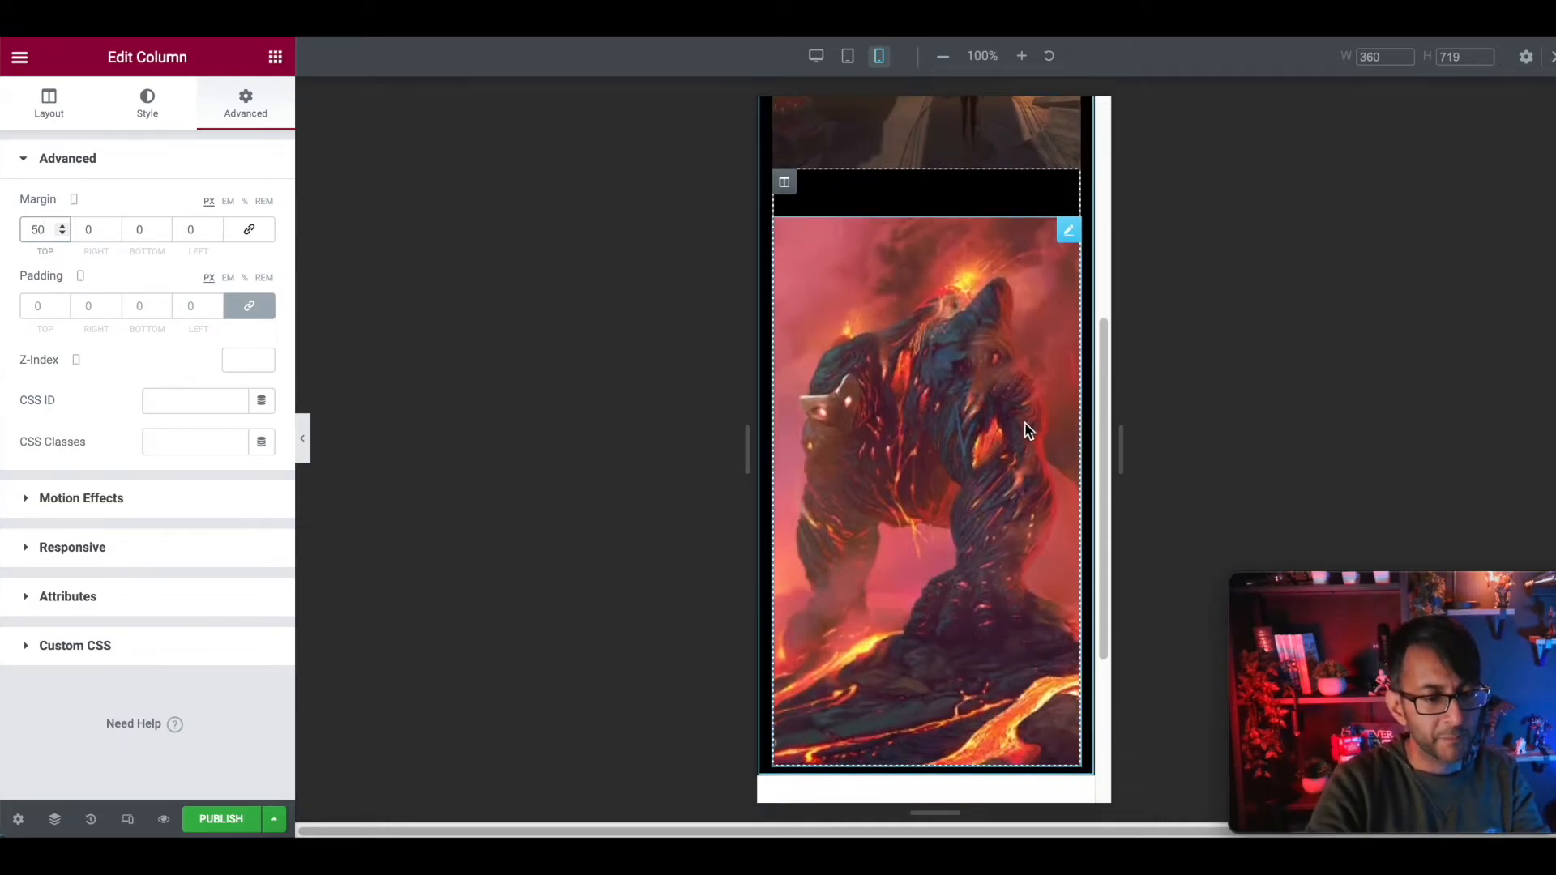
Reduce the mobile height of the spacer inside the artwork column to 282 px
left_click(1070, 236)
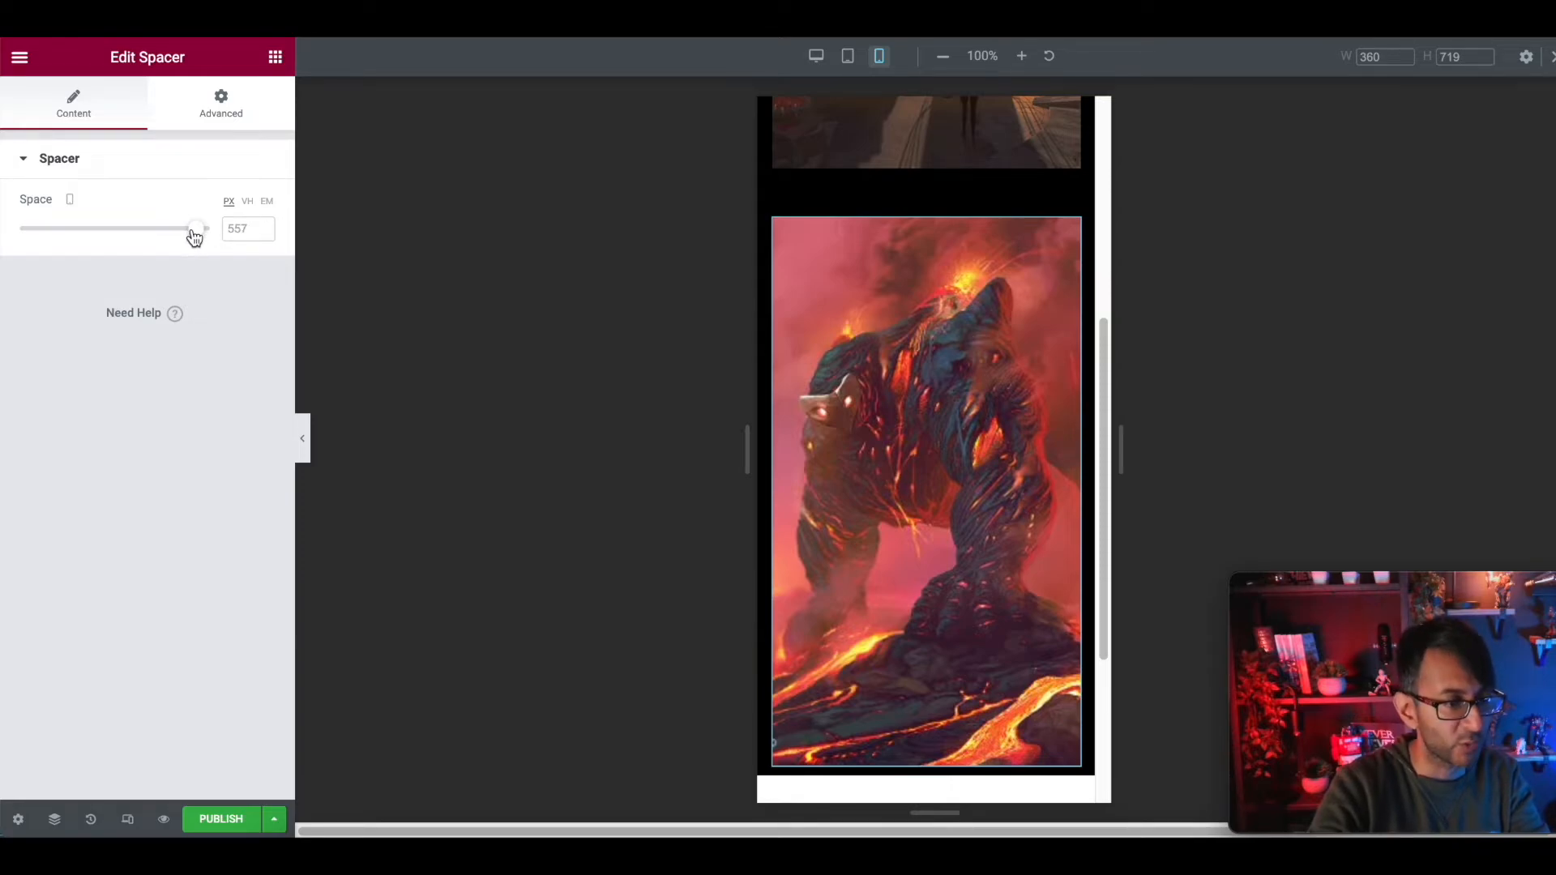
left_click_drag(200, 235, 113, 237)
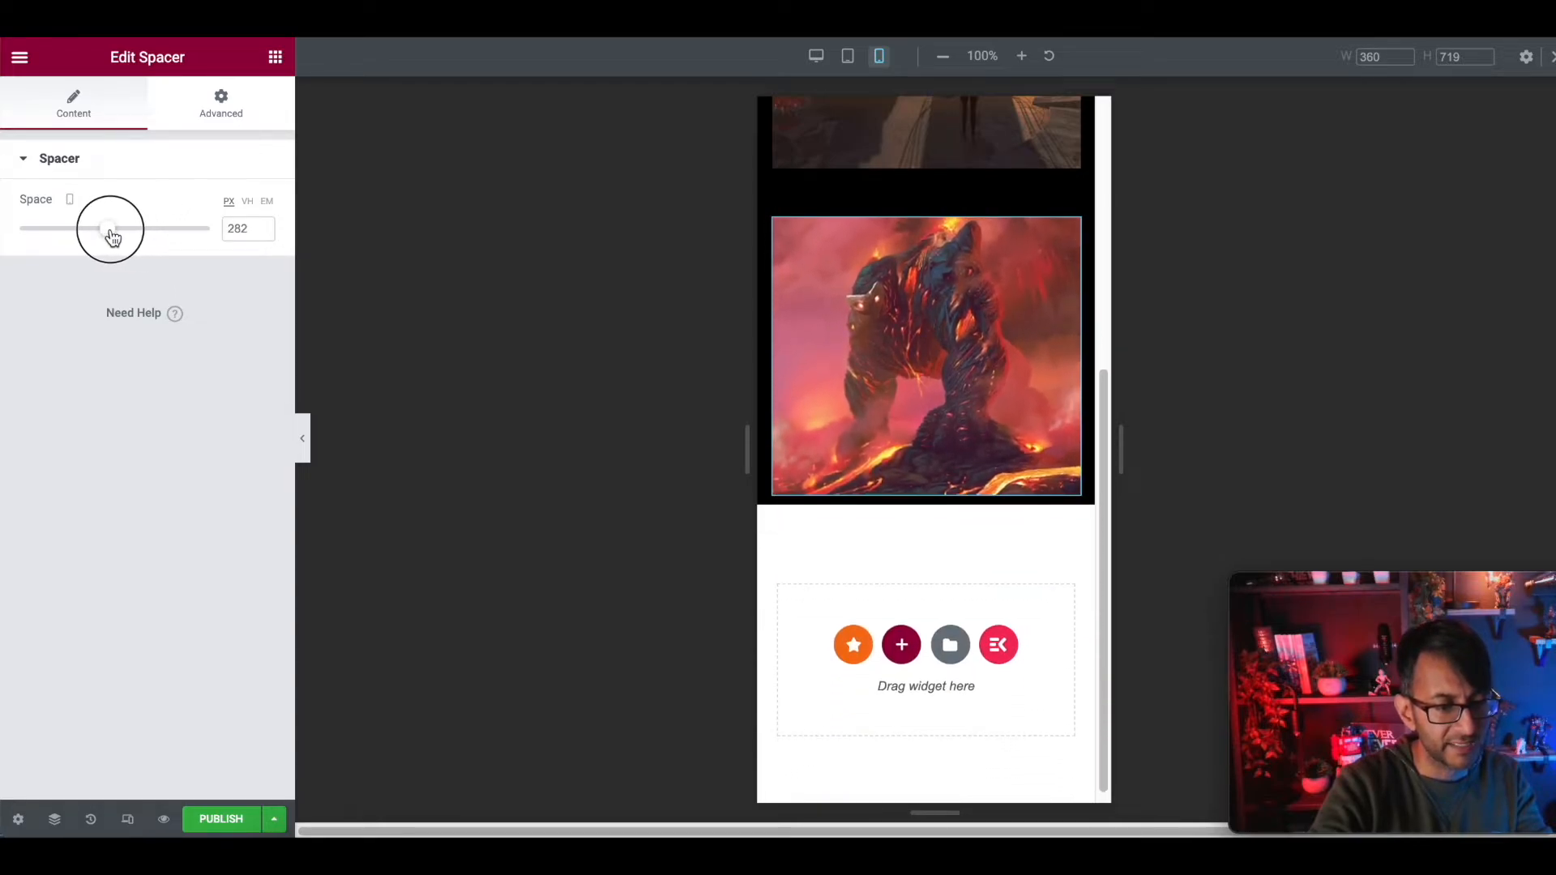
scroll(930, 456, "up", 1)
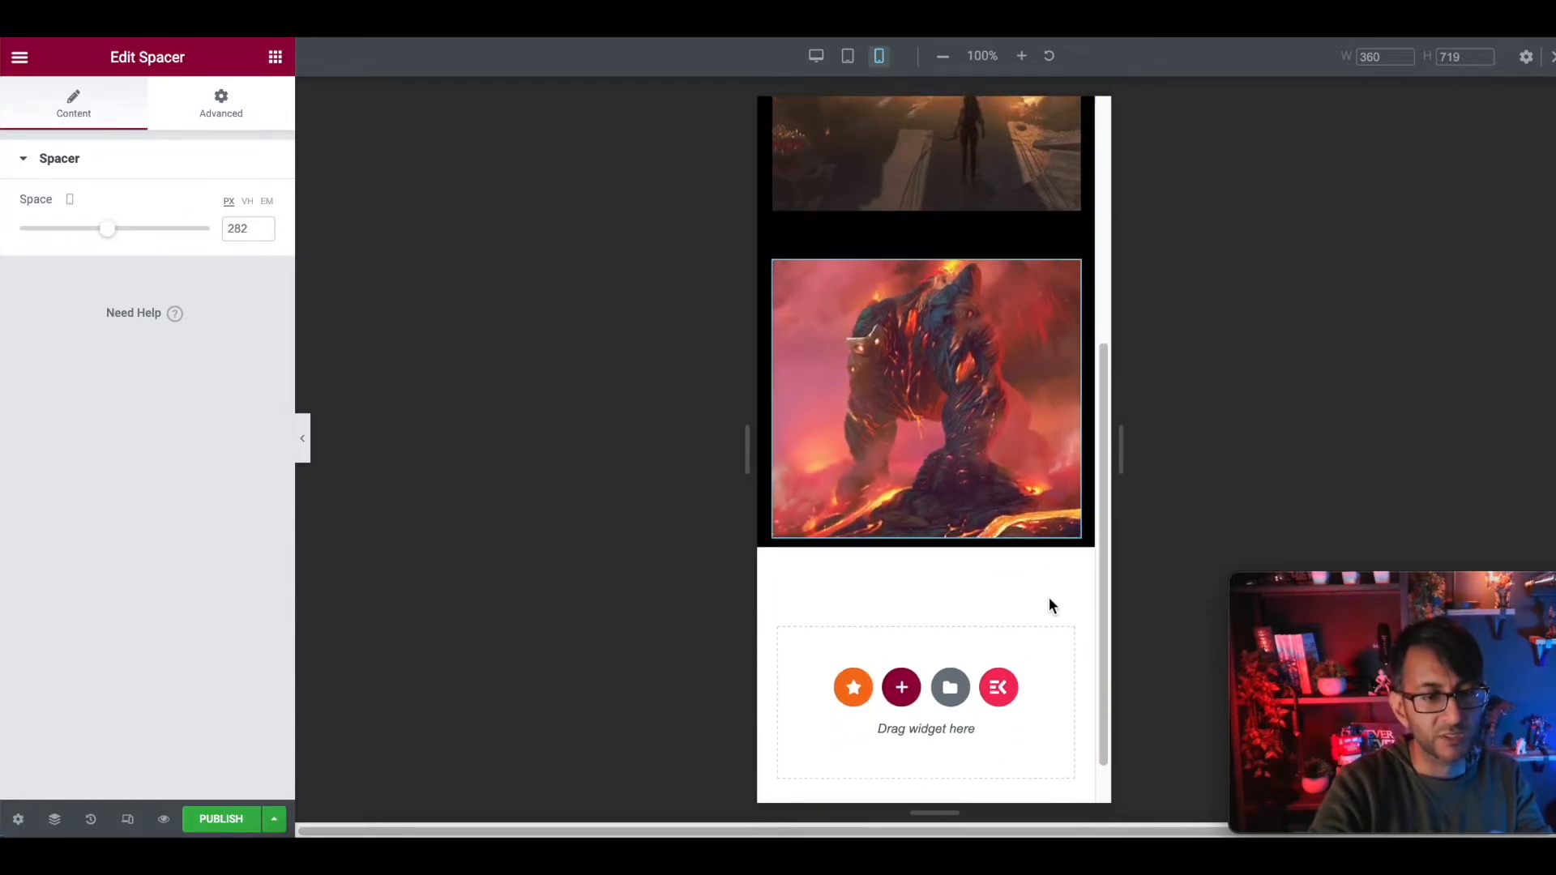
scroll(1049, 601, "up", 3)
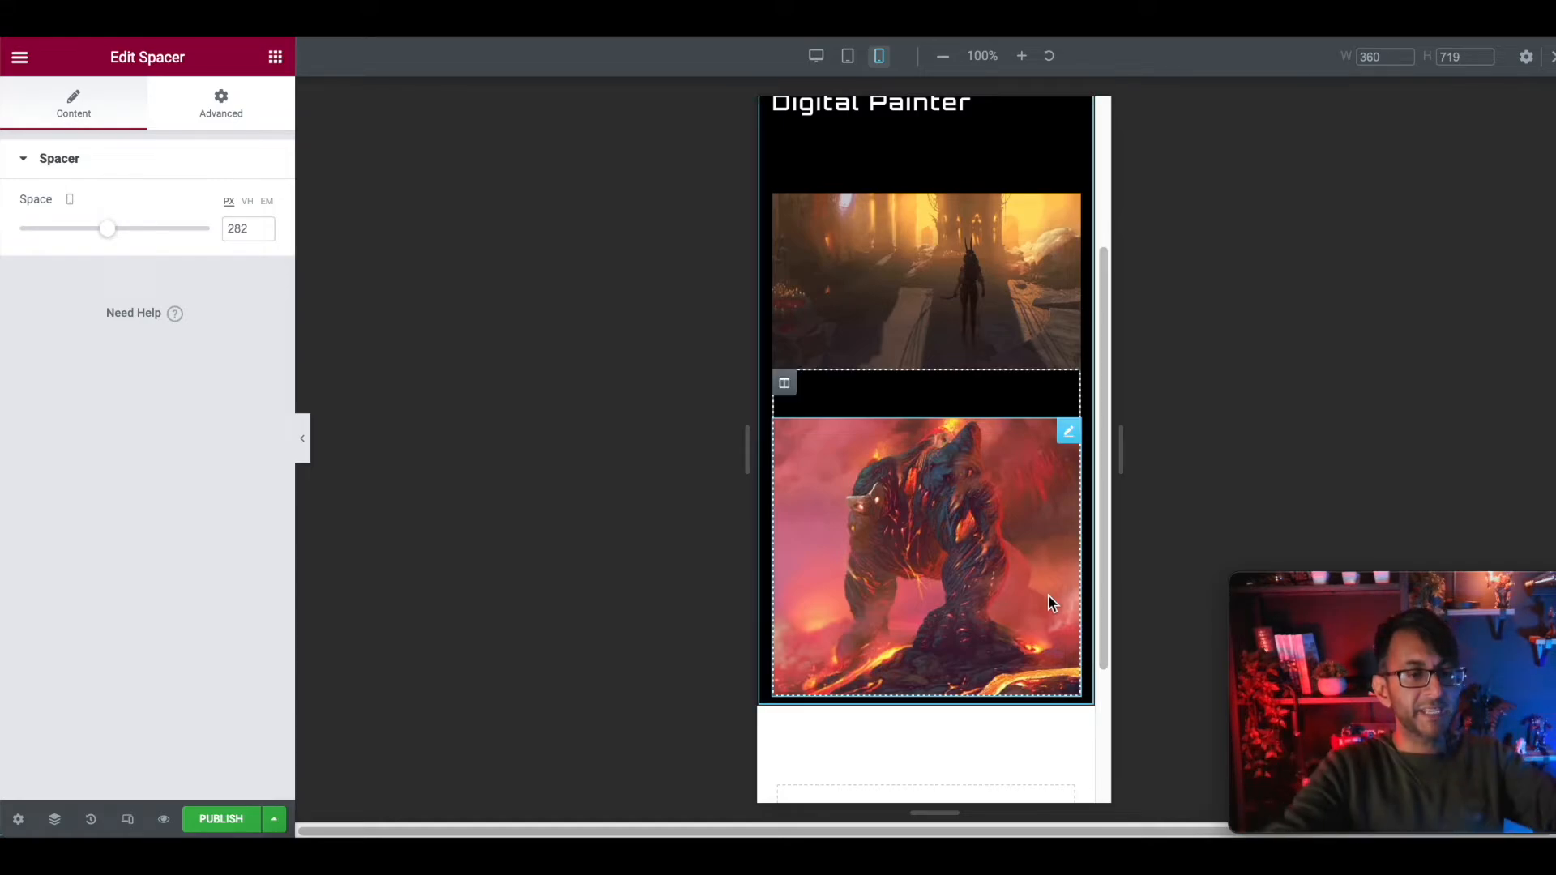
Reverse the column order on mobile for the section holding the job titles and artwork
scroll(1000, 441, "up", 4)
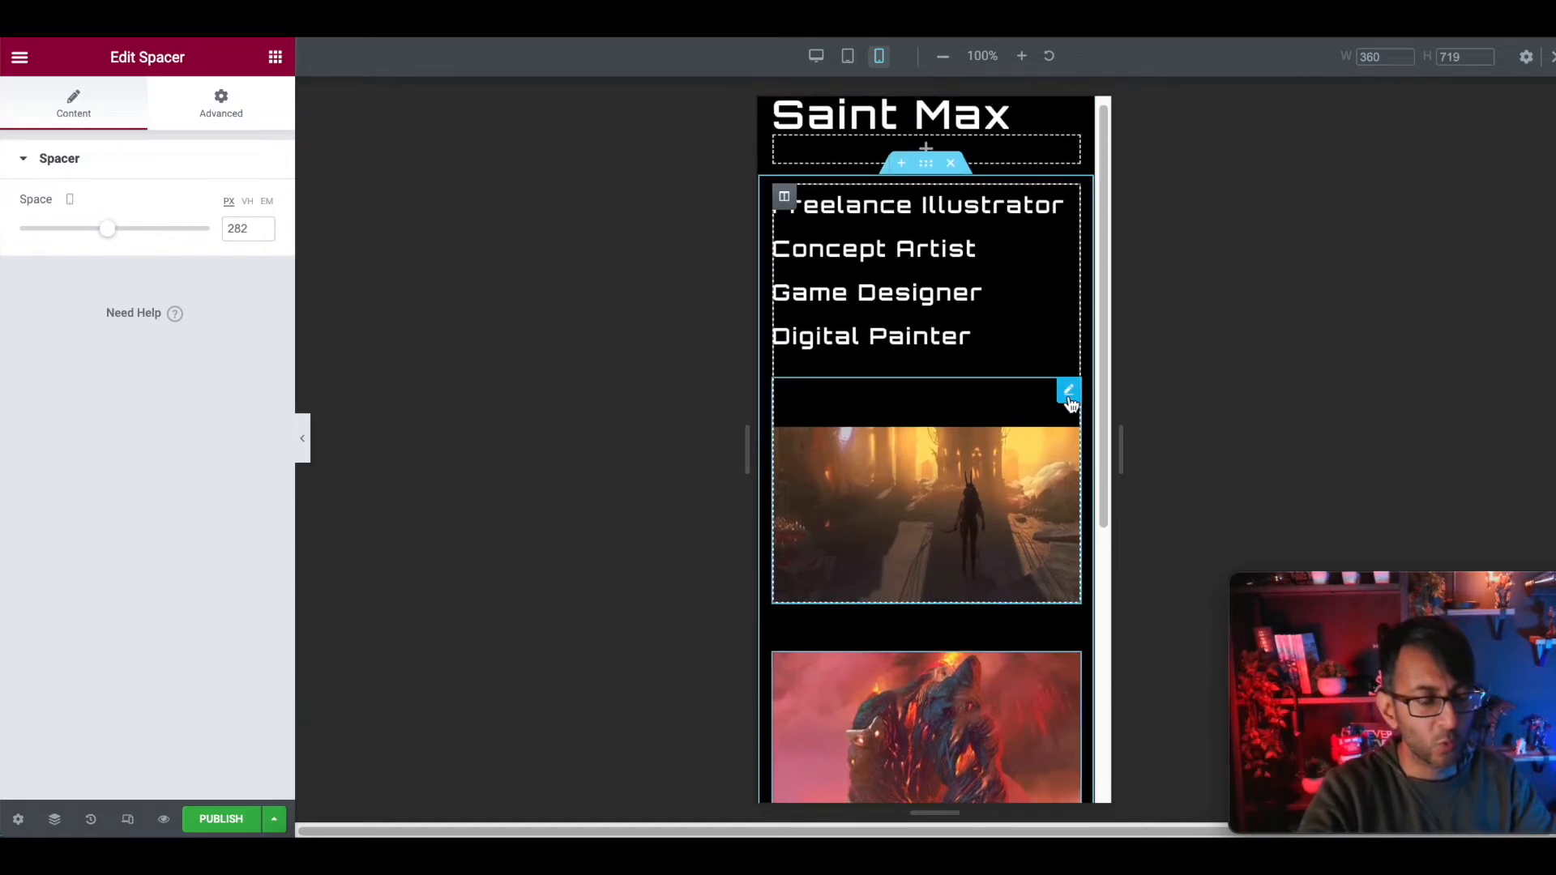
left_click(925, 163)
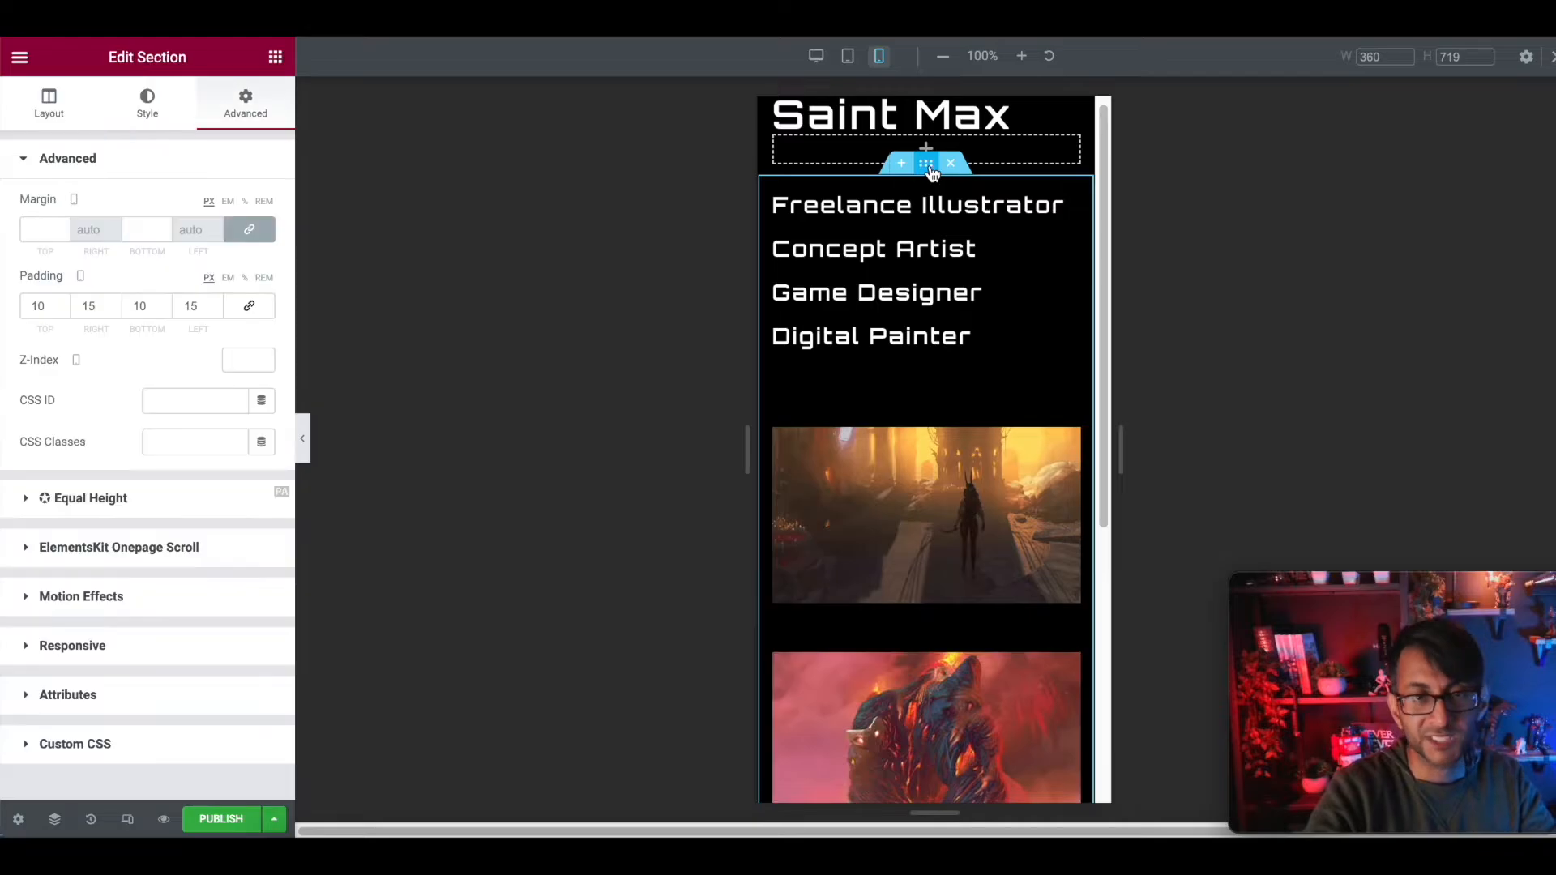
left_click(199, 646)
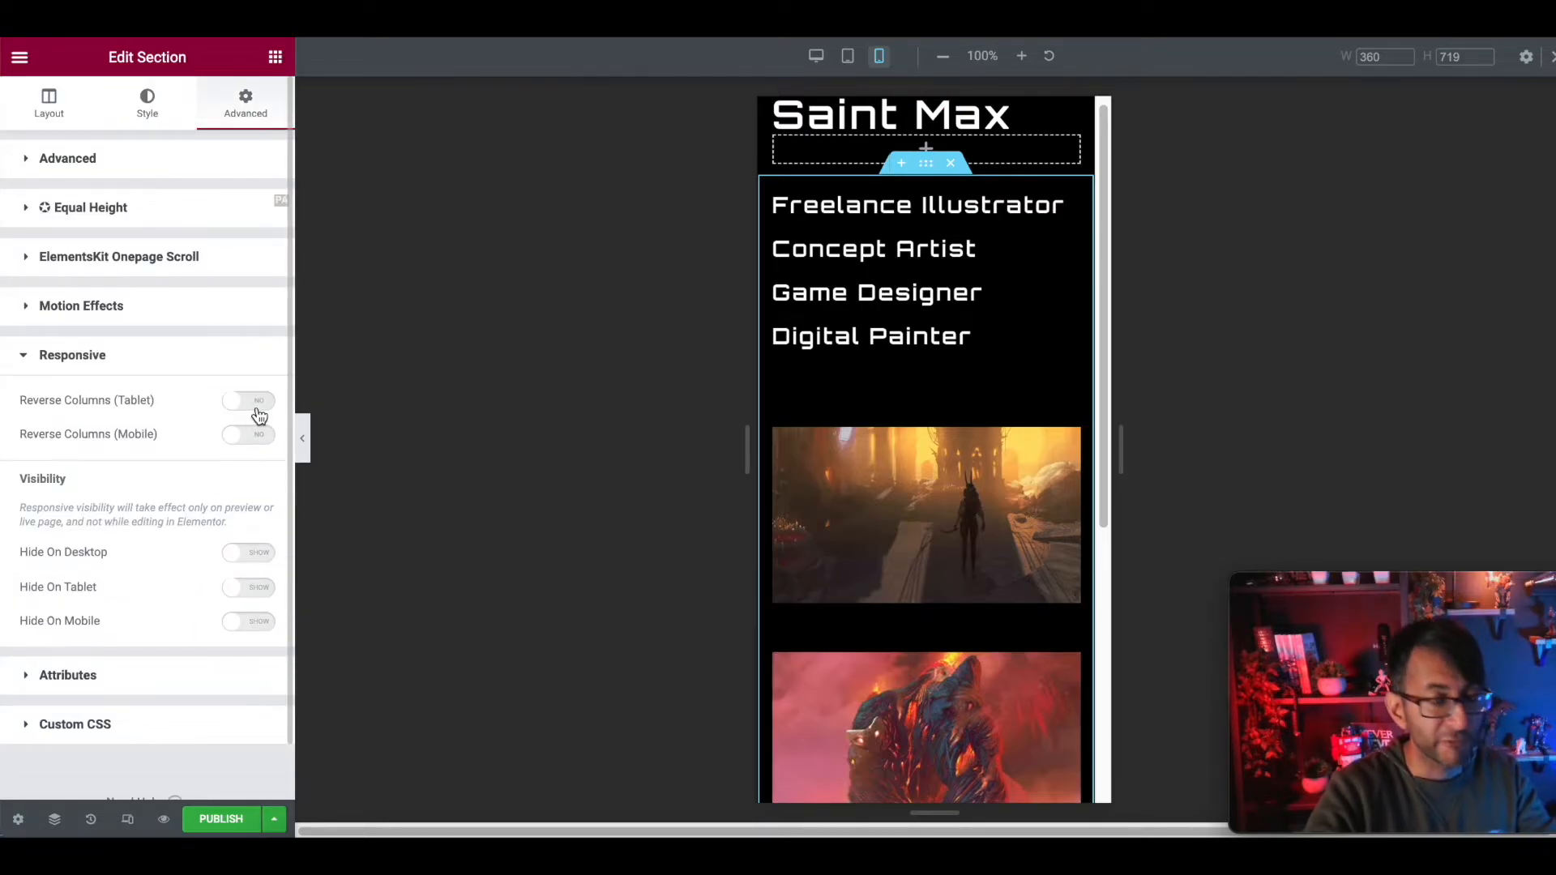
left_click(257, 438)
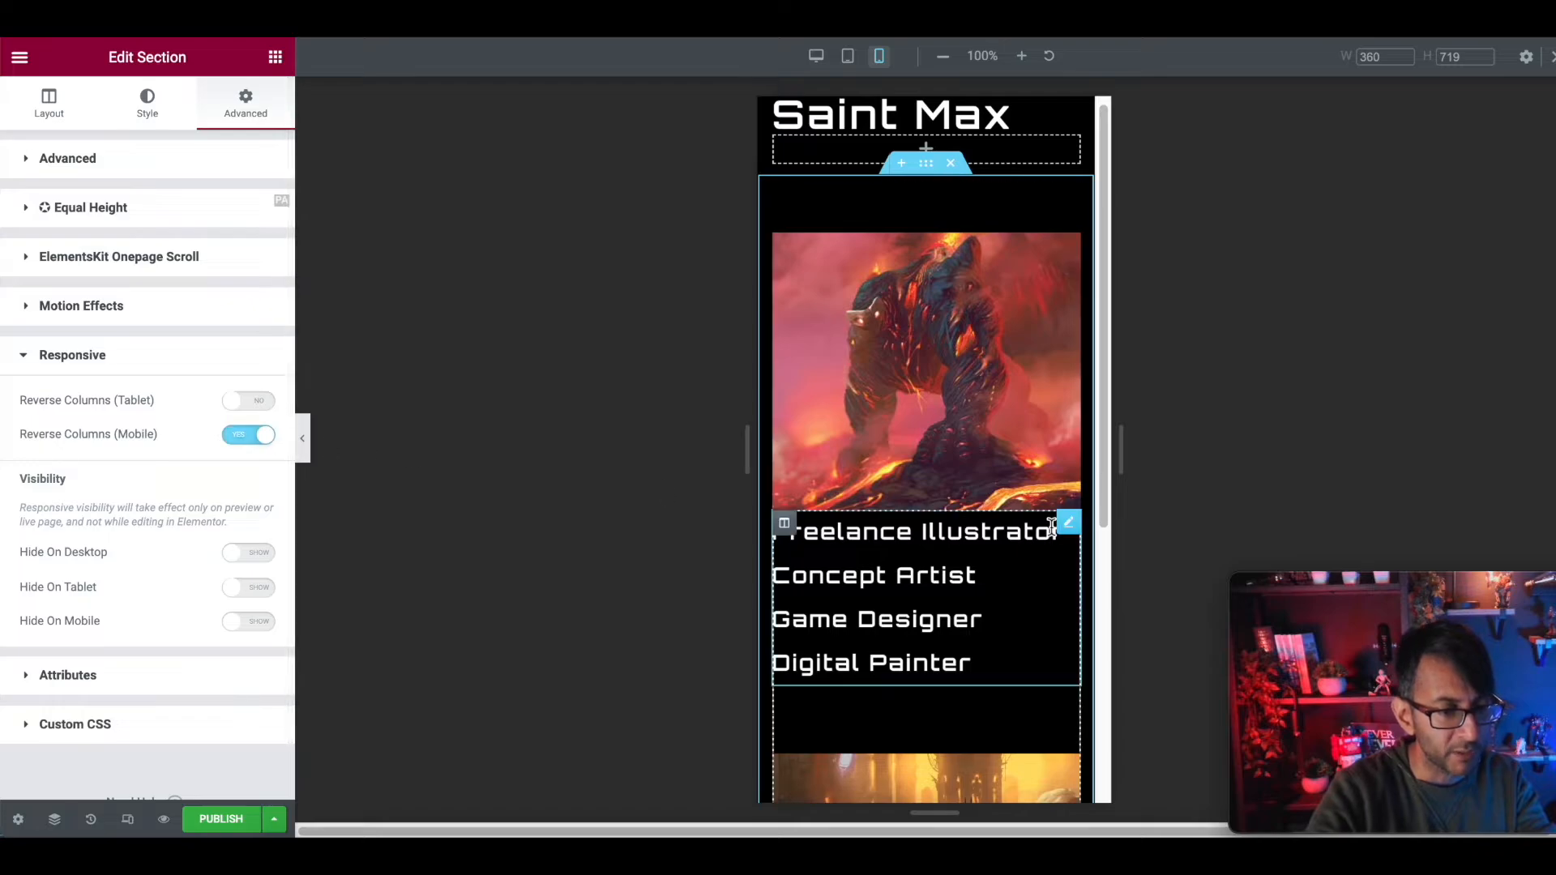
scroll(1044, 559, "up", 1)
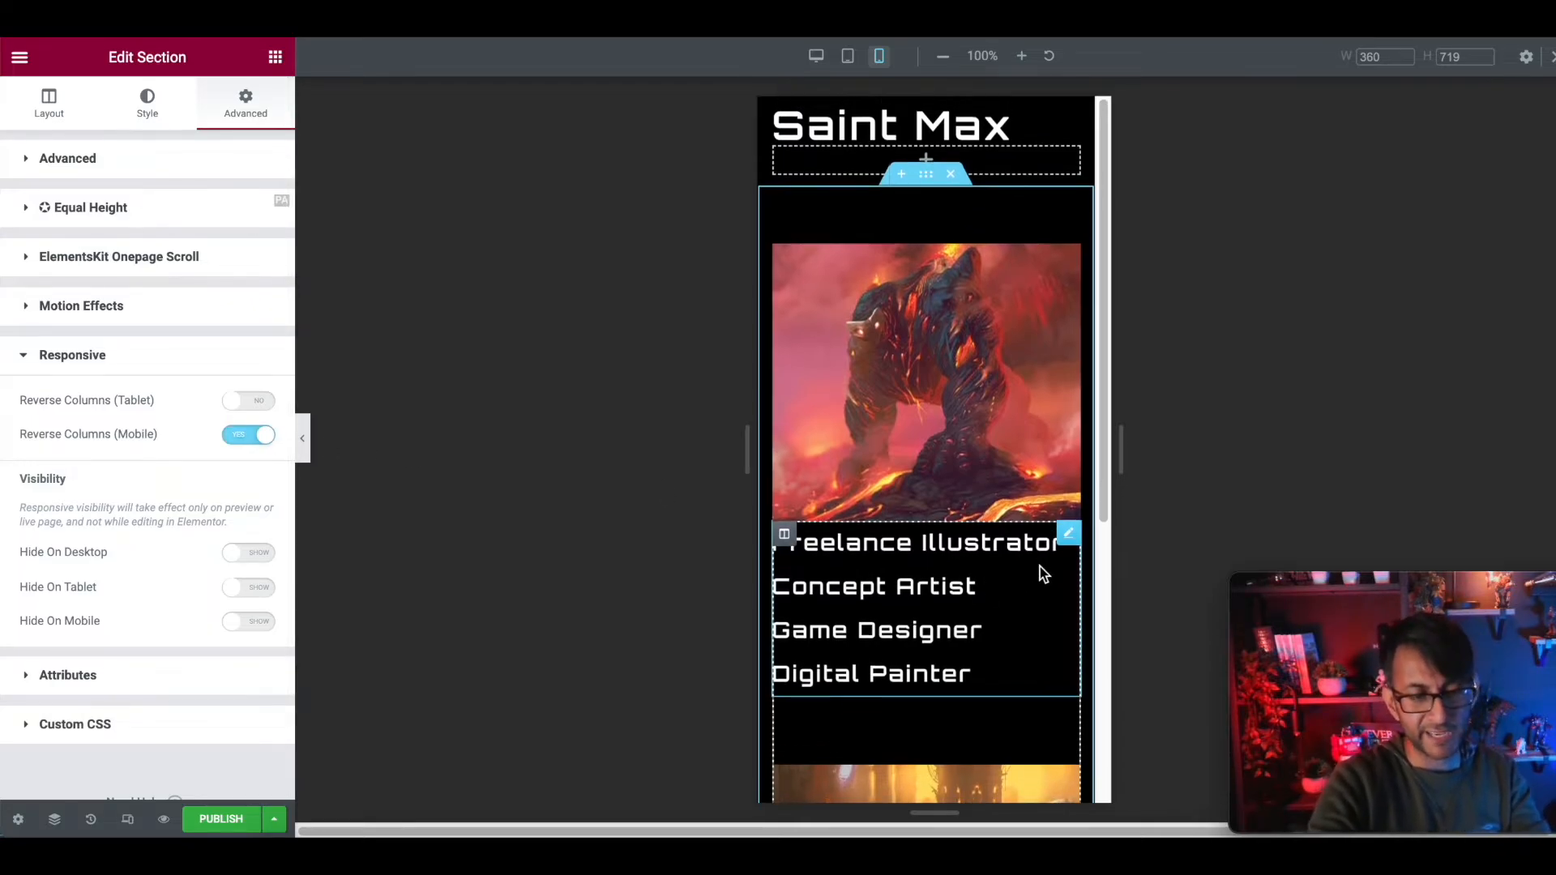
Set the artwork column's mobile top margin to 20 px
left_click(782, 209)
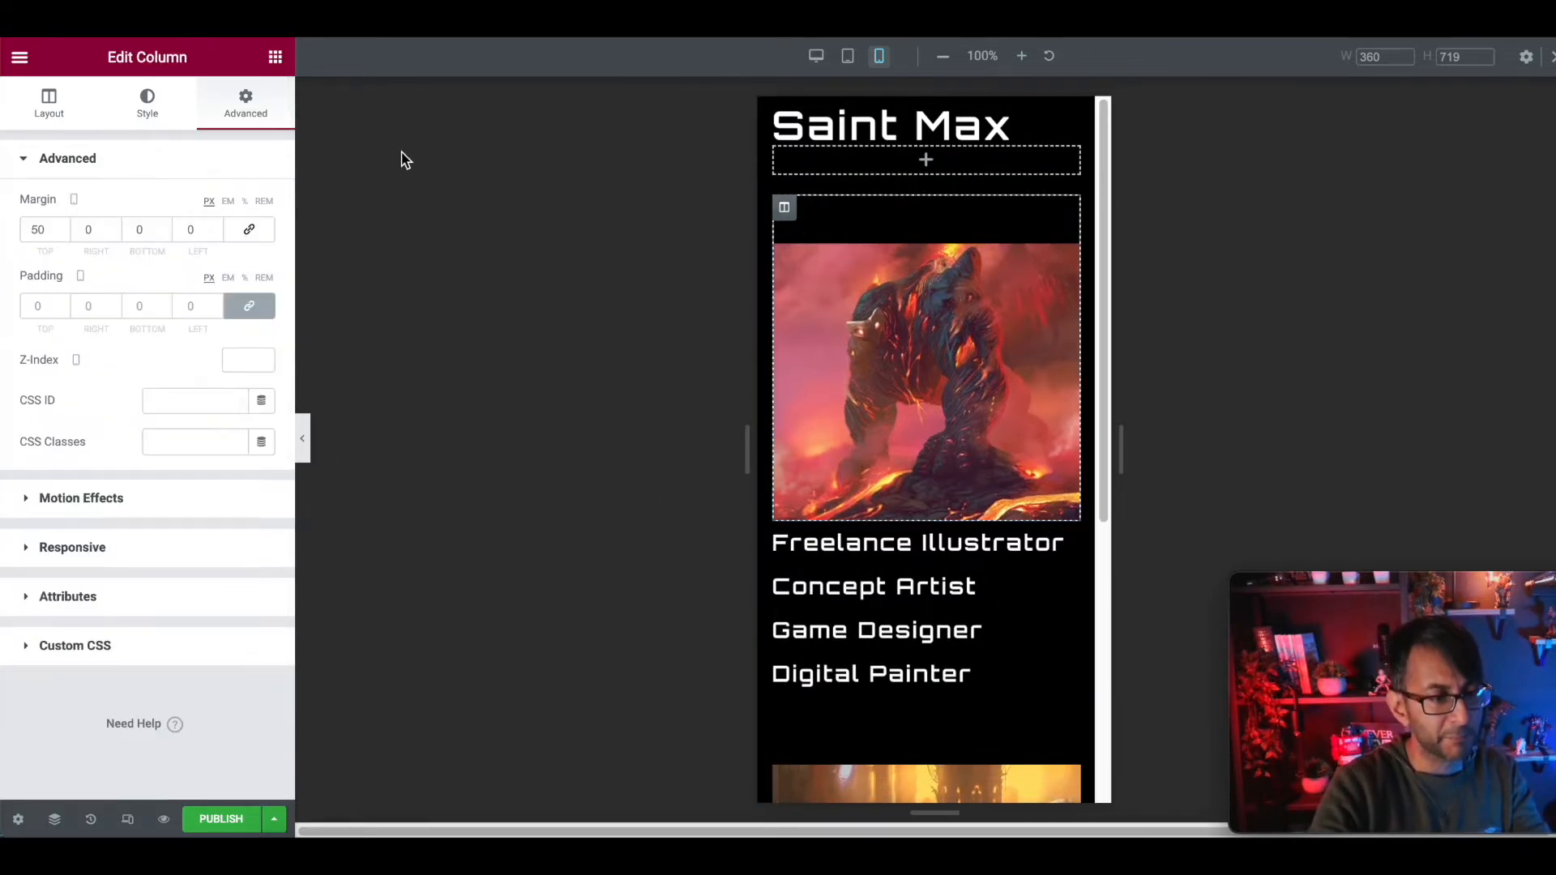
double_click(38, 229)
type("20")
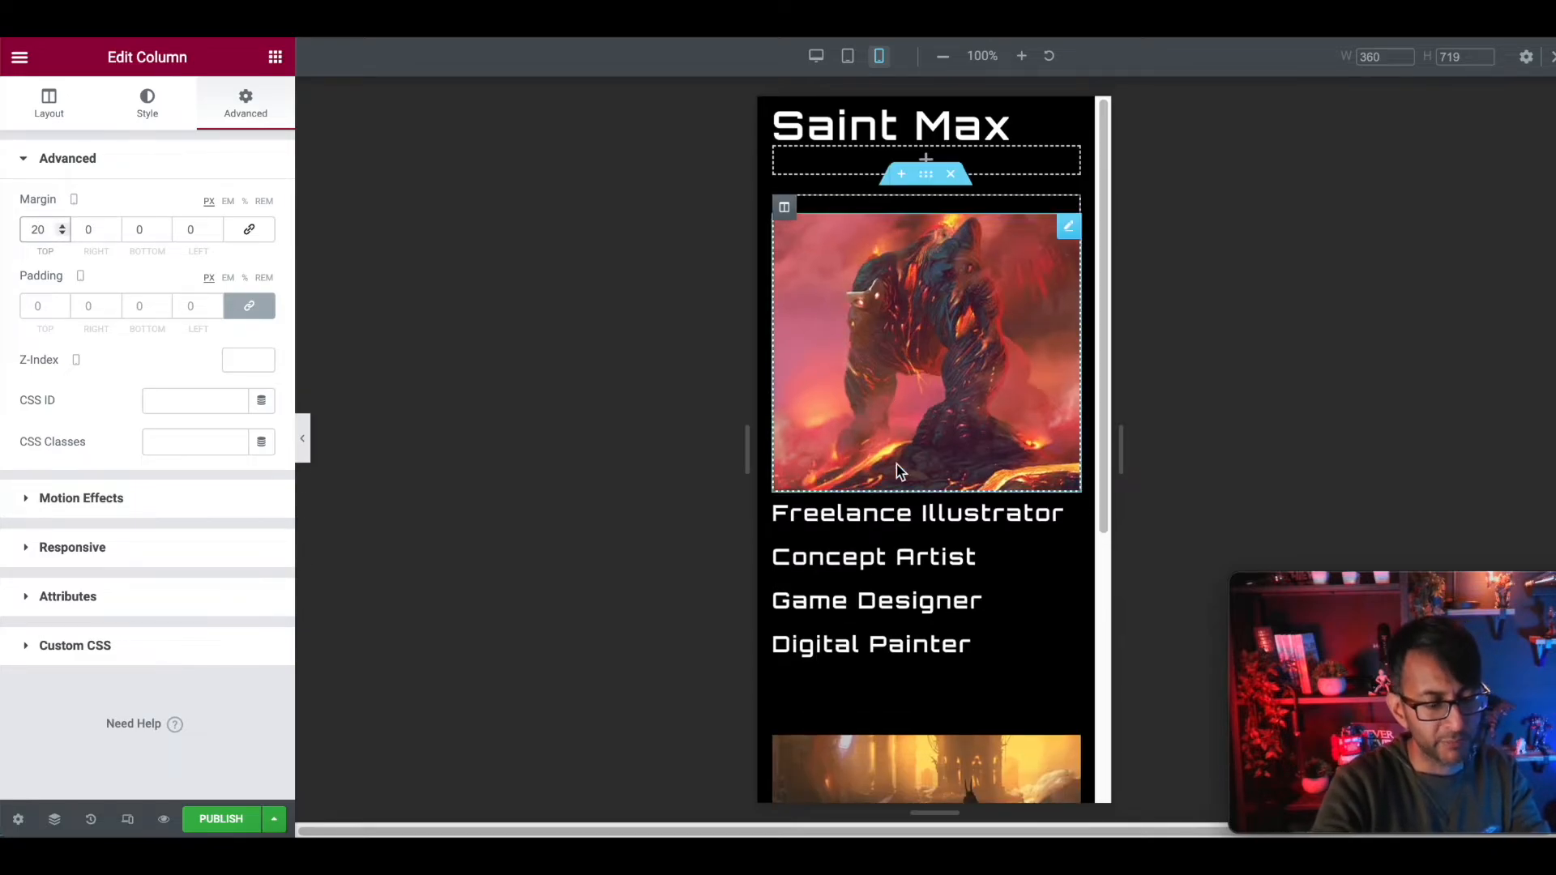
Unlink the job-title column's mobile margin and padding values, set its top margin to 50 px, and check the stacked layout
left_click(786, 505)
left_click(245, 104)
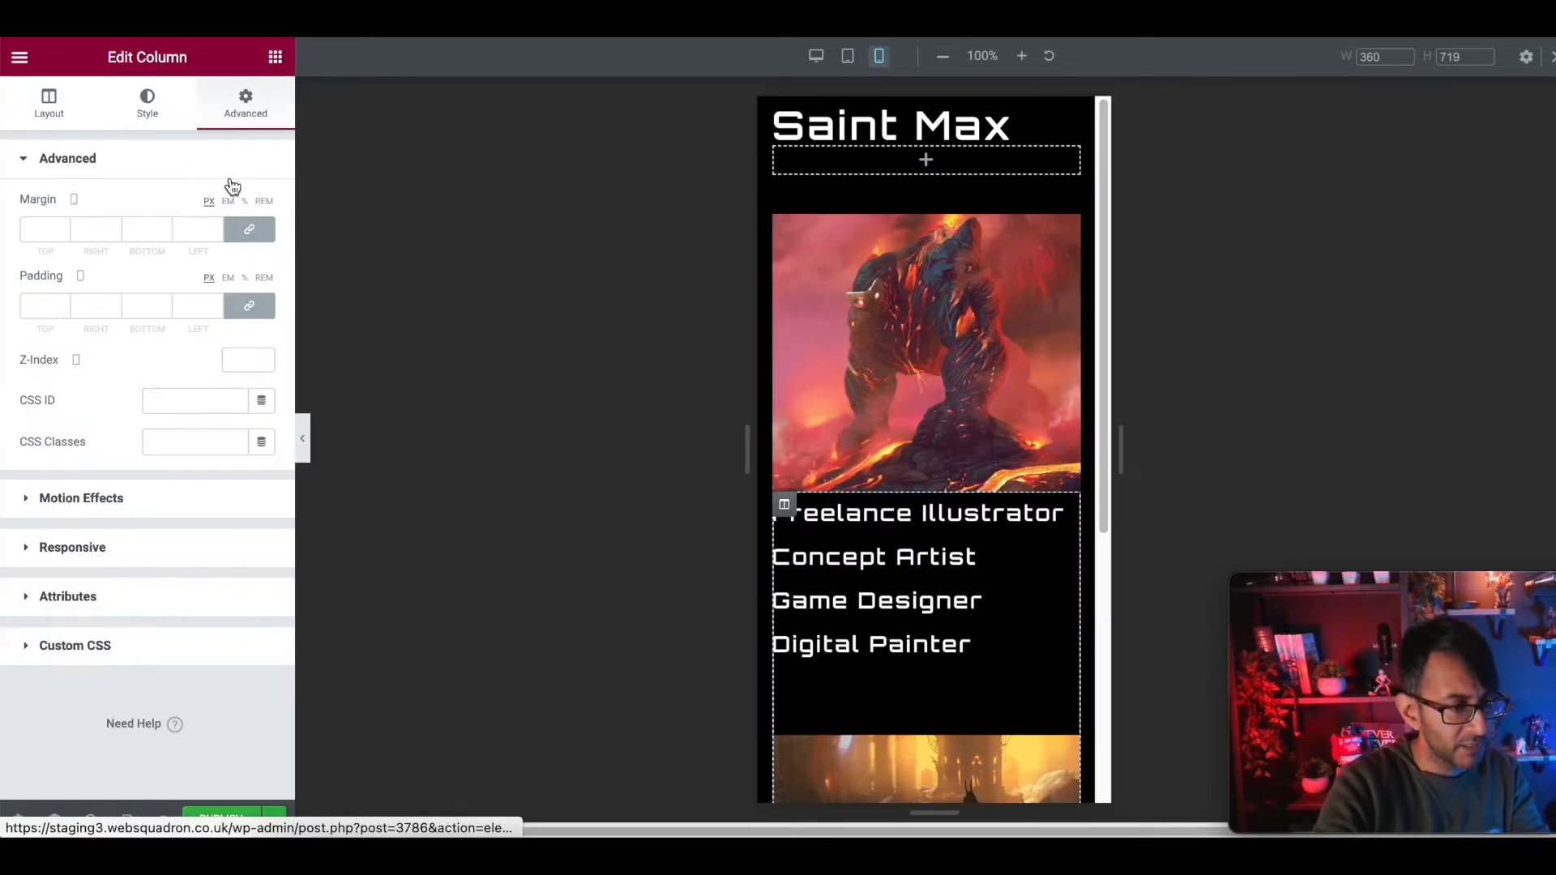
left_click(249, 314)
double_click(42, 229)
type("50")
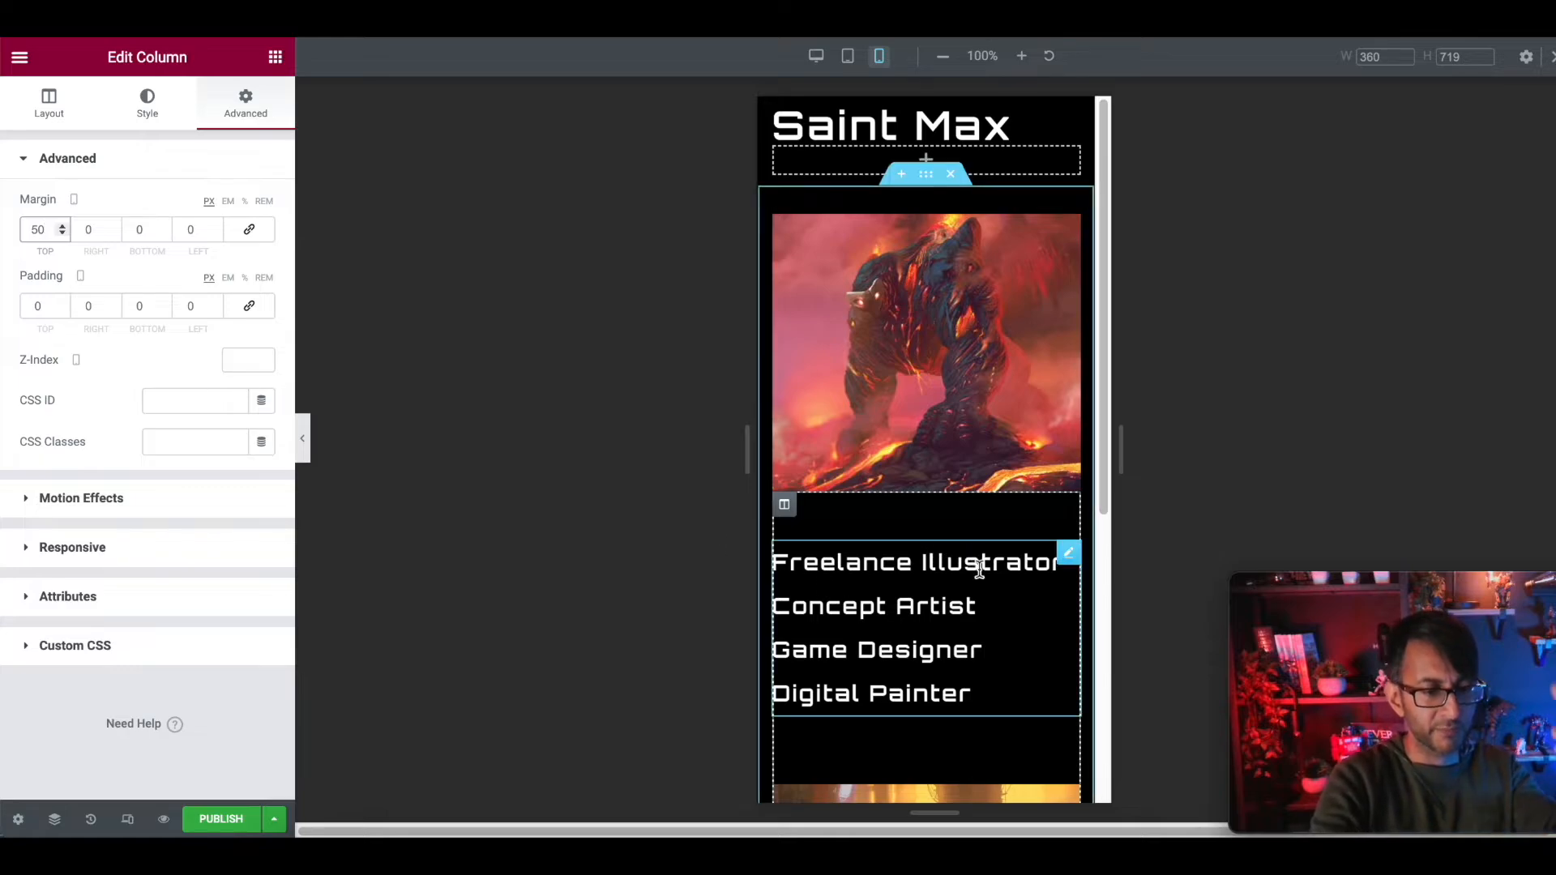
scroll(964, 615, "down", 3)
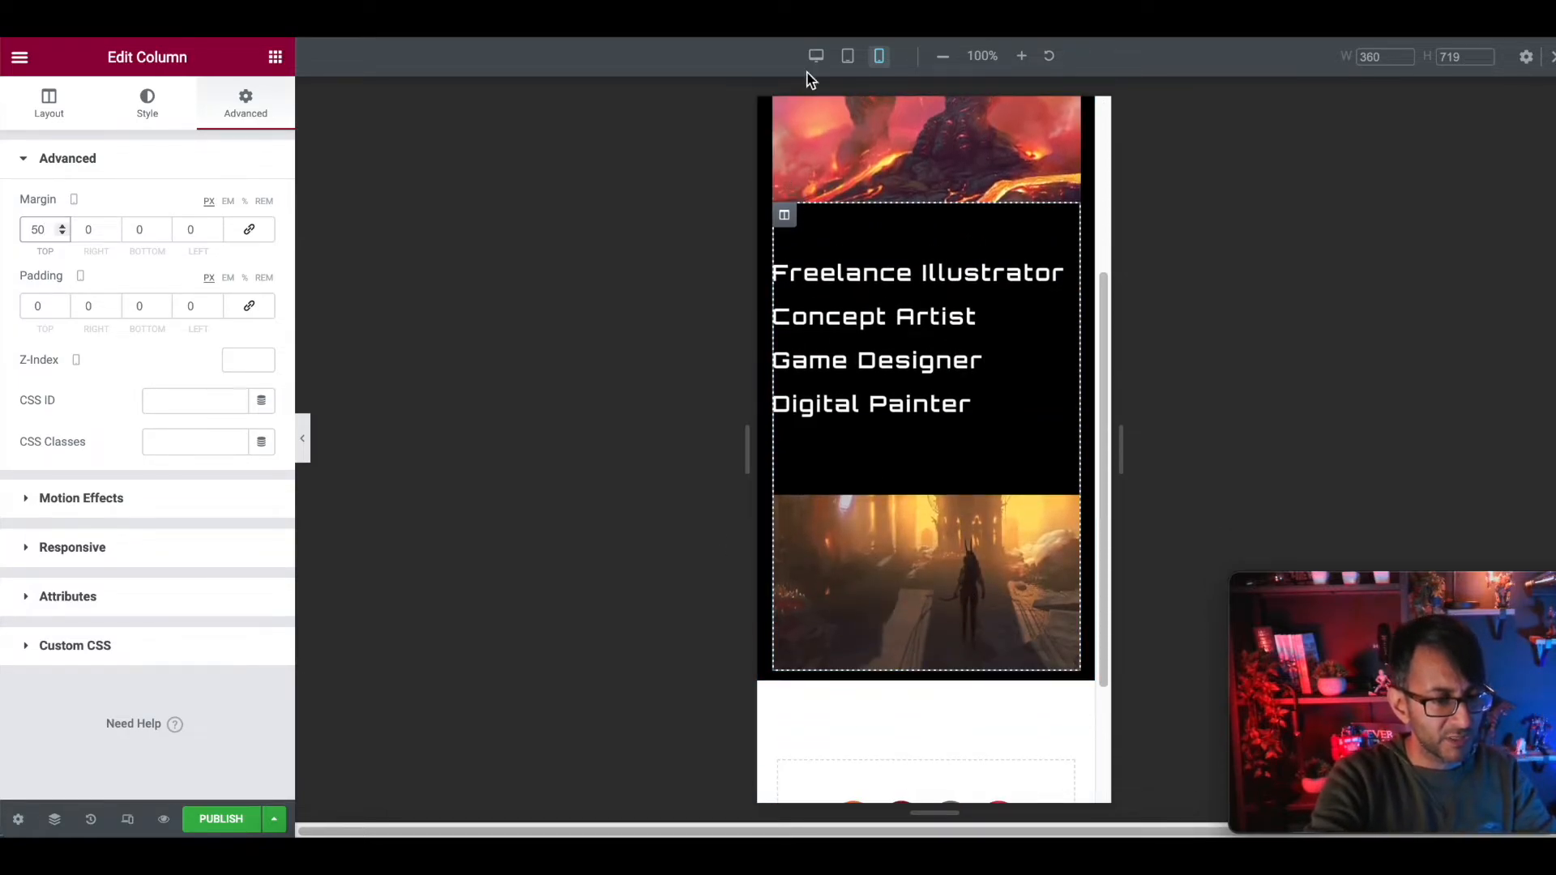
Preview the mobile layout without the editing panel at a width of 378 px and look through the whole page
left_click(303, 440)
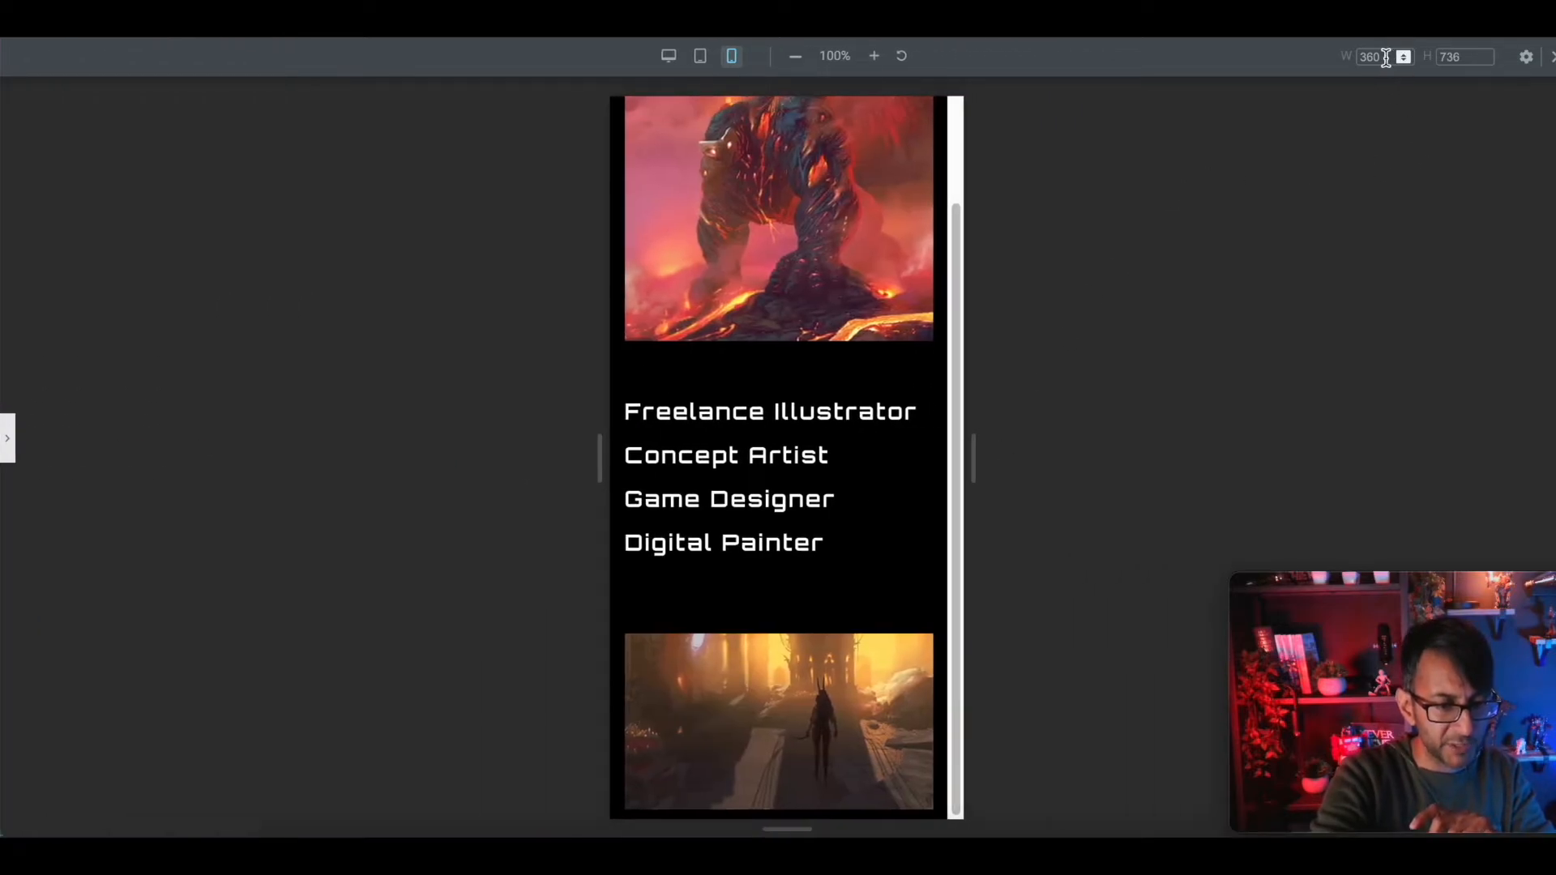
double_click(1355, 57)
type("378")
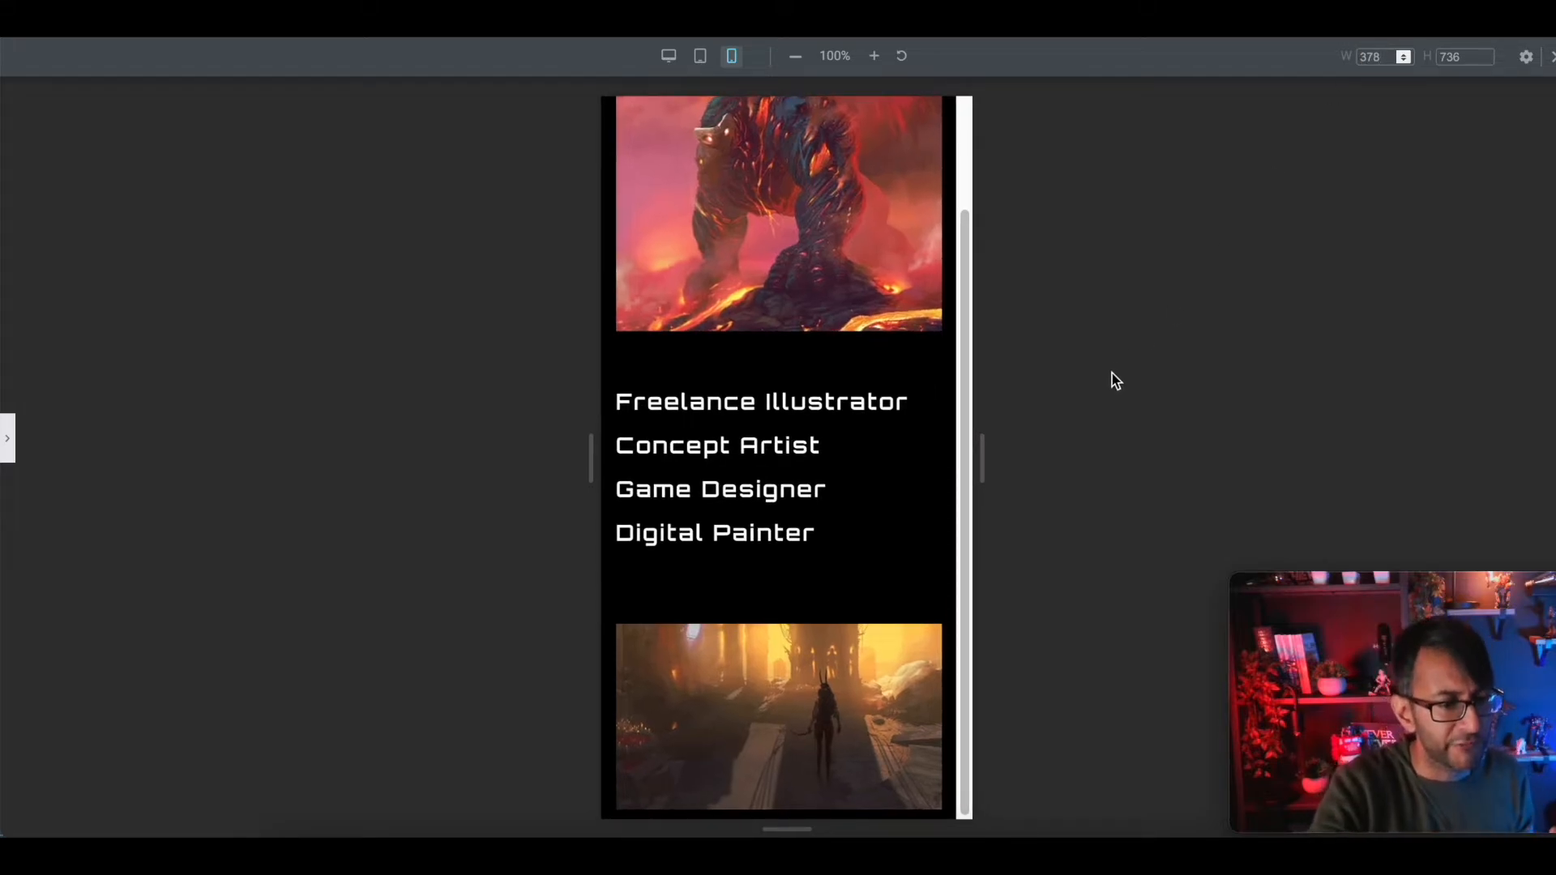
scroll(833, 451, "up", 2)
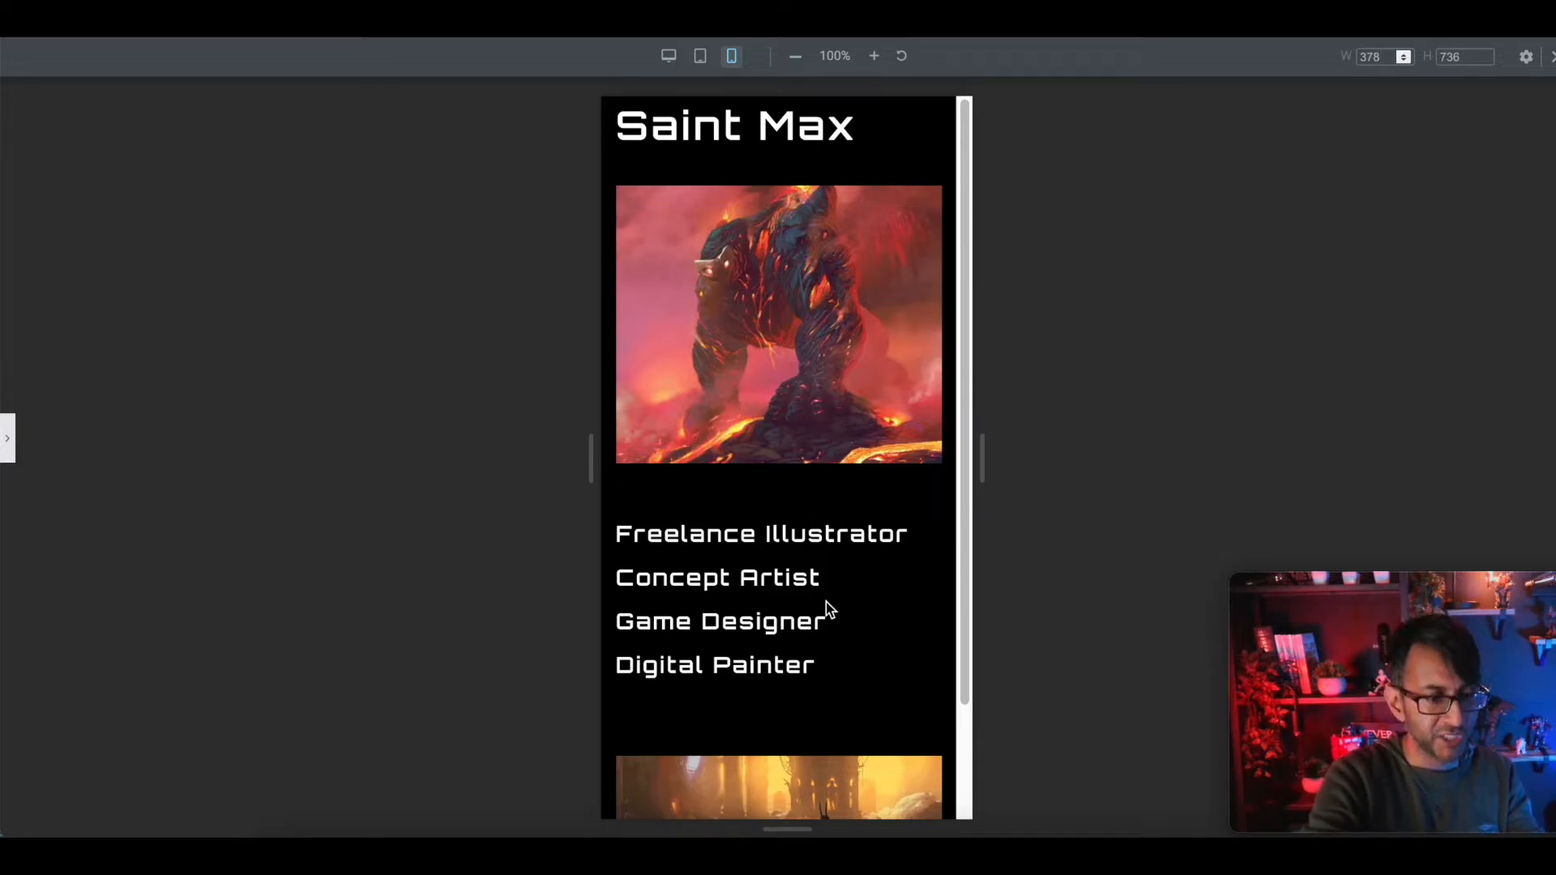
scroll(831, 624, "down", 2)
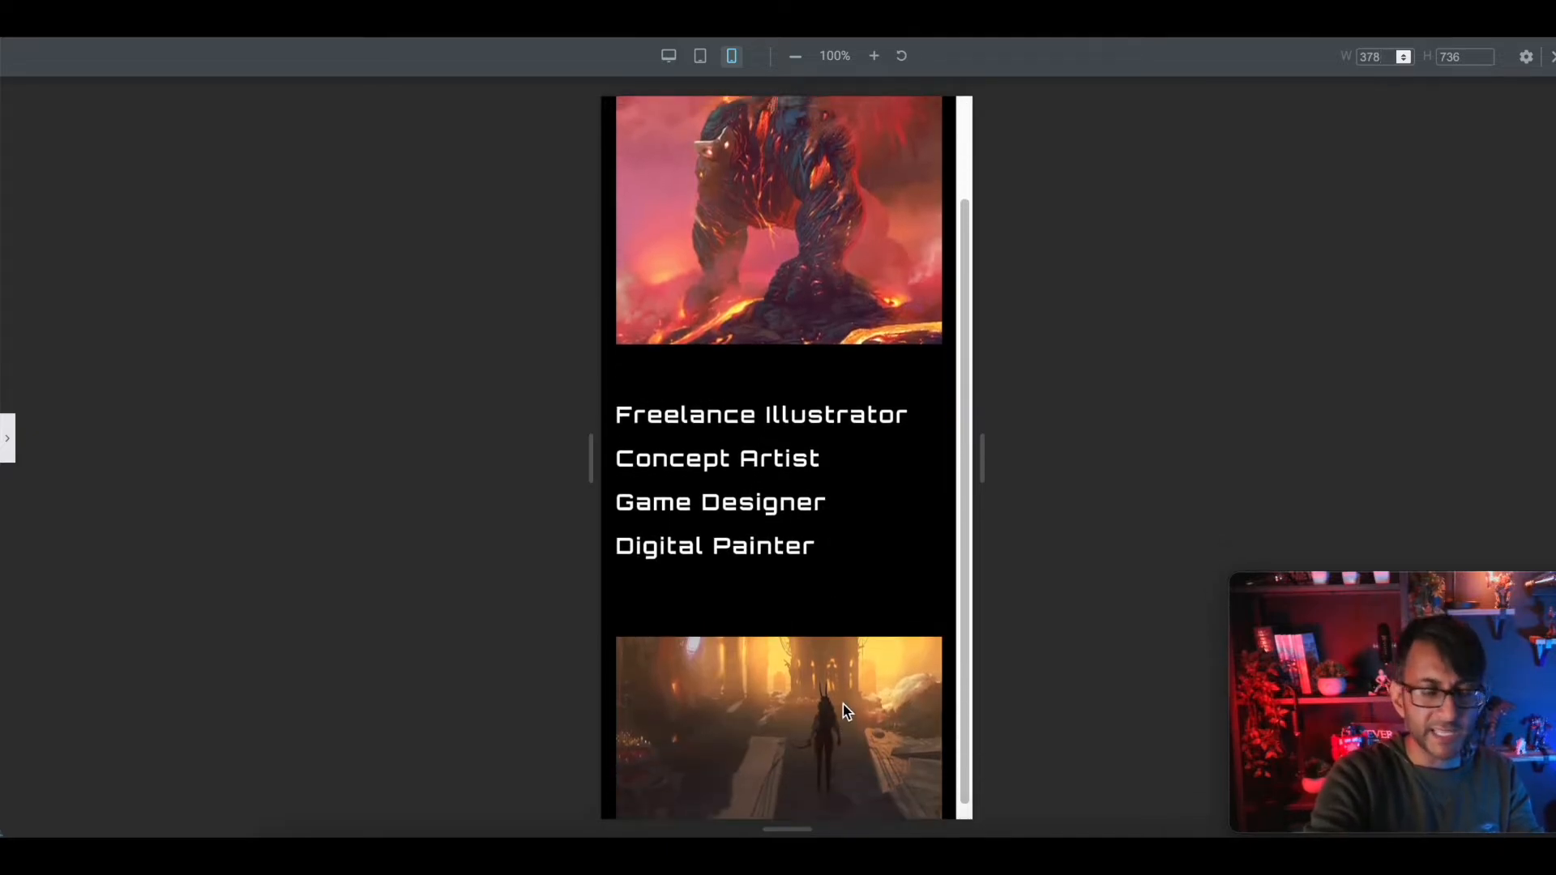
scroll(842, 704, "up", 2)
Compare the desktop layout with the mobile layout
left_click(671, 57)
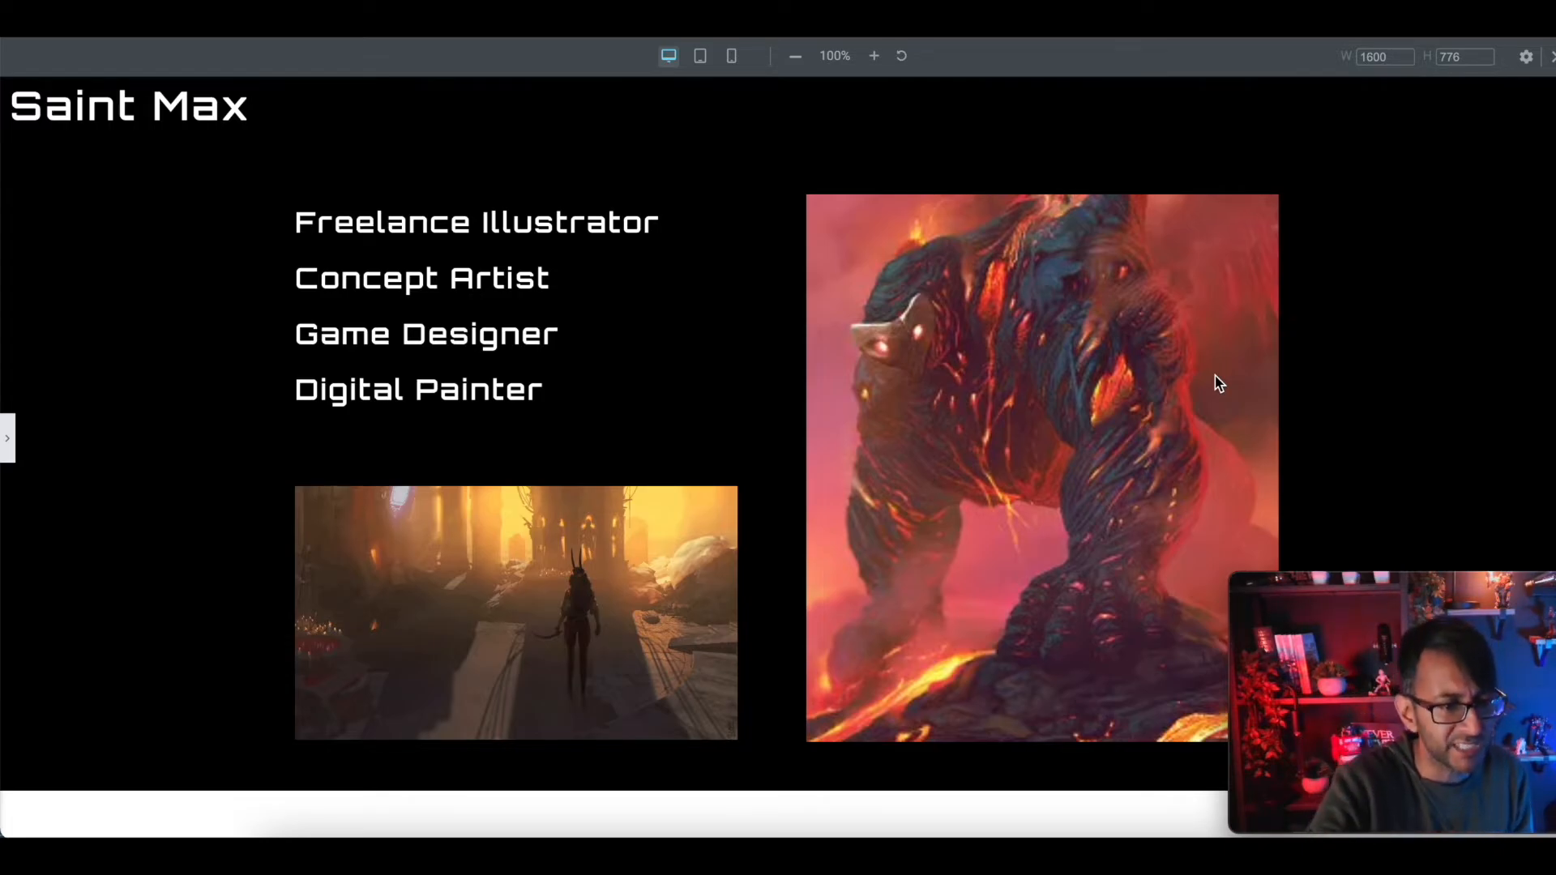
left_click(731, 55)
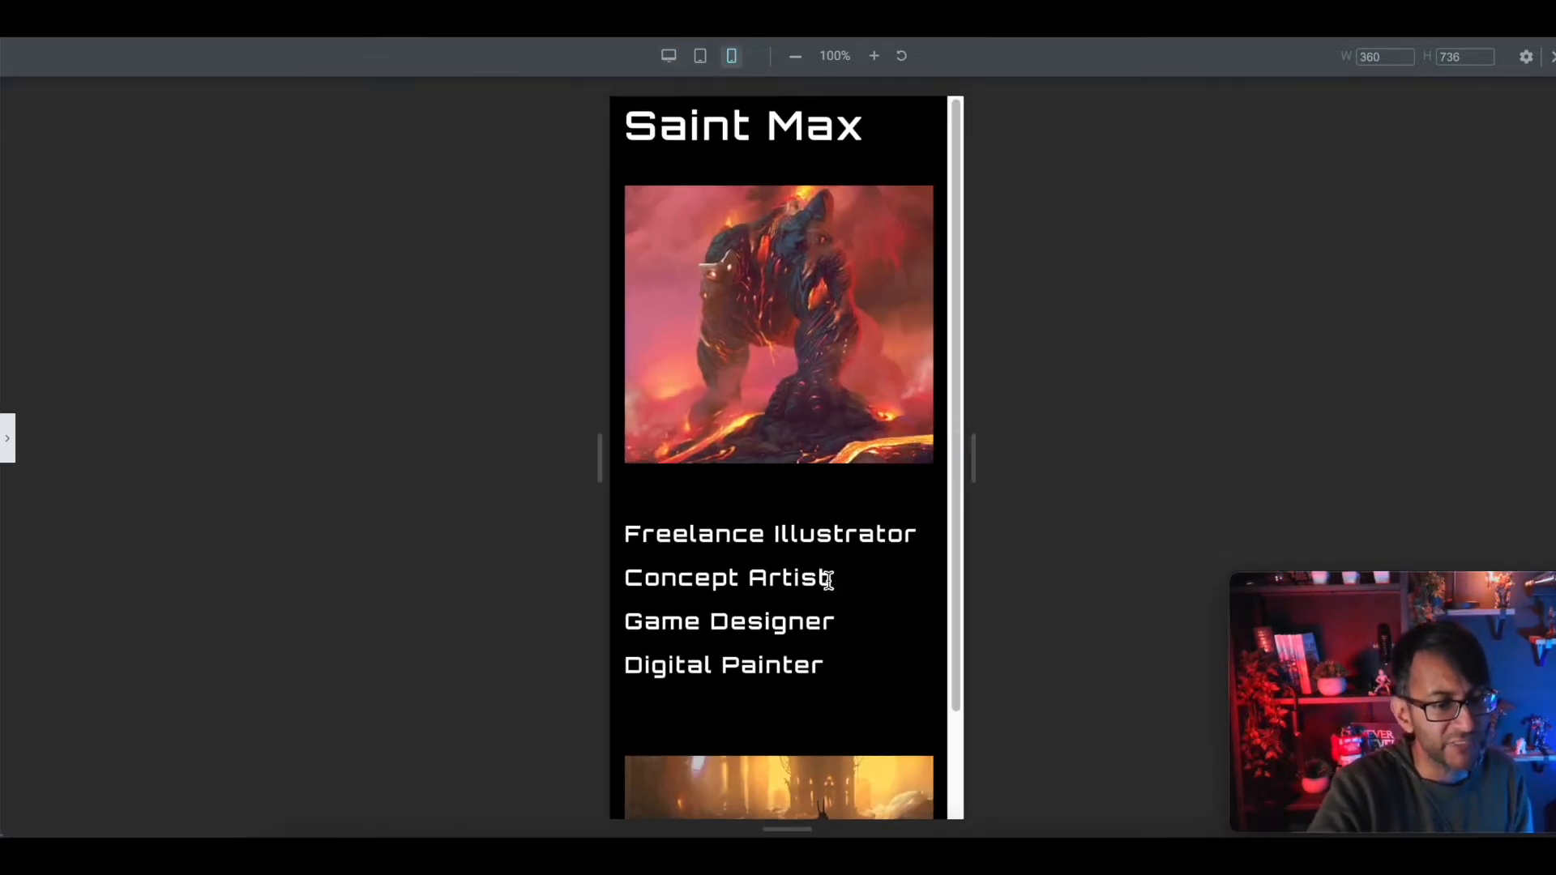
scroll(843, 616, "down", 3)
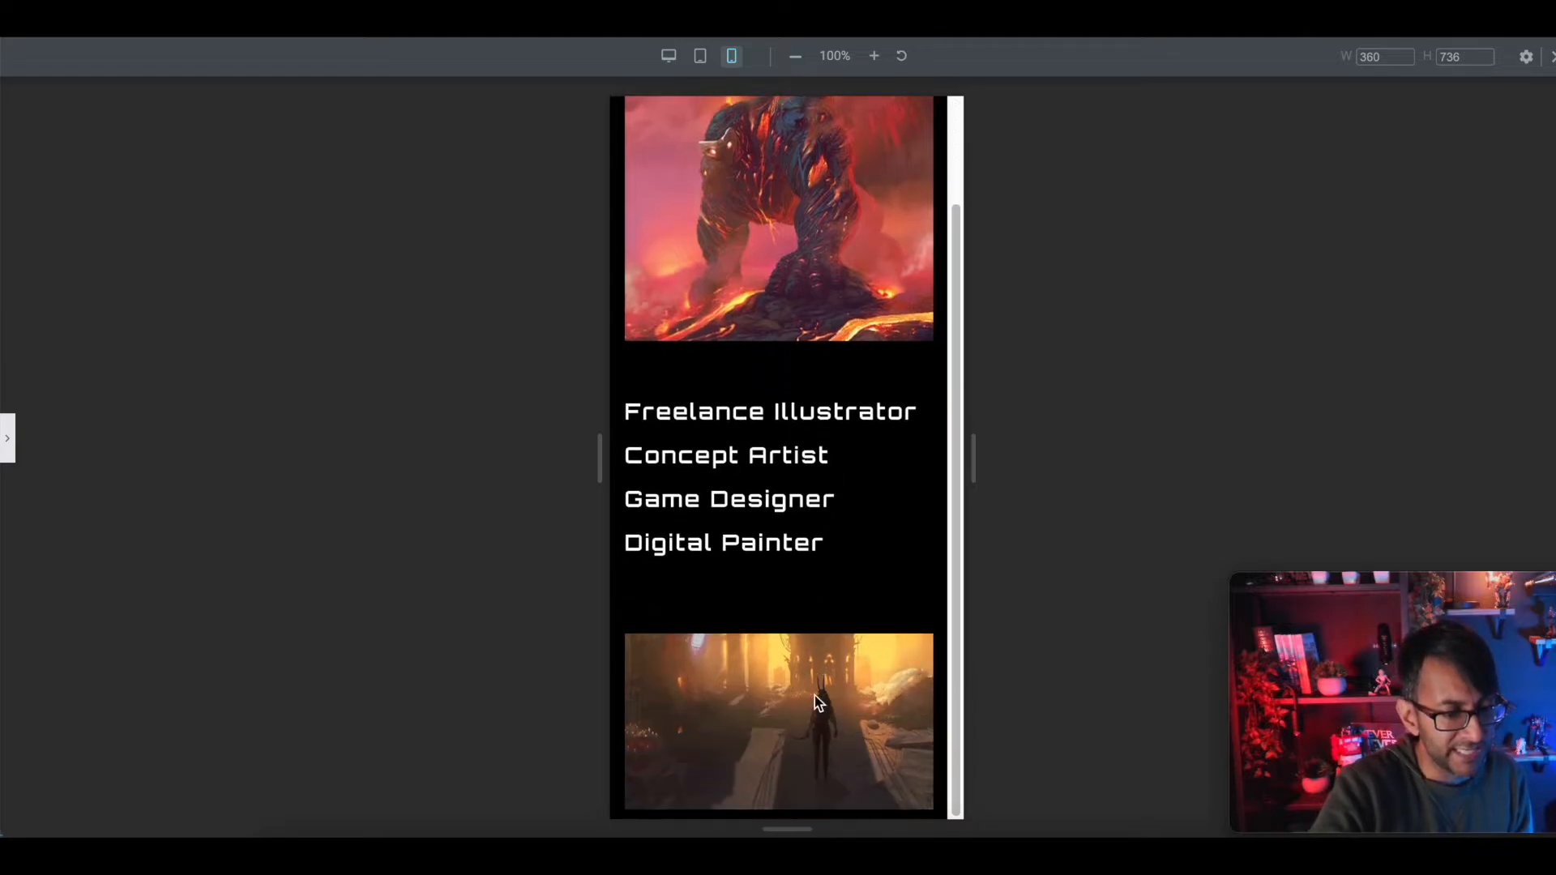
Bring back the editing panel and hide the image below the job titles on mobile
left_click(8, 439)
left_click(1065, 599)
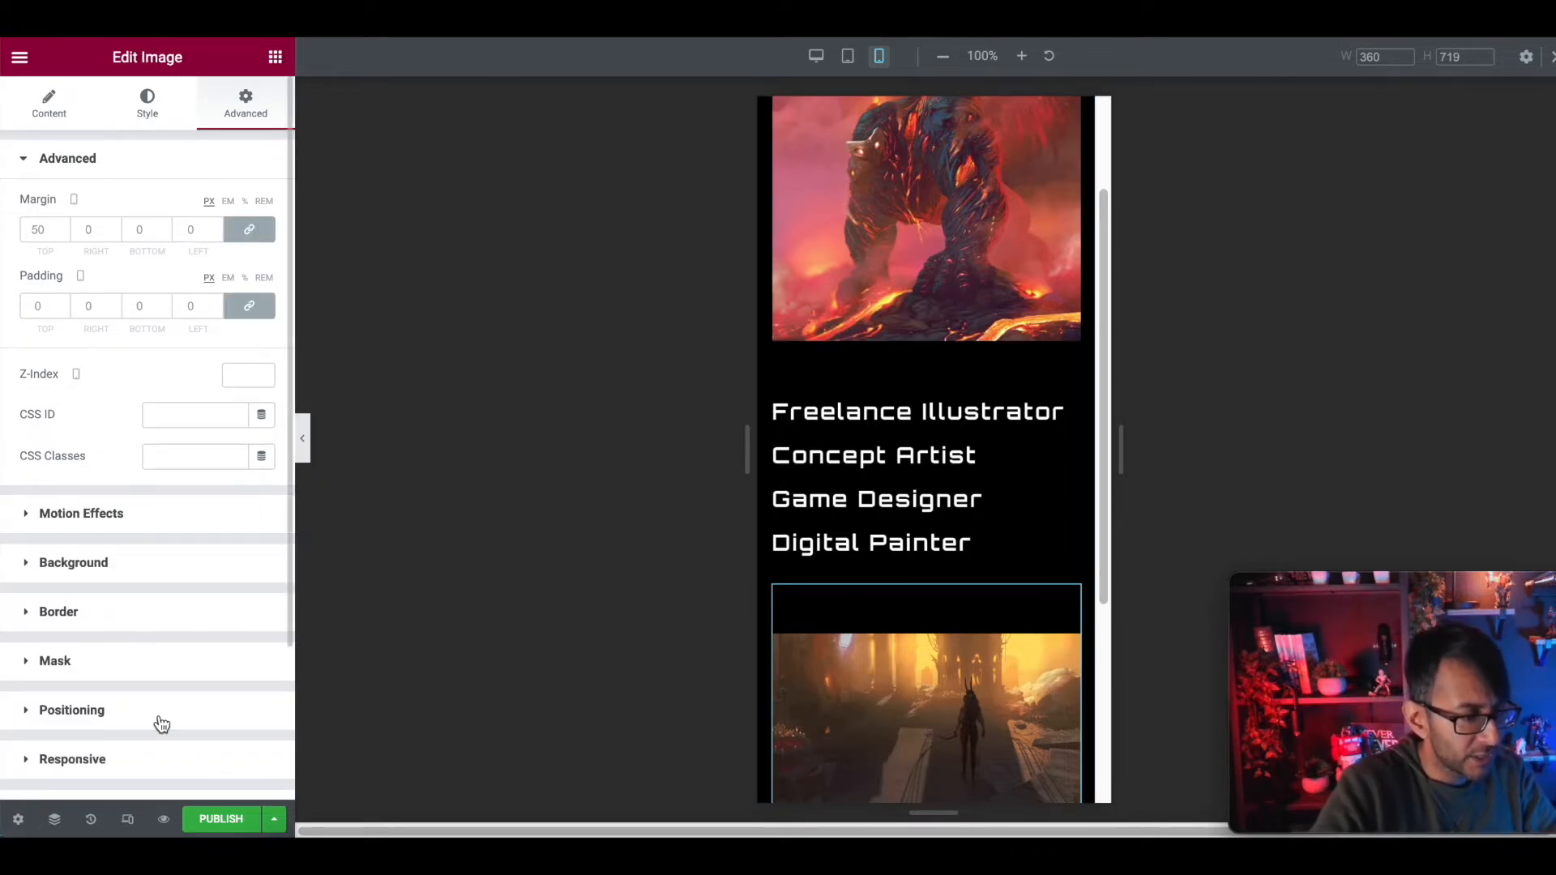
left_click(153, 765)
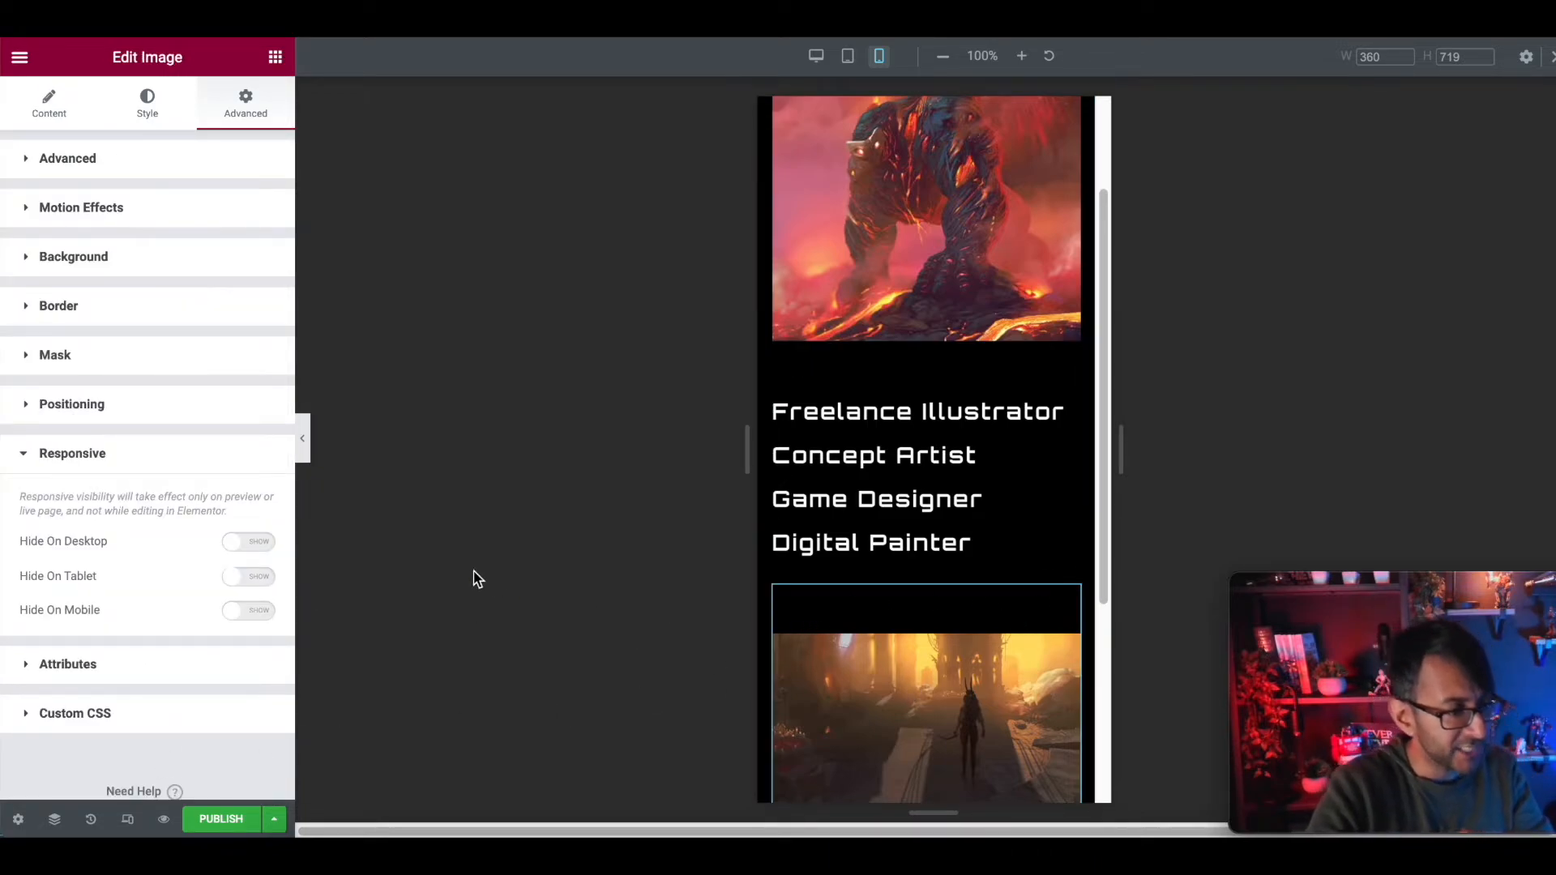
left_click(247, 609)
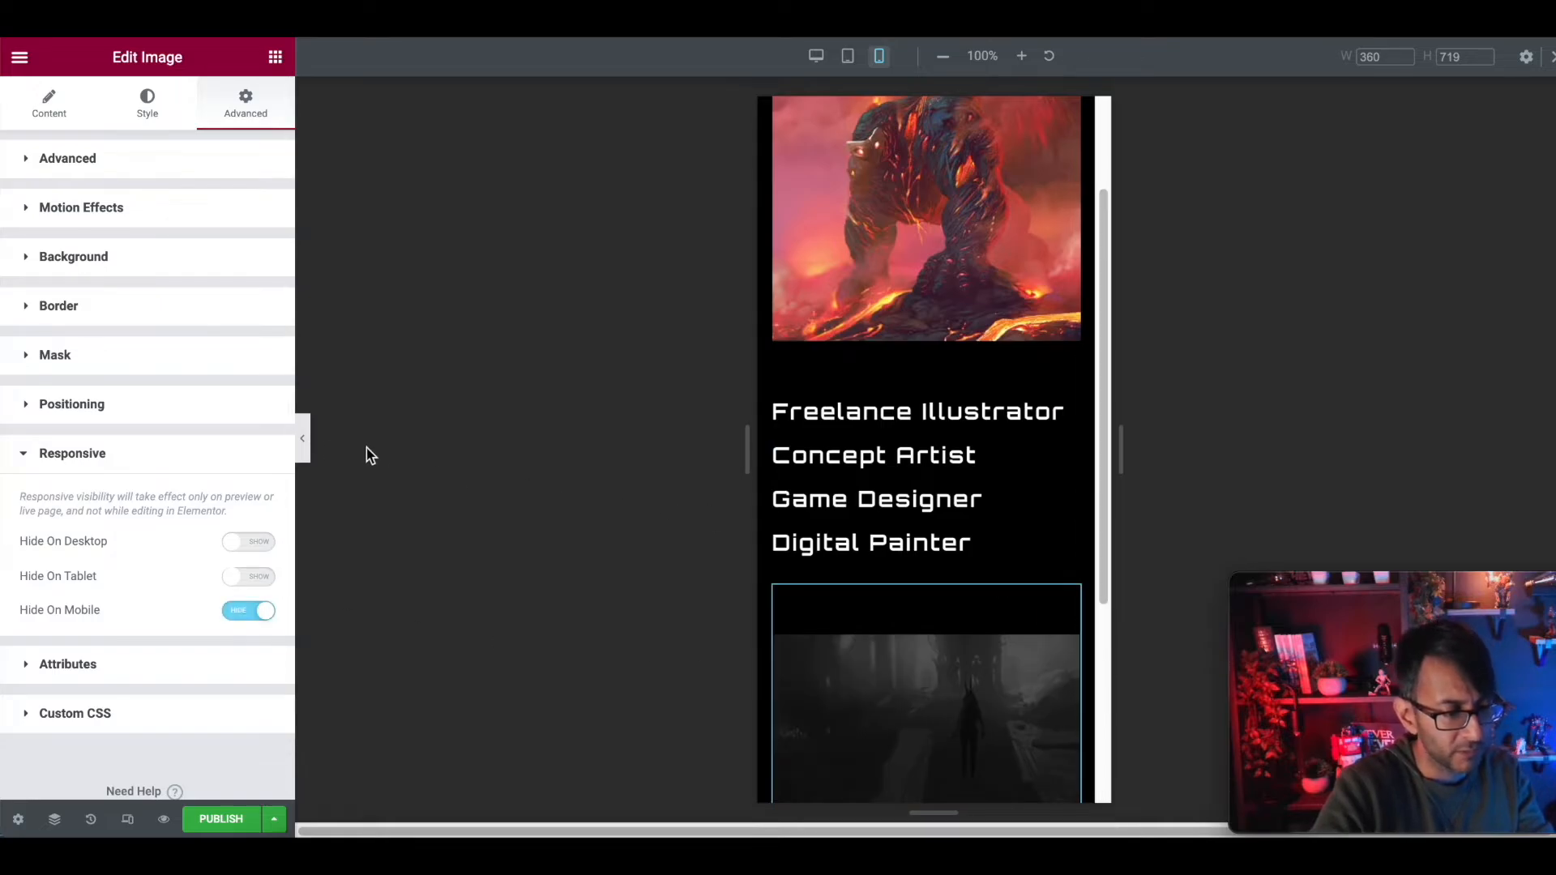
Preview the mobile and desktop layouts without the editing panel, and bring the panel back
left_click(304, 447)
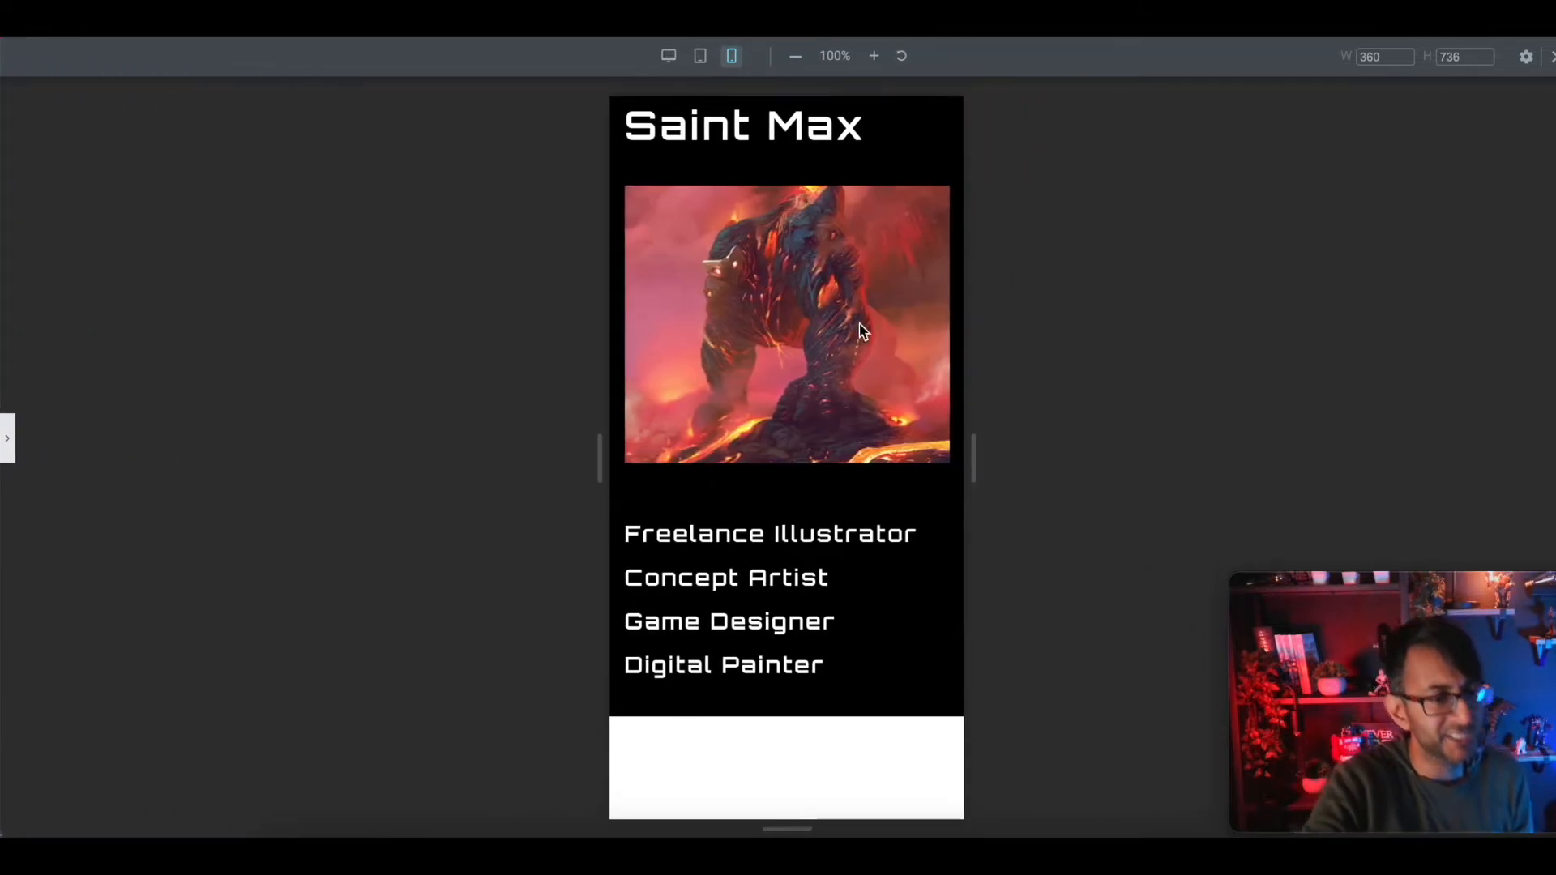
left_click(669, 56)
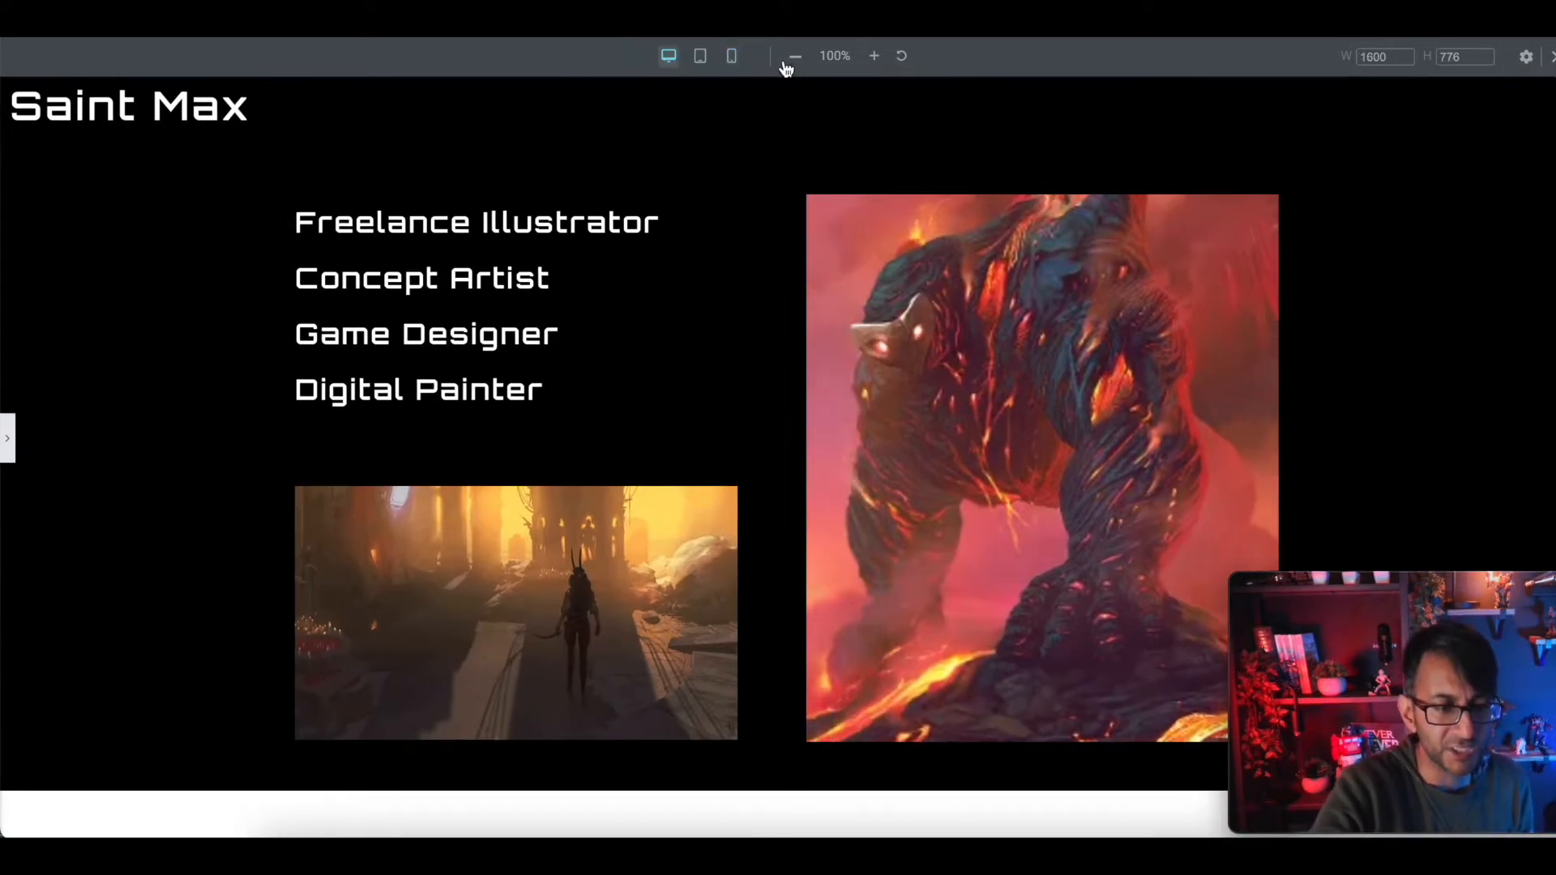
left_click(8, 442)
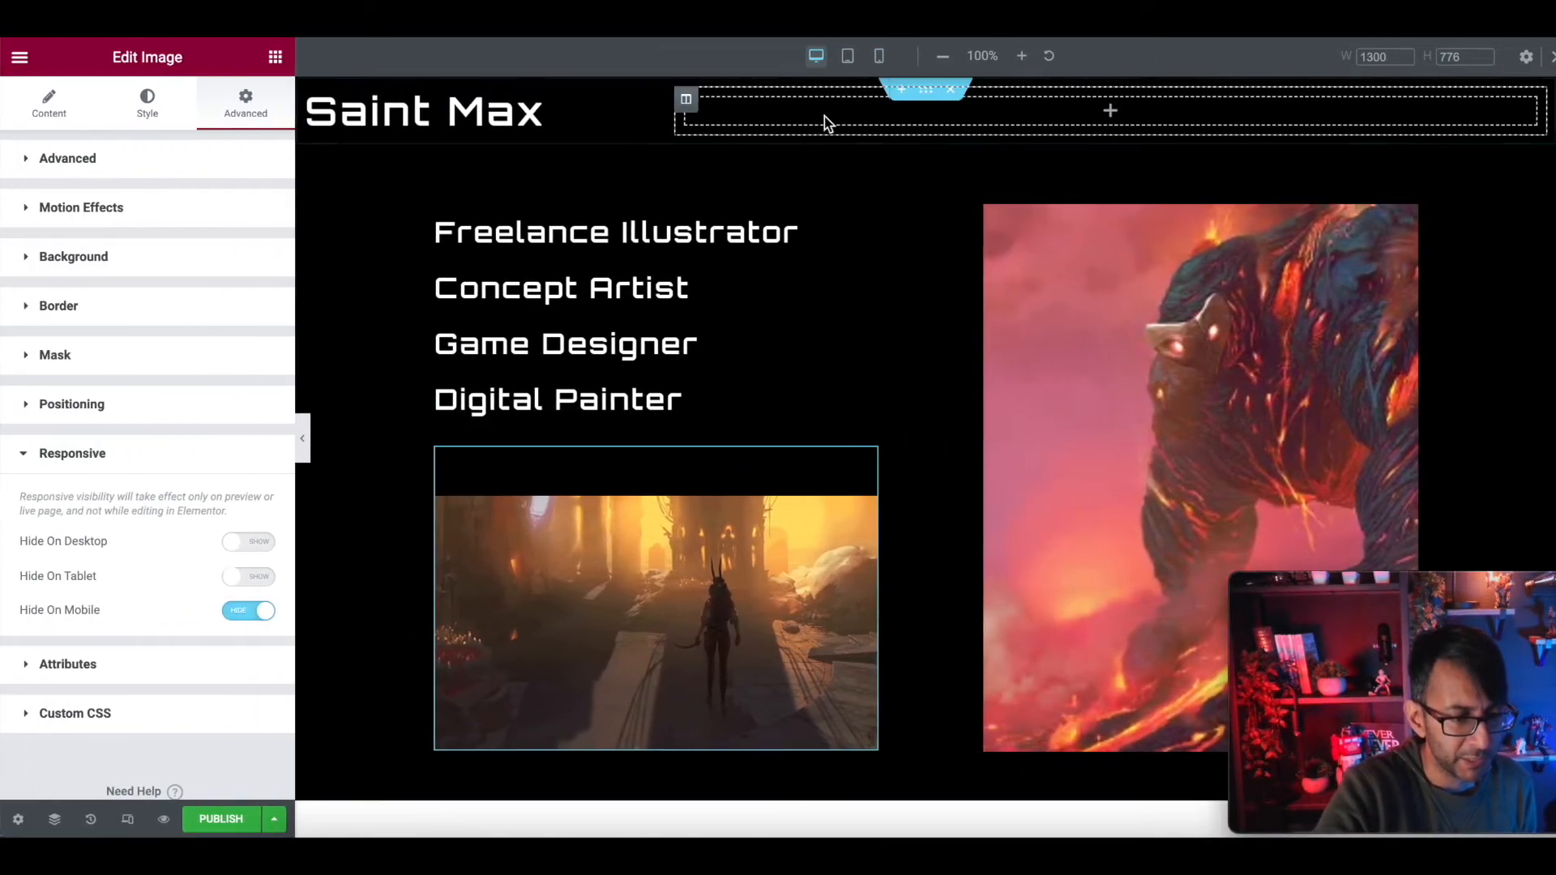
Show the image below the job titles on mobile again
left_click(879, 56)
scroll(975, 639, "down", 2)
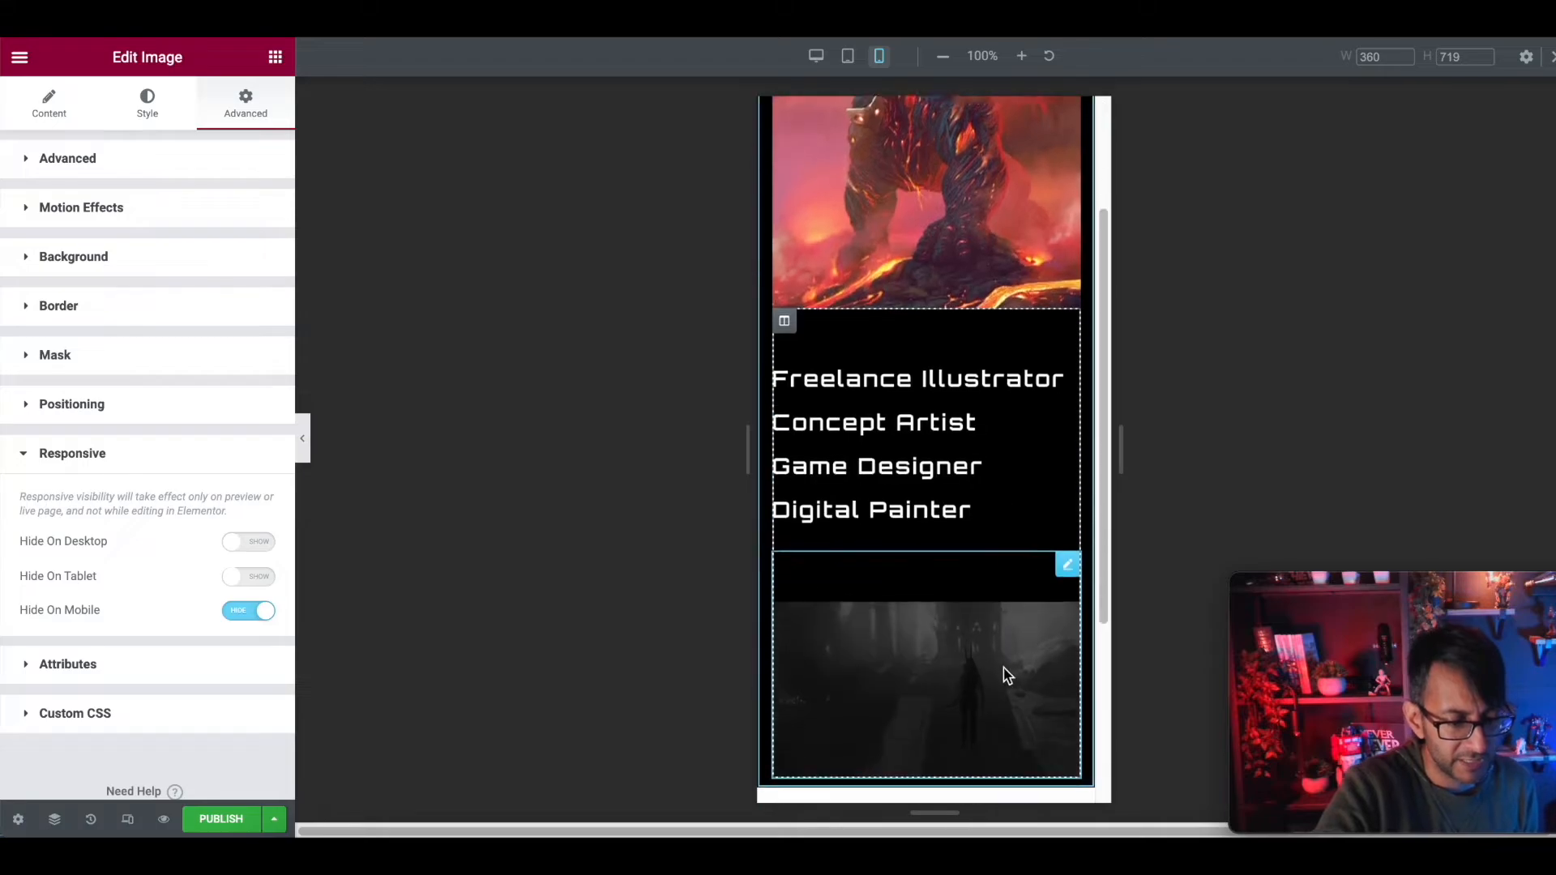
scroll(1008, 675, "down", 1)
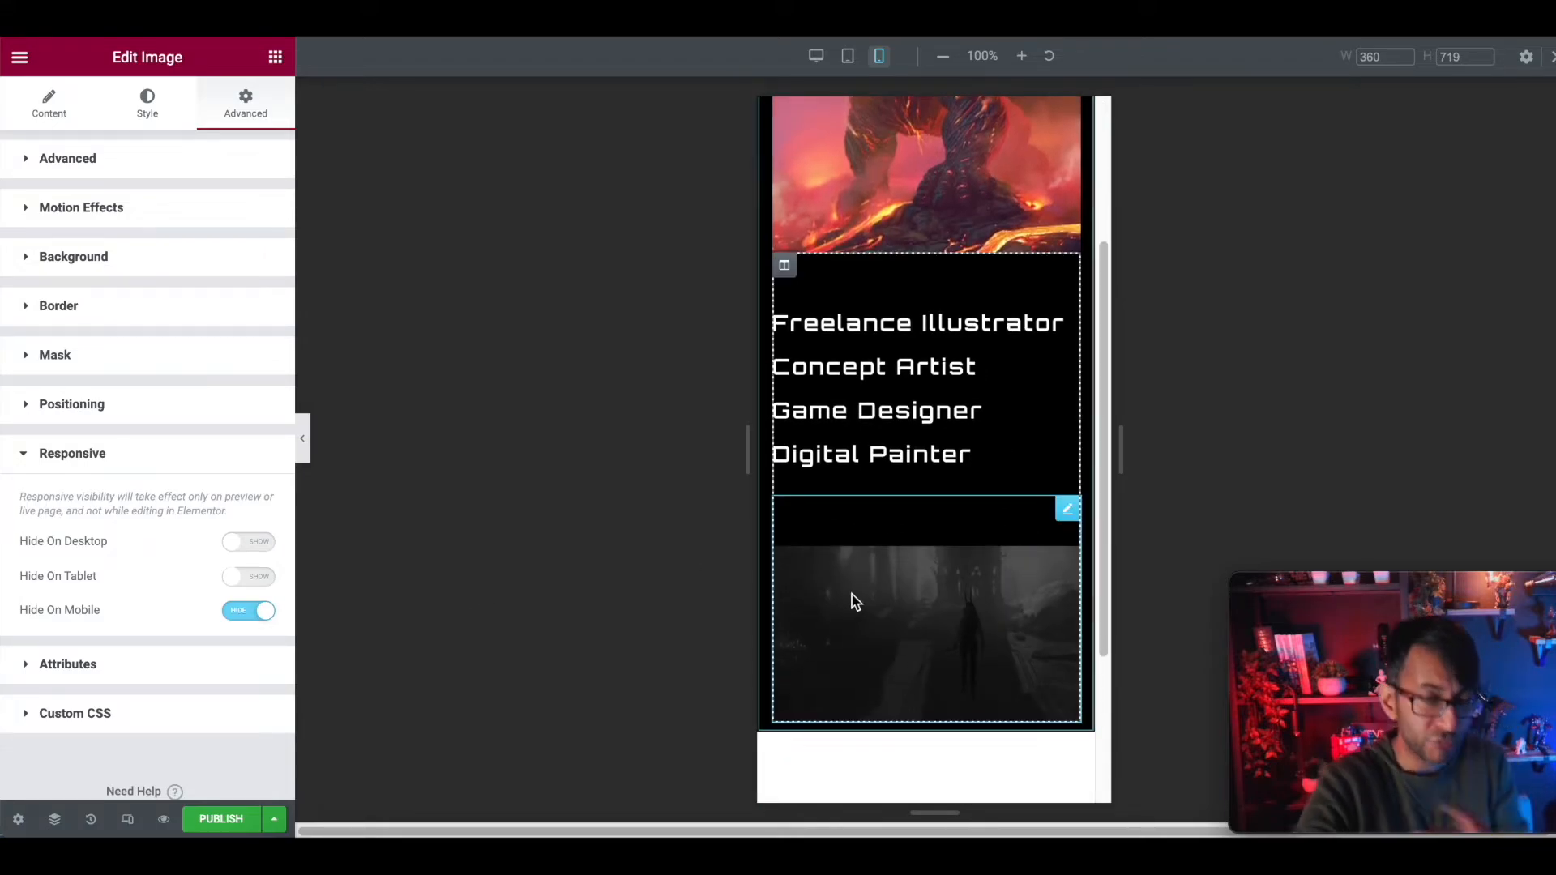
left_click(1070, 510)
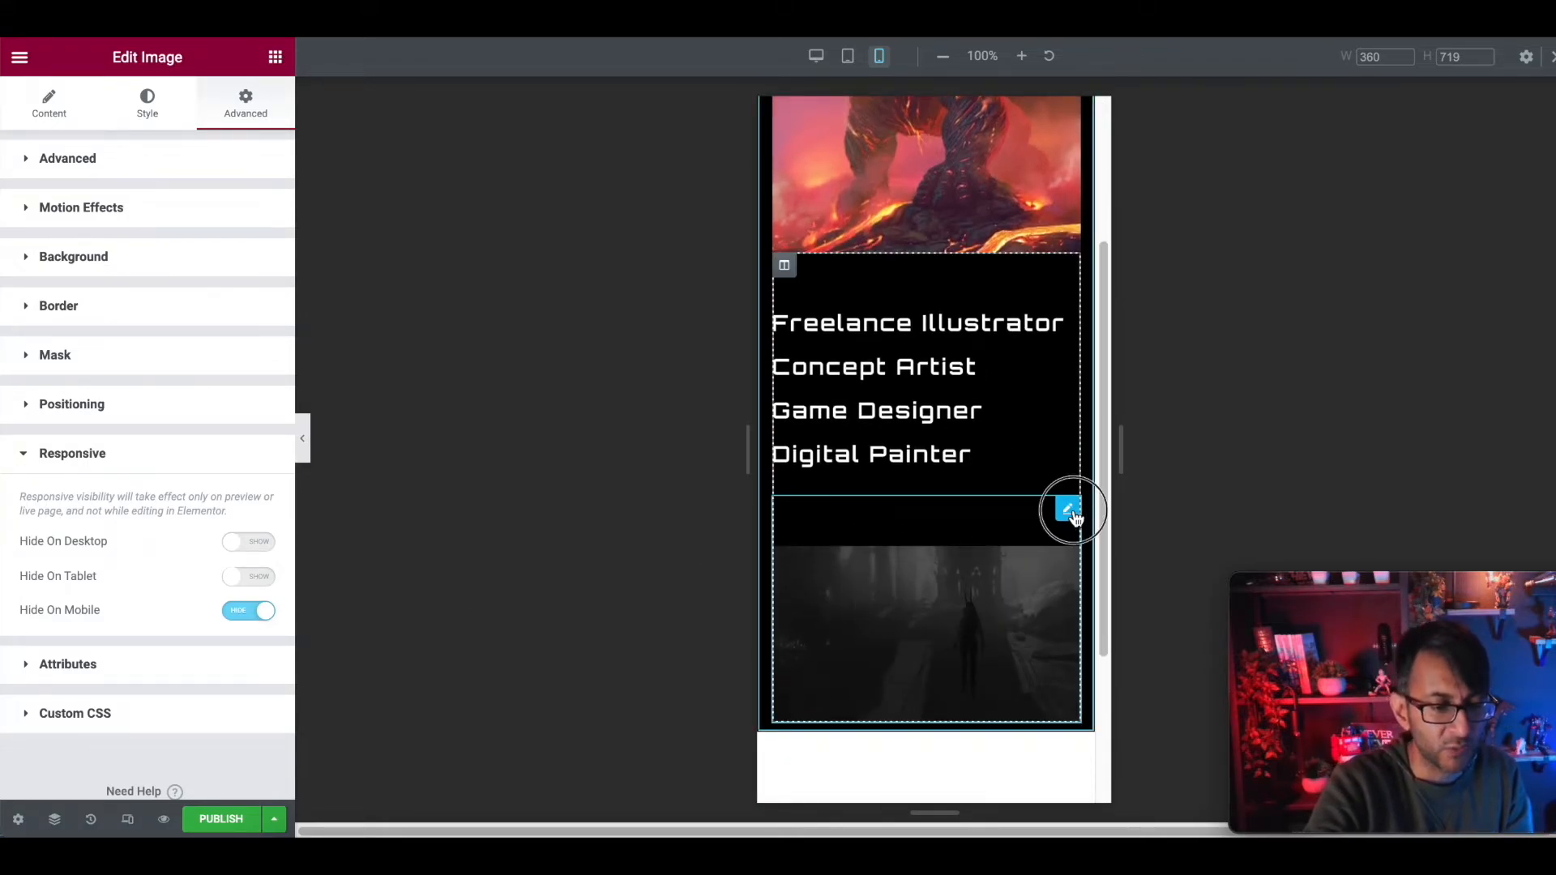
left_click(241, 619)
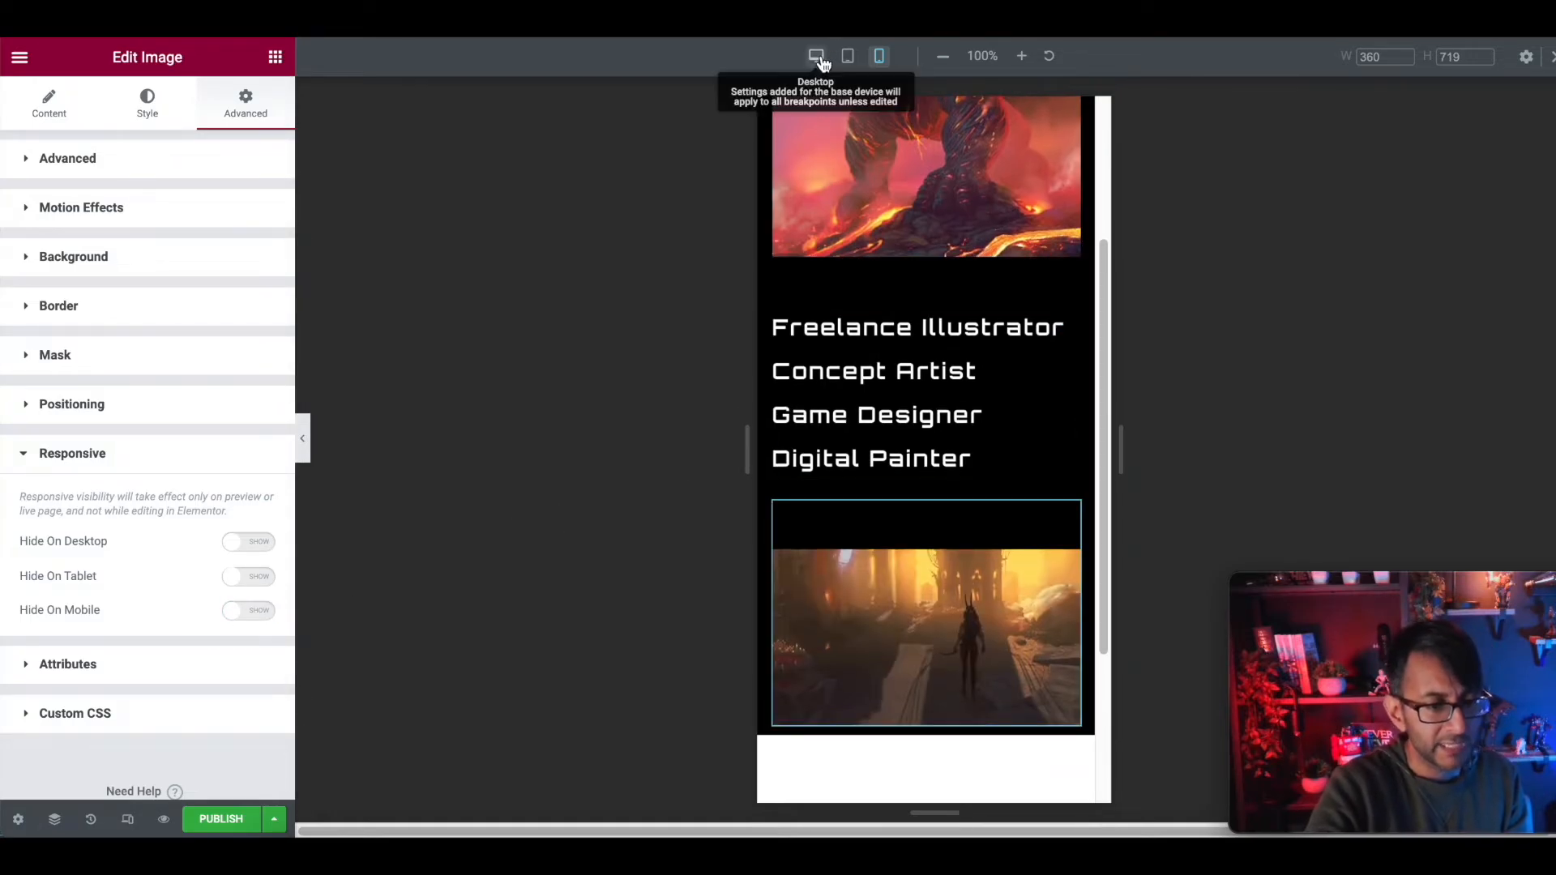
Return to the desktop layout and duplicate the section with the job titles and artwork
scroll(908, 357, "up", 5)
left_click(931, 185)
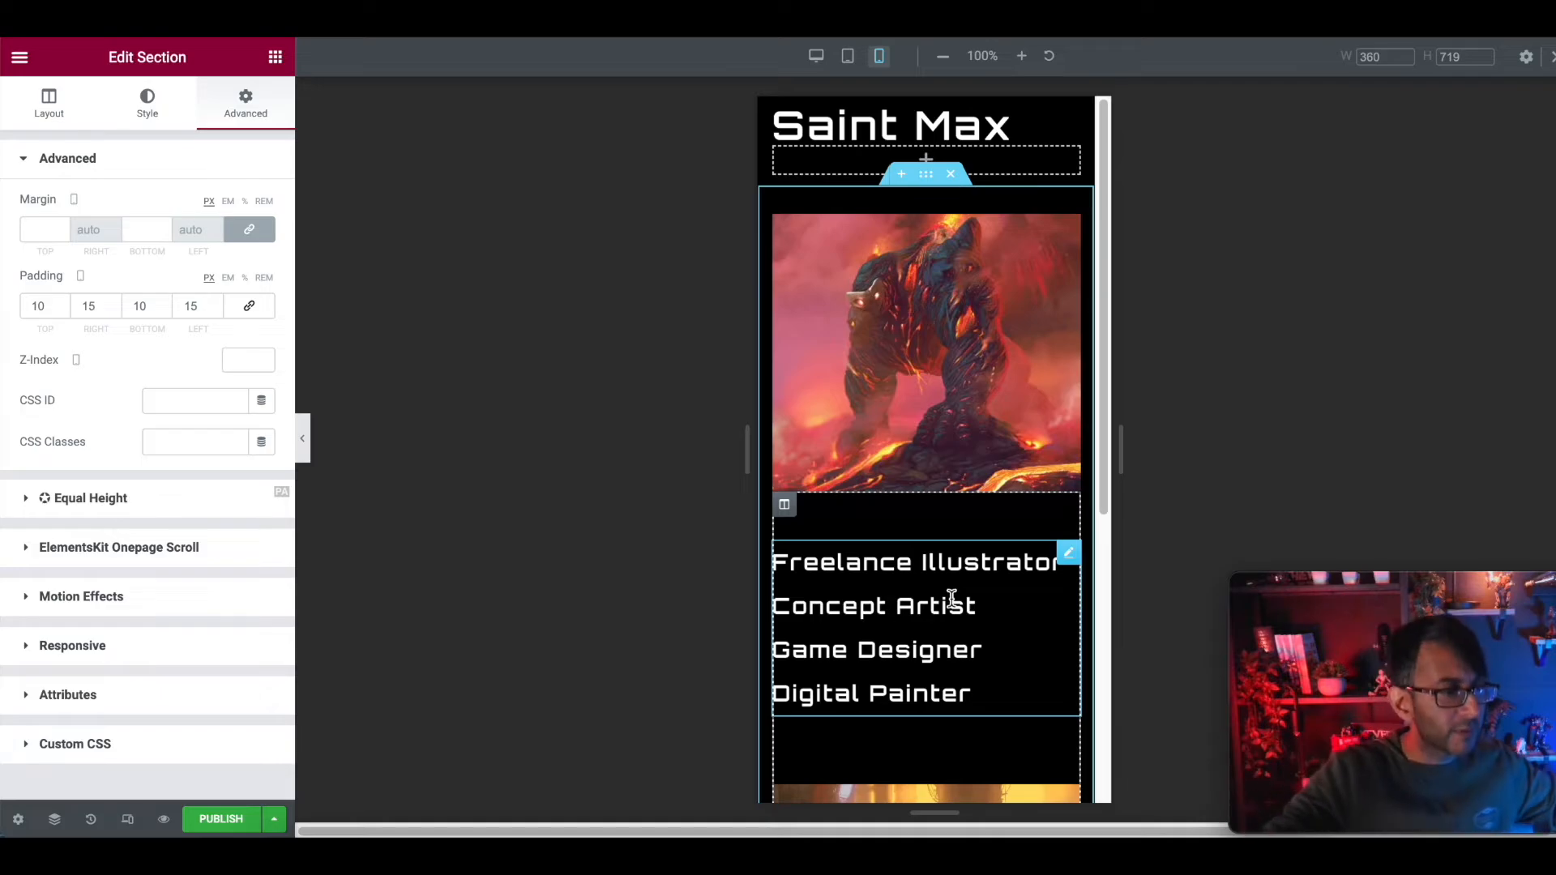
left_click(816, 56)
right_click(924, 140)
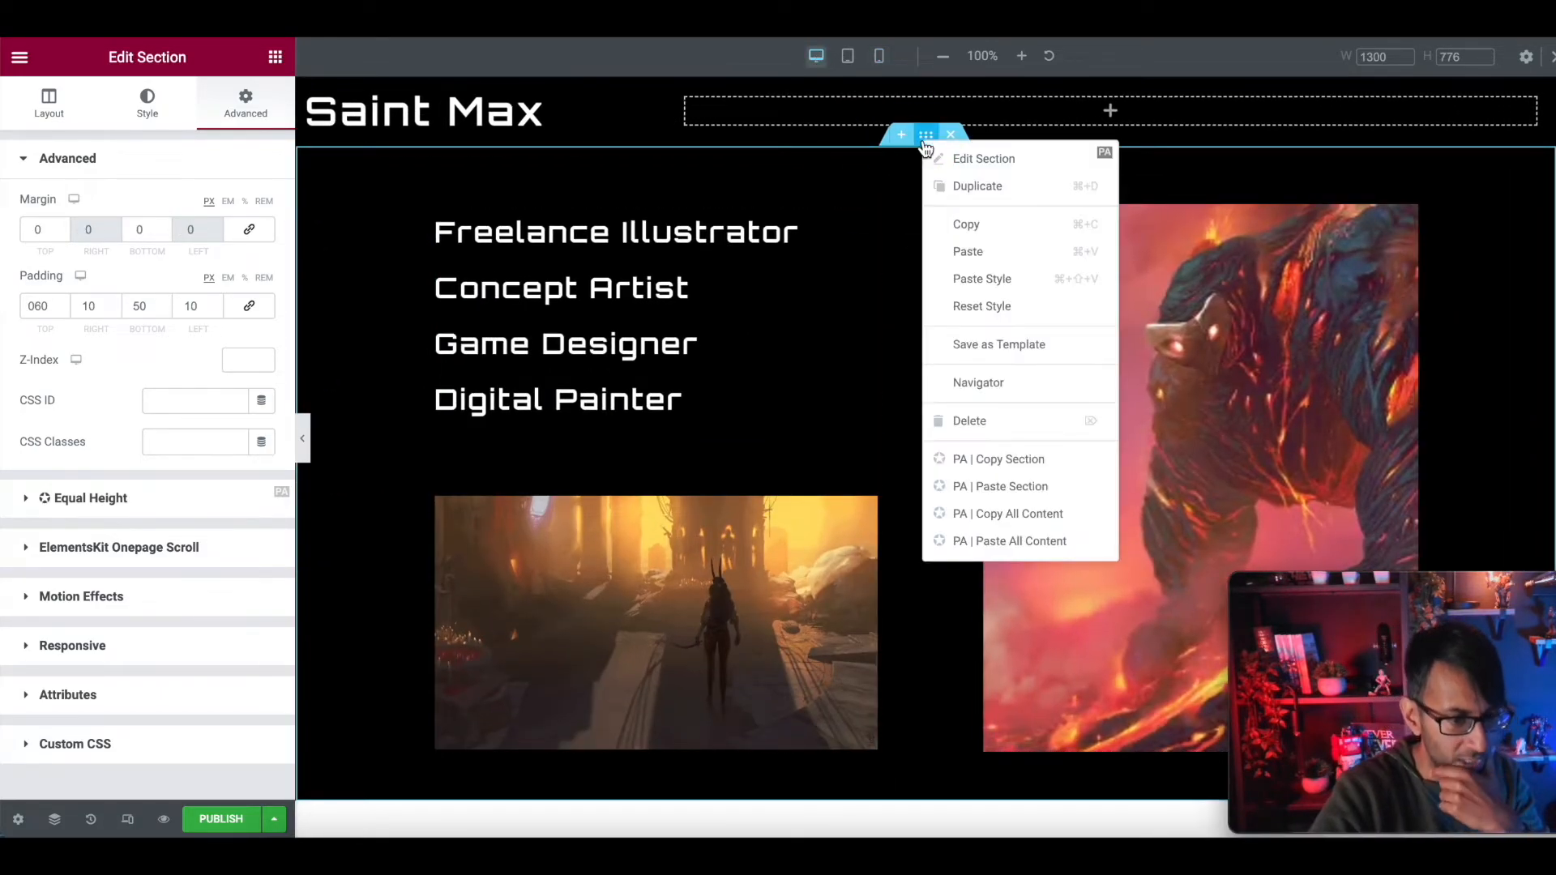
left_click(999, 191)
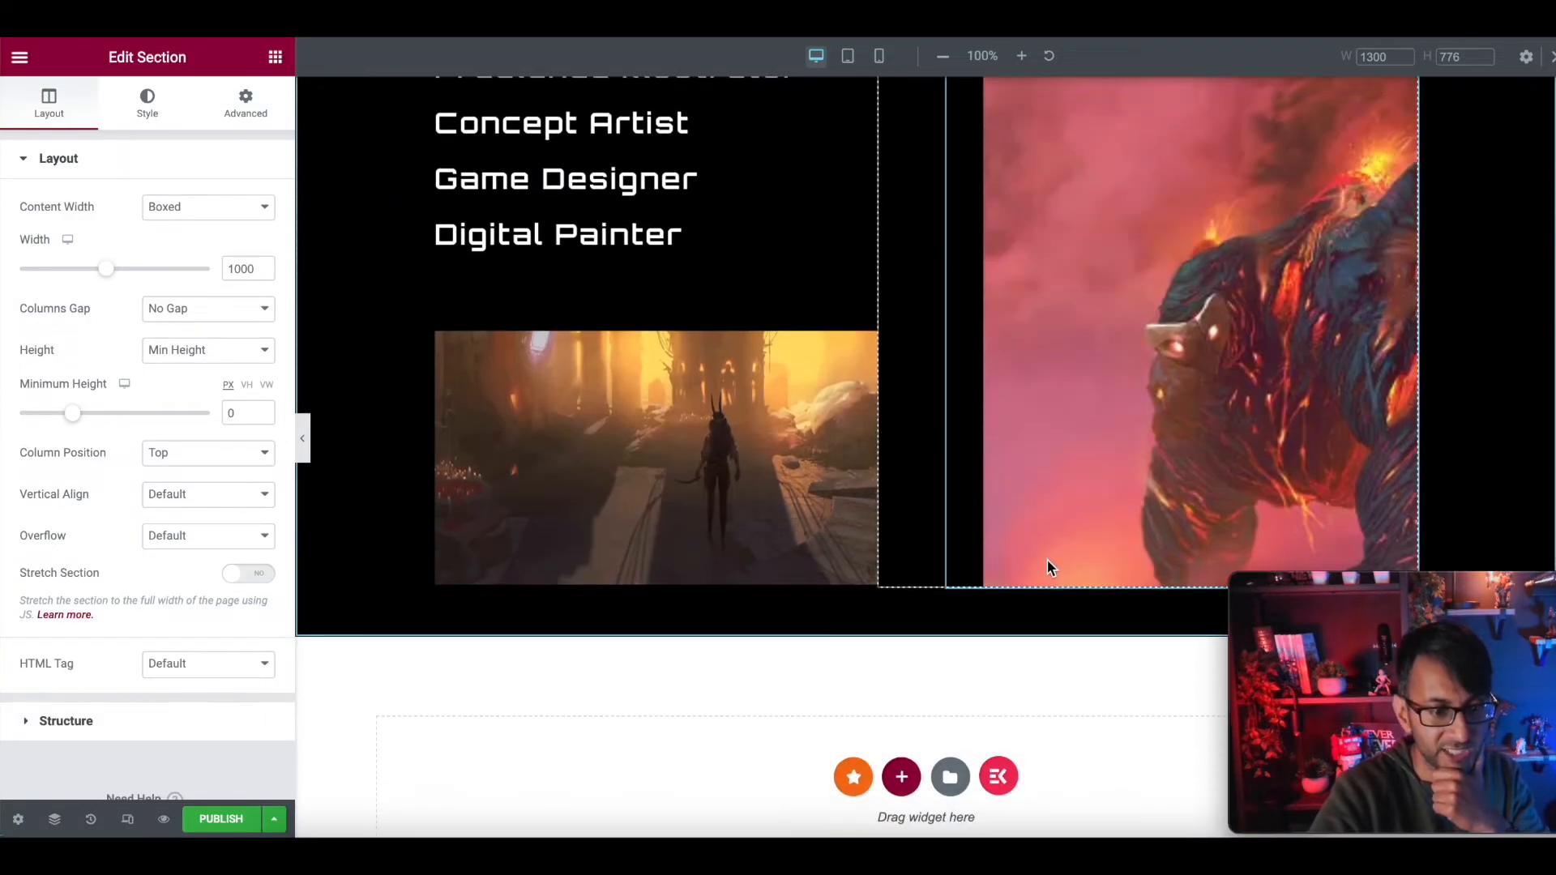
Delete the job titles, the image and the artwork column from the duplicated section
left_click_drag(1552, 264, 1552, 224)
scroll(726, 513, "up", 1)
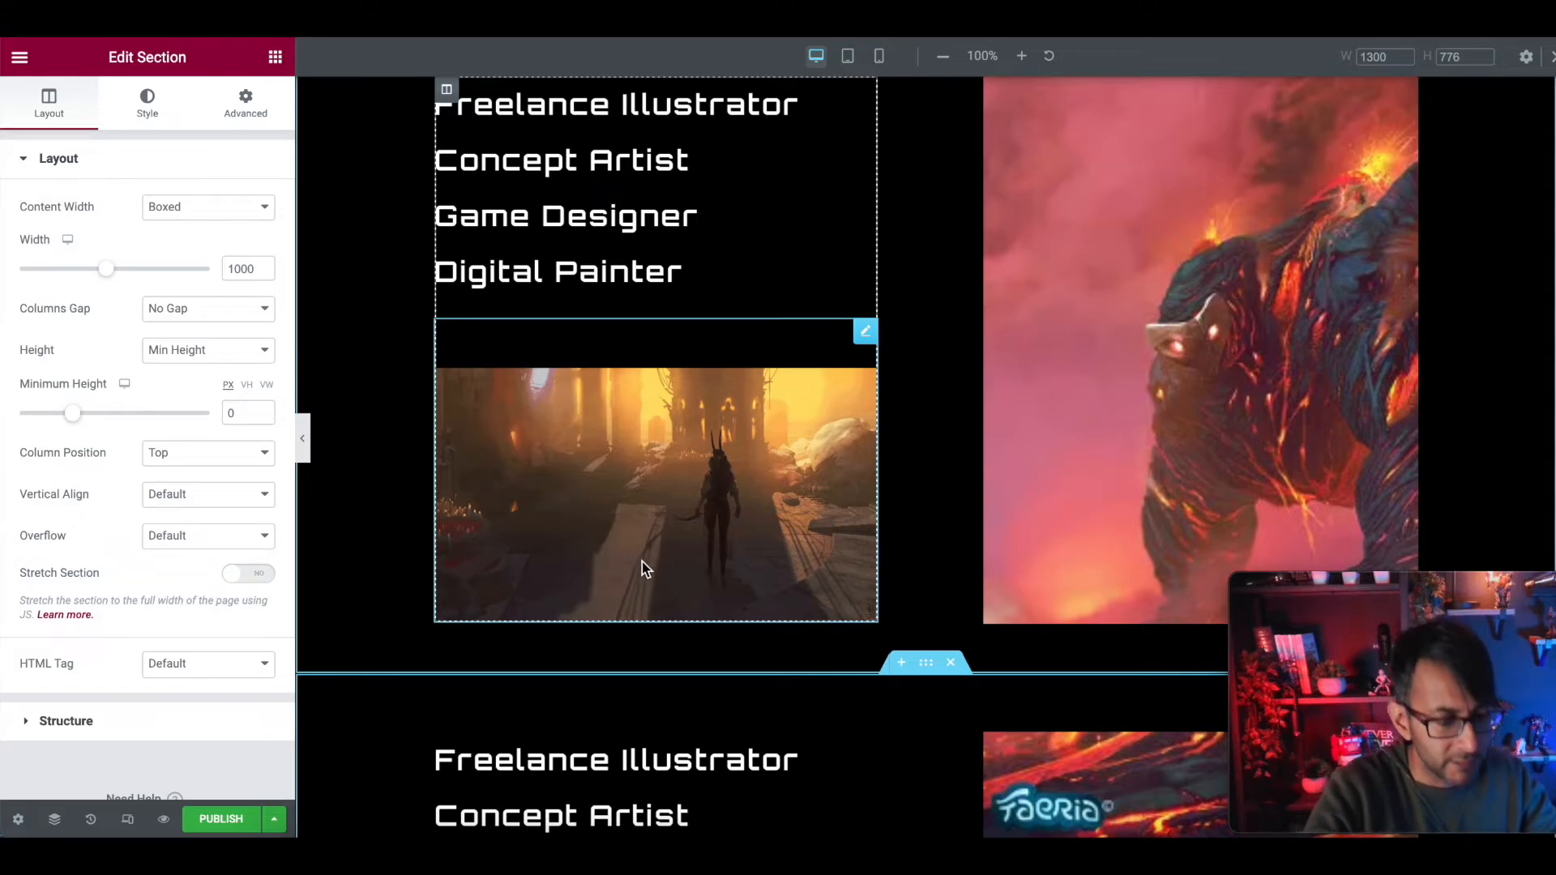
scroll(709, 577, "down", 6)
scroll(907, 473, "up", 2)
right_click(585, 478)
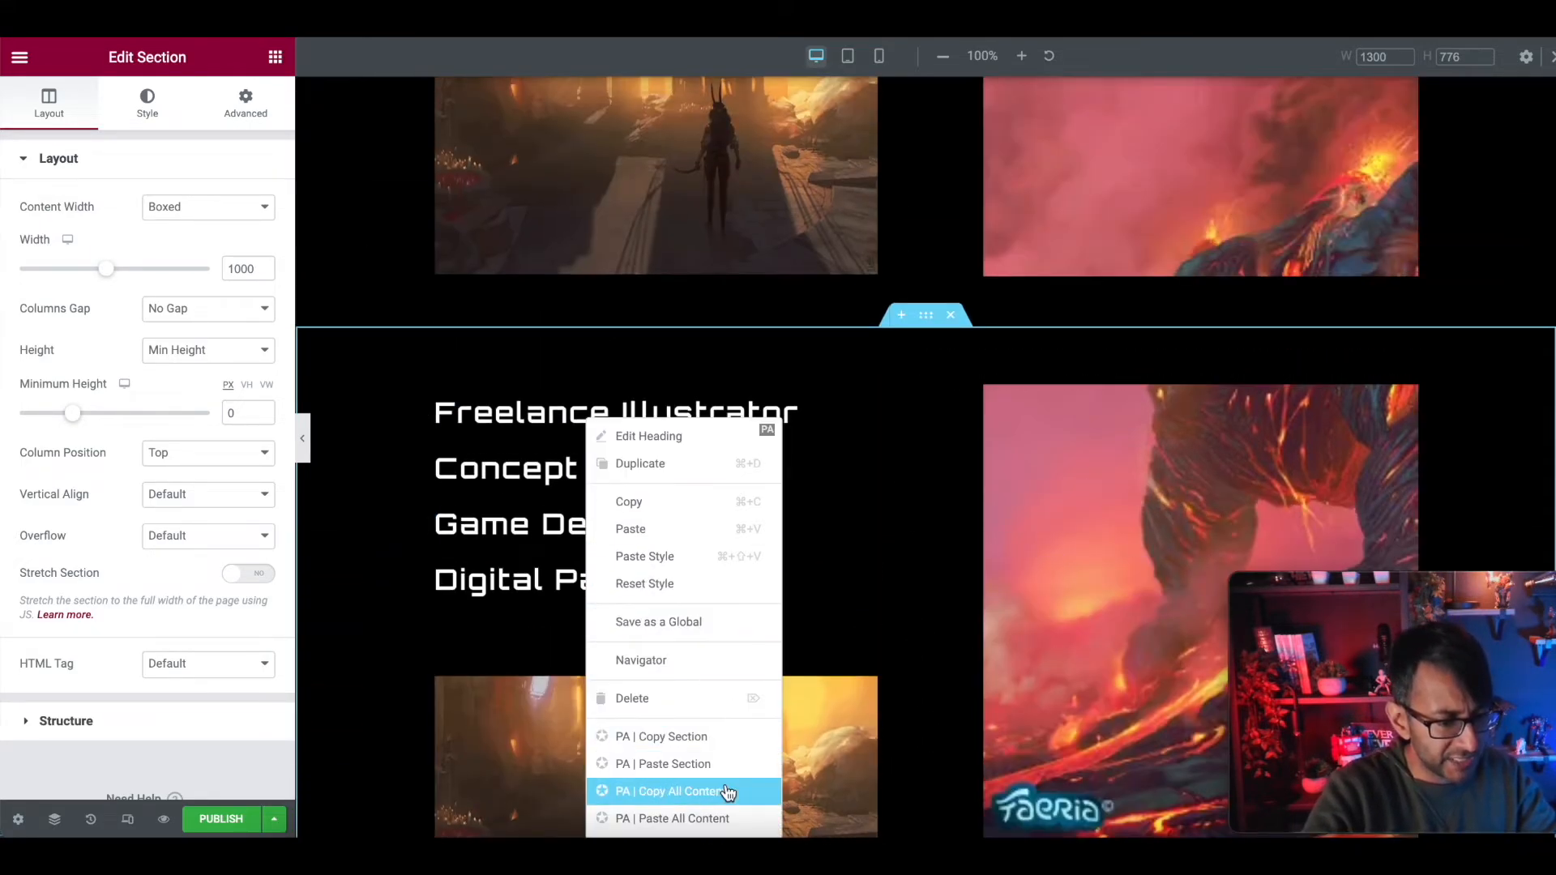
left_click(685, 697)
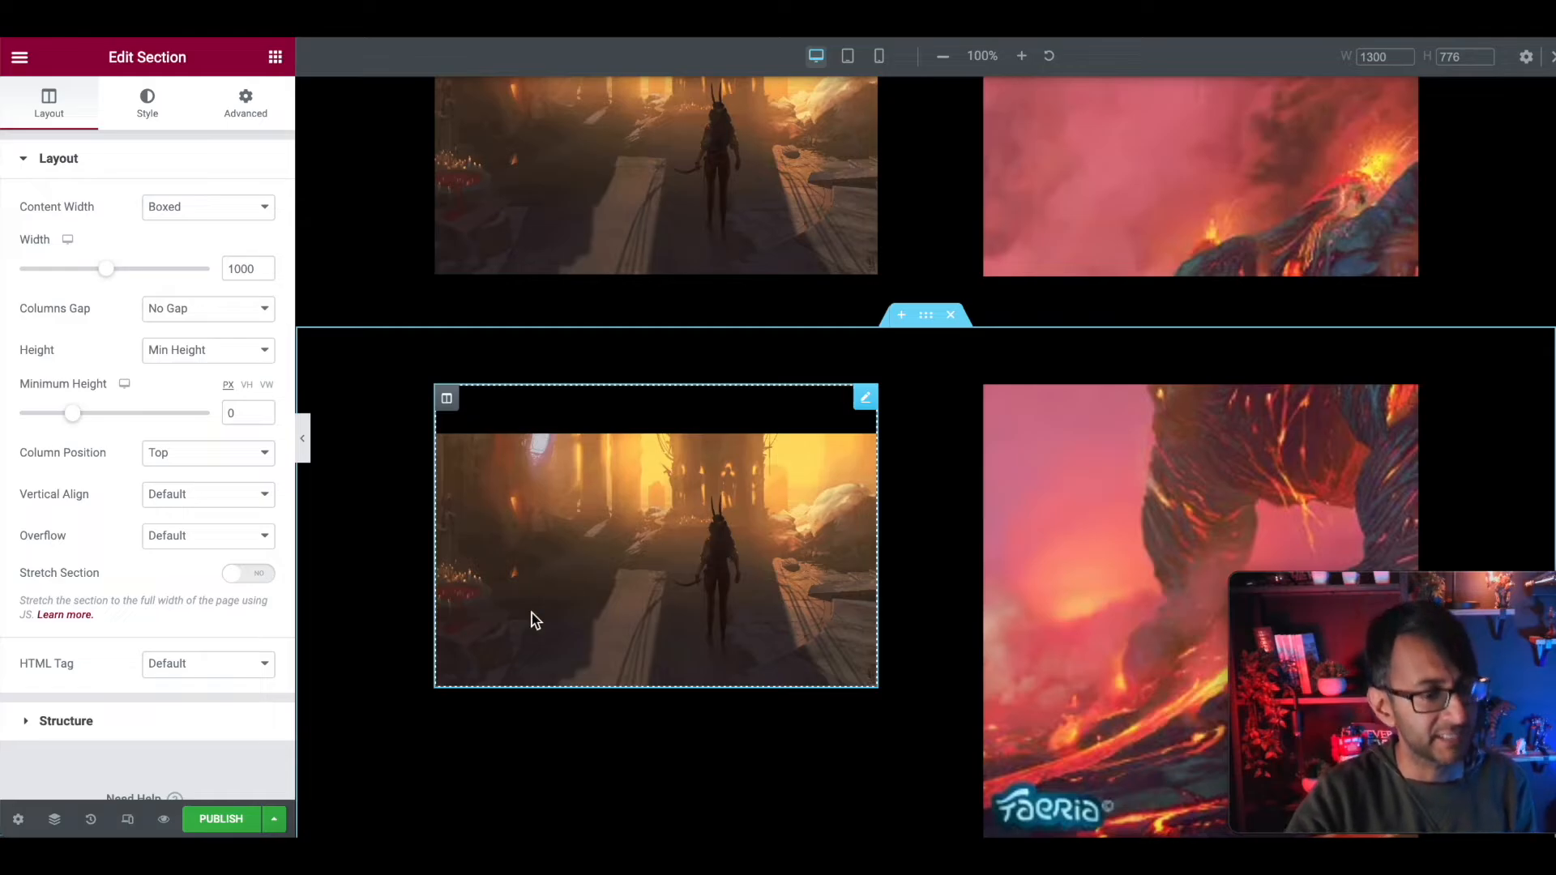
right_click(664, 591)
left_click(729, 695)
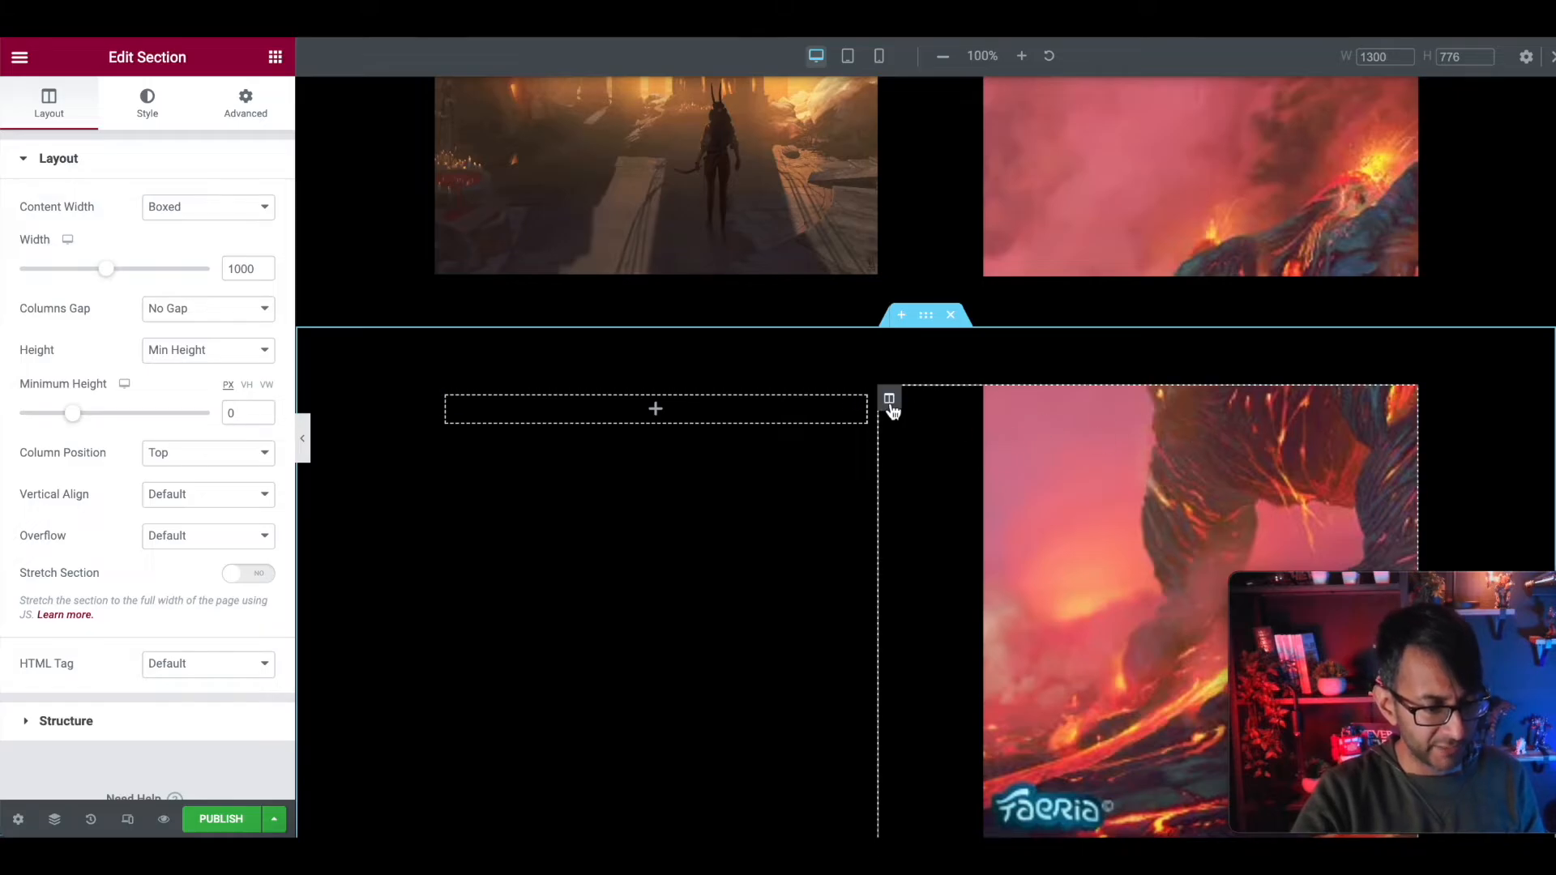
right_click(886, 402)
left_click(995, 691)
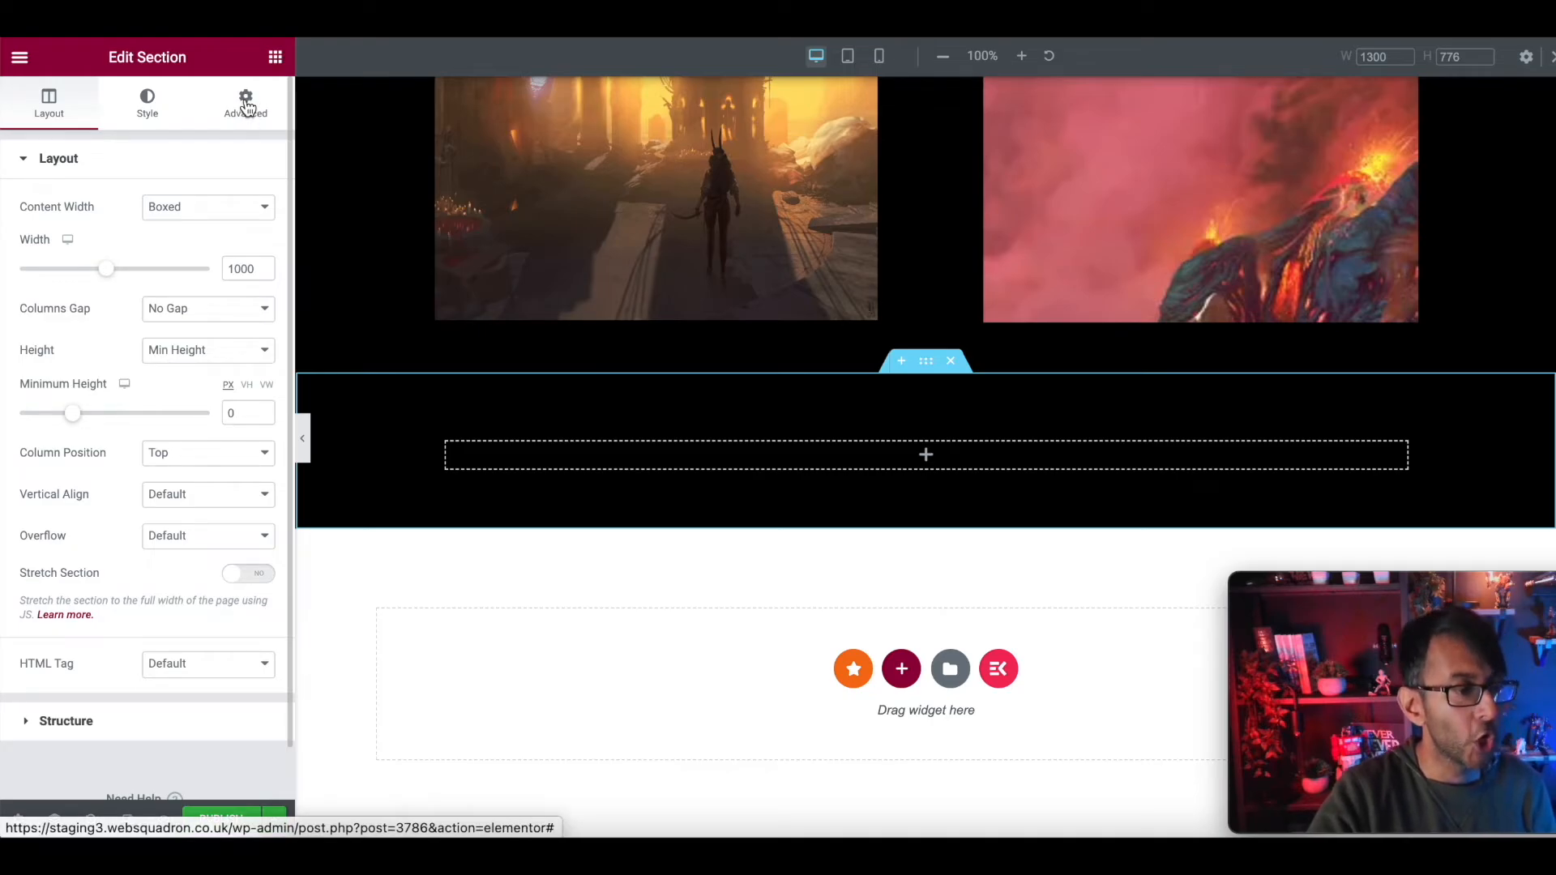
Add a Counter widget to the emptied section and set its number colour to the global White
left_click(275, 57)
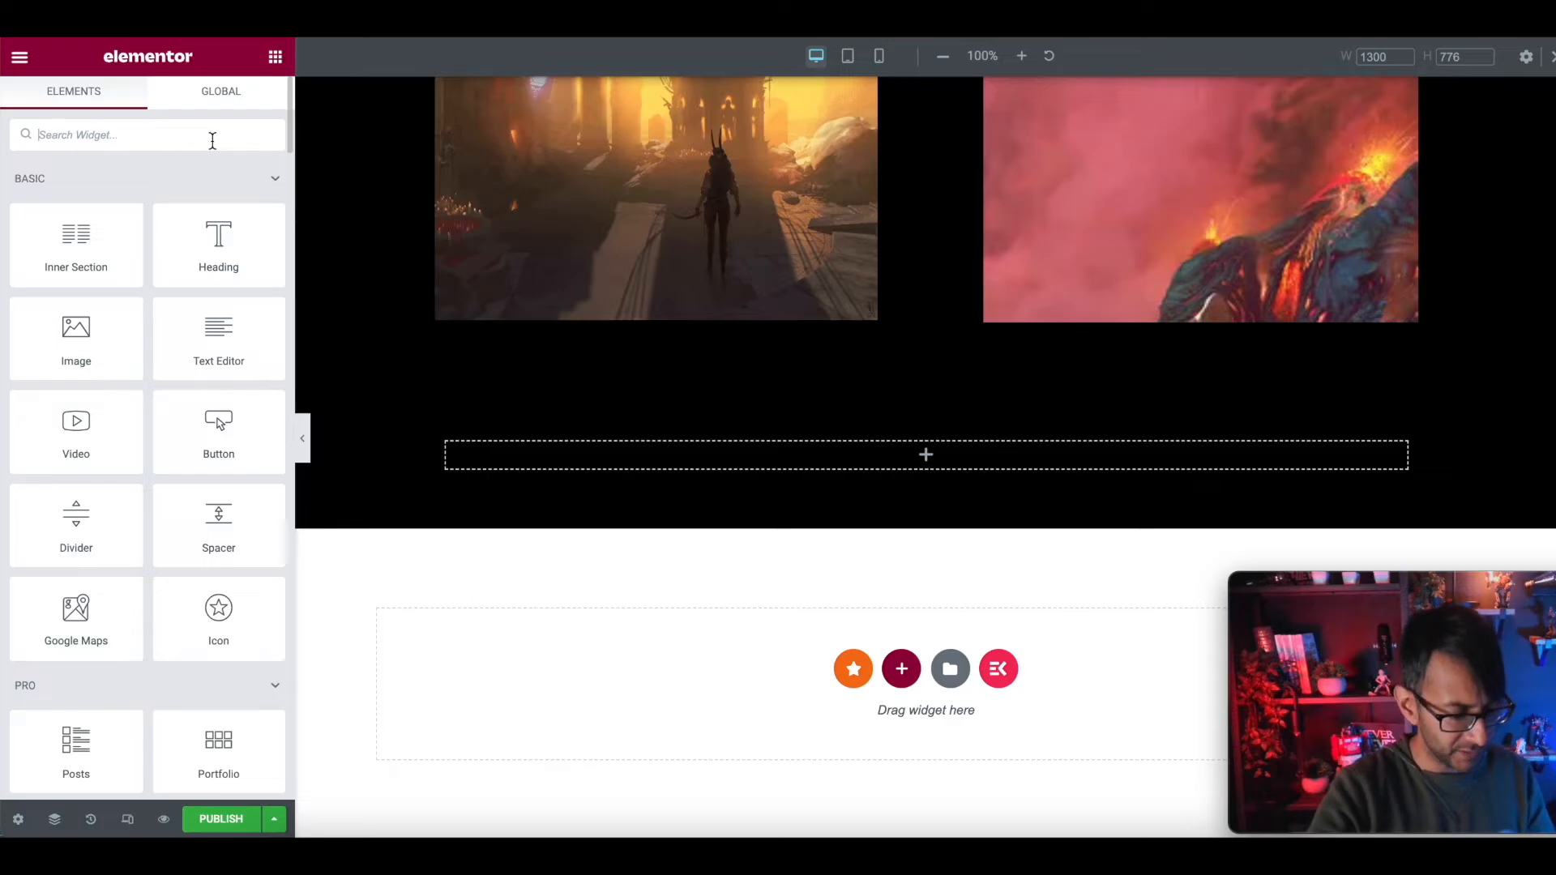
type("coun")
left_click_drag(76, 203, 608, 461)
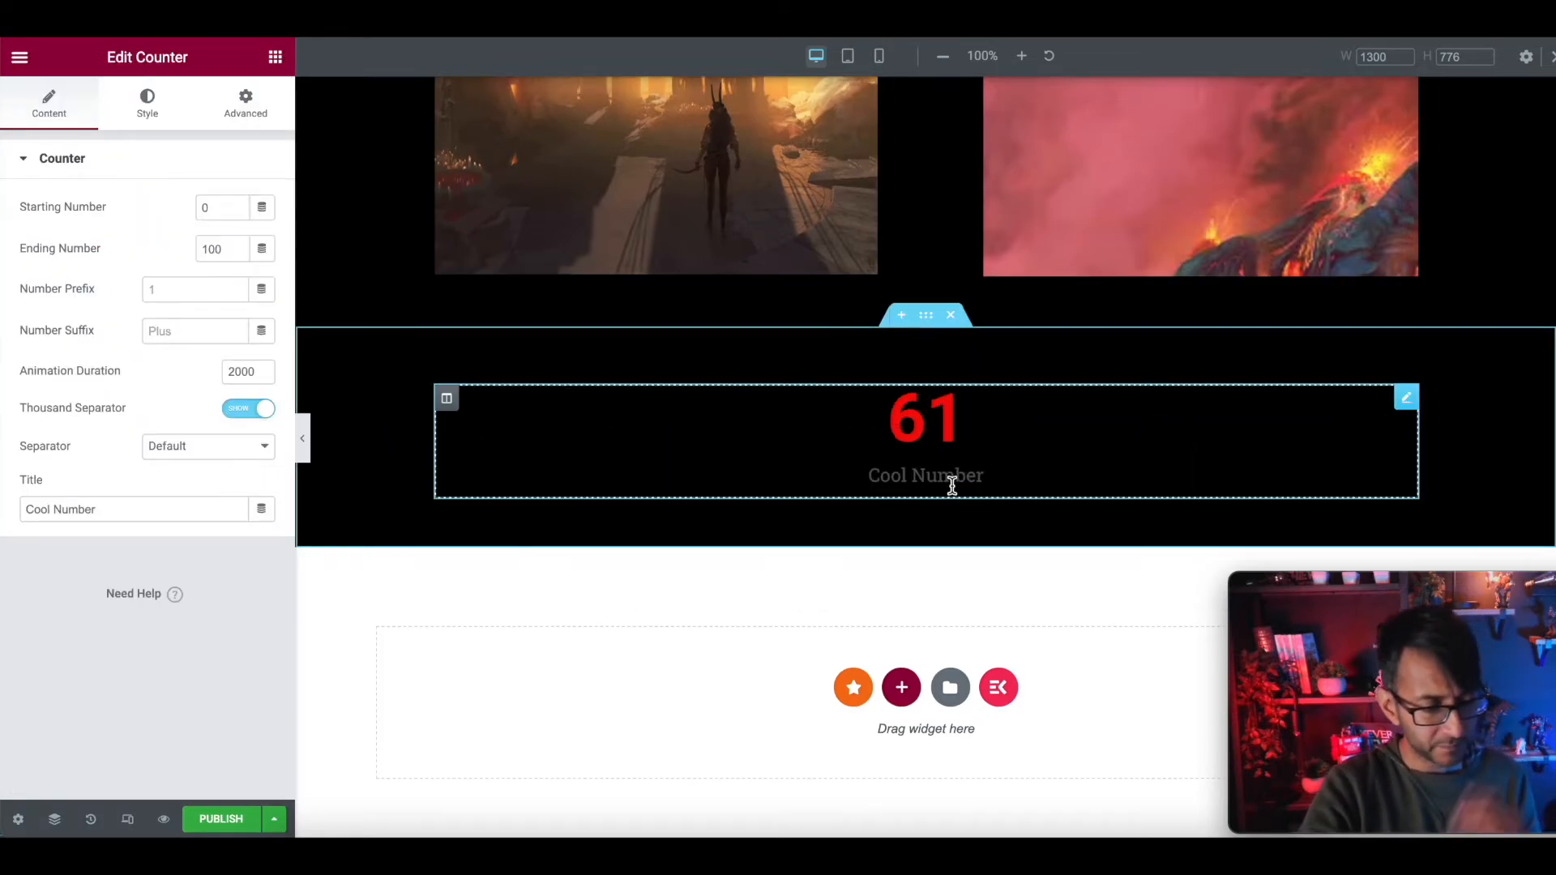
left_click(144, 121)
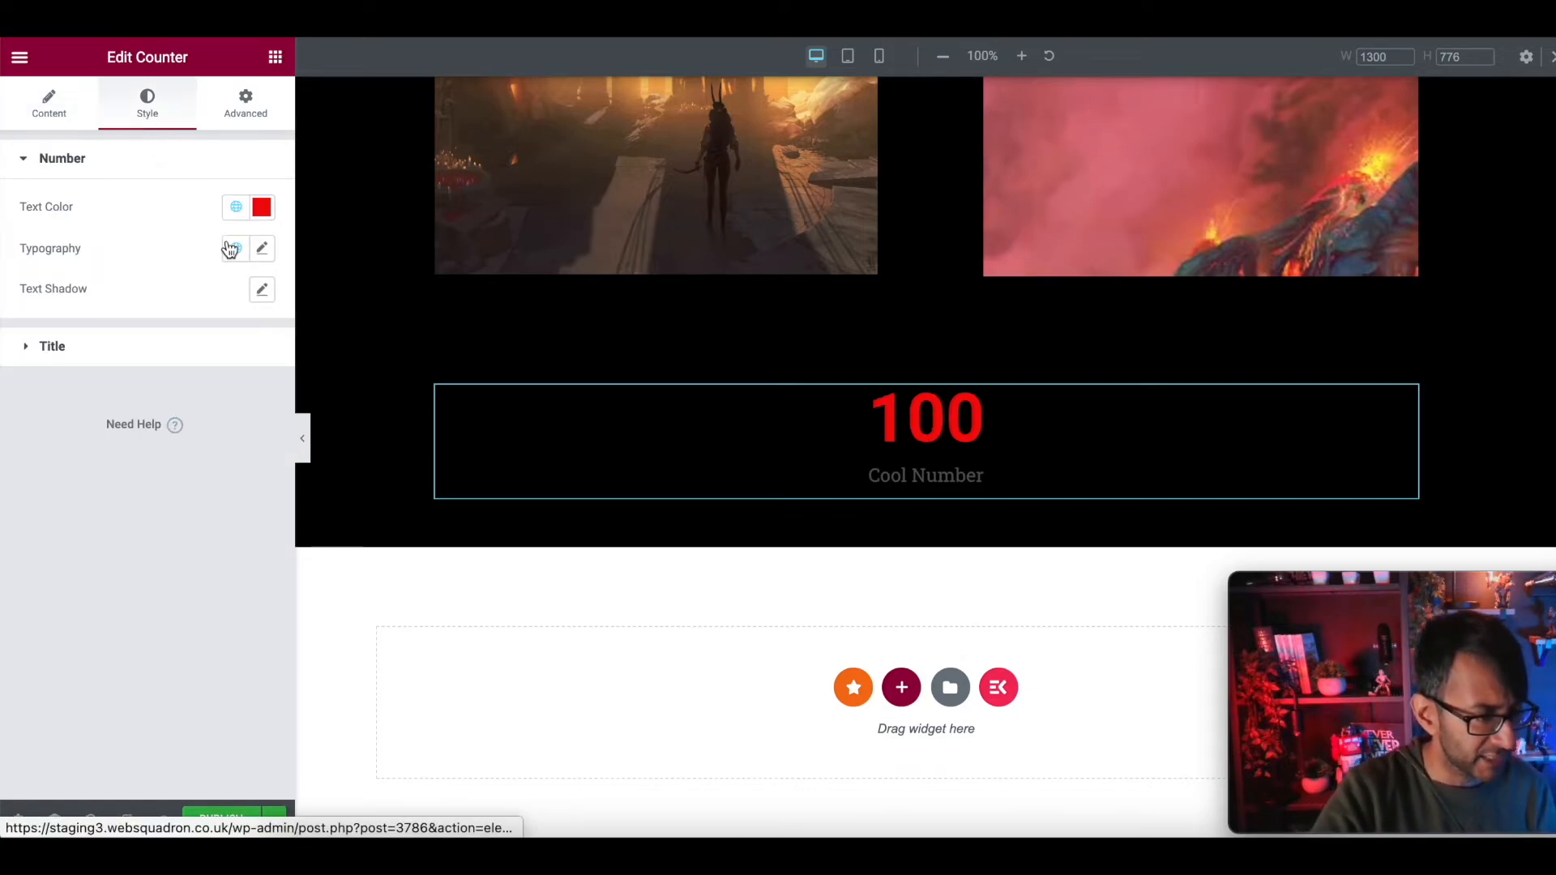
left_click(240, 212)
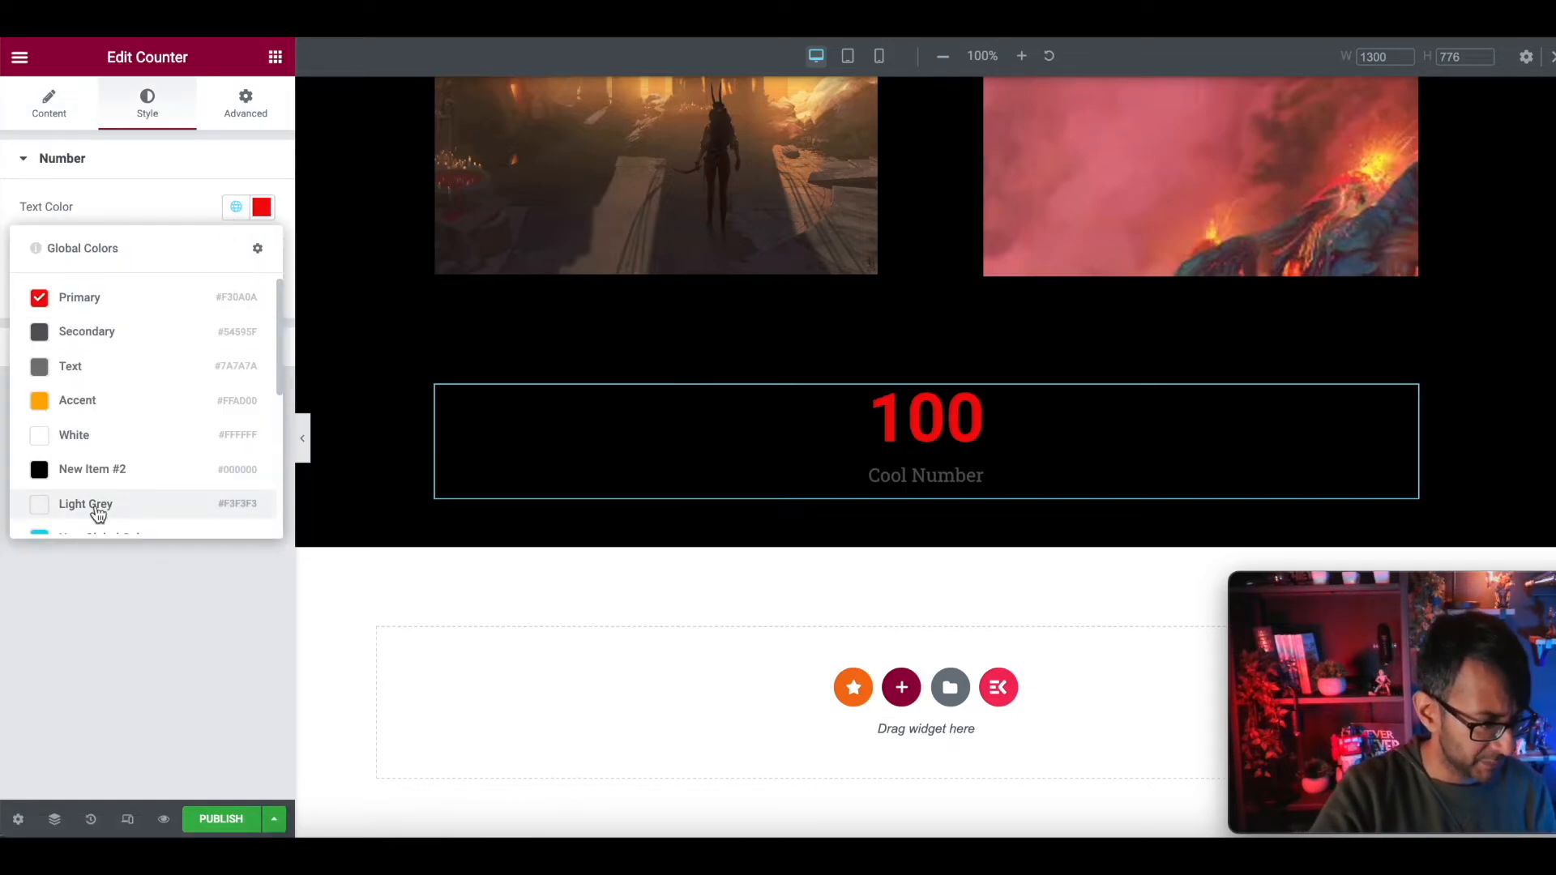
left_click(128, 434)
Delete the empty column beside the "Saint Max" heading
scroll(1052, 396, "up", 6)
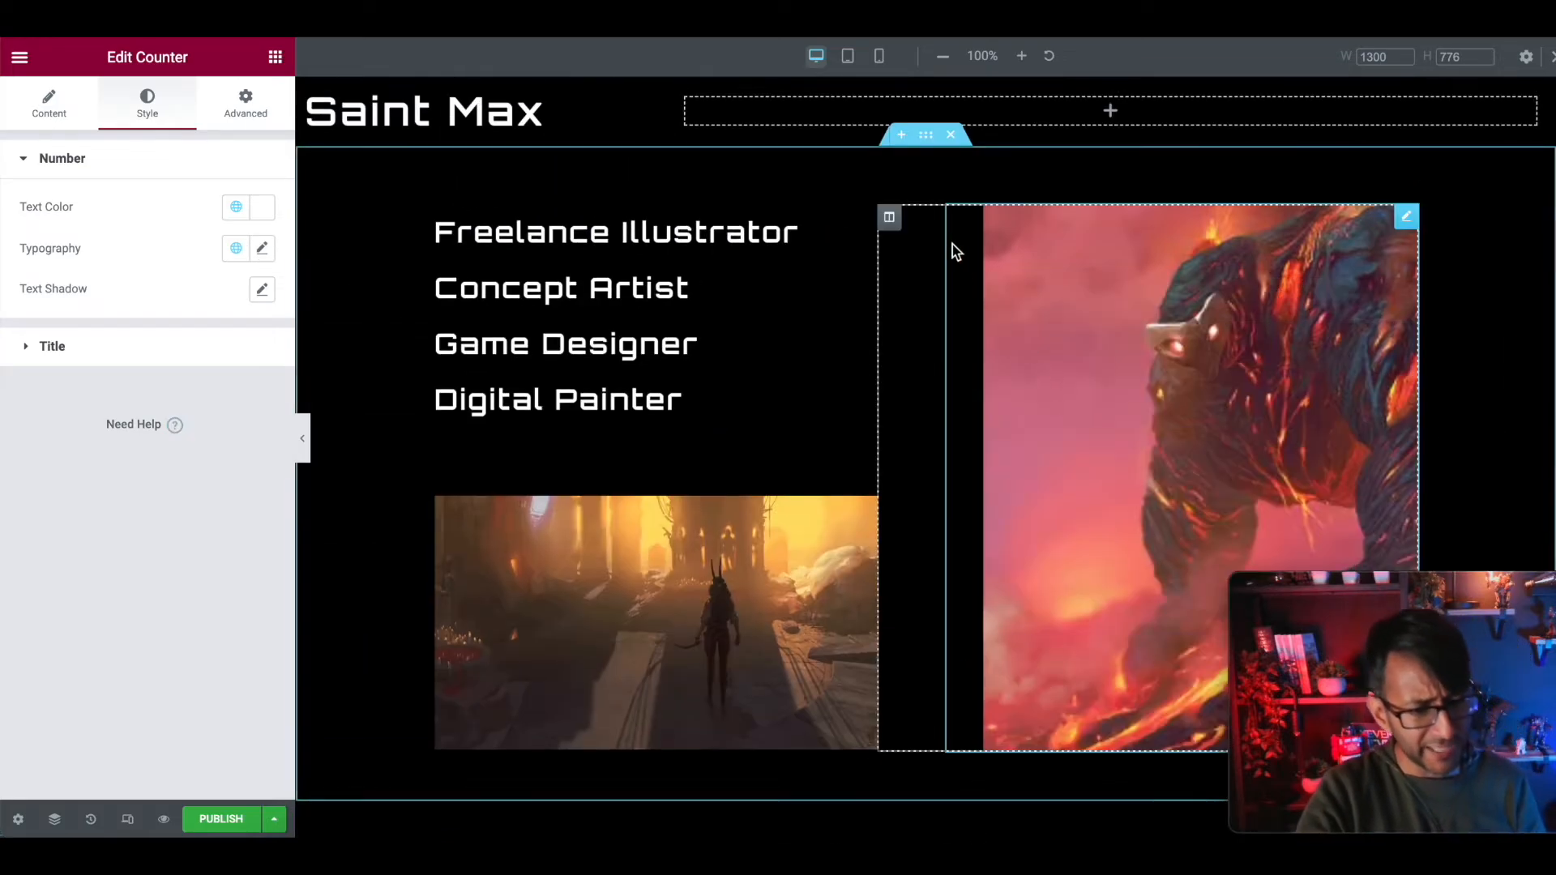
right_click(687, 102)
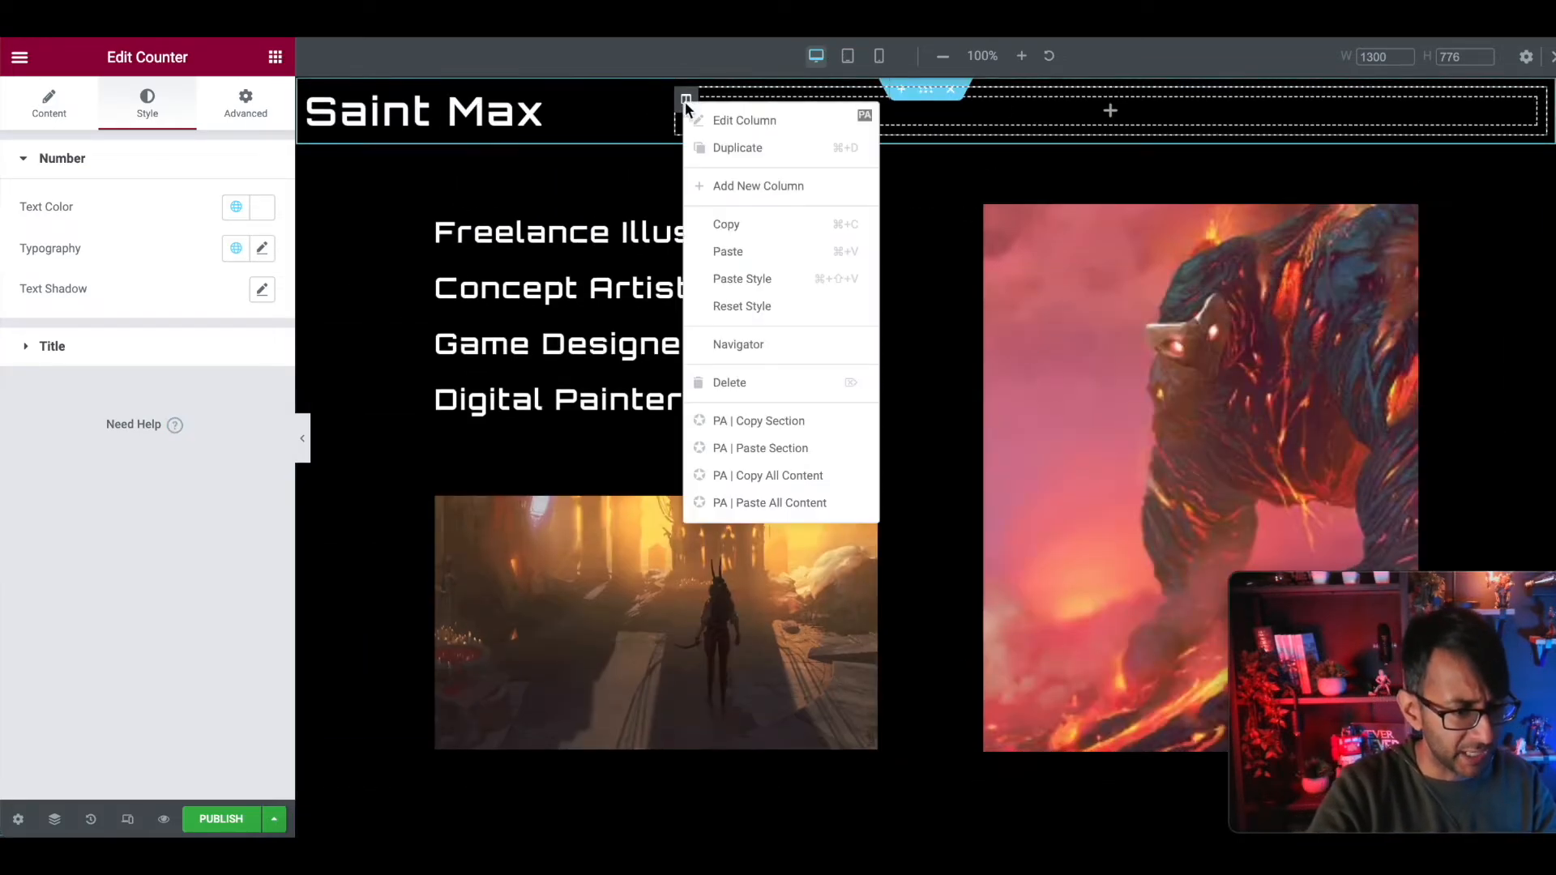
left_click(758, 388)
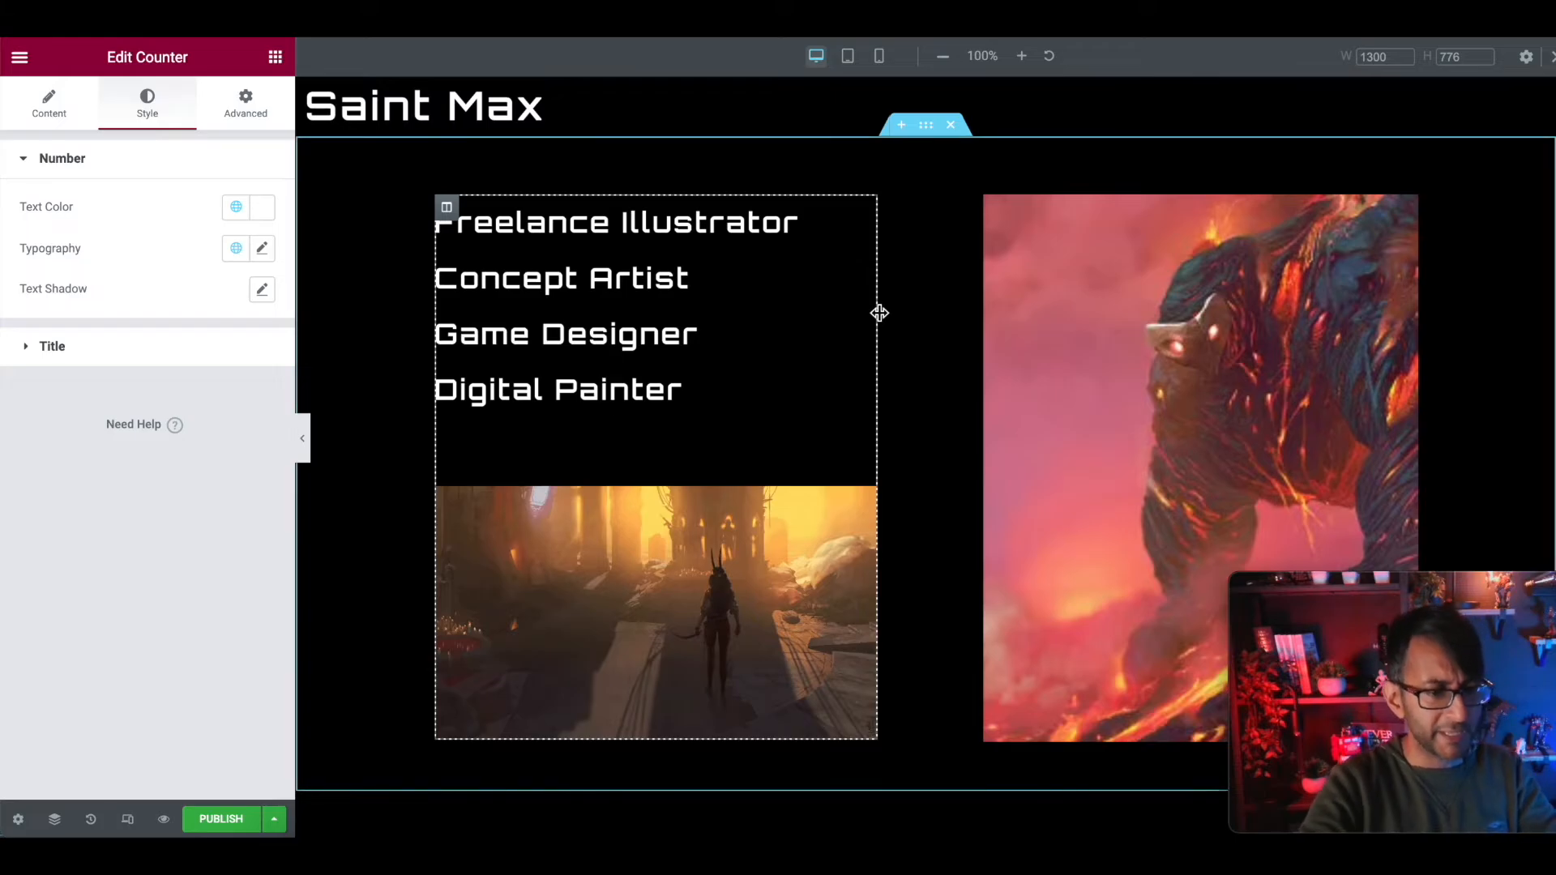
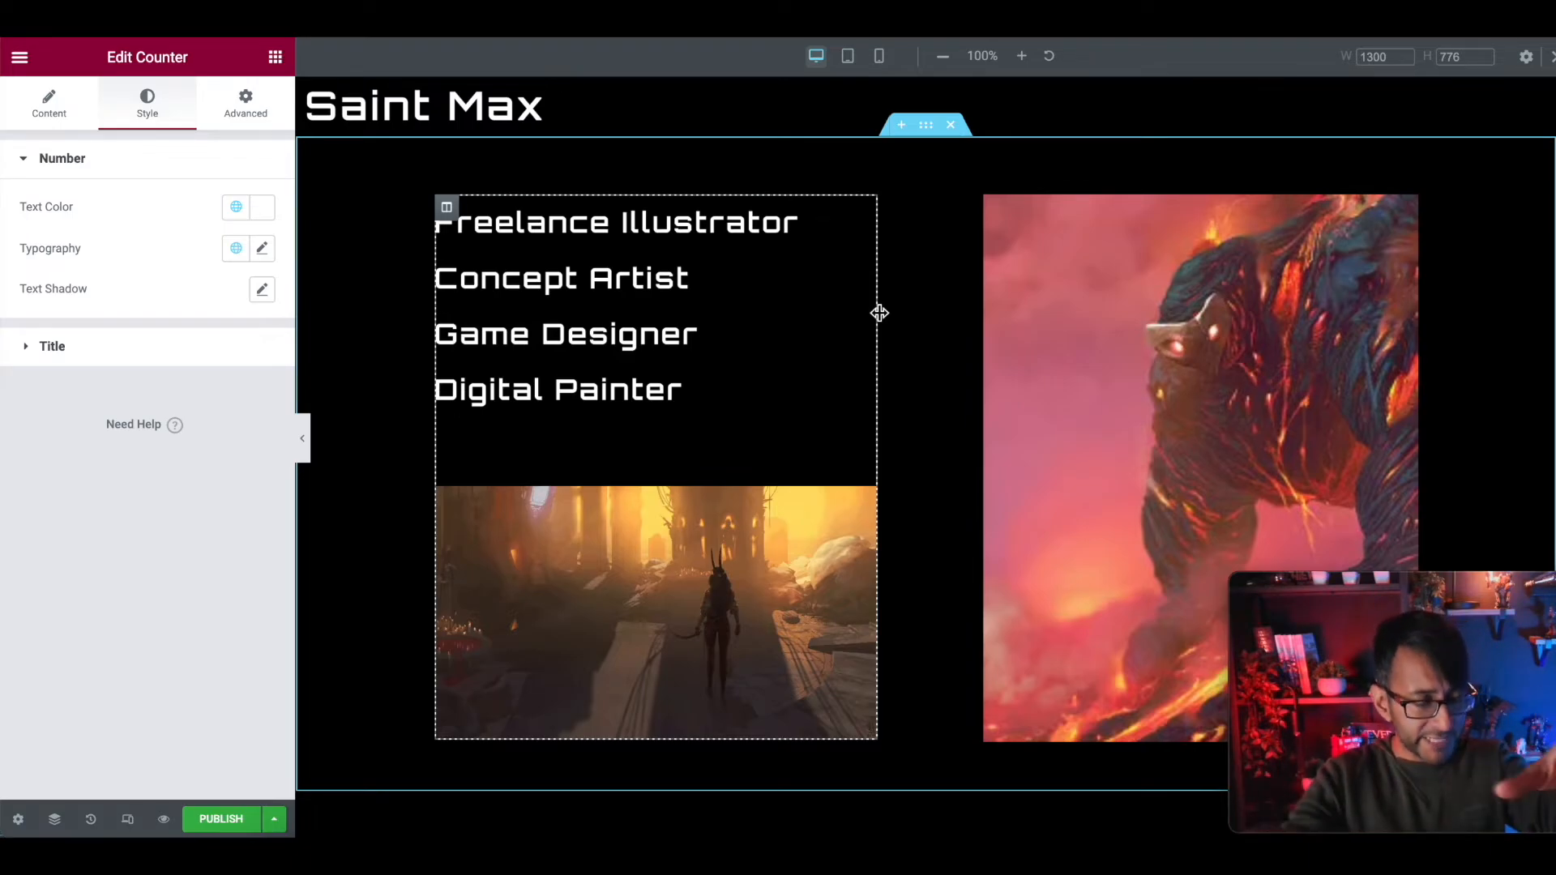
Set the counter's ending number to 241, its number suffix to "k" and its title to "Page Views"
scroll(919, 323, "down", 5)
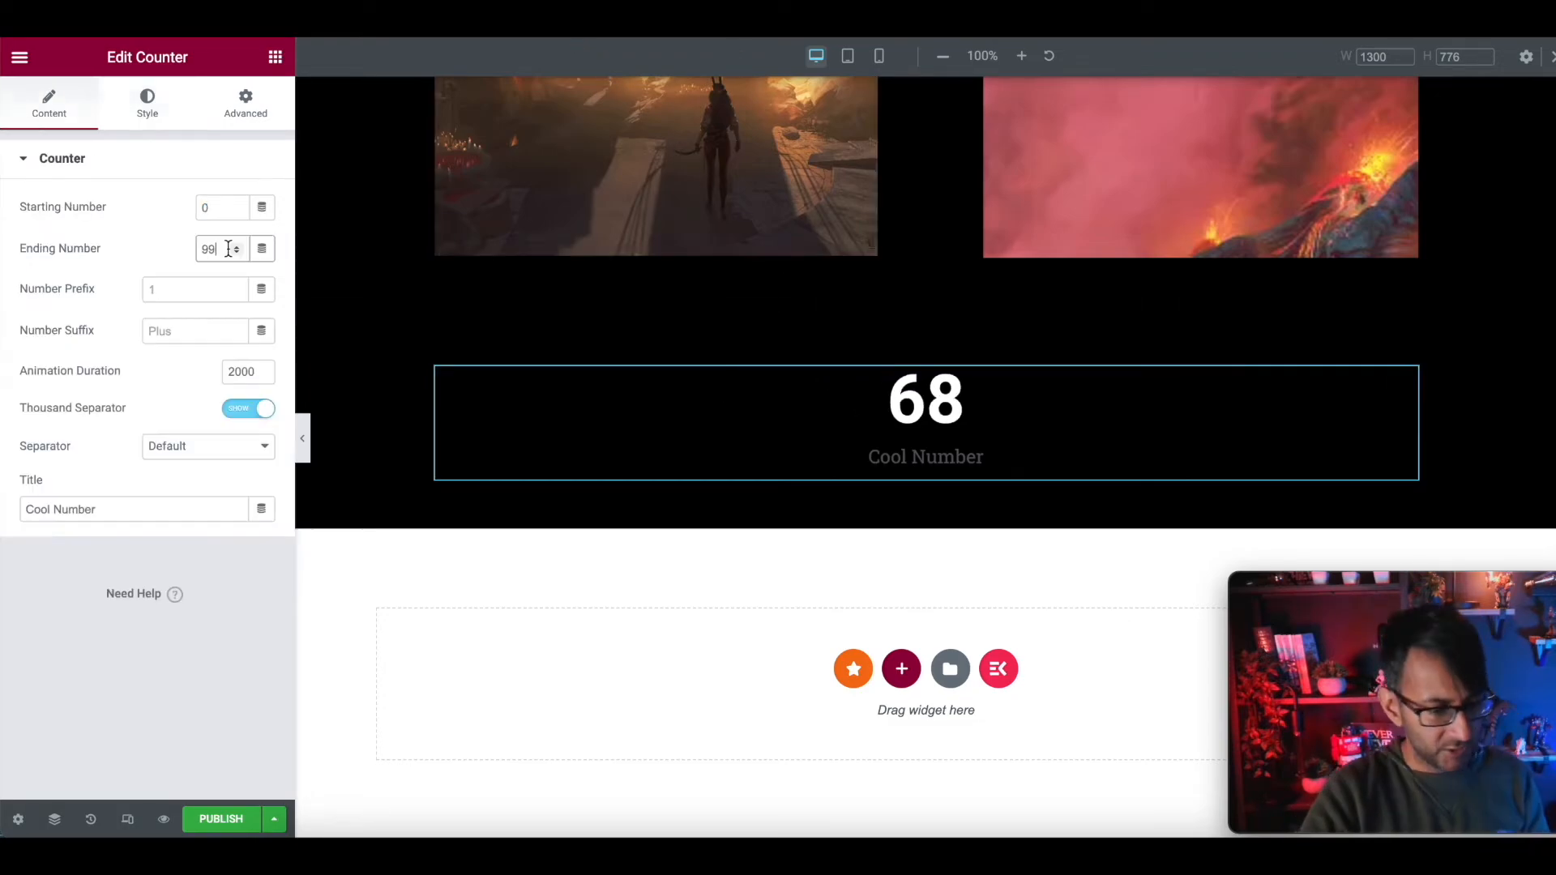
key("BackSpace")
key("BackSpace")
type("241")
left_click(184, 333)
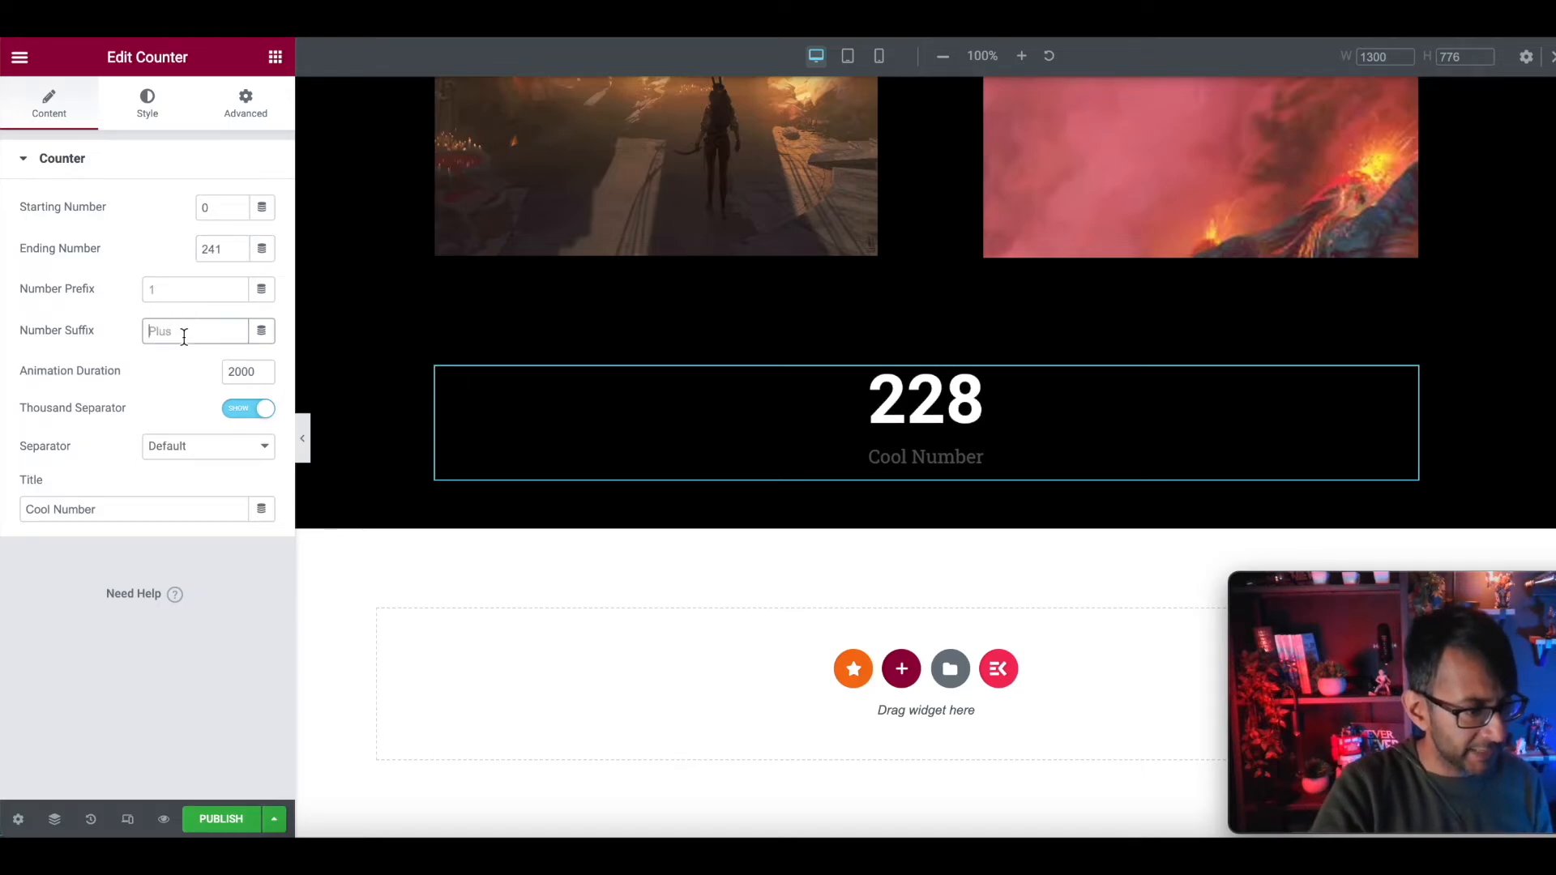
type("k")
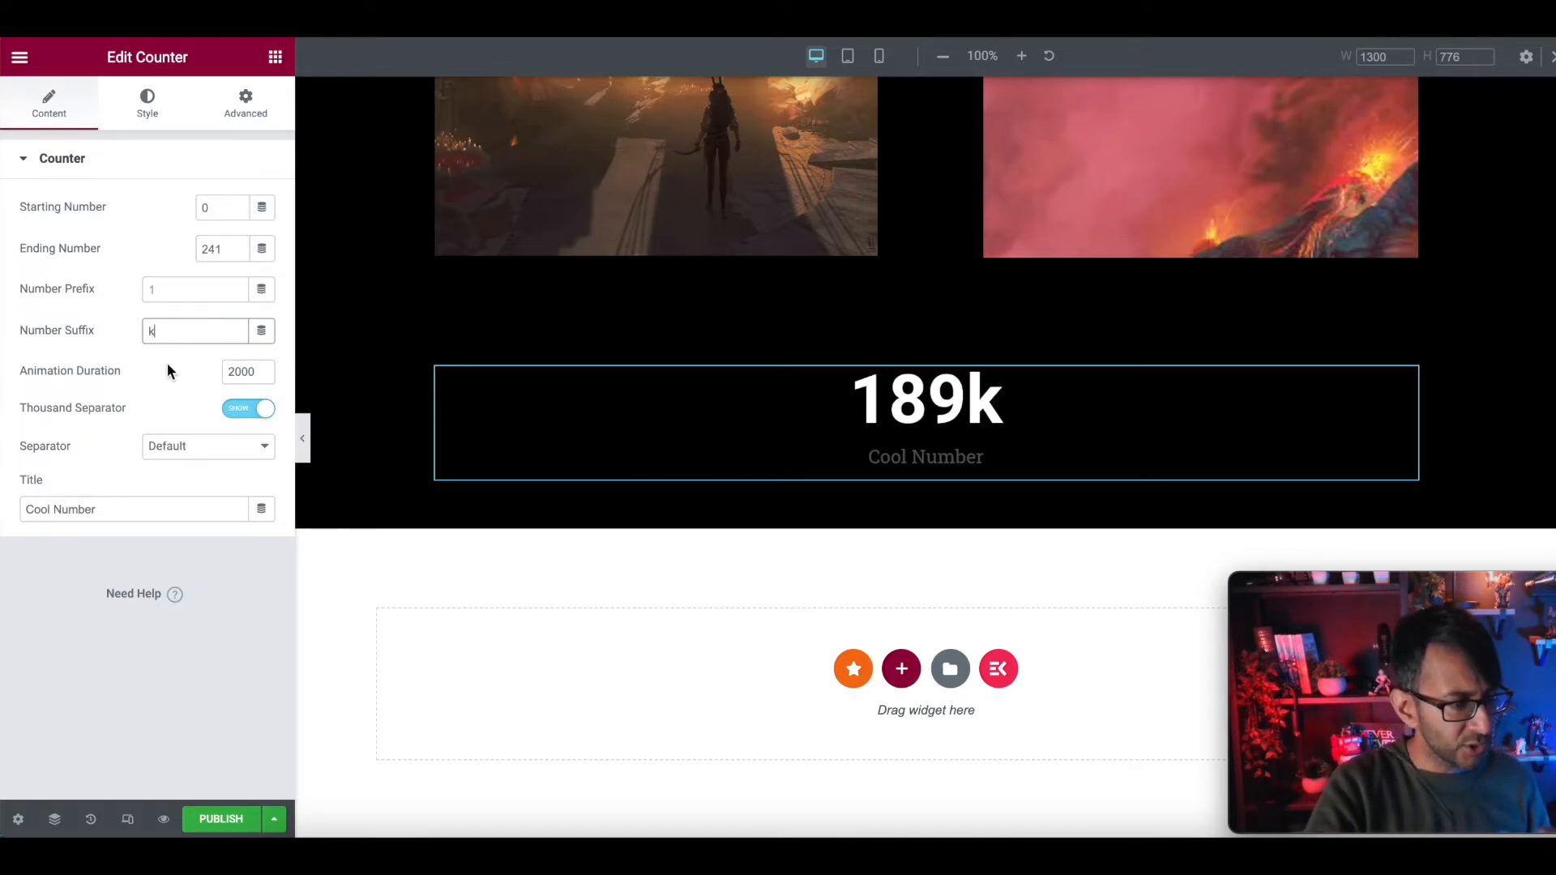
left_click_drag(156, 502, 7, 486)
type("Page Views")
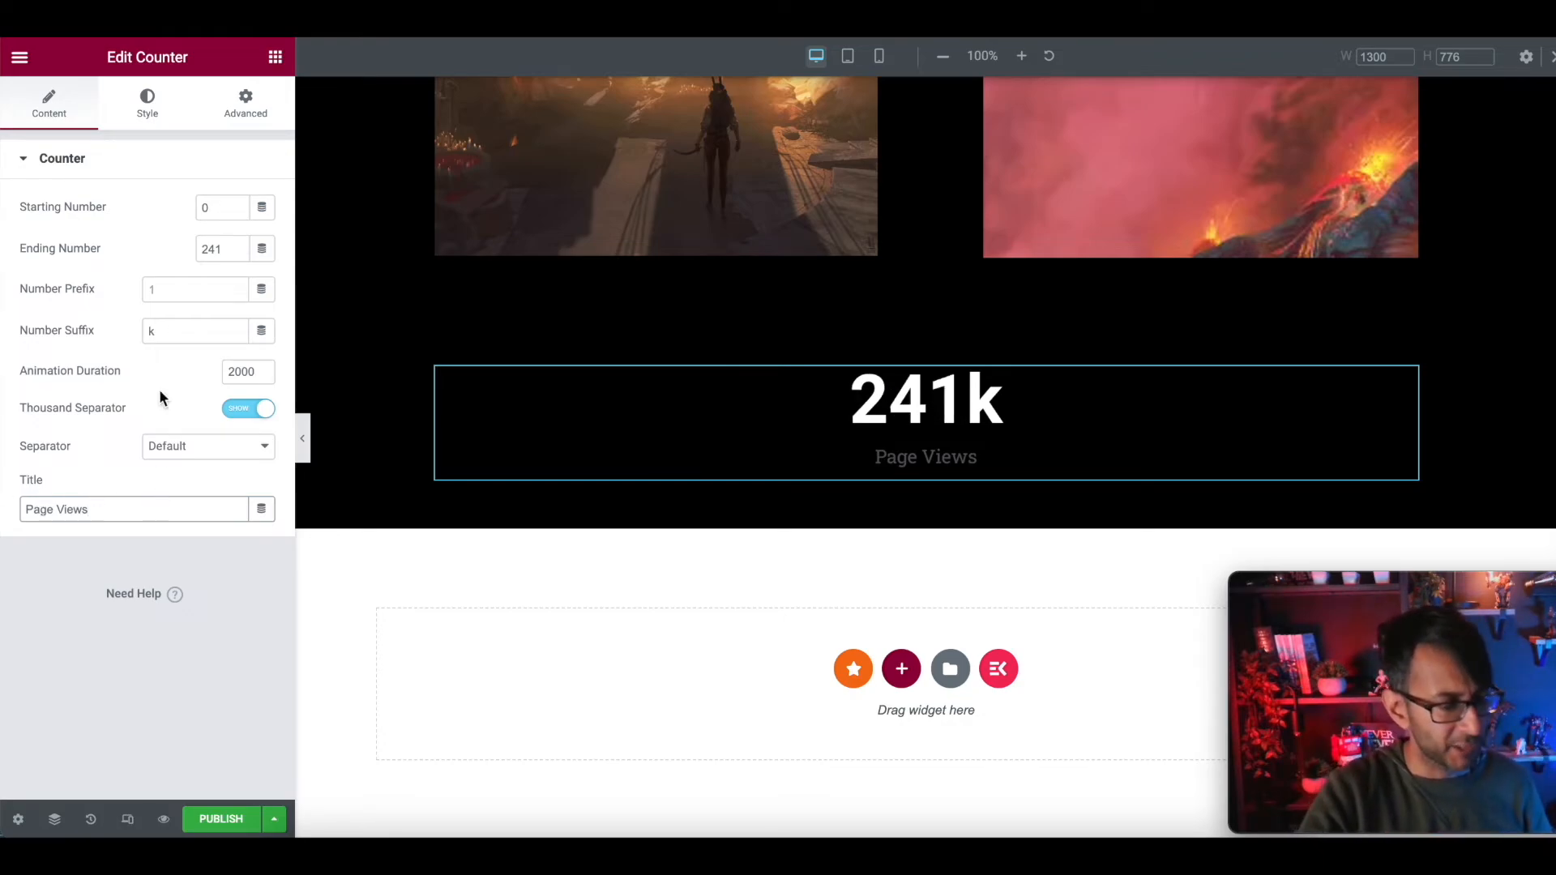
Set the font family of the counter's title to Orbitron
left_click(153, 113)
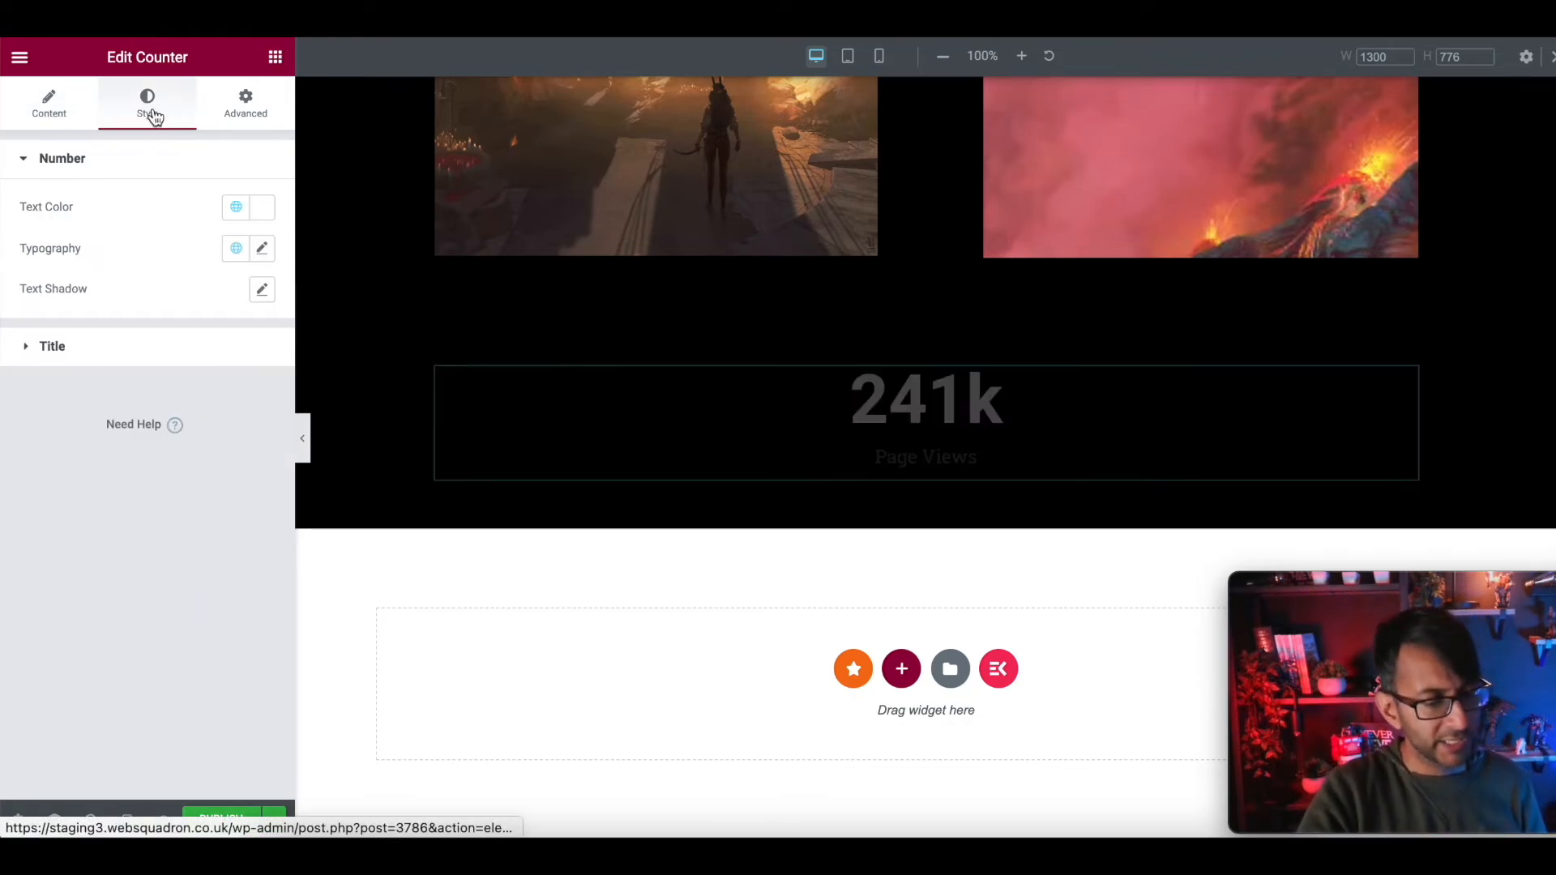
left_click(80, 350)
left_click(261, 297)
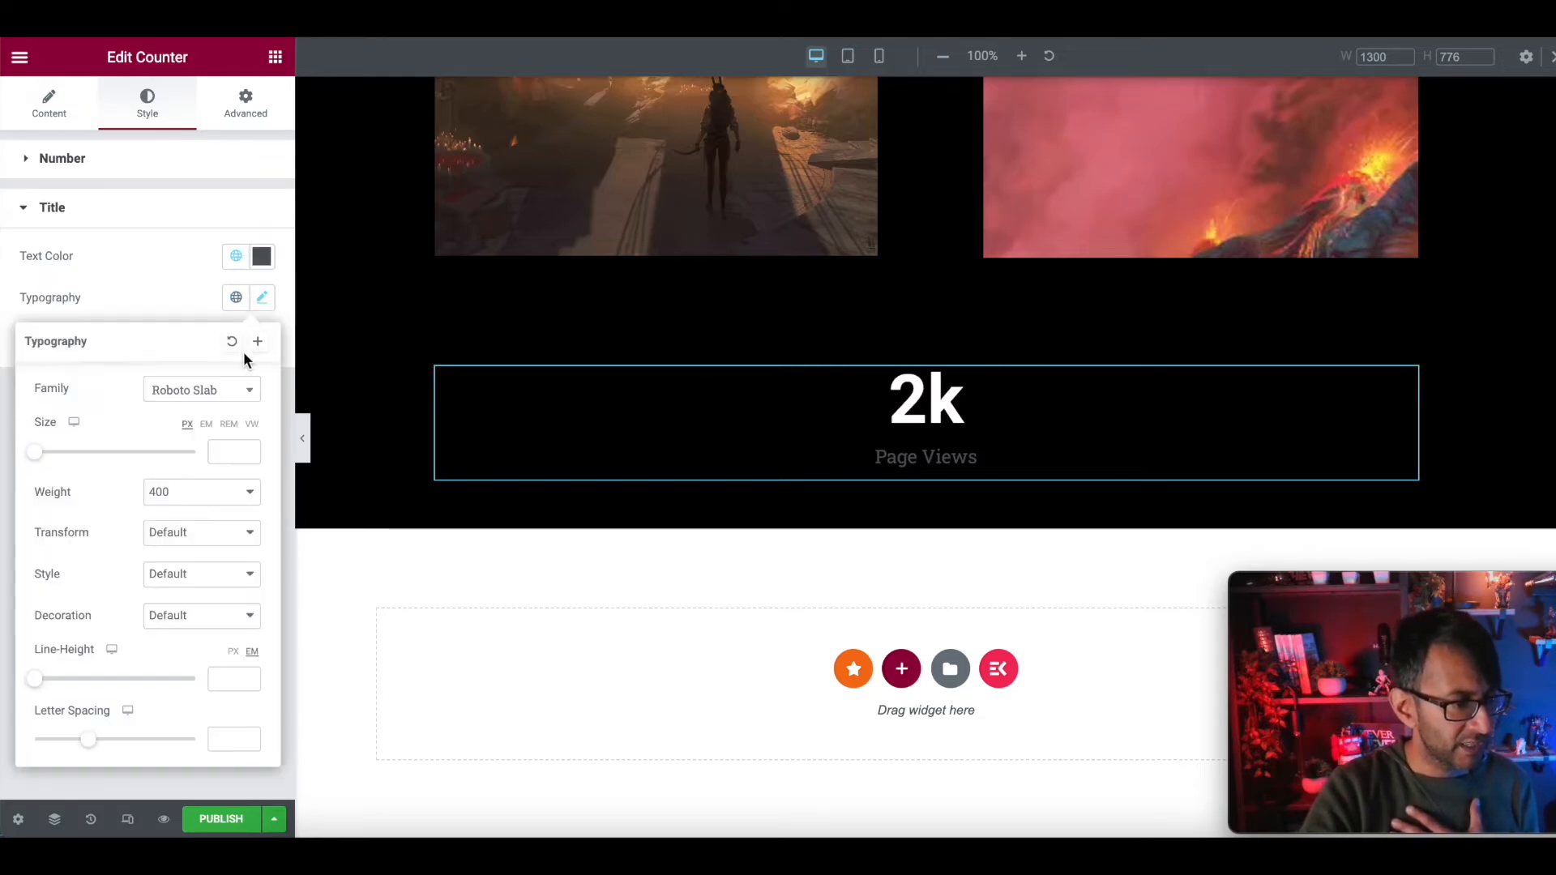
left_click(216, 387)
type("orv")
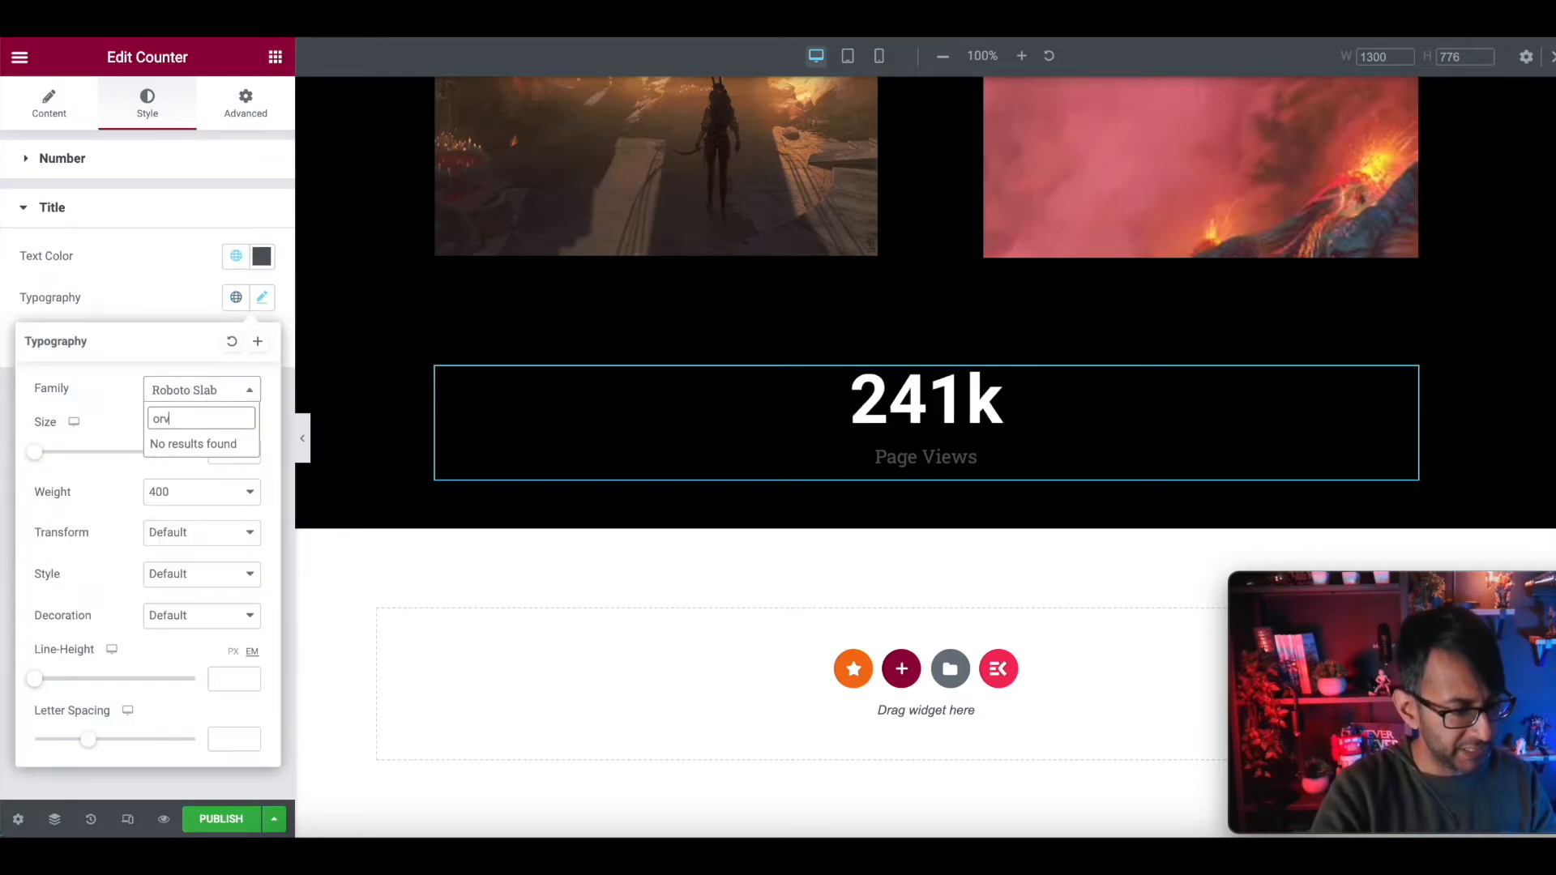
key("BackSpace")
type("b")
key("BackSpace")
type("b")
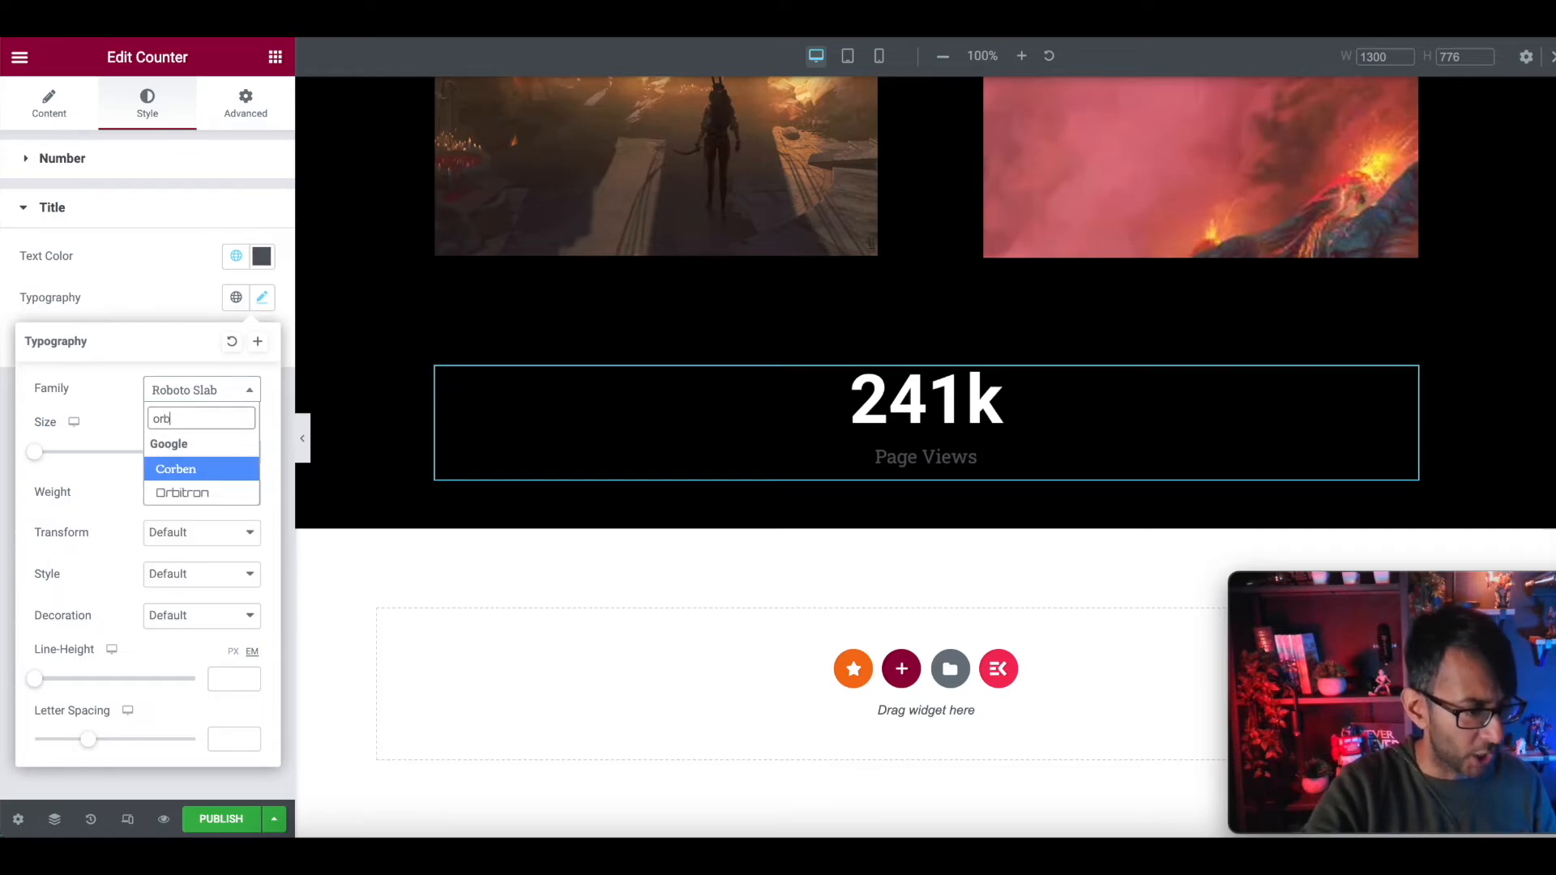
left_click(213, 494)
Set the counter title's text colour to the global White and its letter spacing to 1.2
left_click(235, 263)
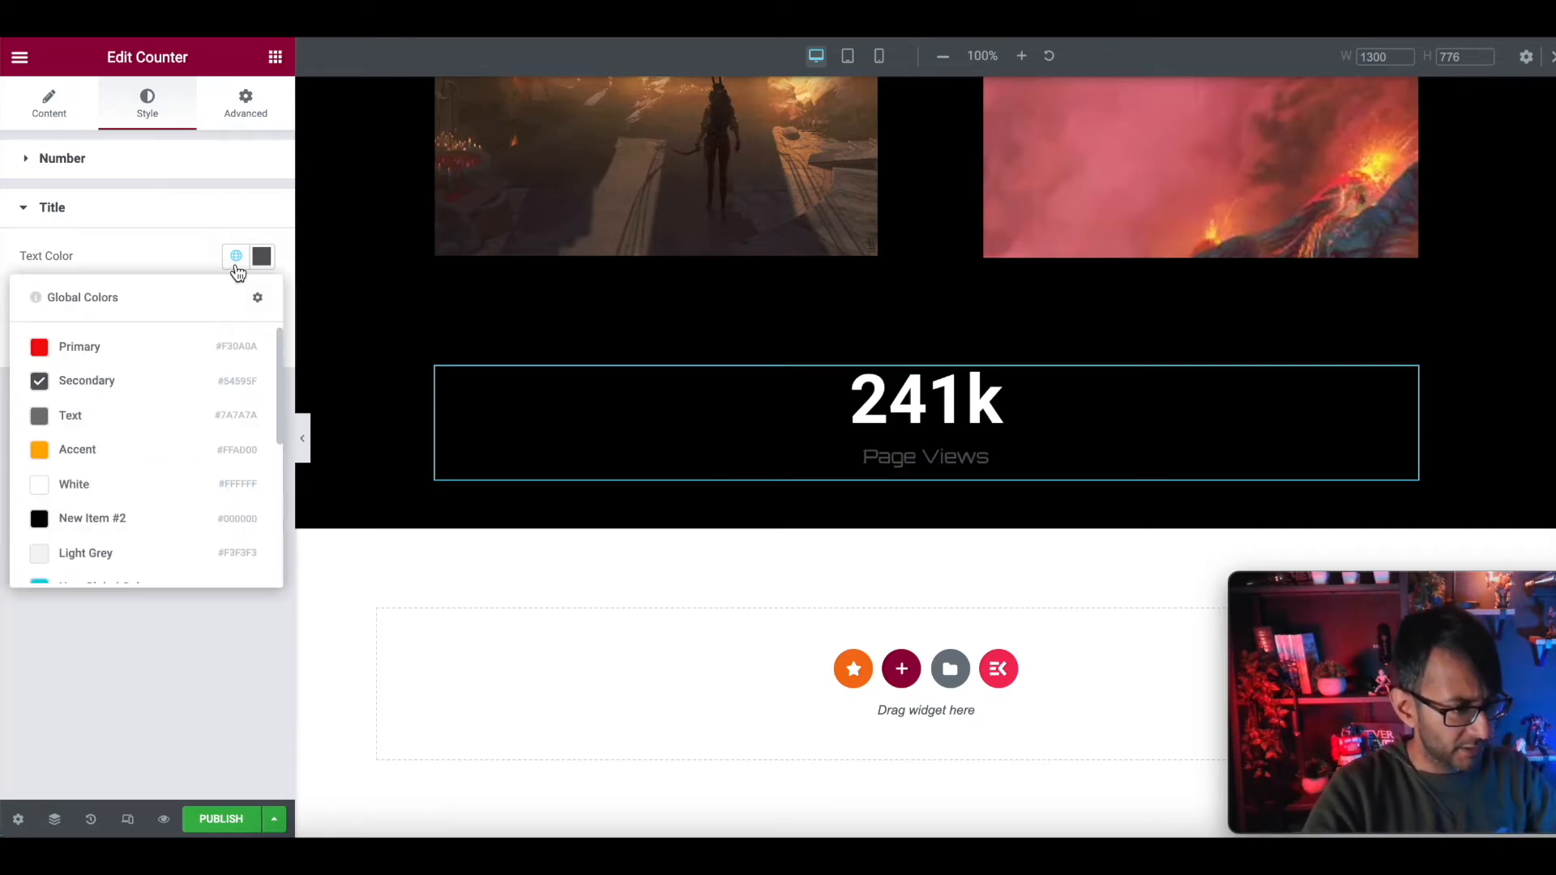
left_click(153, 489)
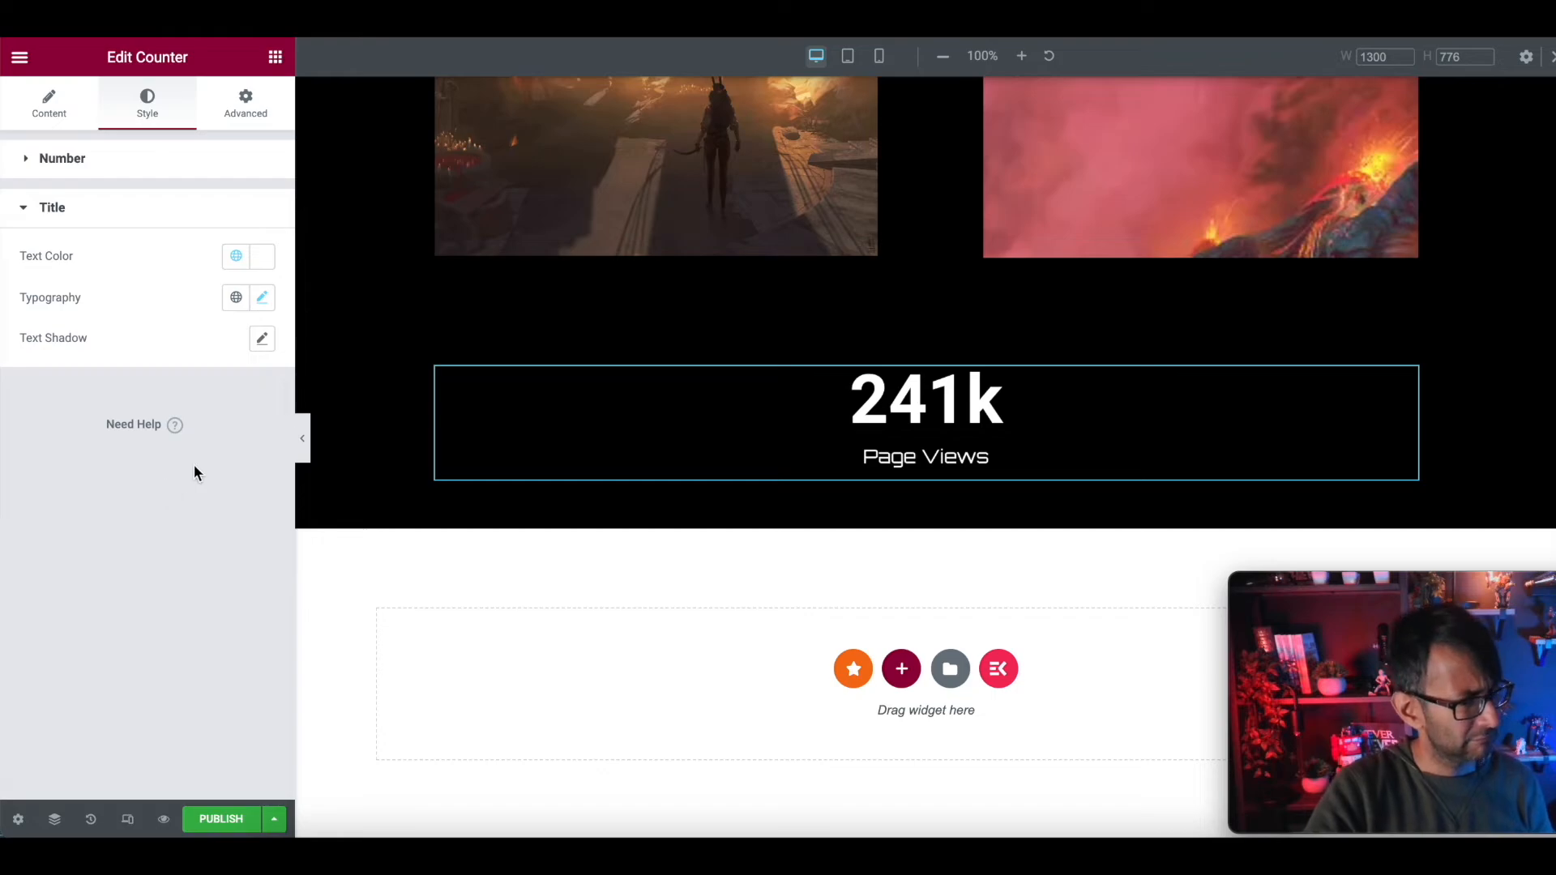
left_click(262, 299)
left_click_drag(88, 741, 101, 741)
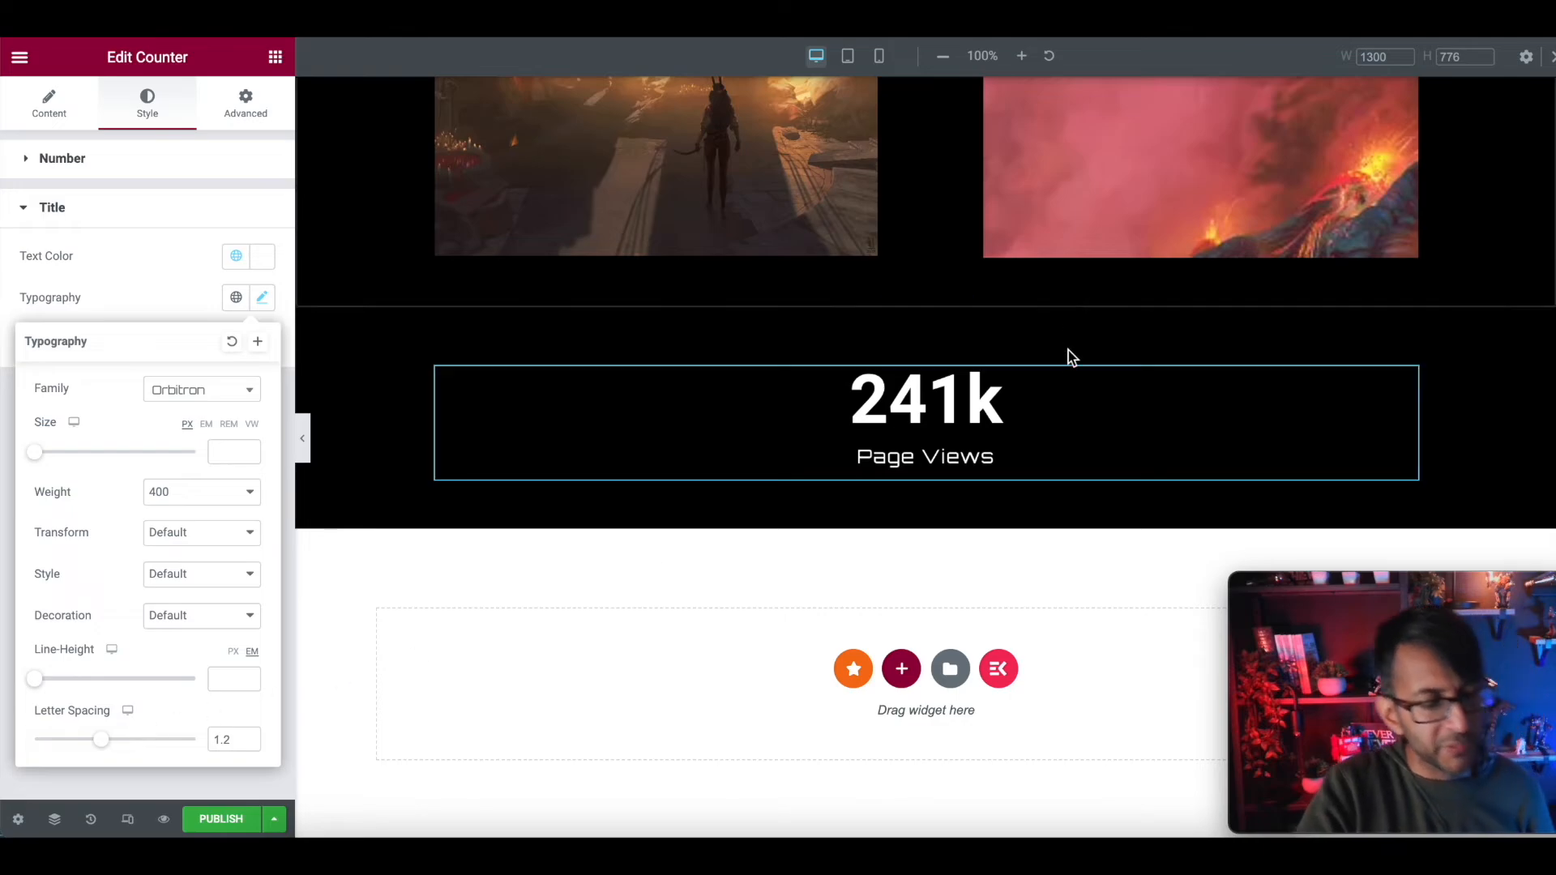
Duplicate the "Page Views" counter
right_click(1404, 381)
left_click(1428, 421)
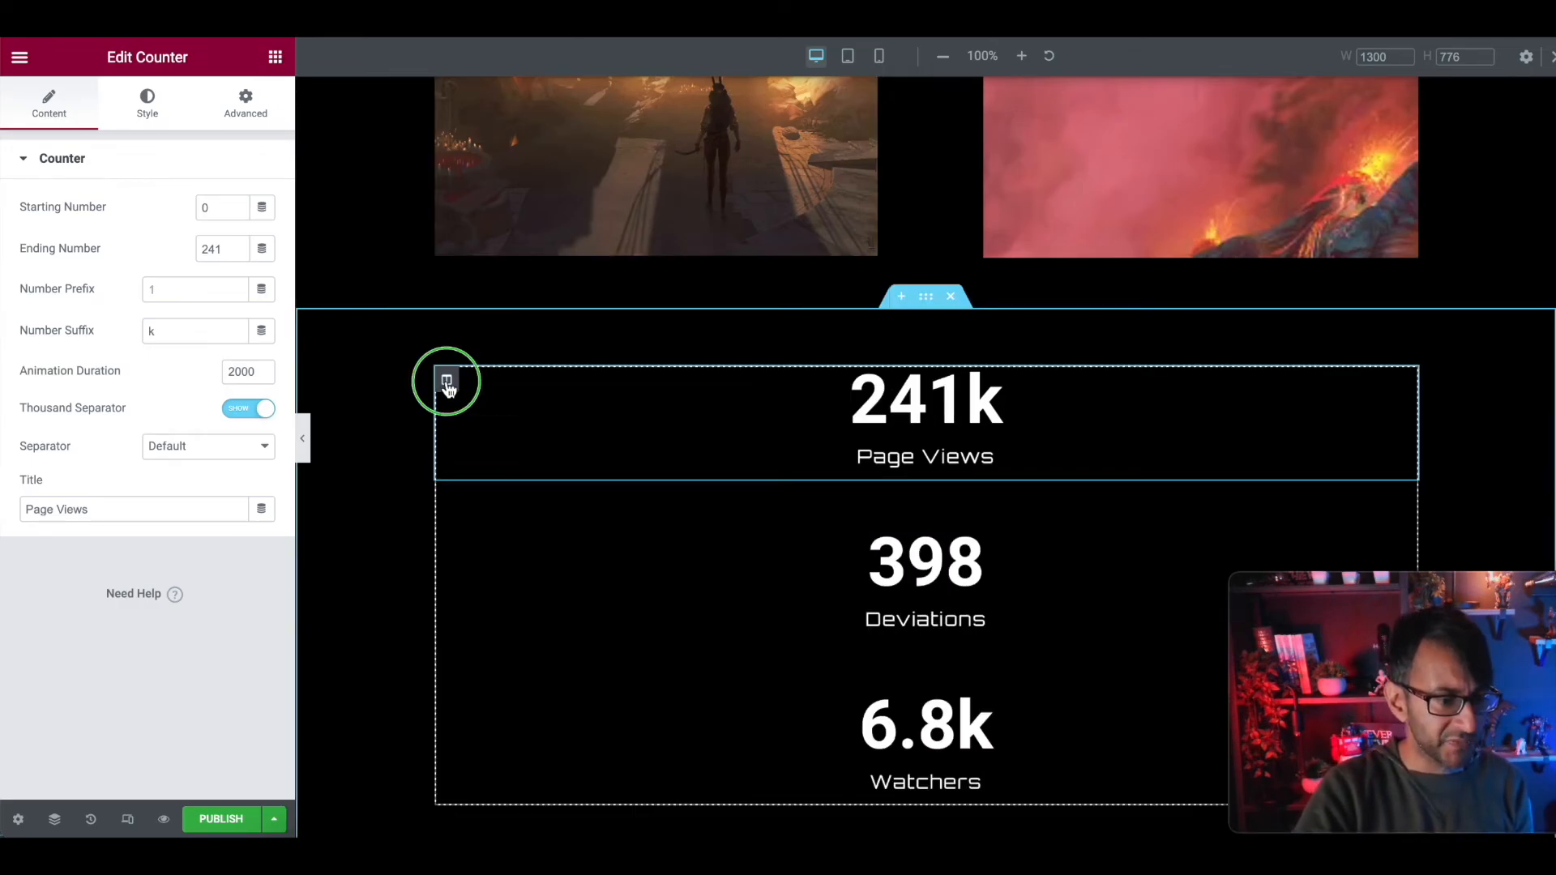
Add a new column beside the counters and widen it to about 68.6% of the section
right_click(445, 380)
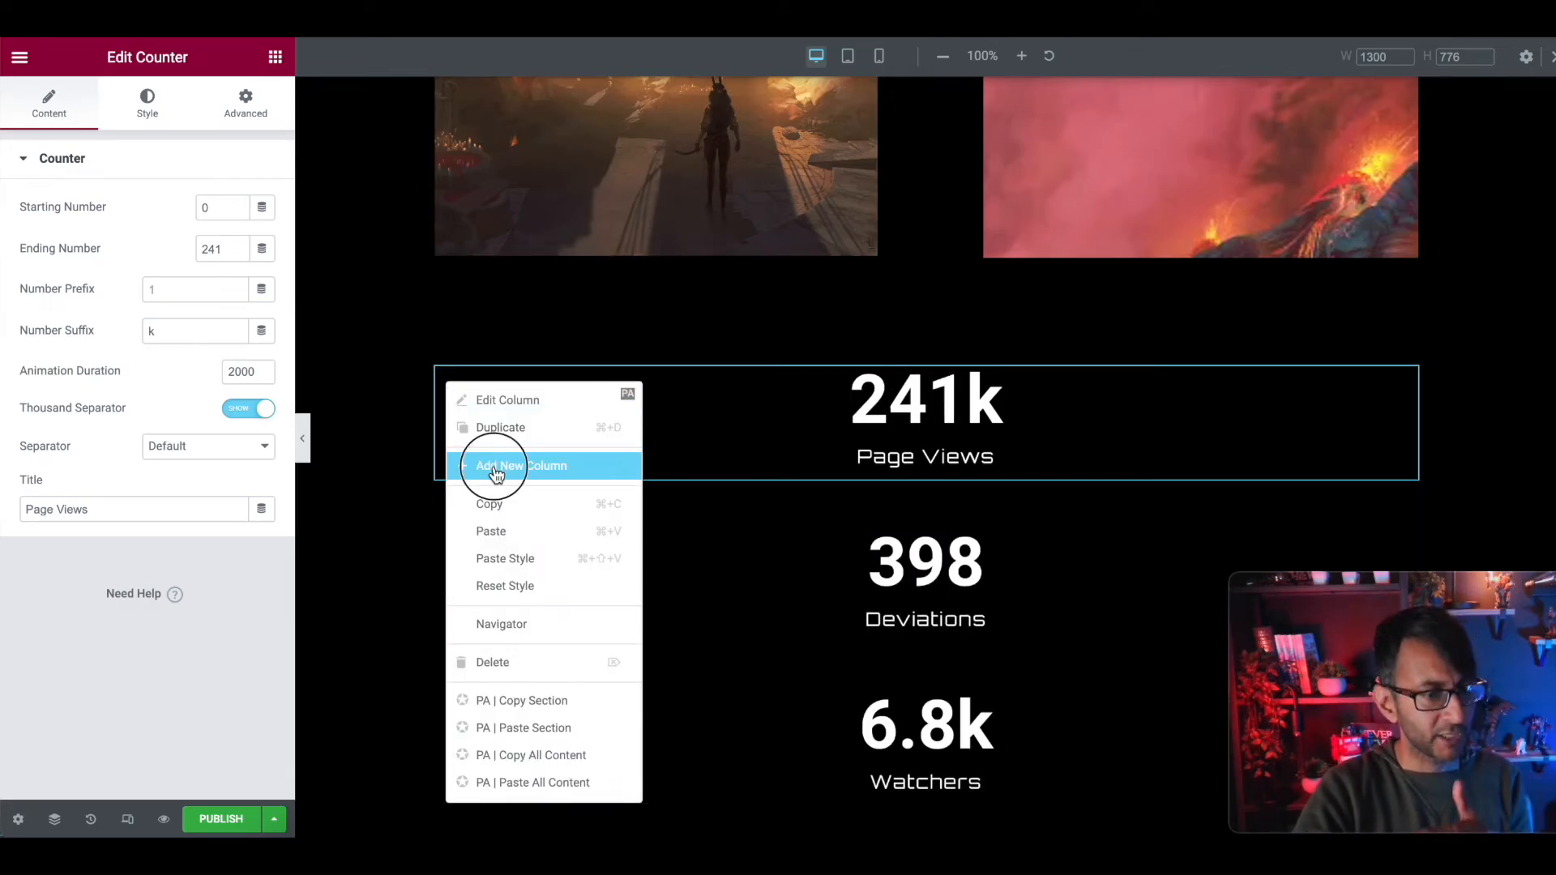
left_click(497, 470)
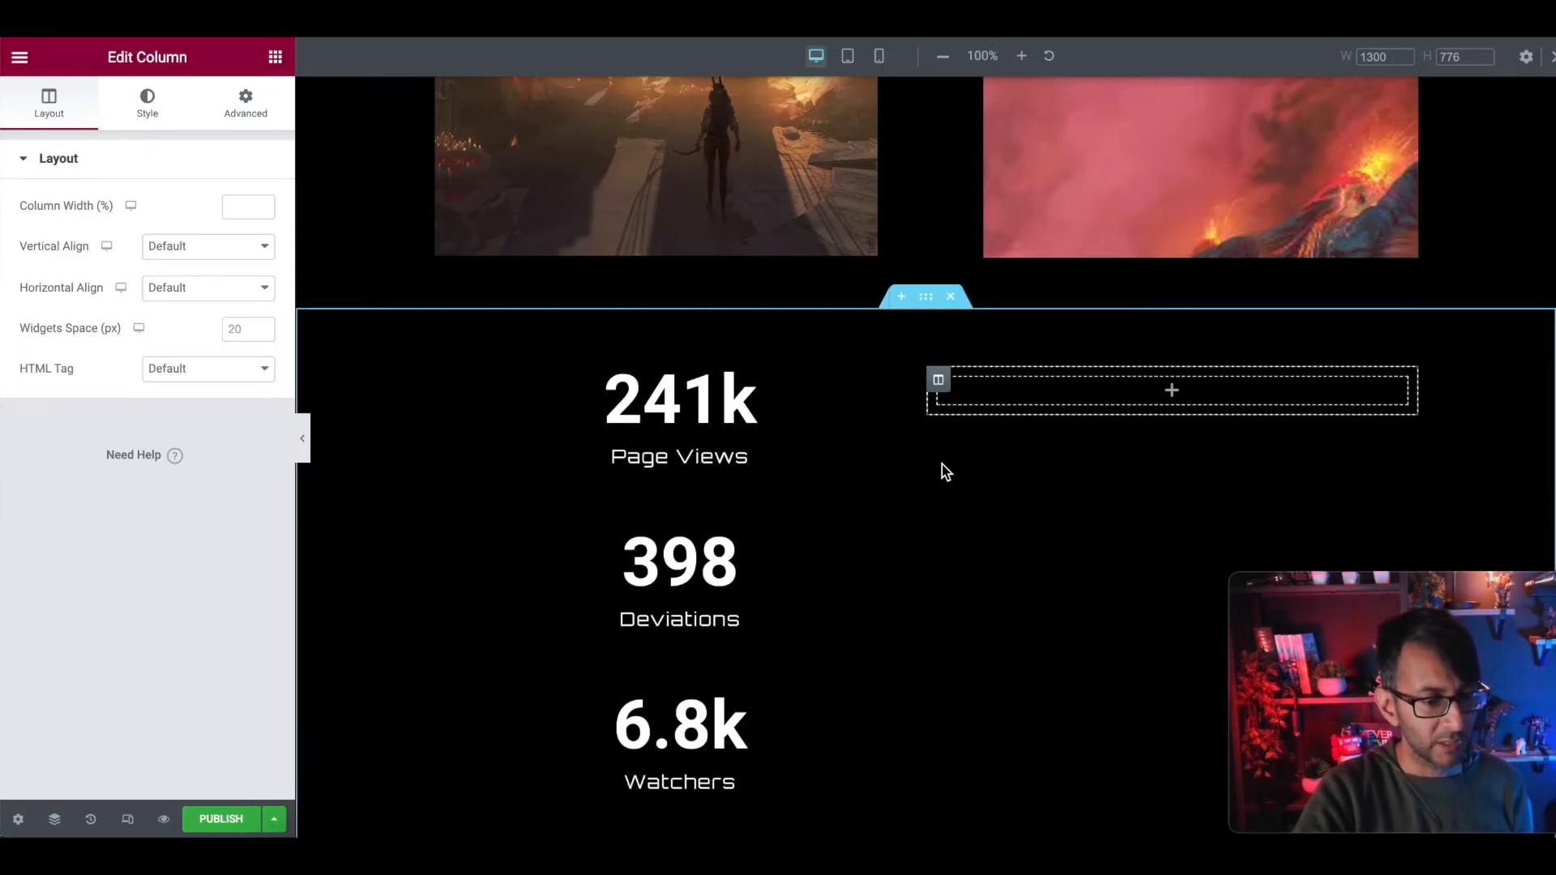
left_click_drag(926, 464, 743, 459)
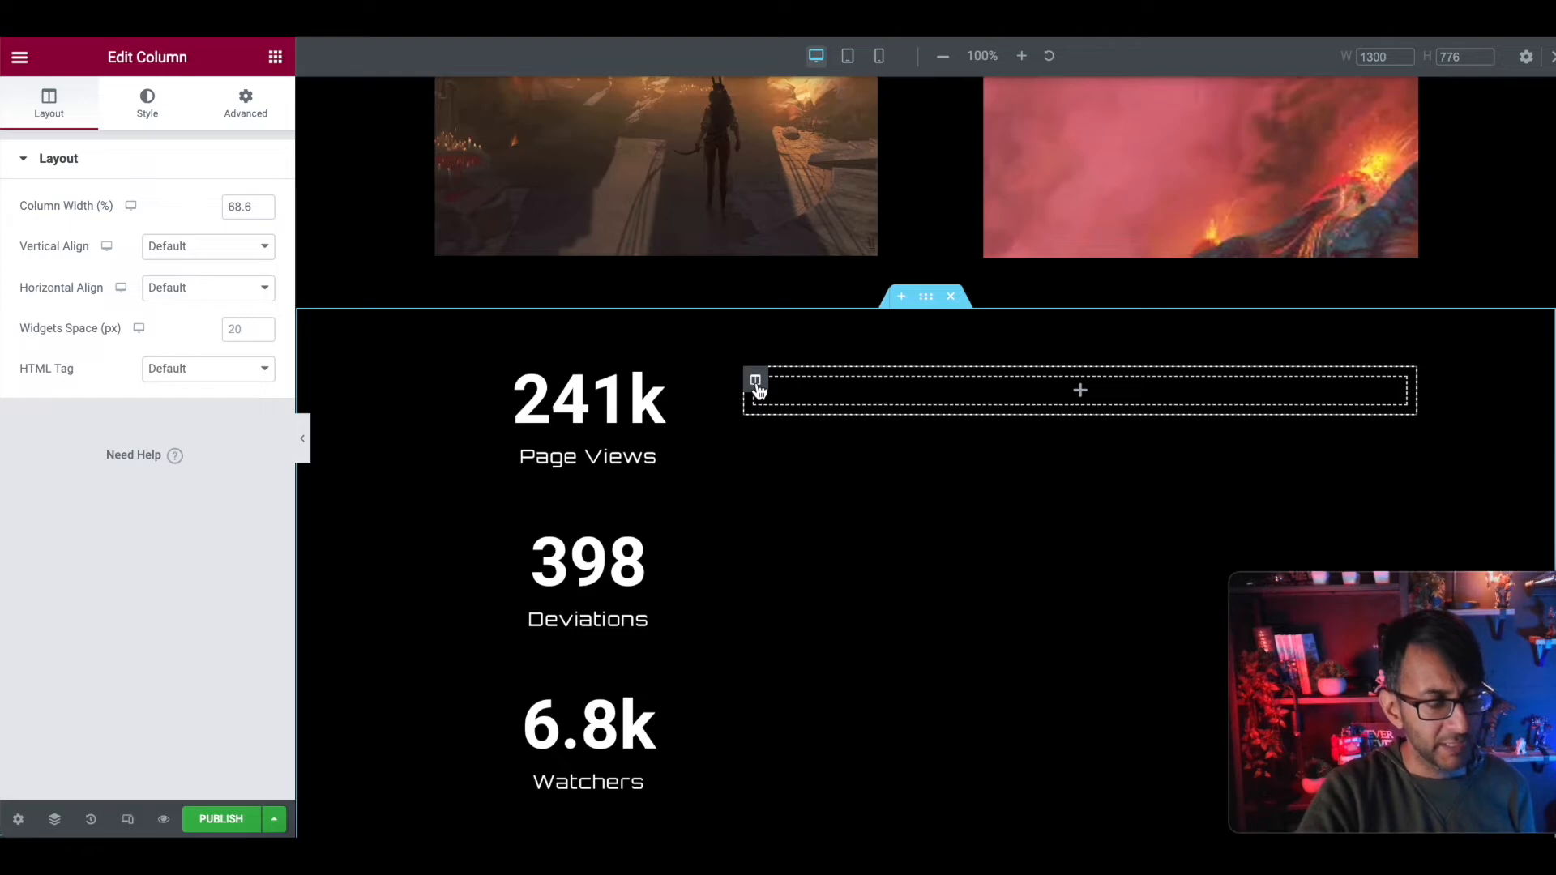
Unlink the counters column's side values and set its right margin to 60 px
left_click(446, 379)
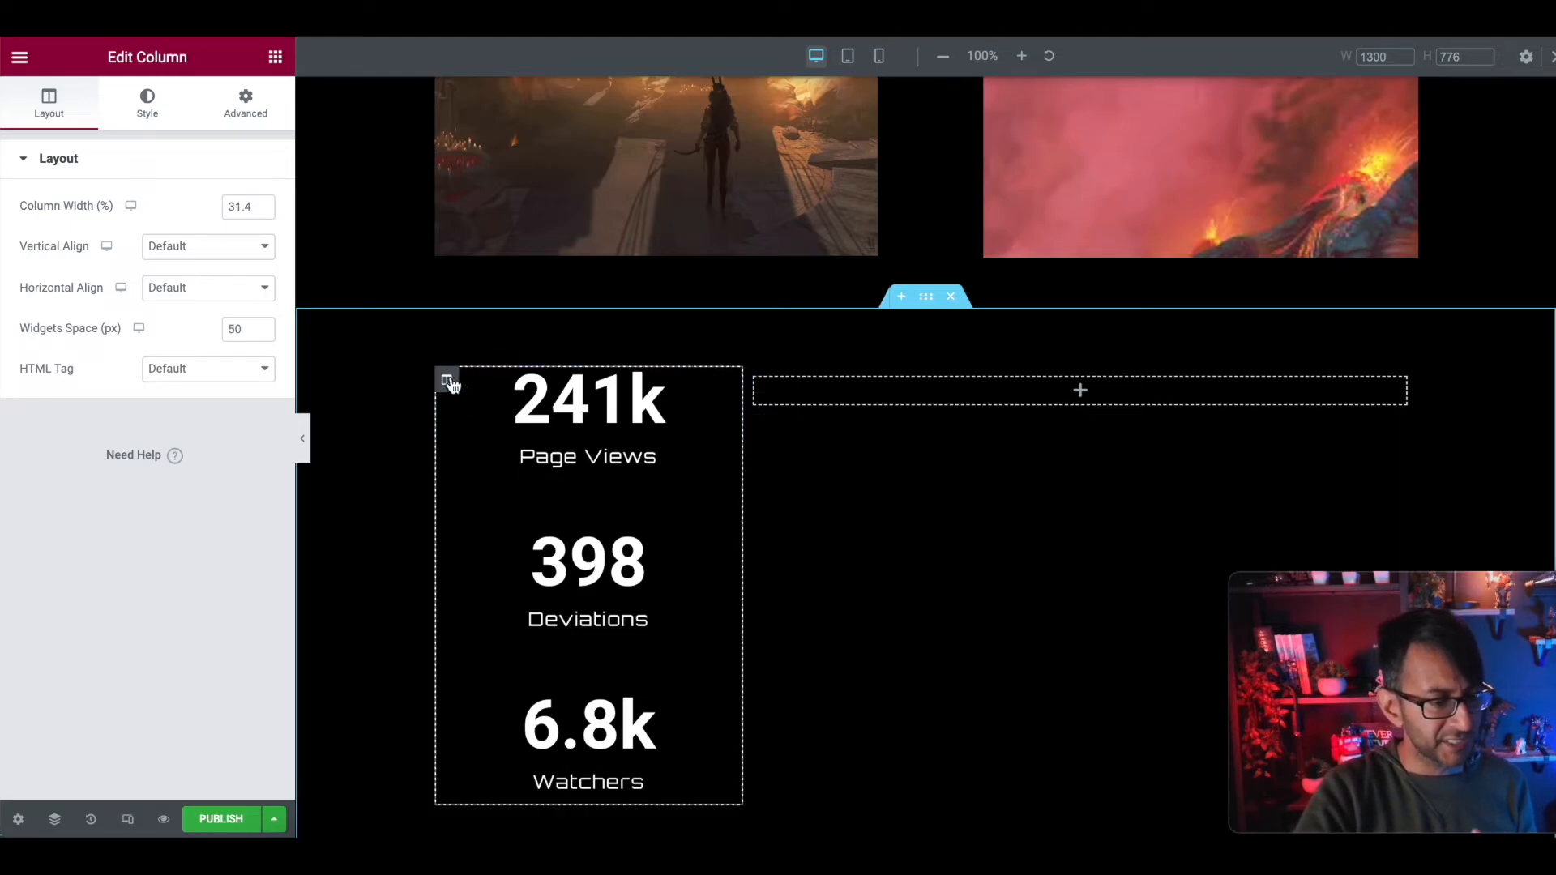
left_click(243, 121)
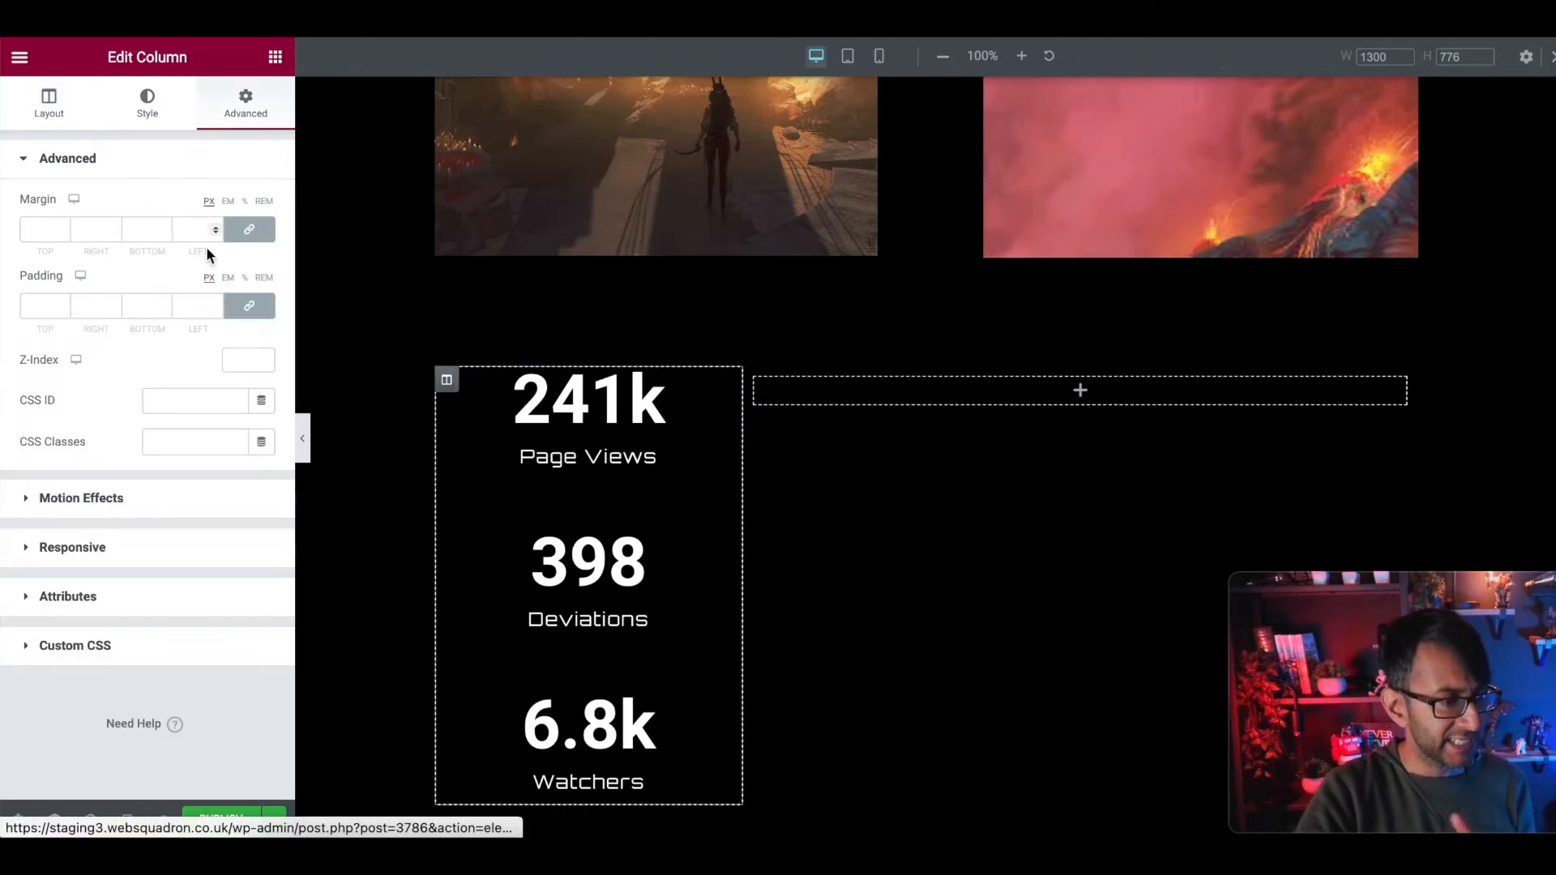
left_click(256, 309)
double_click(85, 229)
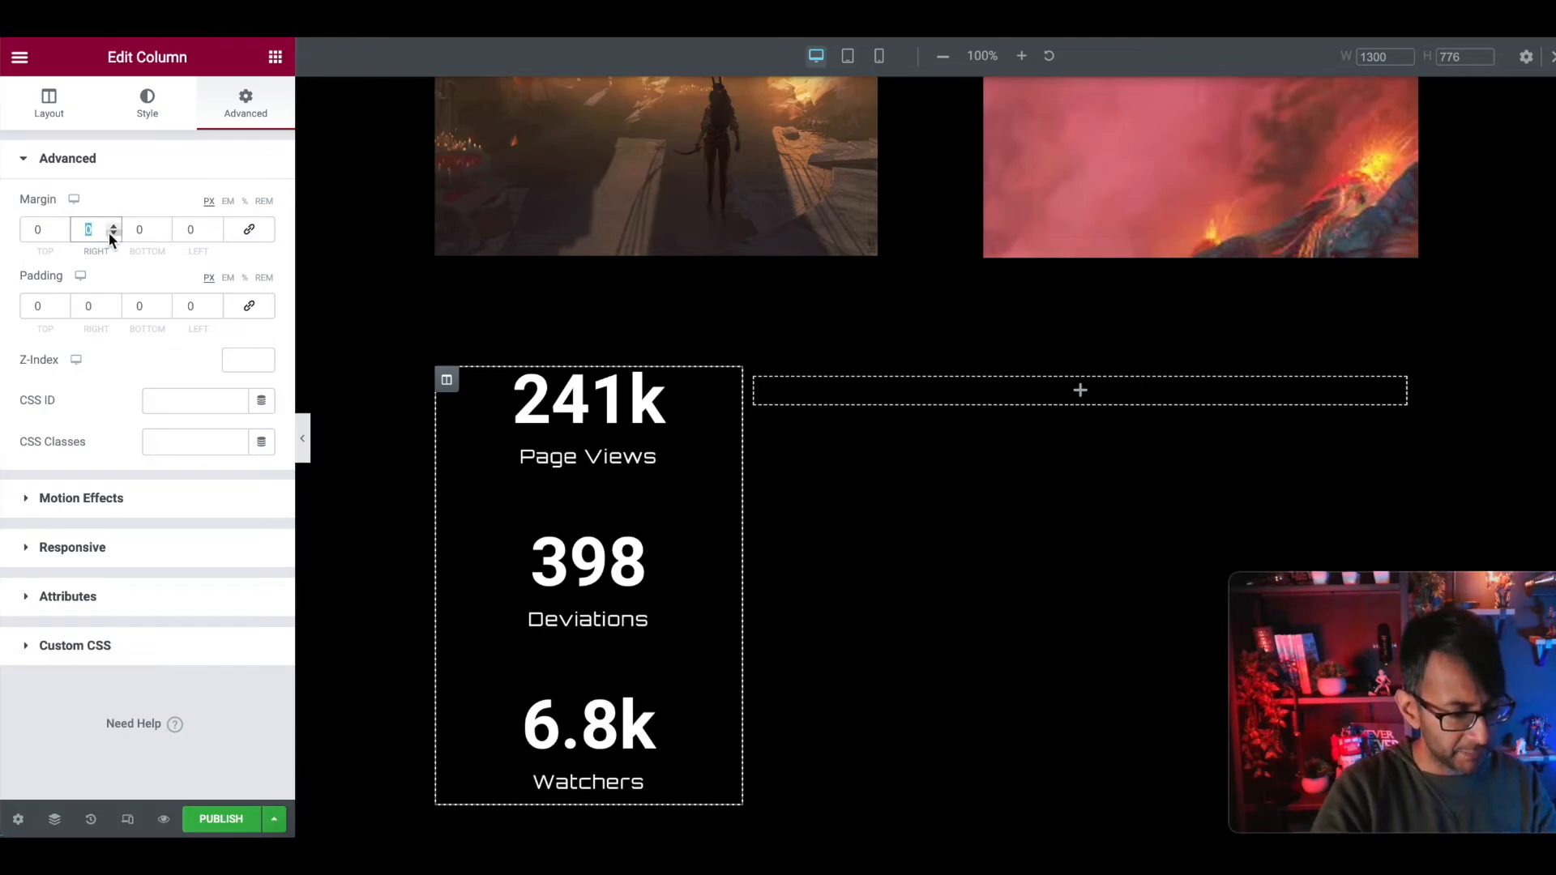
type("60")
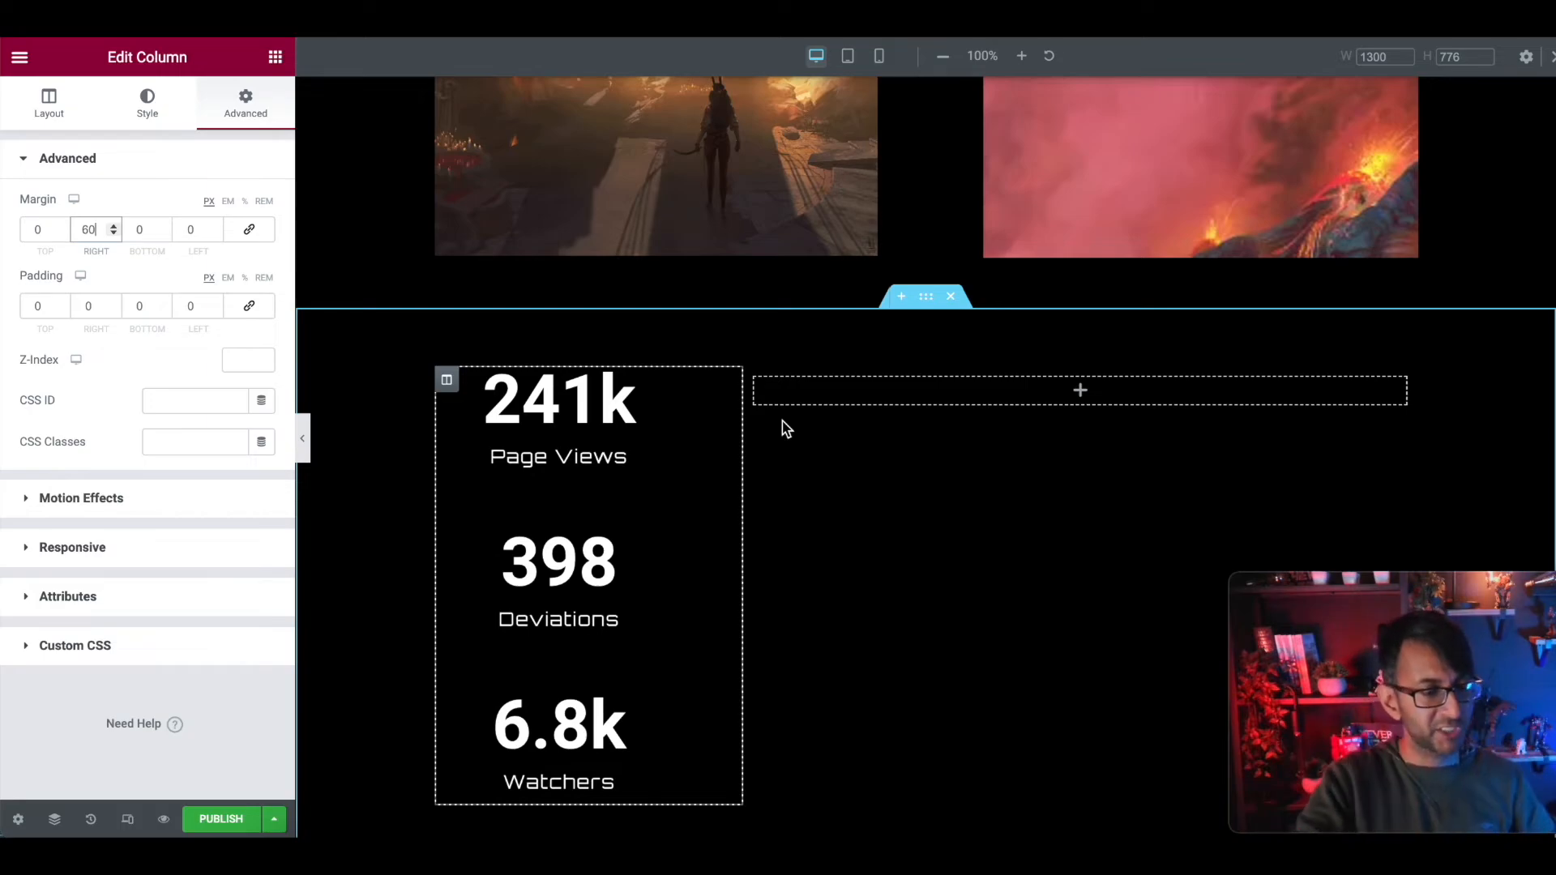
Find the Gallery widget that supports grid layouts and place it in the empty column beside the counters
left_click(756, 381)
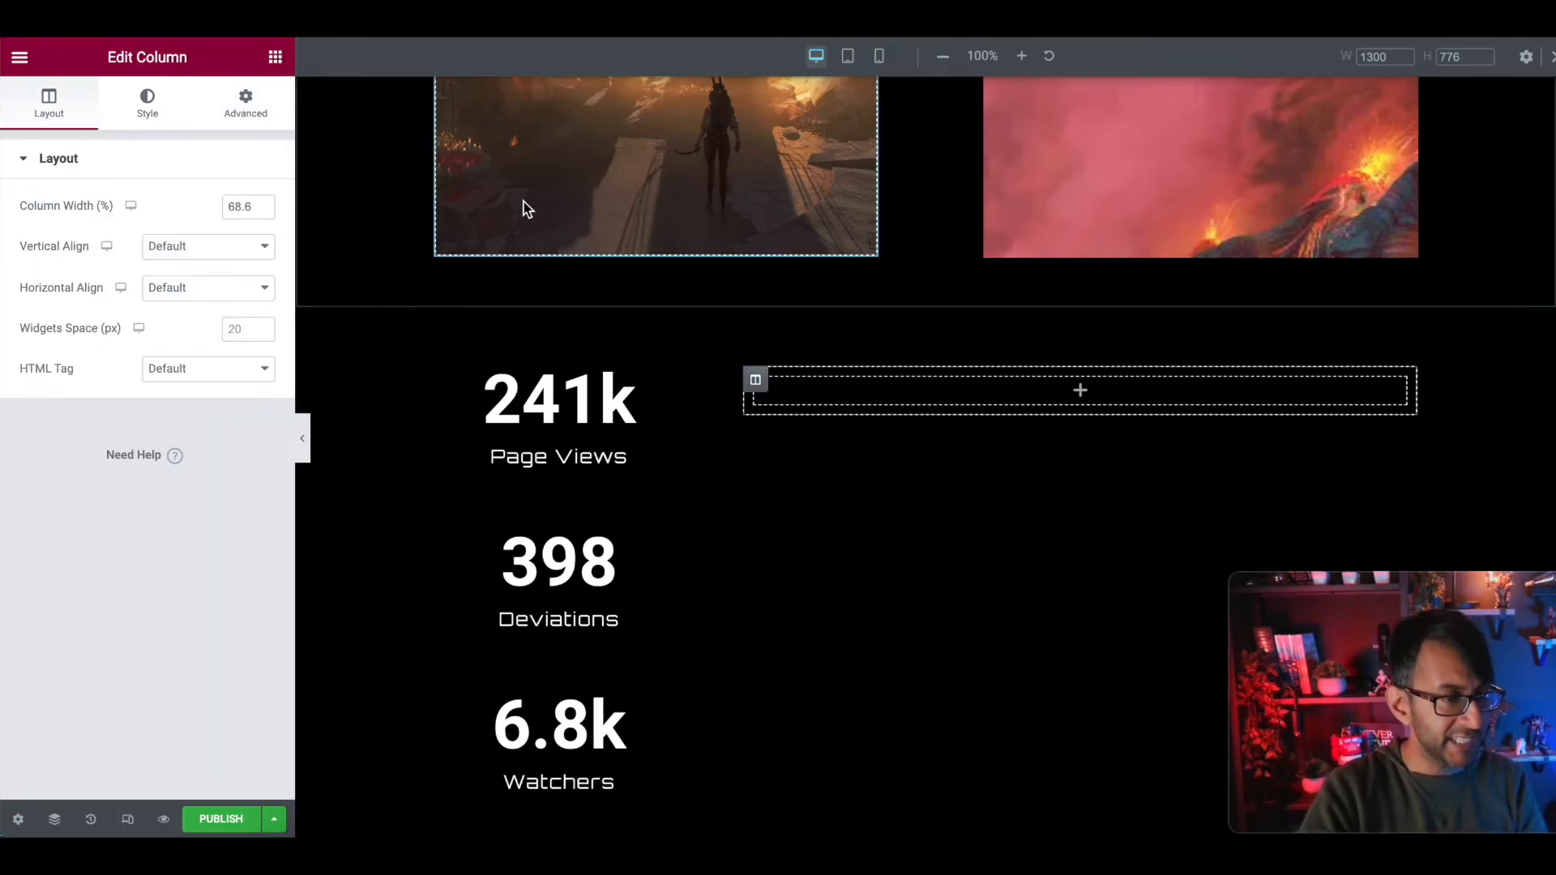
left_click(274, 55)
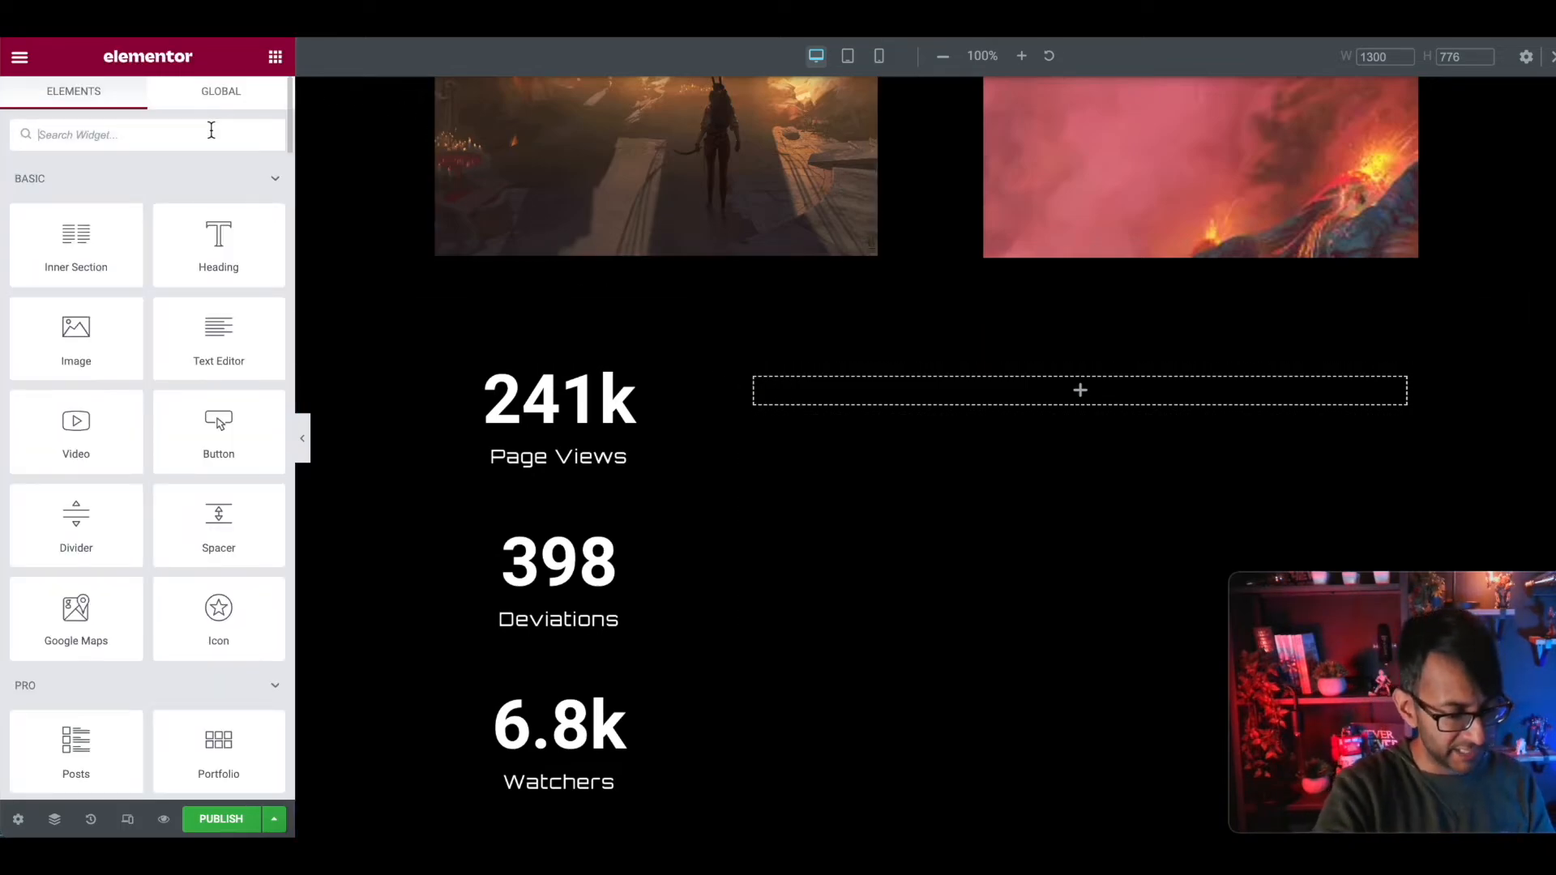
type("gallery")
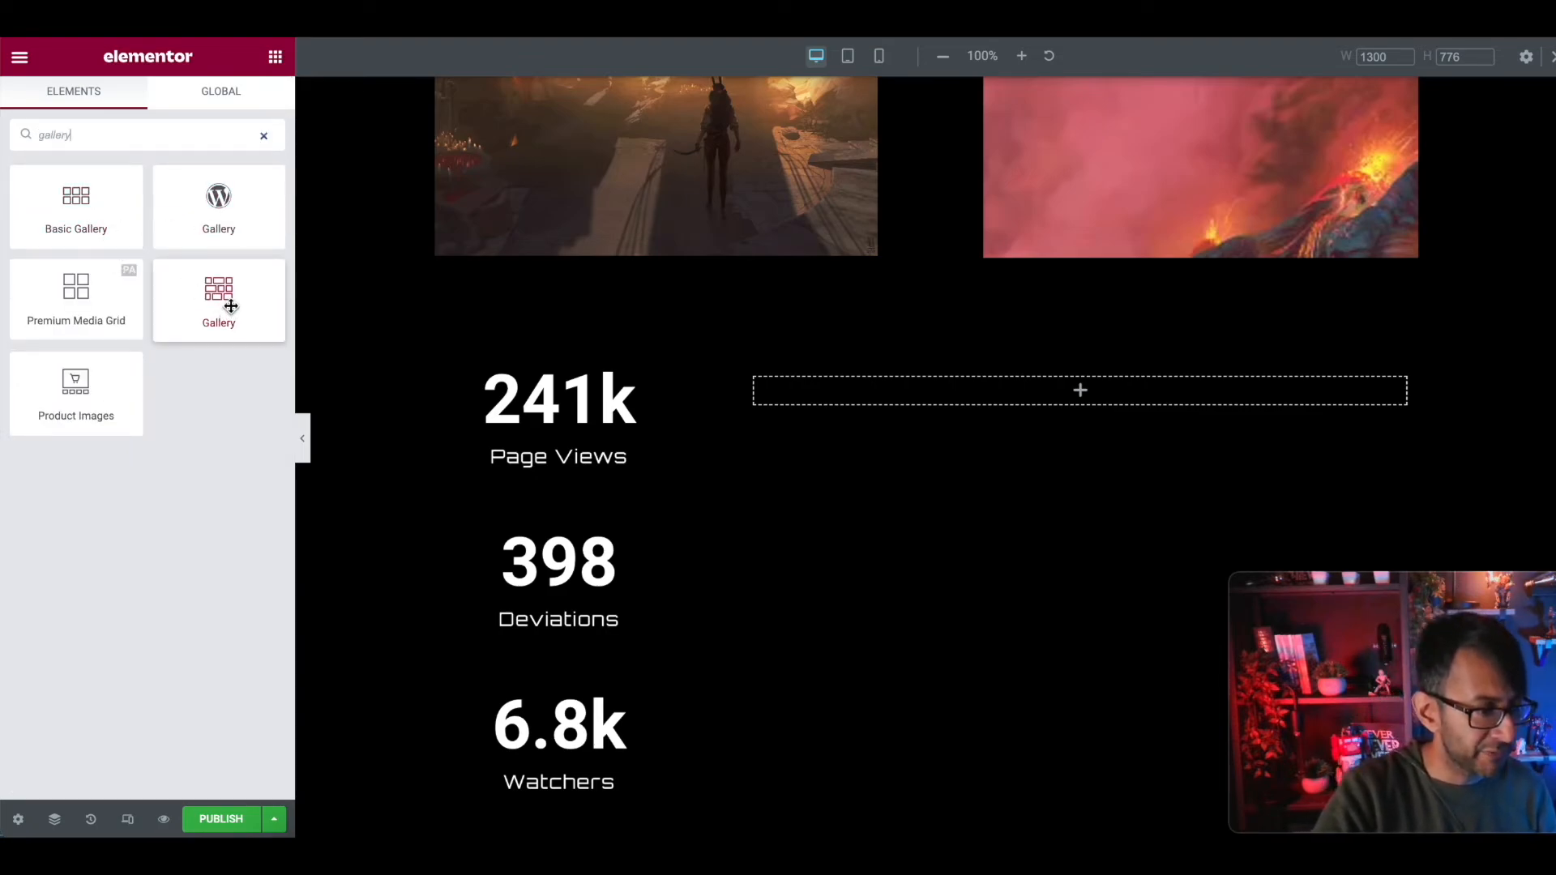
left_click_drag(231, 306, 969, 381)
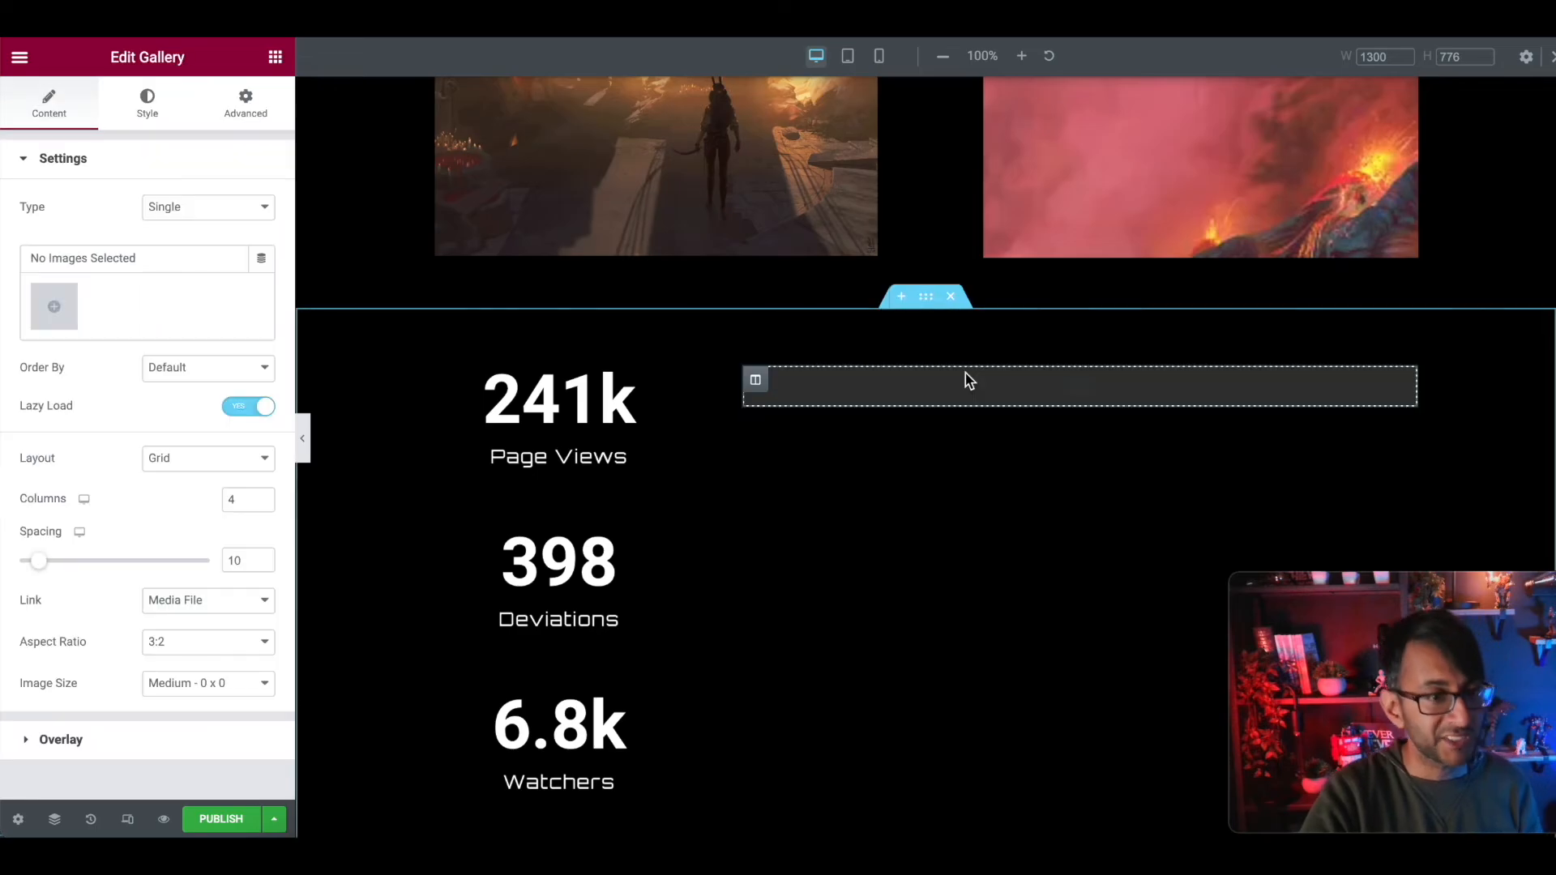
Select eleven artworks for the gallery from the media library, from the misty landscape through the amber-lit figure, including the red colossus
left_click(68, 315)
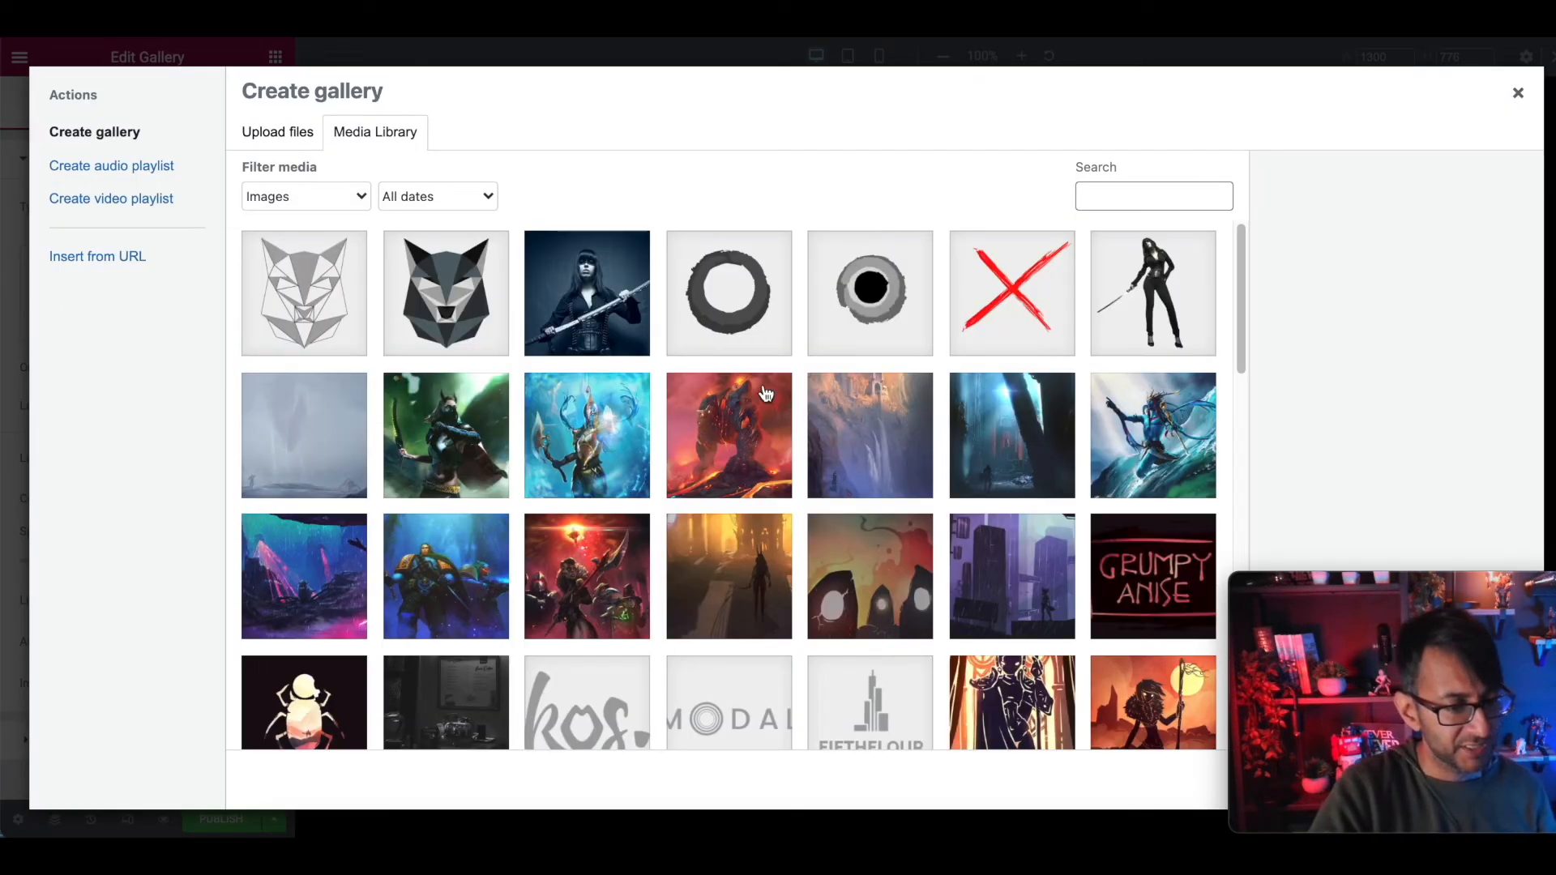
left_click(455, 451)
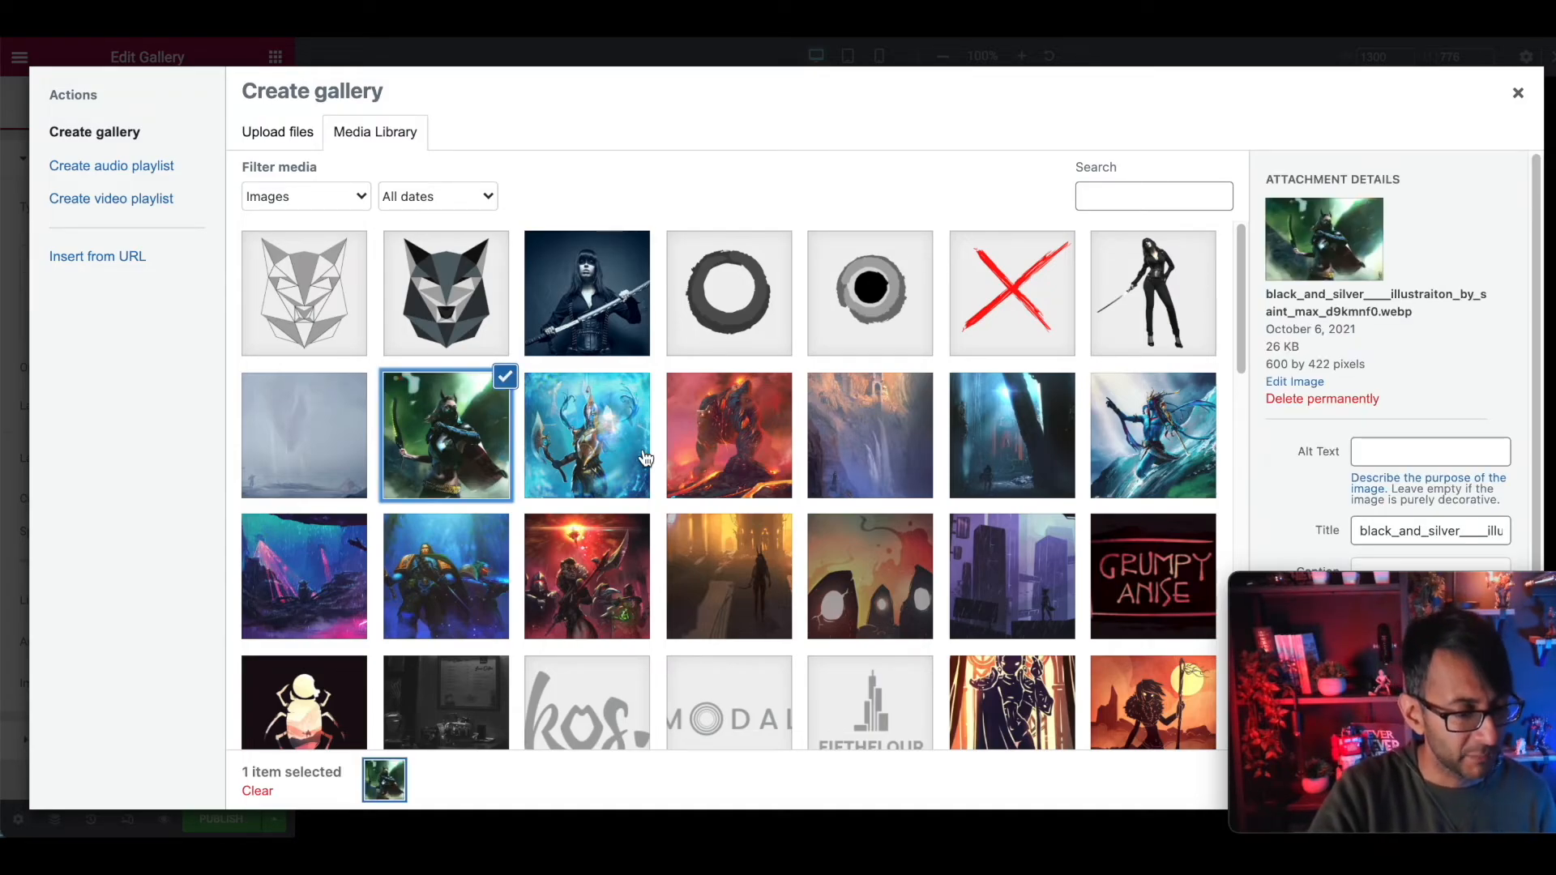
left_click(565, 446)
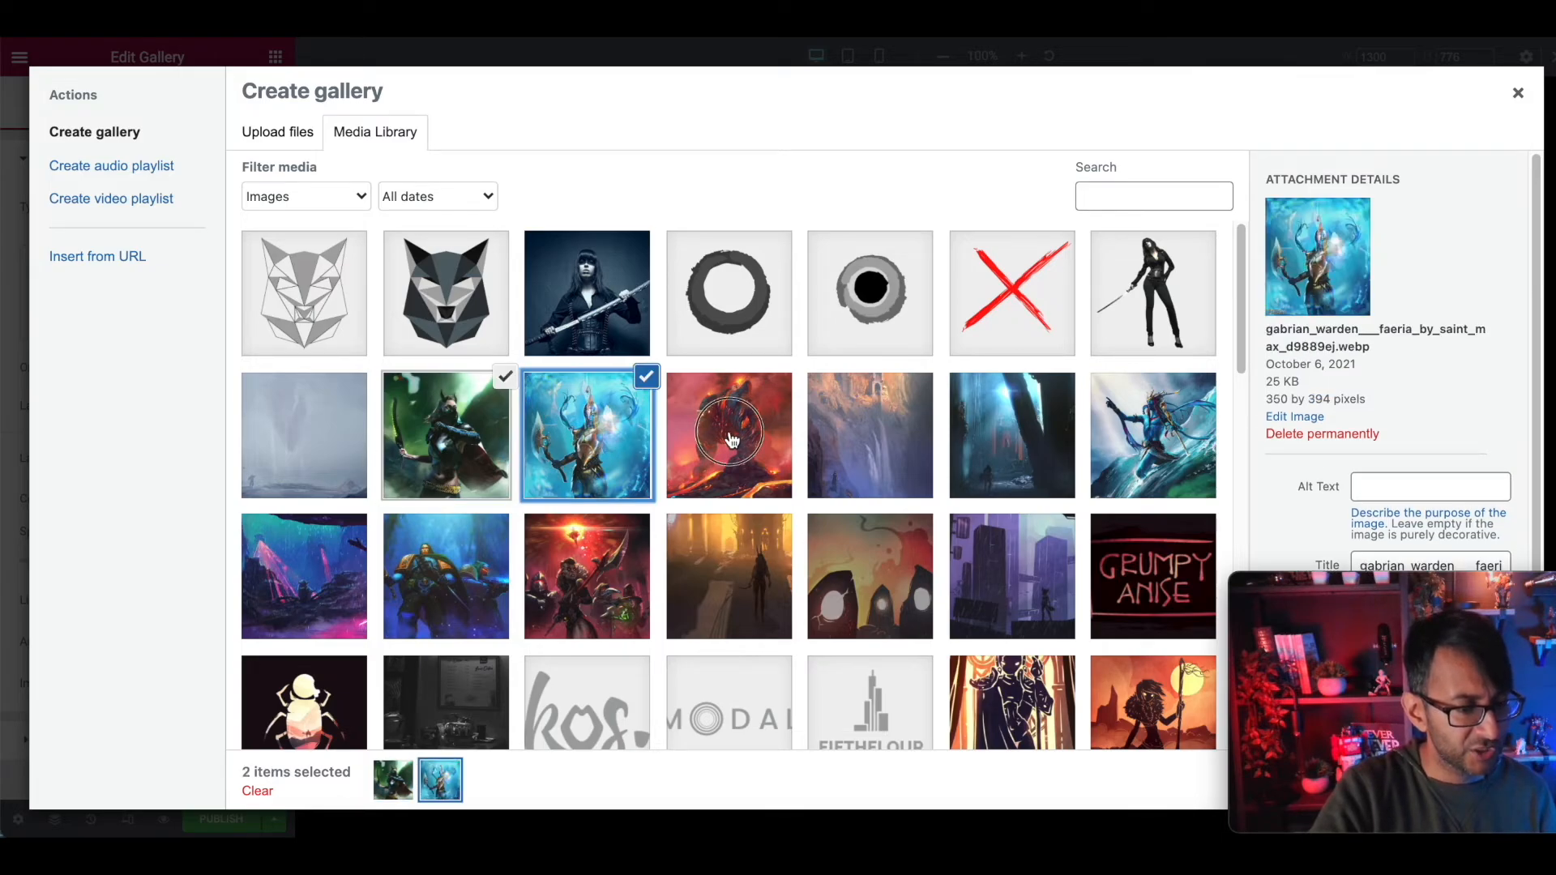
left_click(737, 441)
left_click(357, 458)
left_click(861, 445)
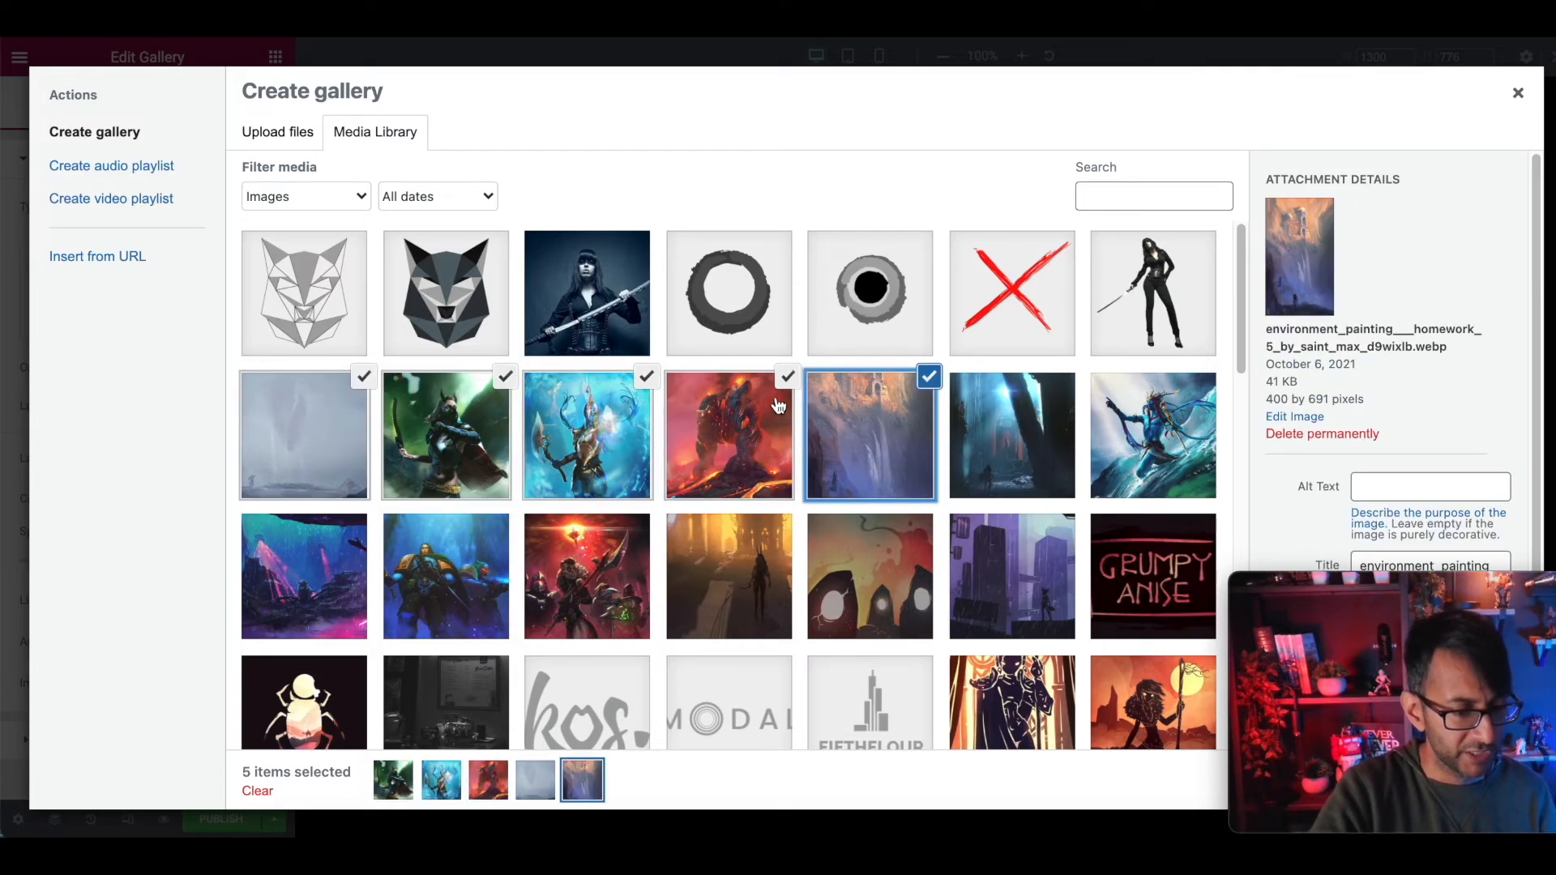
left_click(787, 376)
left_click(989, 429)
left_click(1130, 439)
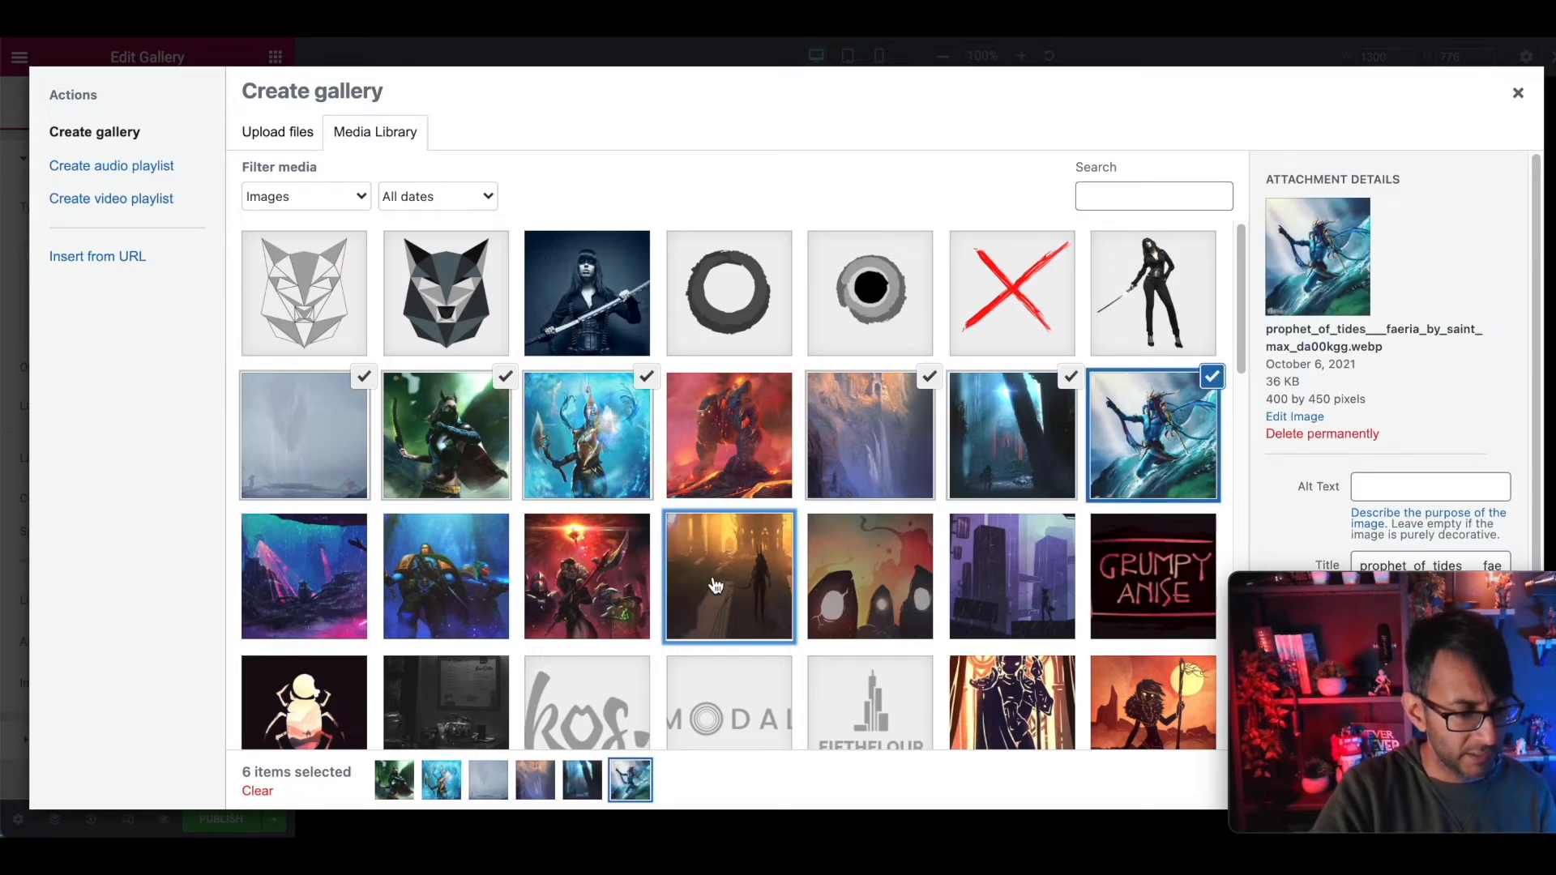
left_click(681, 585, "shift")
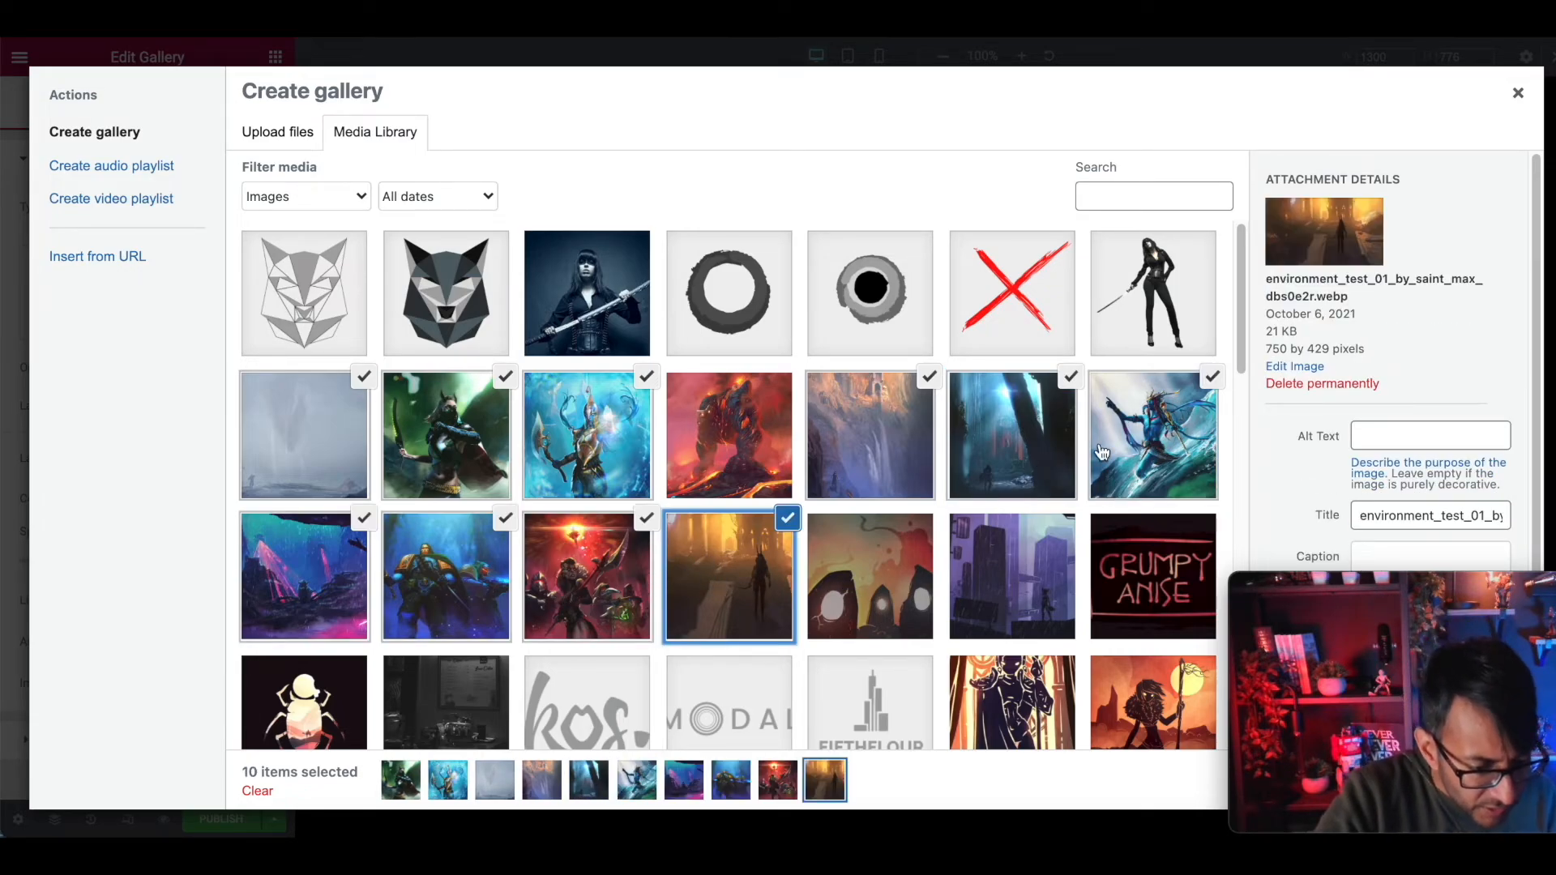
left_click(693, 411)
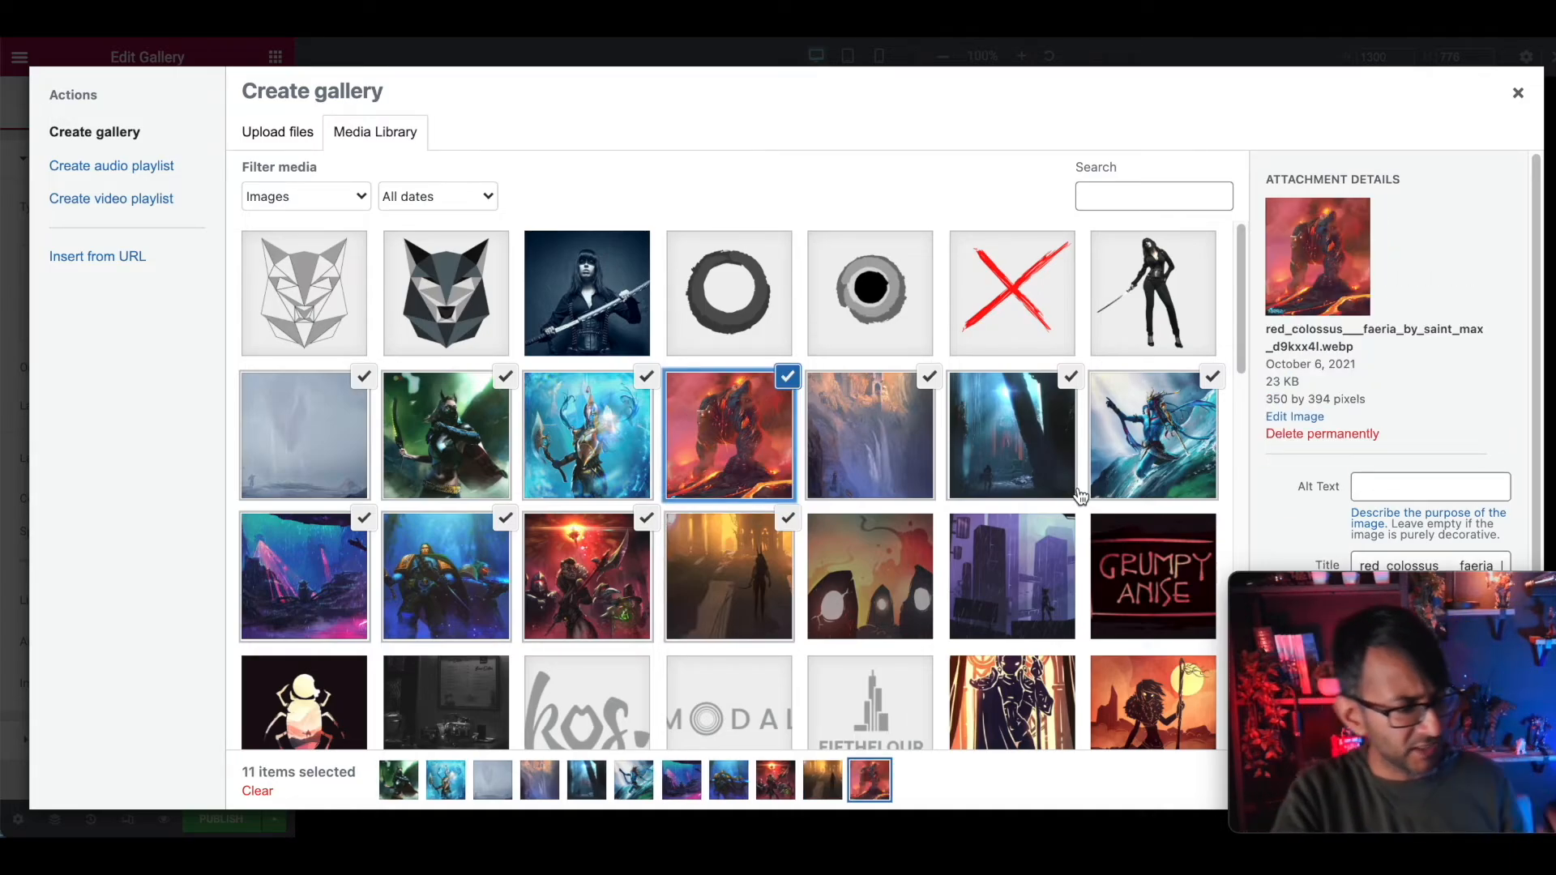
Create a new gallery from the selected artworks and insert it into the widget
left_click_drag(1477, 582, 1467, 432)
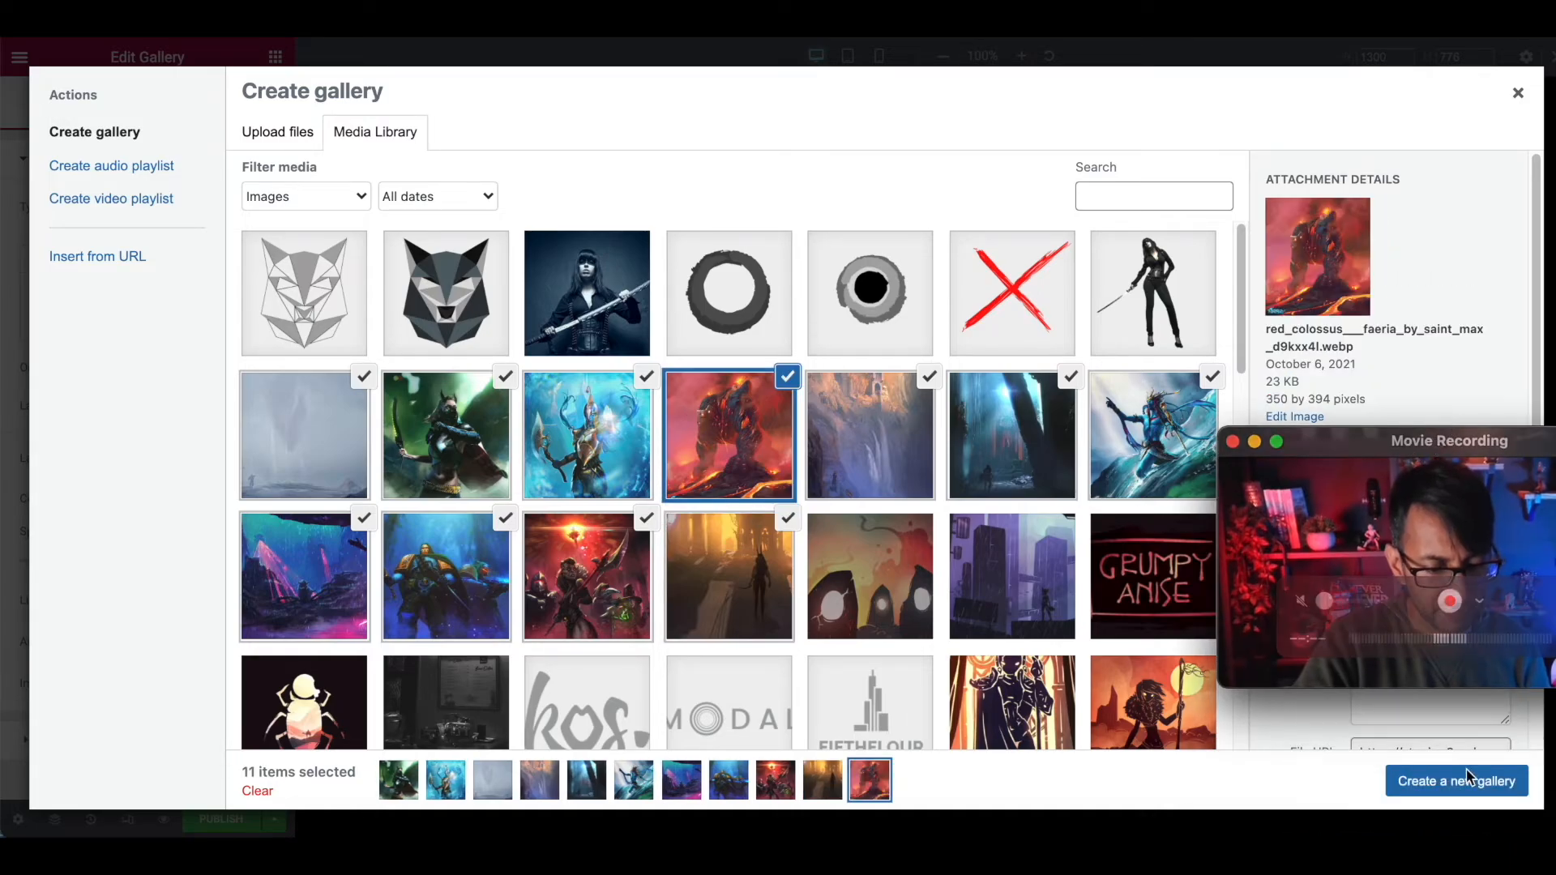
left_click(1467, 786)
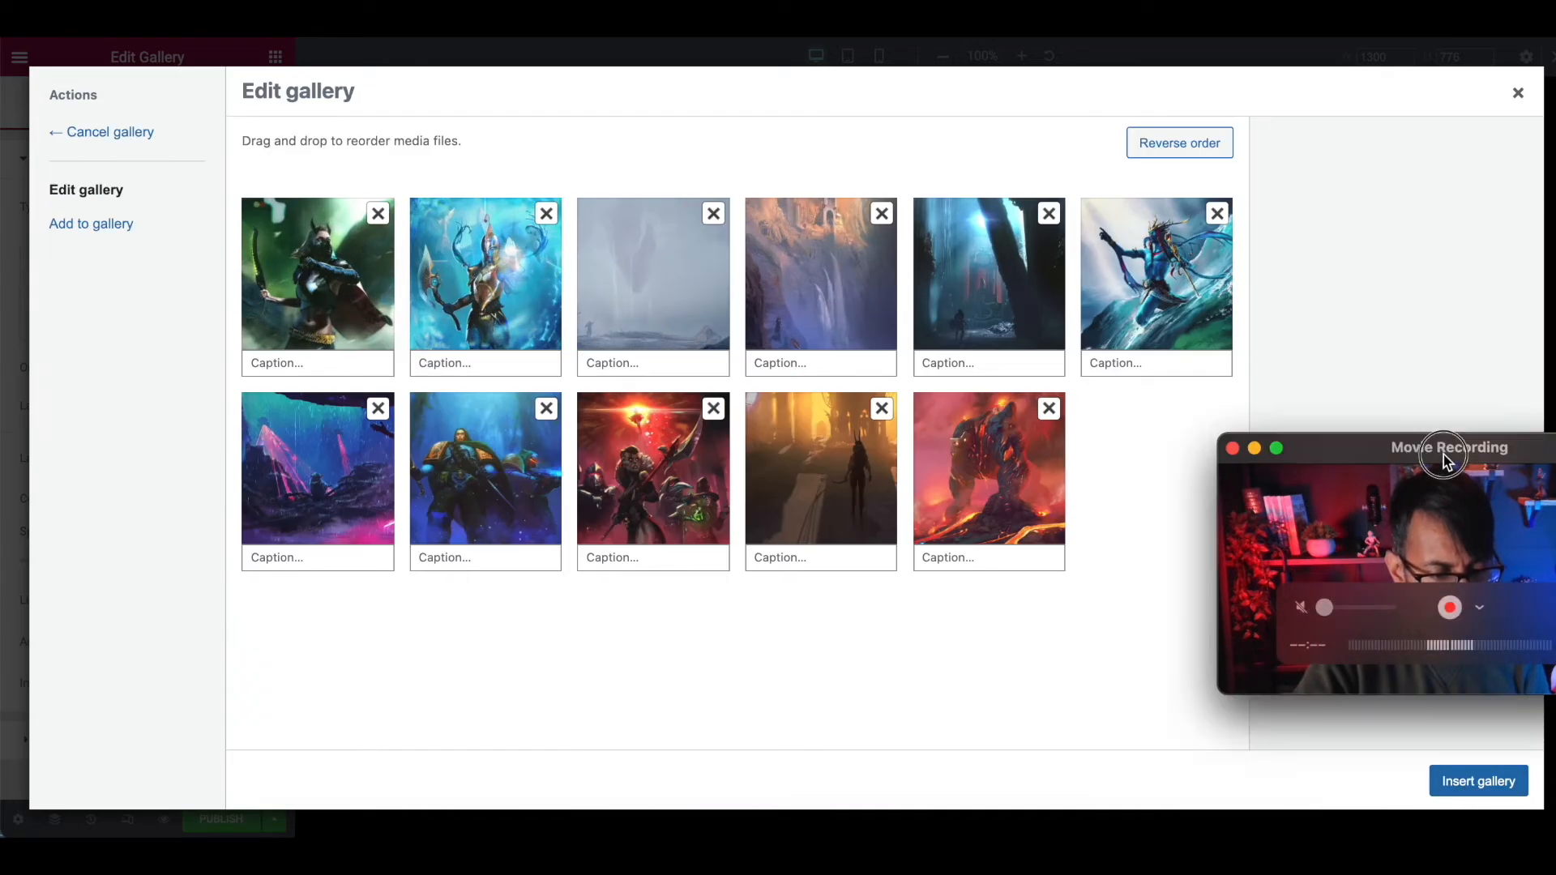
left_click_drag(1443, 455, 1448, 499)
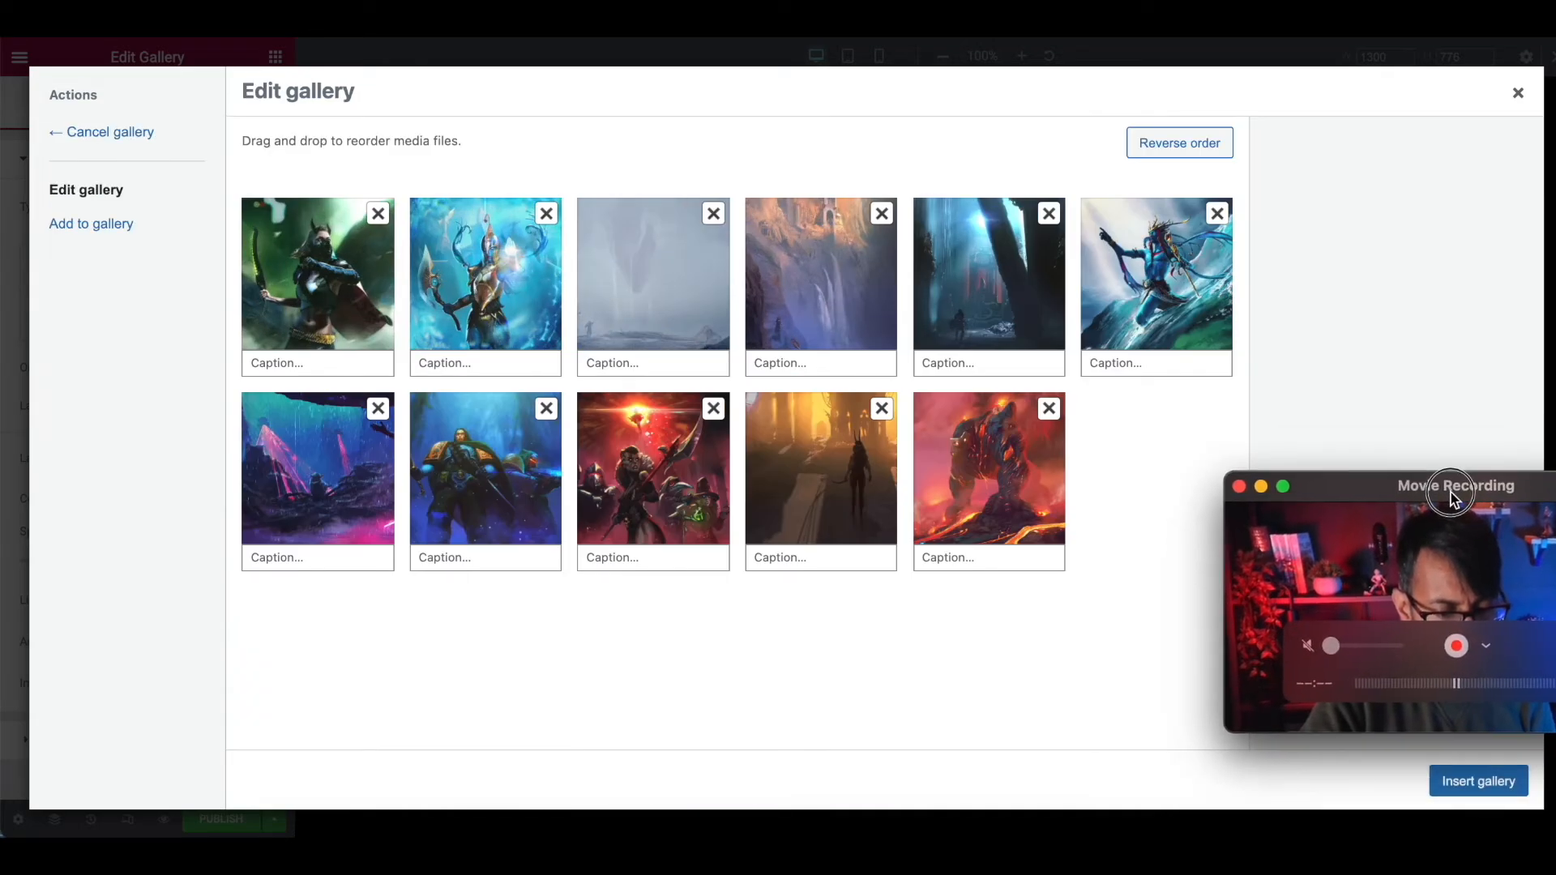
left_click(1472, 785)
left_click_drag(1425, 491, 1433, 592)
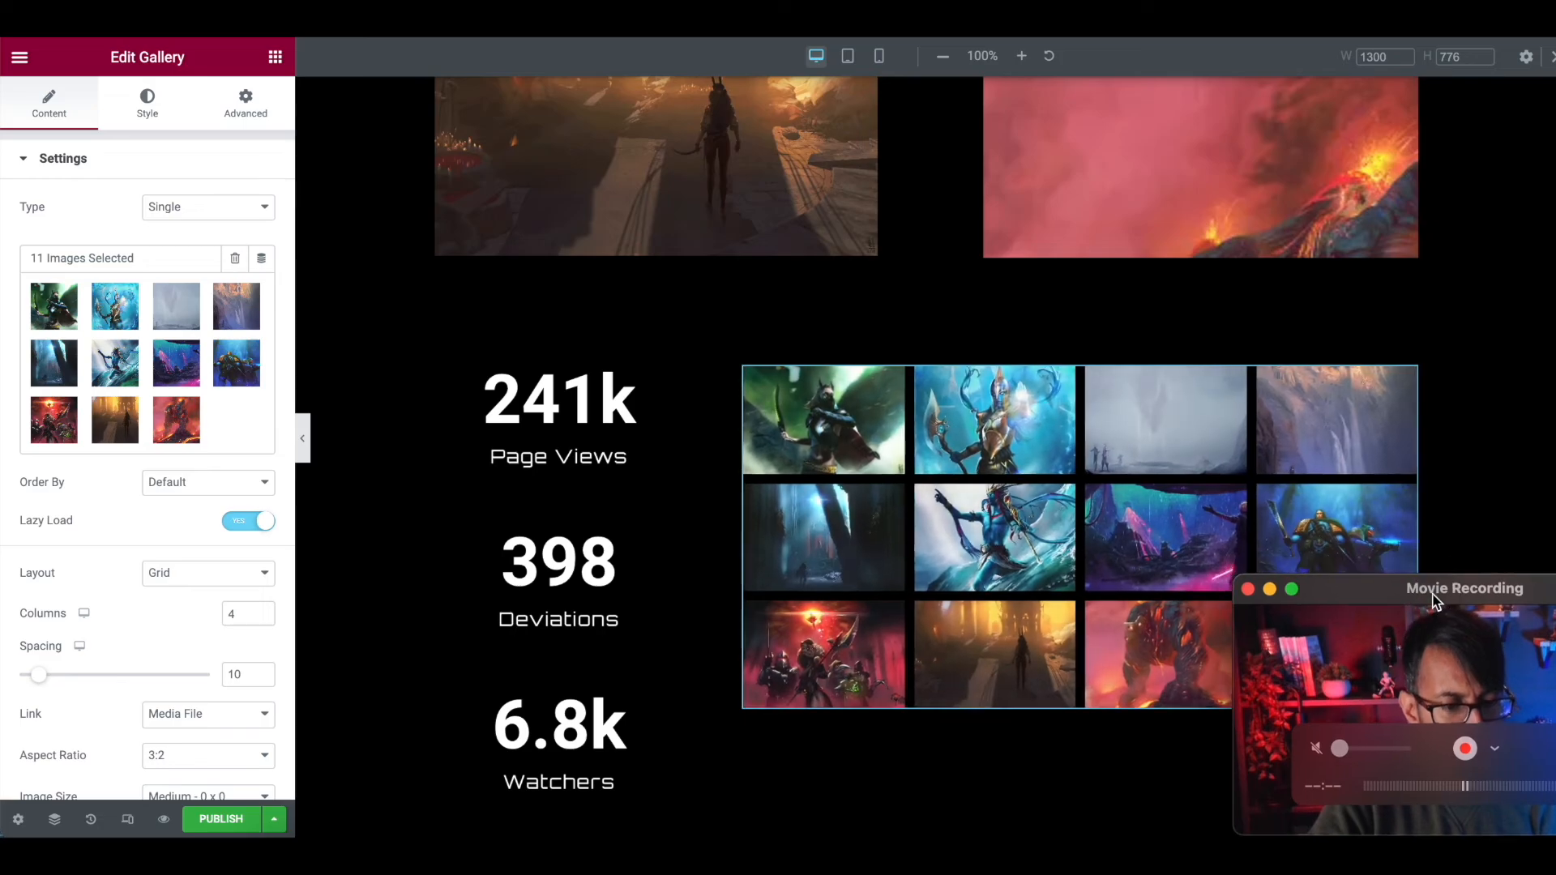
Set the gallery to 3 columns and keep its image order at Default
scroll(1038, 519, "down", 2)
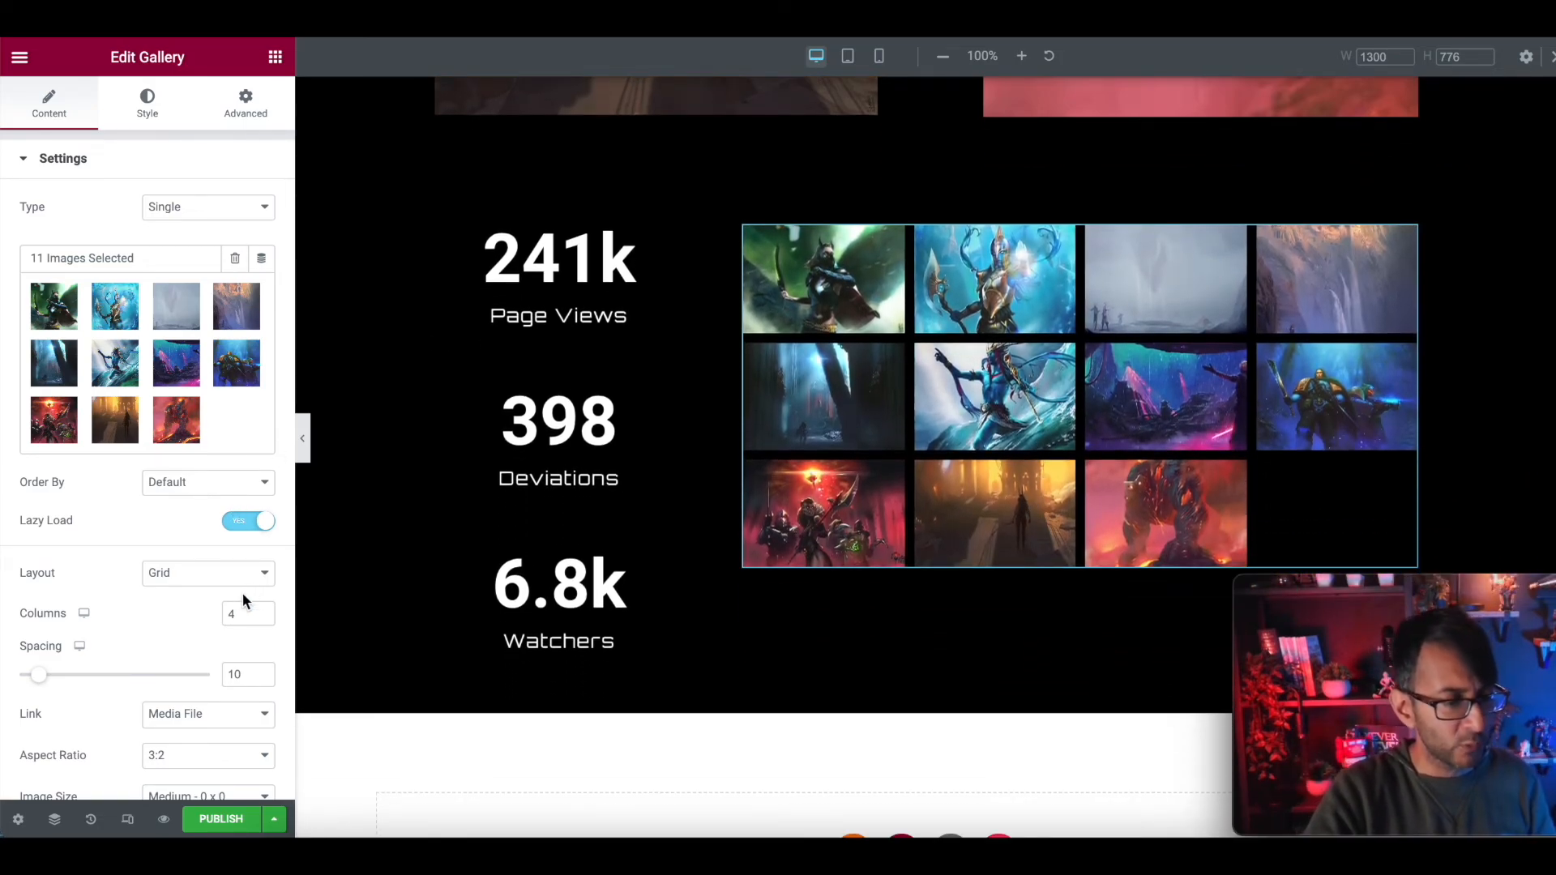
left_click(262, 619)
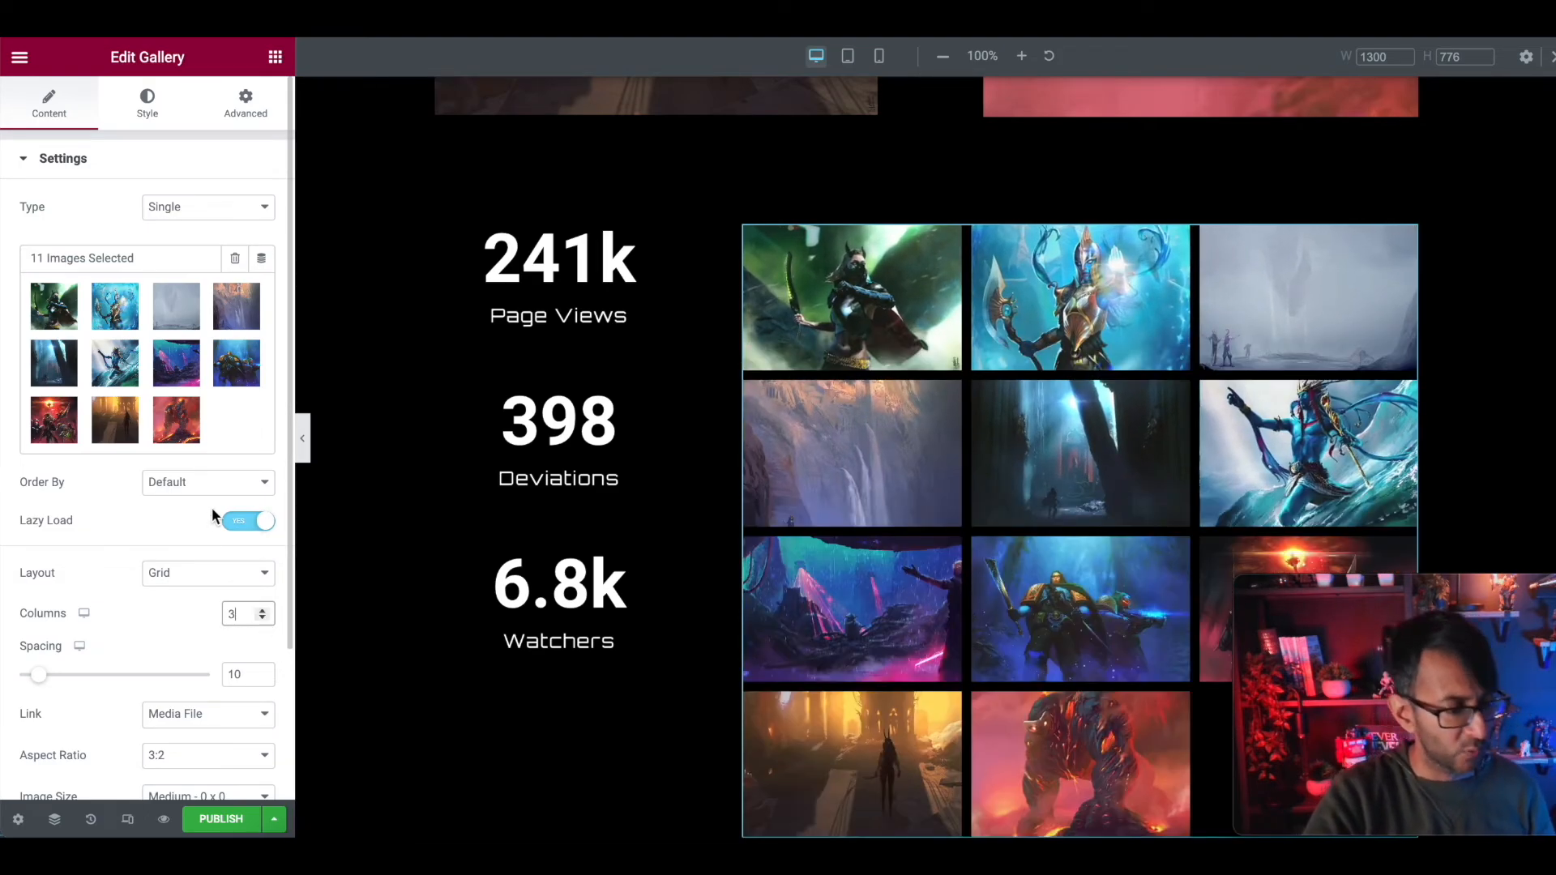
left_click(209, 485)
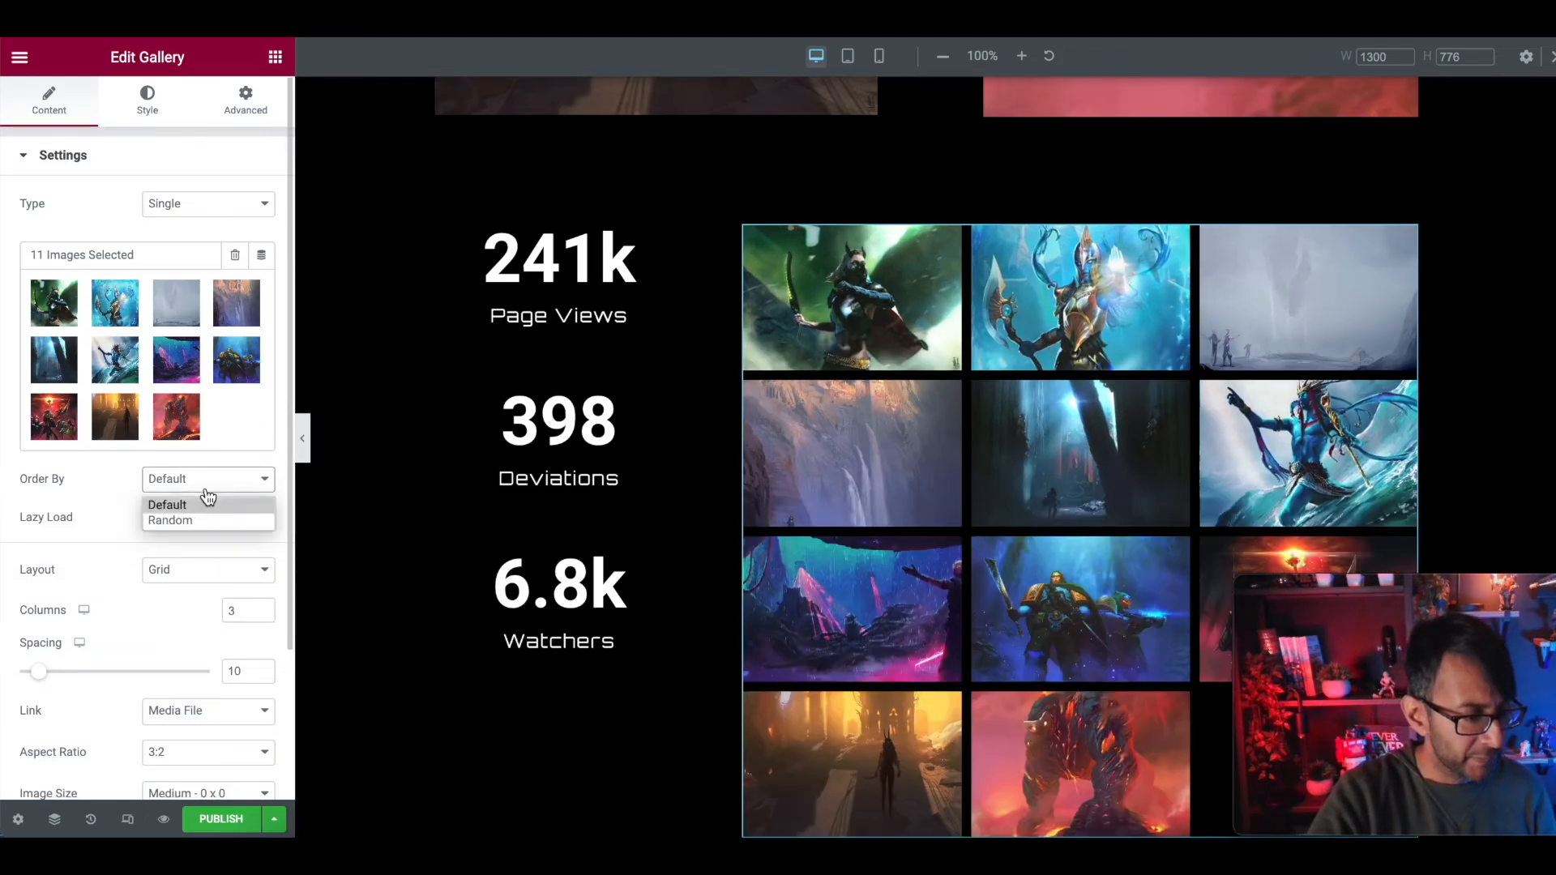
left_click(116, 498)
Try the Justified gallery layout and switch the layout to Masonry
left_click(162, 570)
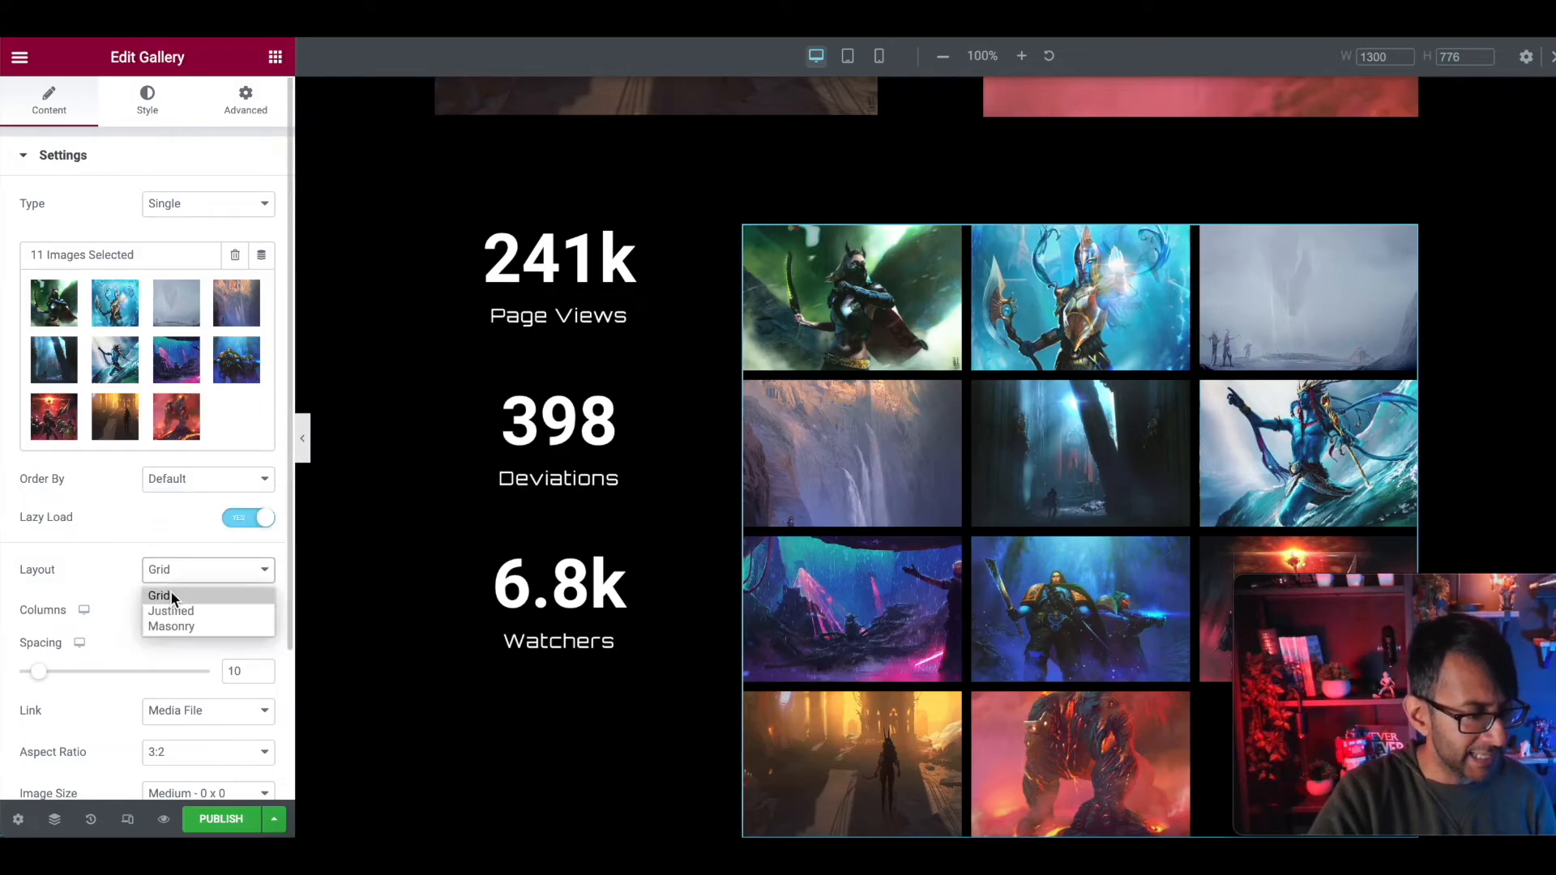
left_click(181, 603)
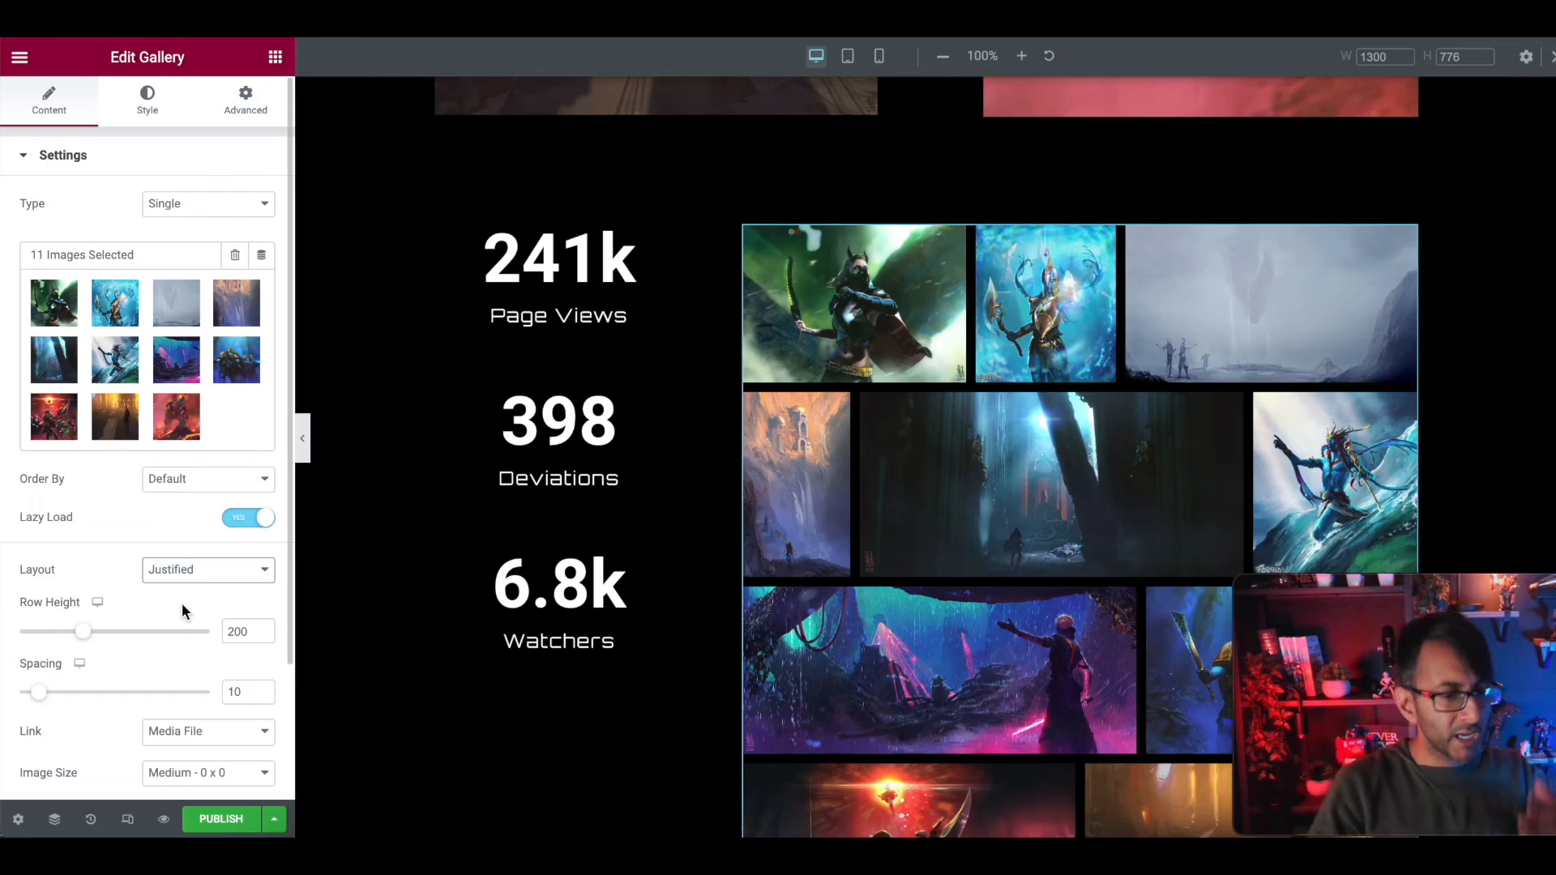
left_click(157, 570)
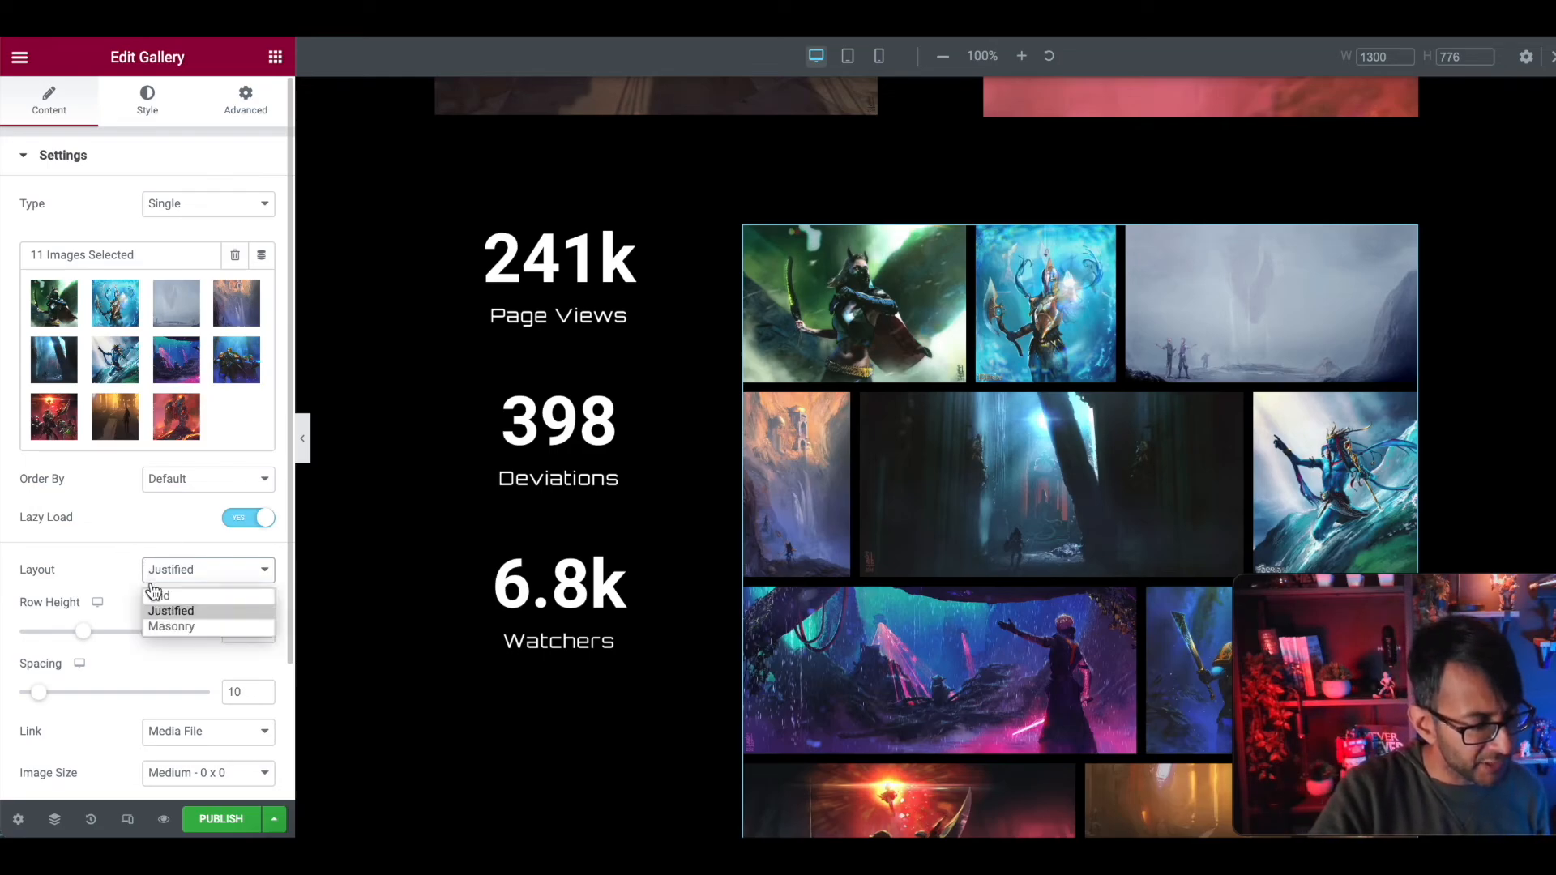
left_click(172, 627)
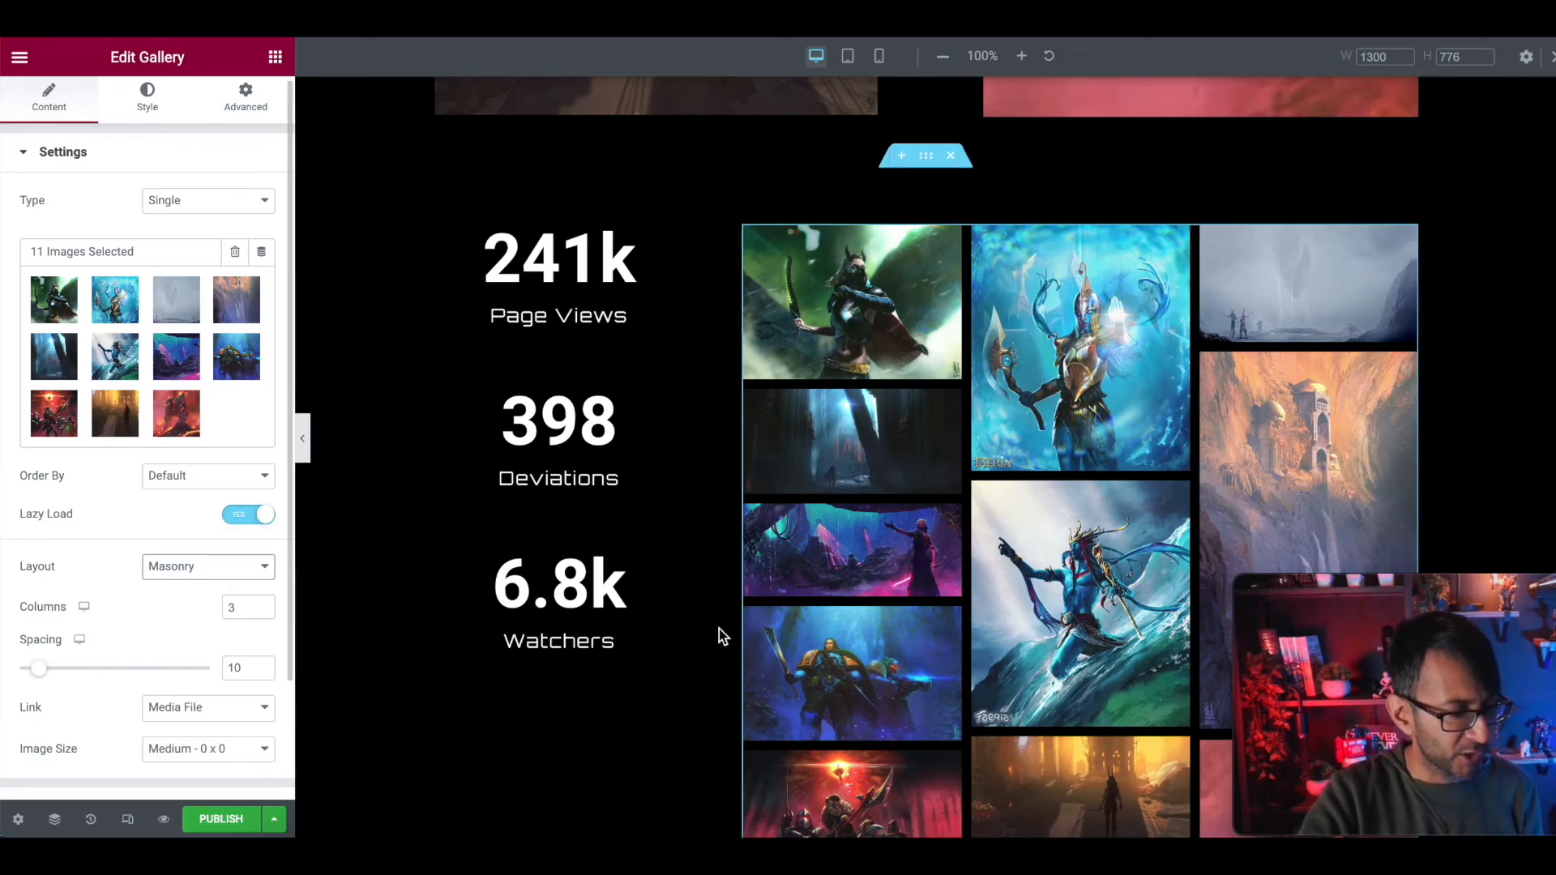
Check the green archer artwork in the lightbox, close it and review the whole desktop page
left_click(851, 301)
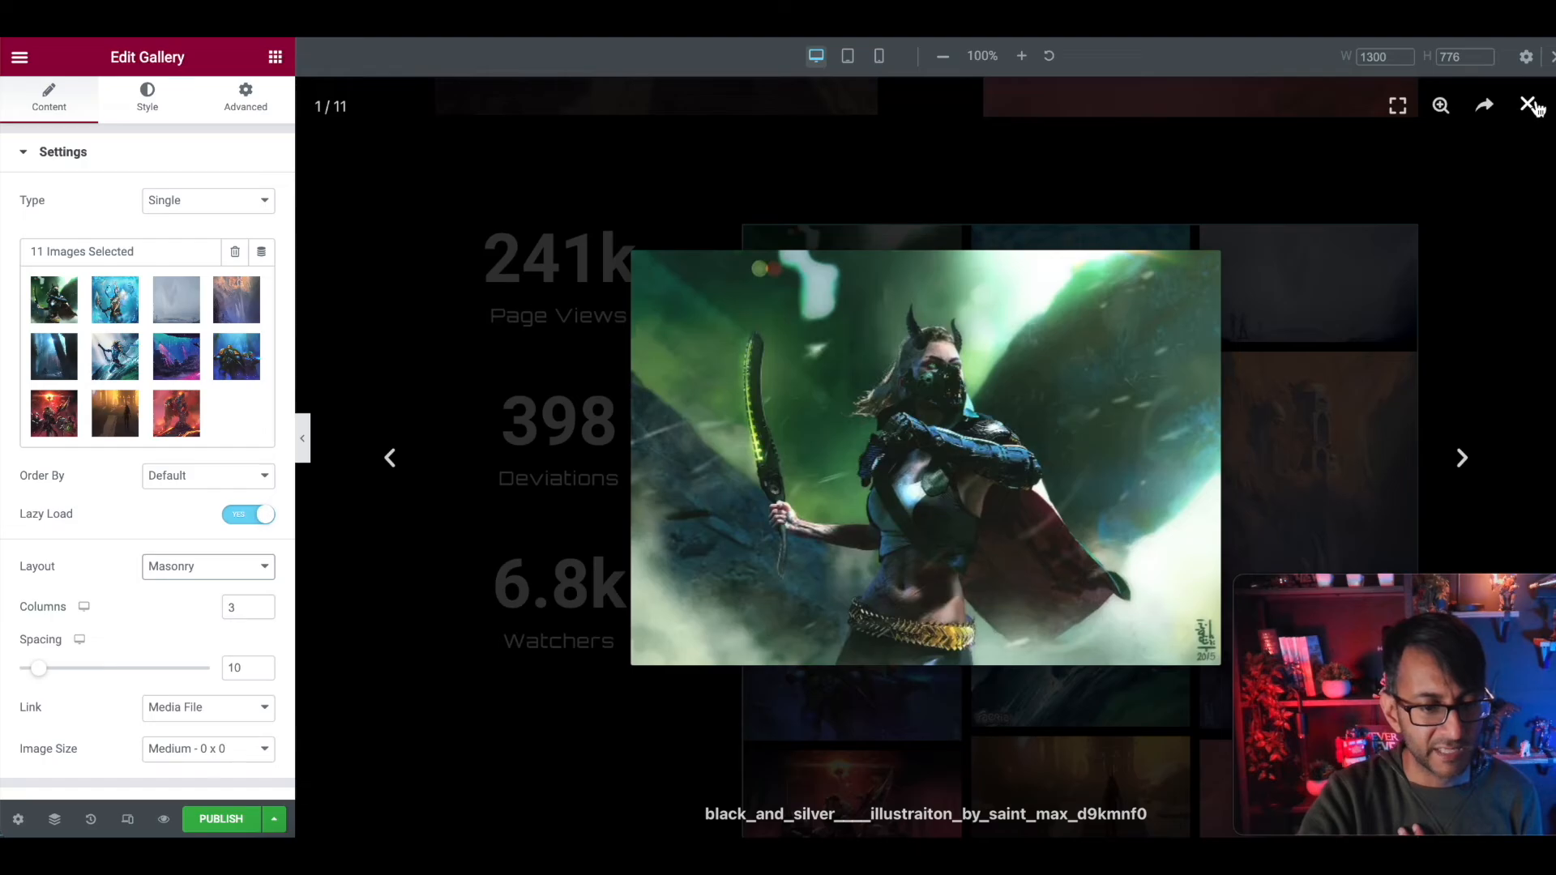
left_click(1530, 105)
scroll(808, 601, "down", 2)
scroll(809, 602, "up", 1)
scroll(810, 600, "down", 4)
scroll(812, 600, "up", 10)
scroll(813, 599, "down", 10)
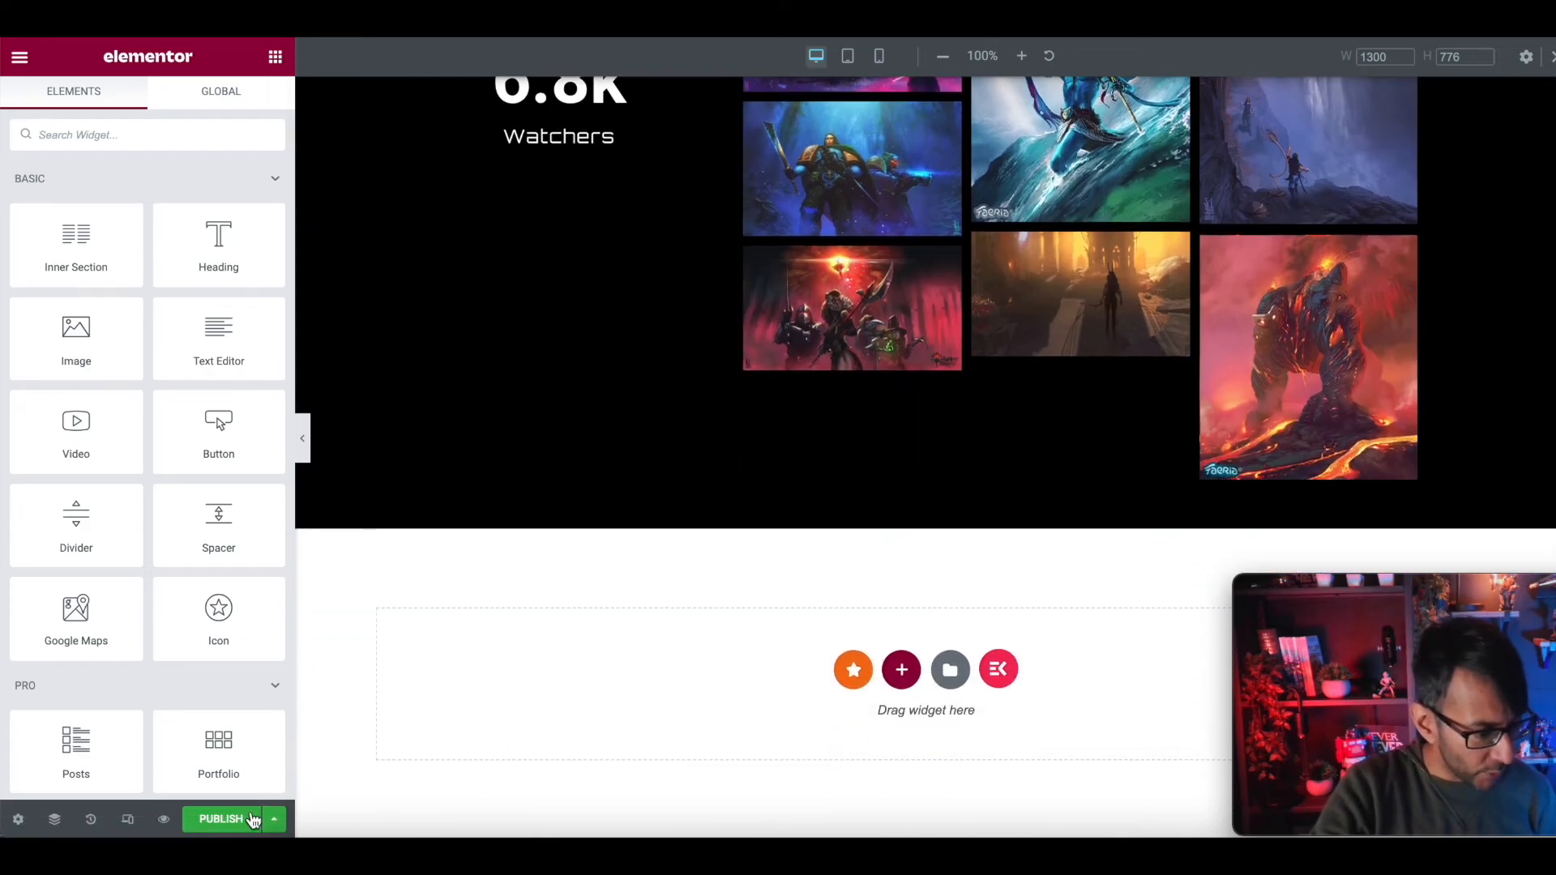
scroll(809, 546, "up", 15)
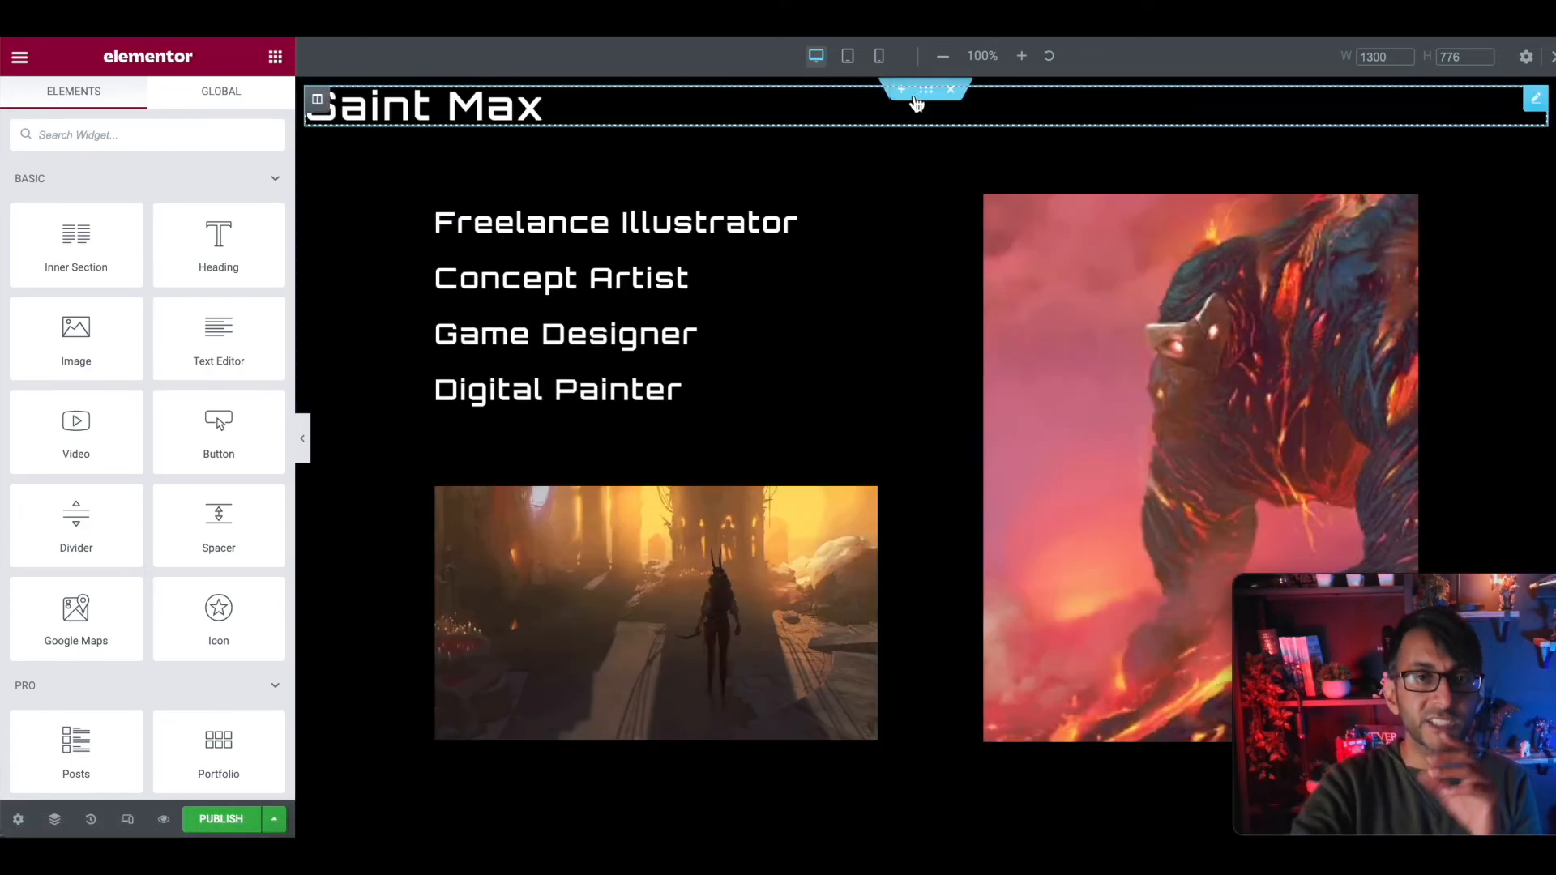
Switch to the mobile preview and turn off mobile column reversal for the section holding the statistics counters and gallery
left_click(880, 56)
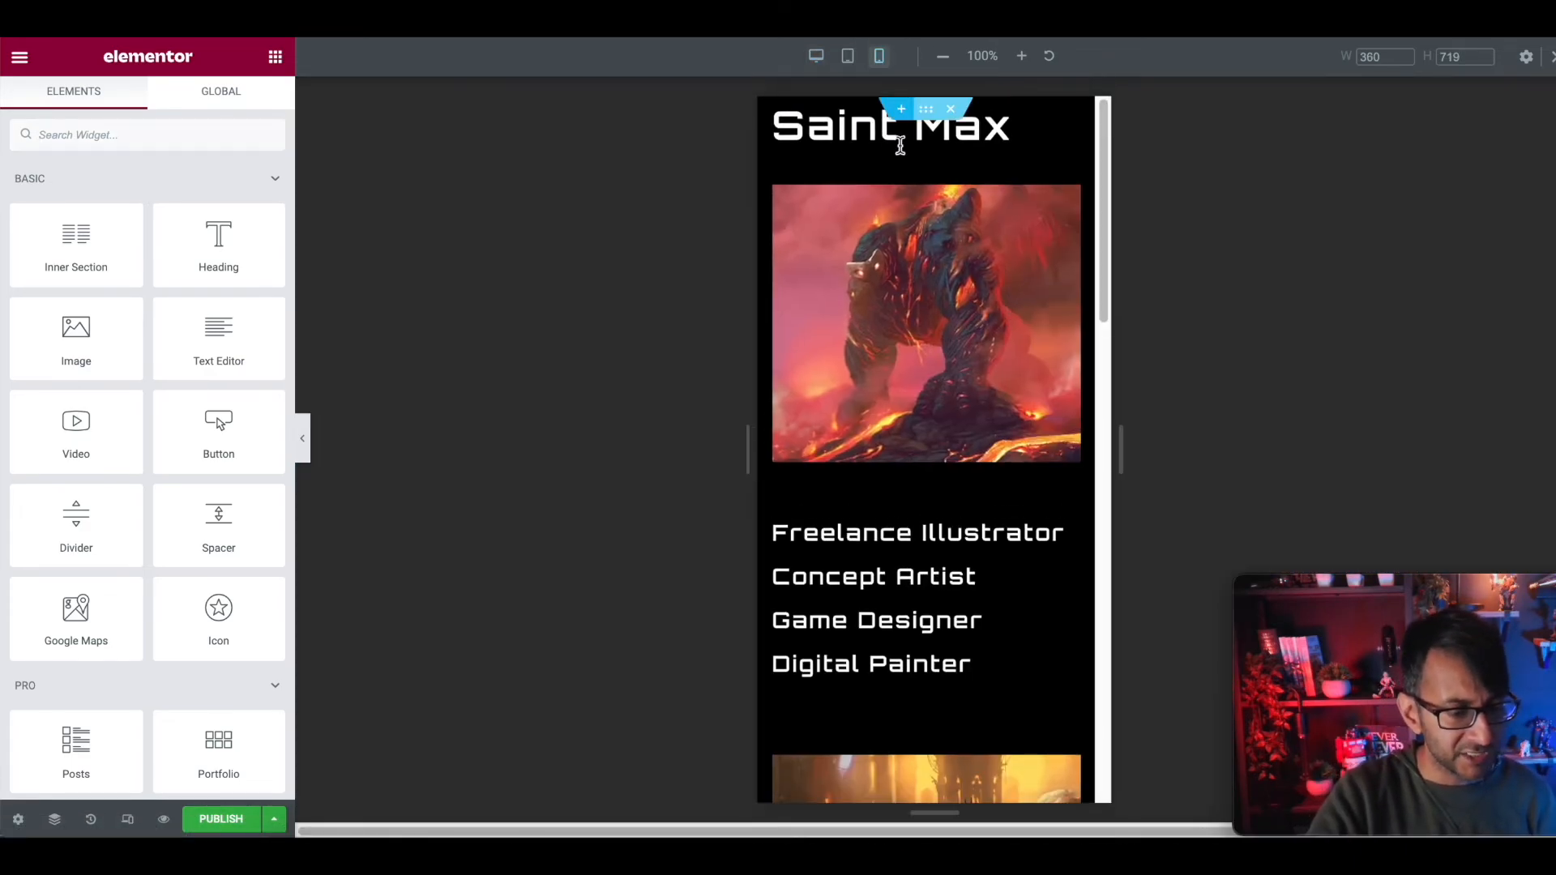
left_click_drag(1108, 192, 1104, 267)
left_click(785, 463)
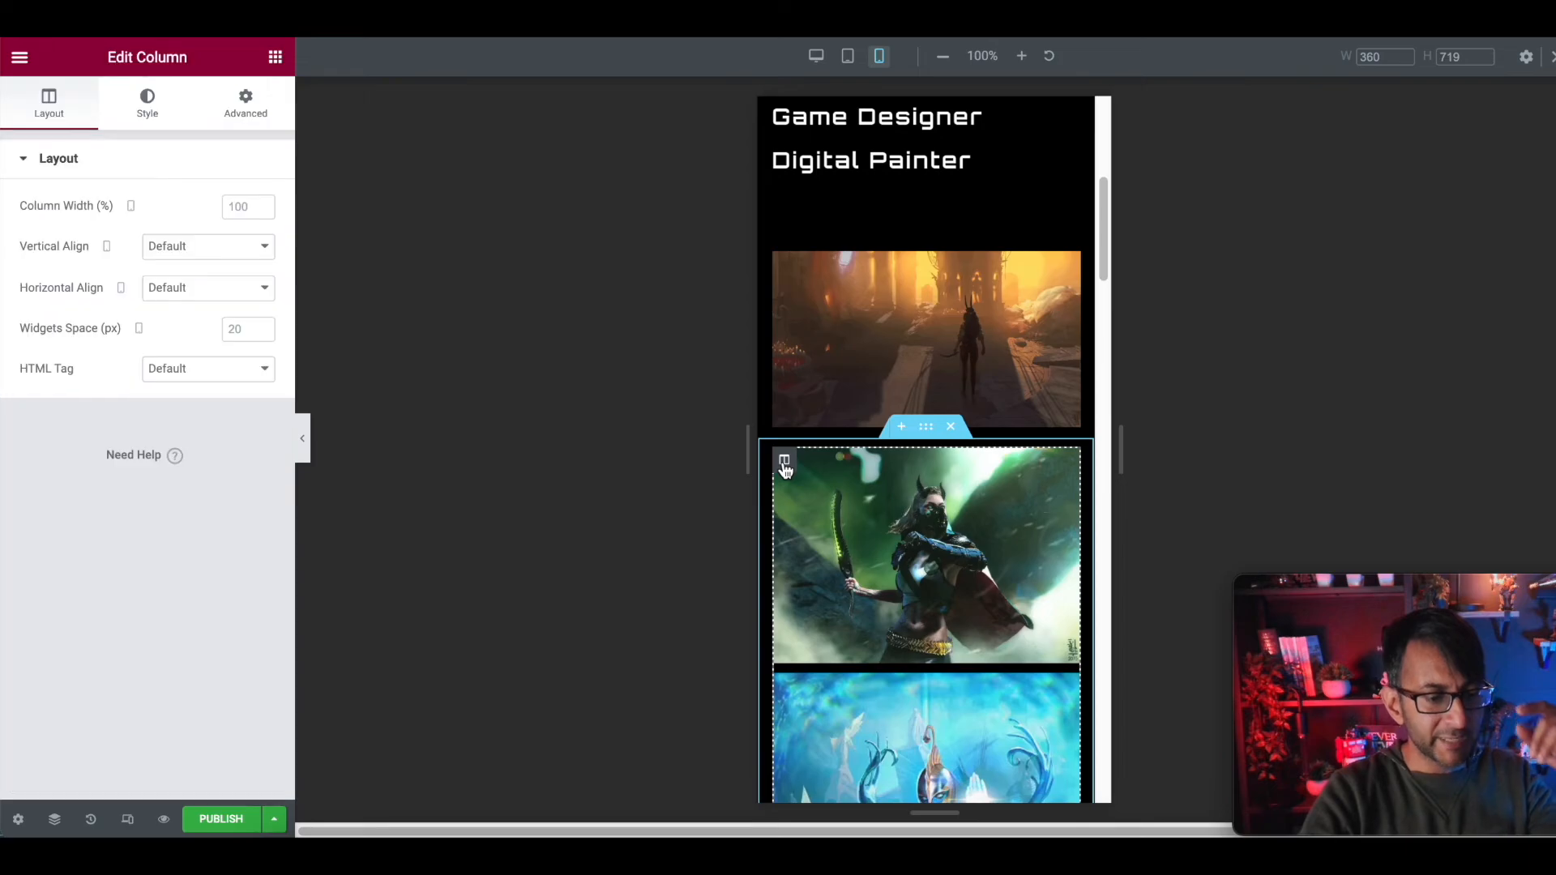
left_click(925, 426)
left_click(239, 120)
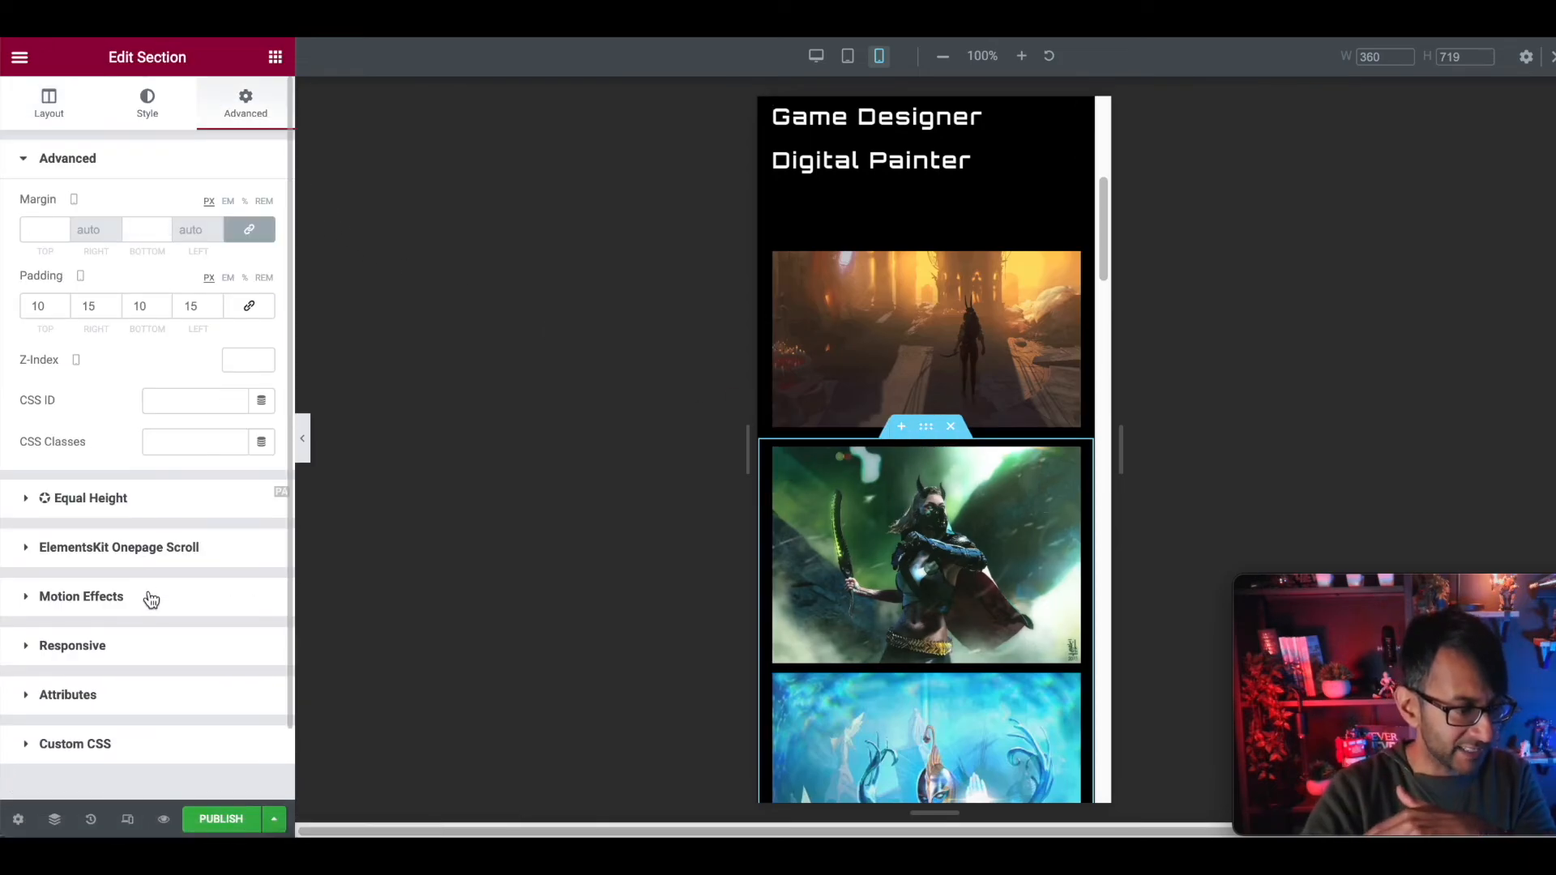
left_click(148, 660)
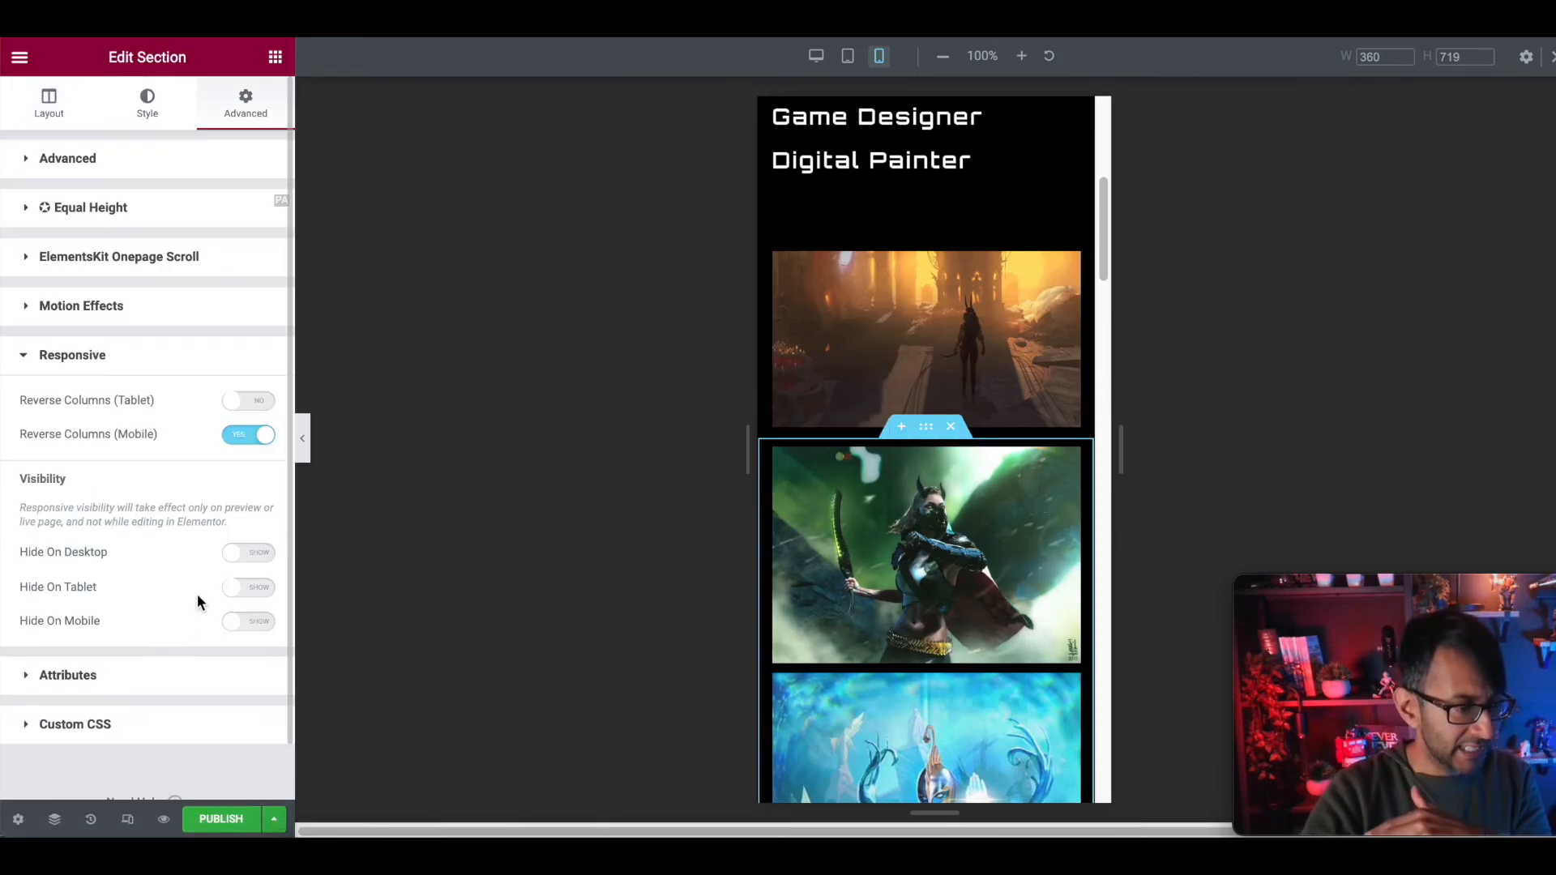
left_click(238, 439)
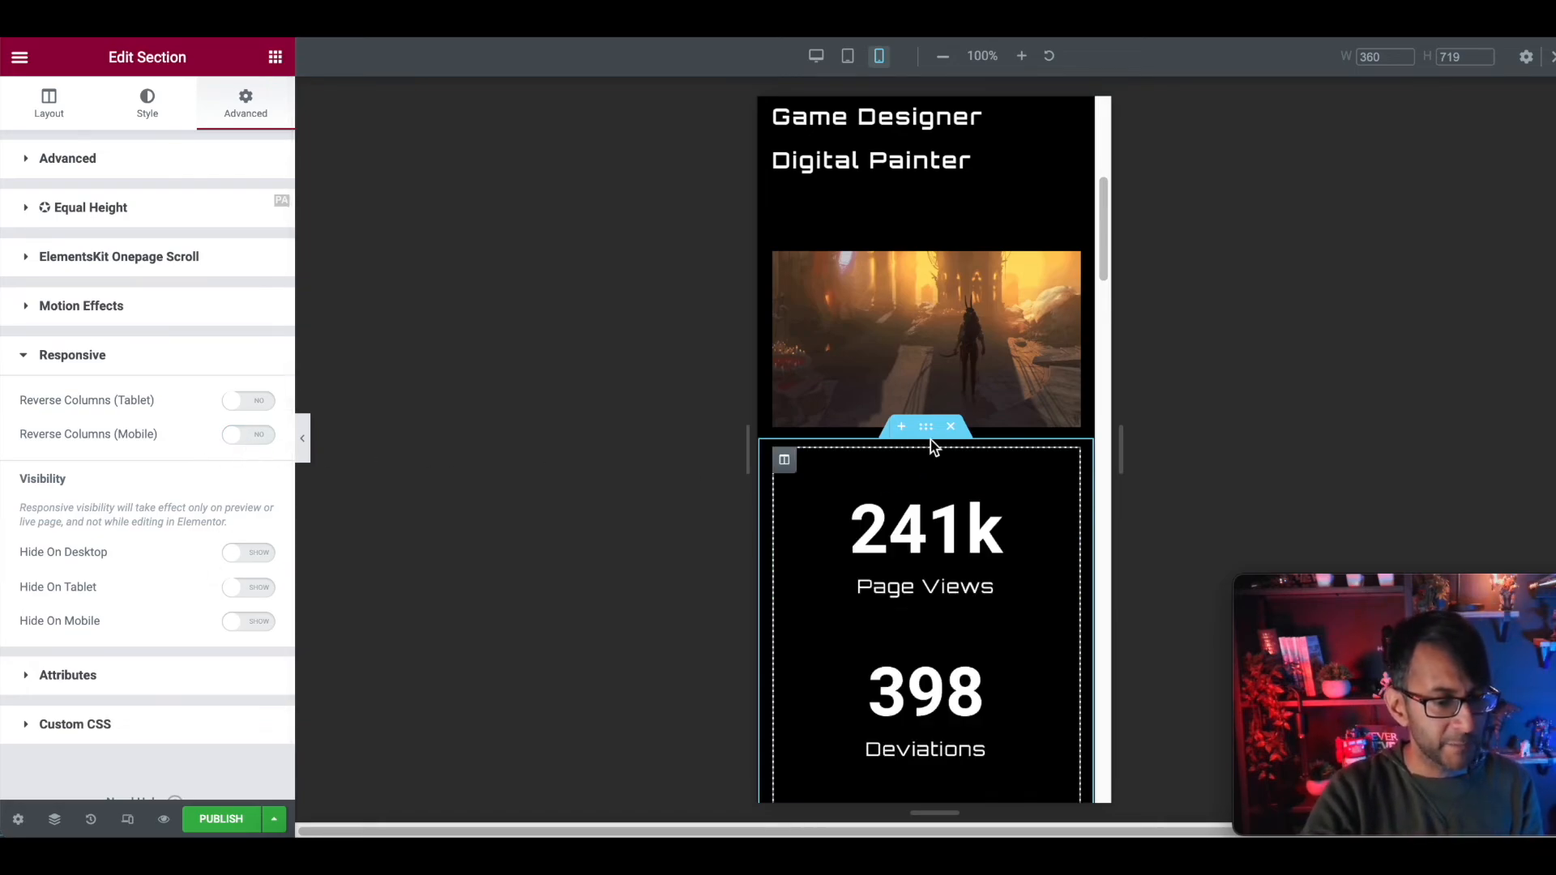
Set the gallery column's top margin to 50 px for mobile, leaving its other margins at 0
left_click_drag(1103, 236, 1103, 307)
left_click(784, 561)
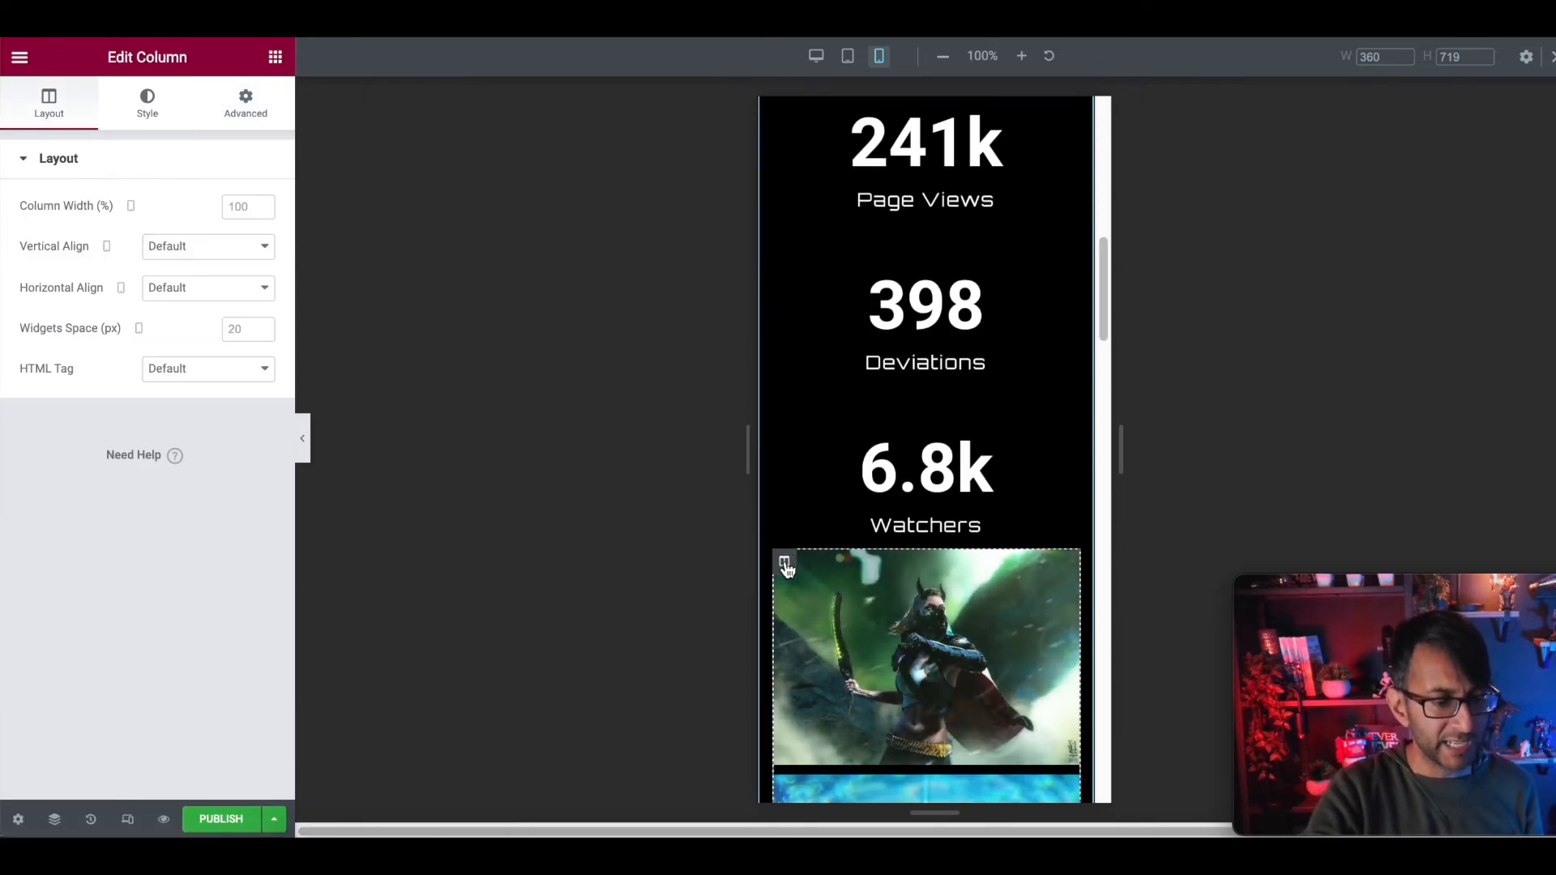
left_click(251, 112)
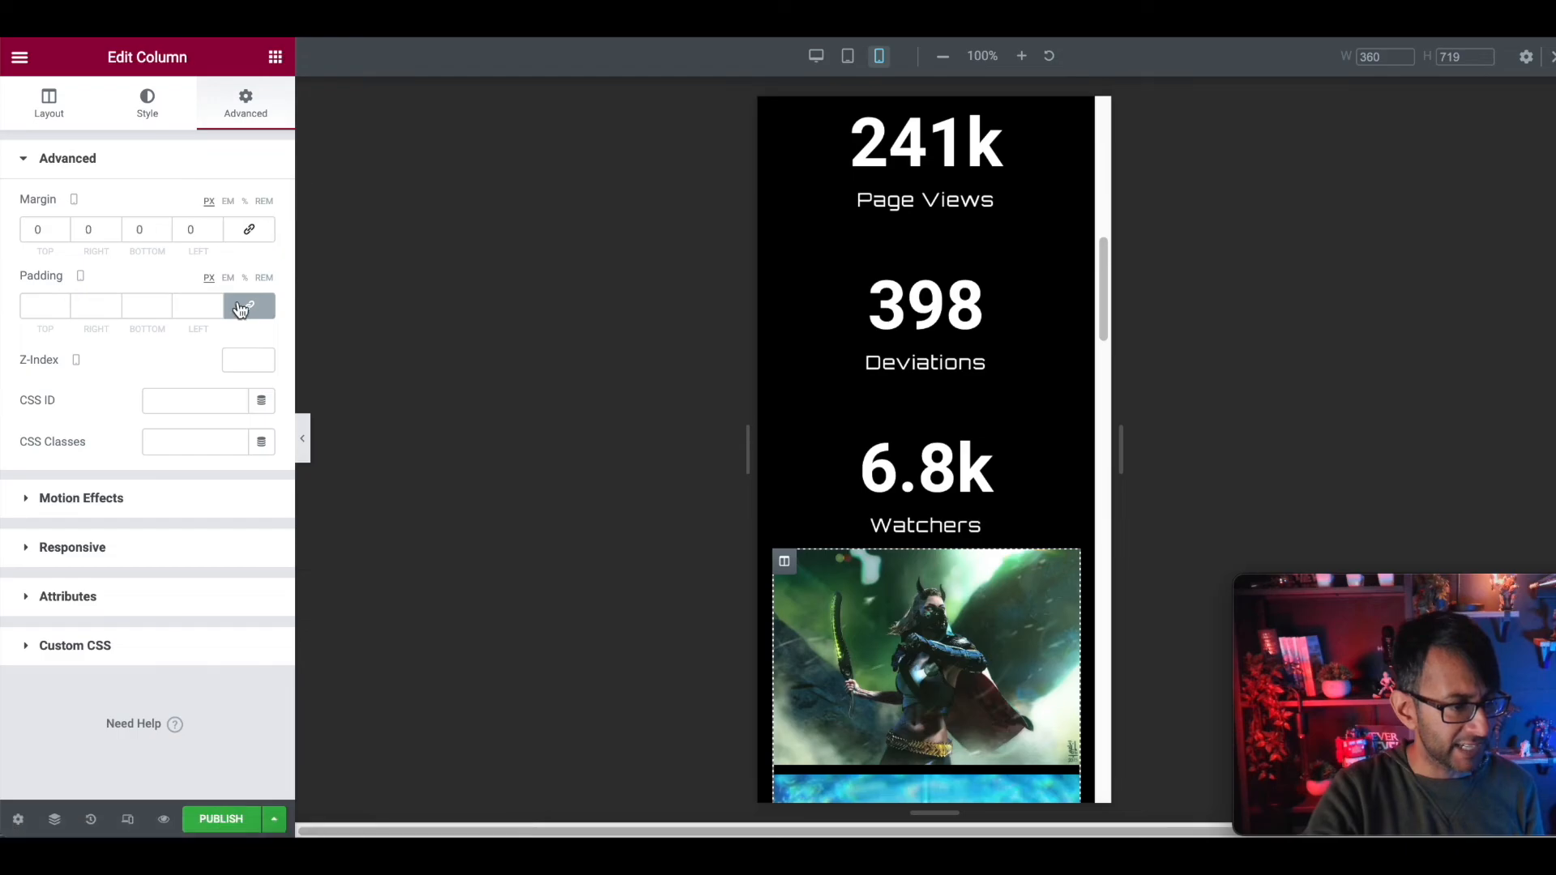
left_click_drag(41, 235, 13, 232)
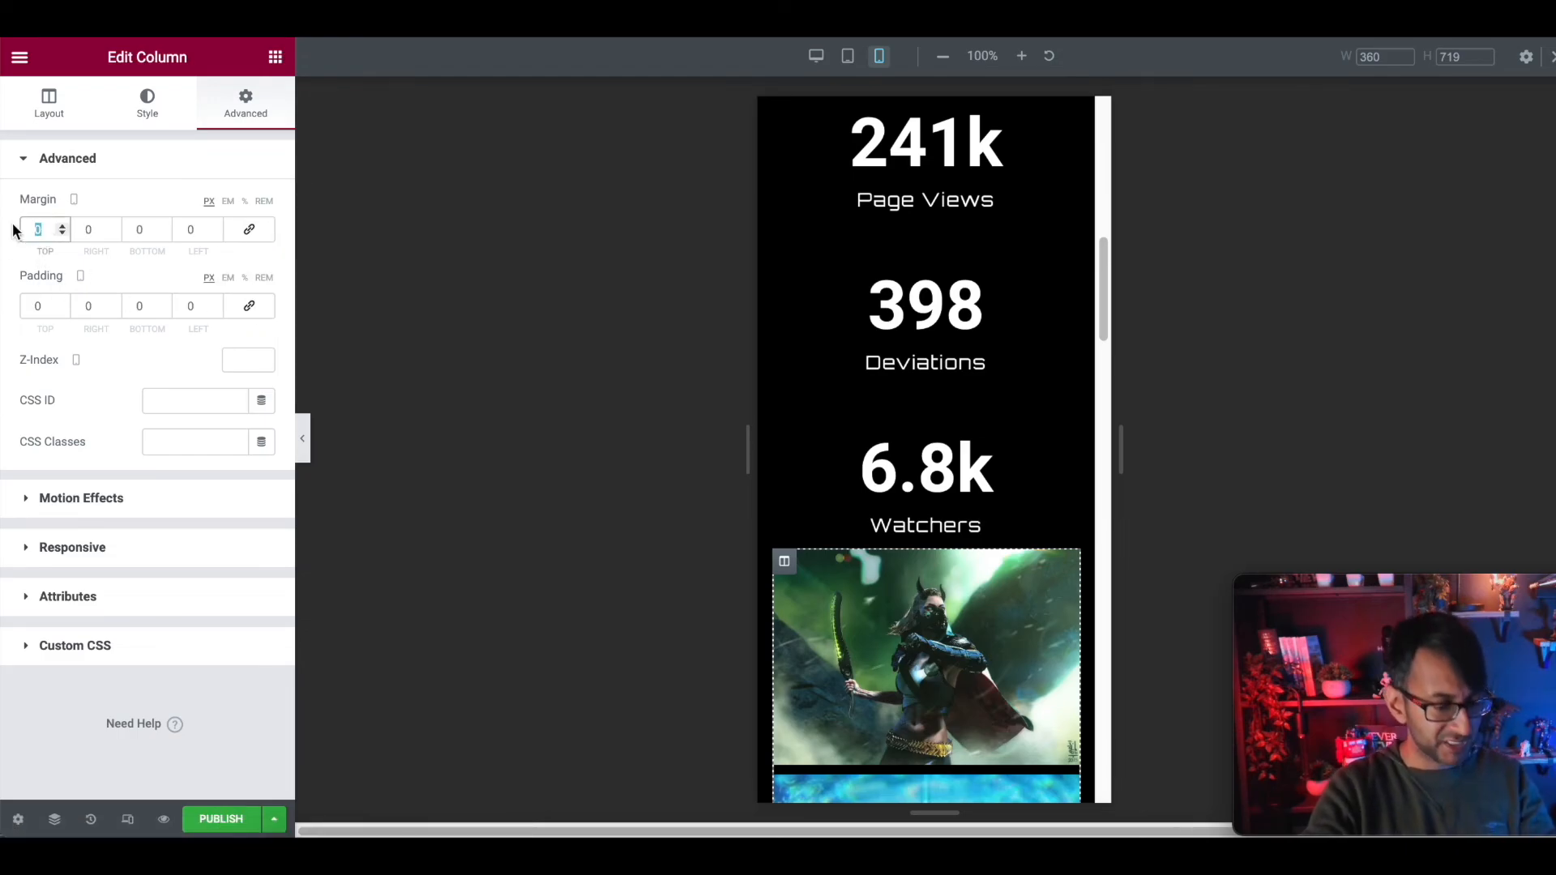
type("50")
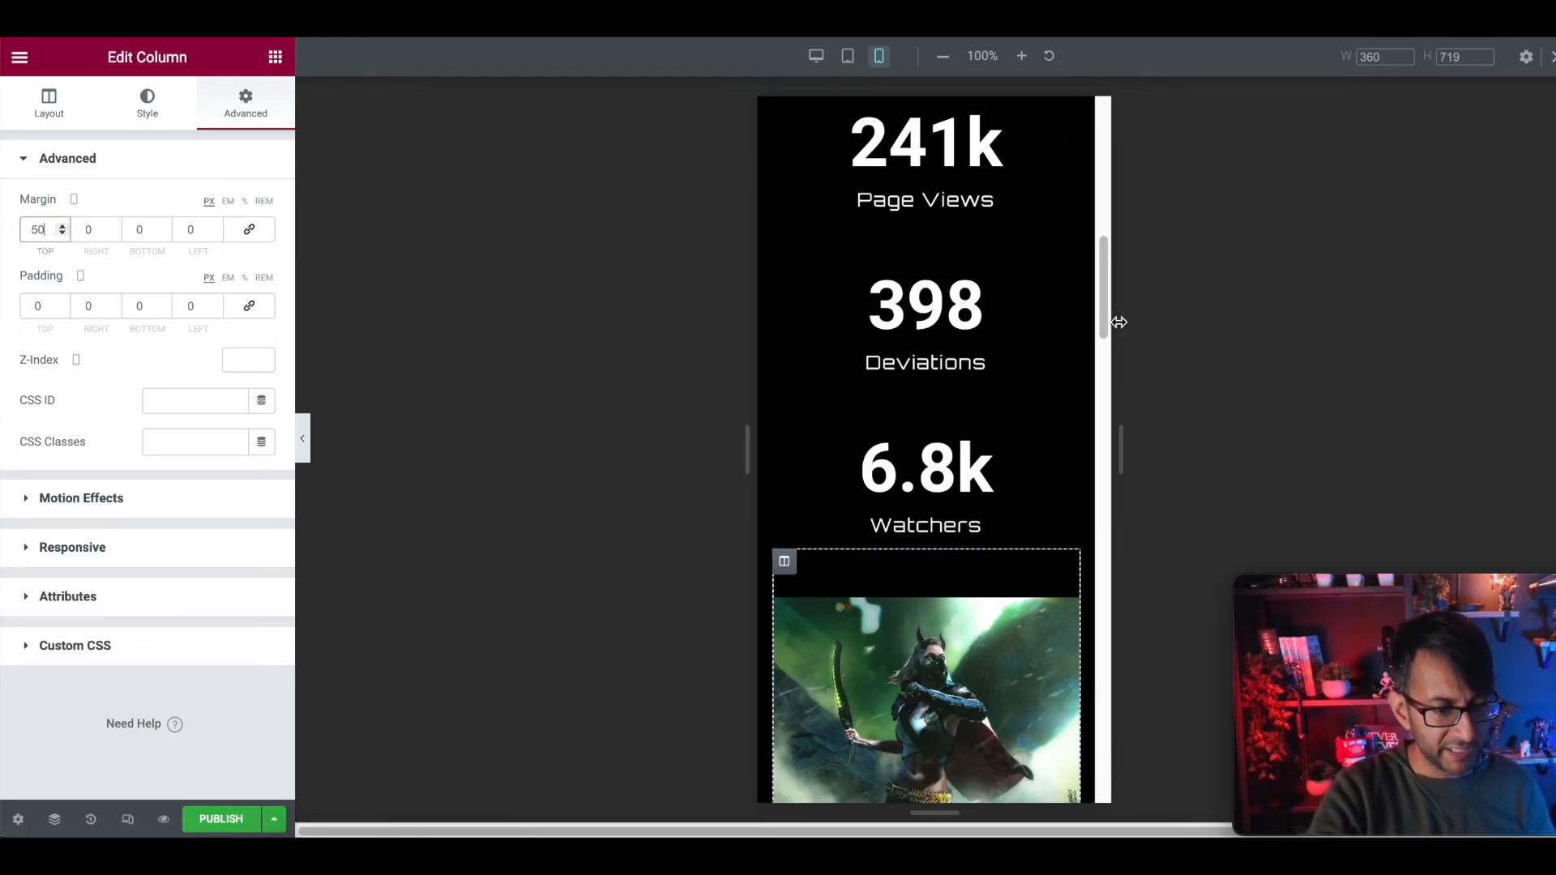
scroll(1104, 312, "up", 3)
scroll(1104, 313, "down", 3)
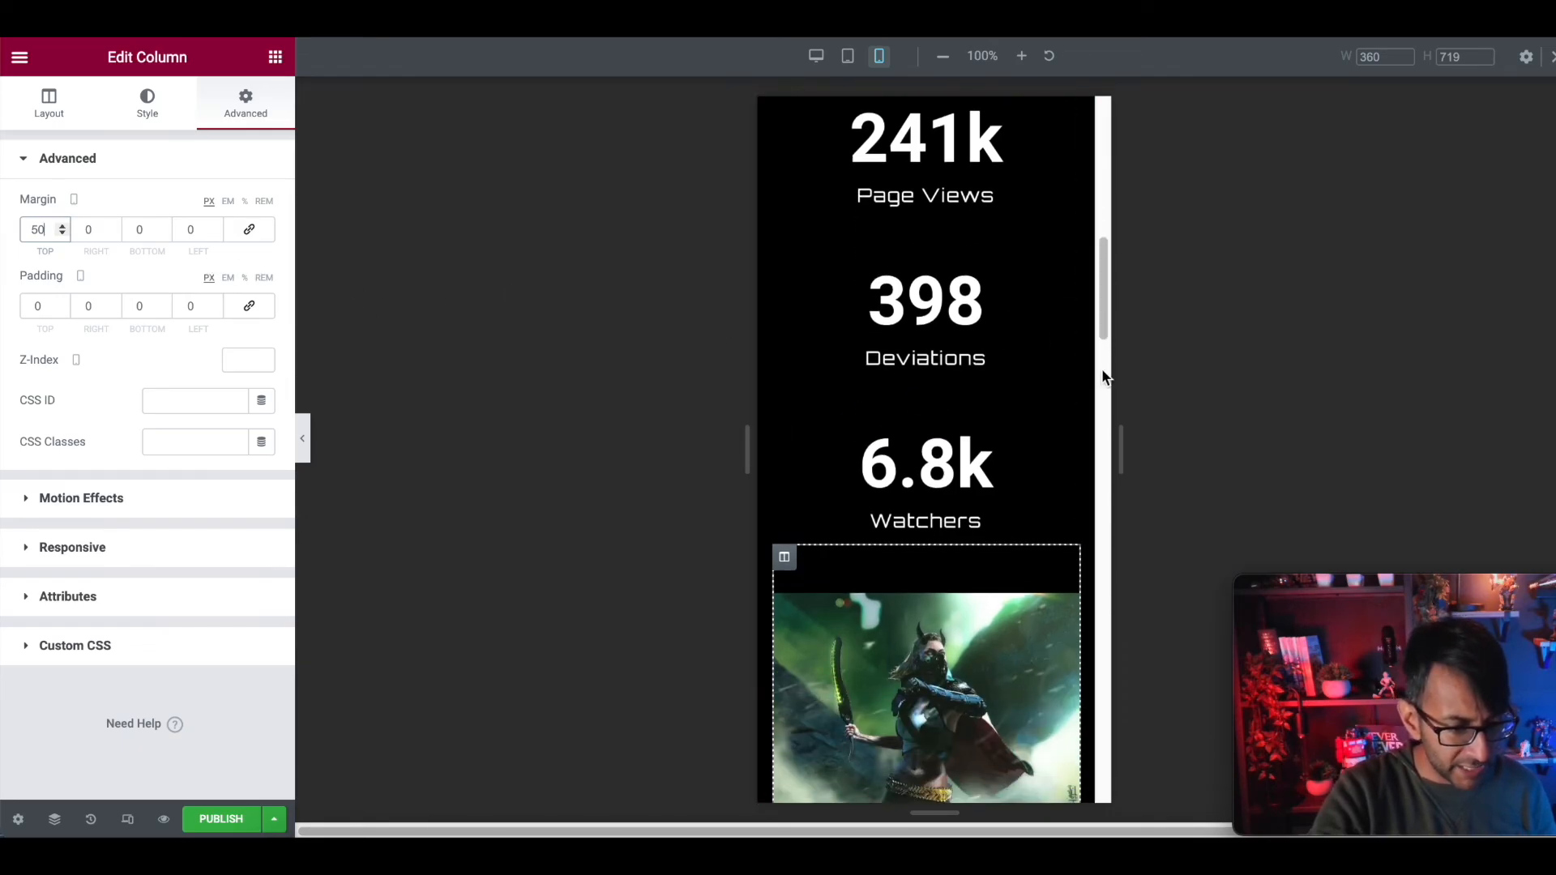
Set the masonry gallery to 3 columns in the mobile layout
left_click_drag(1104, 328, 1125, 354)
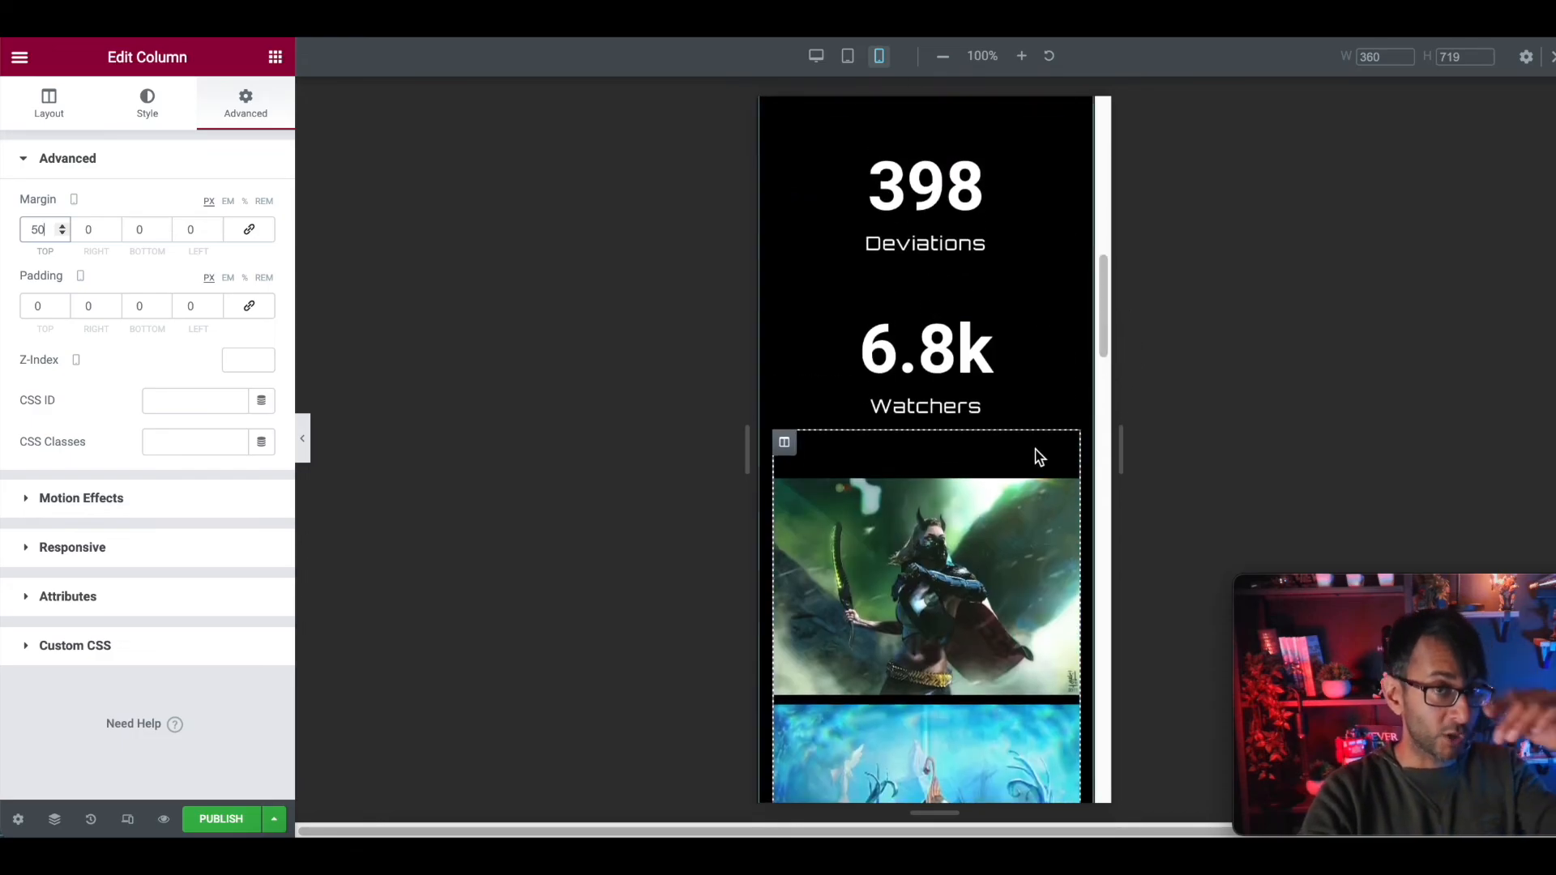
left_click(1055, 517)
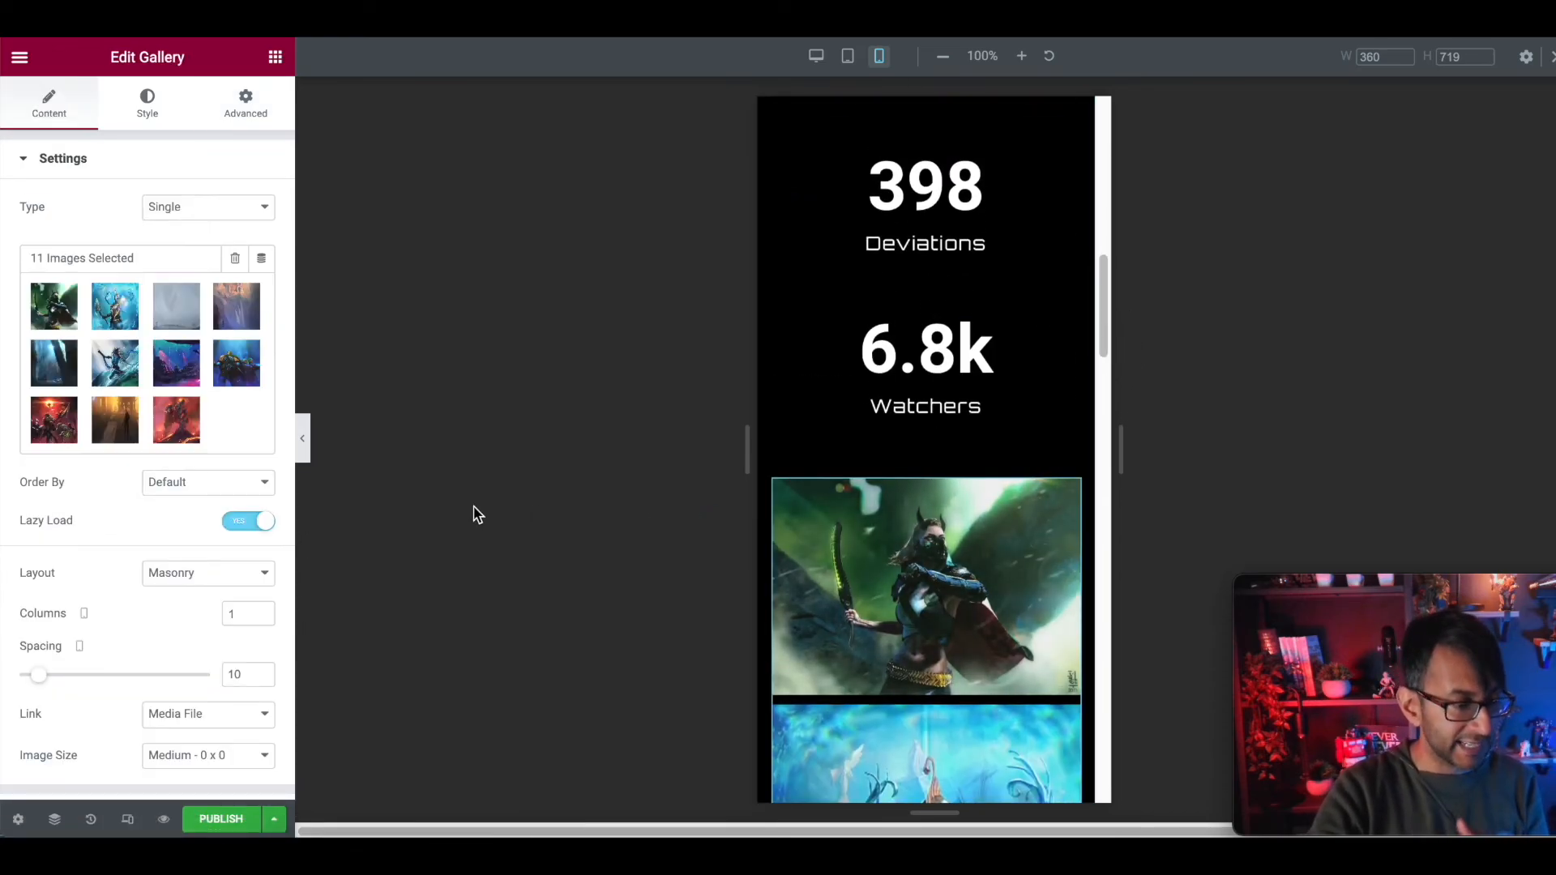
left_click(263, 611)
left_click(263, 611)
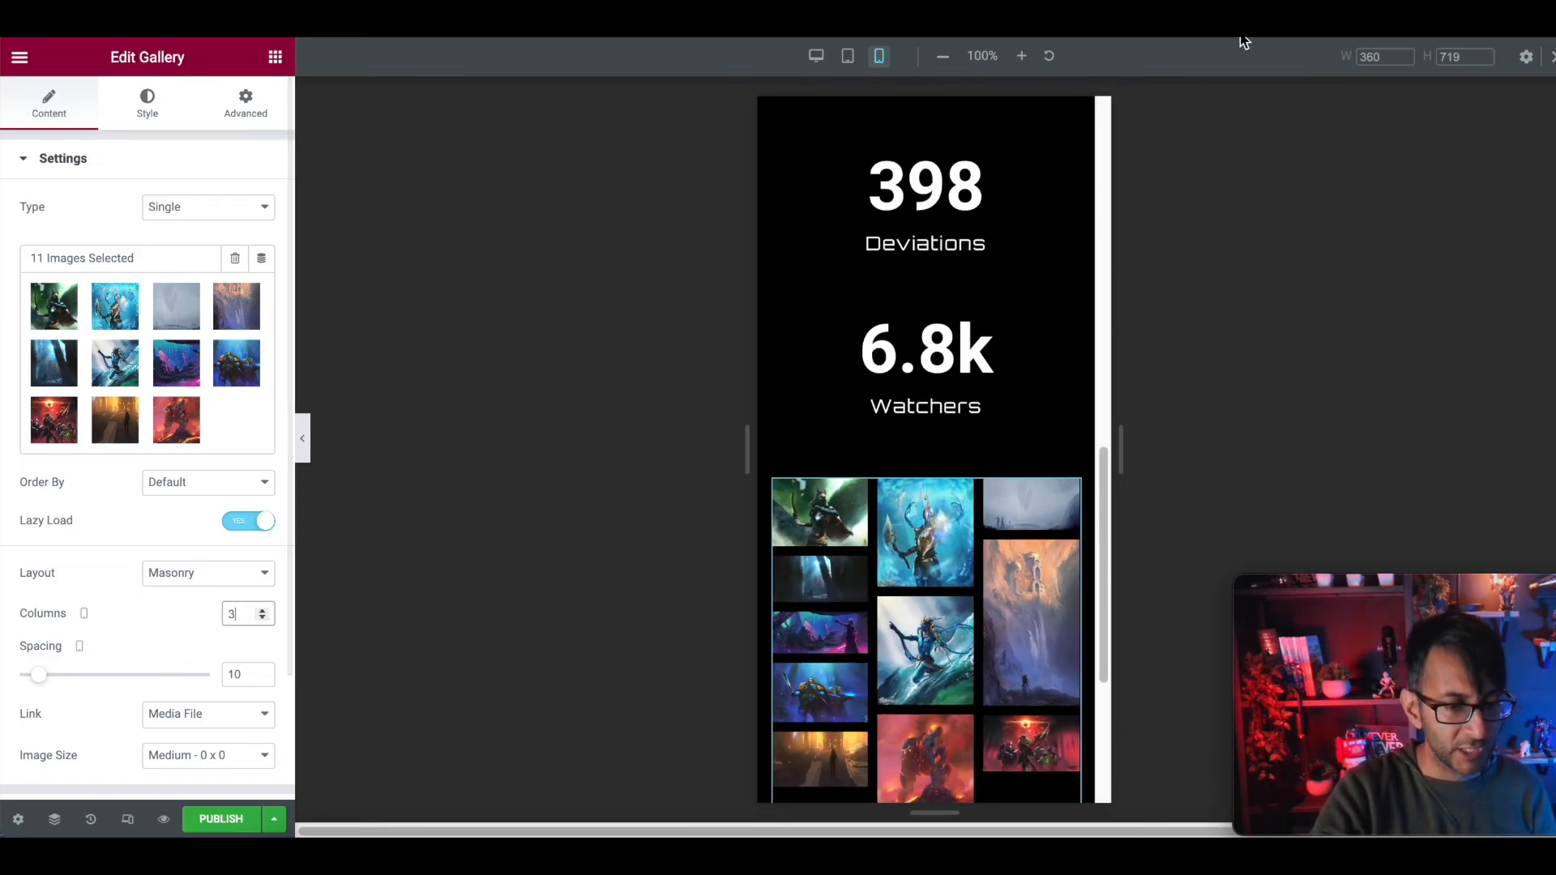
Set the mobile preview width to 378, hide the editing panel and review the whole mobile page
type("378")
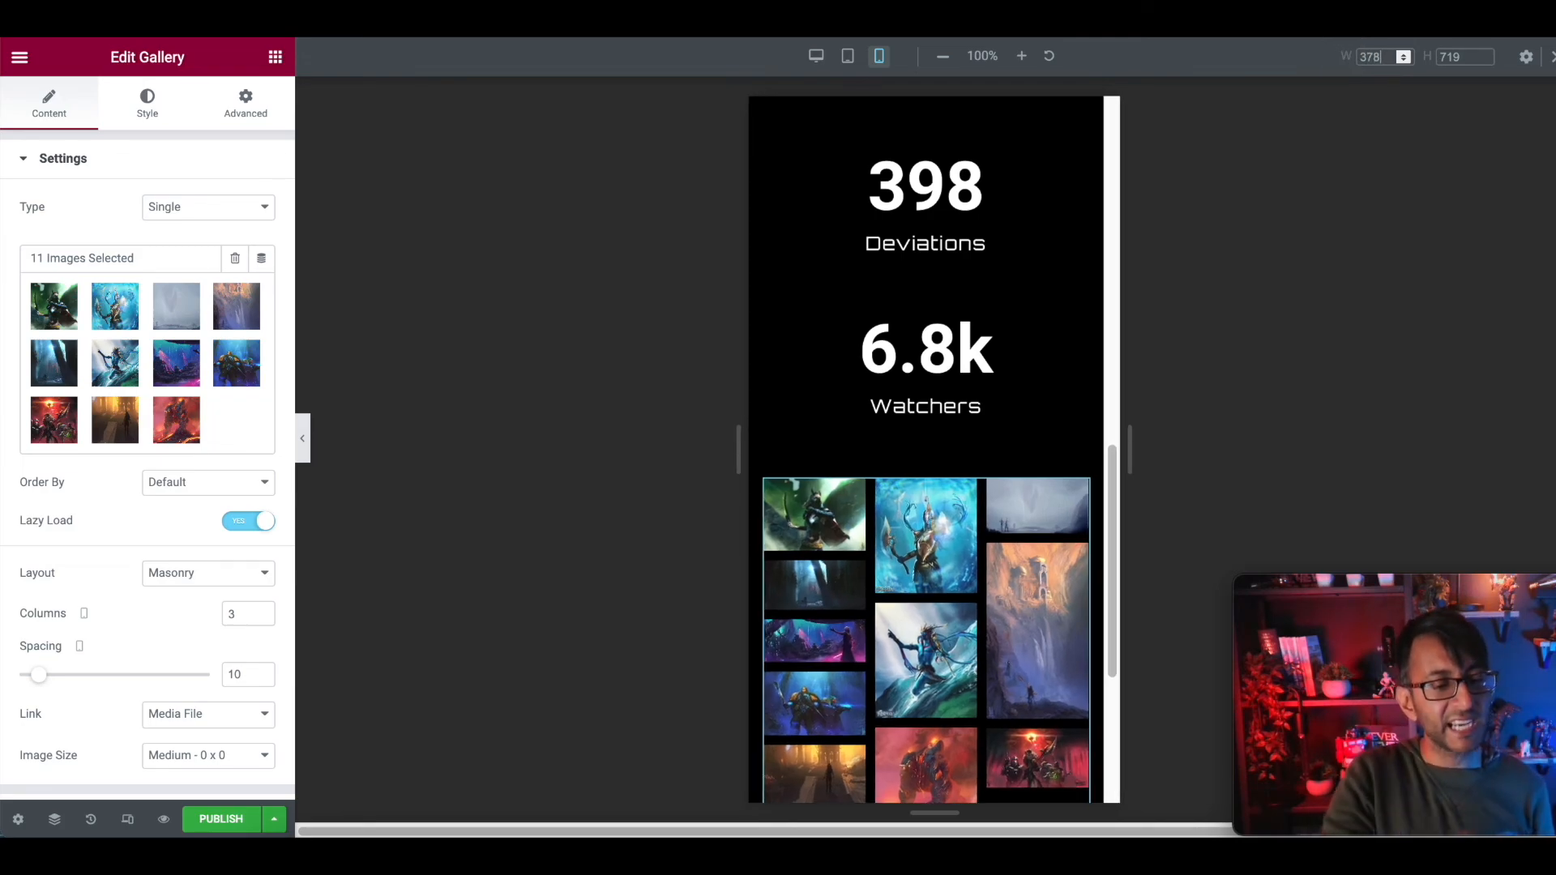
scroll(1000, 532, "down", 4)
scroll(1000, 531, "up", 5)
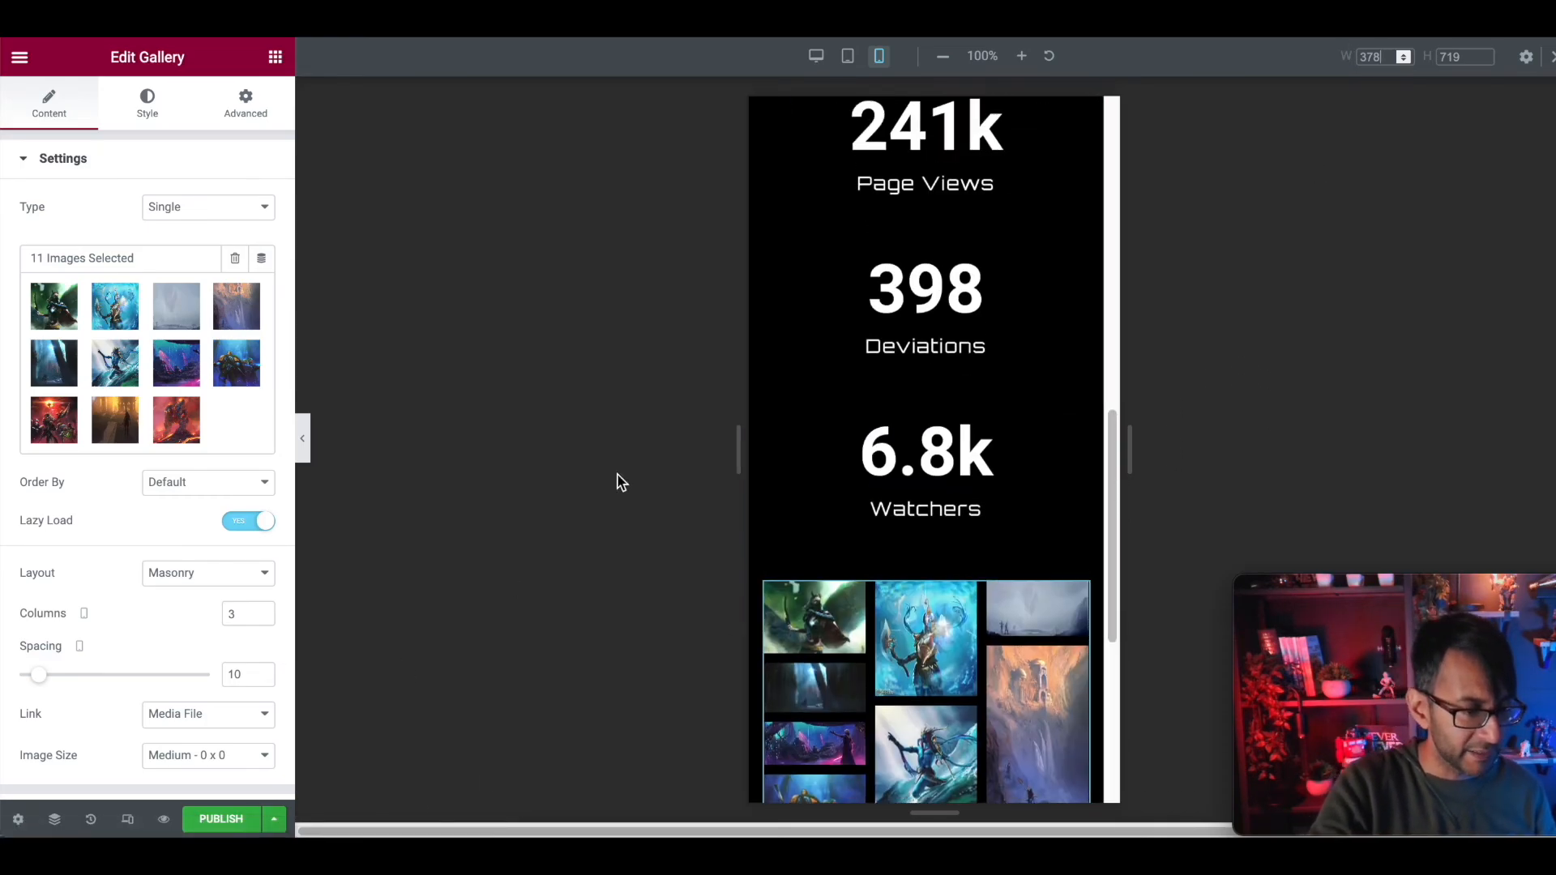
left_click(303, 442)
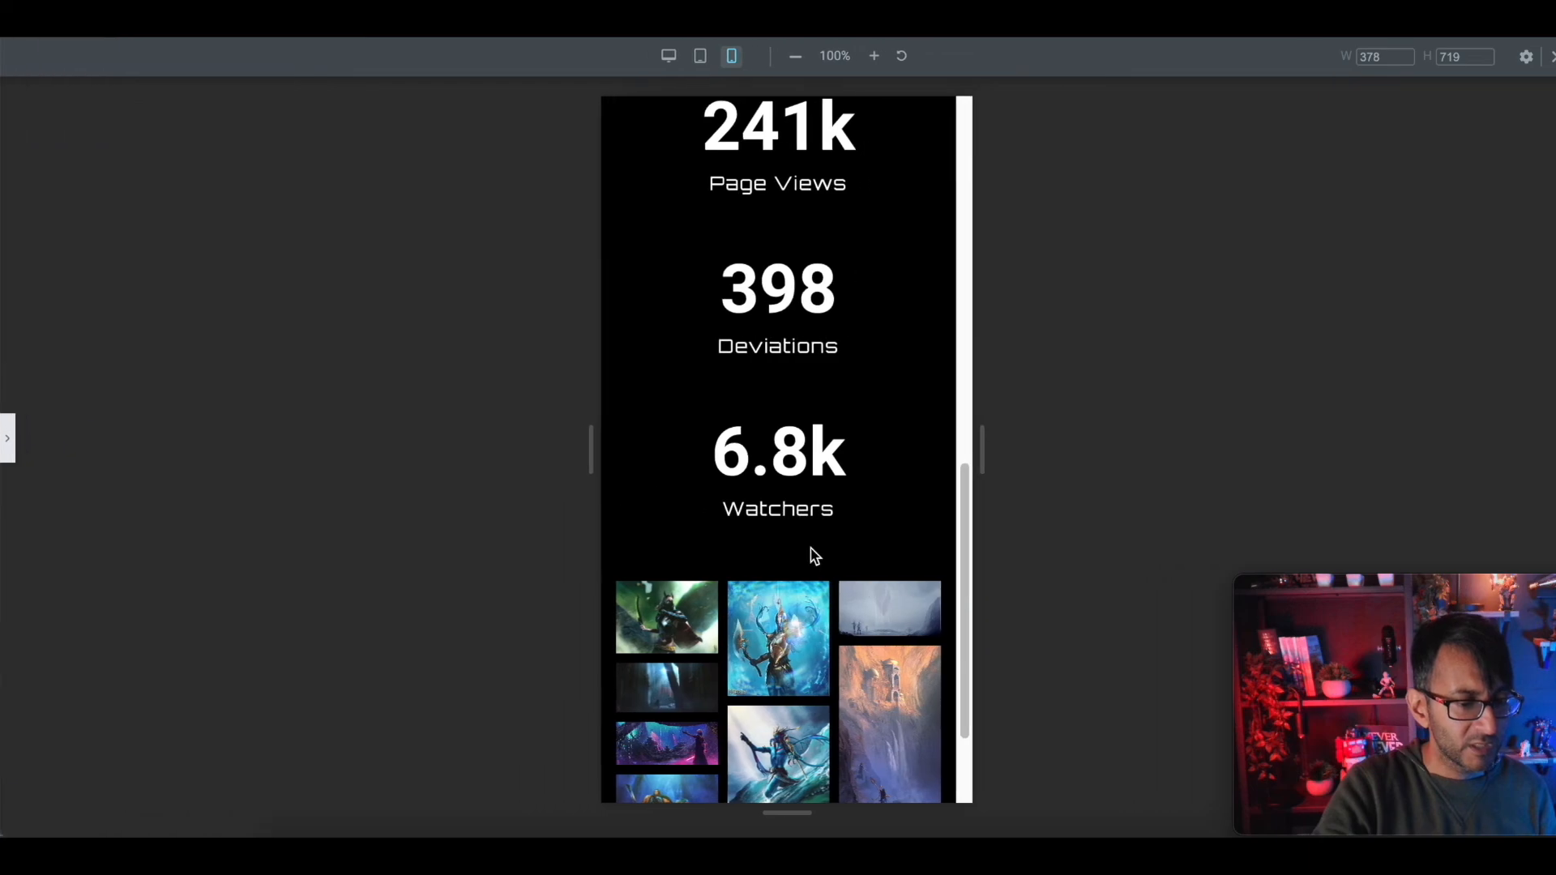
left_click_drag(968, 479, 966, 666)
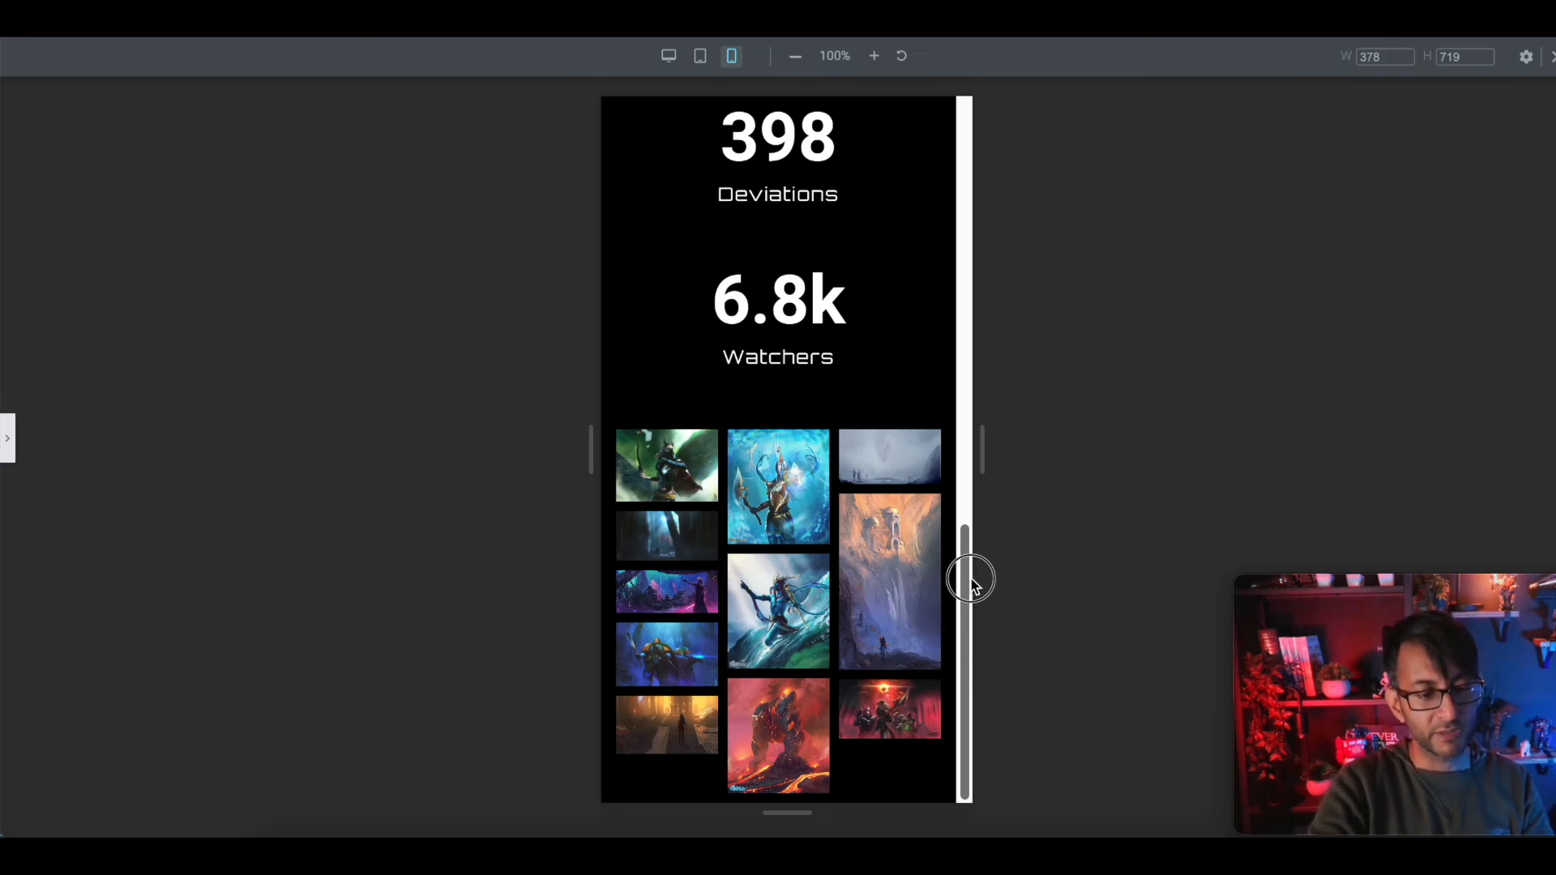
left_click_drag(972, 580, 989, 121)
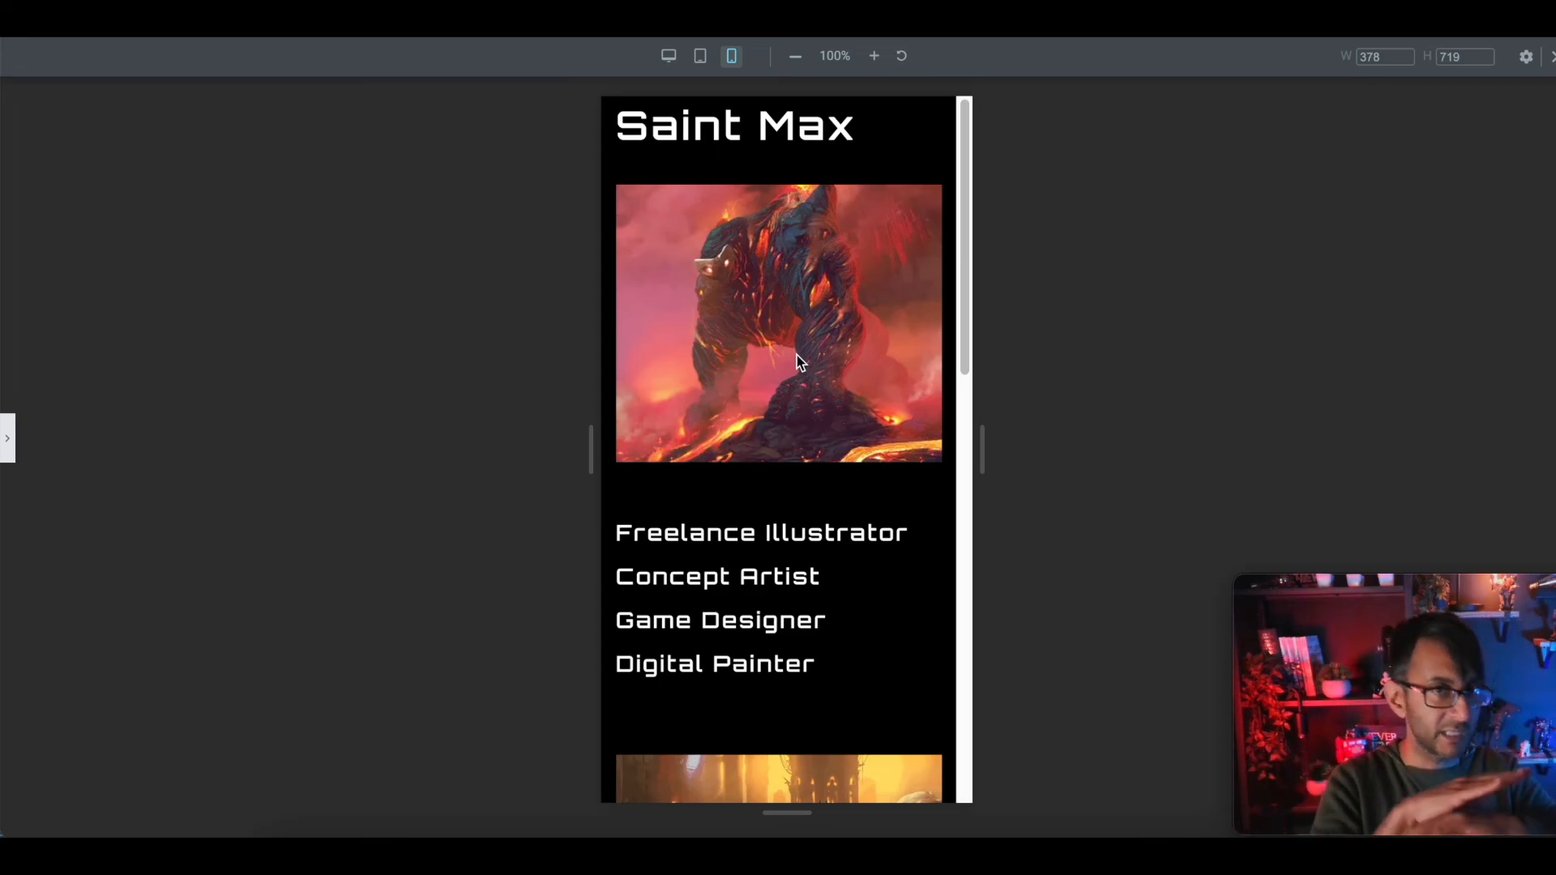
Switch to the desktop preview and examine the fixed-background scrolling, statistics counters and masonry gallery
left_click(668, 55)
scroll(1532, 240, "down", 5)
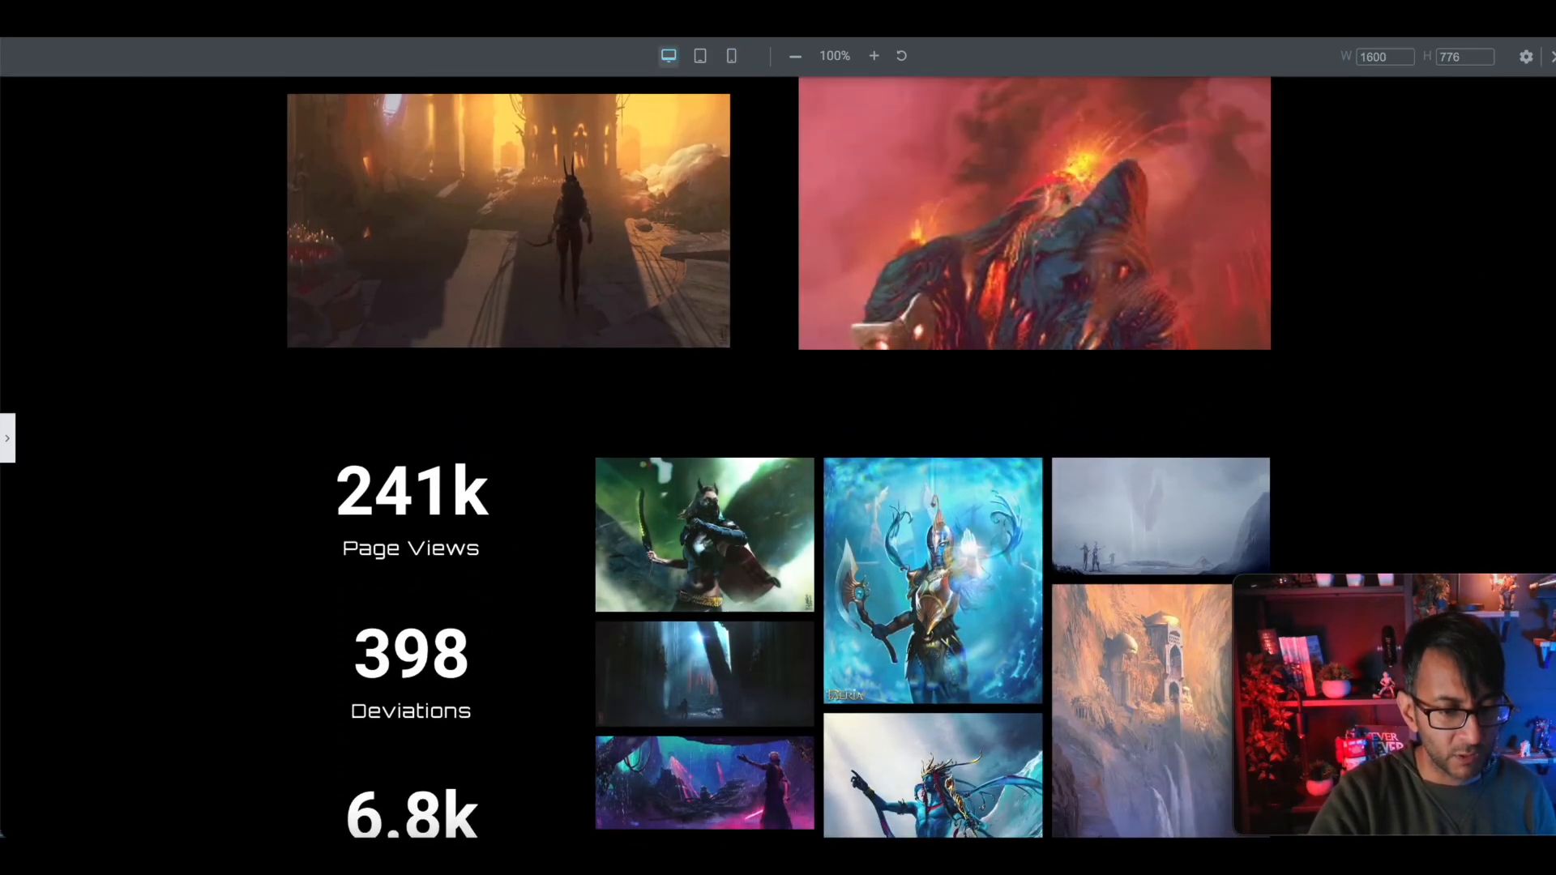
scroll(1540, 235, "up", 5)
scroll(1546, 167, "down", 2)
scroll(1546, 105, "up", 2)
scroll(1546, 167, "down", 4)
scroll(1549, 325, "down", 4)
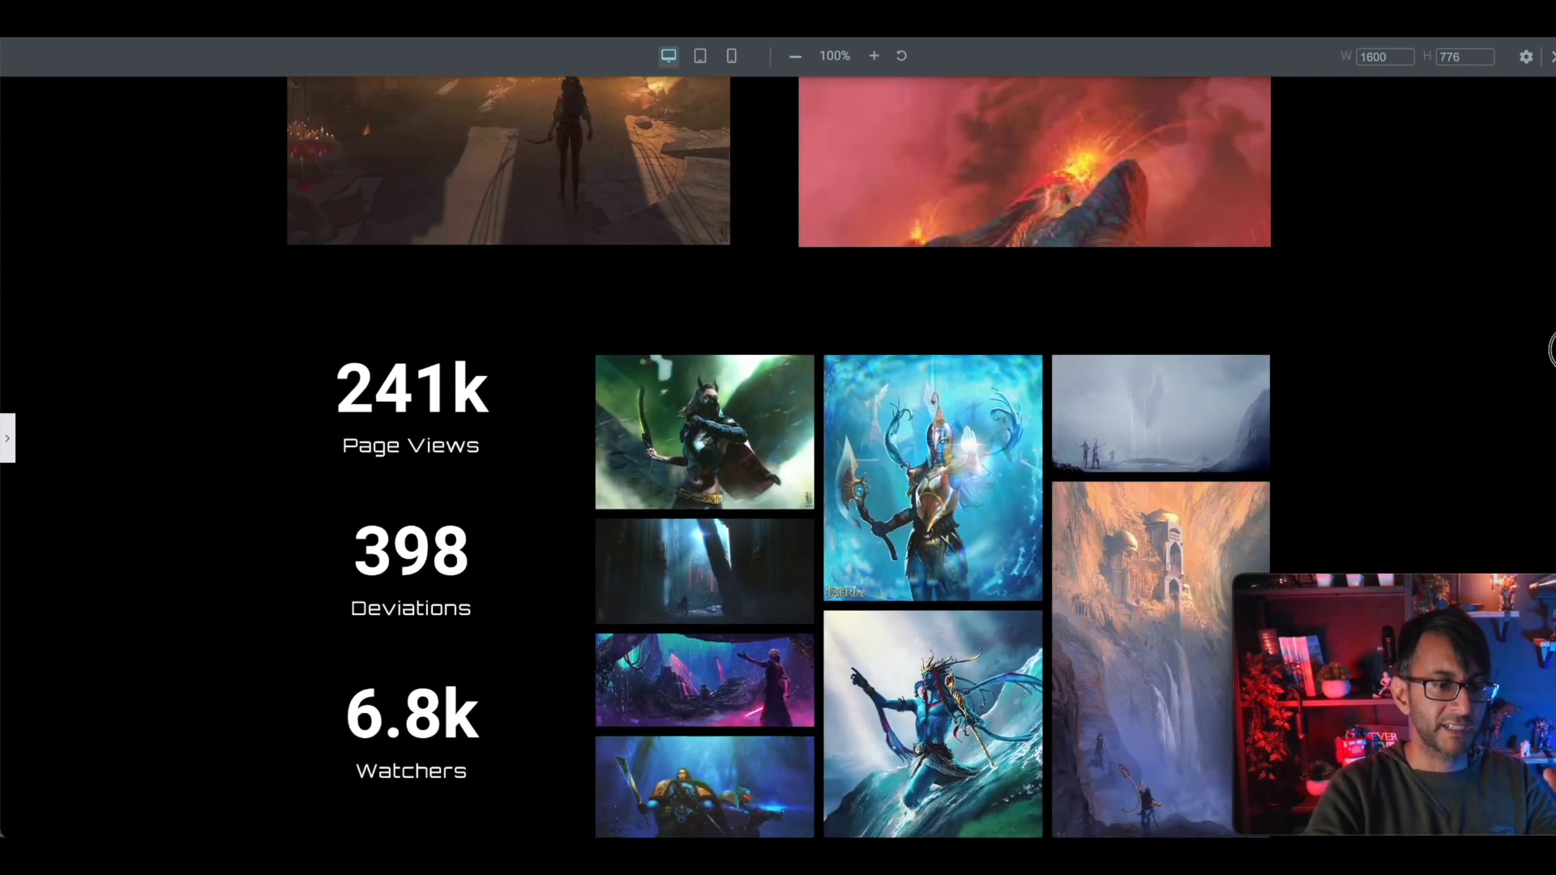
scroll(1549, 348, "up", 3)
scroll(1549, 355, "down", 1)
scroll(1550, 355, "down", 2)
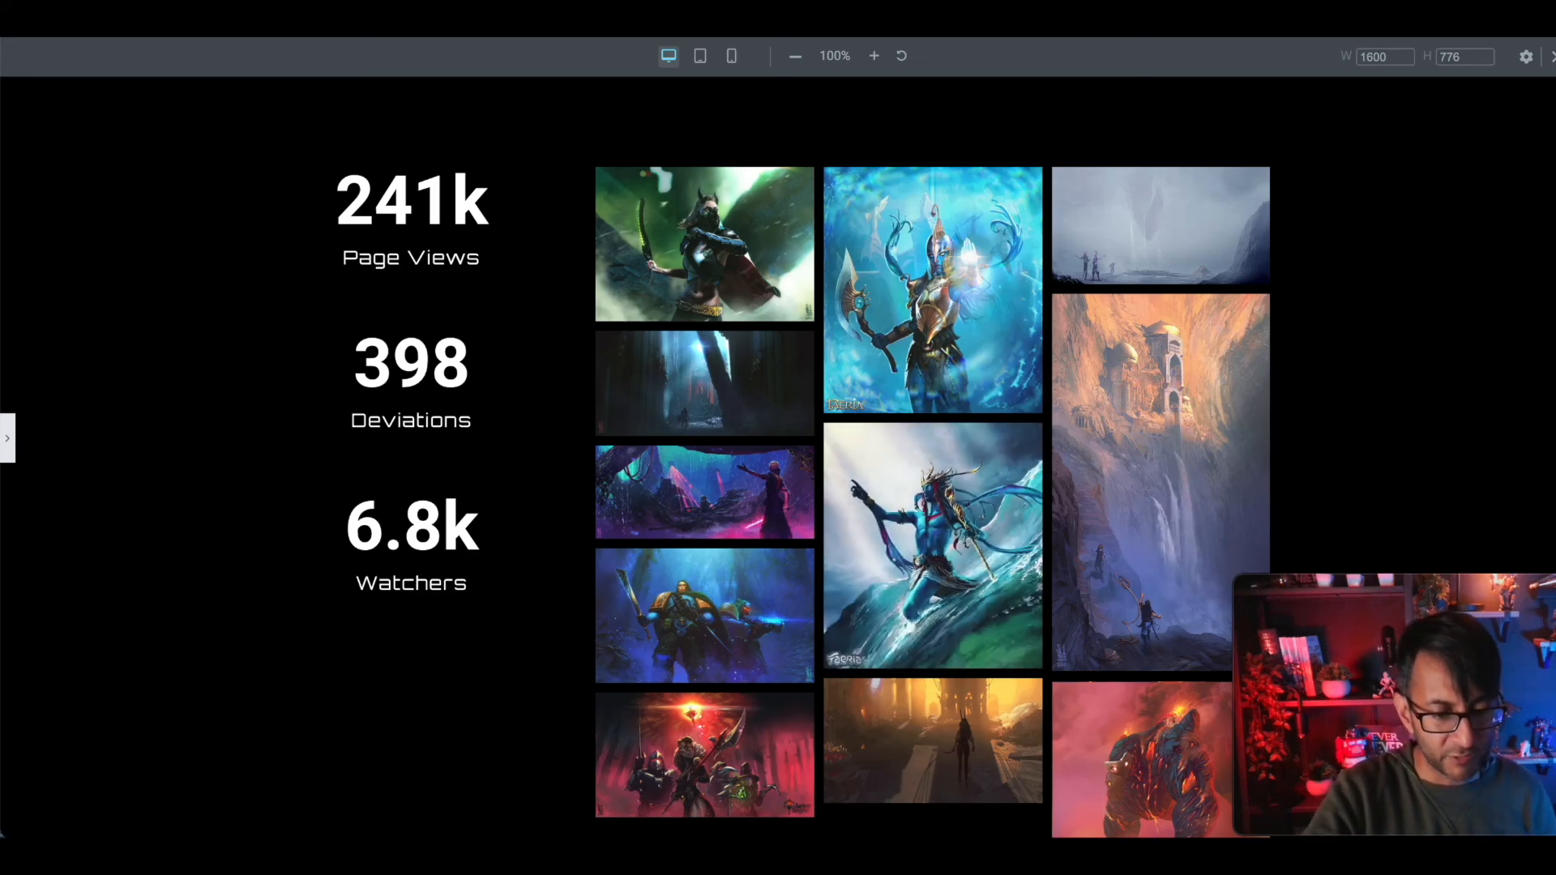
scroll(1549, 512, "down", 2)
scroll(1549, 512, "up", 2)
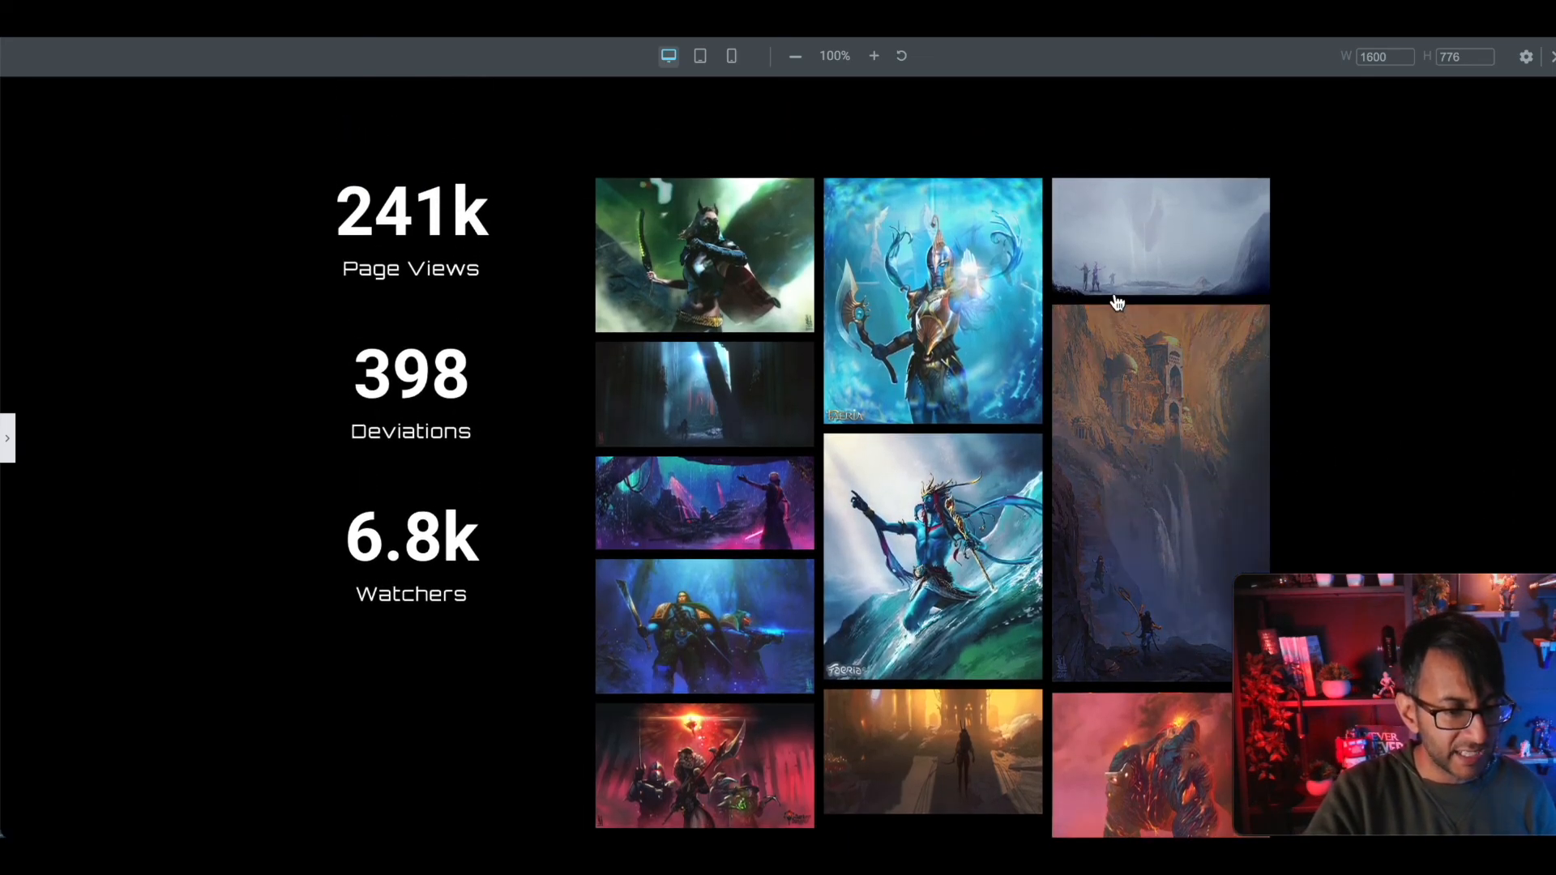
Check the misty shore and purple rain artworks in the gallery lightbox, closing each one
left_click(1120, 267)
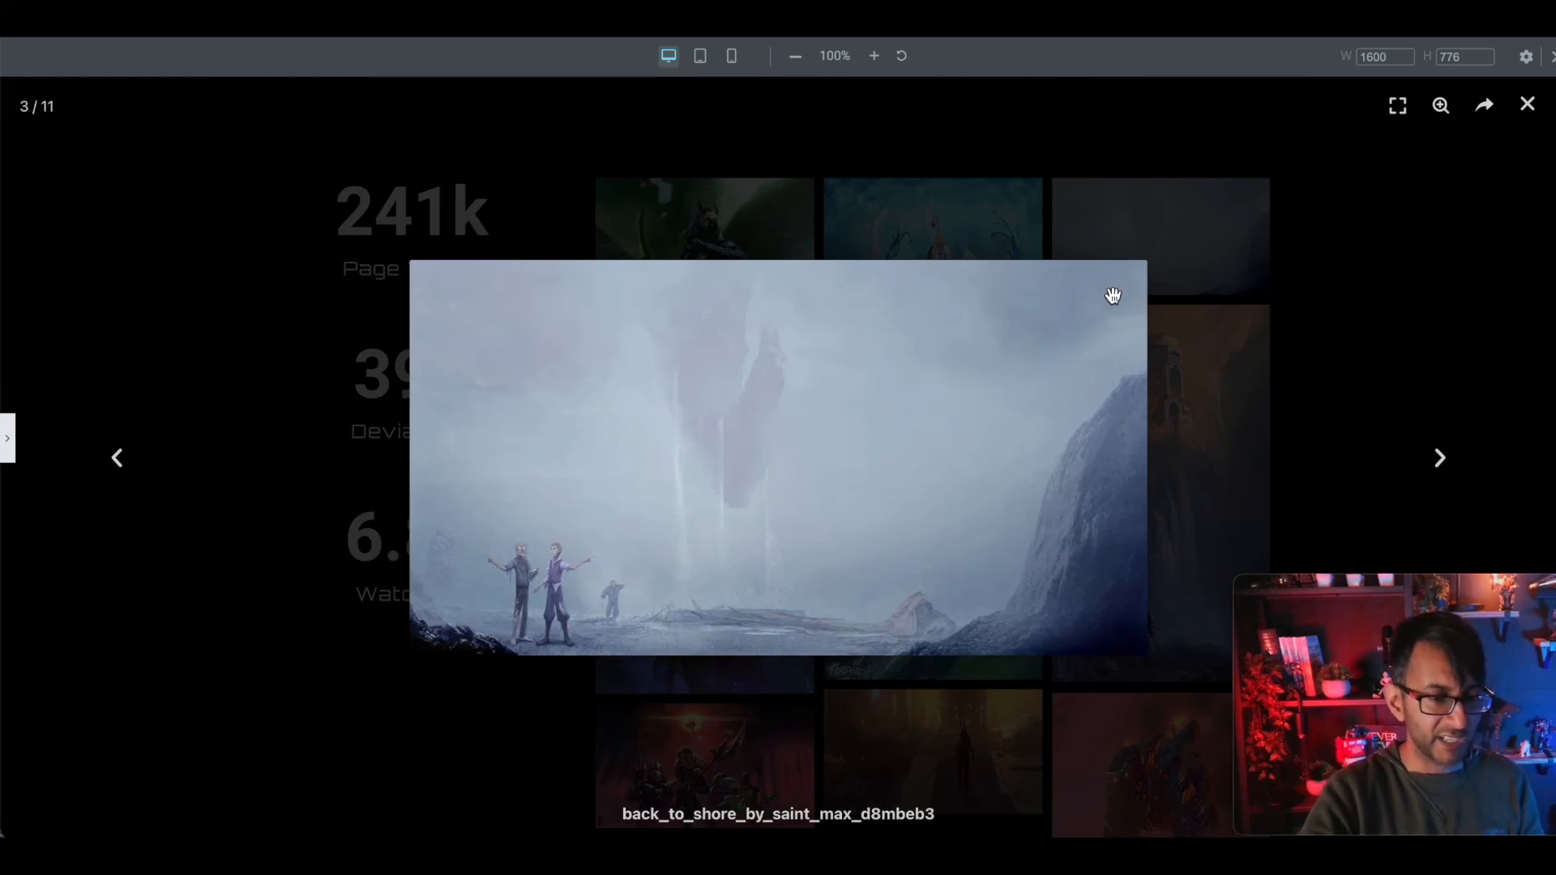
left_click(1527, 107)
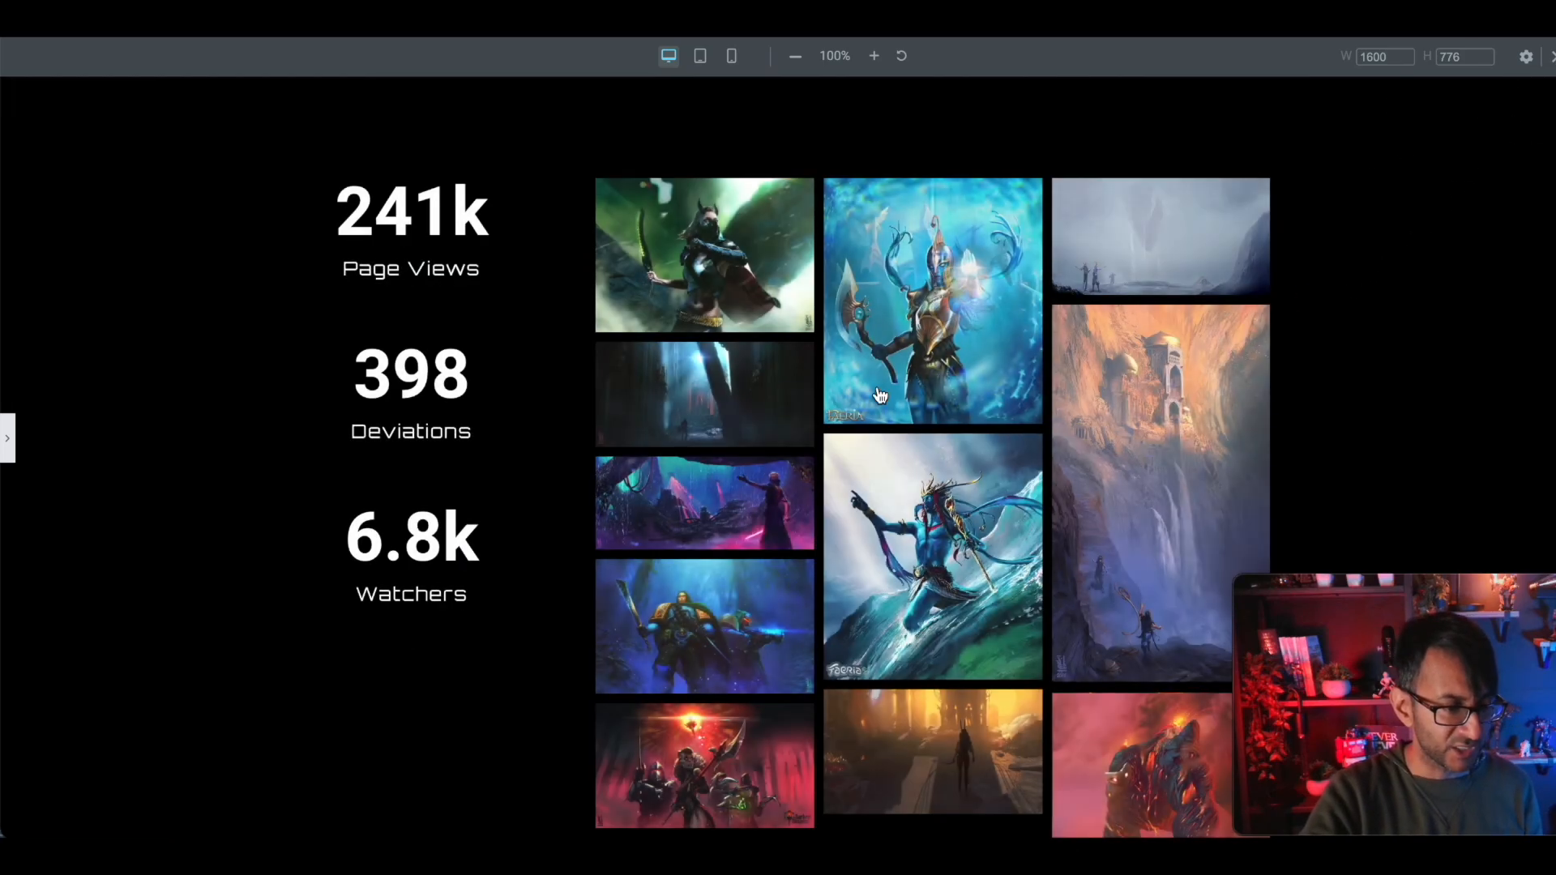
left_click(733, 507)
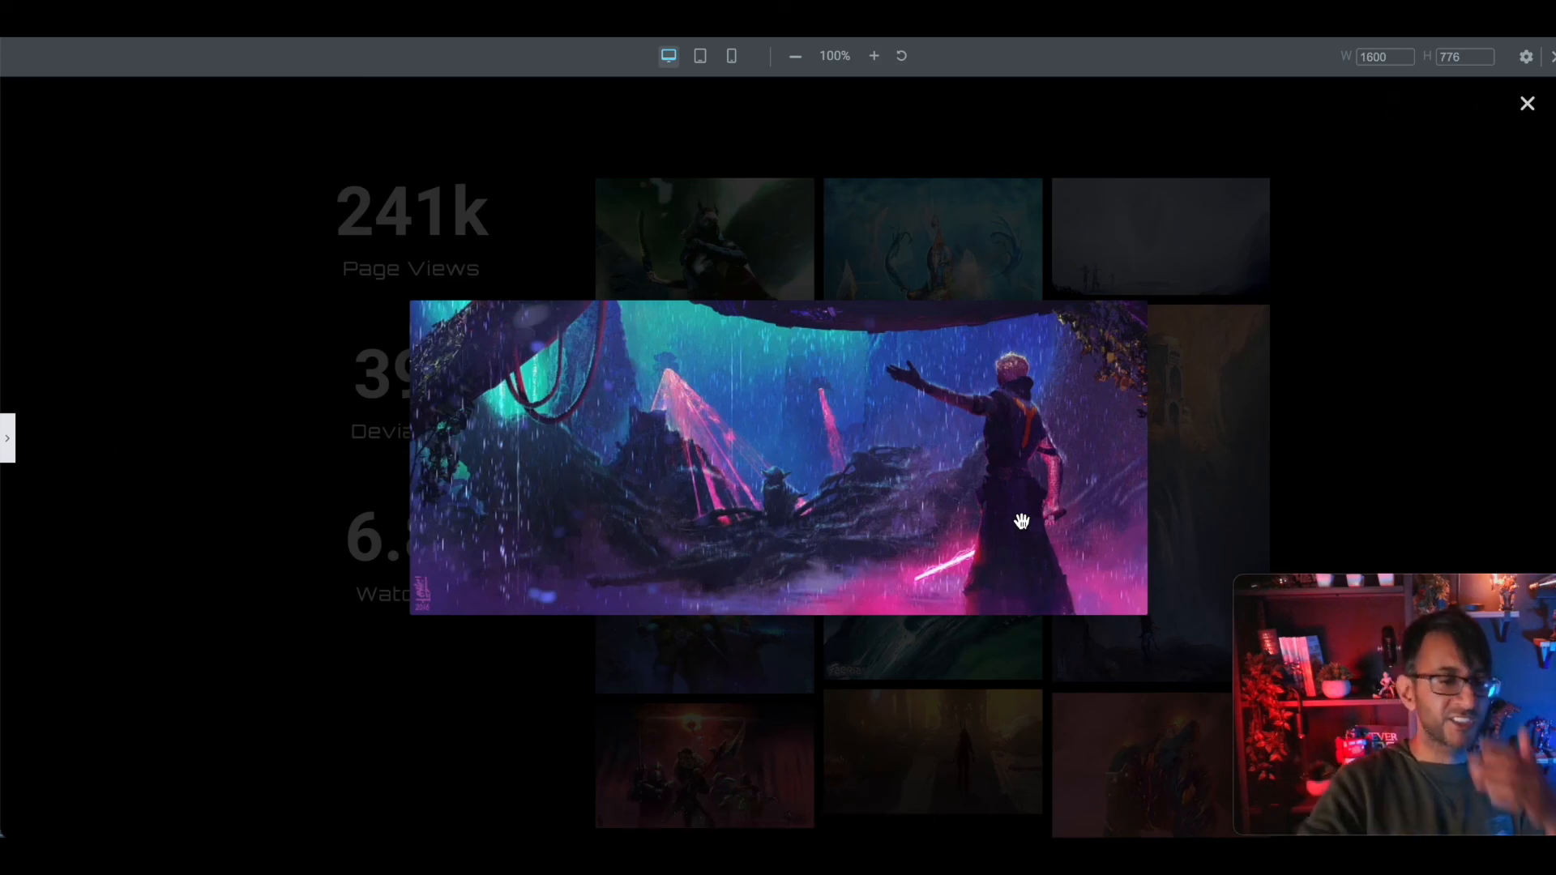
left_click(1528, 105)
Review the finished desktop page from the header to the gallery and return to its start
scroll(895, 452, "up", 3)
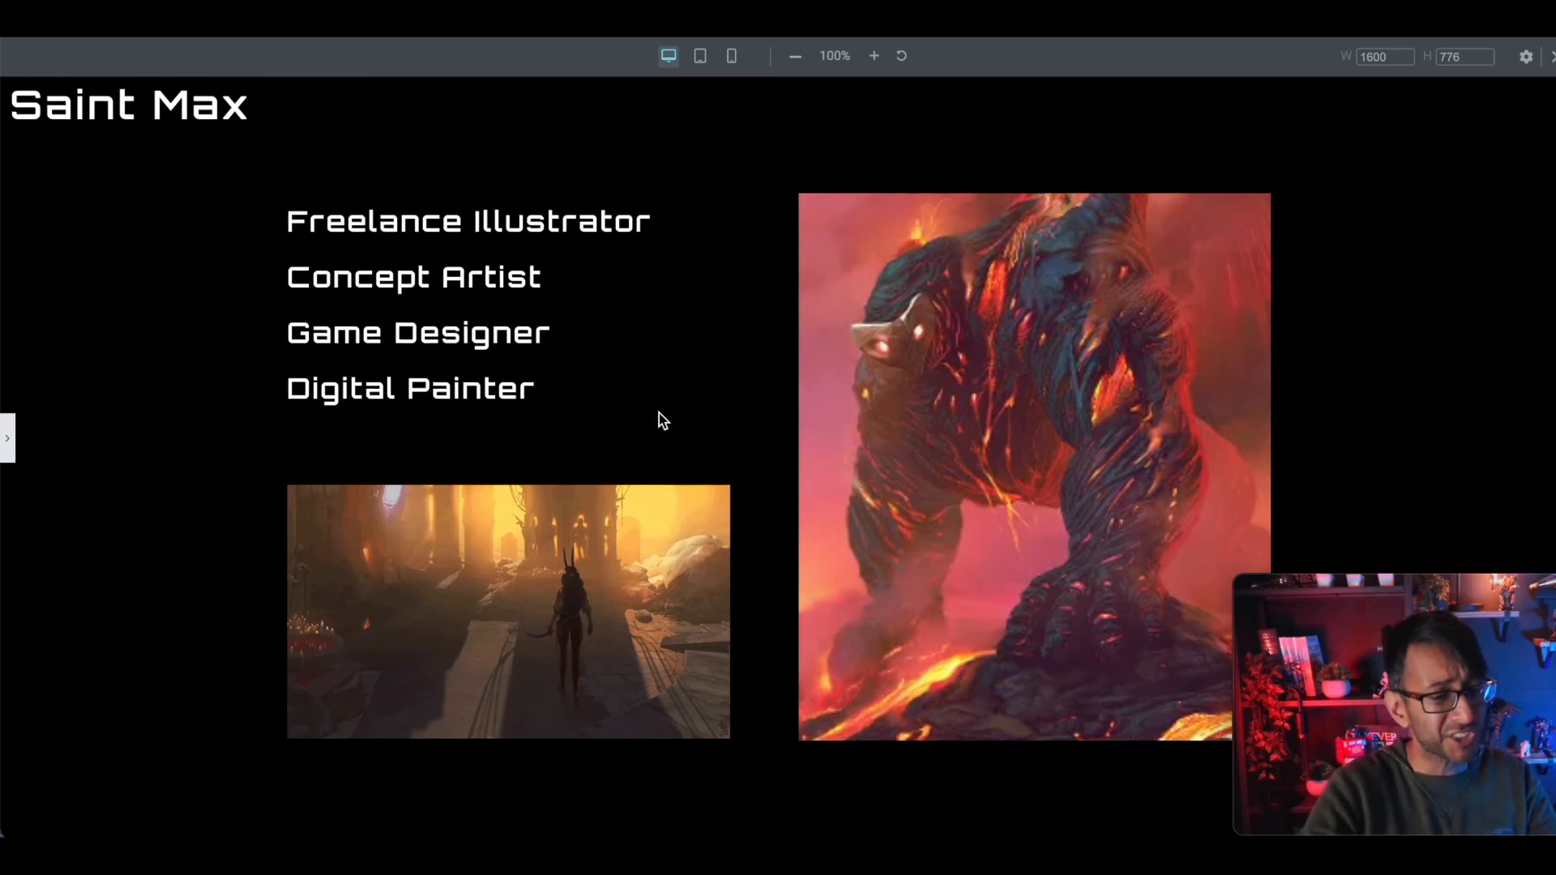
scroll(659, 413, "down", 5)
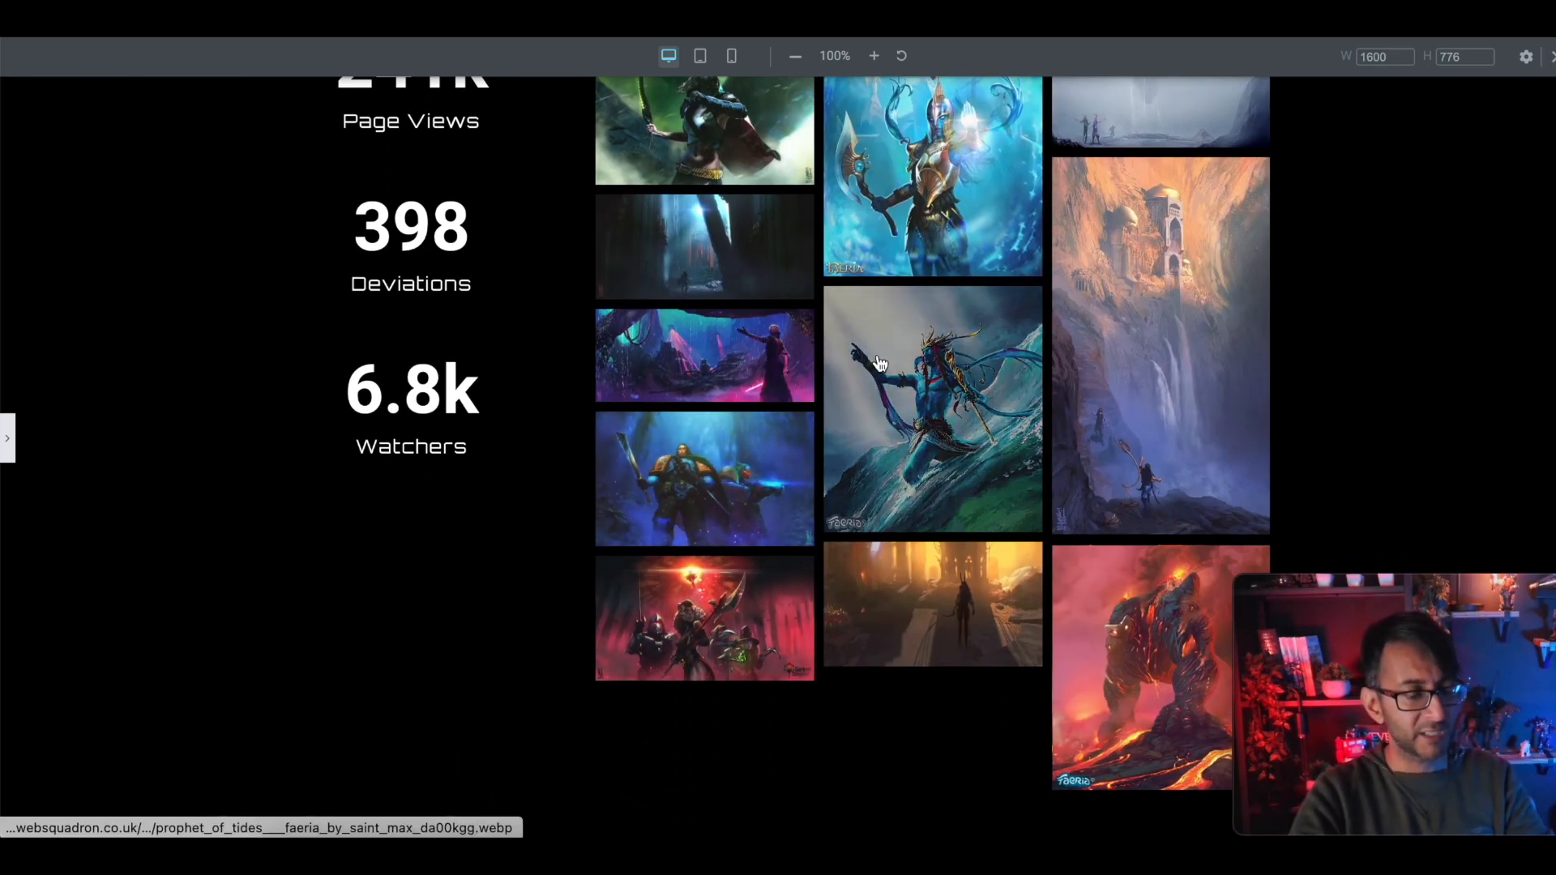
scroll(924, 396, "up", 5)
scroll(1057, 628, "down", 3)
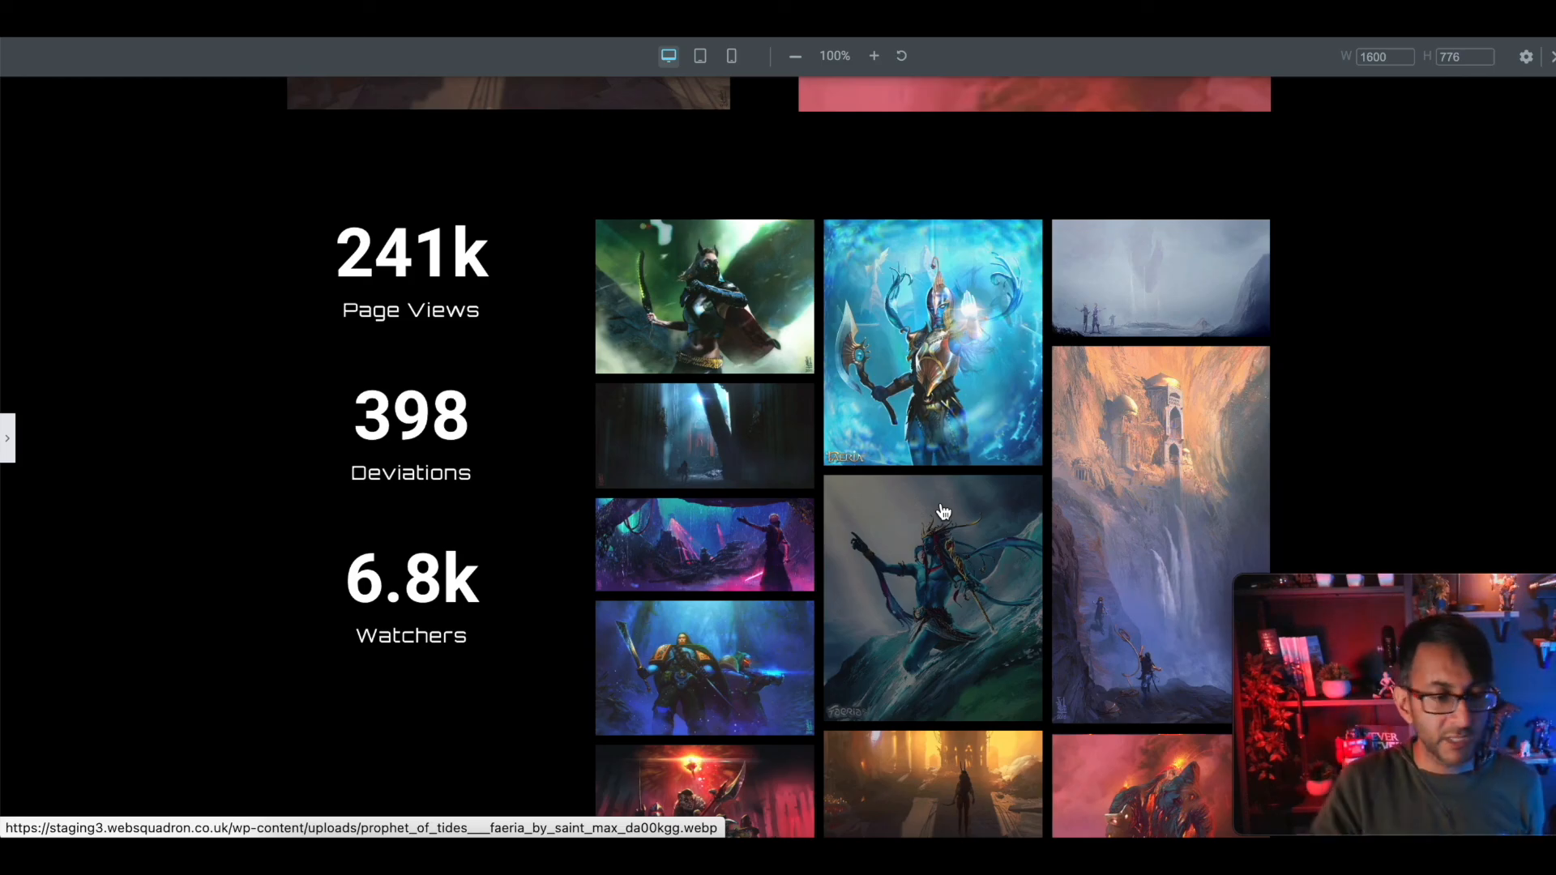
scroll(811, 522, "up", 8)
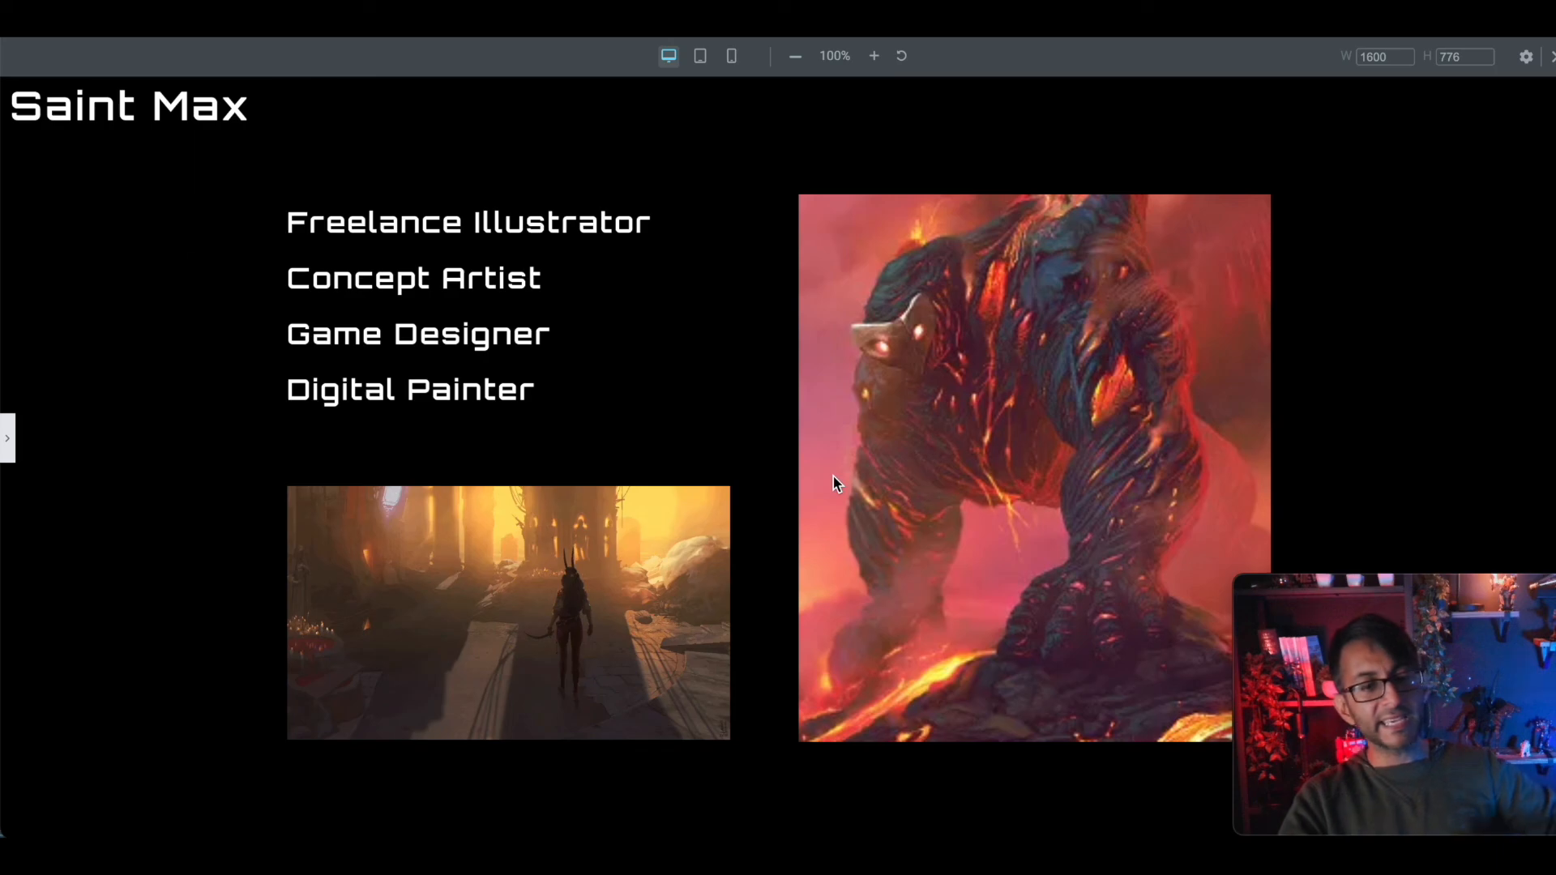